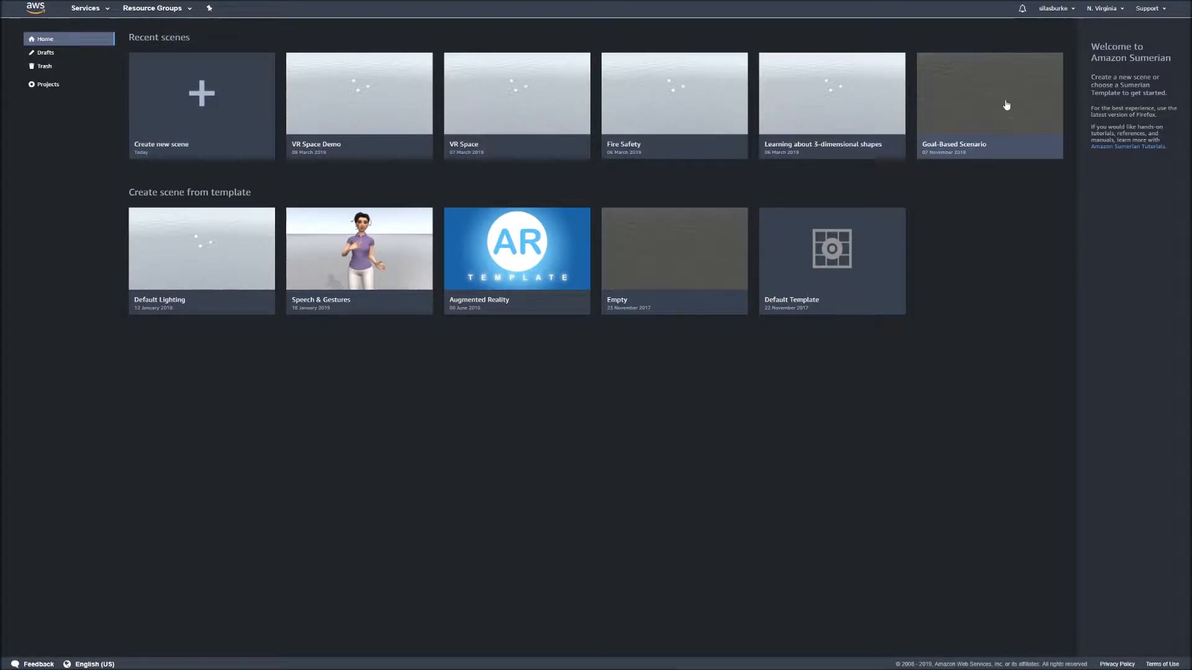
- Open the recent VR Space Demo scene in the editor
{"action": "left_click", "coordinate": [361, 80]}
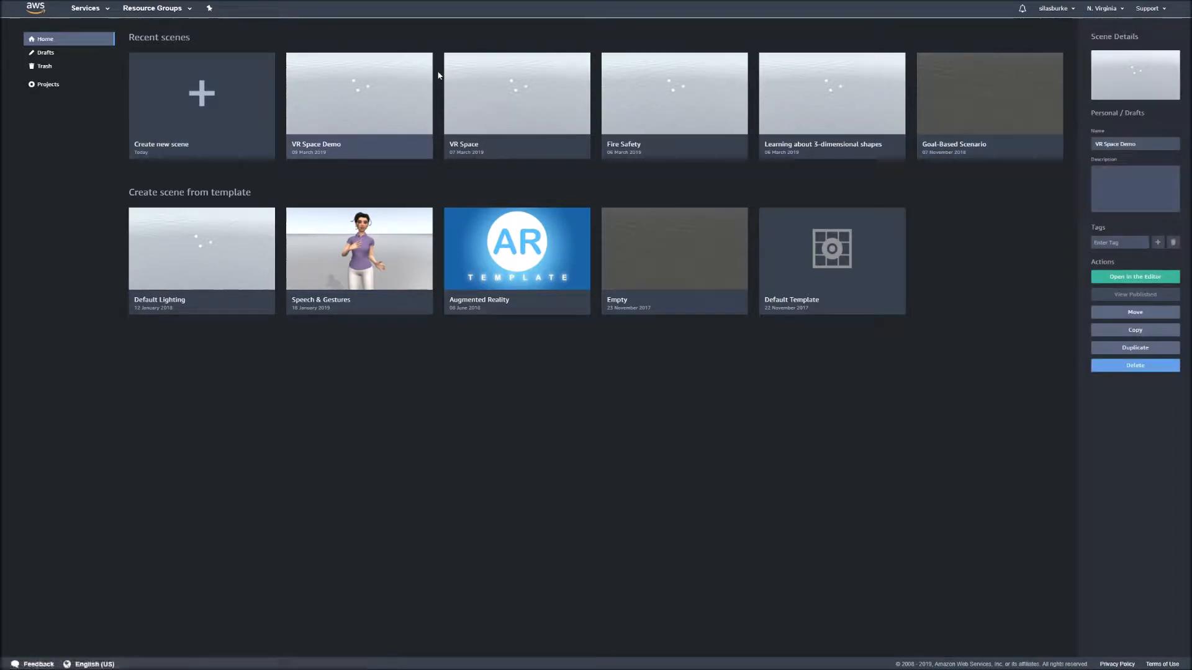
{"action": "left_click", "coordinate": [1152, 277]}
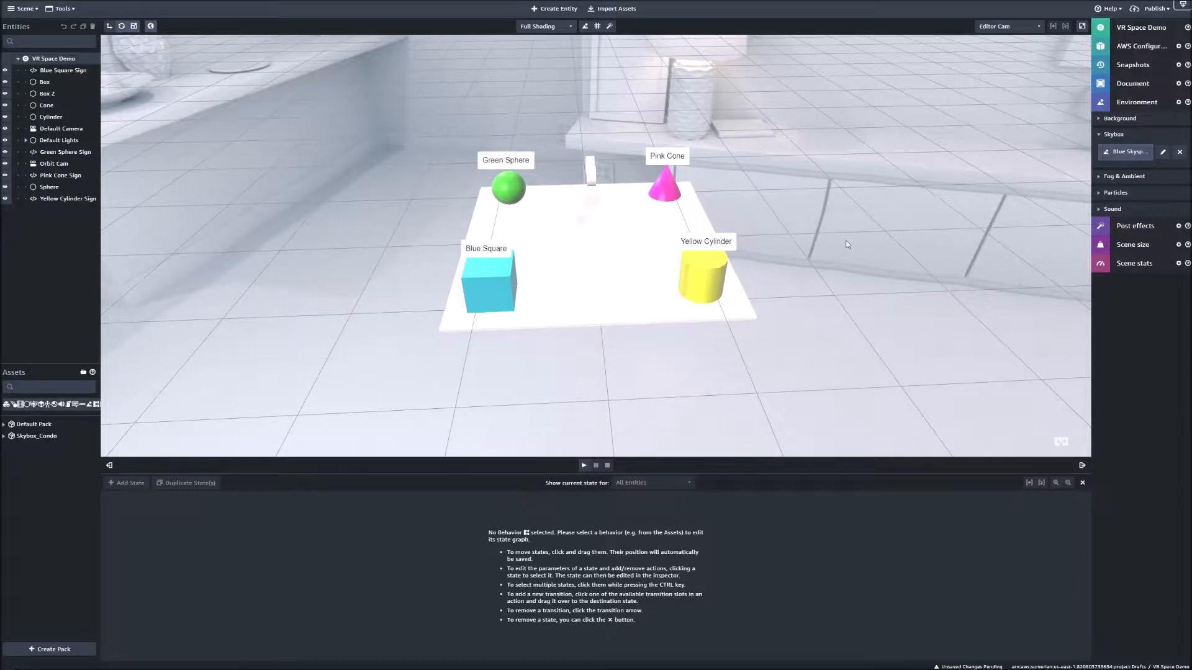
{"action": "left_click_drag", "start_coordinate": [814, 290], "coordinate": [817, 264]}
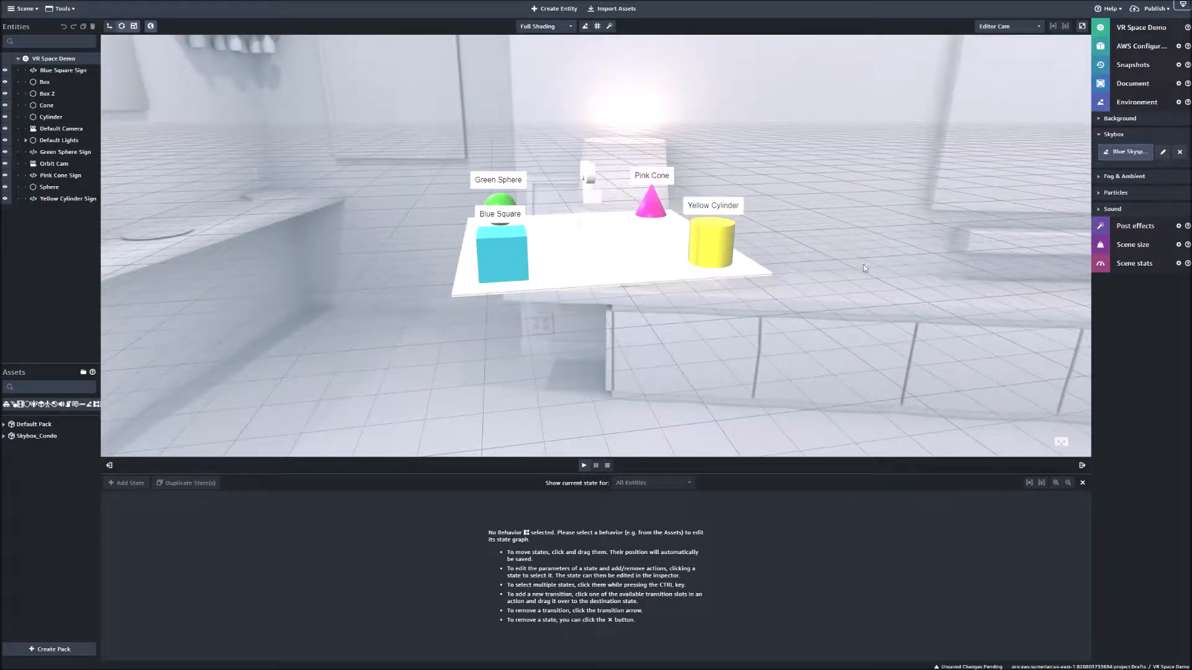
- Examine the demo scene in full screen, selecting the cylinder, square, sphere and cone in turn, and return to the normal editor view
{"action": "left_click", "coordinate": [1081, 27]}
{"action": "right_click_drag", "start_coordinate": [612, 318], "coordinate": [658, 326]}
{"action": "left_click", "coordinate": [799, 319]}
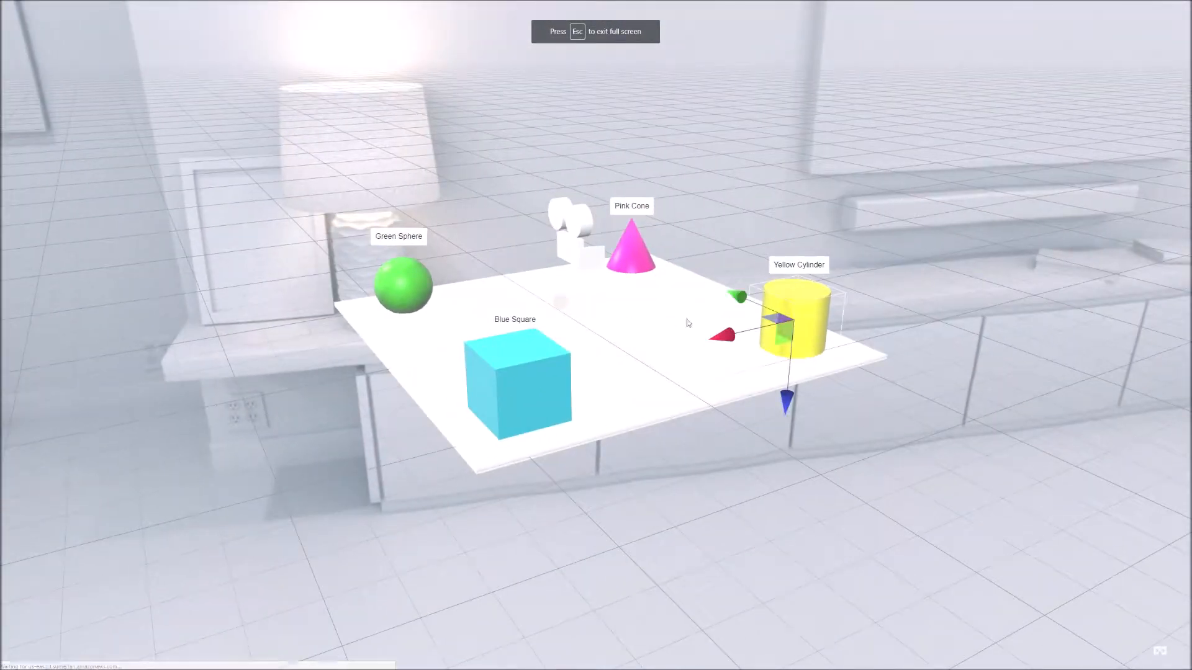
{"action": "left_click", "coordinate": [516, 357]}
{"action": "left_click", "coordinate": [422, 292]}
{"action": "left_click", "coordinate": [635, 240]}
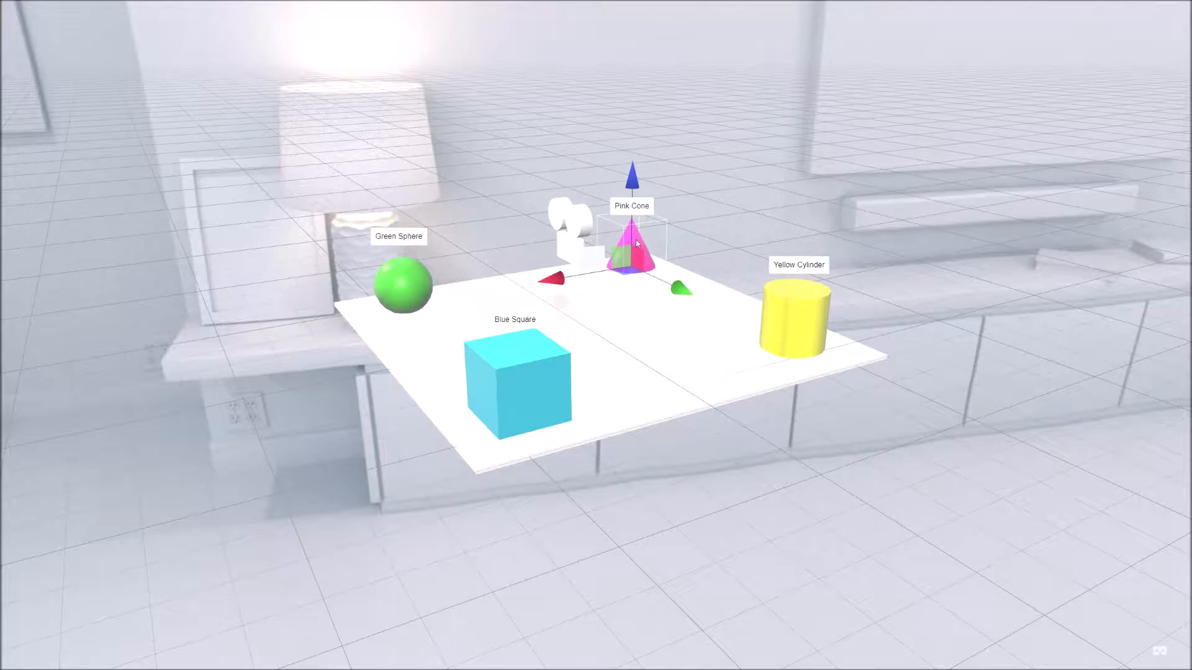
{"action": "key", "text": "Escape"}
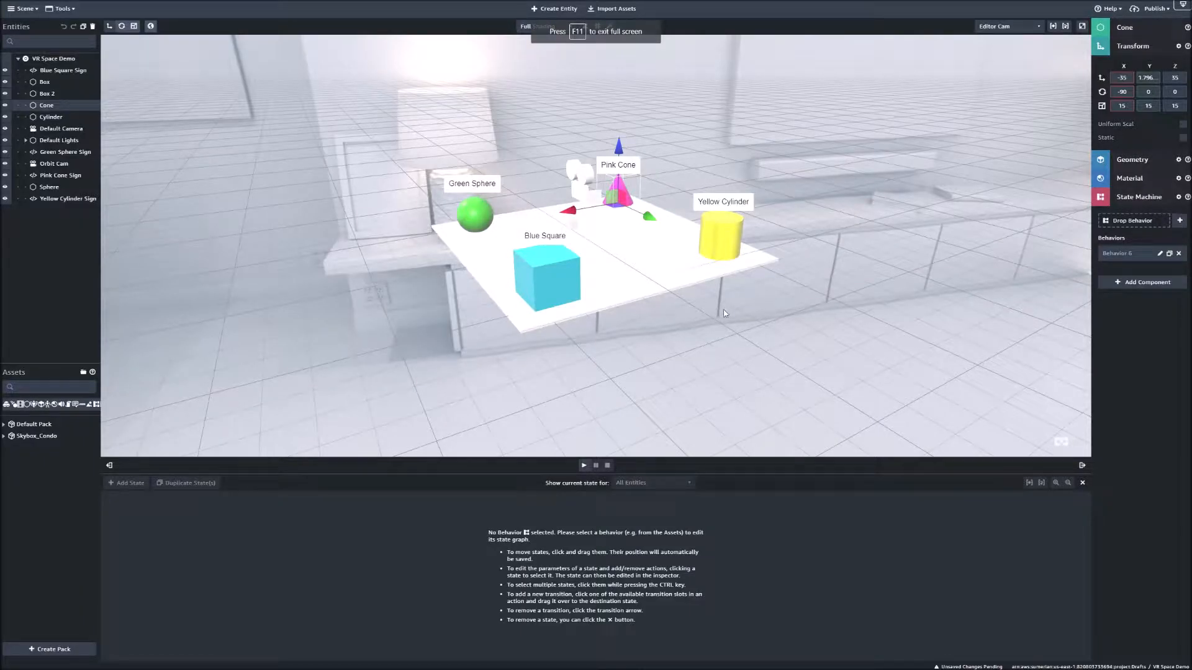
{"action": "left_click", "coordinate": [765, 426]}
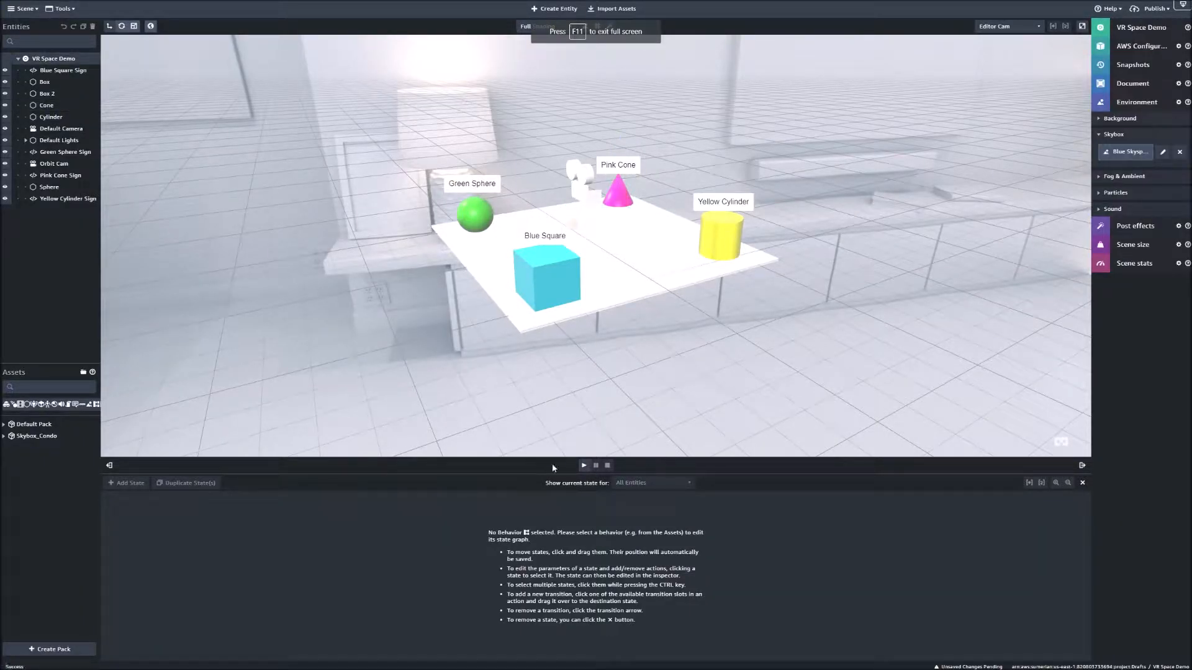
- Play the demo scene, look around the room at the labelled shapes through the orbit camera, and stop playback
{"action": "left_click", "coordinate": [583, 465]}
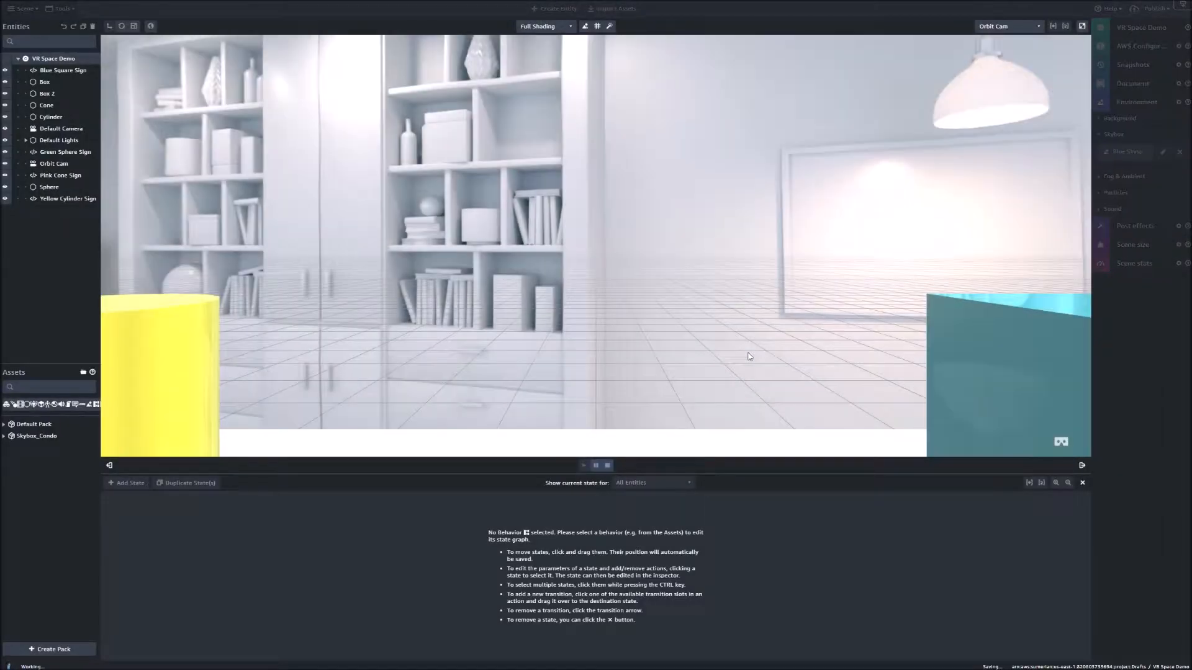
{"action": "left_click_drag", "start_coordinate": [741, 333], "coordinate": [821, 343]}
{"action": "left_click_drag", "start_coordinate": [675, 272], "coordinate": [857, 319]}
{"action": "left_click", "coordinate": [788, 241]}
{"action": "left_click_drag", "start_coordinate": [624, 335], "coordinate": [762, 324]}
{"action": "left_click", "coordinate": [632, 294]}
{"action": "left_click_drag", "start_coordinate": [547, 319], "coordinate": [678, 326]}
{"action": "left_click", "coordinate": [689, 283]}
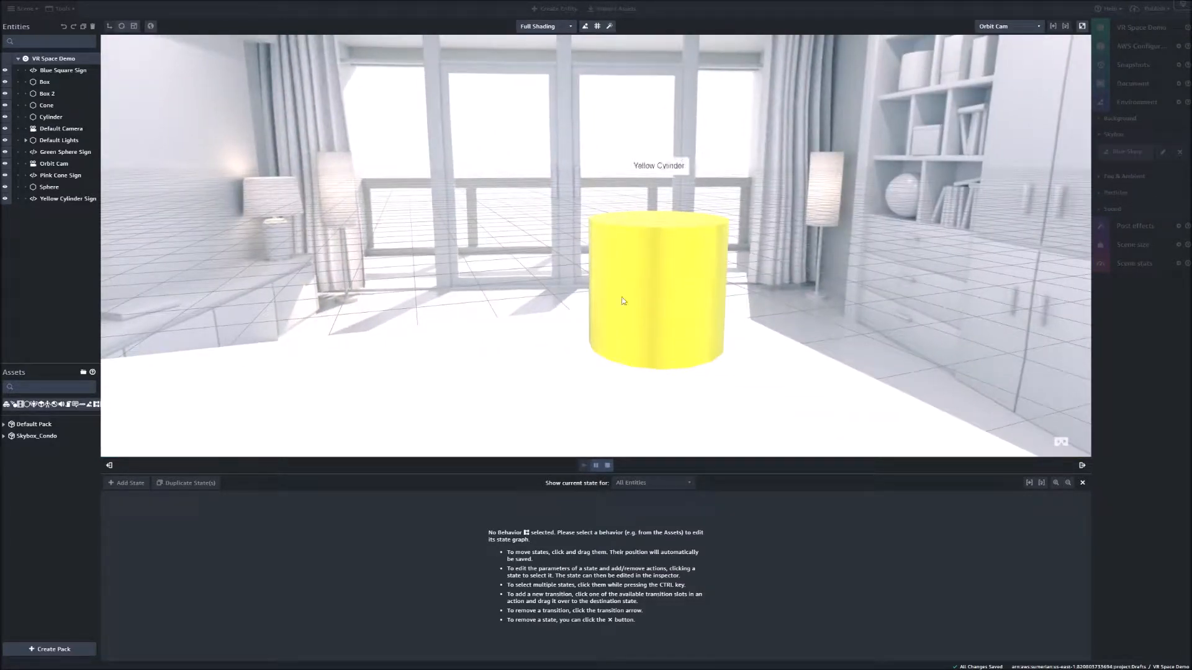
{"action": "left_click_drag", "start_coordinate": [552, 326], "coordinate": [490, 327]}
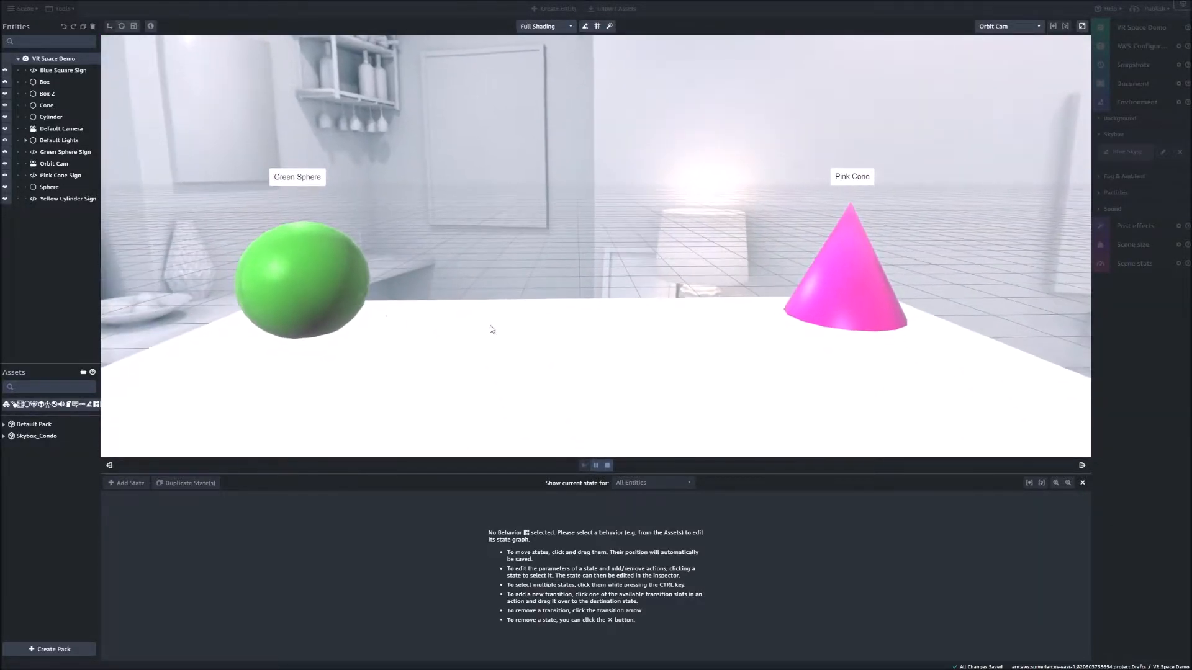
{"action": "left_click", "coordinate": [608, 466]}
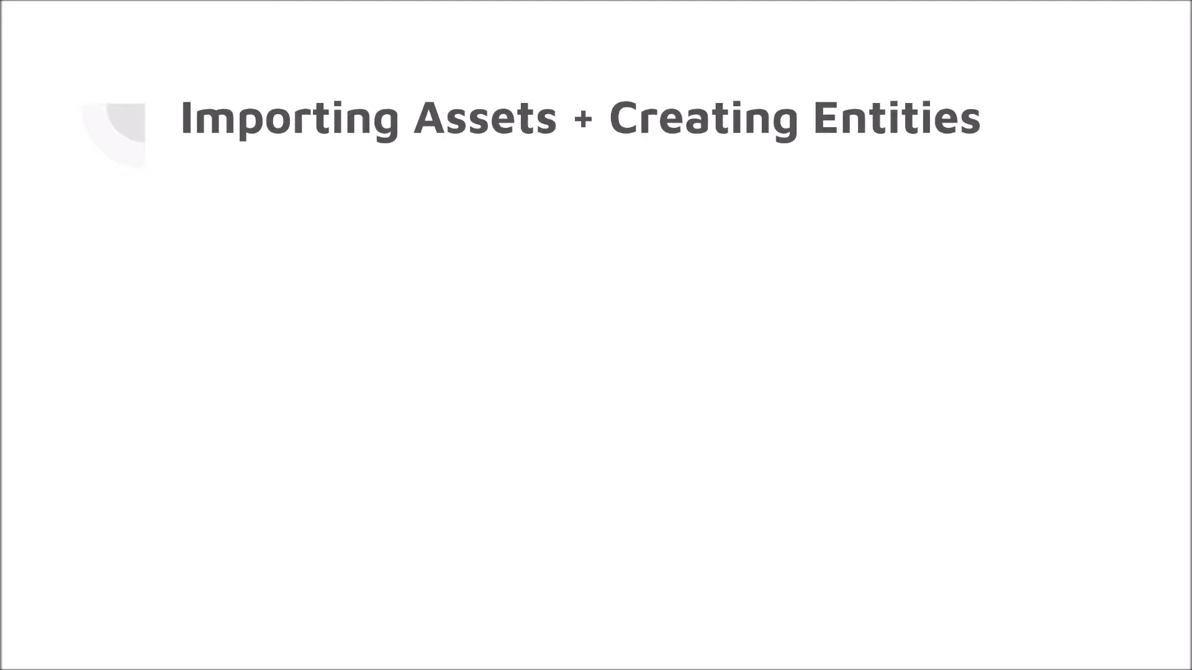
{"action": "key", "text": "Right"}
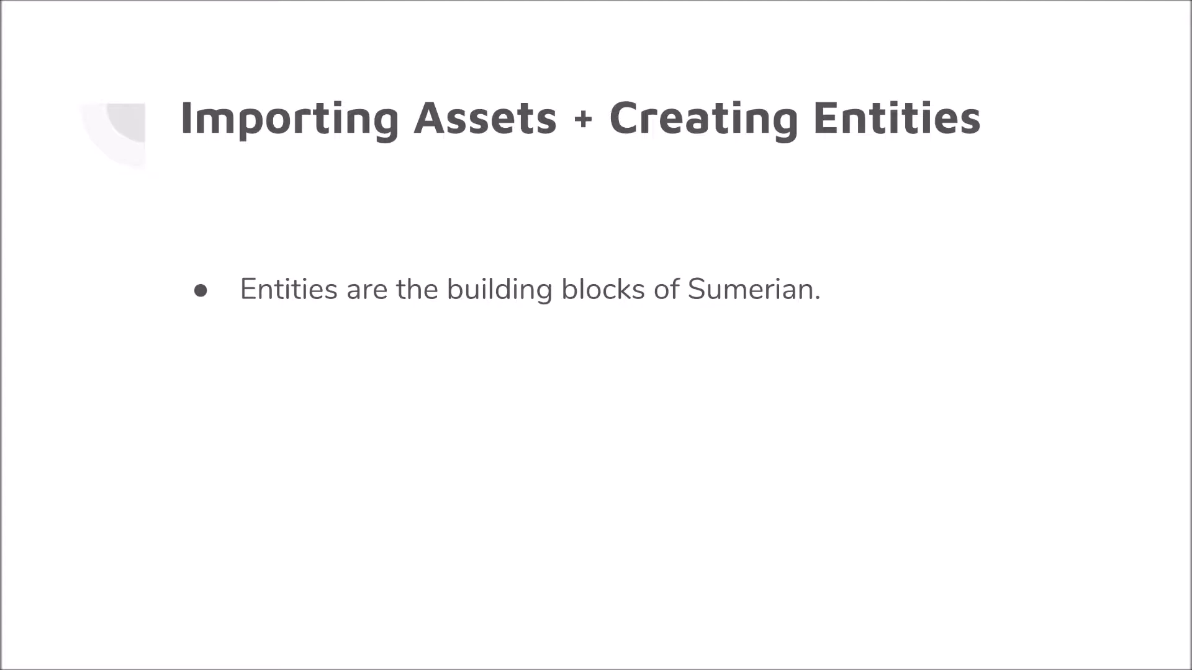
{"action": "key", "text": "Right"}
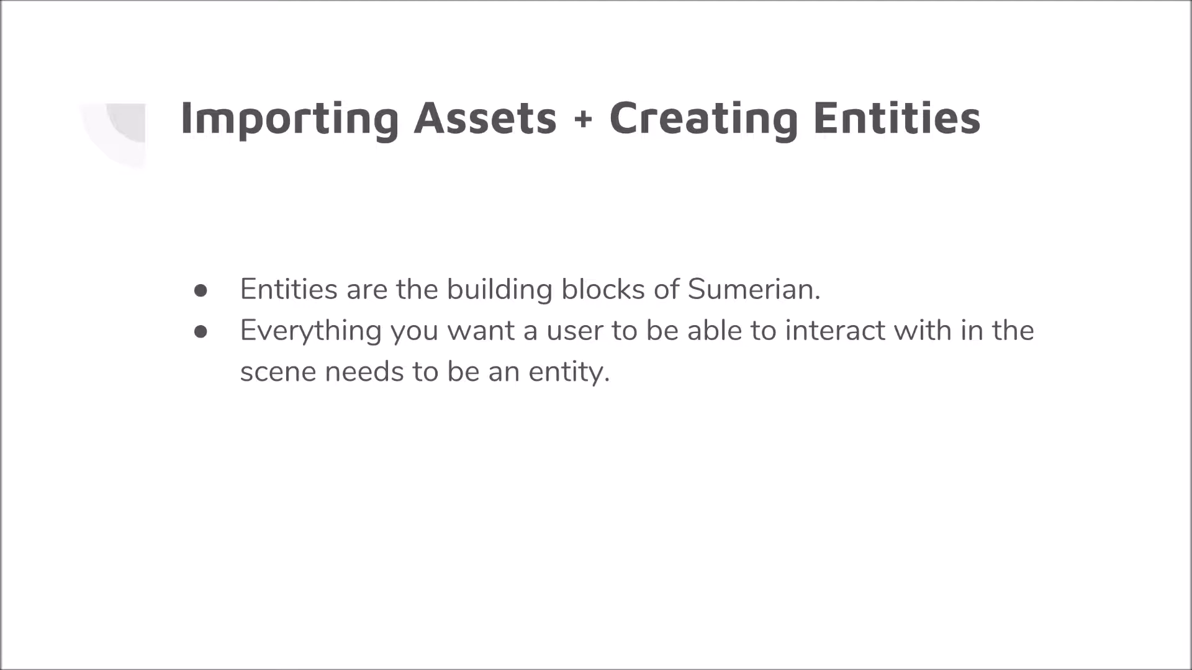
{"action": "key", "text": "Right"}
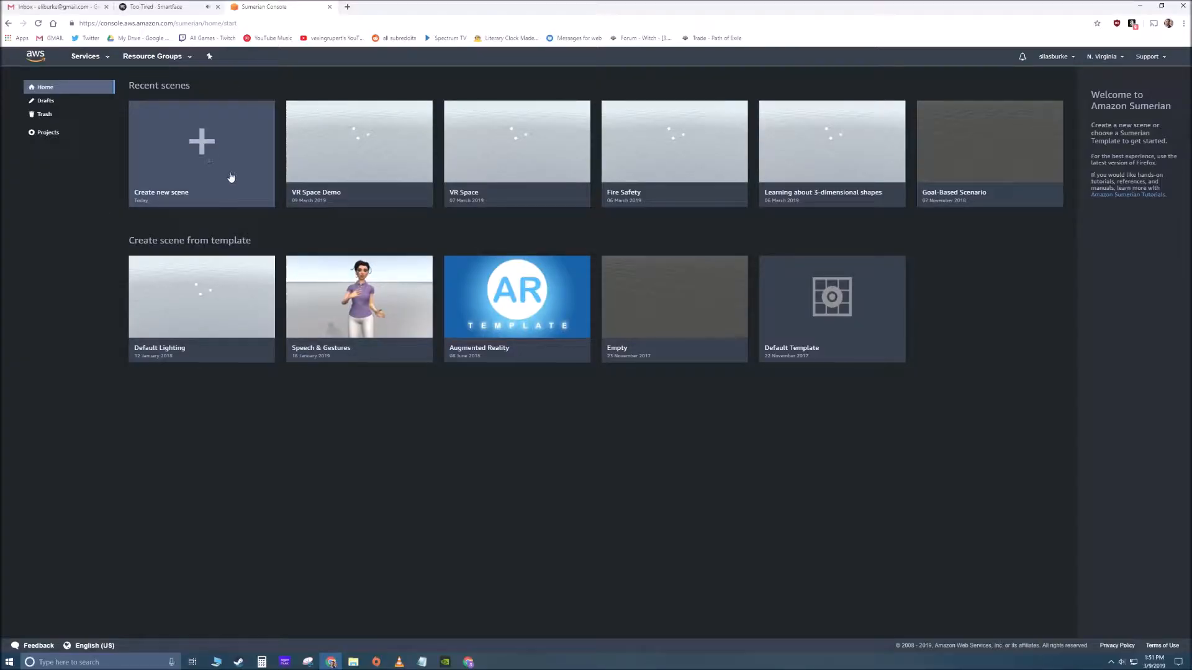
- Create a new scene named Making My Own VR Space
{"action": "left_click", "coordinate": [228, 162]}
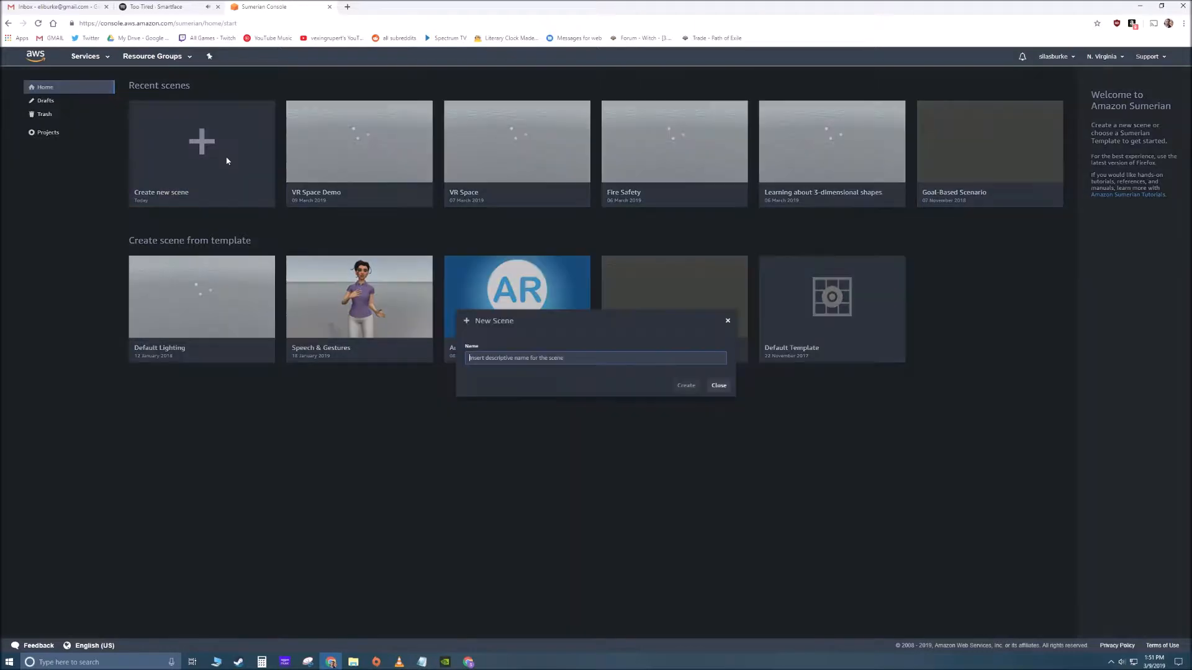
{"action": "left_click", "coordinate": [542, 359]}
{"action": "left_click", "coordinate": [556, 363]}
{"action": "left_click", "coordinate": [564, 359]}
{"action": "type", "text": "M"}
{"action": "key", "text": "ctrl+a"}
{"action": "left_click", "coordinate": [686, 386]}
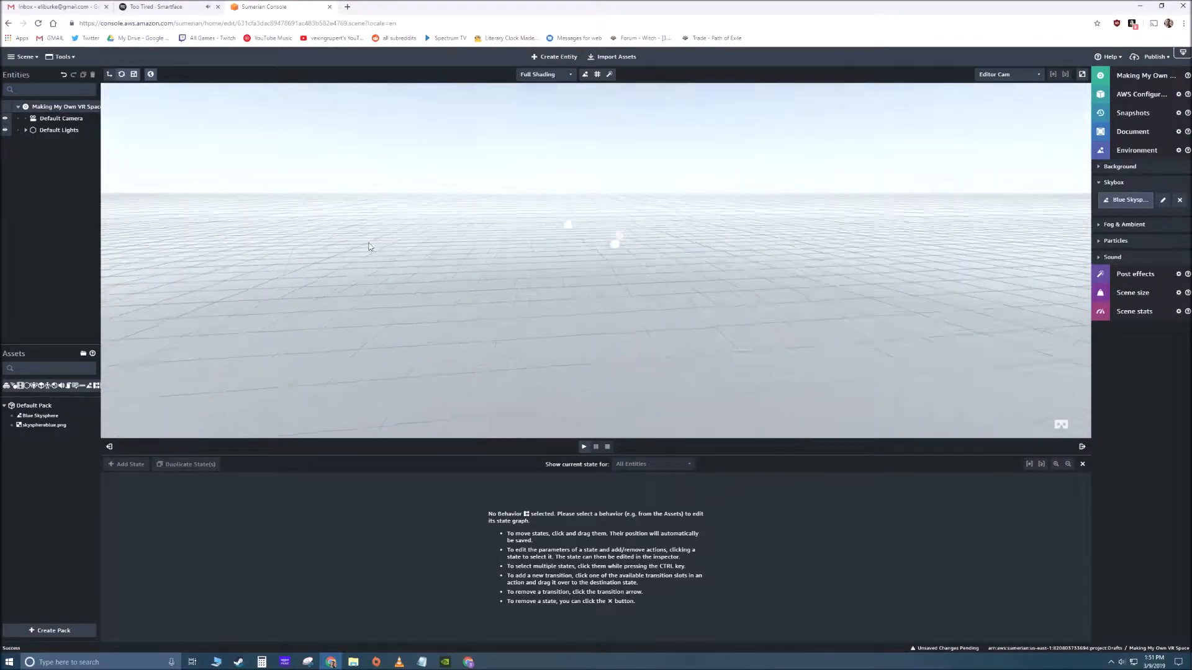
- Examine the empty scene from several angles, including the default lights at its centre
{"action": "mouse_move", "coordinate": [665, 244]}
{"action": "right_mouse_down"}
{"action": "mouse_move", "coordinate": [755, 239]}
{"action": "mouse_move", "coordinate": [795, 253]}
{"action": "mouse_move", "coordinate": [794, 319]}
{"action": "mouse_move", "coordinate": [851, 284]}
{"action": "mouse_move", "coordinate": [658, 266]}
{"action": "right_mouse_up"}
{"action": "left_click", "coordinate": [630, 242]}
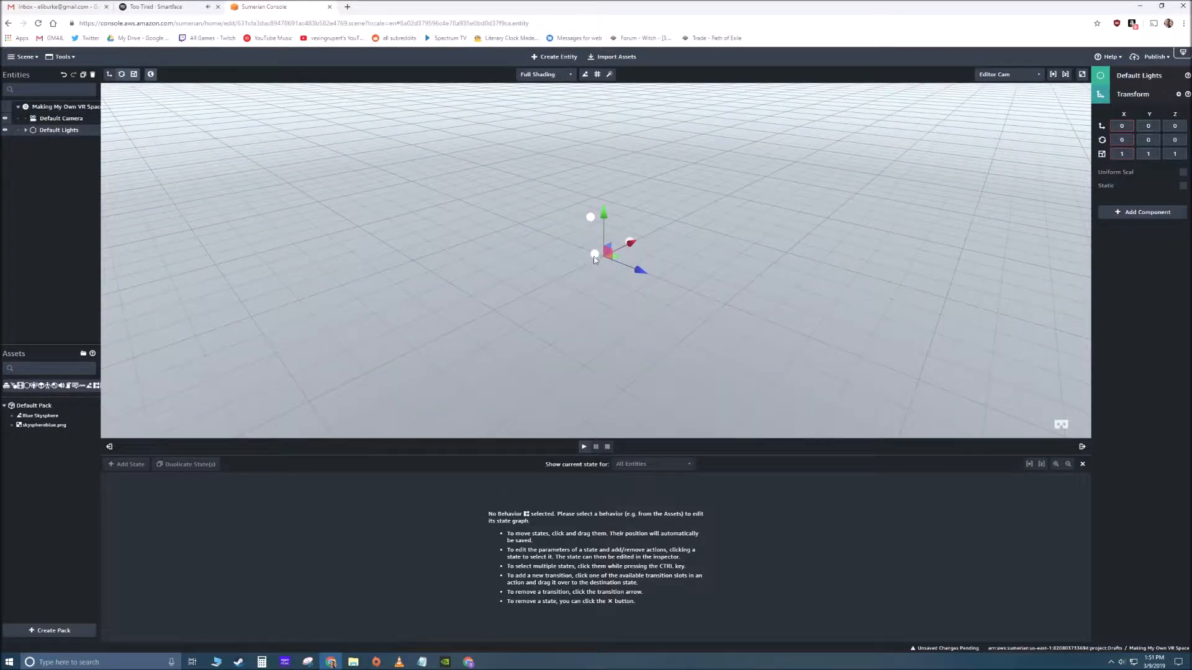
{"action": "left_click", "coordinate": [594, 215]}
{"action": "right_click_drag", "start_coordinate": [734, 296], "coordinate": [425, 300]}
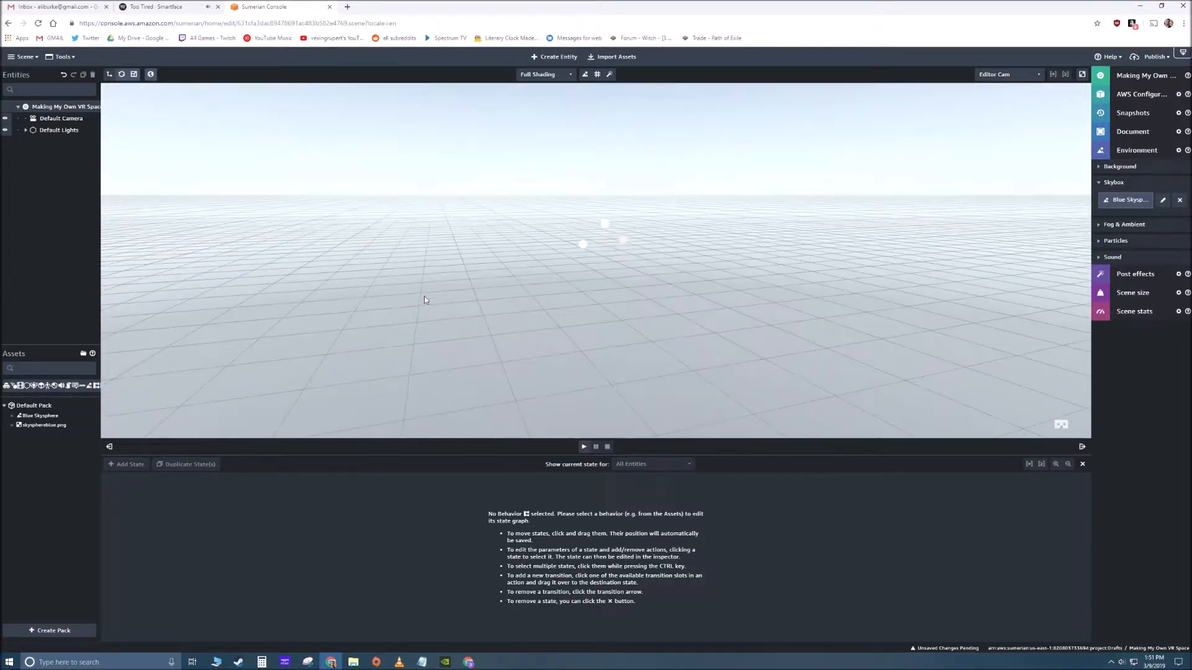
{"action": "mouse_move", "coordinate": [571, 258]}
{"action": "right_mouse_down"}
{"action": "mouse_move", "coordinate": [570, 289]}
{"action": "mouse_move", "coordinate": [487, 289]}
{"action": "mouse_move", "coordinate": [669, 285]}
{"action": "mouse_move", "coordinate": [568, 281]}
{"action": "mouse_move", "coordinate": [566, 252]}
{"action": "right_mouse_up"}
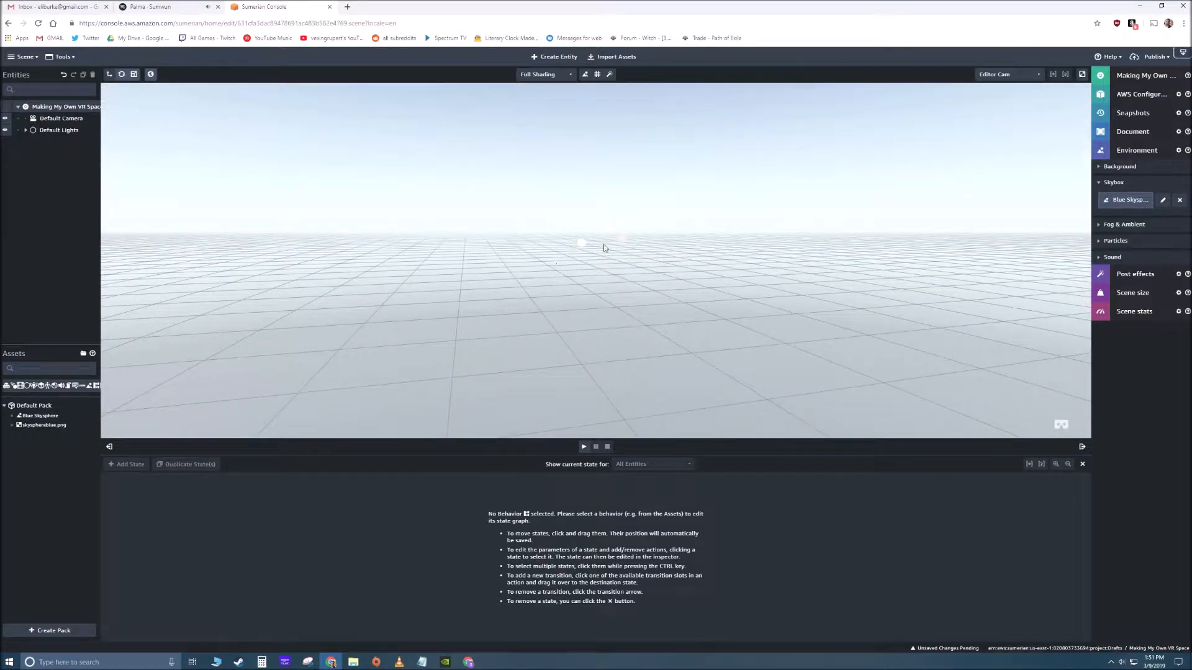
{"action": "middle_click_drag", "start_coordinate": [613, 242], "coordinate": [571, 290]}
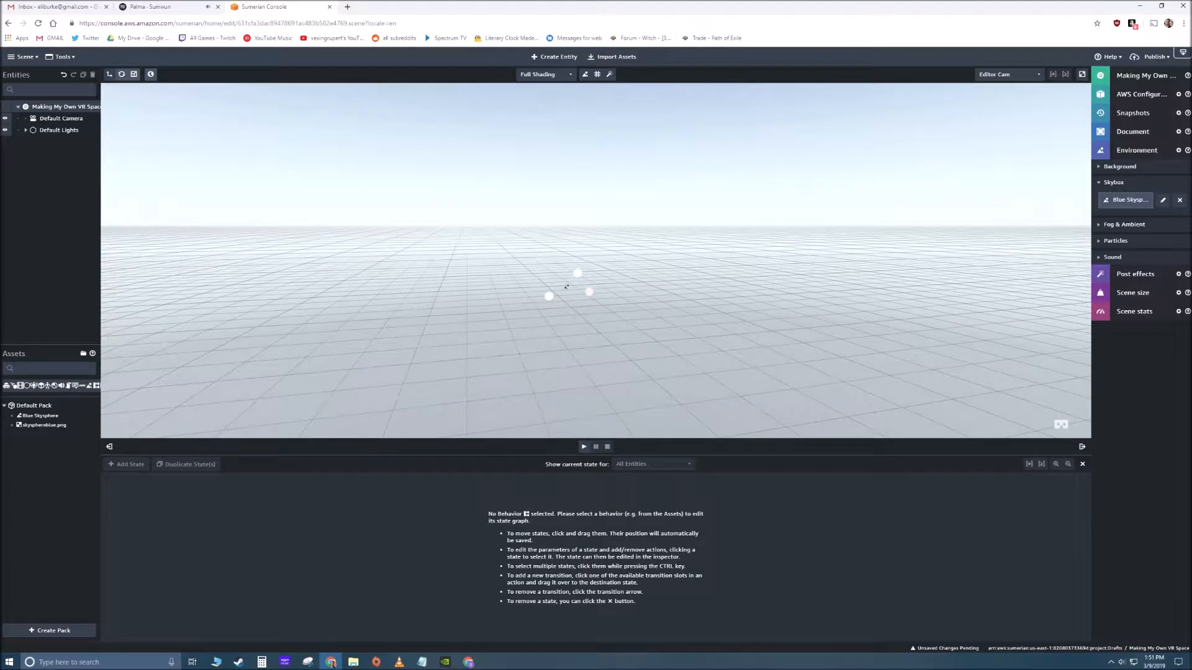
{"action": "mouse_move", "coordinate": [552, 295]}
{"action": "right_mouse_down"}
{"action": "mouse_move", "coordinate": [570, 300]}
{"action": "mouse_move", "coordinate": [509, 300]}
{"action": "mouse_move", "coordinate": [574, 297]}
{"action": "right_mouse_up"}
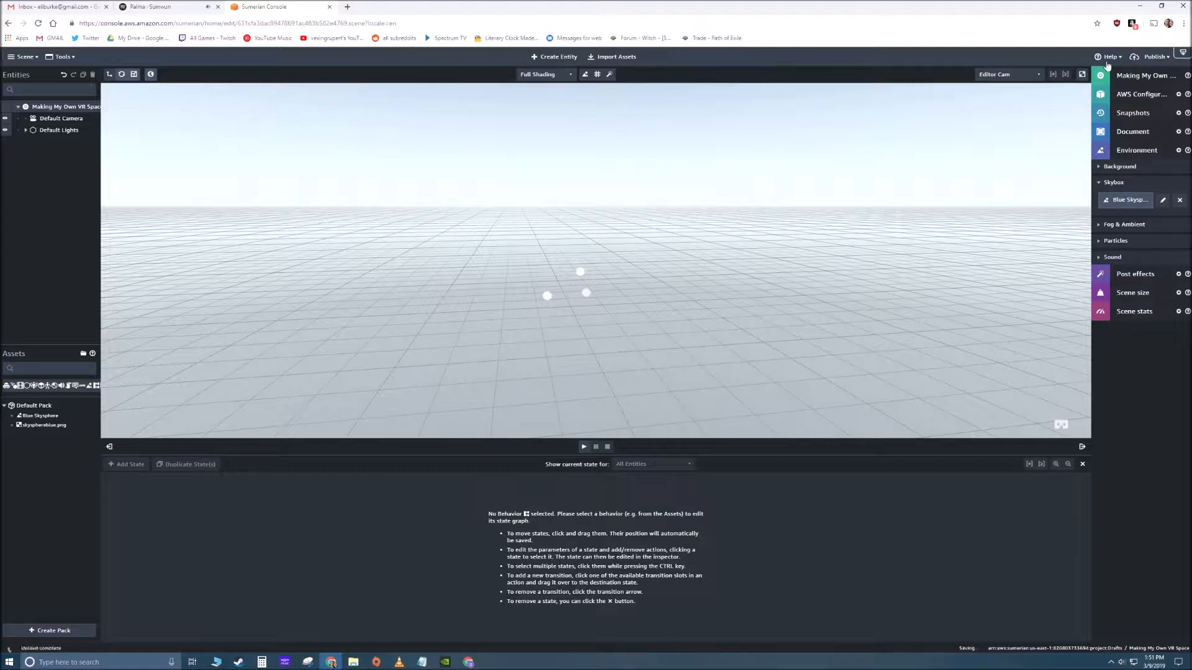
- Inspect the environment's Blue Skysphere skybox and the properties of its skysphereblue.png texture
{"action": "left_click", "coordinate": [1142, 151]}
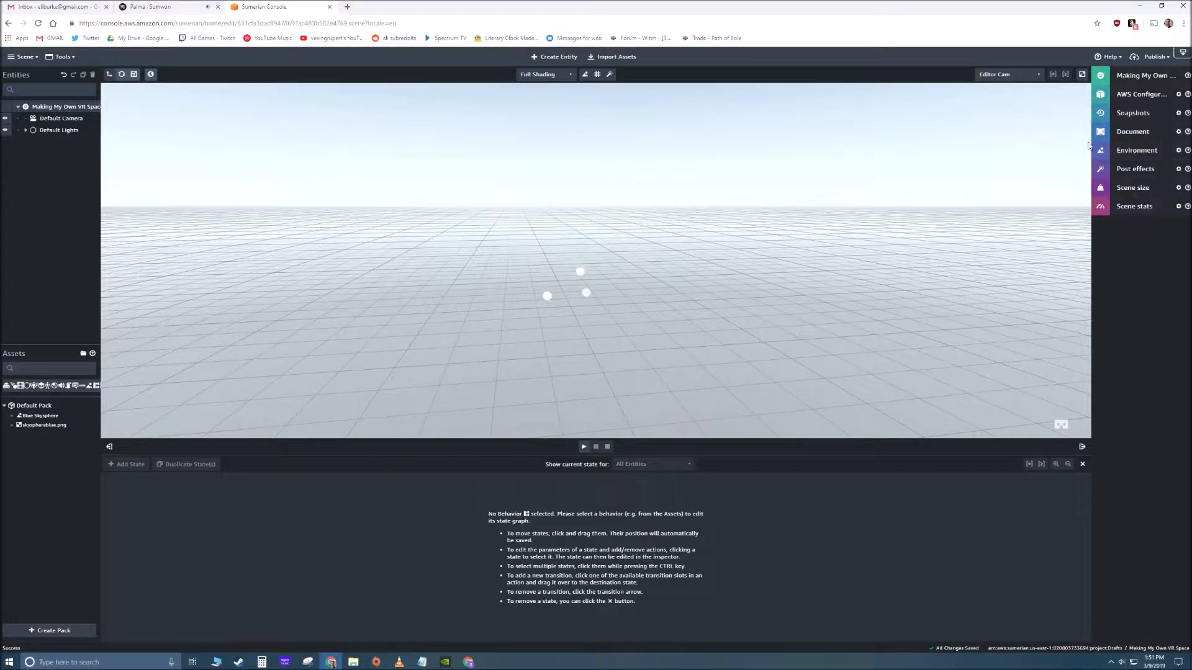
{"action": "left_click", "coordinate": [1133, 150]}
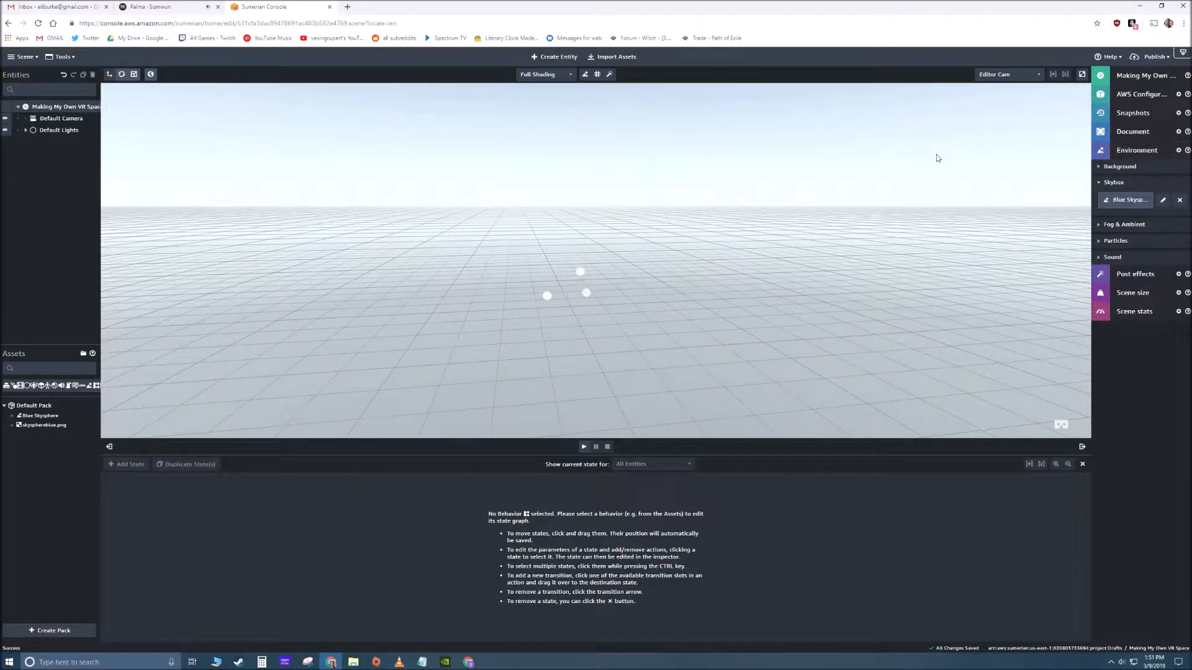
{"action": "left_click", "coordinate": [1163, 199]}
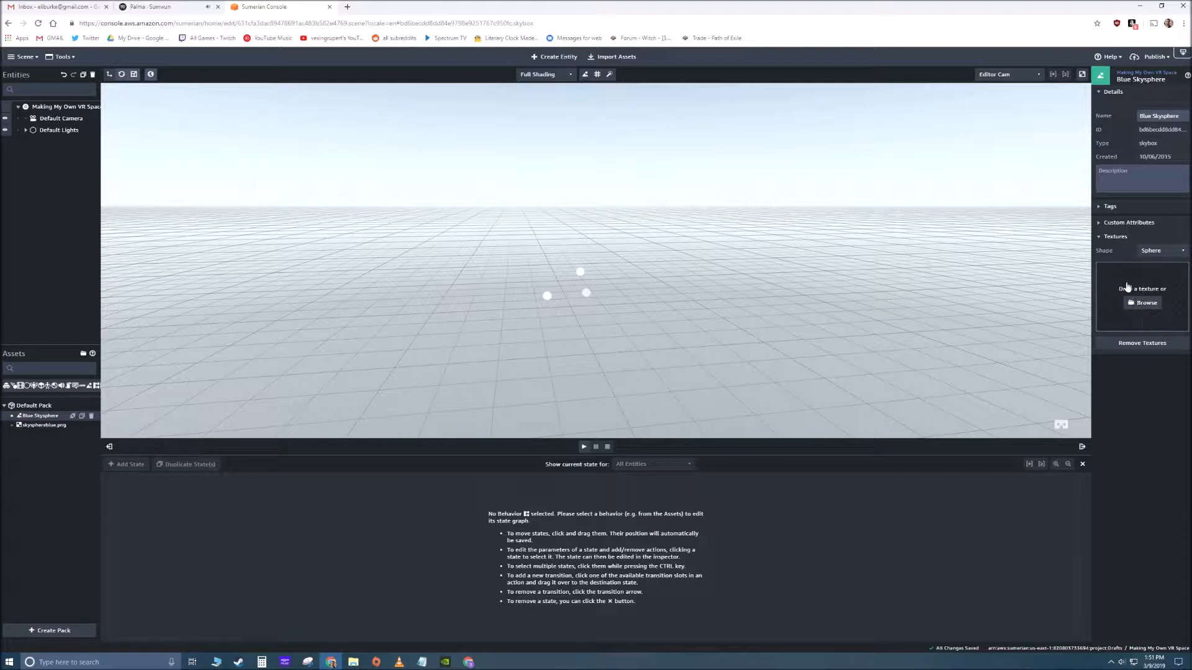
{"action": "left_click", "coordinate": [41, 425]}
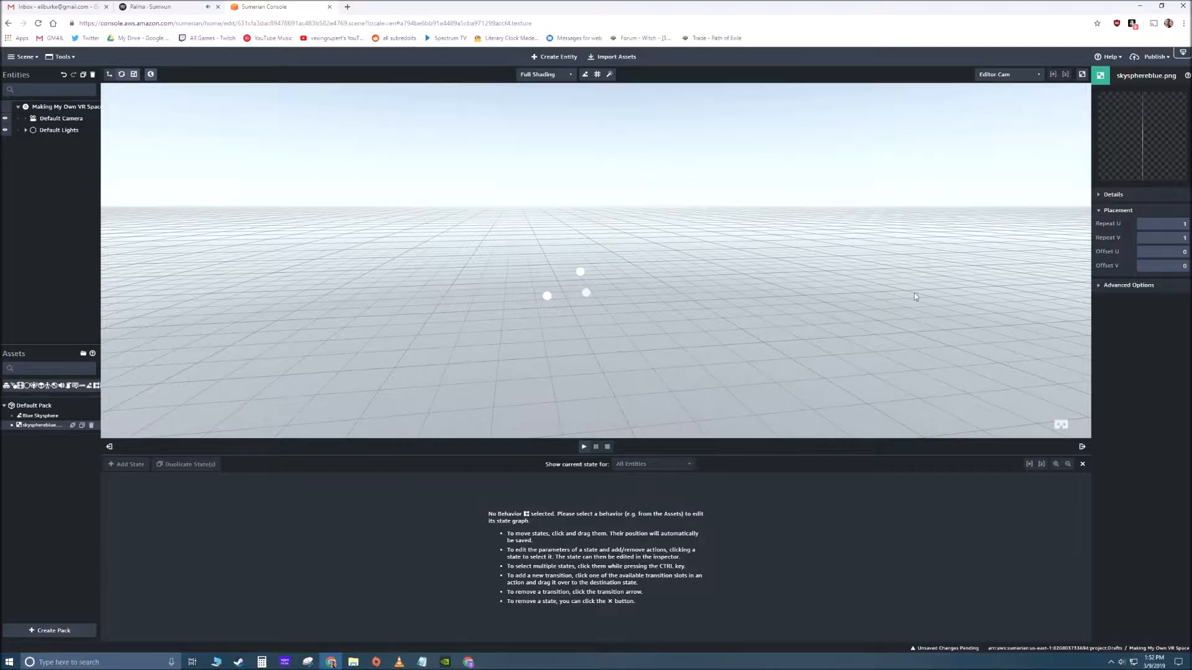
{"action": "left_click_drag", "start_coordinate": [660, 209], "coordinate": [607, 199]}
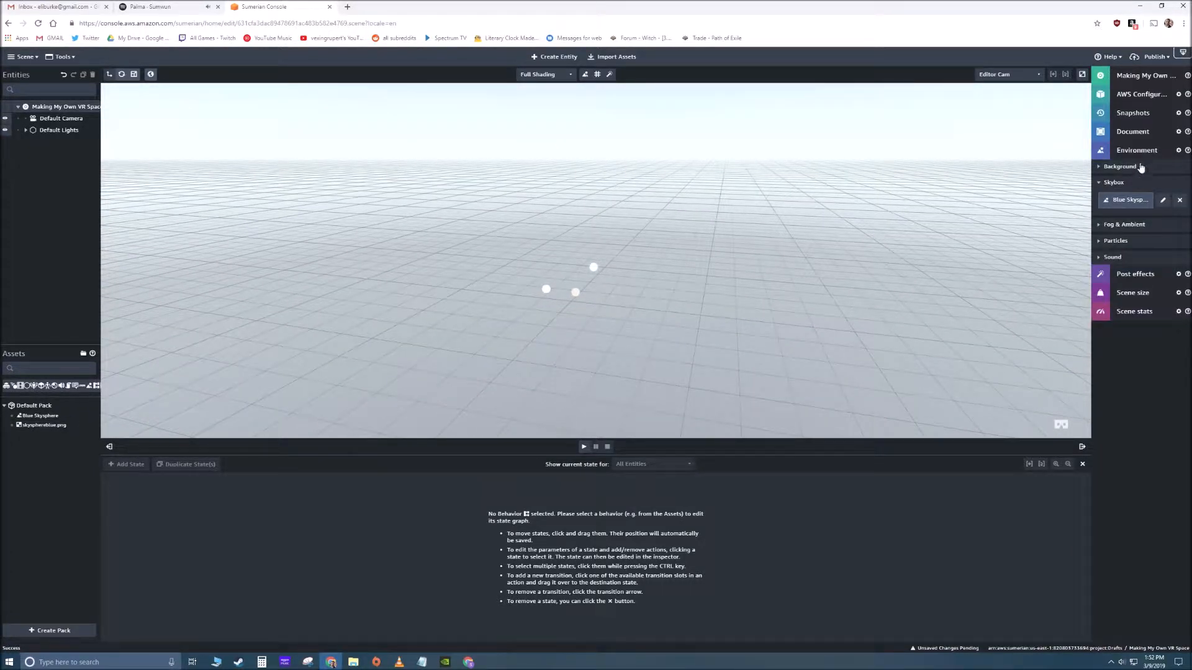
- Import the Skybox_Condo pack from the asset library into the scene
{"action": "left_click", "coordinate": [616, 57]}
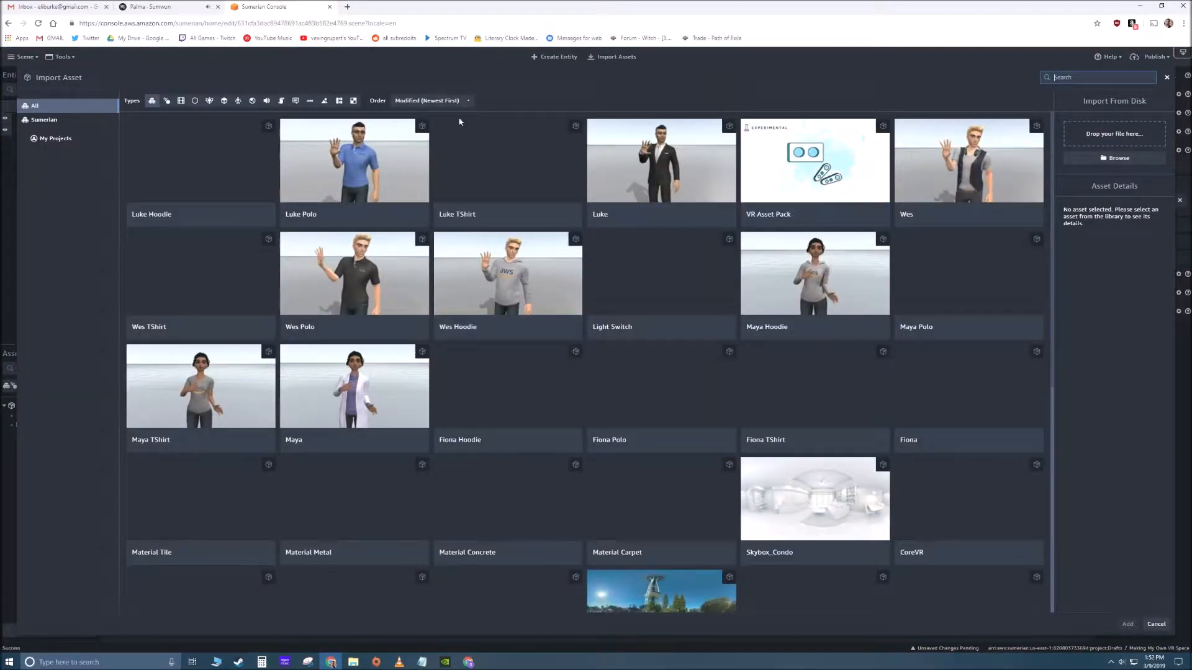
{"action": "scroll", "coordinate": [414, 177], "scroll_direction": "down", "scroll_amount": 3}
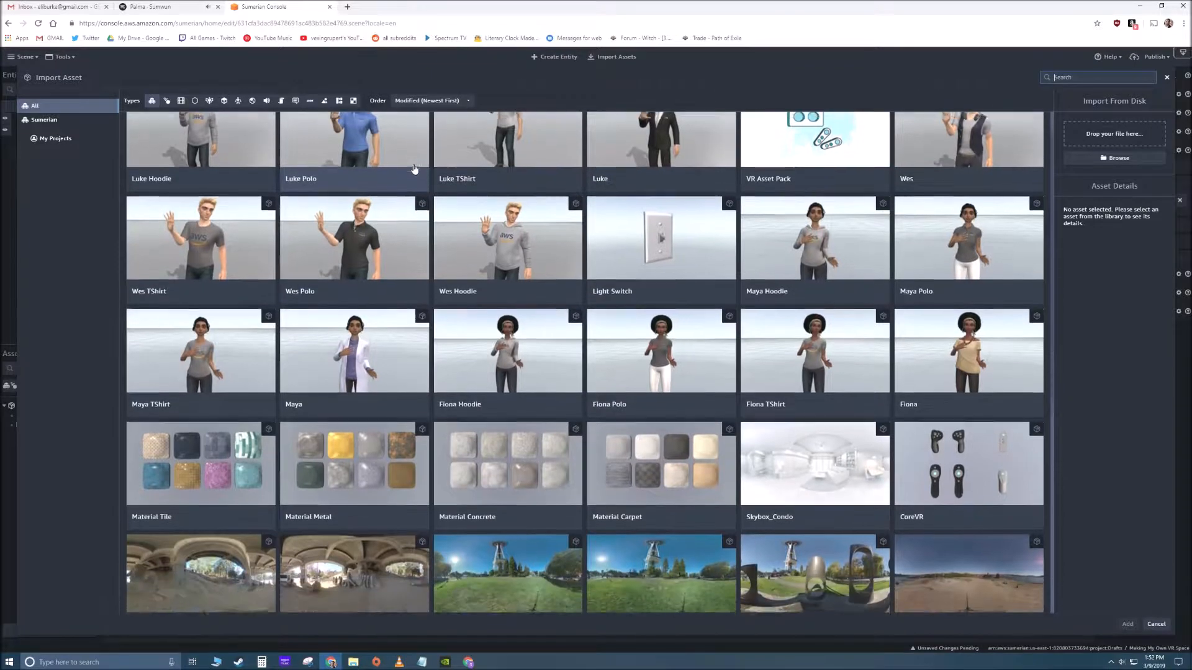
{"action": "scroll", "coordinate": [416, 186], "scroll_direction": "down", "scroll_amount": 4}
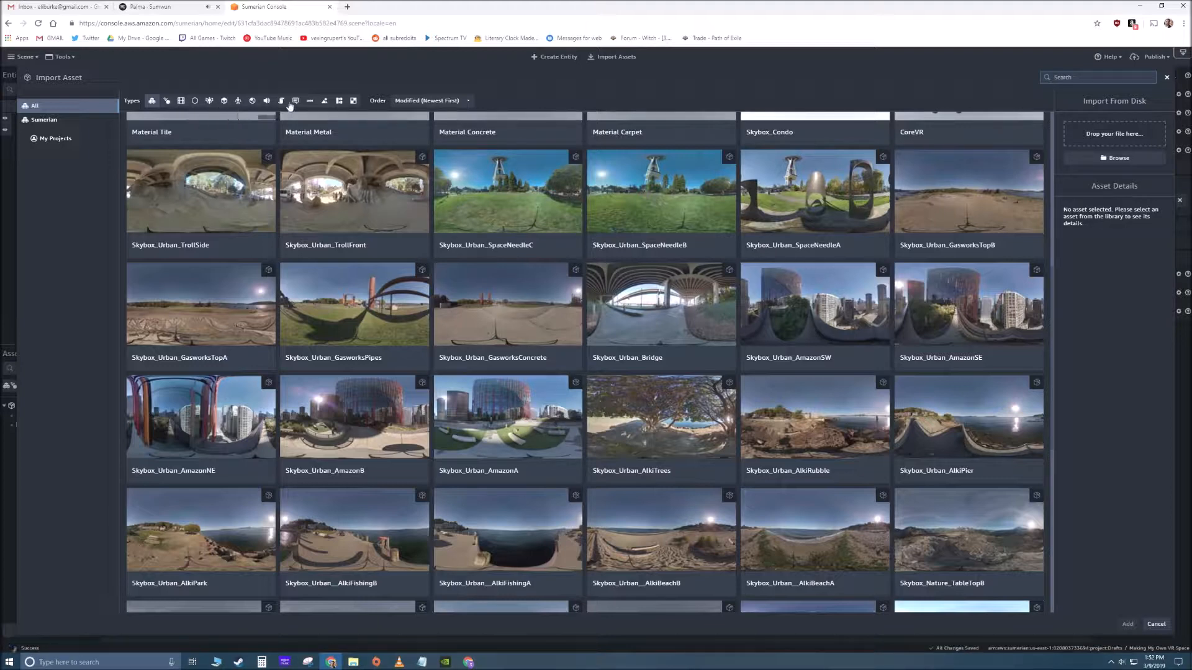
{"action": "scroll", "coordinate": [559, 254], "scroll_direction": "down", "scroll_amount": 8}
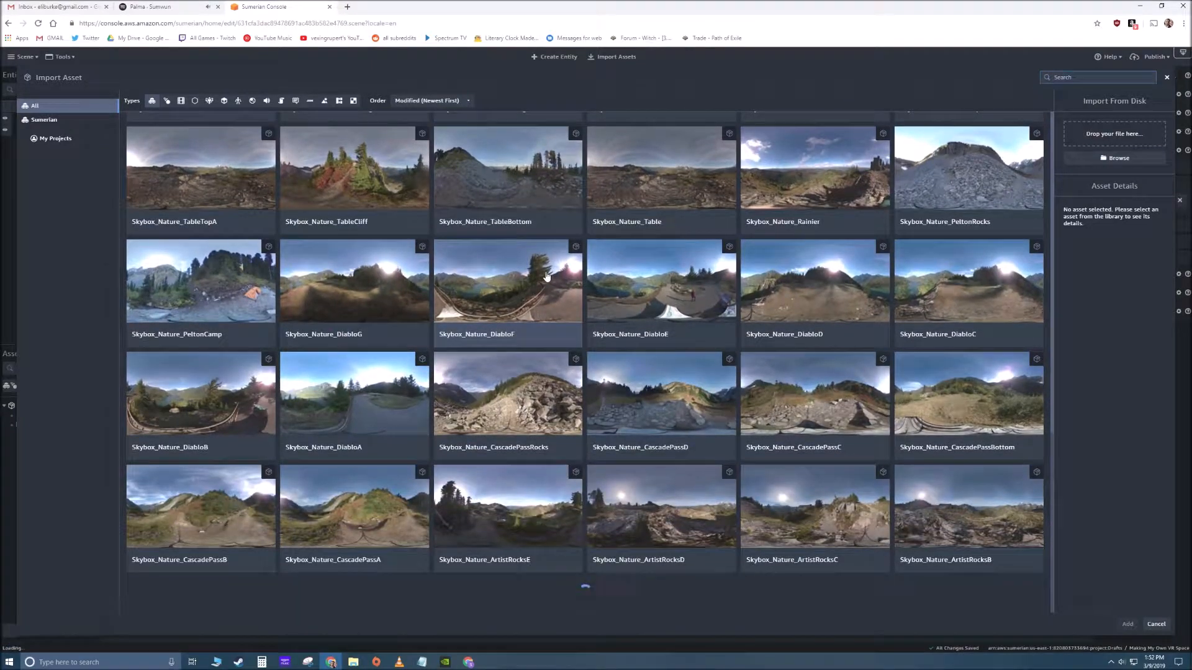
{"action": "scroll", "coordinate": [547, 276], "scroll_direction": "down", "scroll_amount": 2}
{"action": "scroll", "coordinate": [546, 276], "scroll_direction": "up", "scroll_amount": 10}
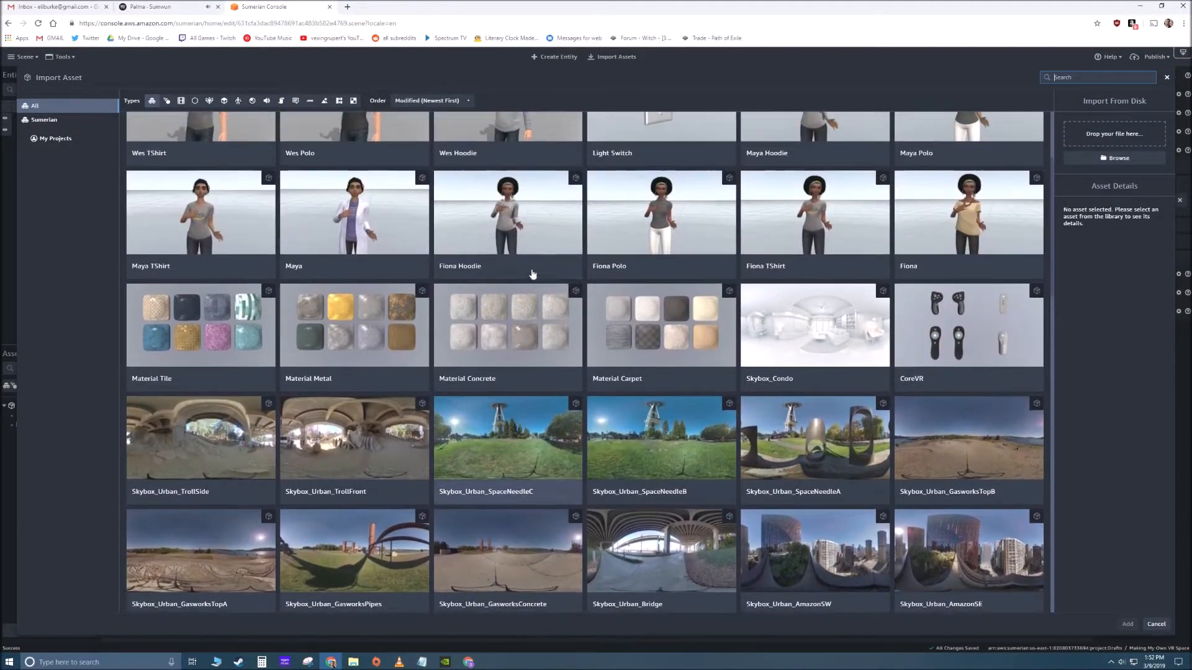
{"action": "left_click", "coordinate": [809, 344]}
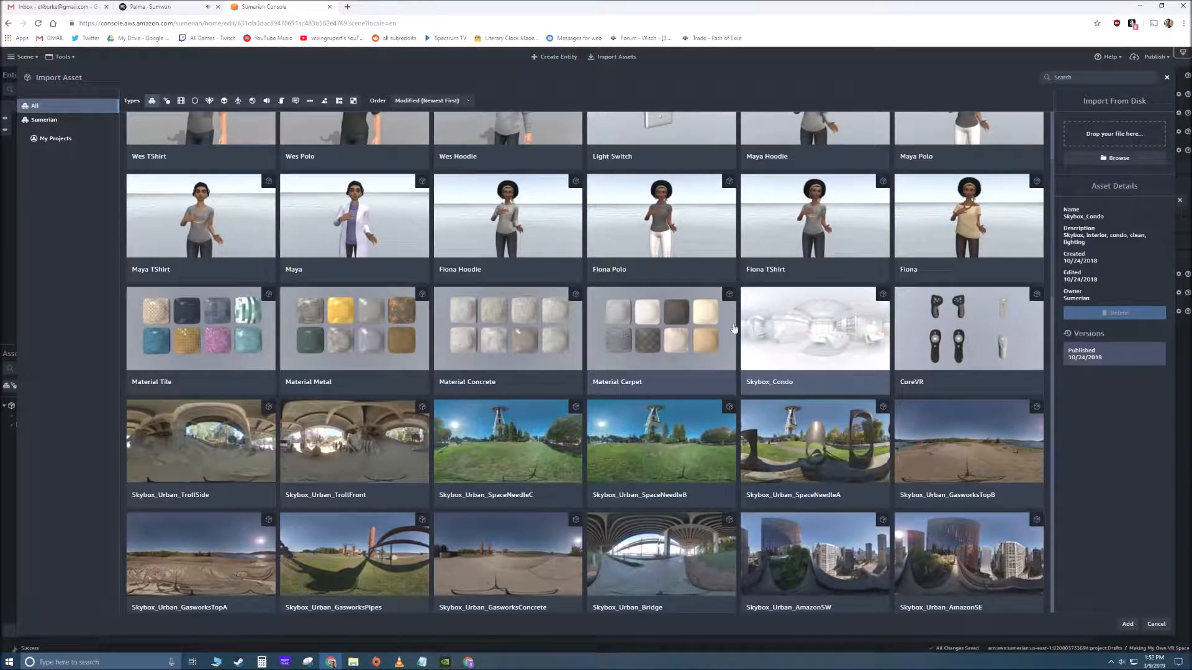
{"action": "double_click", "coordinate": [798, 333]}
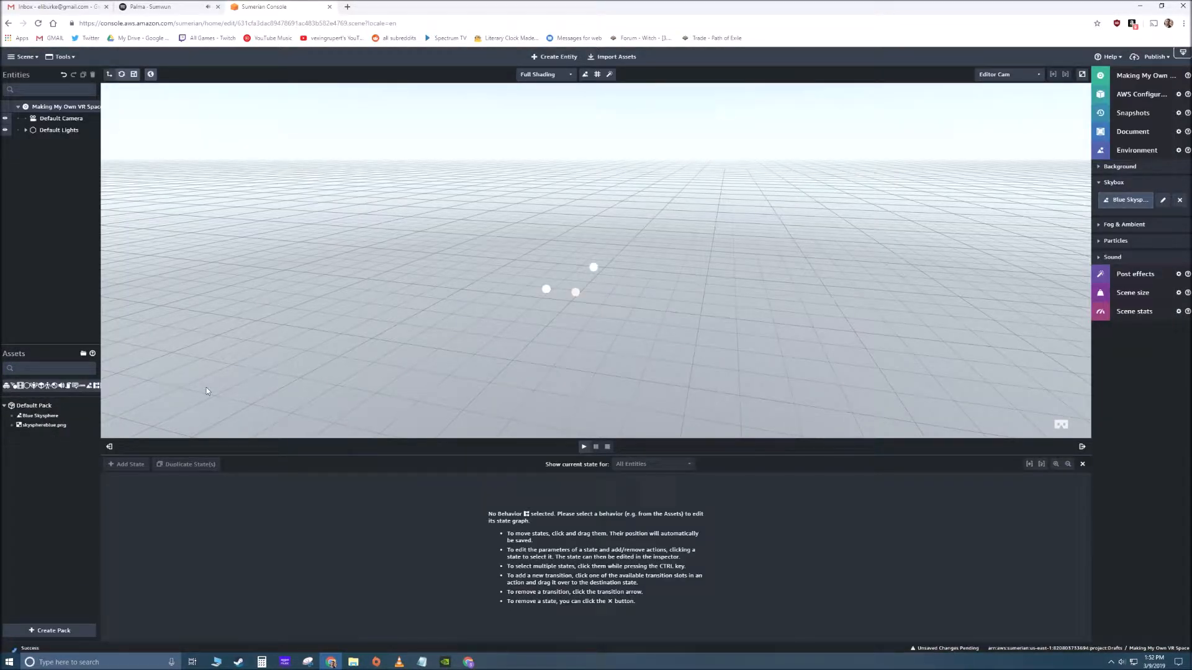
- Replace the Blue Skysphere skybox texture with a condo texture from the Skybox_Condo pack and look around the room
{"action": "left_click_drag", "start_coordinate": [406, 350], "coordinate": [508, 346]}
{"action": "left_click_drag", "start_coordinate": [497, 344], "coordinate": [482, 342]}
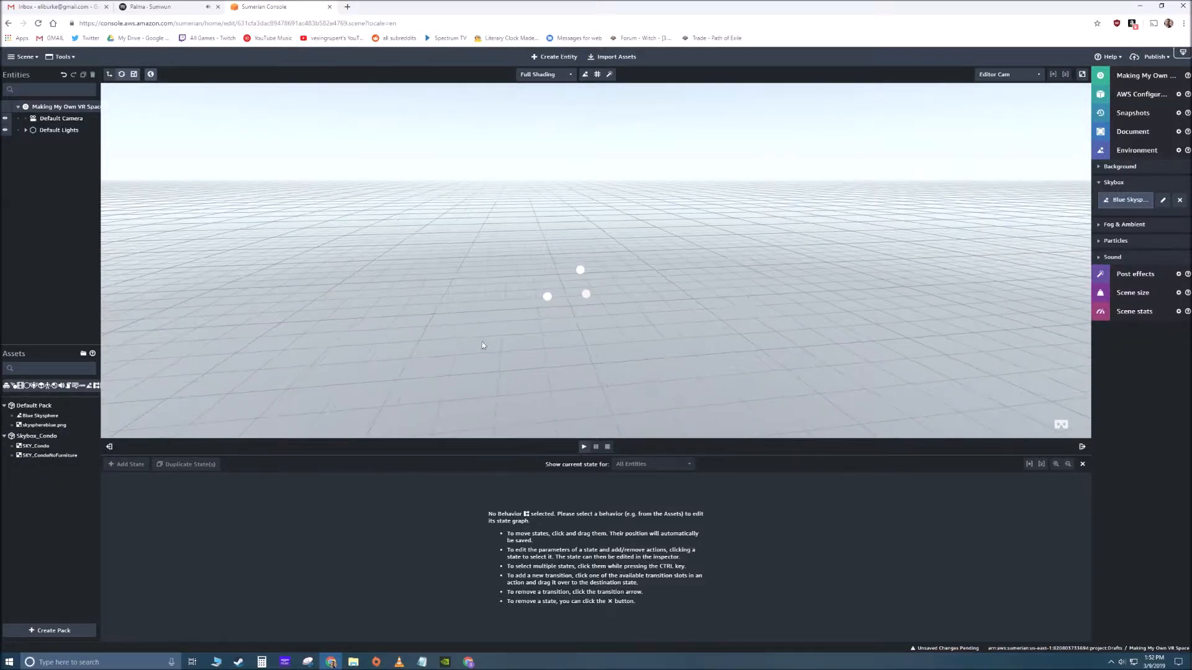
{"action": "left_click", "coordinate": [1163, 200]}
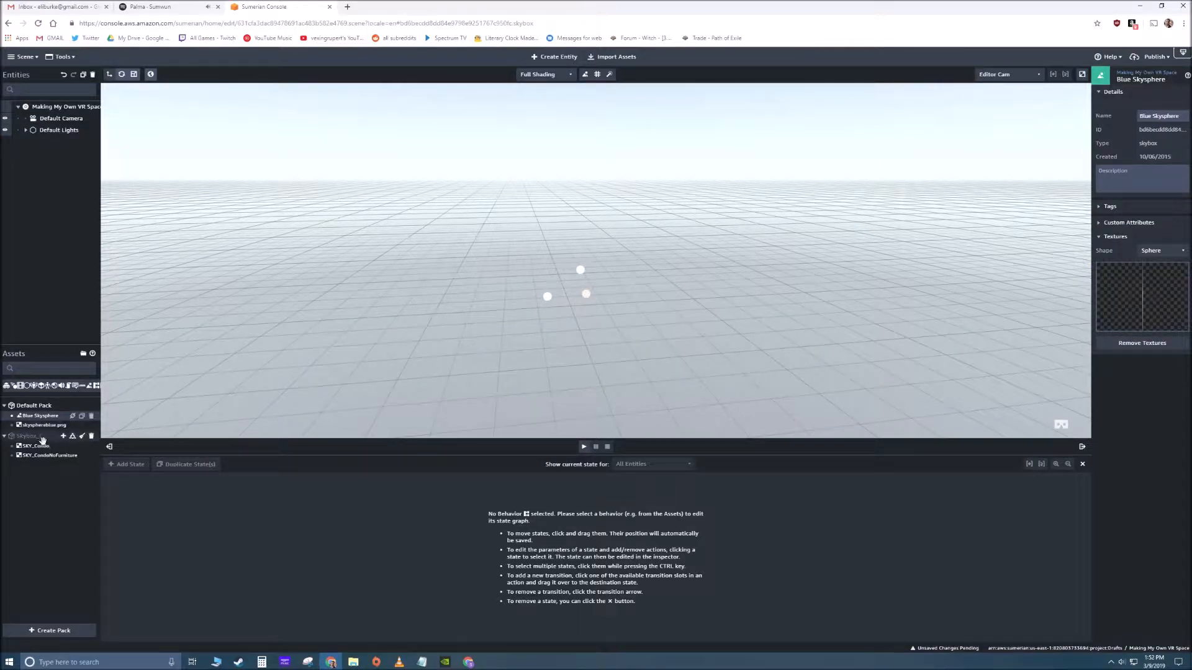
{"action": "left_click_drag", "start_coordinate": [48, 456], "coordinate": [1140, 293]}
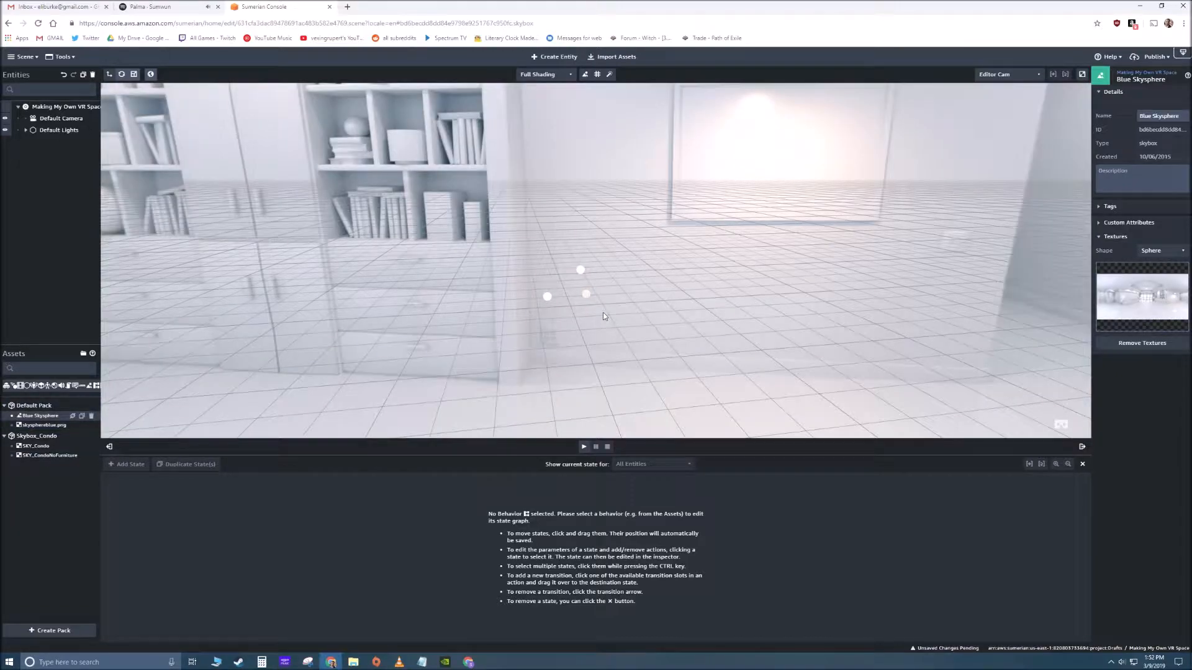
{"action": "left_click_drag", "start_coordinate": [670, 303], "coordinate": [900, 285]}
{"action": "left_click_drag", "start_coordinate": [458, 308], "coordinate": [557, 302]}
- Import the Skybox_Urban_AlkiTrees pack from the asset library and collapse the Default Pack and Skybox_Condo asset groups
{"action": "left_click", "coordinate": [613, 57]}
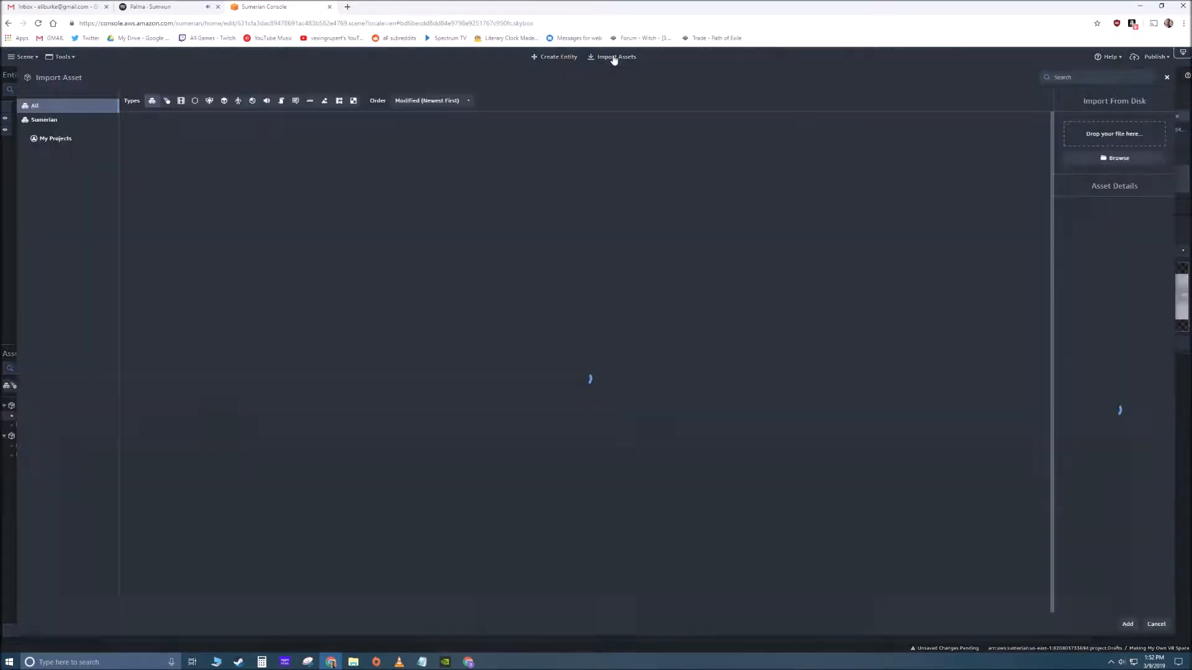
{"action": "scroll", "coordinate": [616, 292], "scroll_direction": "down", "scroll_amount": 6}
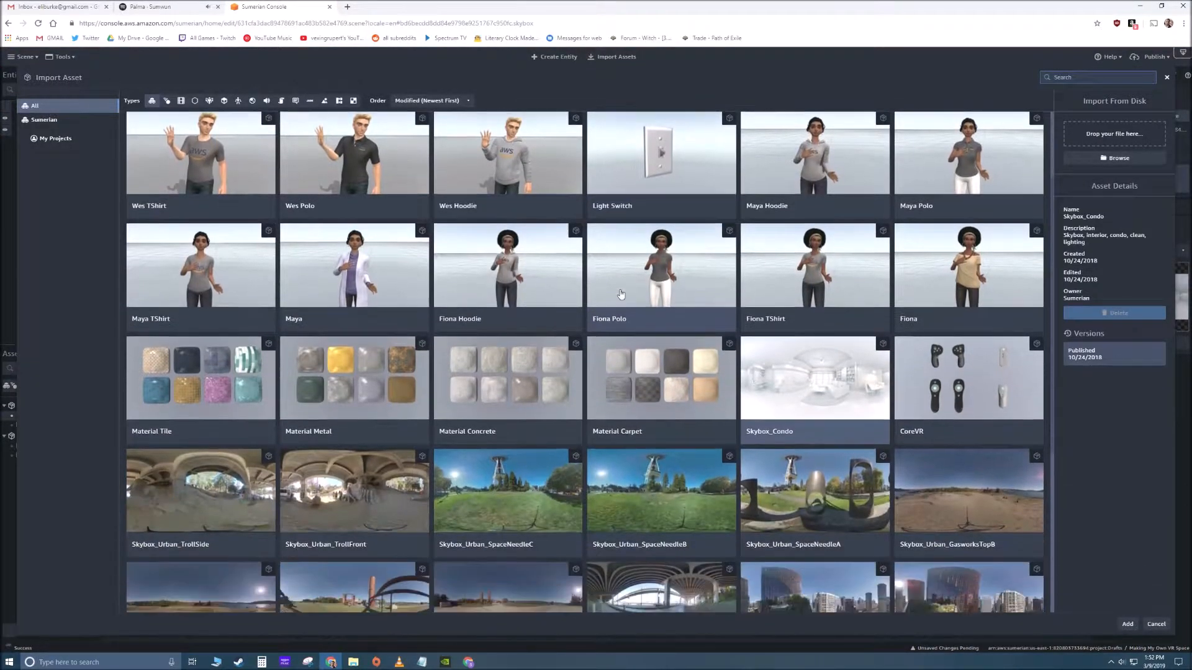
{"action": "scroll", "coordinate": [529, 296], "scroll_direction": "up", "scroll_amount": 1}
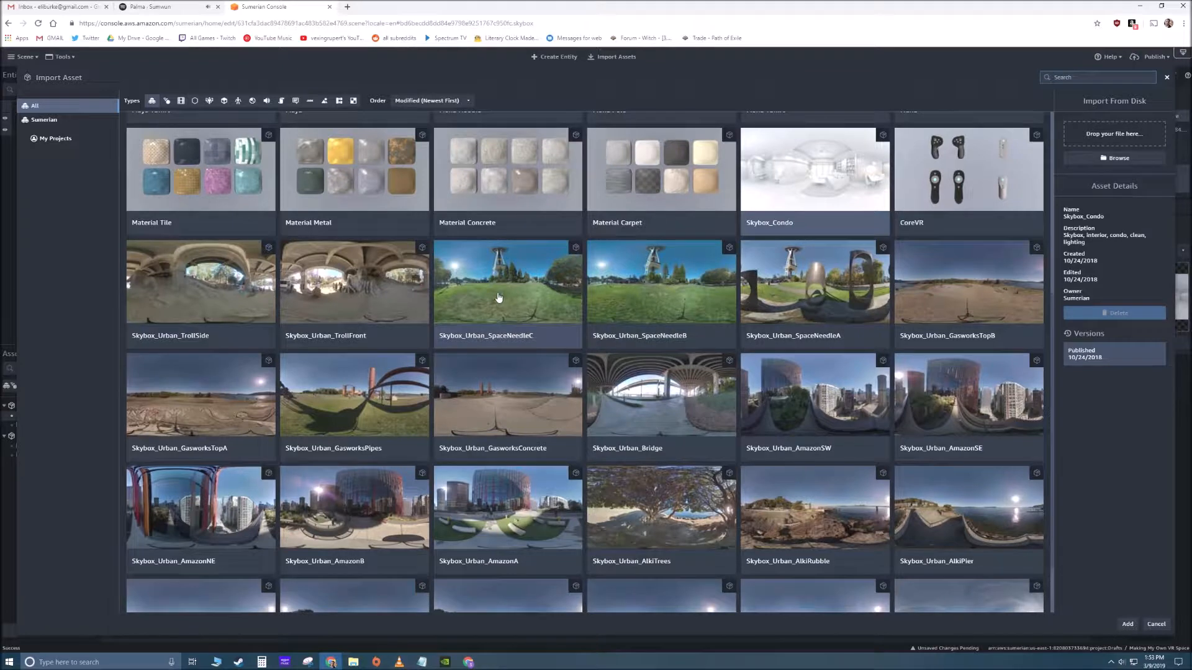
{"action": "scroll", "coordinate": [227, 302], "scroll_direction": "down", "scroll_amount": 2}
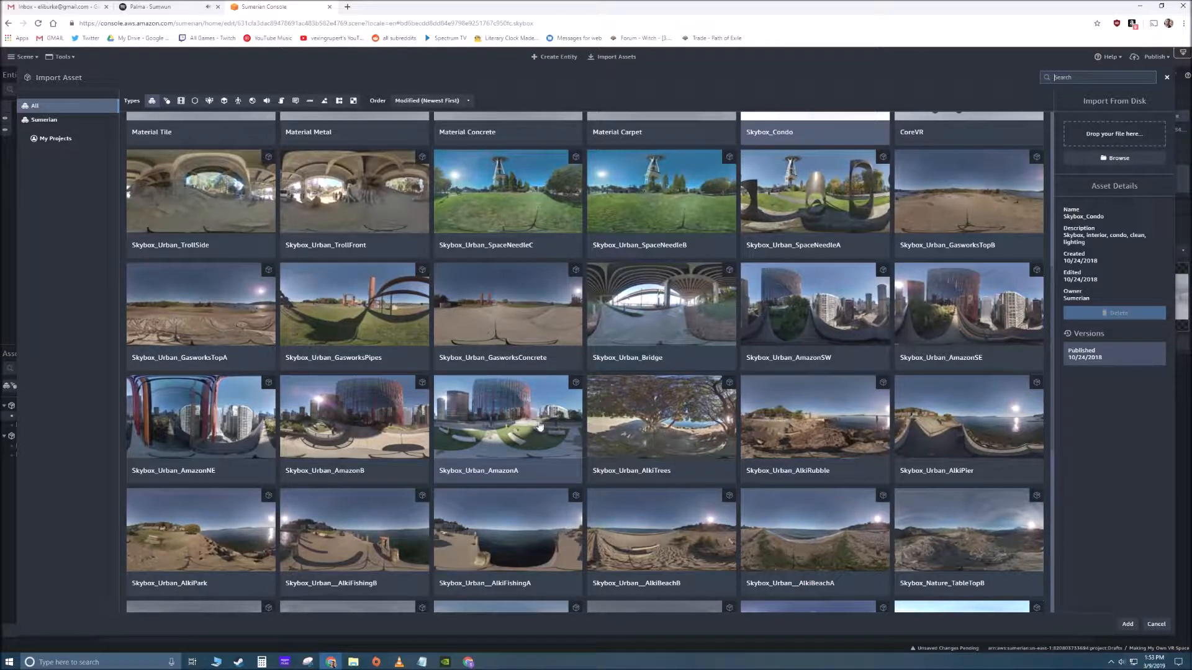
{"action": "double_click", "coordinate": [678, 430]}
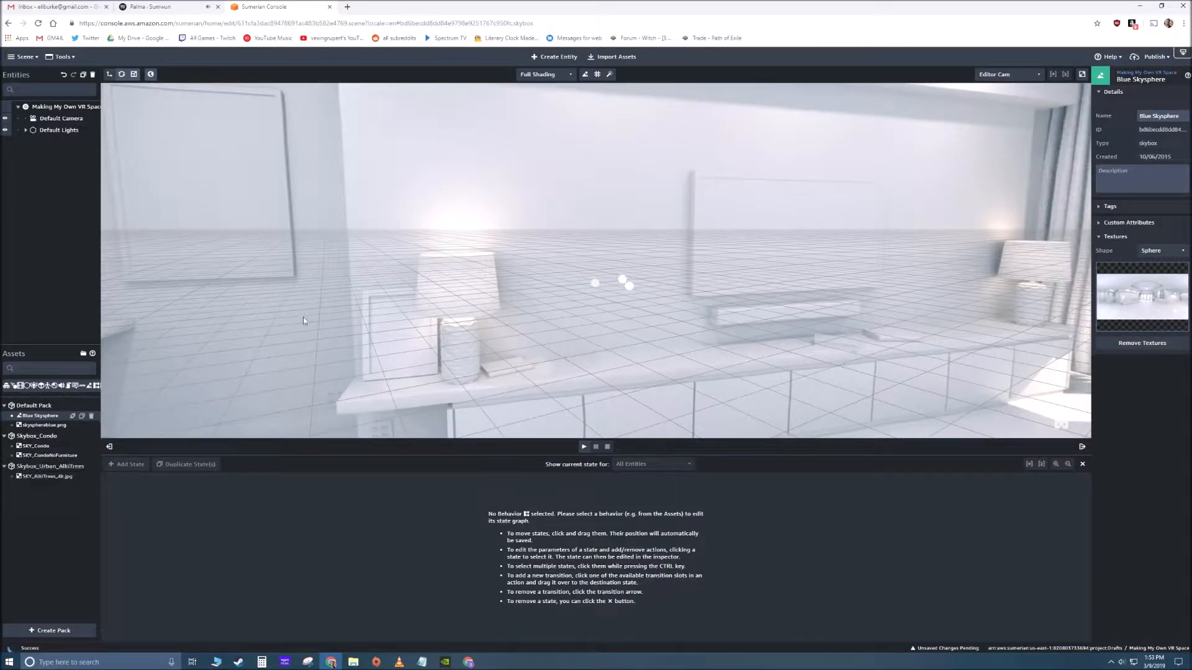
{"action": "left_click", "coordinate": [4, 437]}
{"action": "left_click", "coordinate": [5, 406]}
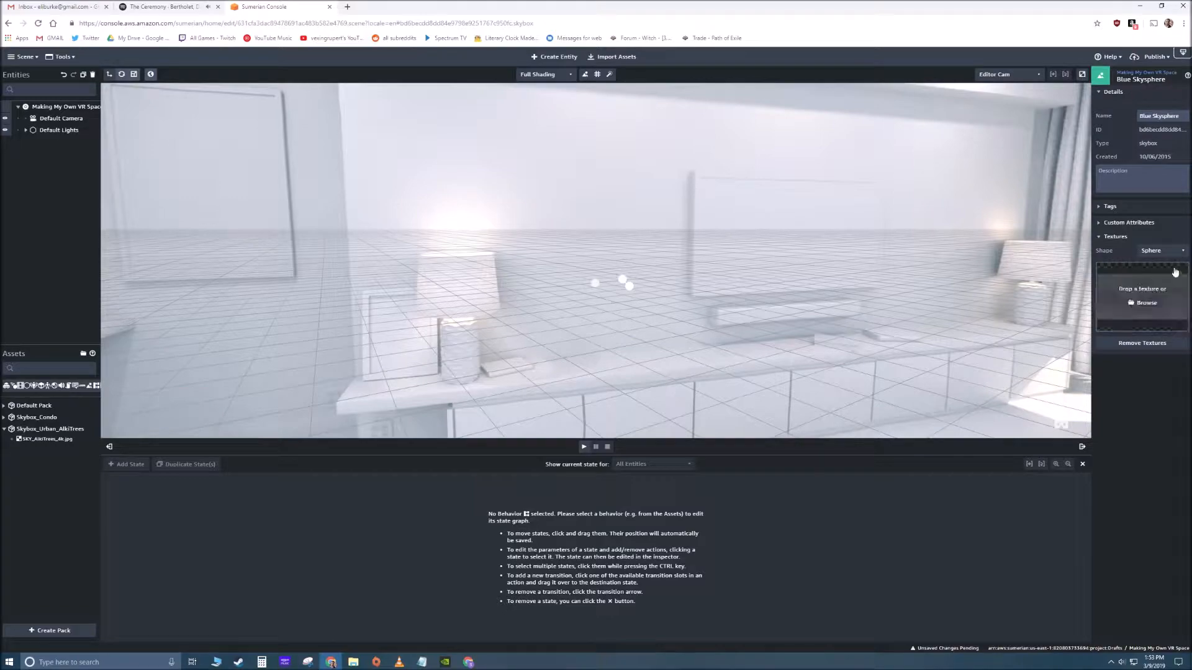
- Apply the SKY_AlkiTrees_4k.jpg texture to the Blue Skysphere skybox and look around the park surroundings
{"action": "left_click_drag", "start_coordinate": [37, 440], "coordinate": [1142, 297]}
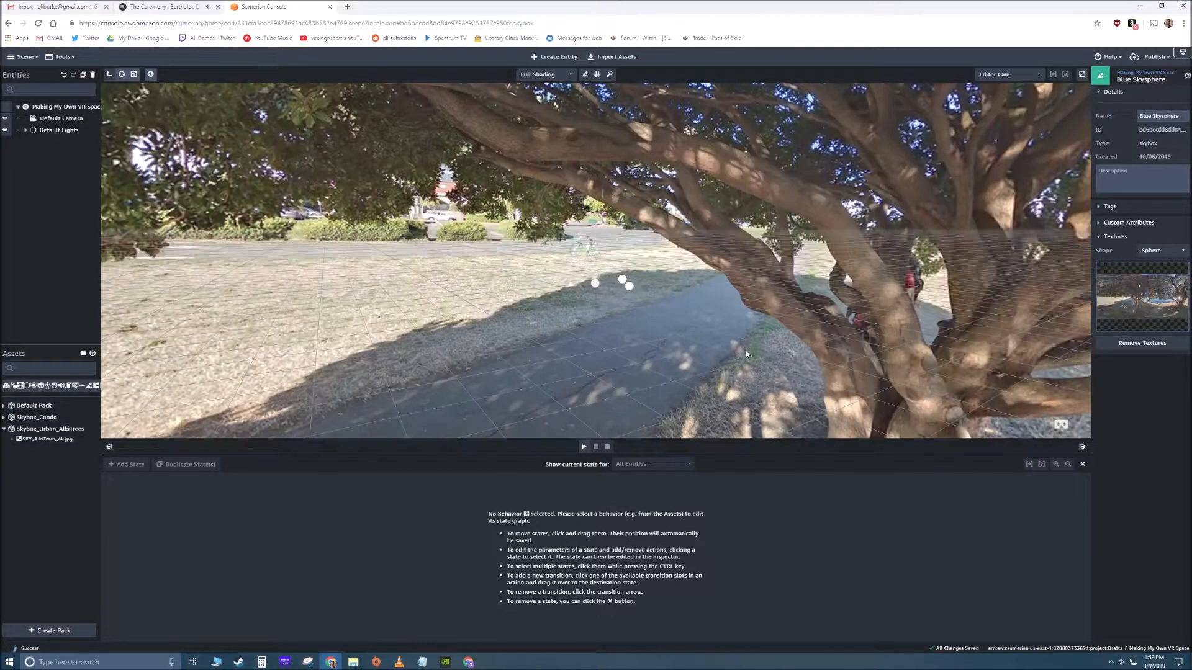
{"action": "right_click_drag", "start_coordinate": [547, 316], "coordinate": [1098, 297]}
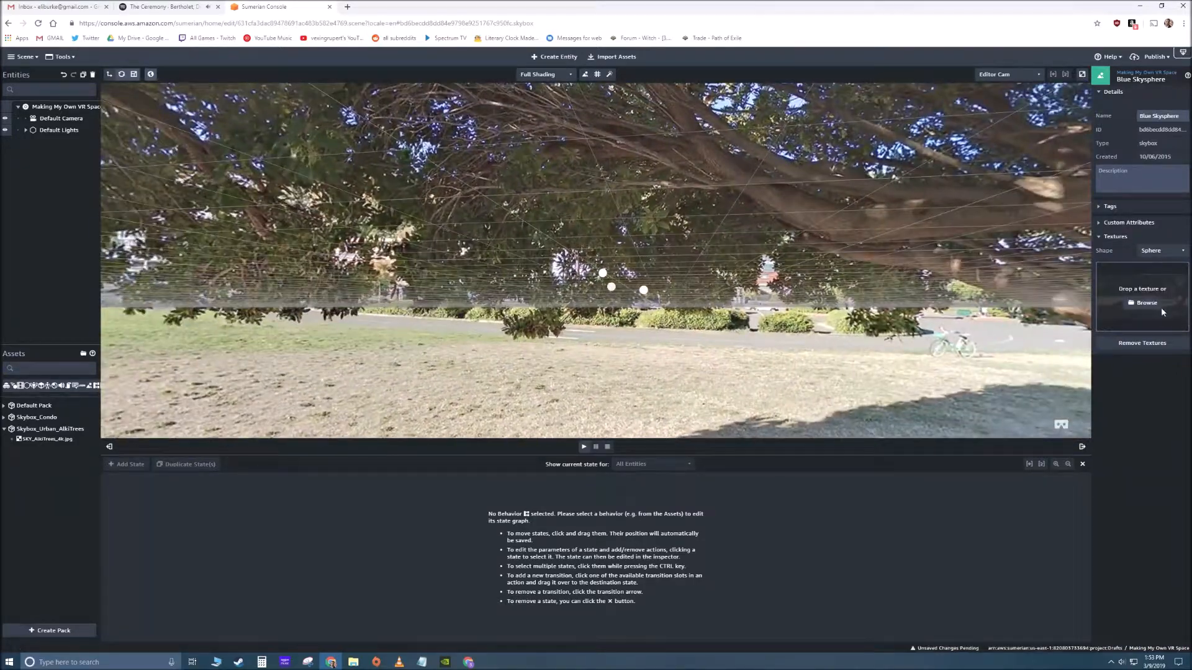
{"action": "right_click", "coordinate": [1161, 308]}
{"action": "left_click", "coordinate": [925, 314]}
{"action": "right_click_drag", "start_coordinate": [725, 303], "coordinate": [515, 295]}
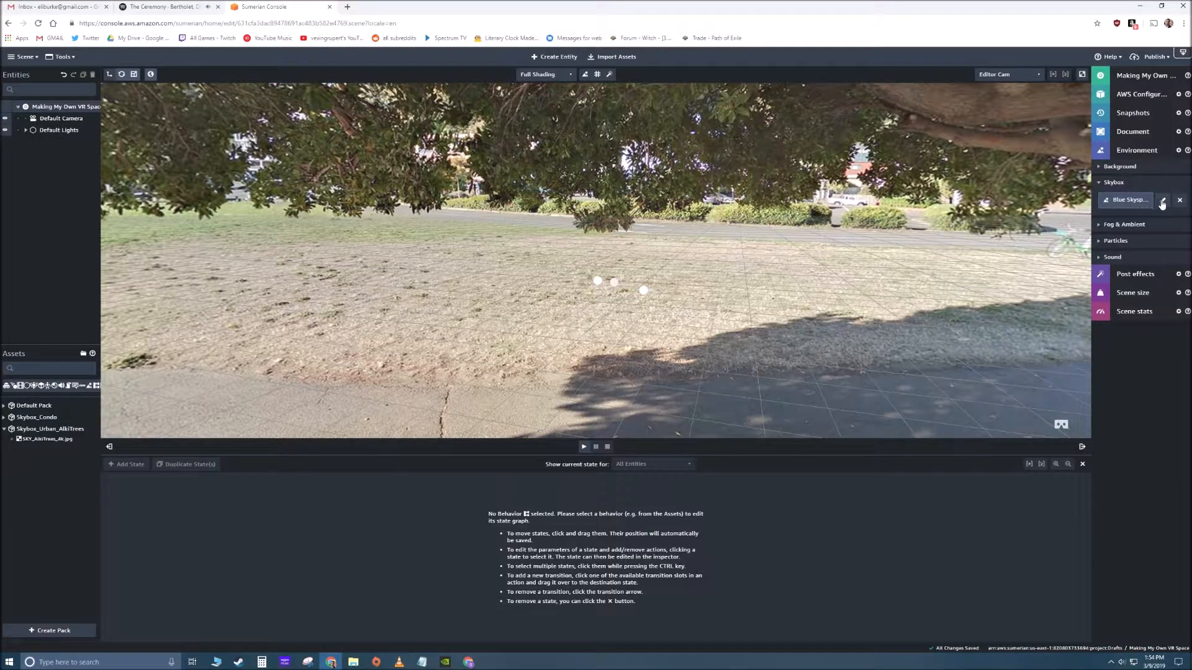
- Remove the textures from the Blue Skysphere skybox to leave the scene with a plain background
{"action": "left_click", "coordinate": [1162, 200]}
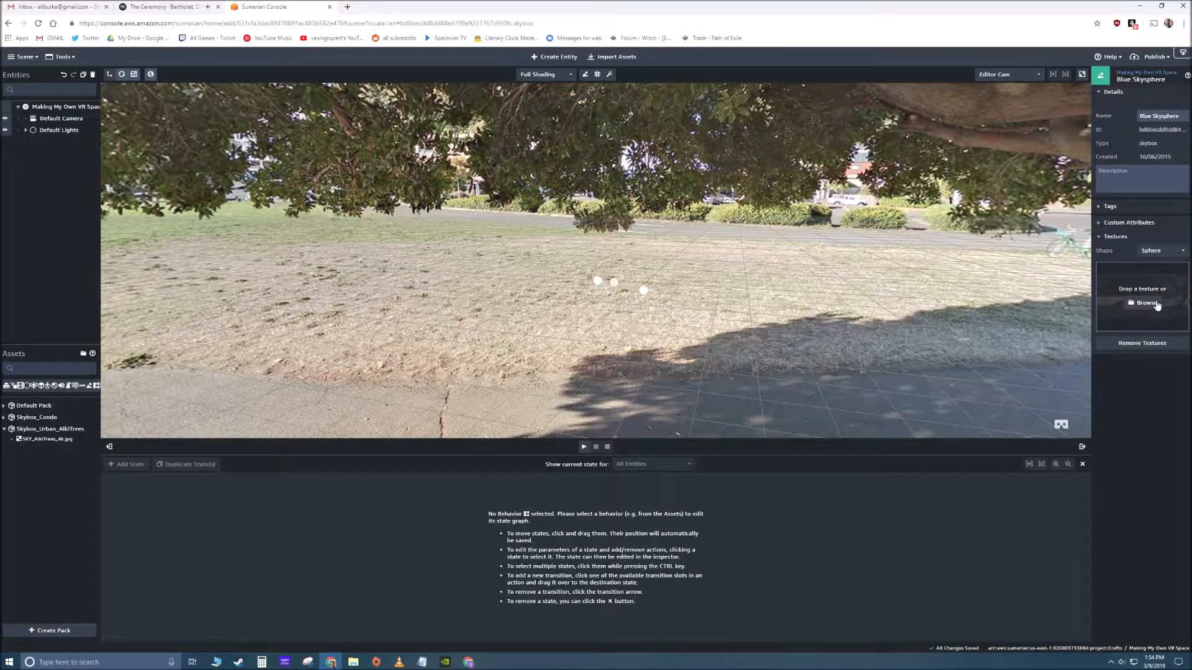
{"action": "left_click", "coordinate": [1144, 342]}
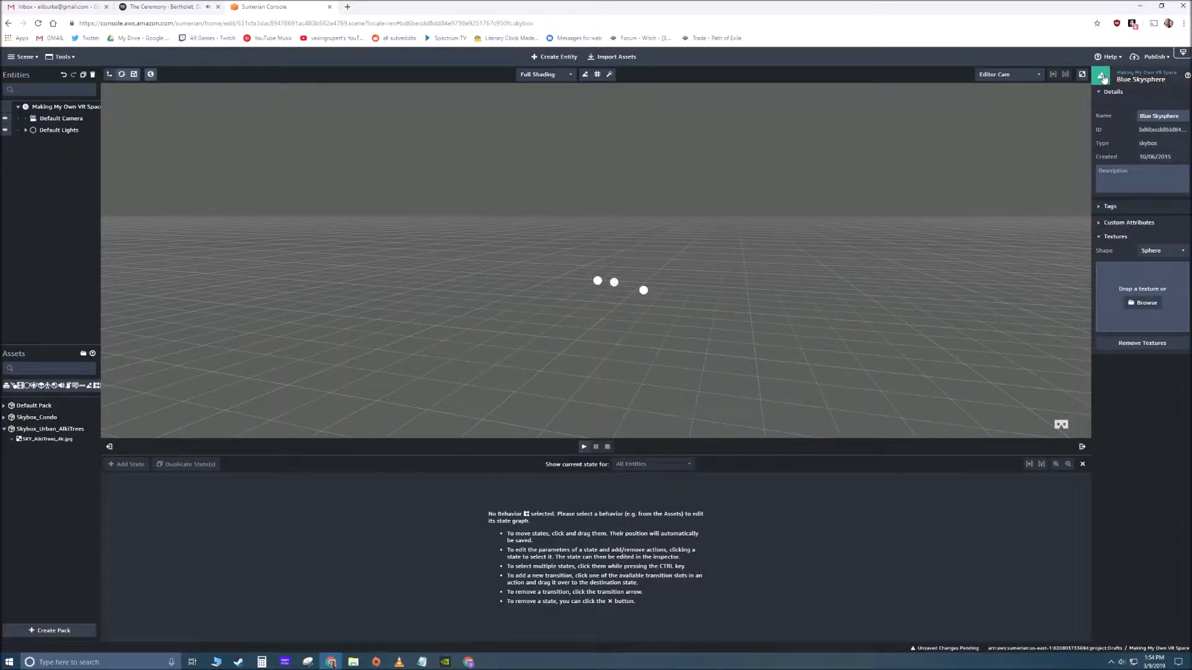
{"action": "left_click", "coordinate": [531, 339]}
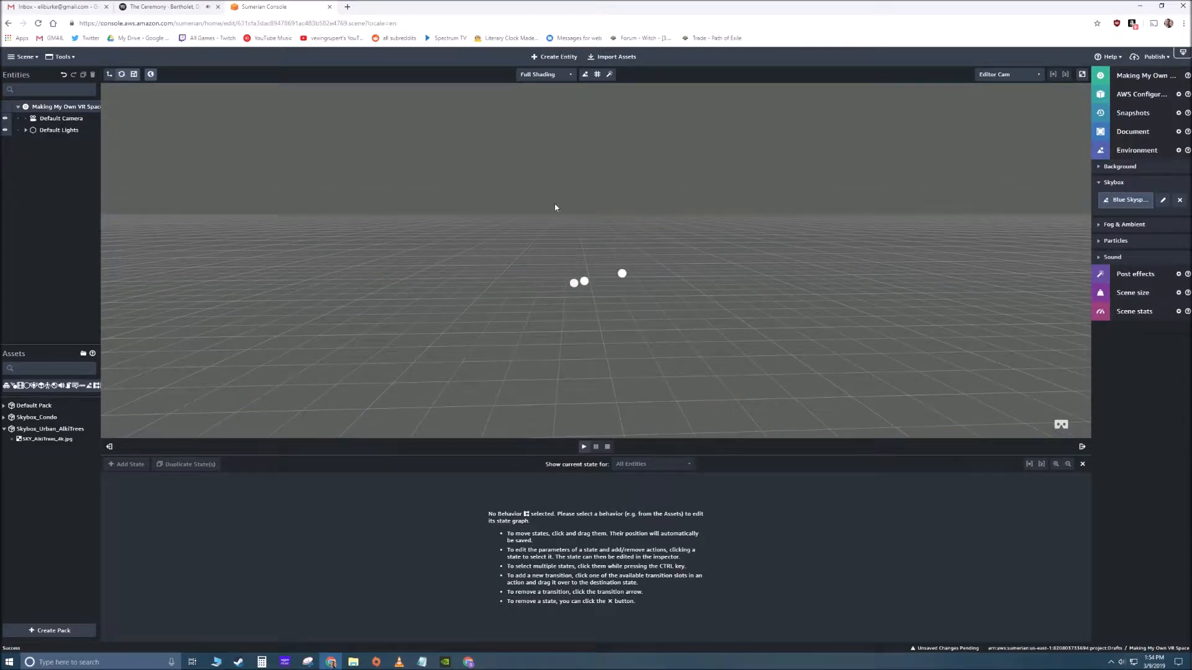
- Create a 3D box primitive entity at the centre of the scene
{"action": "left_click", "coordinate": [556, 58]}
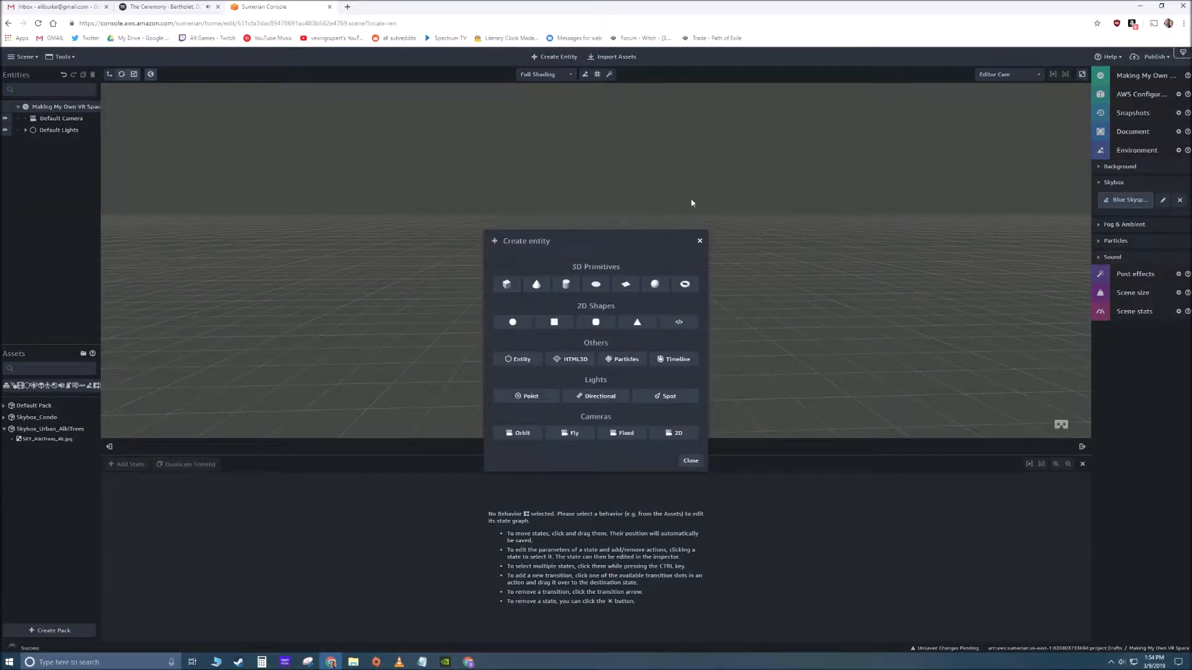
{"action": "left_click", "coordinate": [505, 284]}
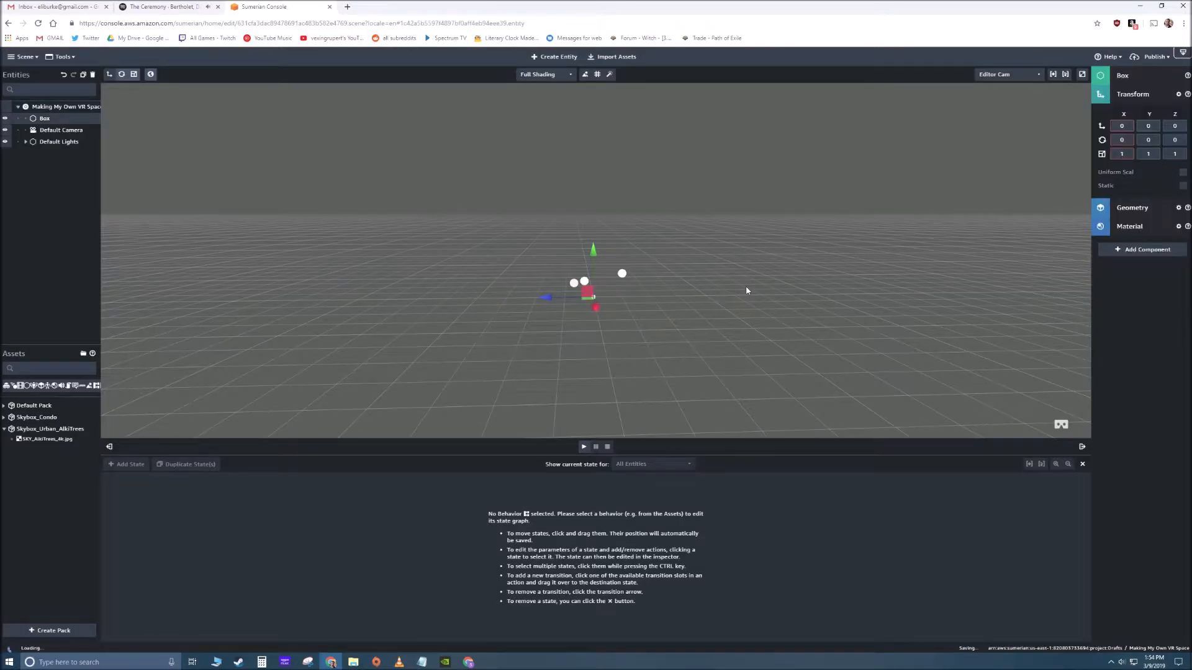
{"action": "right_click_drag", "start_coordinate": [644, 315], "coordinate": [621, 311]}
{"action": "scroll", "coordinate": [635, 309], "scroll_direction": "up", "scroll_amount": 5}
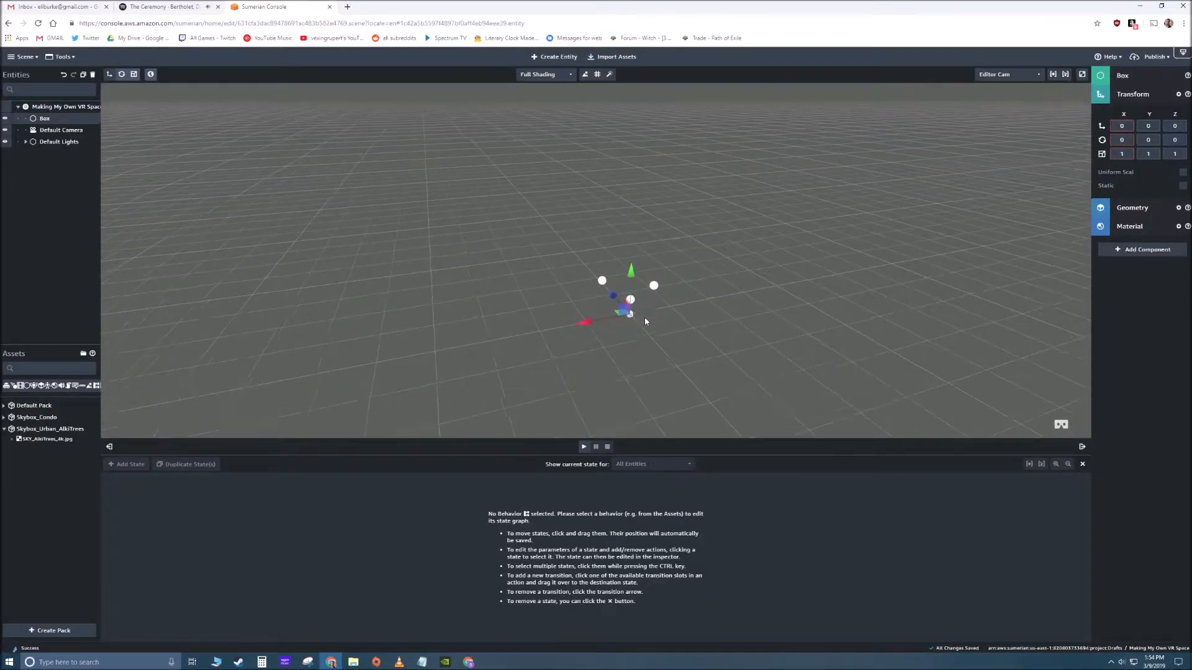
- Examine the new box and the surrounding default lights from several angles
{"action": "scroll", "coordinate": [637, 327], "scroll_direction": "up", "scroll_amount": 2}
{"action": "right_click_drag", "start_coordinate": [678, 356], "coordinate": [691, 343]}
{"action": "middle_click_drag", "start_coordinate": [690, 342], "coordinate": [565, 261]}
{"action": "right_click_drag", "start_coordinate": [575, 296], "coordinate": [686, 306]}
{"action": "middle_click_drag", "start_coordinate": [687, 306], "coordinate": [860, 304]}
{"action": "right_click_drag", "start_coordinate": [861, 303], "coordinate": [790, 314]}
{"action": "left_click", "coordinate": [791, 314]}
{"action": "mouse_move", "coordinate": [553, 266]}
{"action": "right_mouse_down"}
{"action": "mouse_move", "coordinate": [673, 327]}
{"action": "mouse_move", "coordinate": [566, 271]}
{"action": "right_mouse_up"}
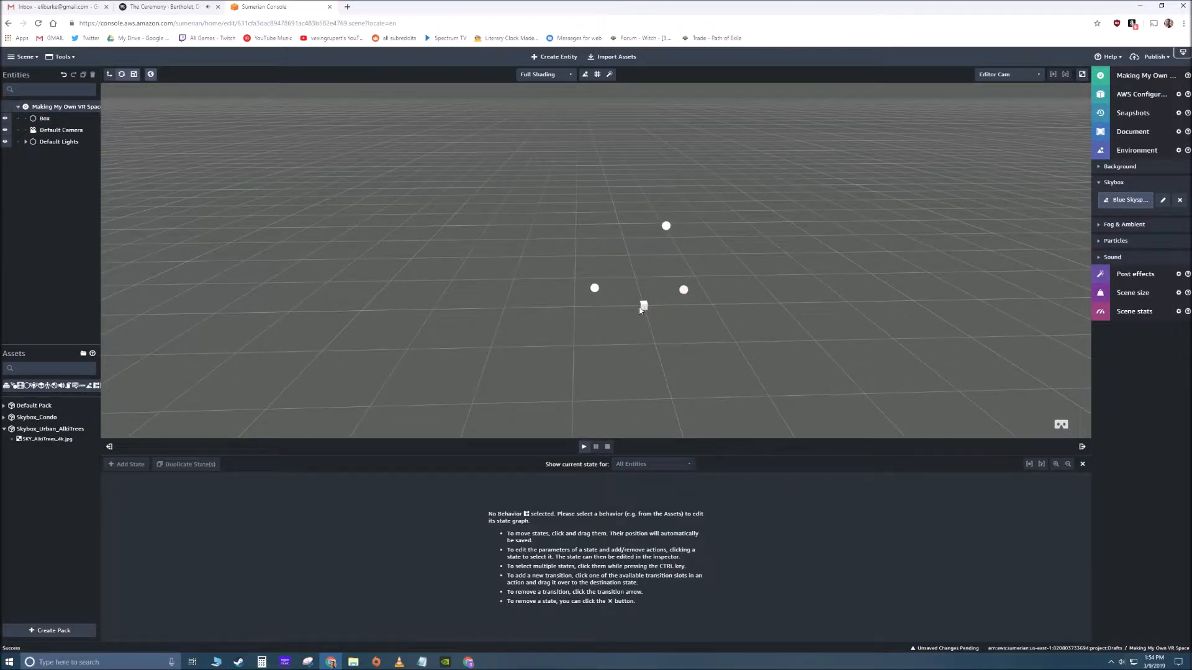
- Rename the box entity as Platform in its details
{"action": "left_click", "coordinate": [643, 307]}
{"action": "left_click", "coordinate": [1133, 94]}
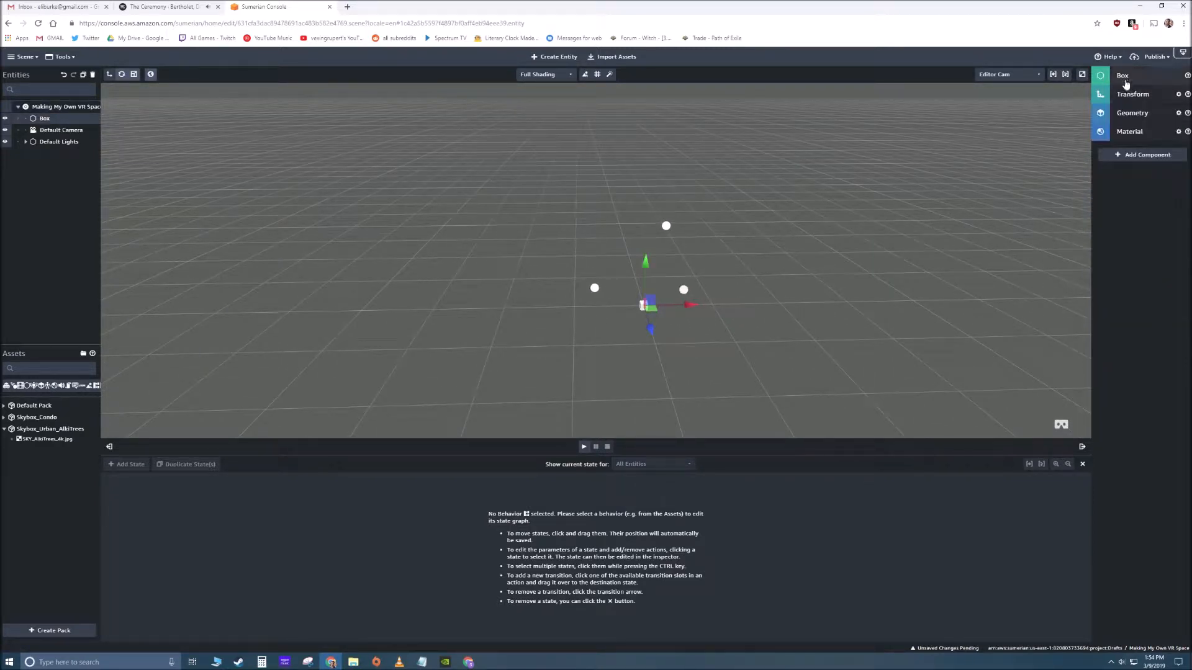
{"action": "left_click", "coordinate": [1122, 77]}
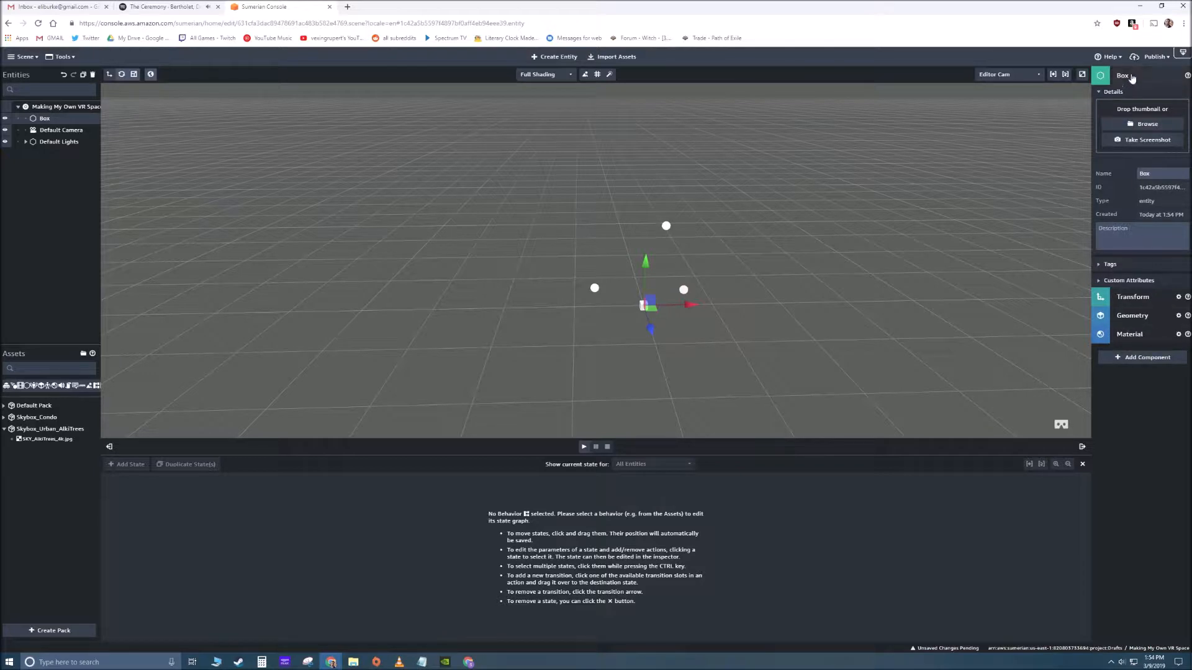
{"action": "left_click_drag", "start_coordinate": [1159, 174], "coordinate": [1107, 185]}
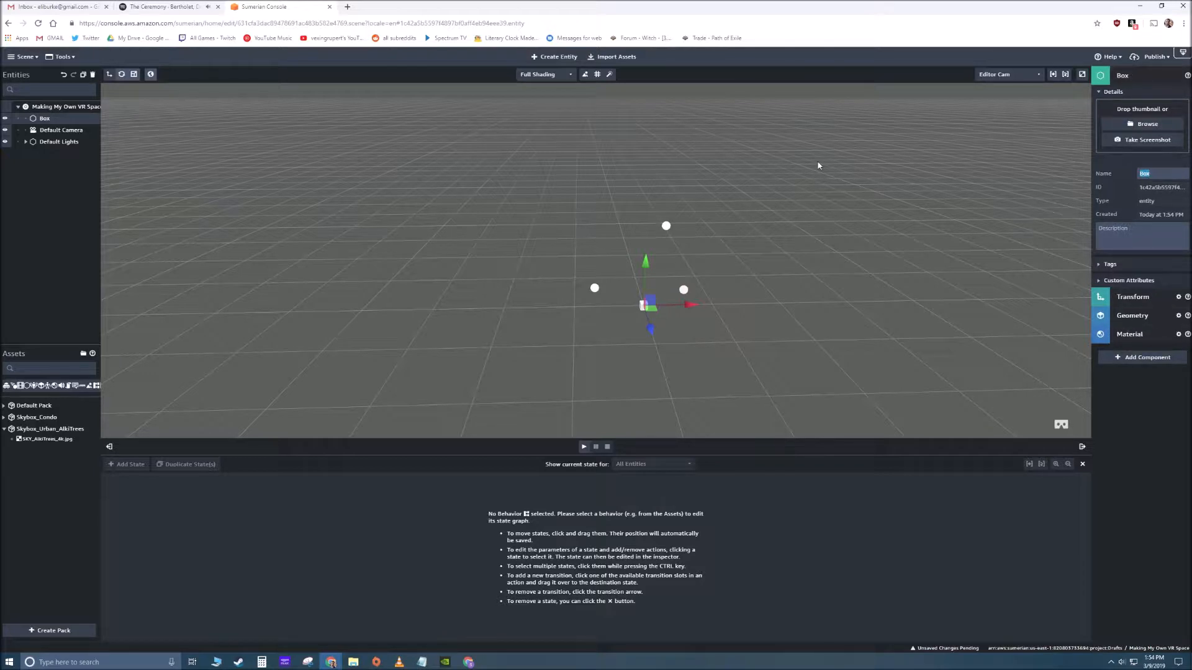
{"action": "type", "text": "Platform"}
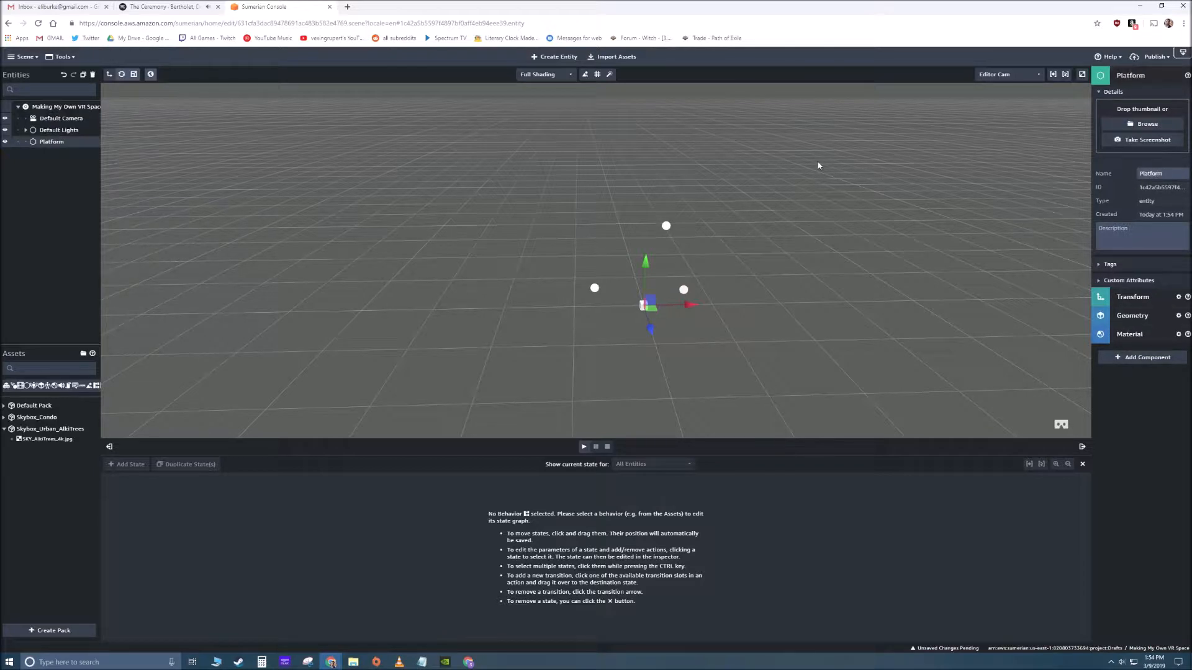
{"action": "left_click", "coordinate": [504, 245]}
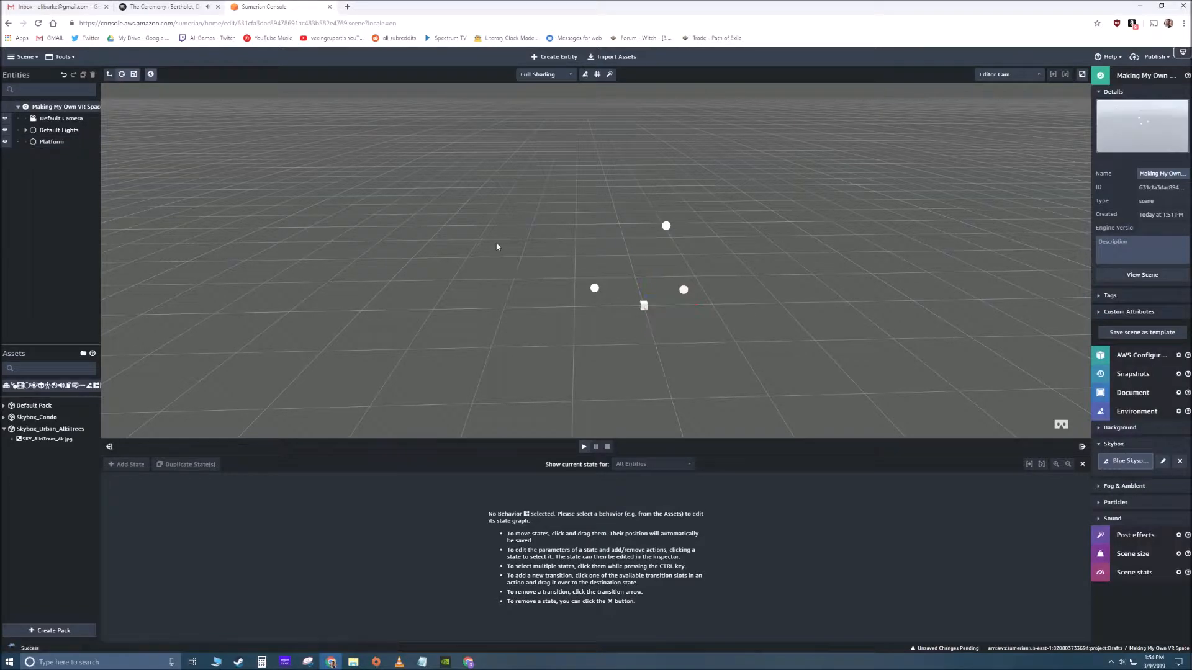
{"action": "mouse_move", "coordinate": [497, 246]}
{"action": "right_mouse_down"}
{"action": "mouse_move", "coordinate": [643, 245]}
{"action": "mouse_move", "coordinate": [513, 239]}
{"action": "right_mouse_up"}
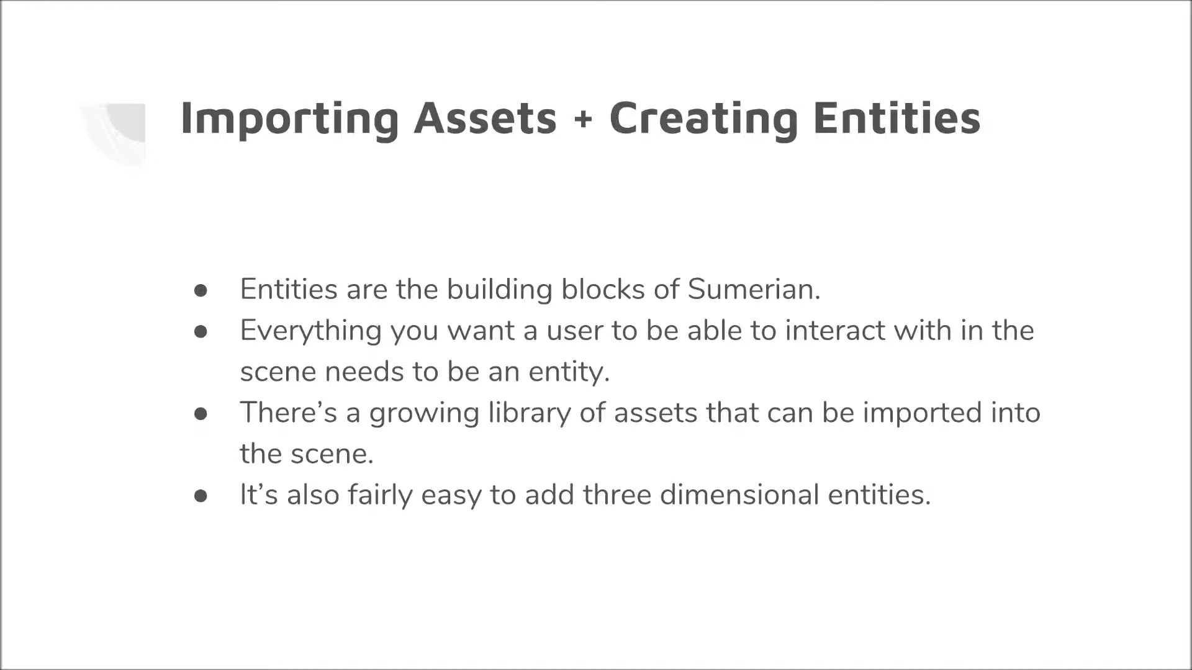
{"action": "key", "text": "Right"}
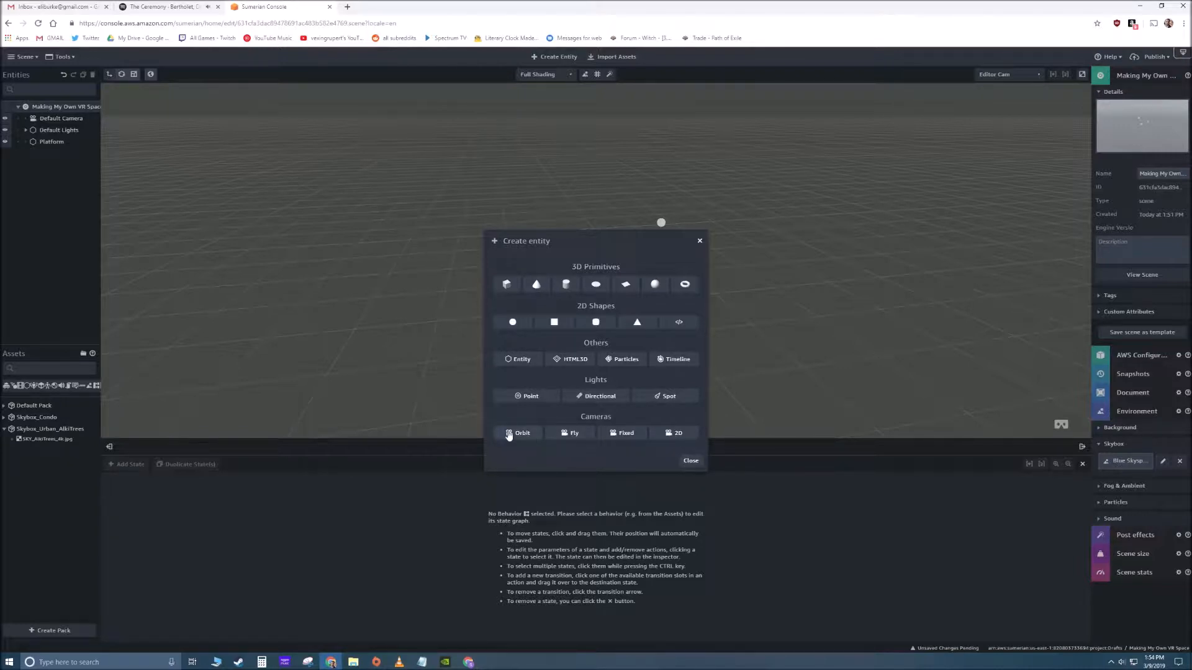
- Create an Orbit camera entity and raise it vertically above the Platform box
{"action": "left_click", "coordinate": [518, 433]}
{"action": "right_click_drag", "start_coordinate": [913, 351], "coordinate": [721, 316]}
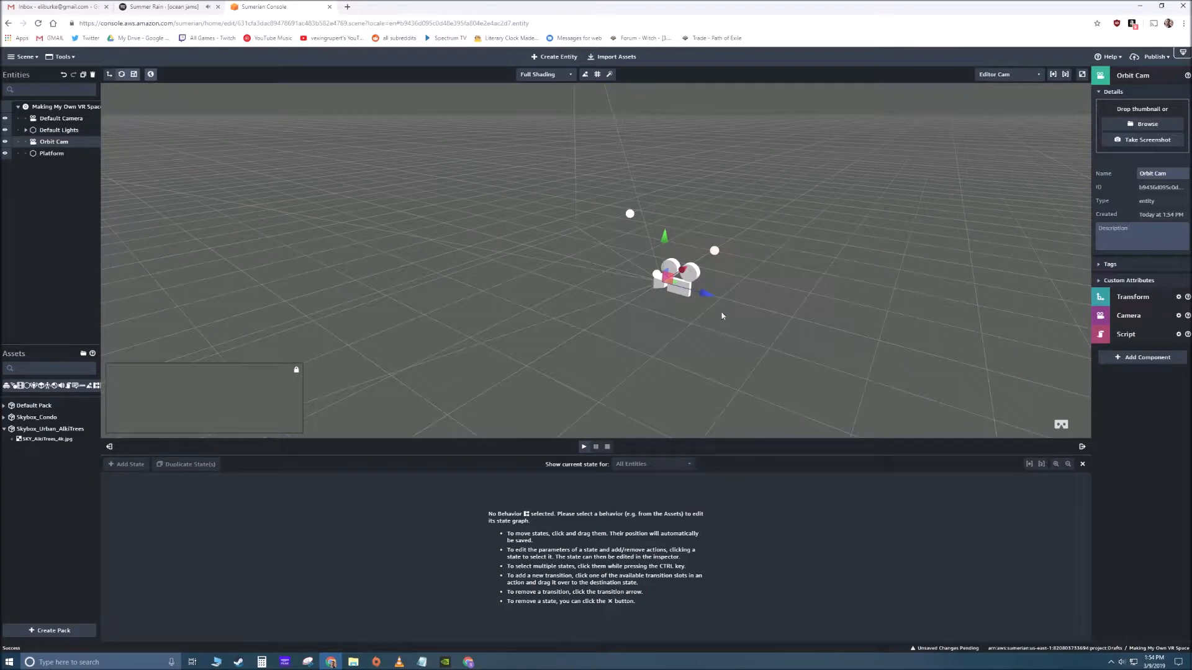
{"action": "mouse_move", "coordinate": [663, 240]}
{"action": "right_mouse_down"}
{"action": "mouse_move", "coordinate": [703, 241]}
{"action": "mouse_move", "coordinate": [672, 243]}
{"action": "right_mouse_up"}
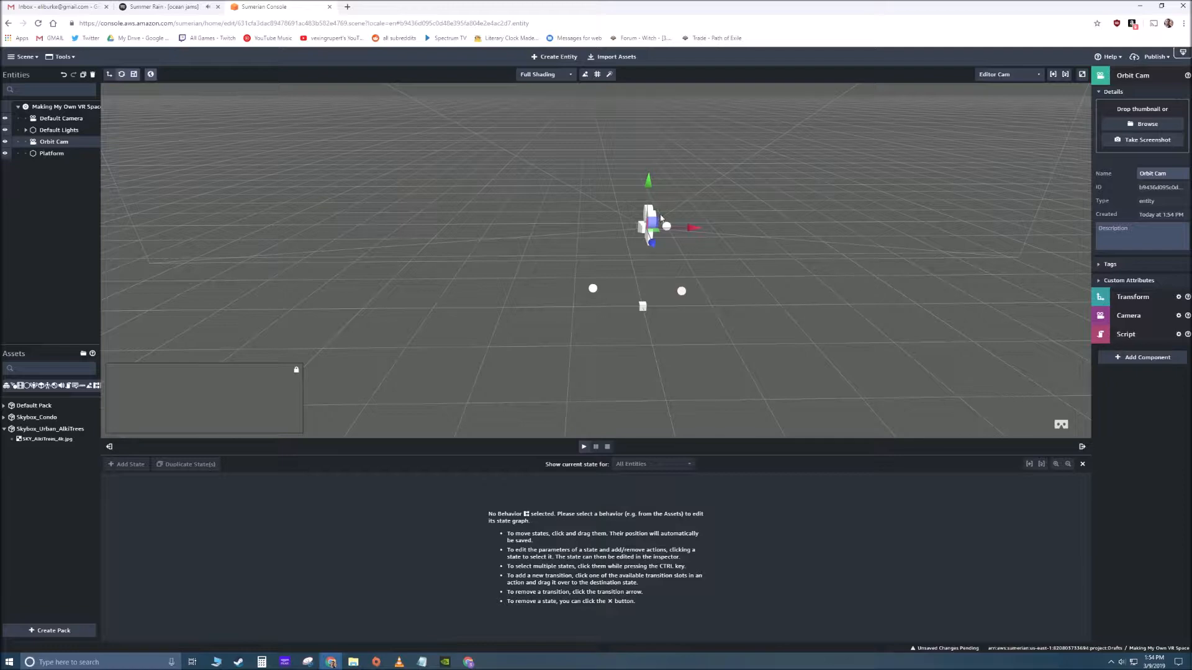
{"action": "left_click", "coordinate": [755, 290]}
{"action": "right_click_drag", "start_coordinate": [710, 335], "coordinate": [778, 337]}
- Try rotating the Orbit Cam to aim down at the Platform box, and undo the rotation
{"action": "left_click", "coordinate": [683, 218]}
{"action": "left_click", "coordinate": [122, 74]}
{"action": "right_click_drag", "start_coordinate": [498, 234], "coordinate": [623, 181]}
{"action": "left_click_drag", "start_coordinate": [608, 179], "coordinate": [629, 319]}
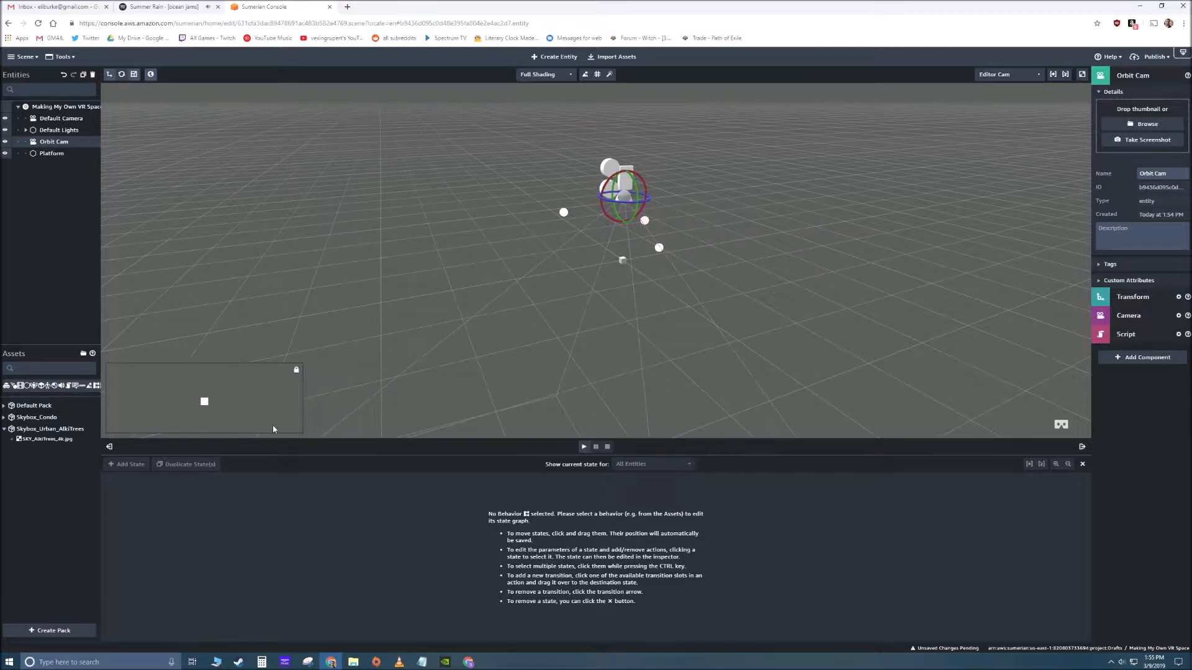
{"action": "left_click", "coordinate": [404, 255]}
{"action": "key", "text": "ctrl+z"}
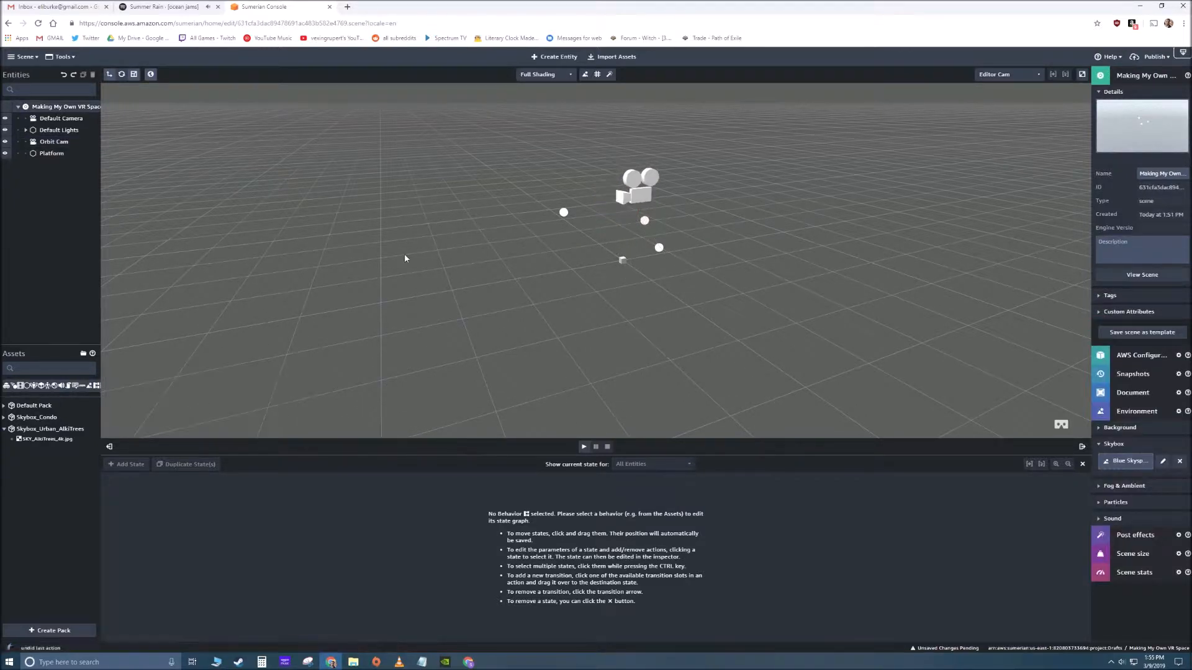
- Inspect the Platform box and the Orbit Cam in the scene, and review the entity types that can be created
{"action": "right_click_drag", "start_coordinate": [648, 299], "coordinate": [636, 258]}
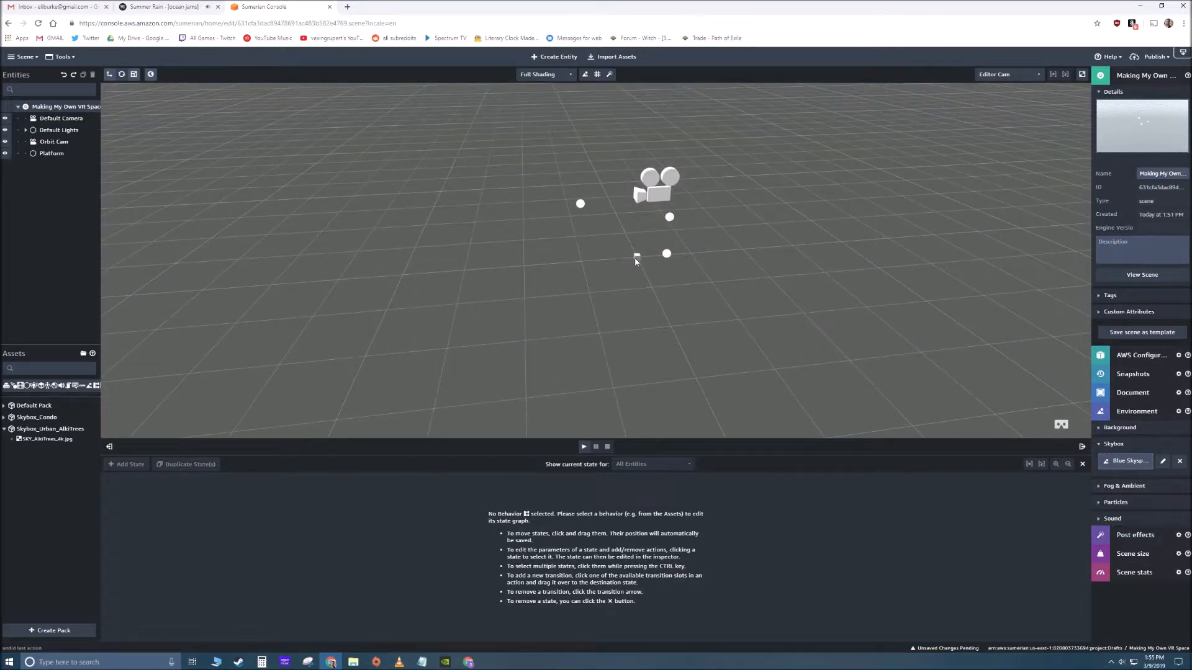
{"action": "left_click", "coordinate": [636, 257]}
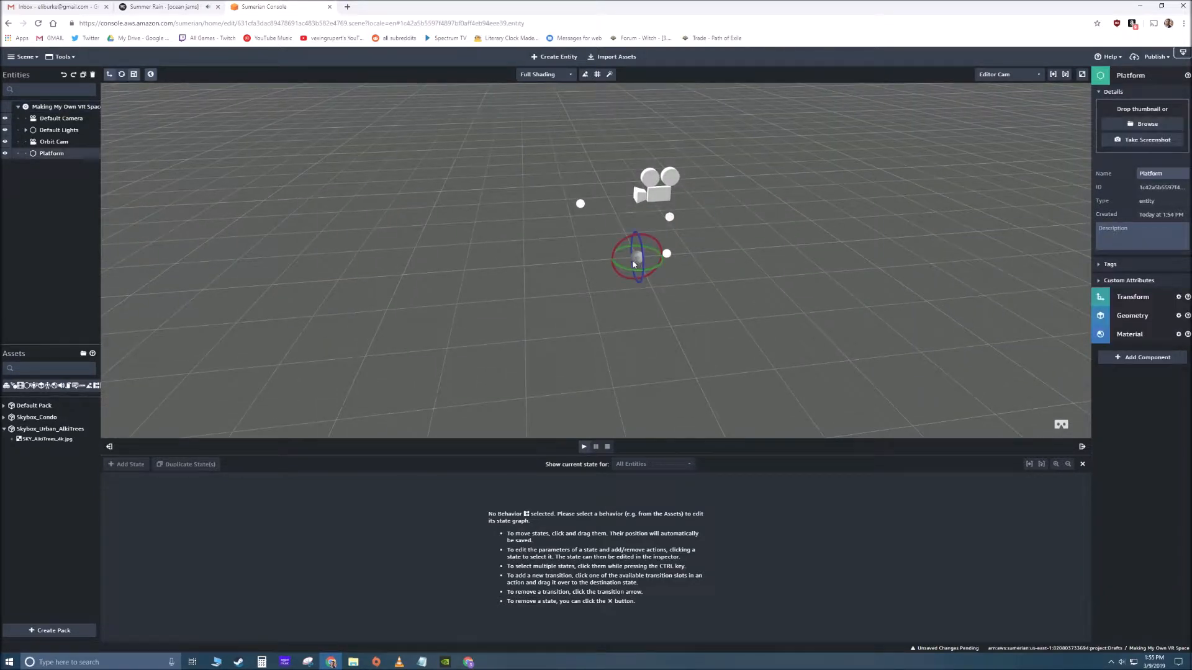
{"action": "left_click", "coordinate": [656, 195]}
{"action": "left_click", "coordinate": [640, 345]}
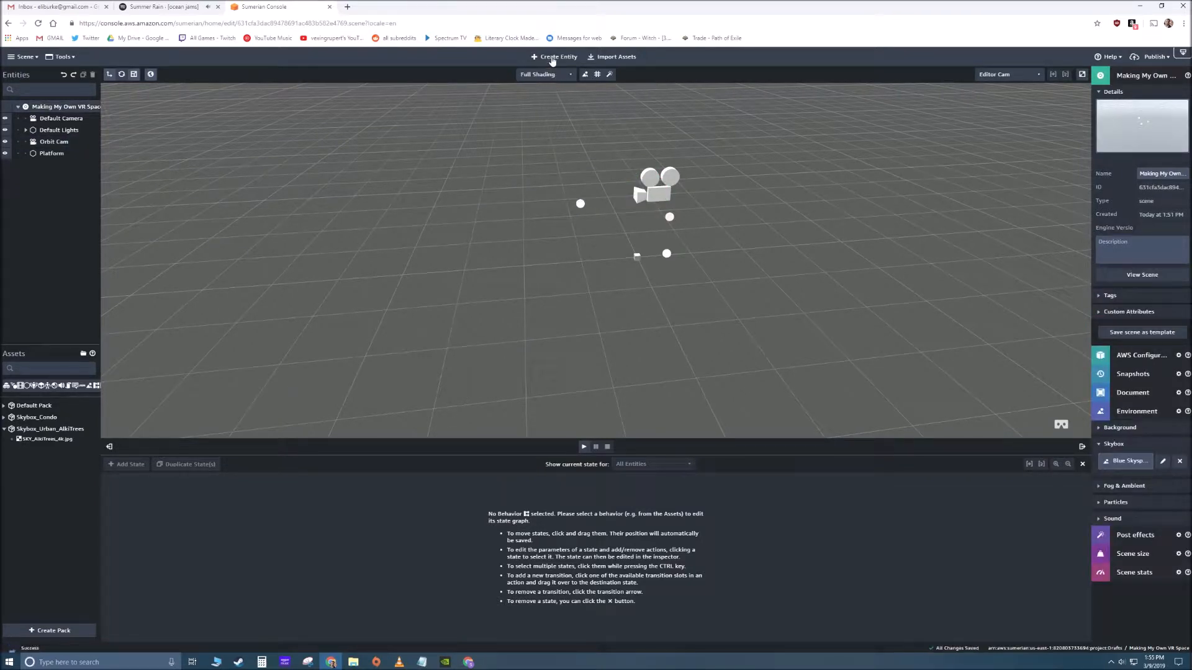
{"action": "left_click", "coordinate": [551, 57]}
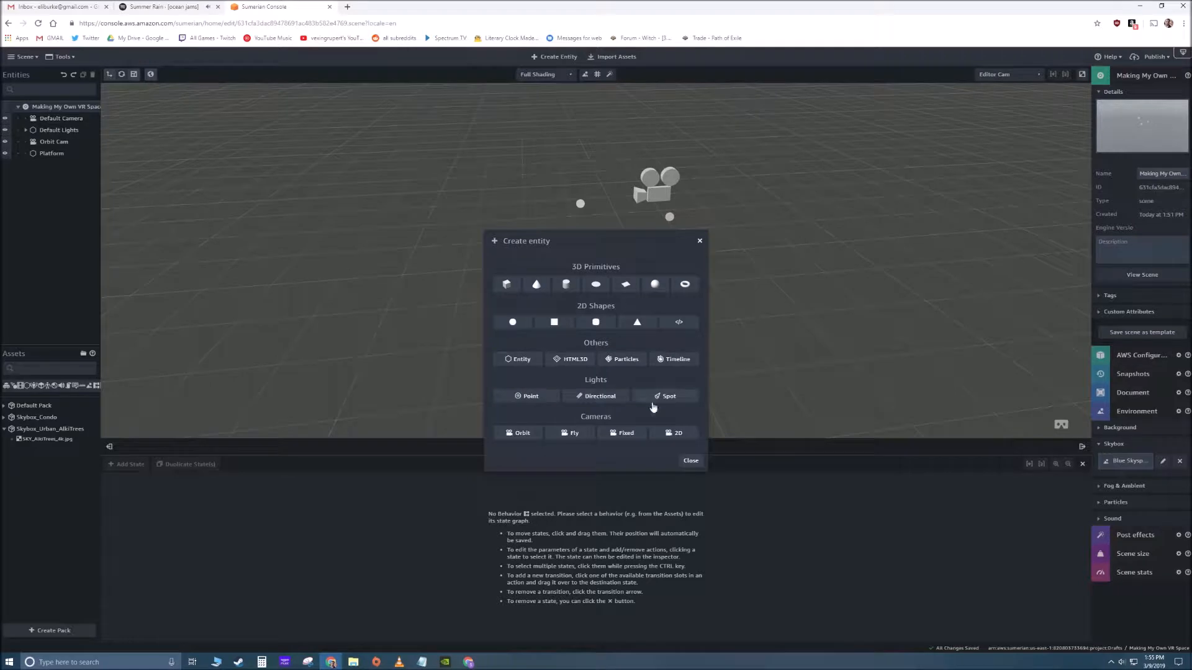
{"action": "left_click", "coordinate": [700, 243]}
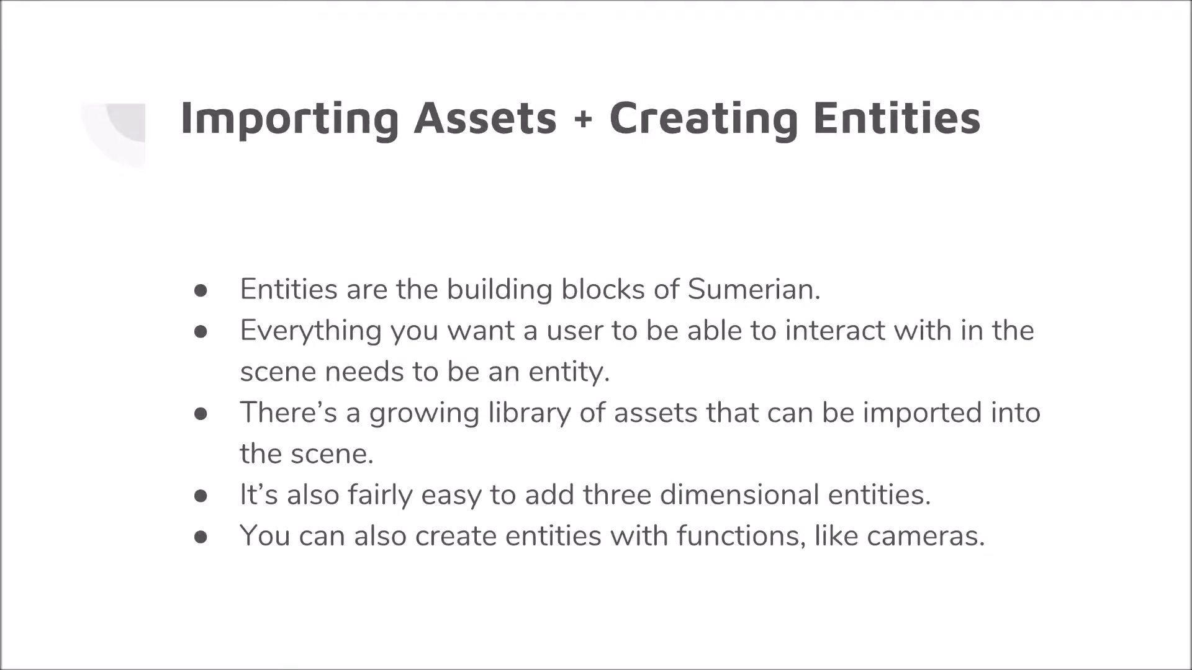
{"action": "key", "text": "Right"}
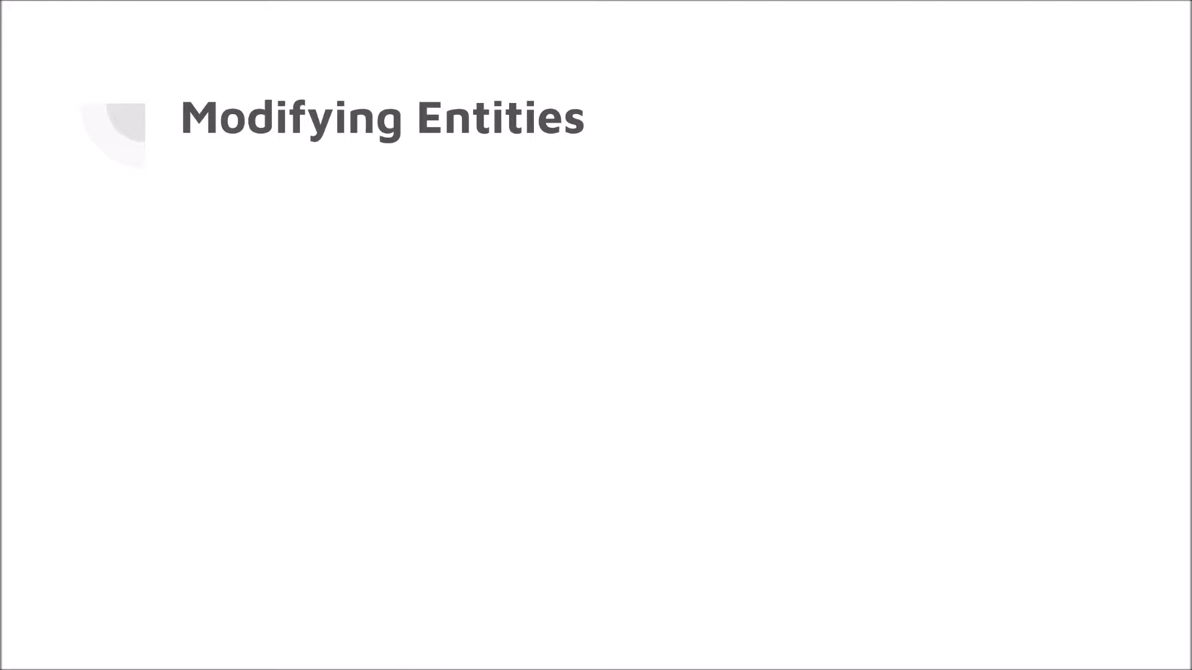
{"action": "key", "text": "Right"}
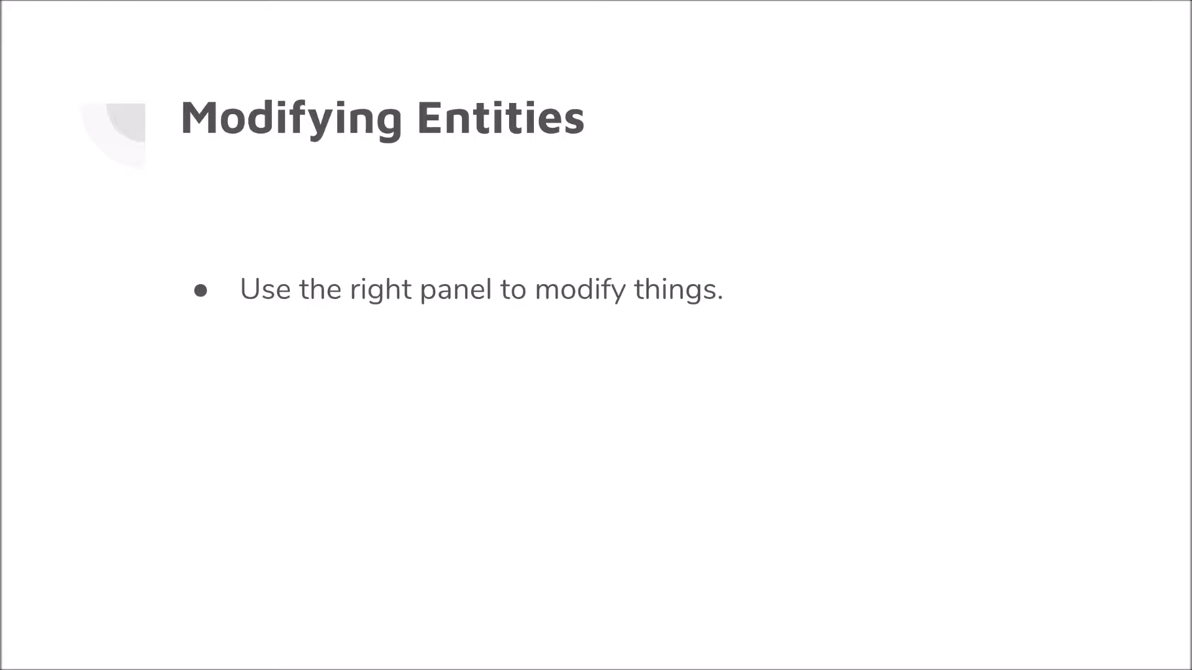
{"action": "key", "text": "Right"}
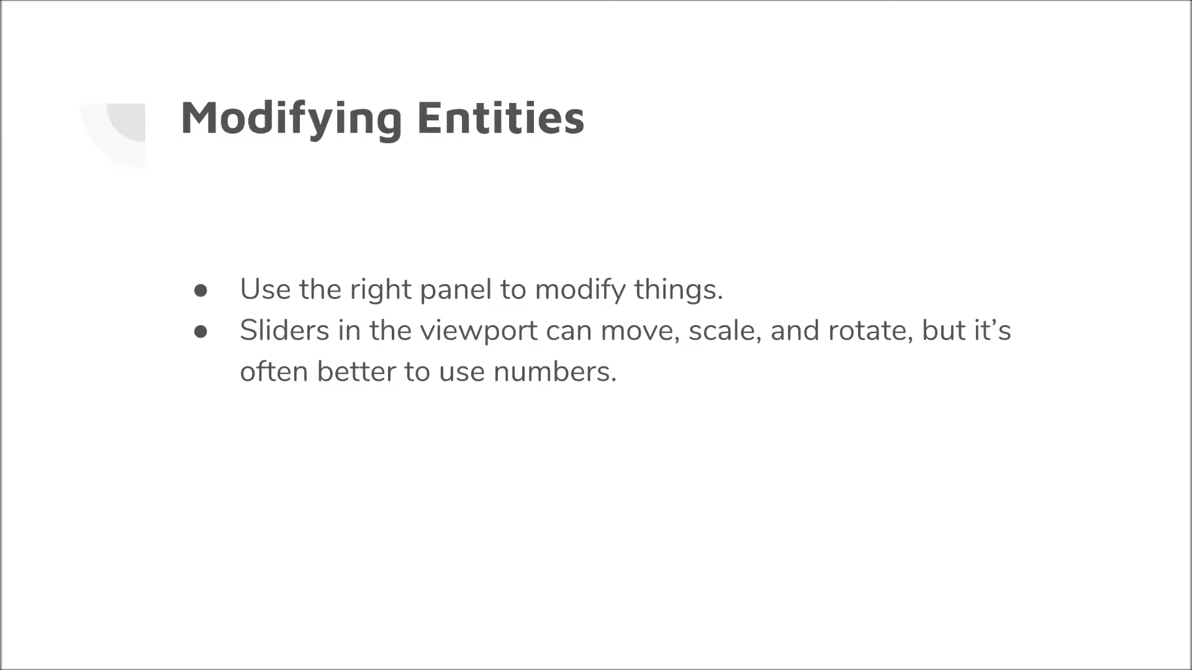
{"action": "key", "text": "Right"}
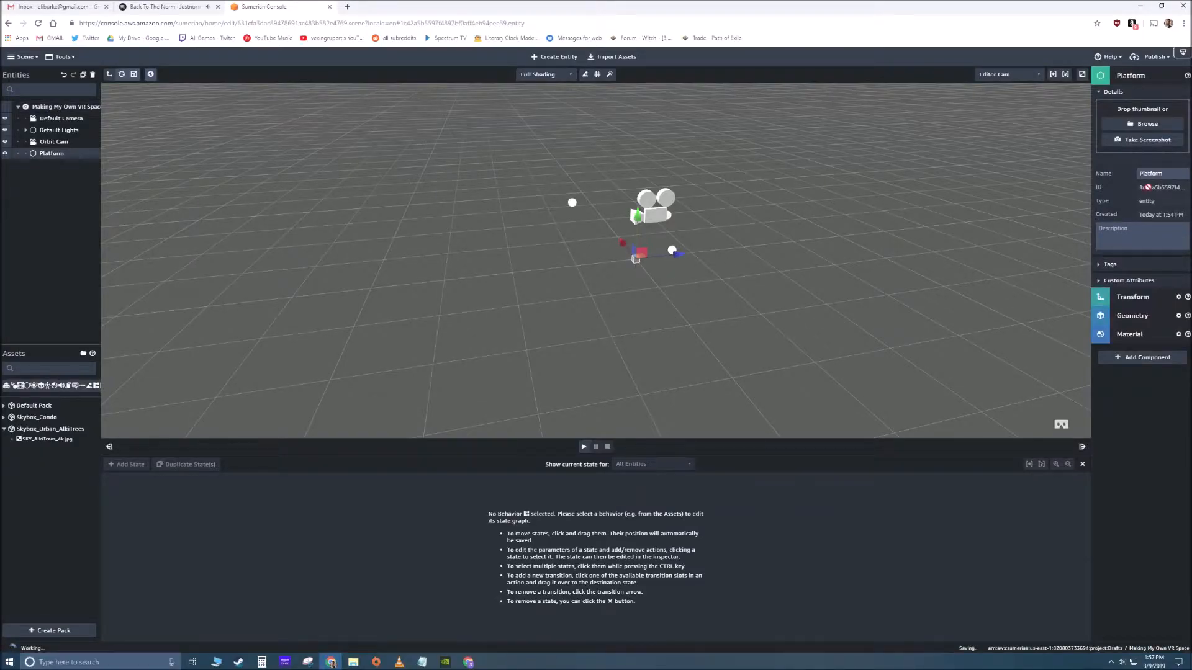
- Try moving the Platform box along its Z axis, and try out the rotate, scale and global/local transform modes
{"action": "left_click", "coordinate": [1134, 91]}
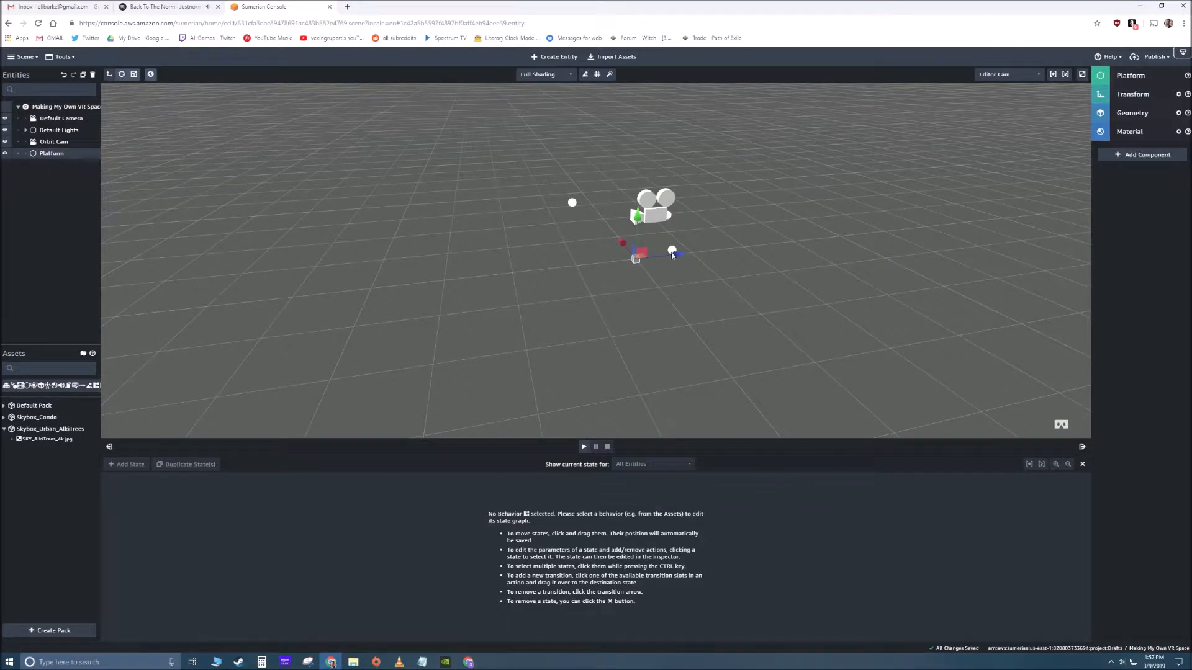
{"action": "left_click_drag", "start_coordinate": [683, 259], "coordinate": [333, 211]}
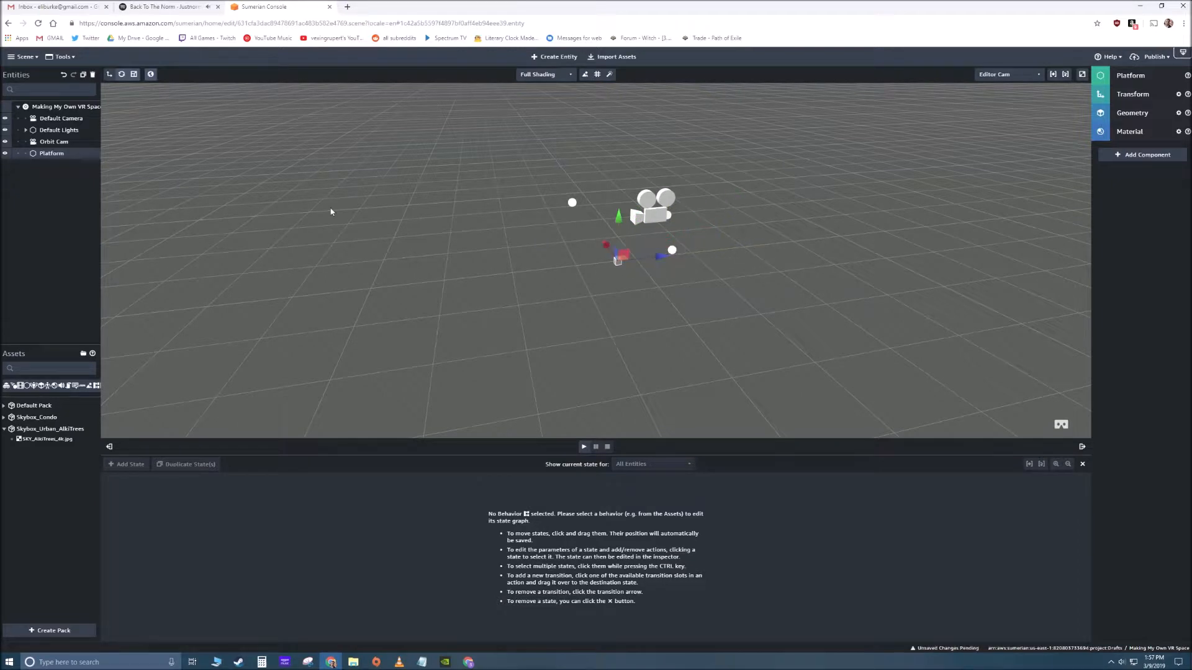
{"action": "left_click", "coordinate": [121, 75]}
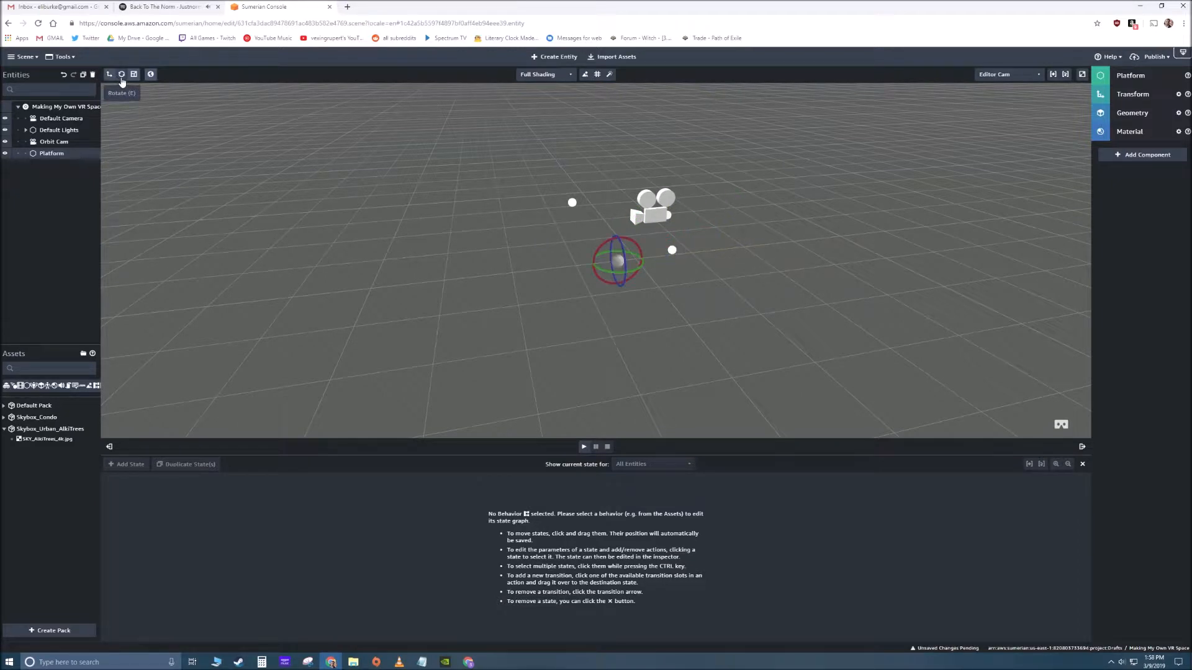
{"action": "left_click", "coordinate": [133, 77]}
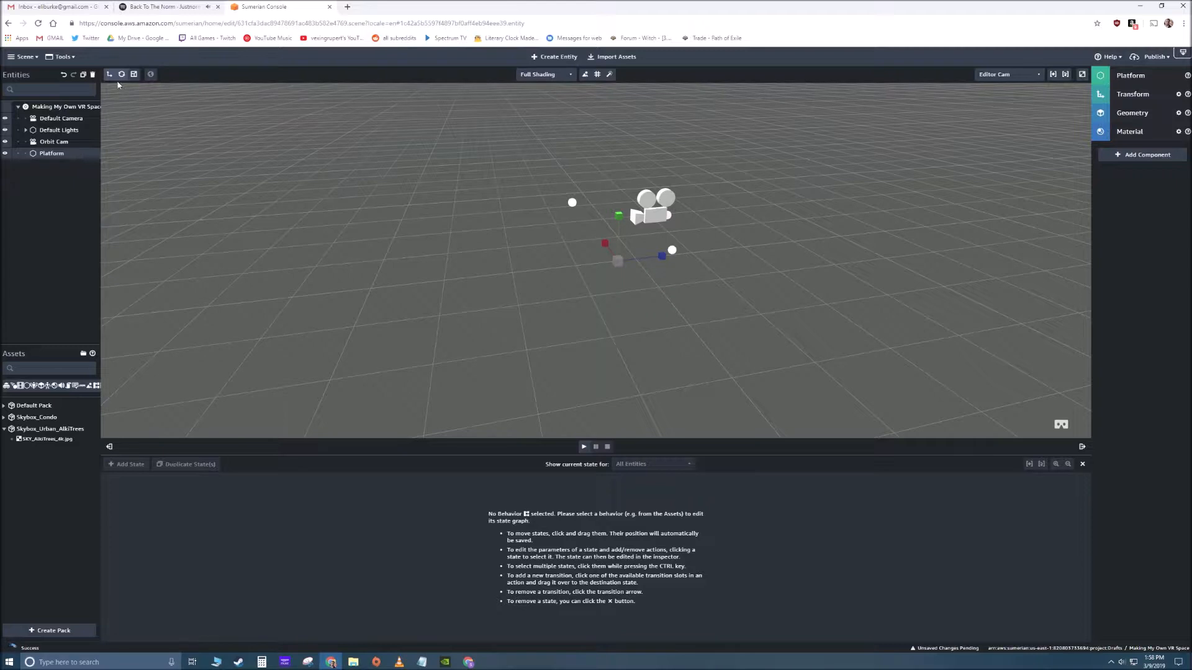
{"action": "left_click", "coordinate": [150, 74]}
- Set the Platform's Z position to 0 in its transform values
{"action": "left_click", "coordinate": [1133, 94]}
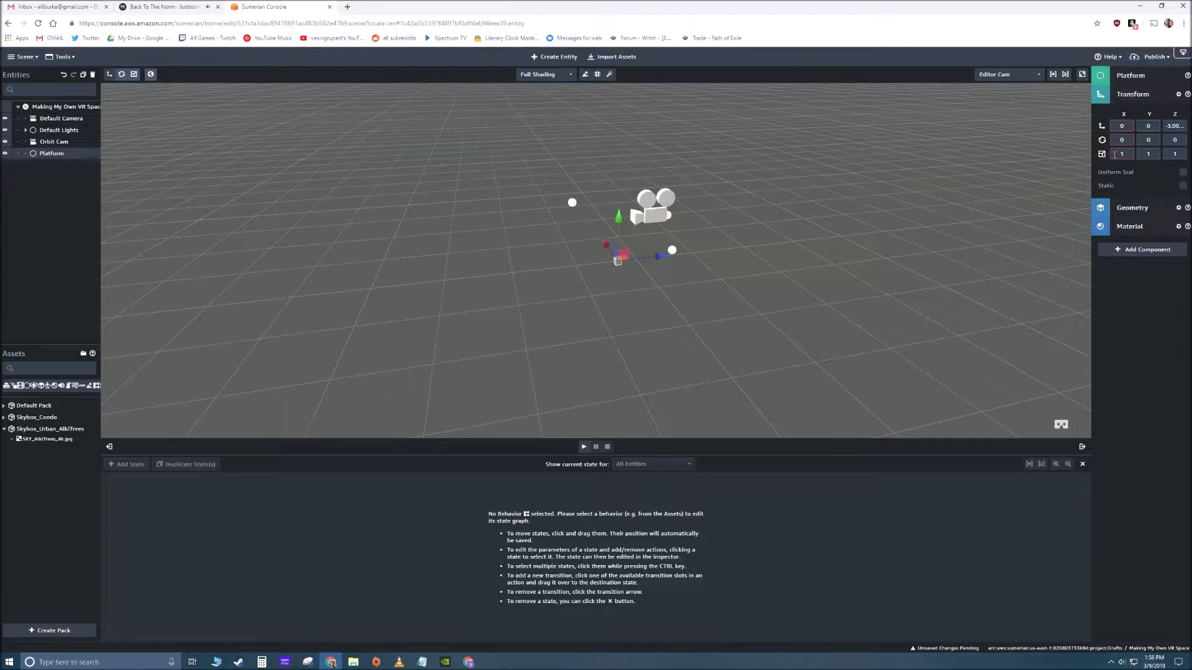
{"action": "left_click", "coordinate": [1174, 127]}
{"action": "type", "text": "0"}
{"action": "key", "text": "Return"}
- Set the Platform's scale to 2 on the X, Y and Z axes
{"action": "left_click", "coordinate": [1129, 152]}
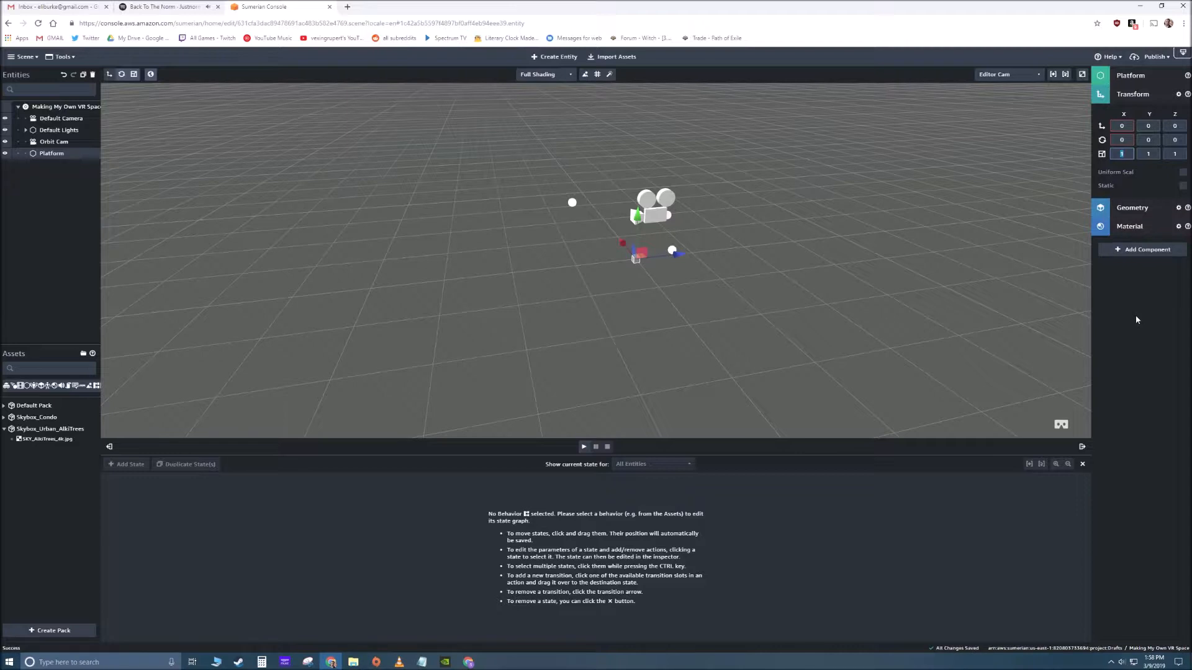
{"action": "type", "text": "2"}
{"action": "key", "text": "Tab"}
{"action": "type", "text": "2"}
{"action": "key", "text": "Tab"}
{"action": "type", "text": "2"}
- Set the Platform's Z and X scale to 50
{"action": "double_click", "coordinate": [1181, 154]}
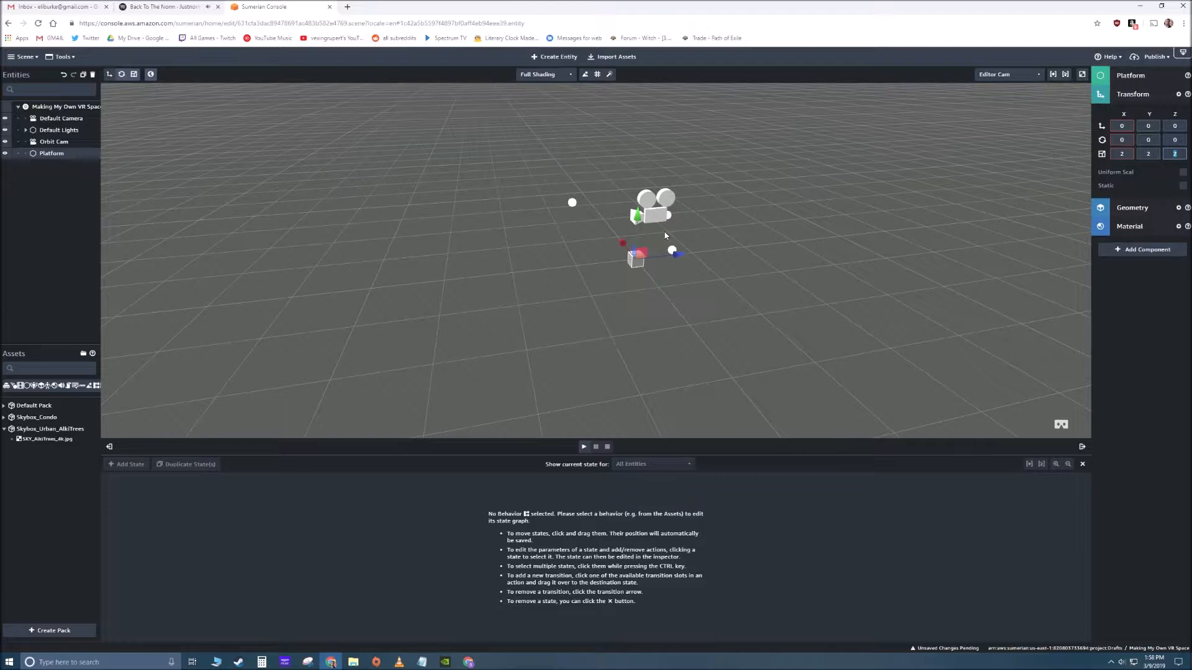
{"action": "type", "text": "50"}
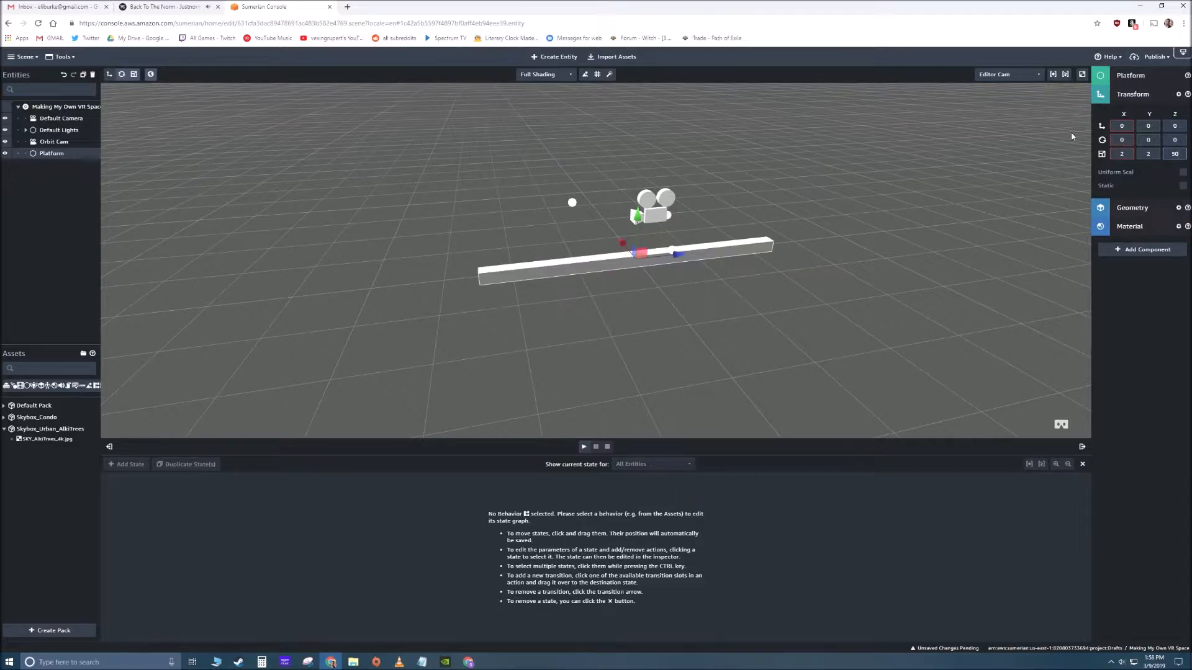
{"action": "double_click", "coordinate": [1123, 154]}
{"action": "type", "text": "50"}
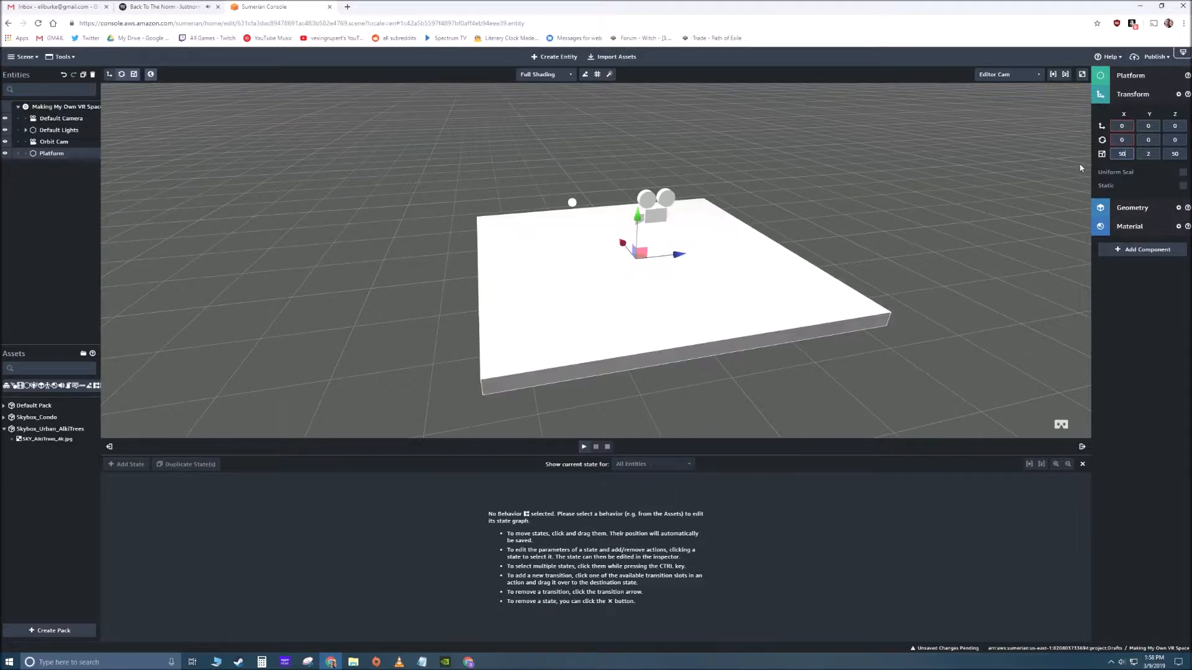
{"action": "left_click_drag", "start_coordinate": [670, 249], "coordinate": [478, 263]}
{"action": "mouse_move", "coordinate": [725, 244]}
{"action": "left_mouse_down"}
{"action": "mouse_move", "coordinate": [774, 245]}
{"action": "mouse_move", "coordinate": [724, 253]}
{"action": "left_mouse_up"}
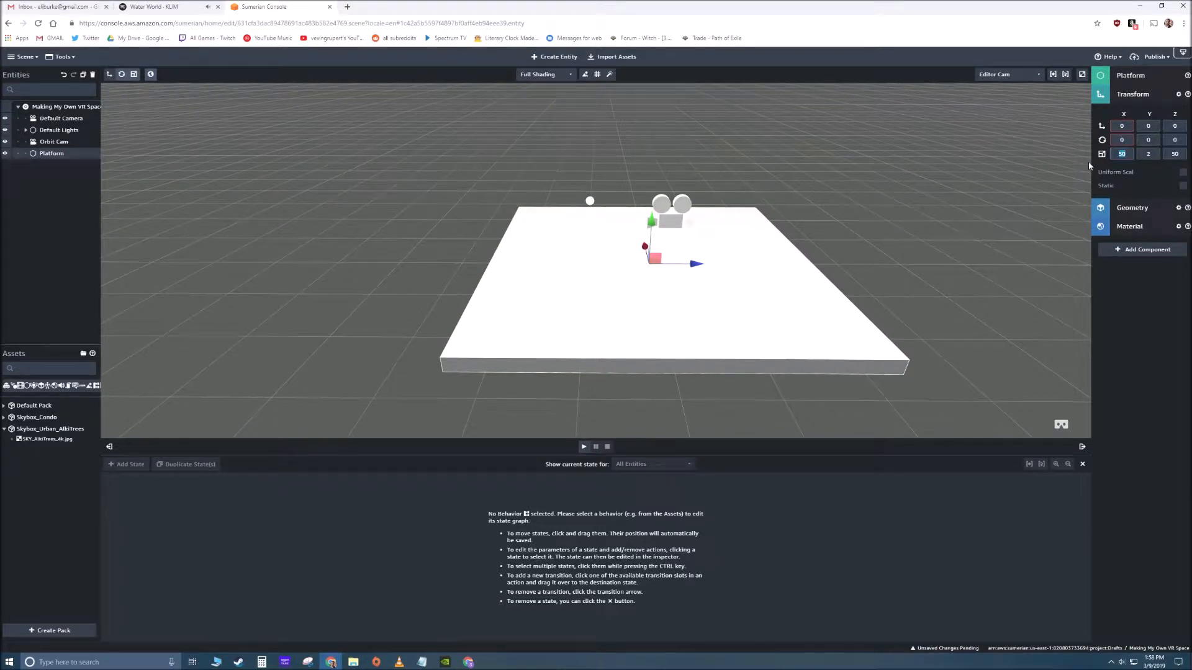
- Set the Platform's X and Z scale to 75
{"action": "type", "text": "75"}
{"action": "key", "text": "Tab"}
{"action": "key", "text": "Tab"}
{"action": "type", "text": "75"}
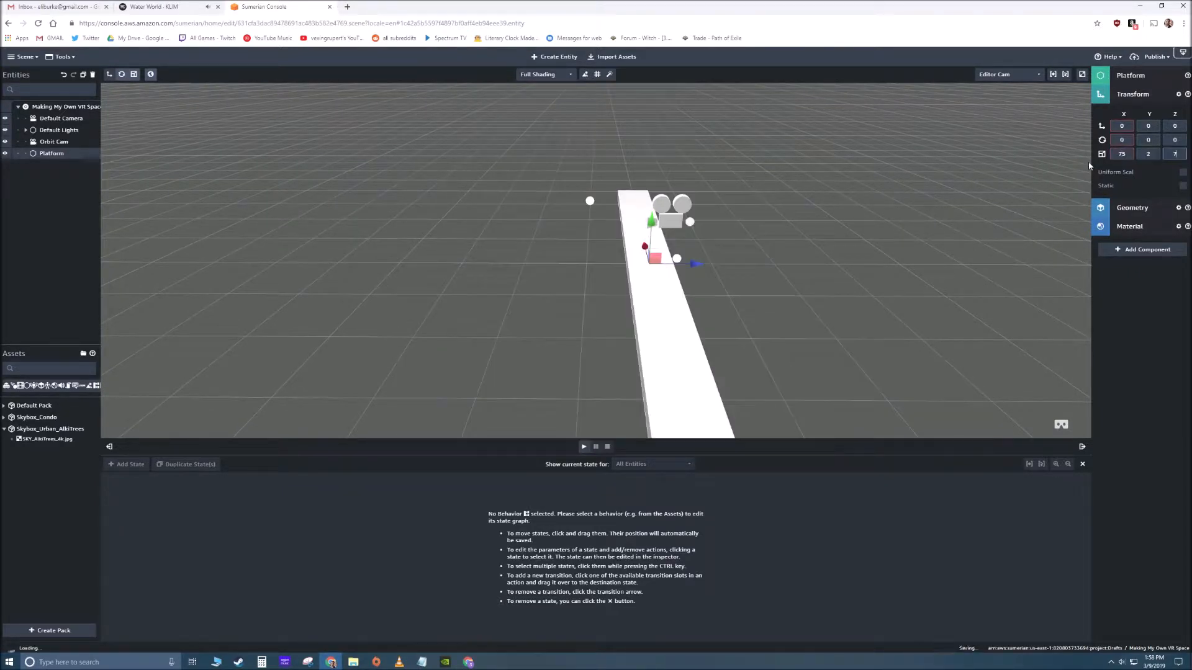
{"action": "scroll", "coordinate": [665, 312], "scroll_direction": "down", "scroll_amount": 5}
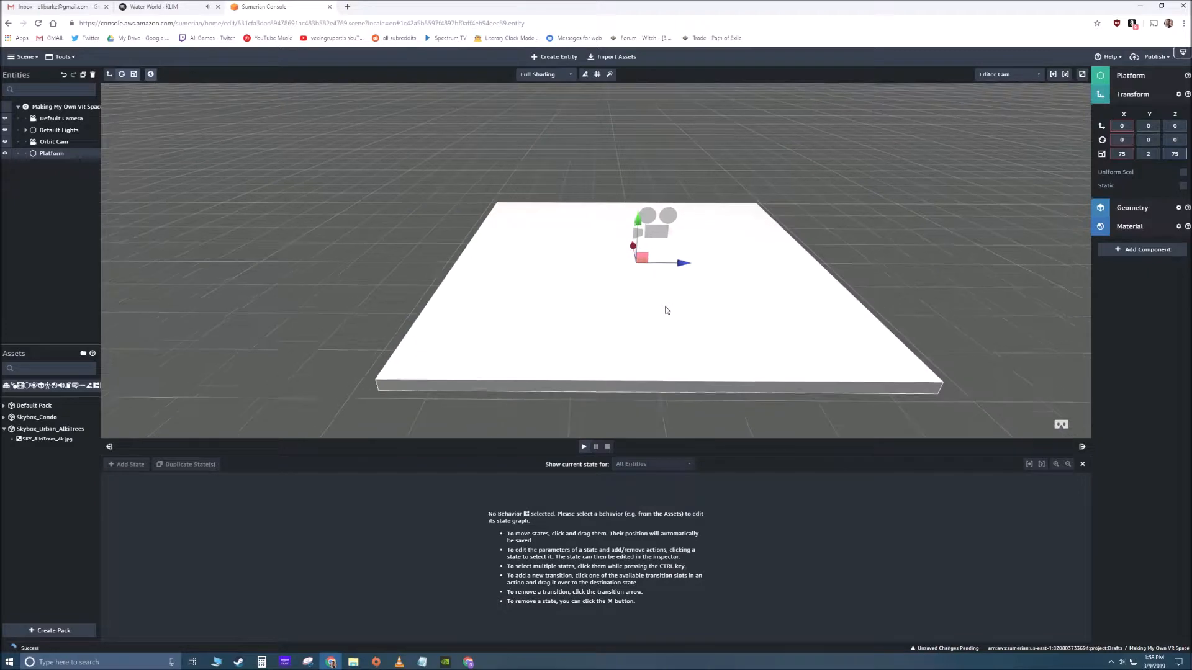
- Raise the Orbit Cam a little higher above the Platform and deselect it
{"action": "left_click_drag", "start_coordinate": [621, 313], "coordinate": [859, 261]}
{"action": "left_click", "coordinate": [865, 256]}
{"action": "left_click_drag", "start_coordinate": [771, 296], "coordinate": [811, 300]}
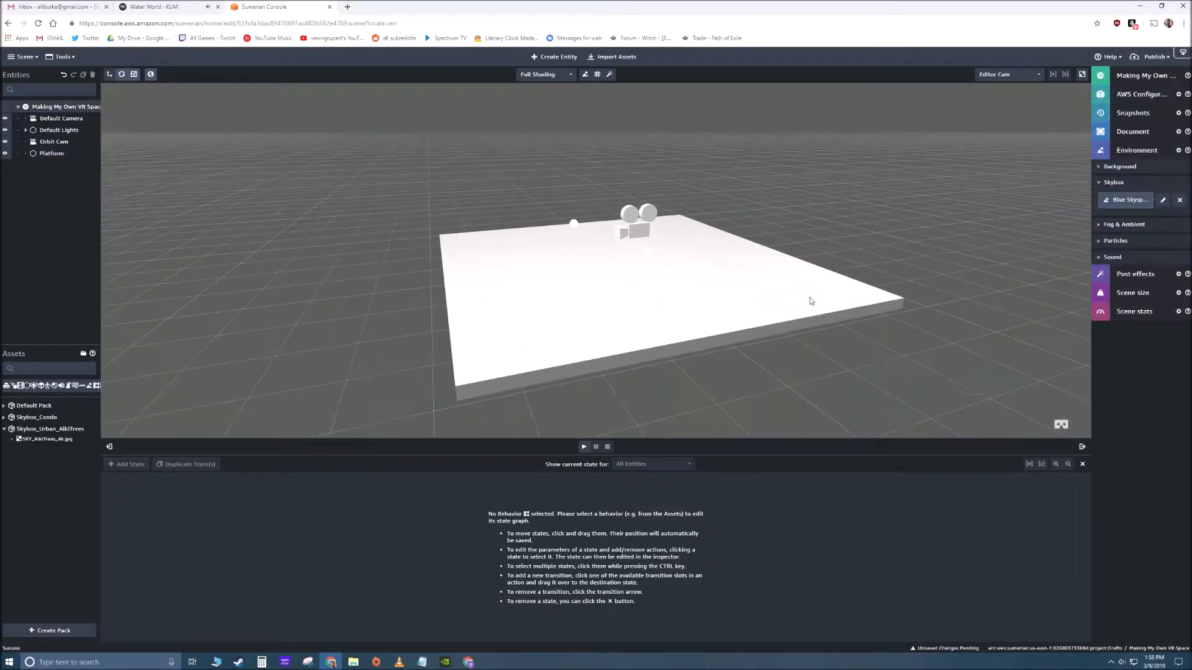
{"action": "left_click", "coordinate": [645, 232]}
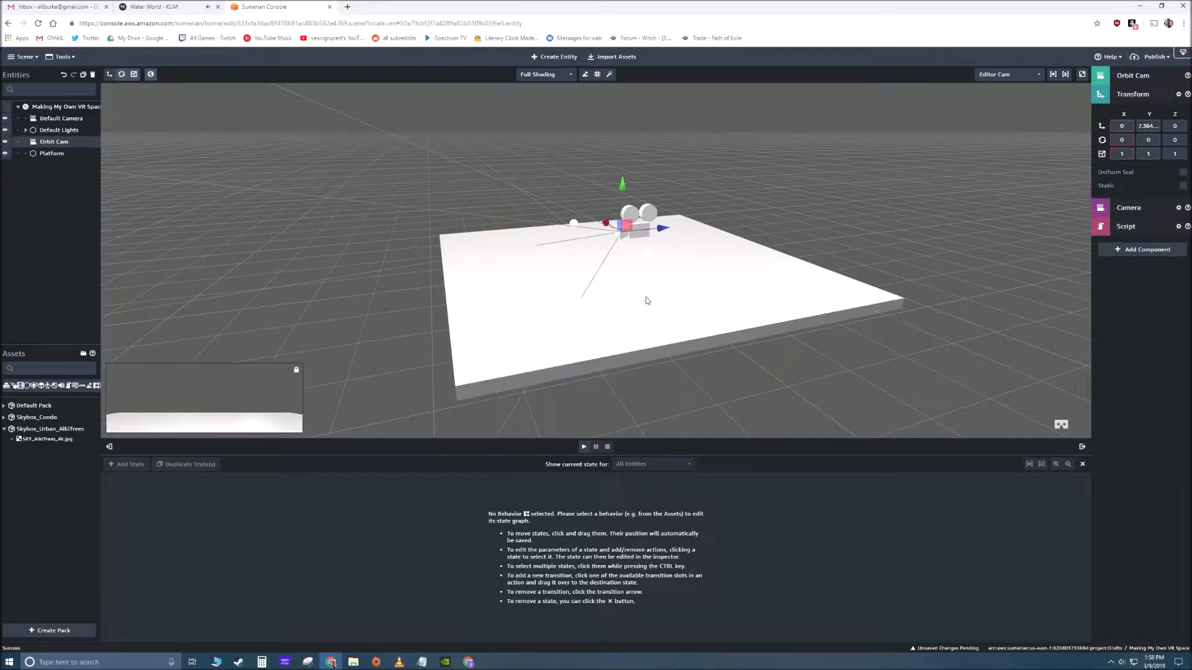
{"action": "left_click_drag", "start_coordinate": [622, 185], "coordinate": [620, 161]}
{"action": "left_click", "coordinate": [856, 213]}
- Try rotating the Platform 90 degrees about X, and reset its X rotation to 0
{"action": "left_click", "coordinate": [737, 271]}
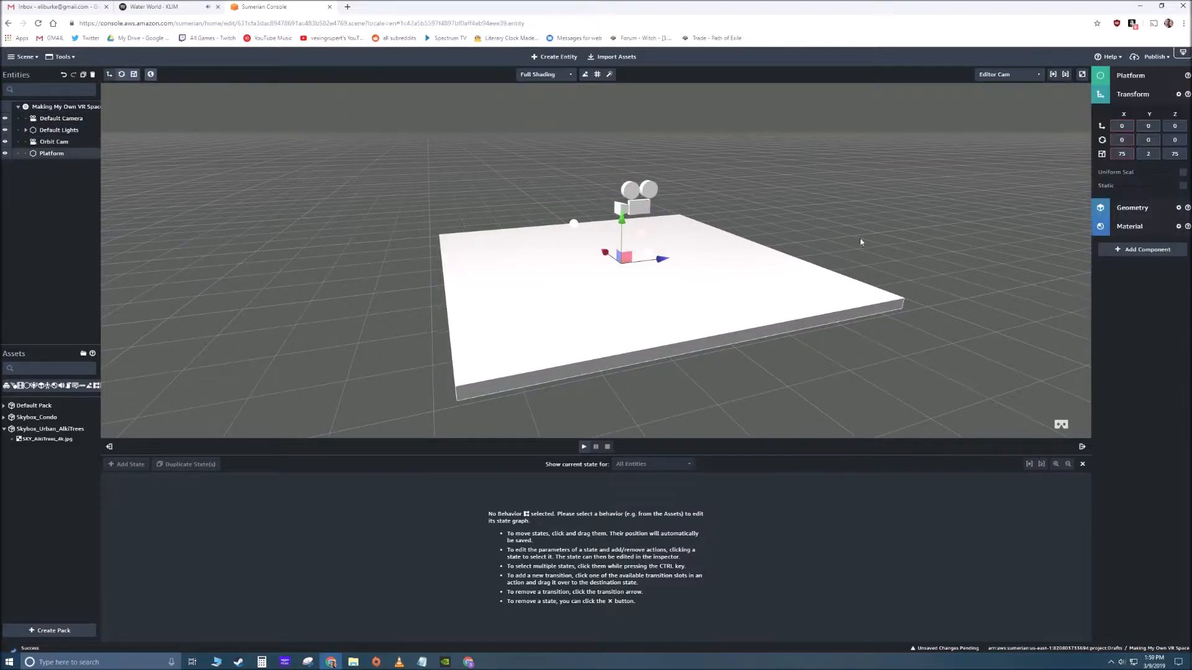
{"action": "left_click_drag", "start_coordinate": [856, 245], "coordinate": [836, 244]}
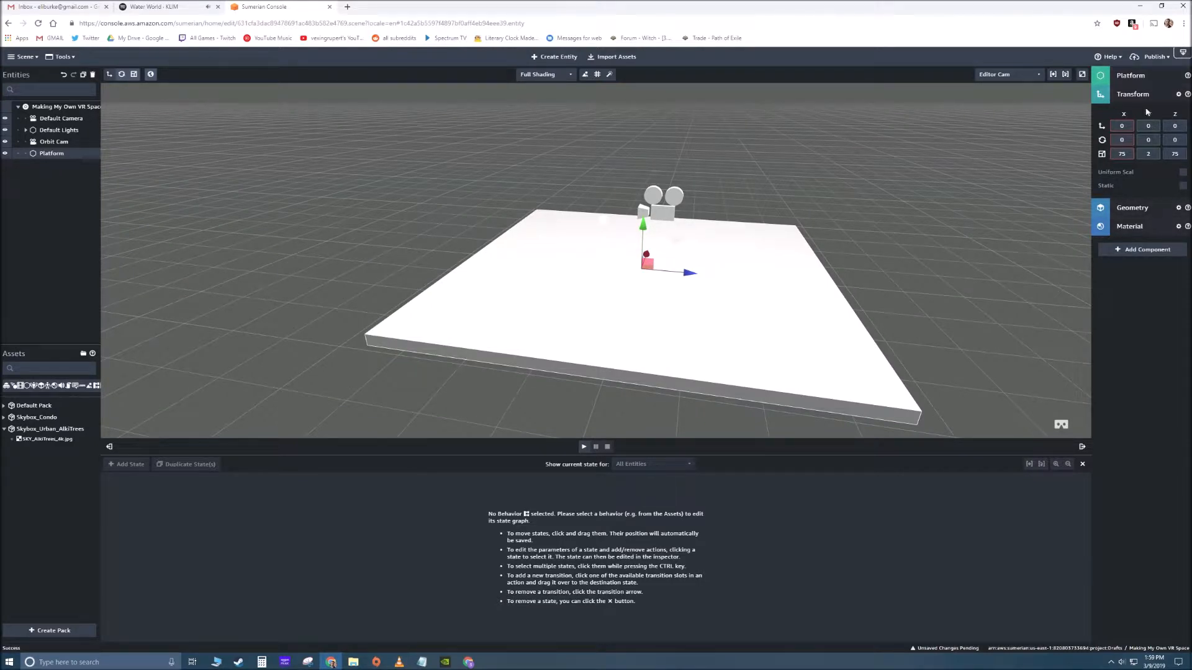
{"action": "left_click", "coordinate": [1132, 82]}
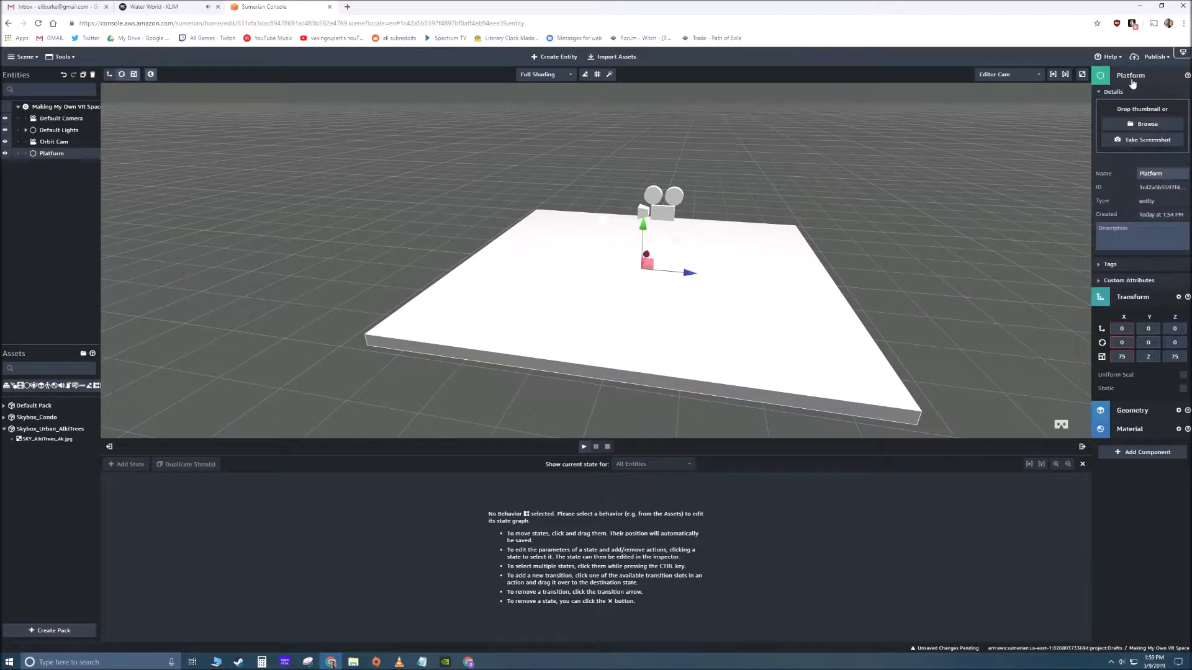
{"action": "left_click", "coordinate": [1133, 82]}
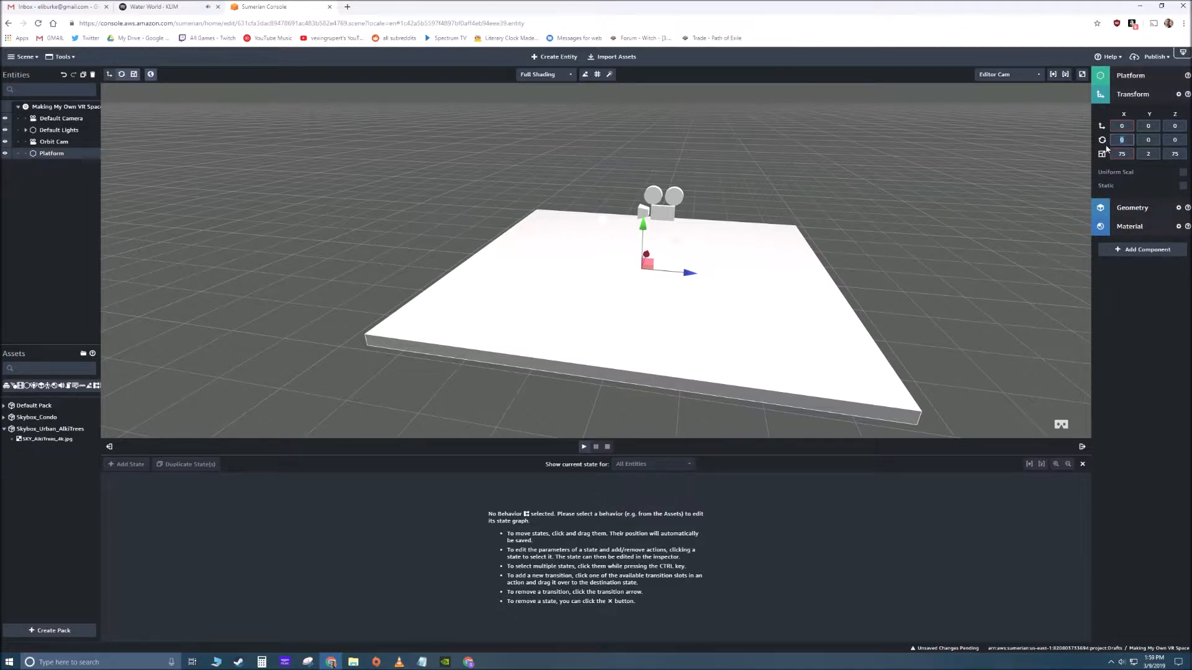
{"action": "type", "text": "90"}
{"action": "left_click_drag", "start_coordinate": [891, 218], "coordinate": [963, 221]}
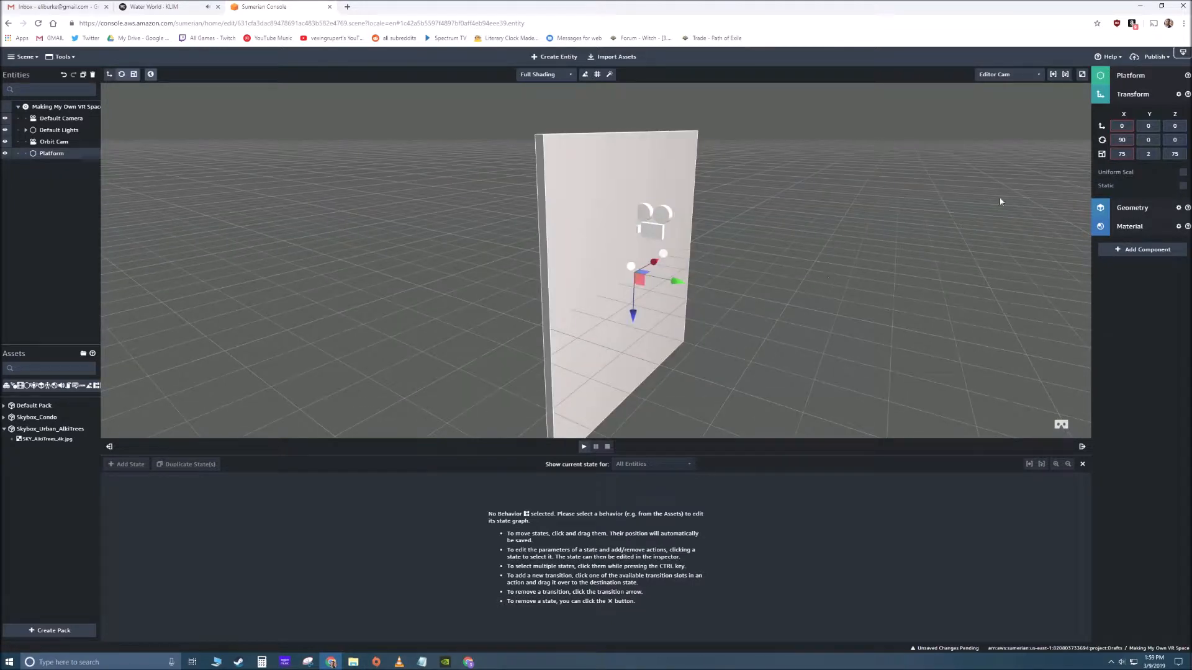
{"action": "left_click_drag", "start_coordinate": [1128, 140], "coordinate": [1105, 143]}
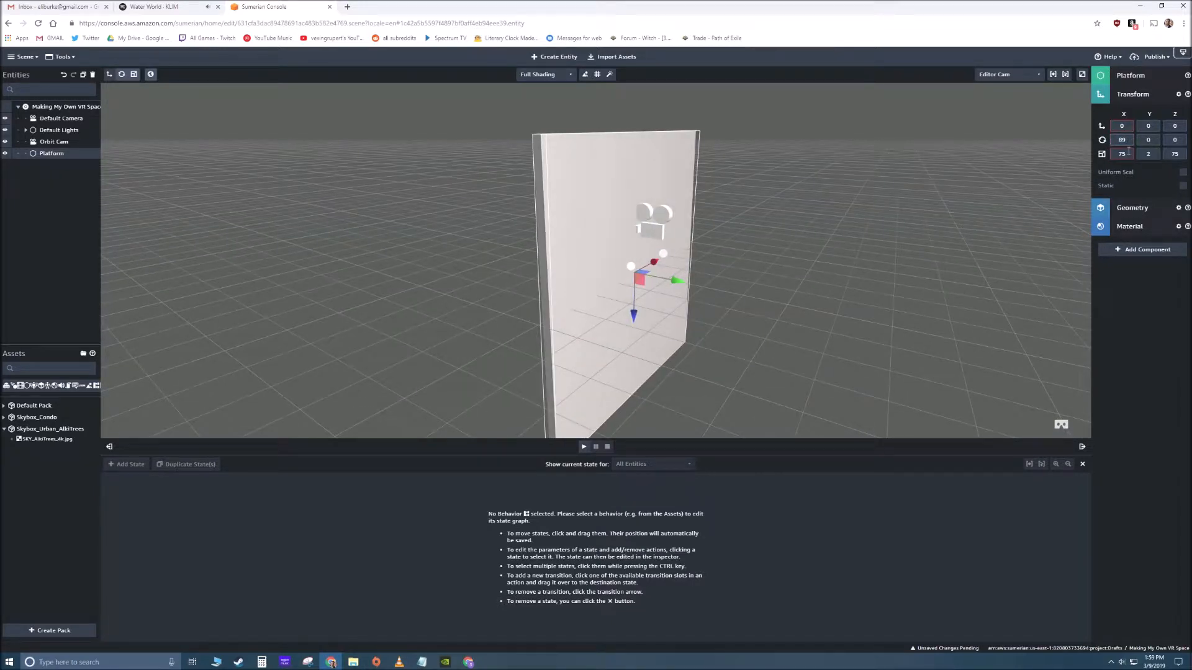
{"action": "double_click", "coordinate": [1115, 139]}
{"action": "type", "text": "0"}
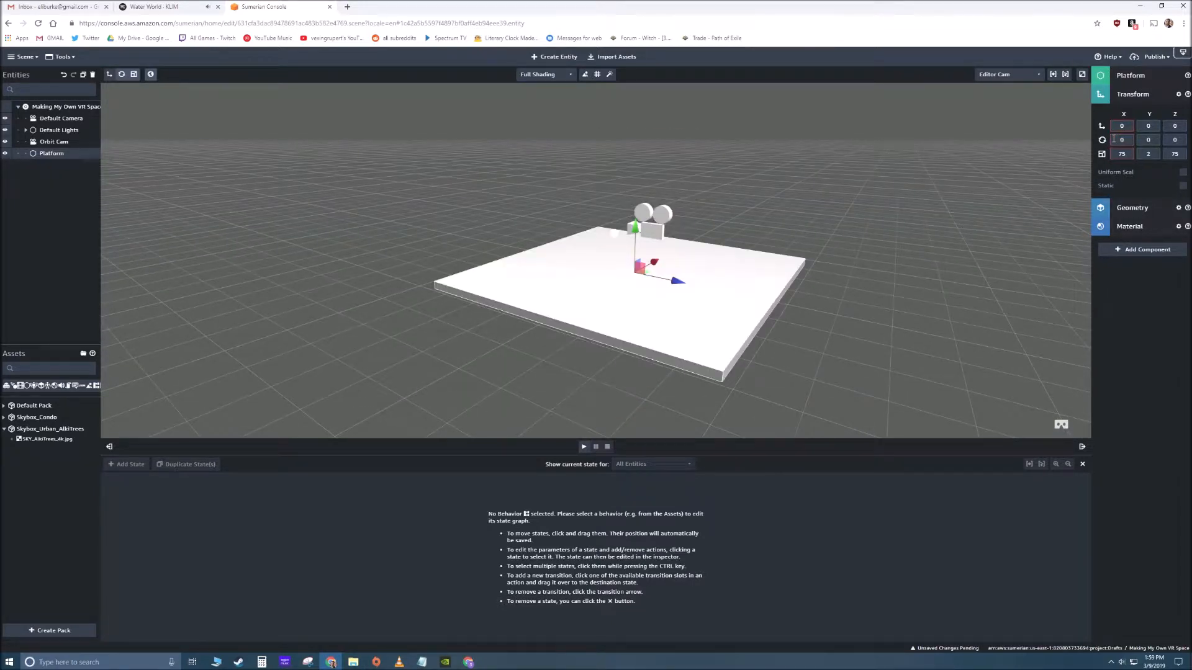
- Examine the Platform's material settings and its diffuse color options, and deselect the Platform
{"action": "left_click", "coordinate": [923, 186]}
{"action": "left_click_drag", "start_coordinate": [634, 306], "coordinate": [665, 292]}
{"action": "left_click", "coordinate": [665, 291]}
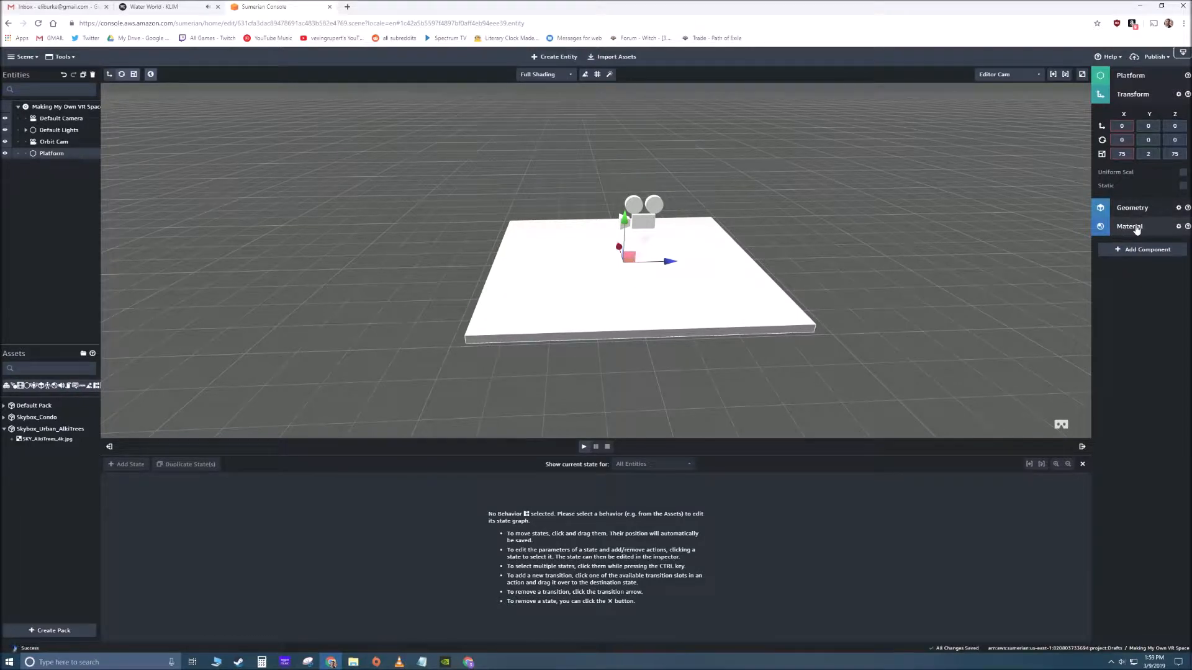
{"action": "left_click", "coordinate": [1112, 98]}
{"action": "left_click", "coordinate": [1129, 132]}
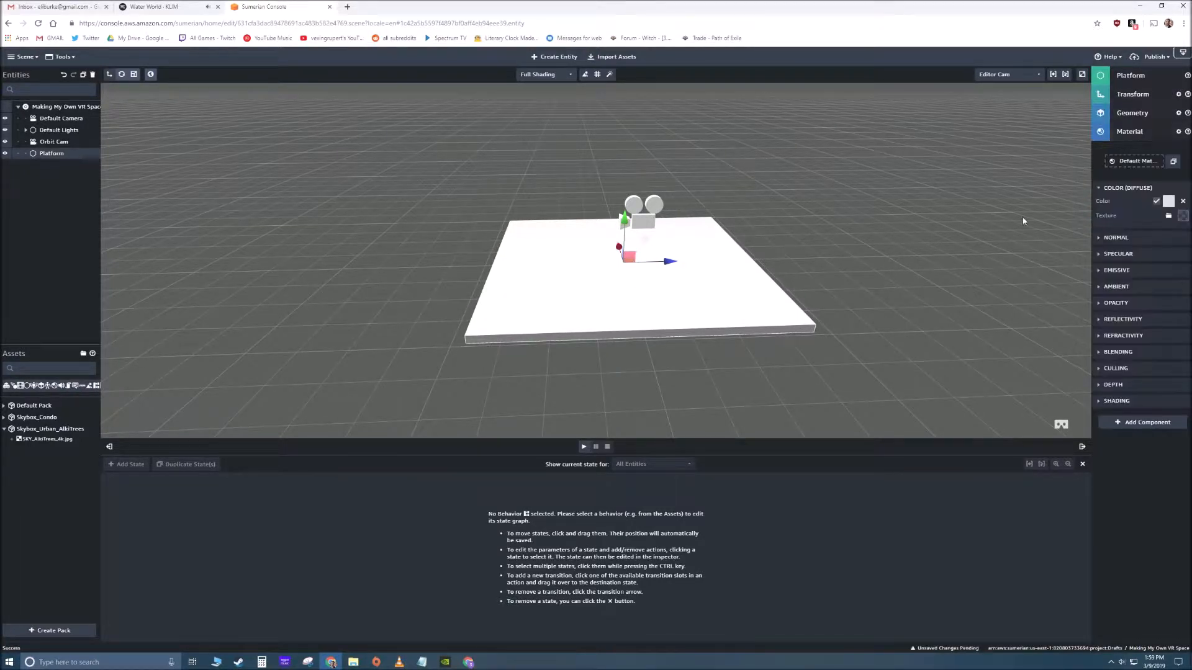
{"action": "left_click", "coordinate": [1168, 200]}
{"action": "mouse_move", "coordinate": [1116, 208]}
{"action": "left_mouse_down"}
{"action": "mouse_move", "coordinate": [1144, 148]}
{"action": "mouse_move", "coordinate": [1146, 185]}
{"action": "mouse_move", "coordinate": [1023, 141]}
{"action": "left_mouse_up"}
{"action": "right_click_drag", "start_coordinate": [884, 267], "coordinate": [907, 234]}
{"action": "left_click", "coordinate": [879, 245]}
{"action": "right_click_drag", "start_coordinate": [802, 240], "coordinate": [756, 260]}
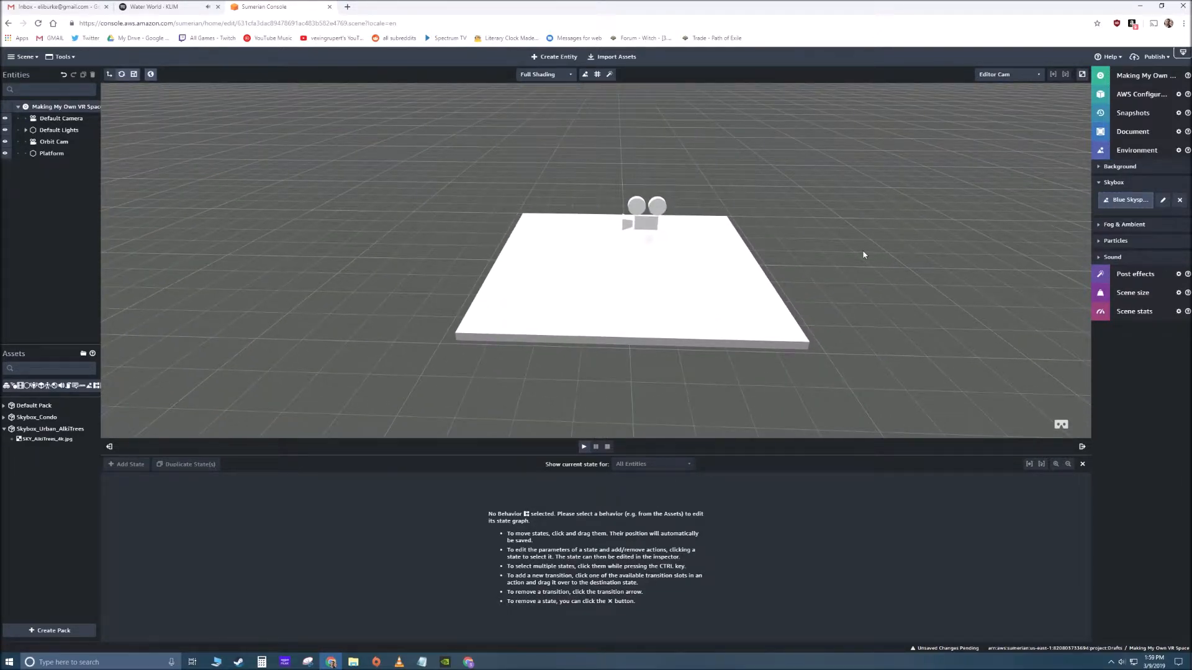
- Create a new 3D box entity and raise it above the Orbit Cam to a Y position of about 22.6
{"action": "left_click", "coordinate": [558, 58]}
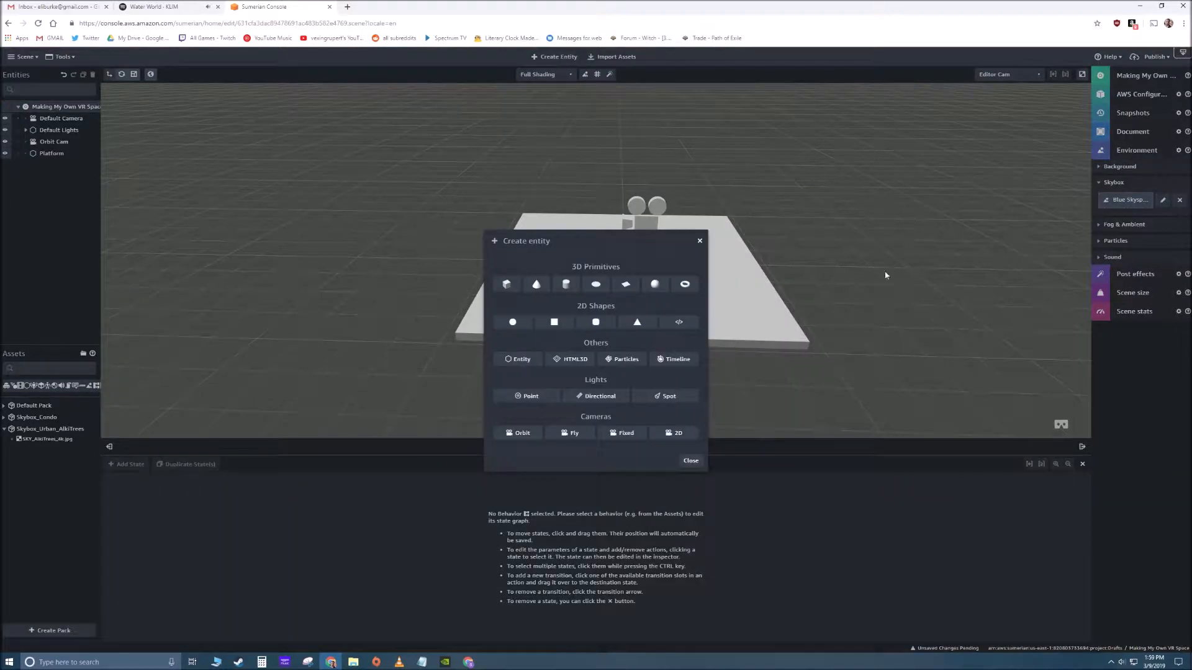
{"action": "left_click", "coordinate": [507, 284]}
{"action": "left_click_drag", "start_coordinate": [908, 279], "coordinate": [503, 282]}
{"action": "scroll", "coordinate": [574, 251], "scroll_direction": "up", "scroll_amount": 4}
{"action": "left_click_drag", "start_coordinate": [642, 222], "coordinate": [664, 105]}
{"action": "mouse_move", "coordinate": [664, 258]}
{"action": "left_mouse_down"}
{"action": "mouse_move", "coordinate": [811, 244]}
{"action": "mouse_move", "coordinate": [660, 250]}
{"action": "left_mouse_up"}
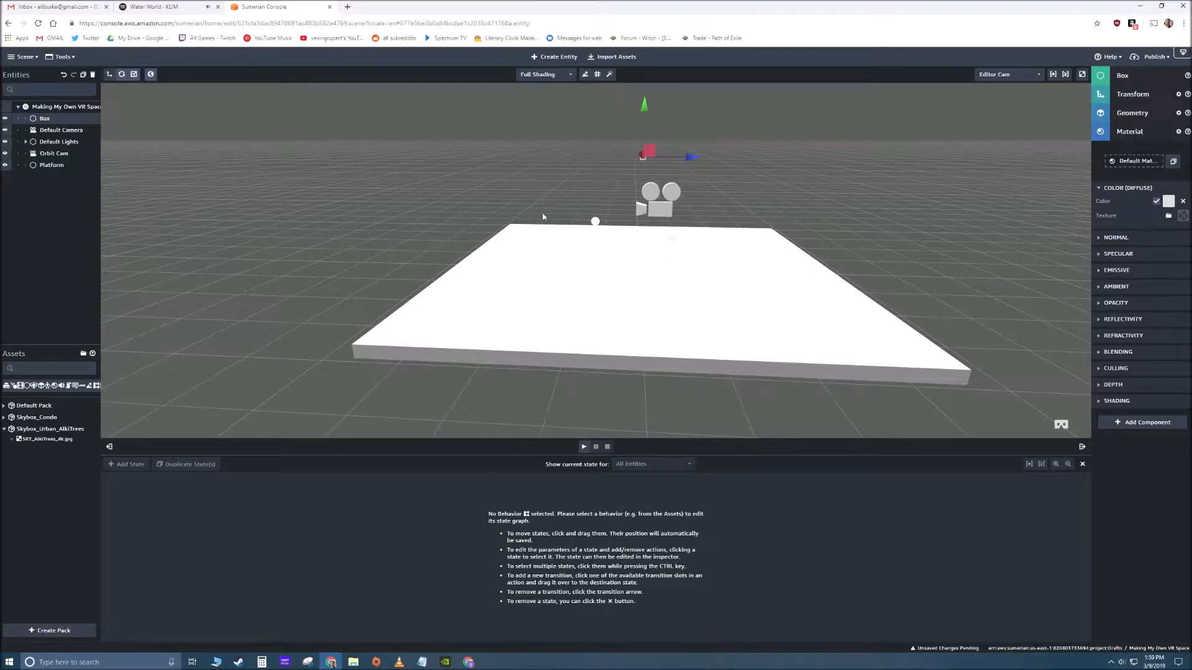
- Rename the new box entity as Cube in its details
{"action": "left_click", "coordinate": [1105, 77]}
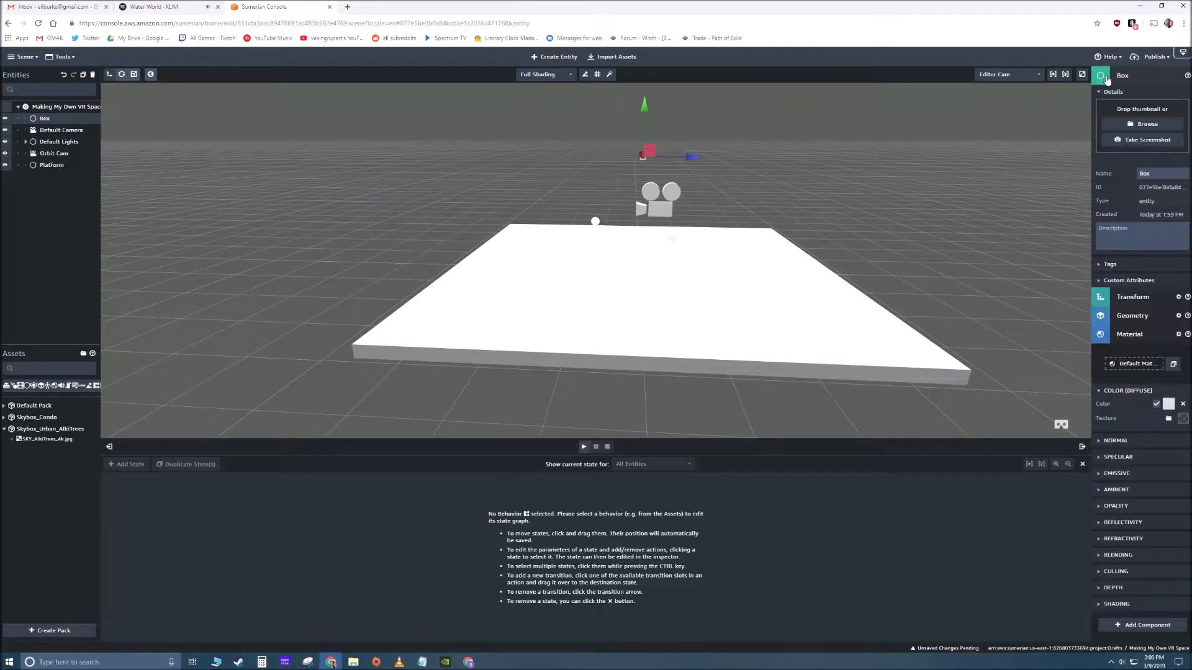
{"action": "left_click_drag", "start_coordinate": [1157, 175], "coordinate": [1112, 184]}
{"action": "type", "text": "Cube"}
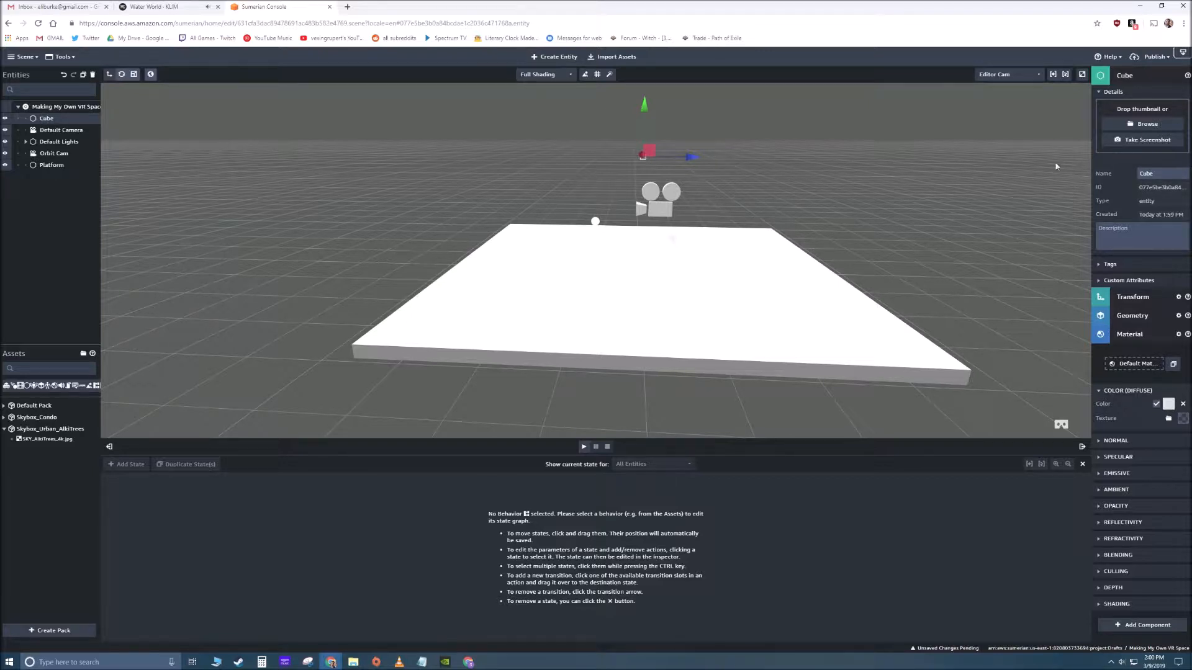
- Set the Cube's scale to 10 on the X, Y and Z axes
{"action": "left_click", "coordinate": [1132, 296]}
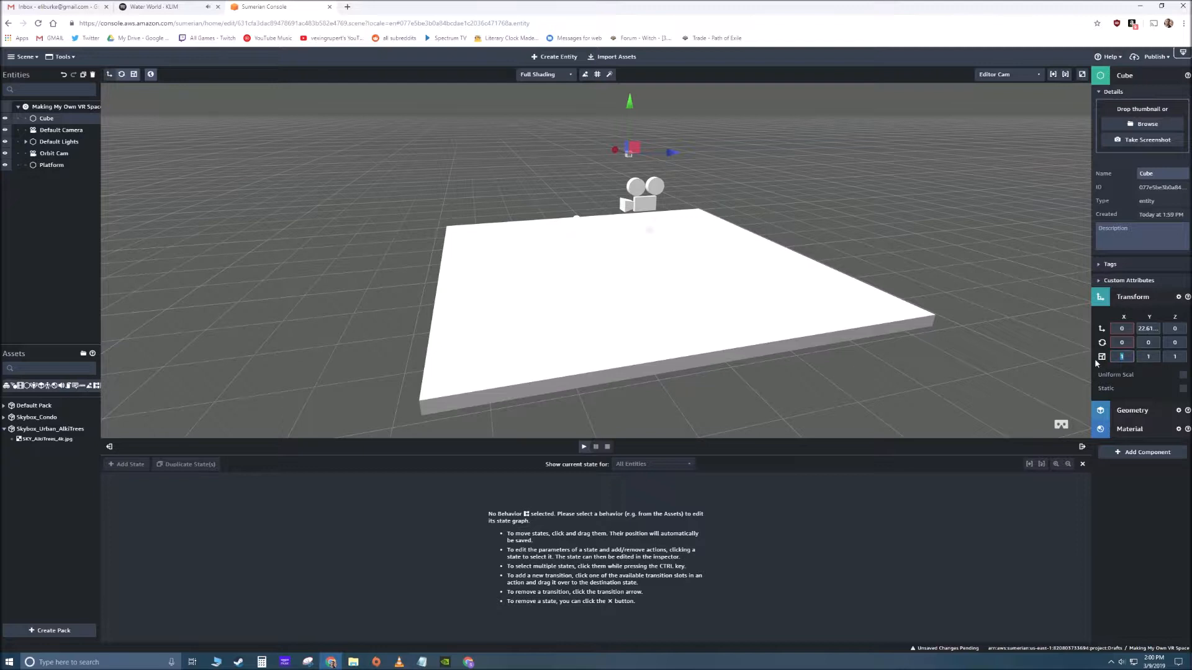
{"action": "type", "text": "10"}
{"action": "key", "text": "Tab"}
{"action": "type", "text": "10"}
{"action": "key", "text": "Tab"}
{"action": "type", "text": "10"}
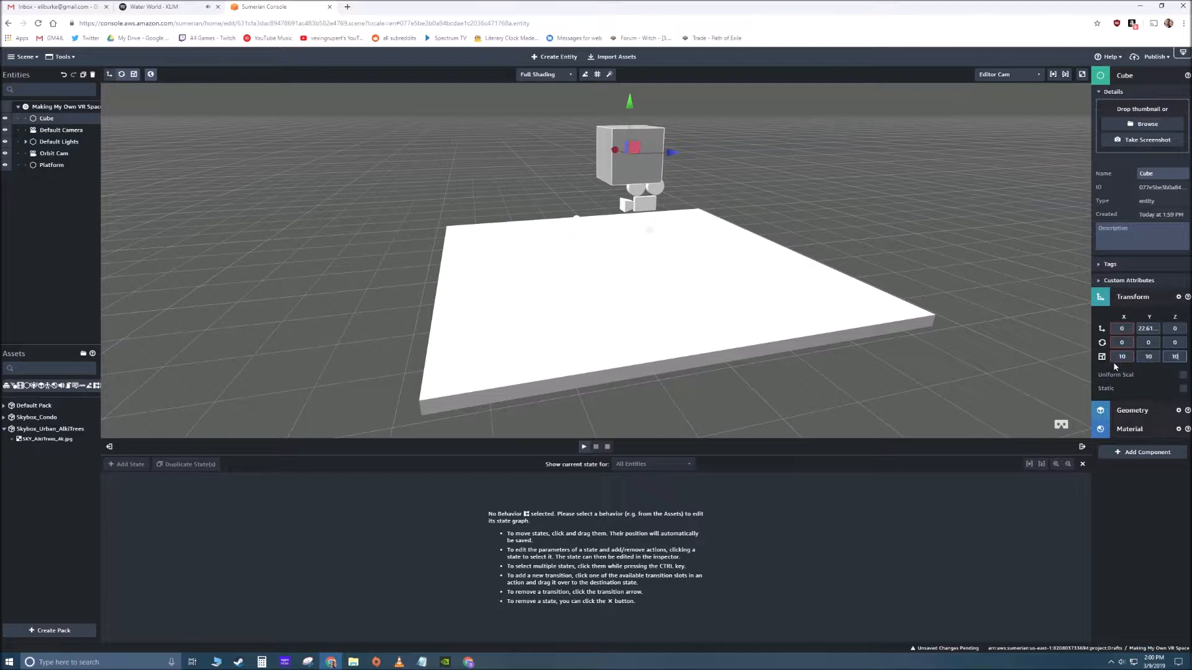
{"action": "left_click_drag", "start_coordinate": [519, 241], "coordinate": [492, 251]}
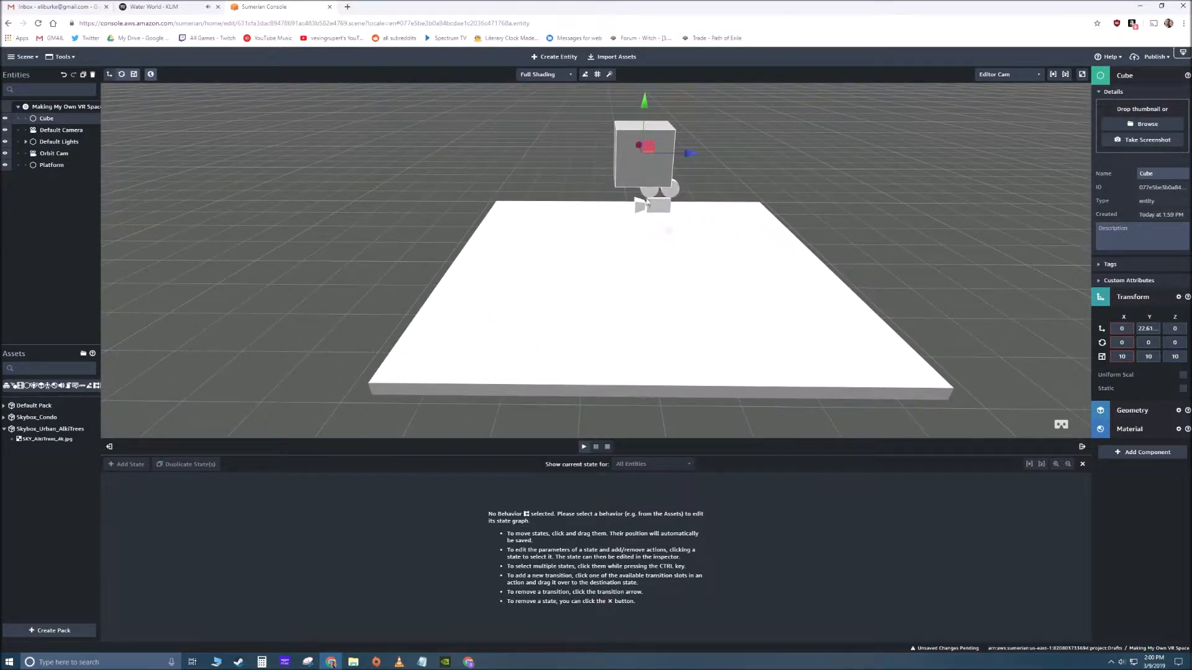
- Dismiss the server connection error and set the Cube's Y position to 10
{"action": "left_click_drag", "start_coordinate": [1157, 329], "coordinate": [1083, 317]}
{"action": "double_click", "coordinate": [1150, 329]}
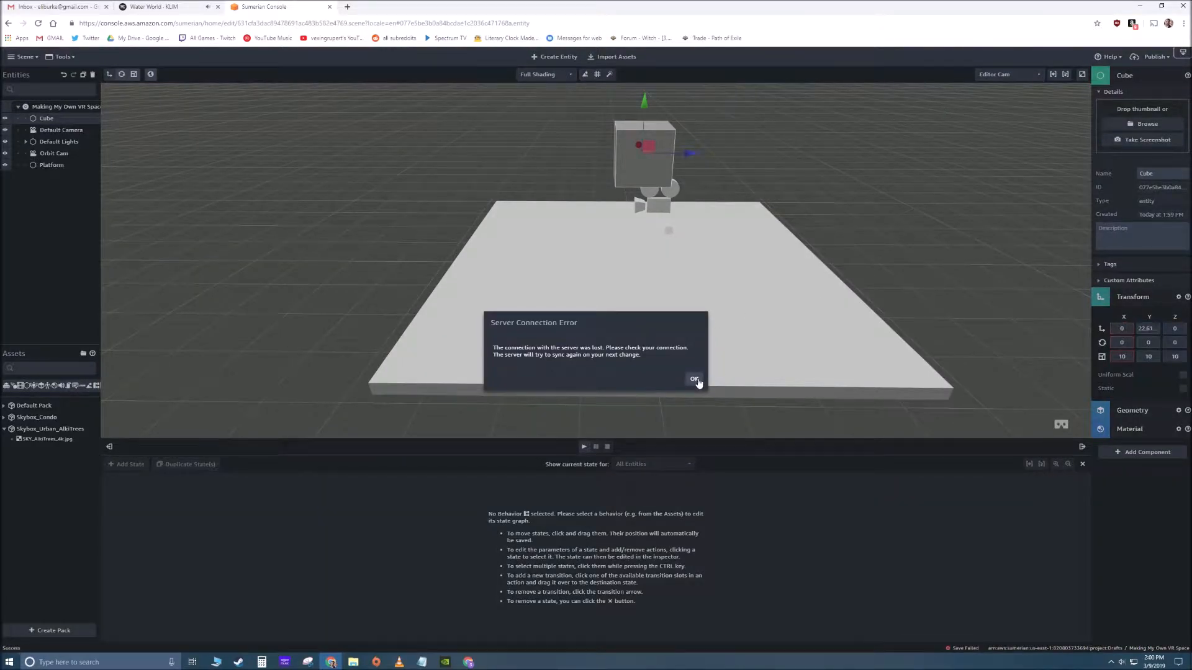
{"action": "left_click", "coordinate": [694, 379]}
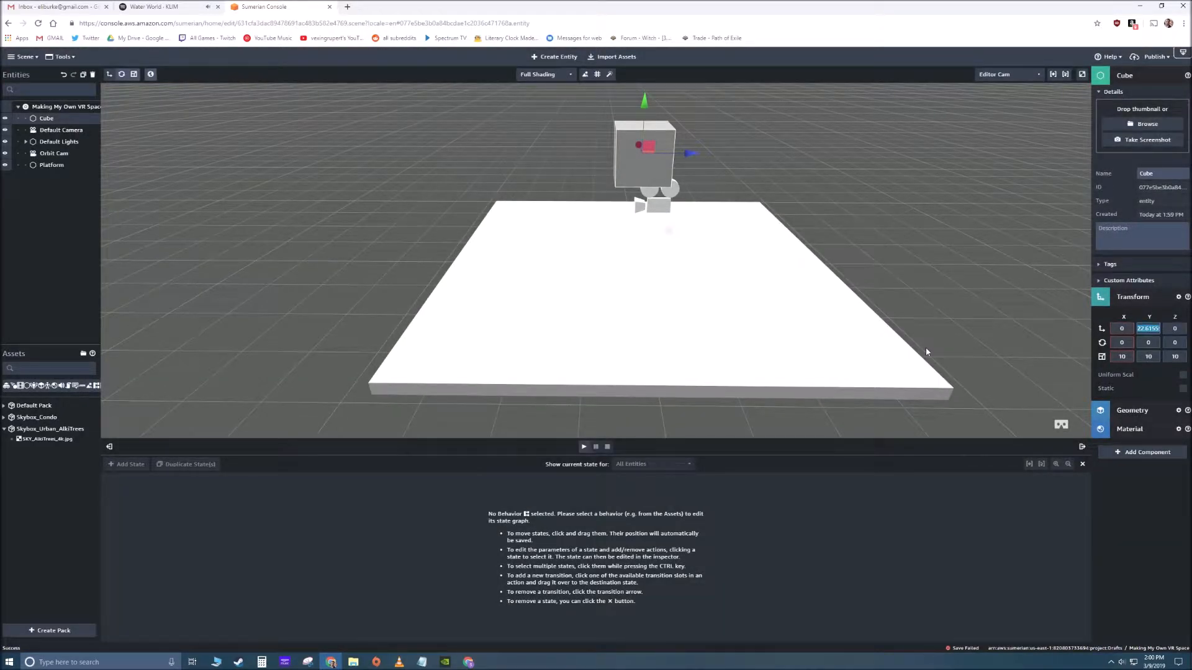
{"action": "type", "text": "10"}
{"action": "key", "text": "Return"}
{"action": "left_click_drag", "start_coordinate": [859, 287], "coordinate": [681, 285]}
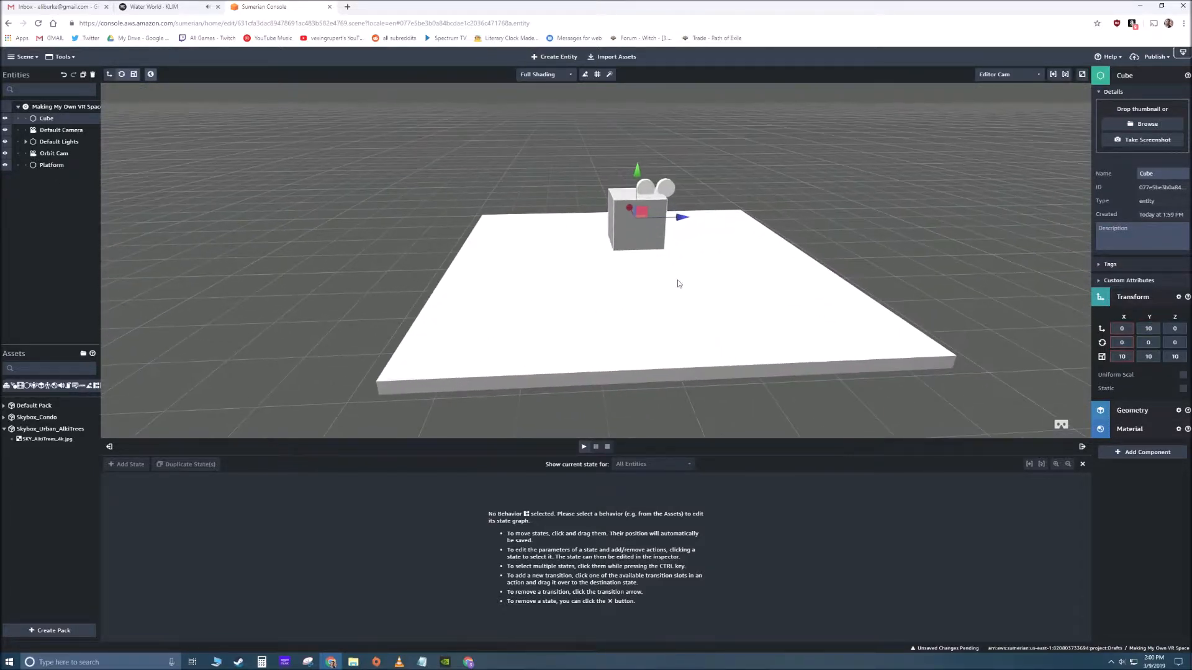
- Set the Cube's X and Z positions to 35
{"action": "left_click", "coordinate": [1122, 328]}
{"action": "type", "text": "35"}
{"action": "left_click_drag", "start_coordinate": [653, 301], "coordinate": [444, 281]}
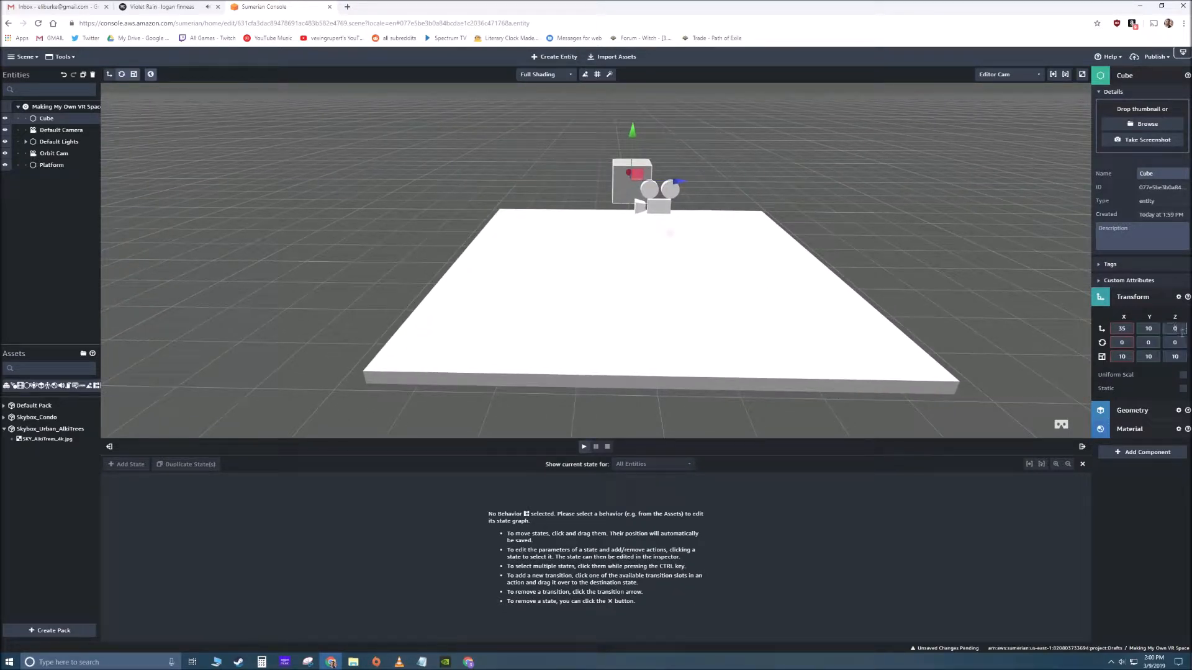
{"action": "type", "text": "35"}
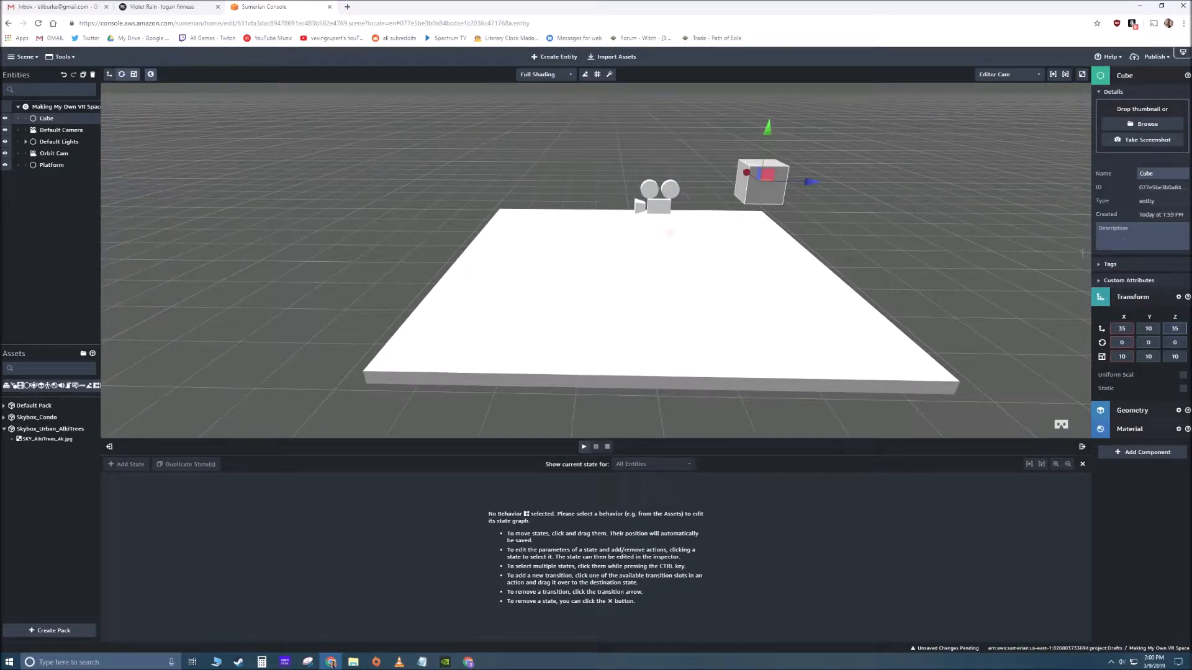
- Create a cone entity in the scene and dismiss the server connection error
{"action": "scroll", "coordinate": [873, 247], "scroll_direction": "up", "scroll_amount": 2}
{"action": "left_click_drag", "start_coordinate": [873, 247], "coordinate": [686, 256]}
{"action": "left_click_drag", "start_coordinate": [688, 304], "coordinate": [750, 277]}
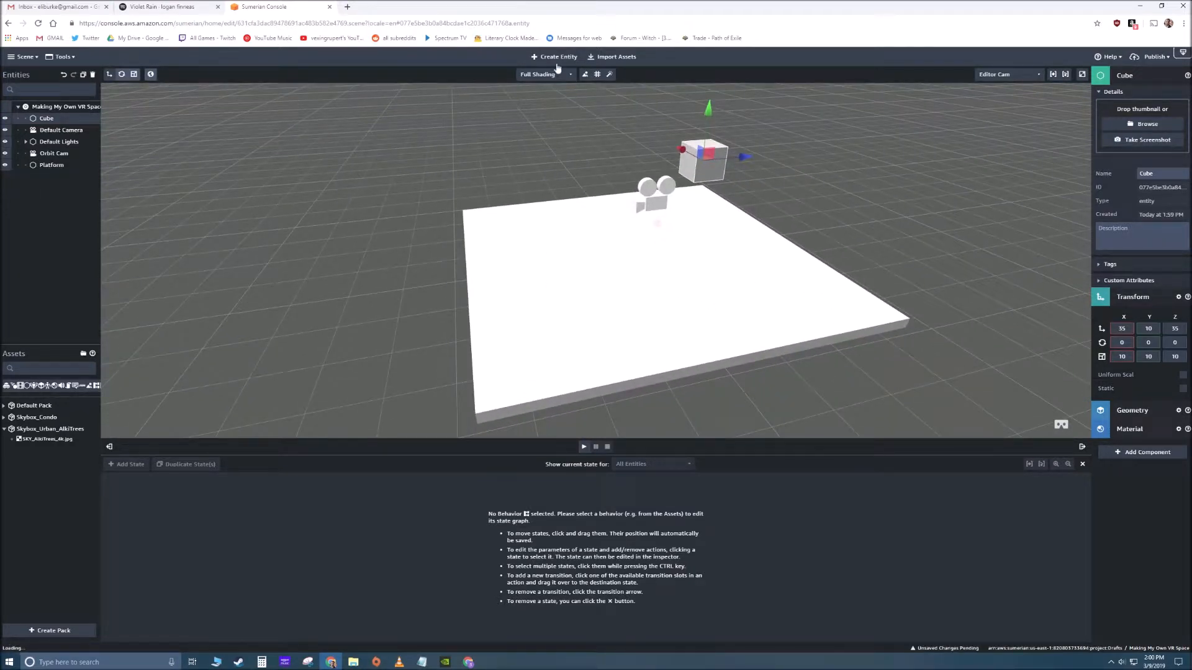
{"action": "left_click", "coordinate": [556, 58]}
{"action": "left_click", "coordinate": [537, 284]}
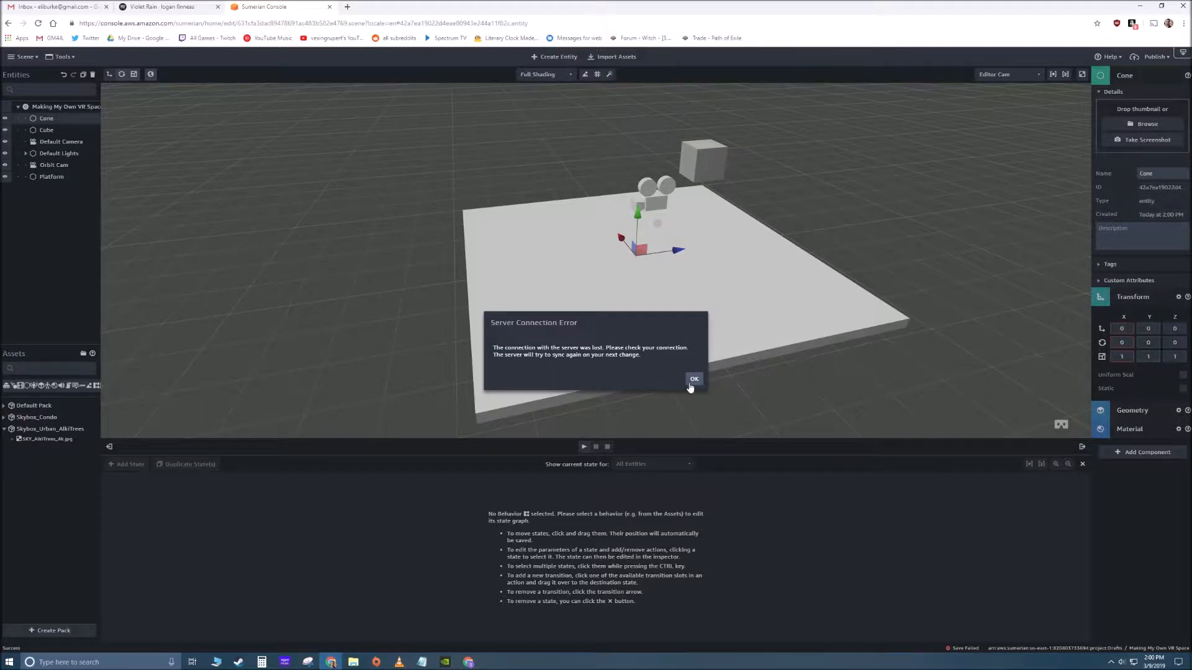
{"action": "left_click", "coordinate": [694, 379]}
- Set the Cone's X and Y positions to 10
{"action": "left_click", "coordinate": [1121, 328]}
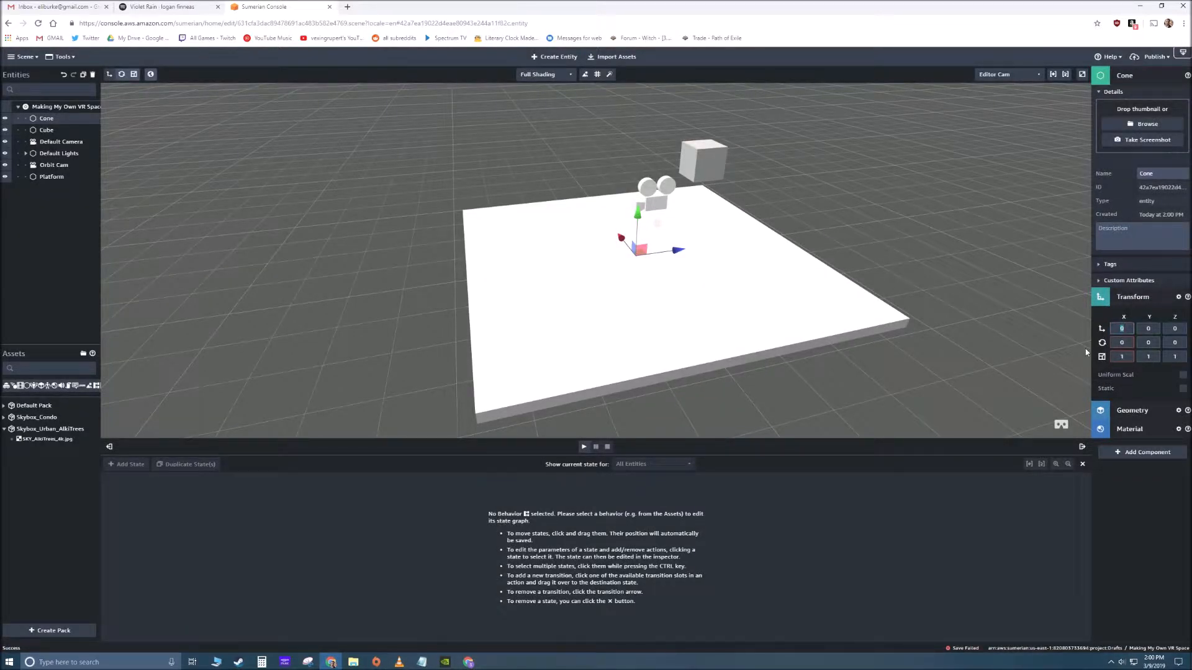
{"action": "type", "text": "1010"}
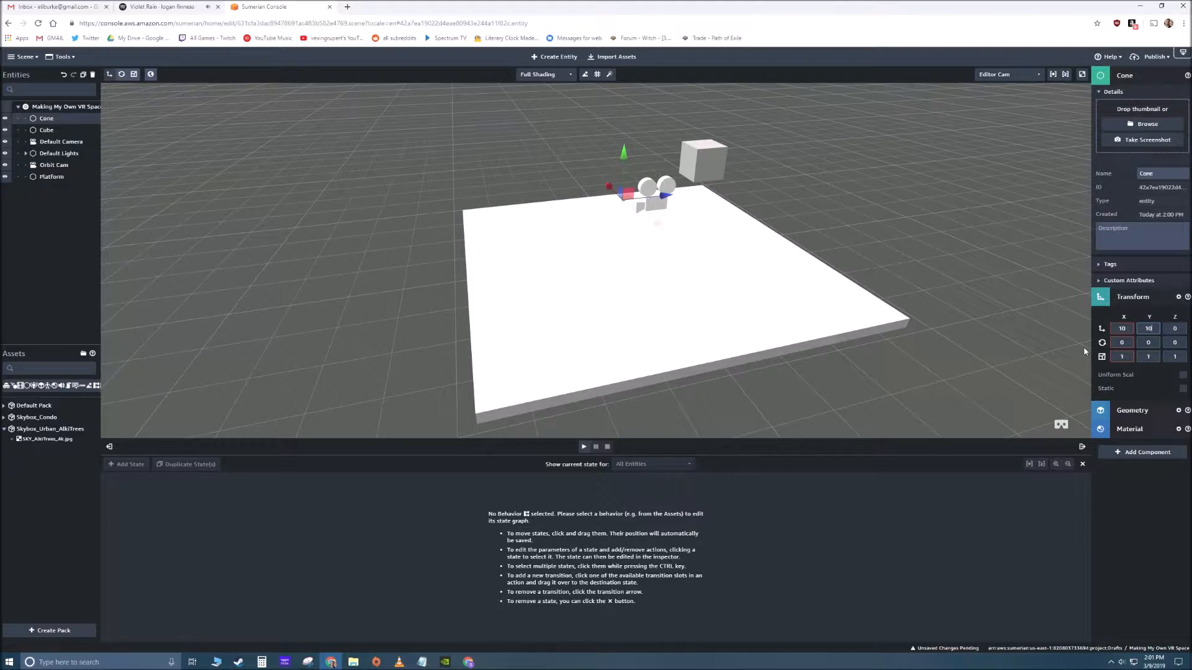
- Set the Cone's scale to 10 on the X, Y and Z axes
{"action": "left_click", "coordinate": [1121, 356]}
{"action": "type", "text": "10"}
{"action": "key", "text": "Tab"}
{"action": "type", "text": "10"}
{"action": "key", "text": "Tab"}
{"action": "type", "text": "10"}
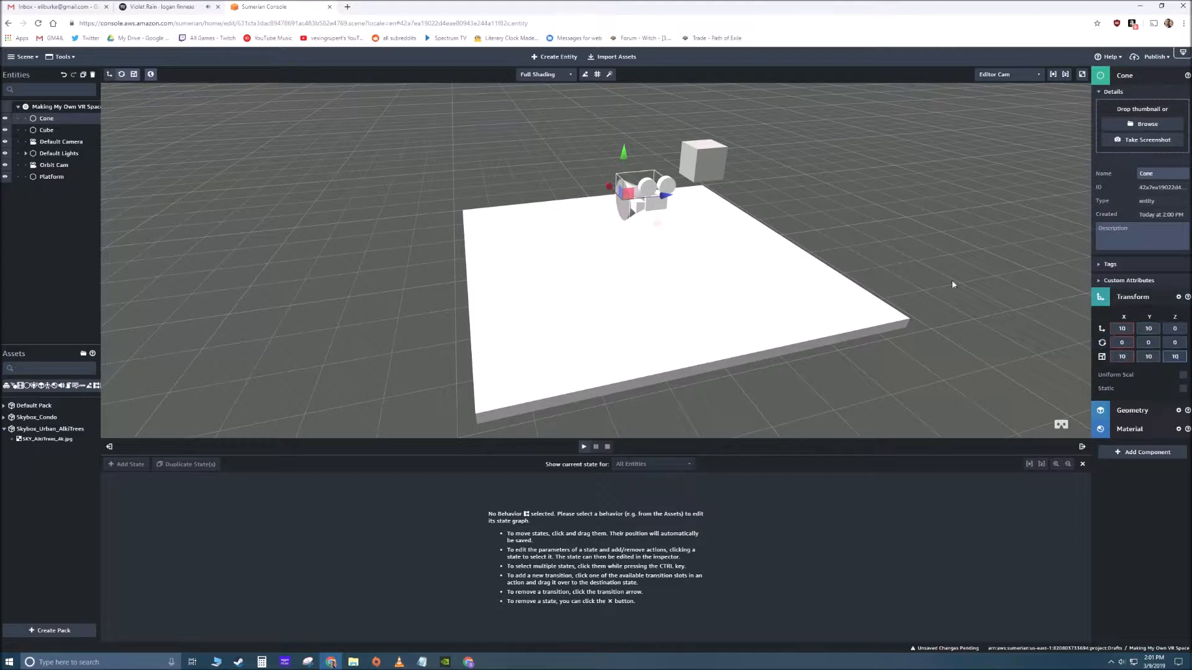
- Set the Cone's X and Y positions to 0
{"action": "left_click", "coordinate": [1129, 328]}
{"action": "type", "text": "0"}
{"action": "key", "text": "Tab"}
{"action": "type", "text": "0"}
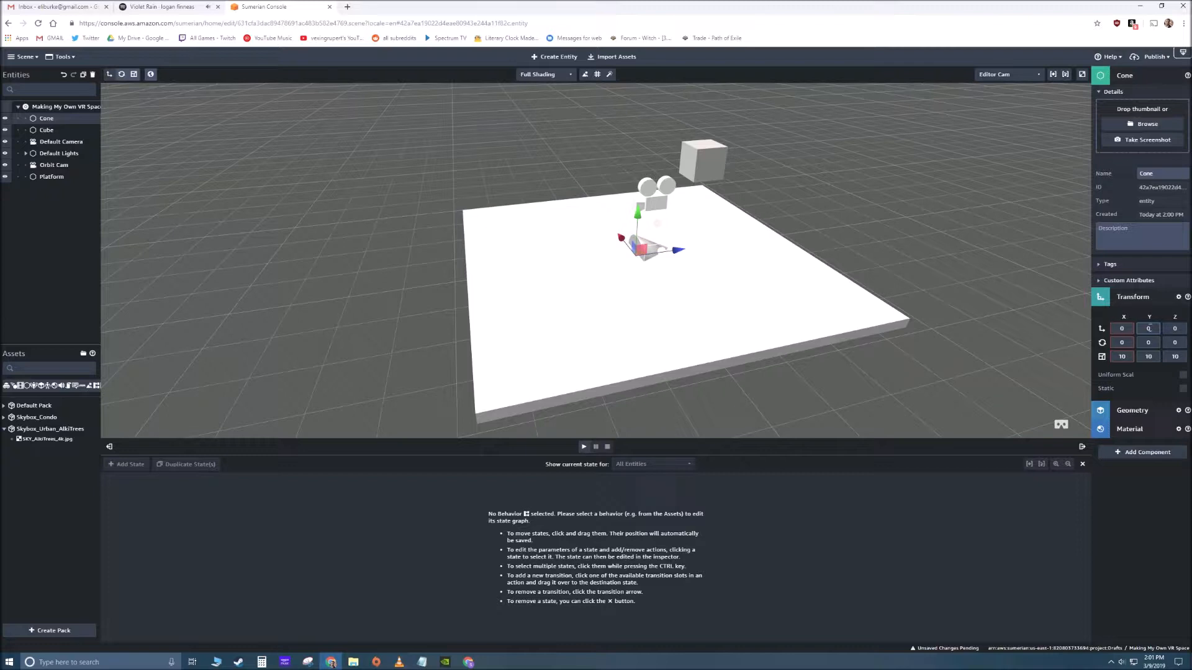
- Check the Cube's position, then set the Cone's position to X -35, Y 10 and Z 35
{"action": "left_click", "coordinate": [714, 165]}
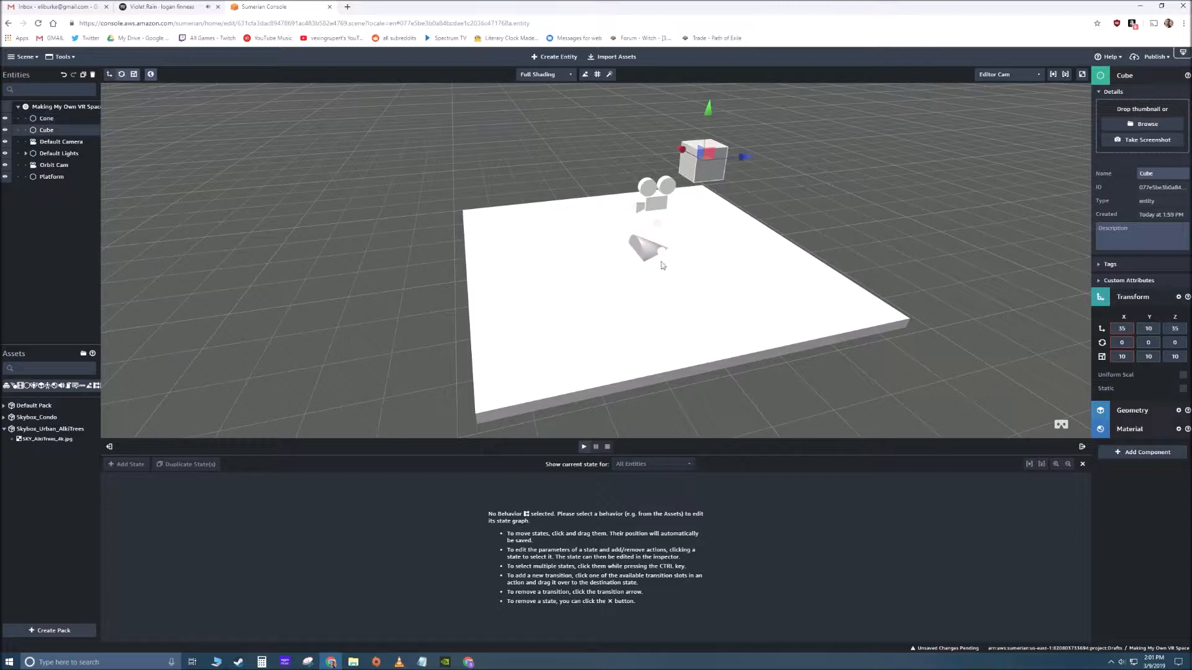
{"action": "left_click", "coordinate": [643, 249]}
{"action": "left_click_drag", "start_coordinate": [1131, 329], "coordinate": [1091, 341]}
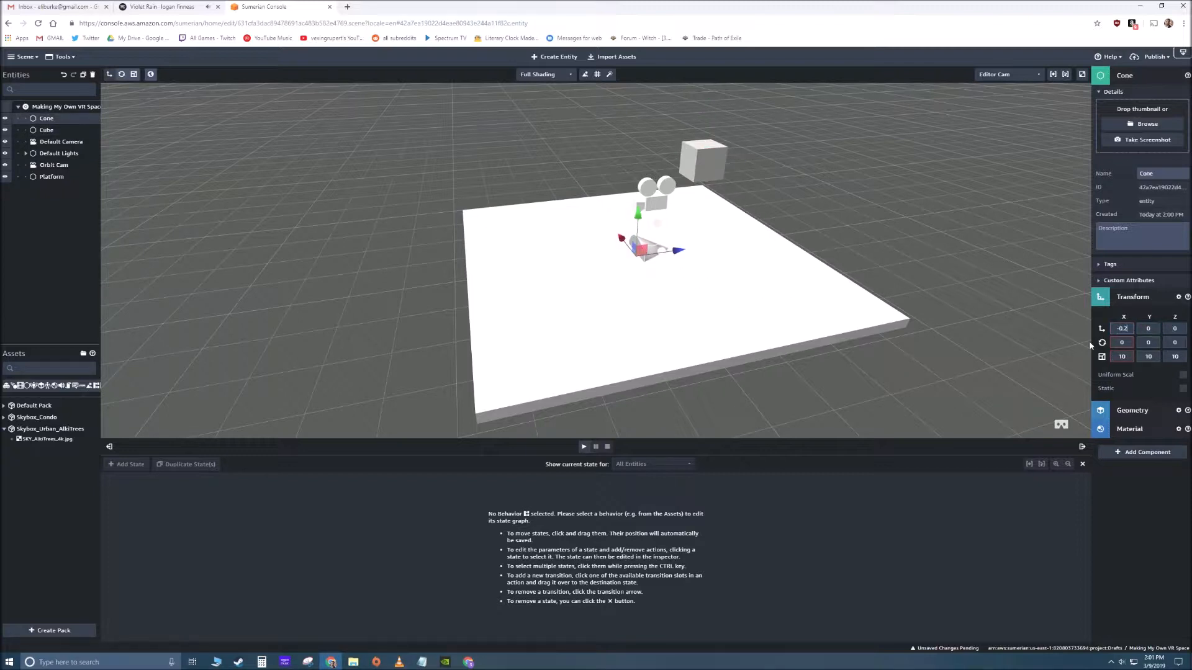
{"action": "key", "text": "BackSpace"}
{"action": "key", "text": "BackSpace"}
{"action": "key", "text": "BackSpace"}
{"action": "type", "text": "35"}
{"action": "key", "text": "Tab"}
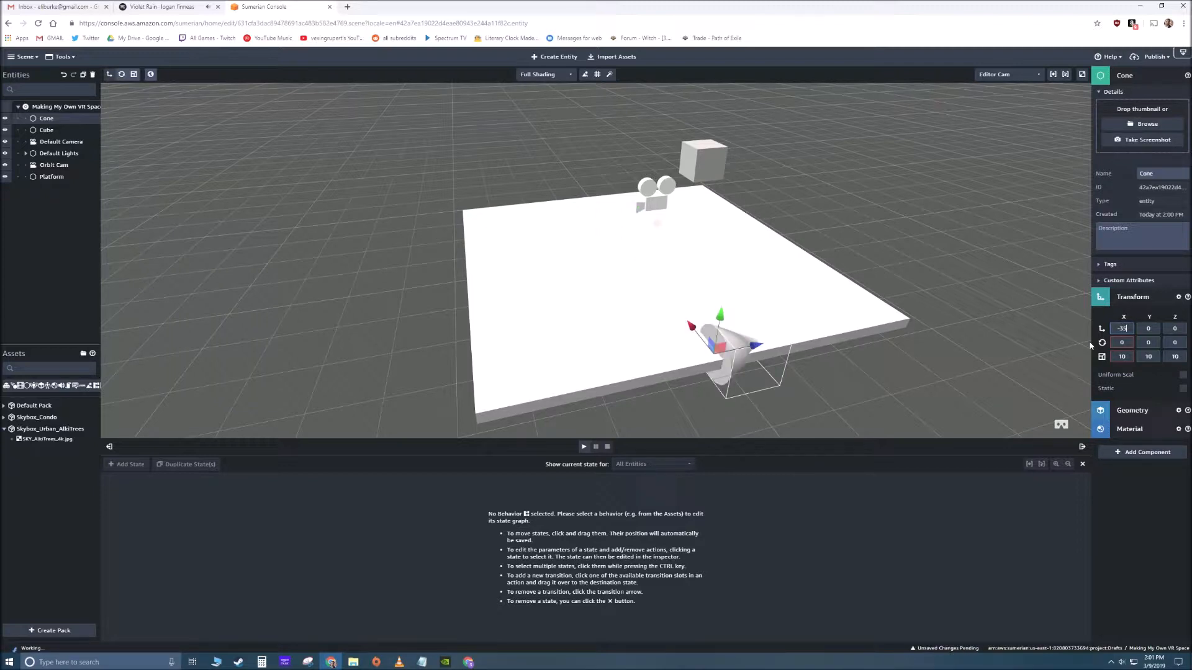
{"action": "type", "text": "10"}
{"action": "key", "text": "Tab"}
{"action": "type", "text": "35"}
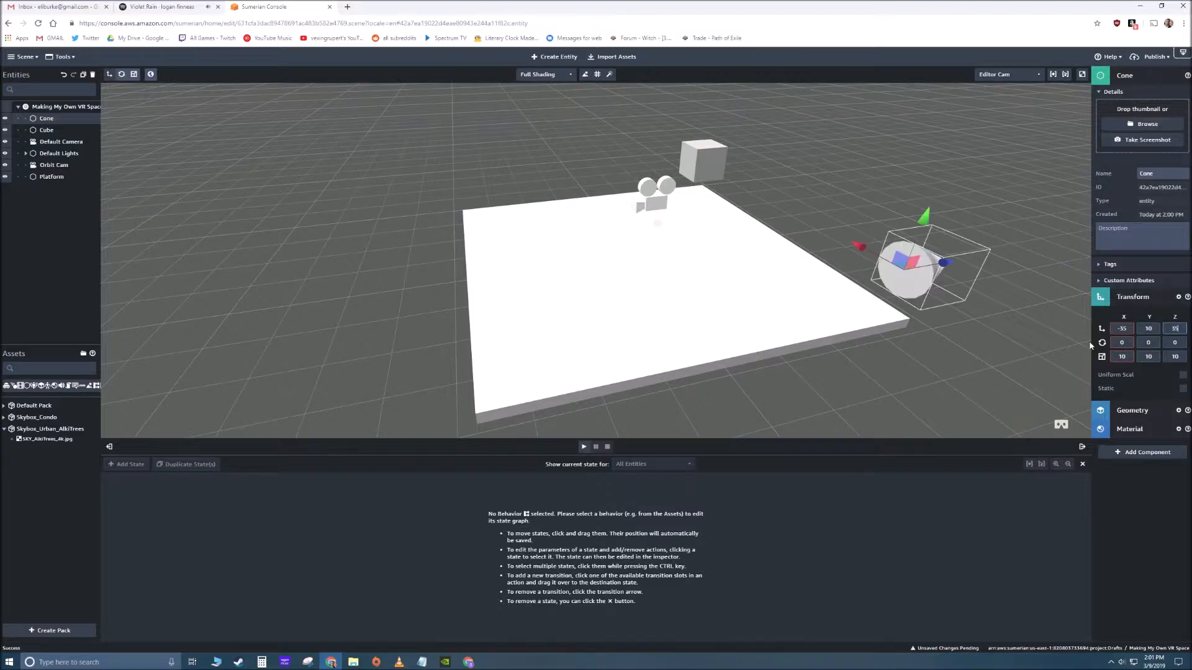
- Set the Cone's X rotation to -90 so that it stands with its tip upwards
{"action": "left_click_drag", "start_coordinate": [907, 324], "coordinate": [862, 311]}
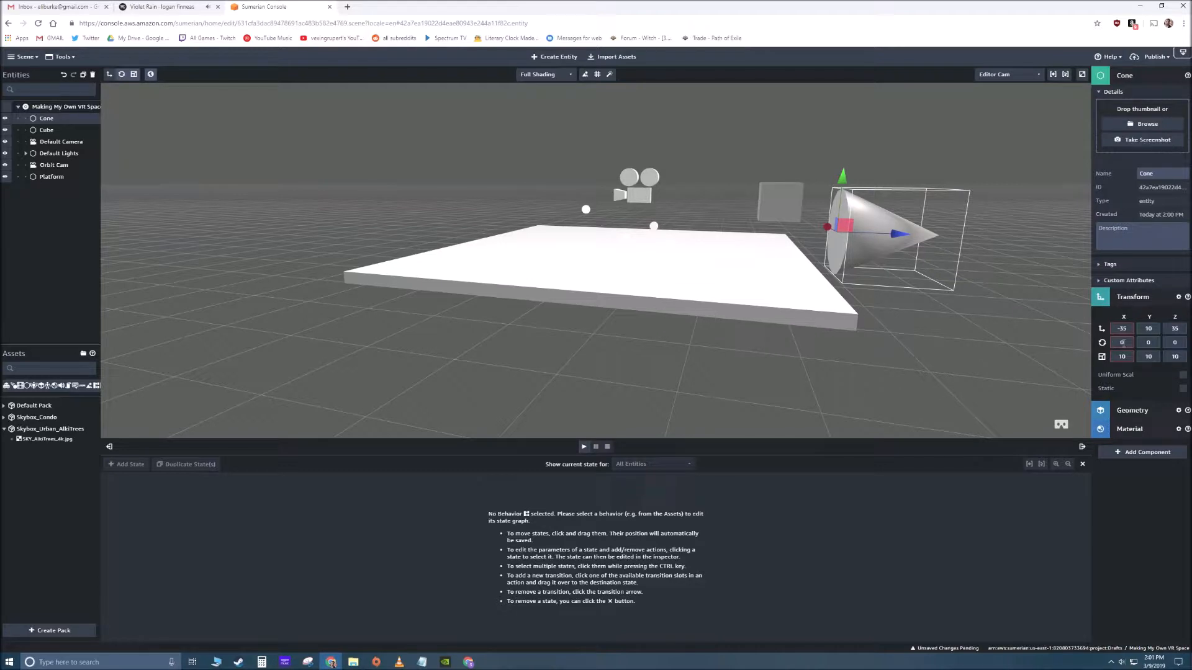
{"action": "type", "text": "90"}
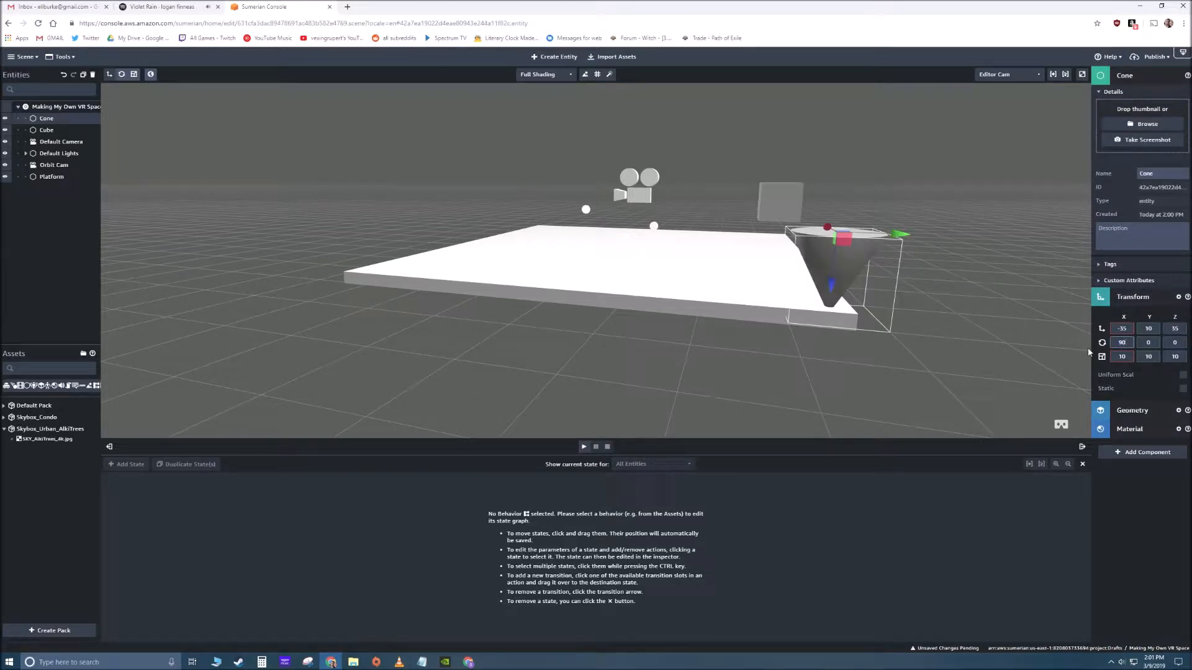
{"action": "key", "text": "BackSpace"}
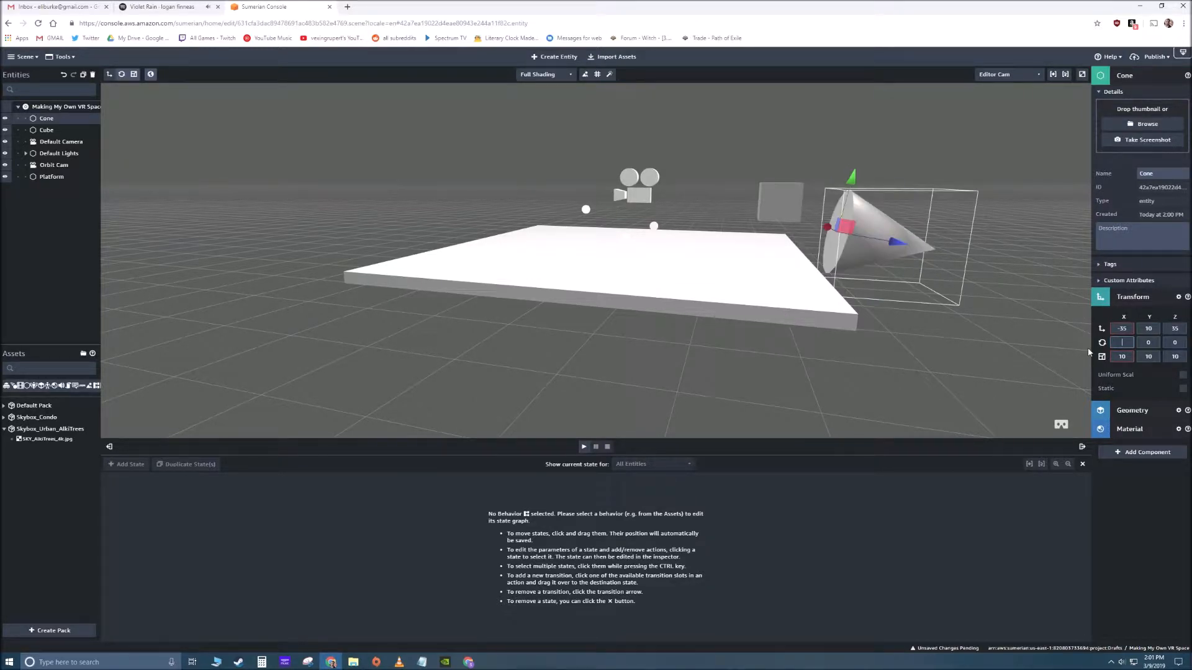
{"action": "type", "text": "-90"}
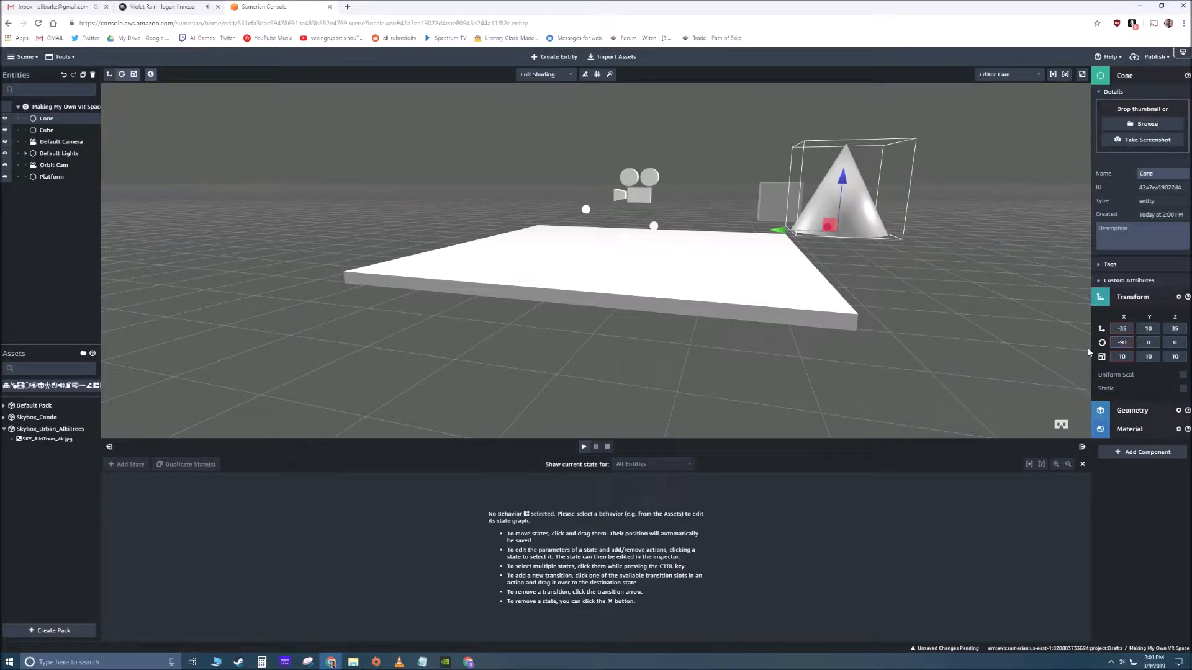
{"action": "left_click", "coordinate": [584, 337]}
- Lower the Cone by setting its Y position to 5
{"action": "right_click_drag", "start_coordinate": [768, 269], "coordinate": [799, 255]}
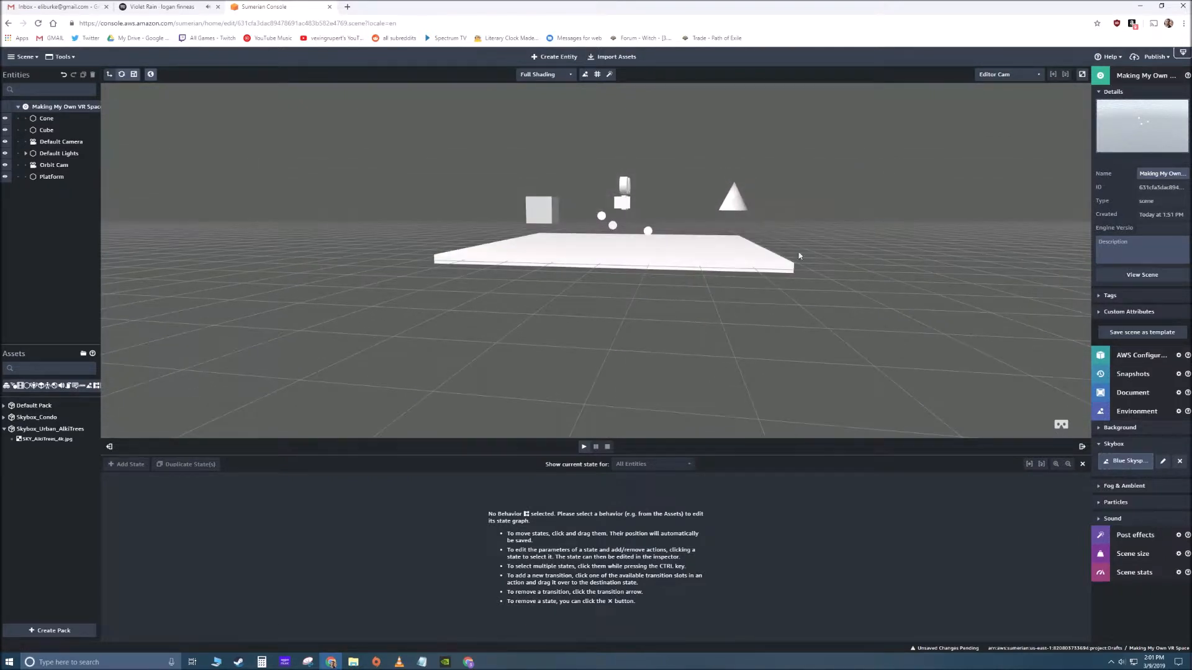
{"action": "left_click", "coordinate": [740, 200]}
{"action": "left_click", "coordinate": [1139, 328]}
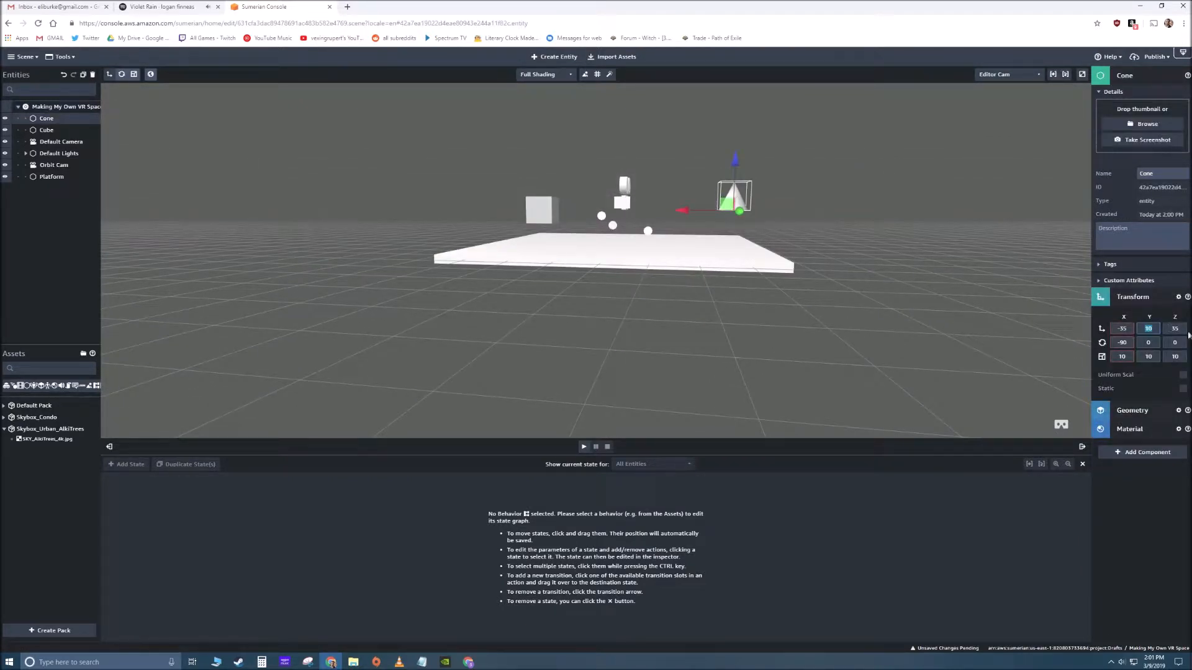
{"action": "type", "text": "5"}
{"action": "left_click", "coordinate": [722, 364]}
- Create a cylinder entity and set its scale to 10 on the X, Y and Z axes
{"action": "left_click_drag", "start_coordinate": [582, 333], "coordinate": [458, 382]}
{"action": "left_click_drag", "start_coordinate": [542, 314], "coordinate": [434, 269]}
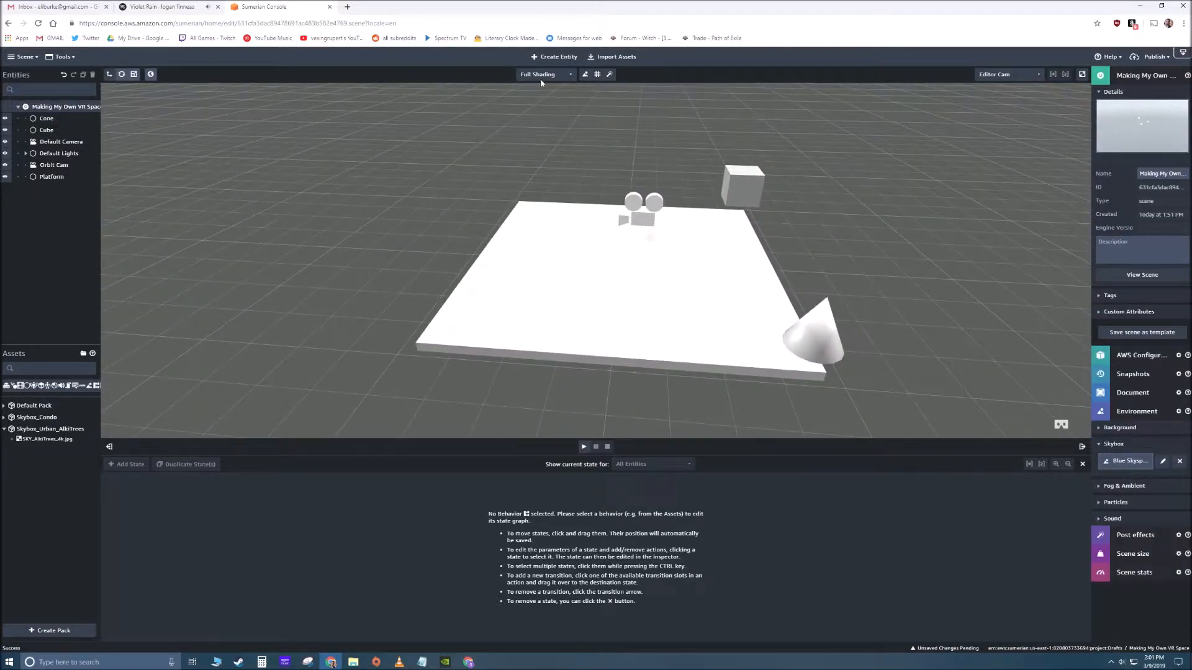
{"action": "left_click", "coordinate": [551, 63]}
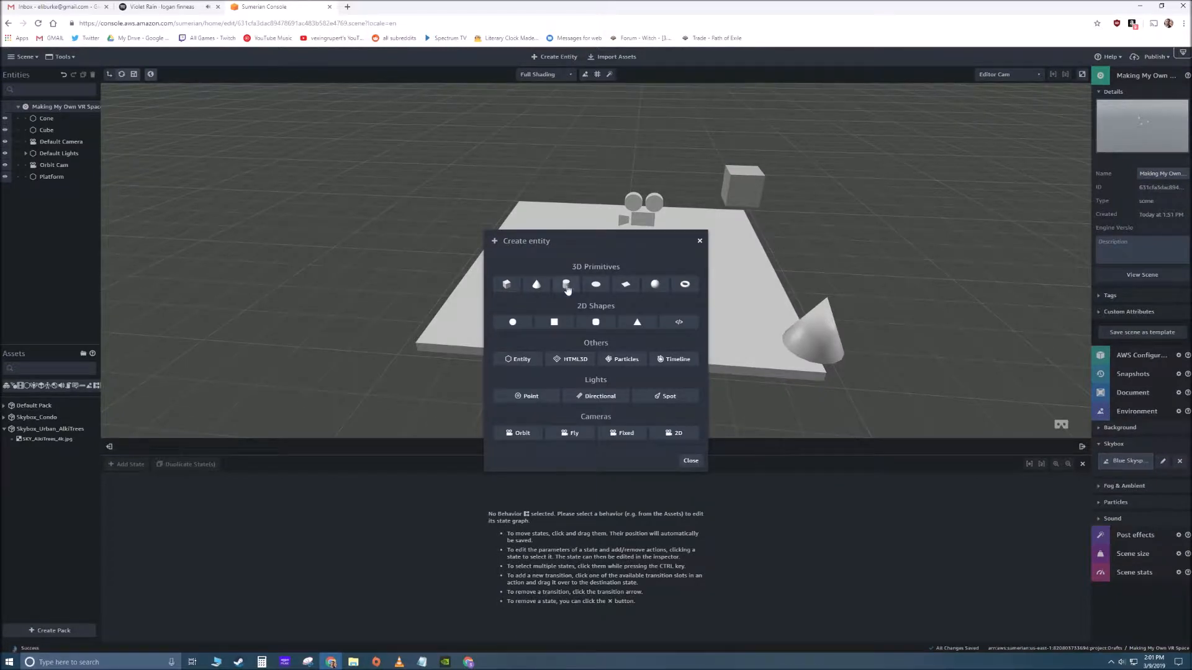
{"action": "left_click", "coordinate": [563, 287]}
{"action": "left_click_drag", "start_coordinate": [425, 269], "coordinate": [490, 267]}
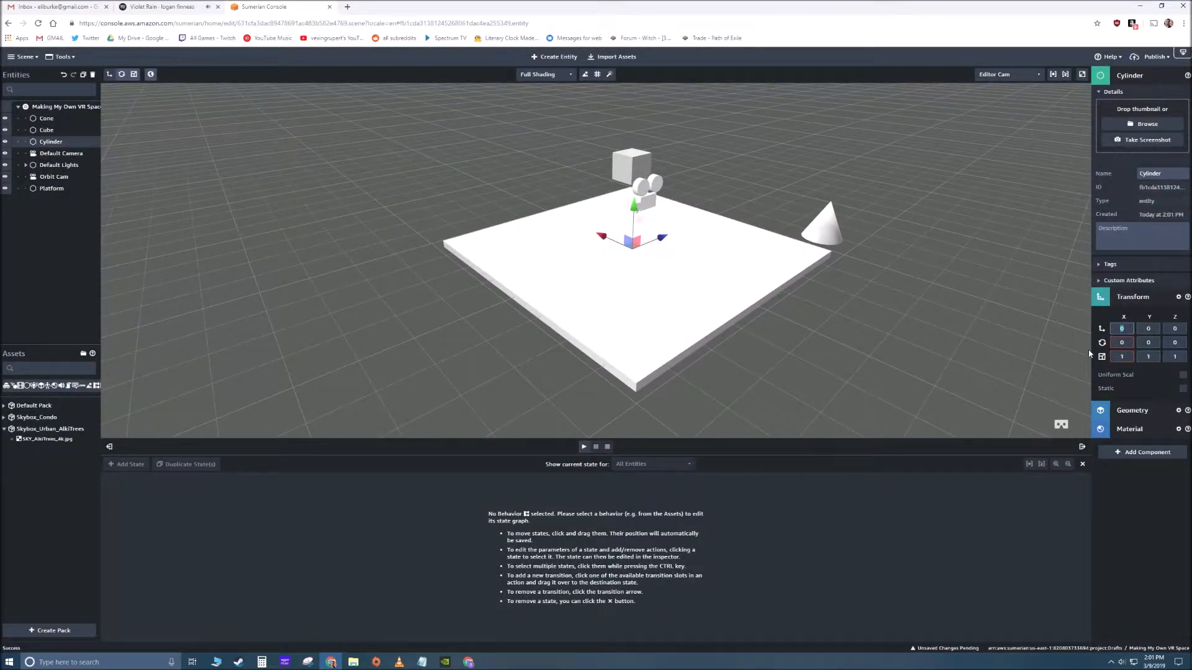
{"action": "type", "text": "10"}
{"action": "key", "text": "Tab"}
{"action": "type", "text": "10"}
{"action": "key", "text": "Tab"}
{"action": "type", "text": "10"}
- Set the Cylinder's position to X -35, Y 10 and Z -35
{"action": "left_click", "coordinate": [1130, 330]}
{"action": "type", "text": "-35"}
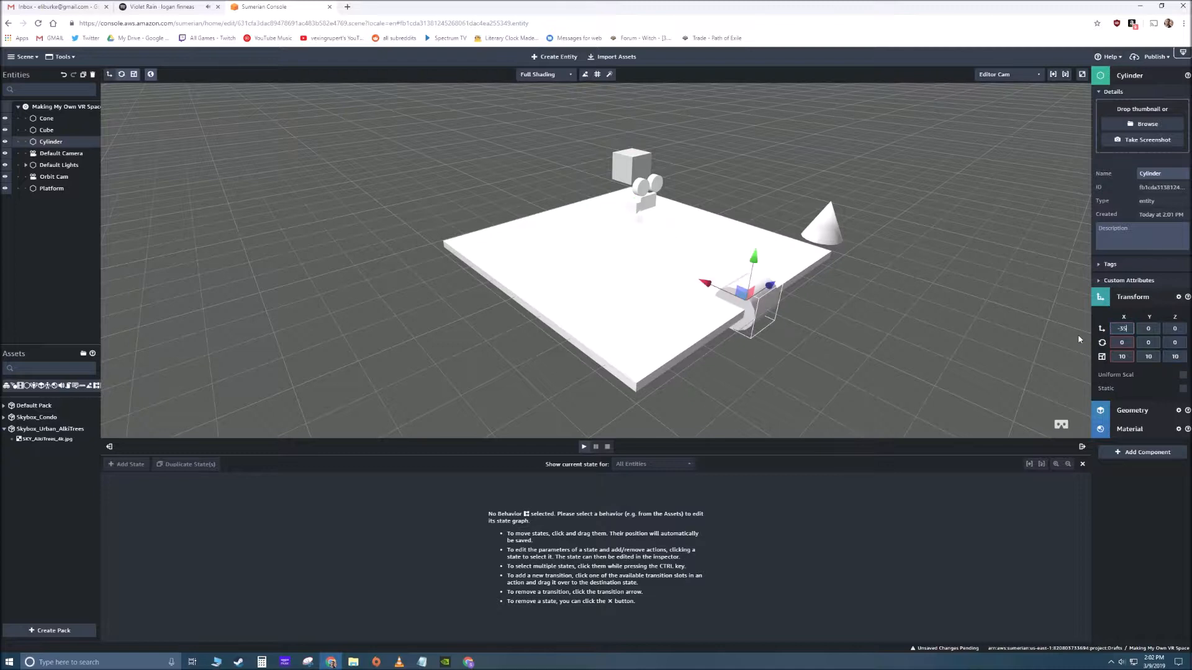
{"action": "key", "text": "Tab"}
{"action": "type", "text": "10"}
{"action": "key", "text": "Tab"}
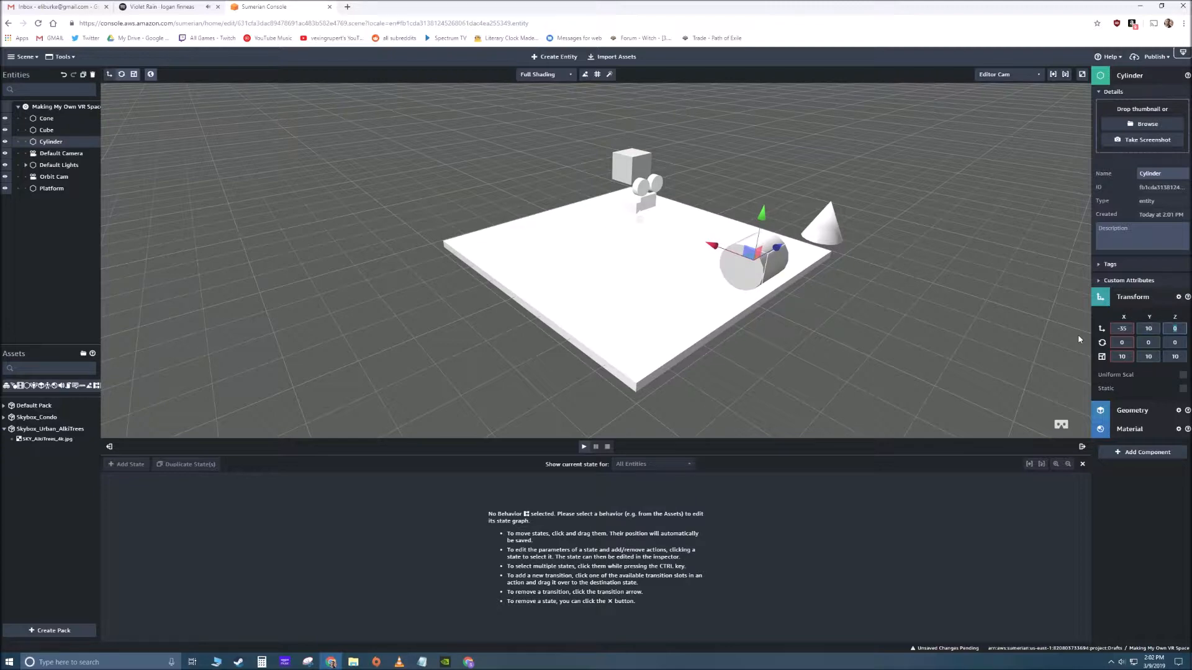
{"action": "type", "text": "-35"}
- Stand the Cylinder upright by setting its X rotation to 90, and deselect it
{"action": "left_click_drag", "start_coordinate": [999, 346], "coordinate": [955, 331]}
{"action": "type", "text": "-"}
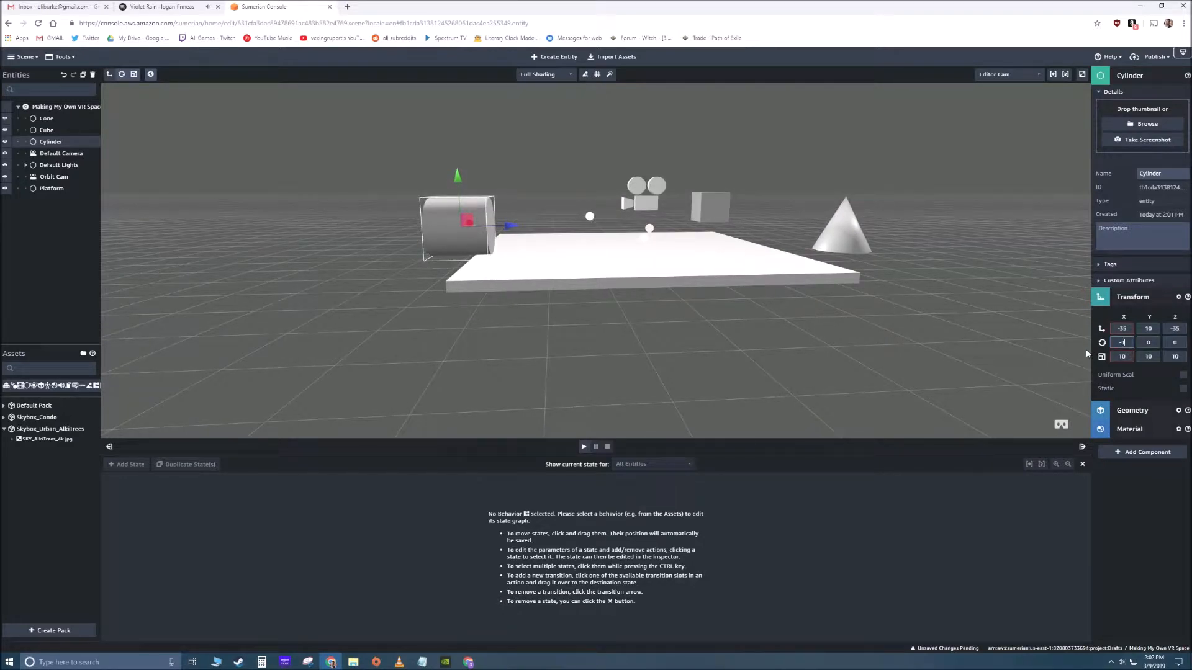
{"action": "type", "text": "90"}
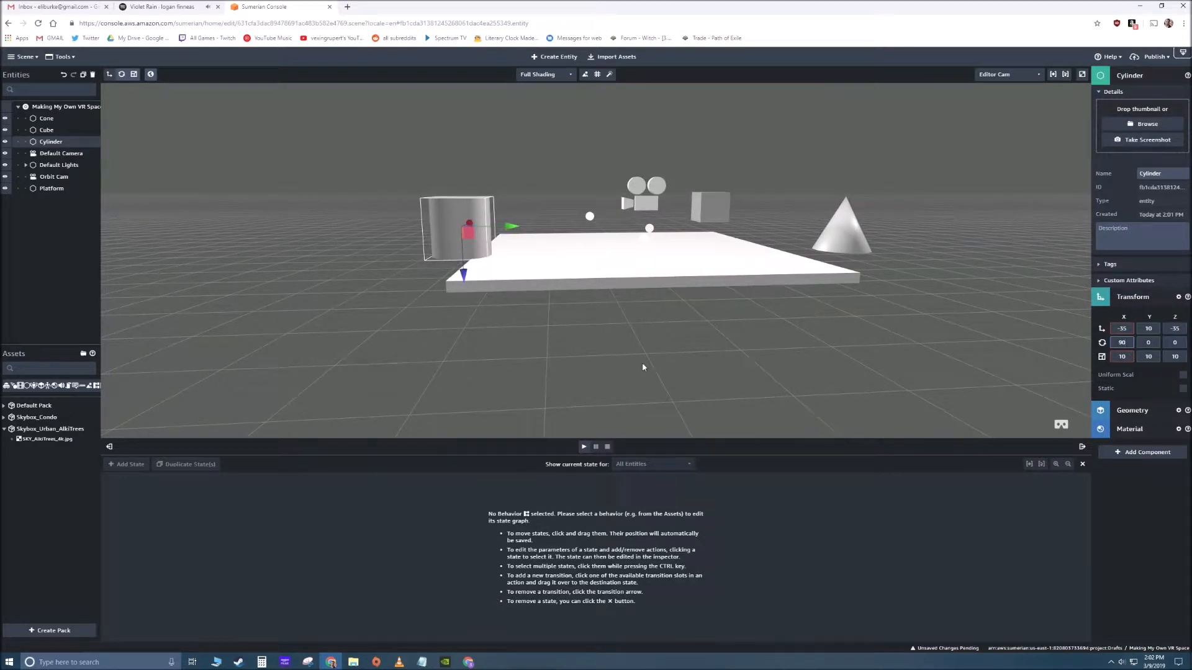
{"action": "left_click_drag", "start_coordinate": [643, 366], "coordinate": [772, 345]}
{"action": "left_click", "coordinate": [773, 345]}
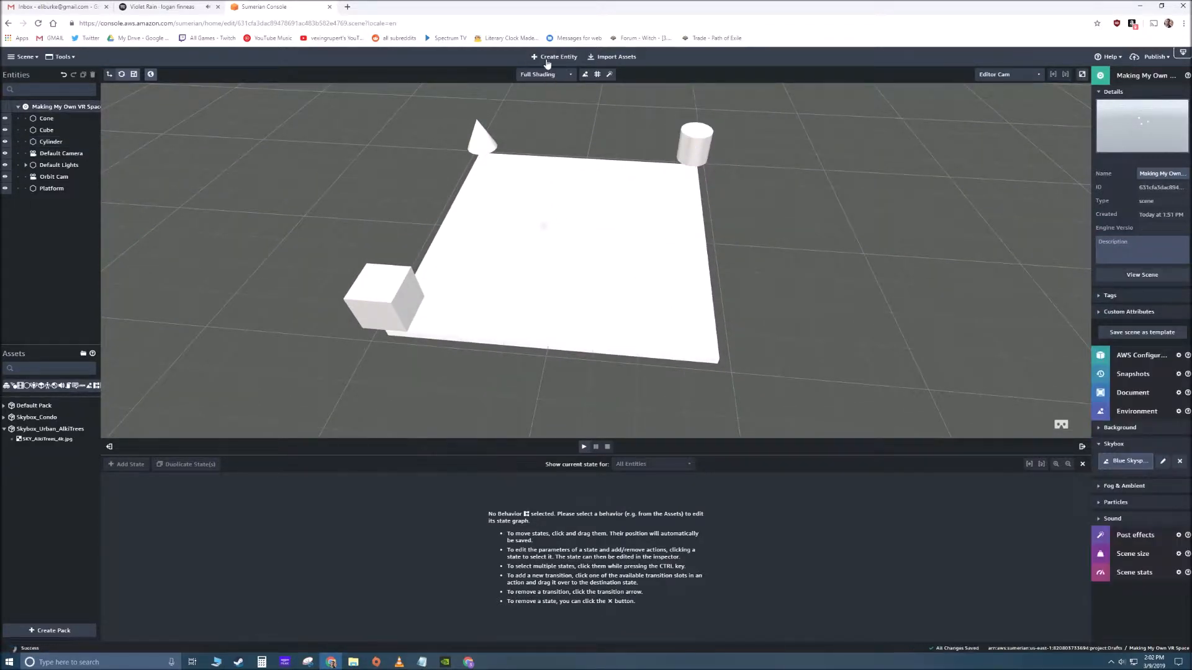
- Create a sphere entity and set its scale to 10 on the X, Y and Z axes
{"action": "left_click", "coordinate": [556, 57]}
{"action": "left_click", "coordinate": [655, 285]}
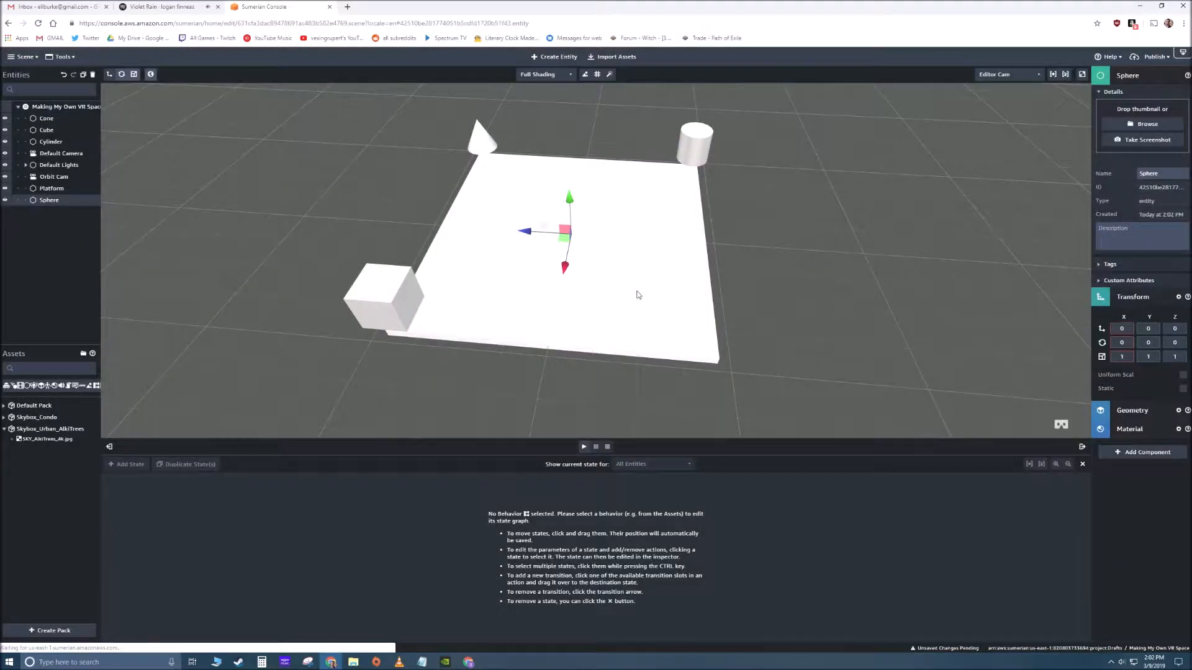
{"action": "left_click", "coordinate": [1126, 357]}
{"action": "type", "text": "10"}
{"action": "key", "text": "Tab"}
{"action": "type", "text": "10"}
{"action": "key", "text": "Tab"}
{"action": "type", "text": "10"}
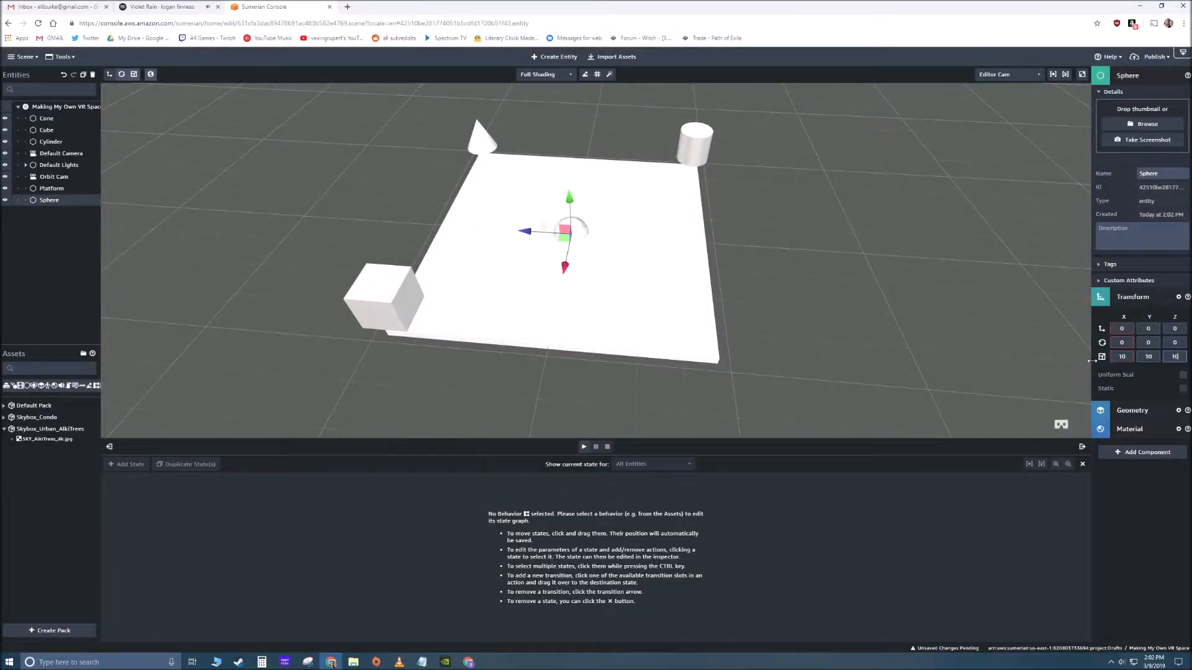
- Set the Sphere's X position to 35 and its Z position to -35
{"action": "left_click", "coordinate": [1118, 329]}
{"action": "type", "text": "-35"}
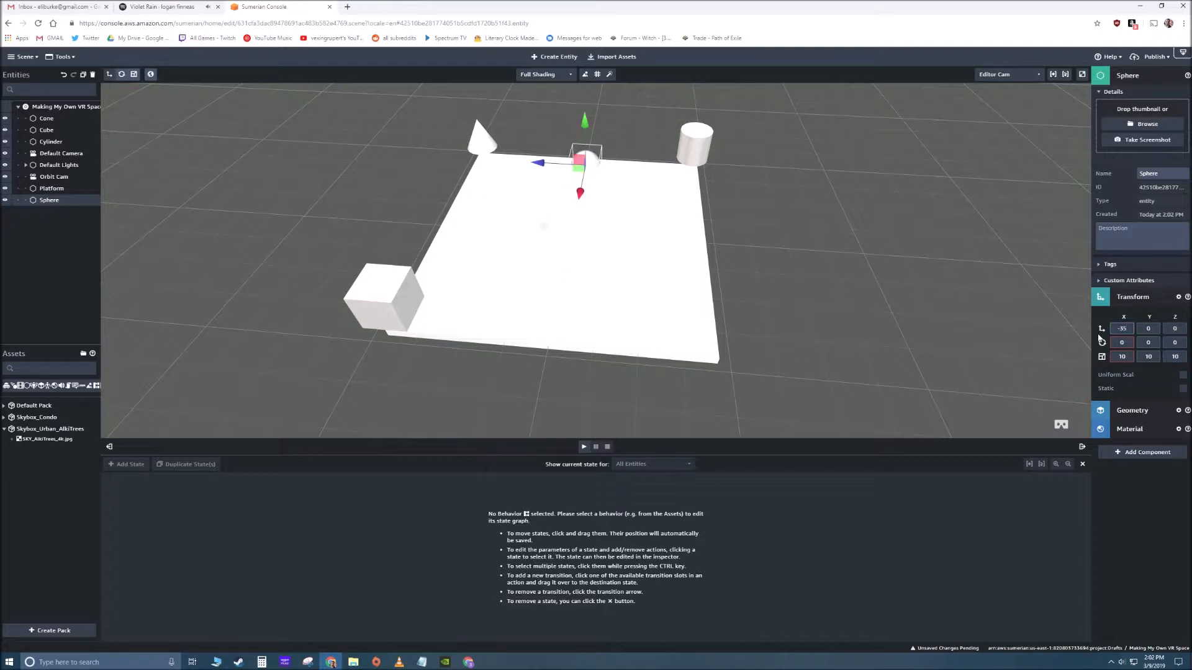
{"action": "key", "text": "BackSpace"}
{"action": "key", "text": "BackSpace"}
{"action": "type", "text": "35"}
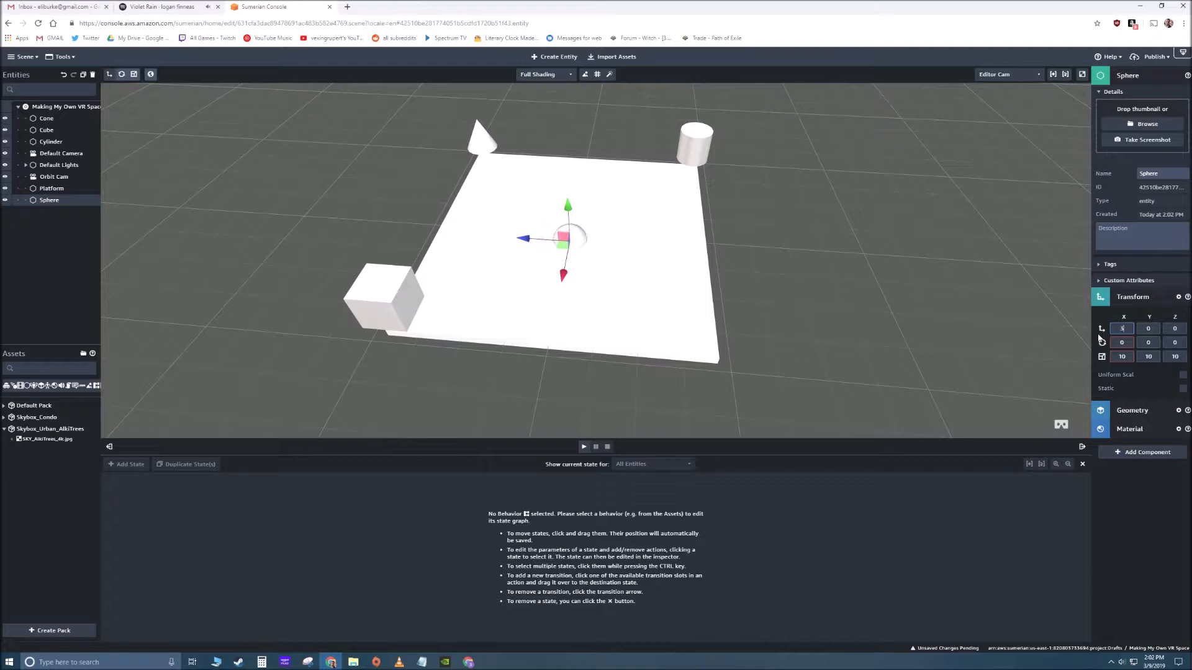
{"action": "key", "text": "Tab"}
{"action": "key", "text": "Tab"}
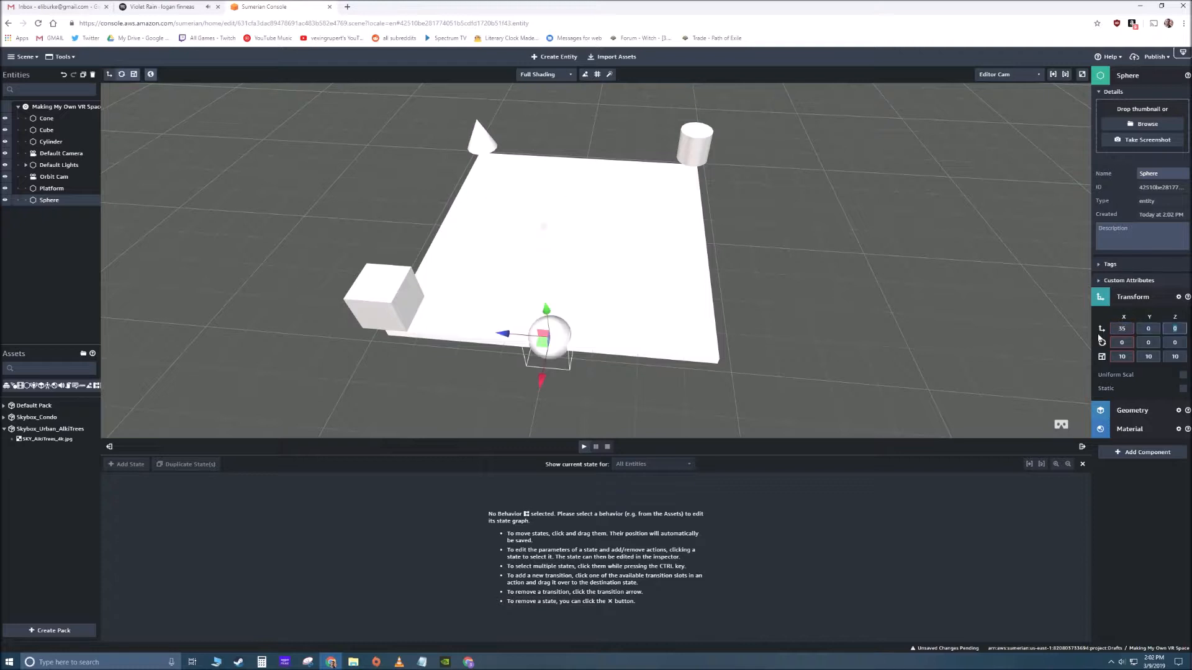
{"action": "type", "text": "35"}
{"action": "key", "text": "BackSpace"}
{"action": "key", "text": "BackSpace"}
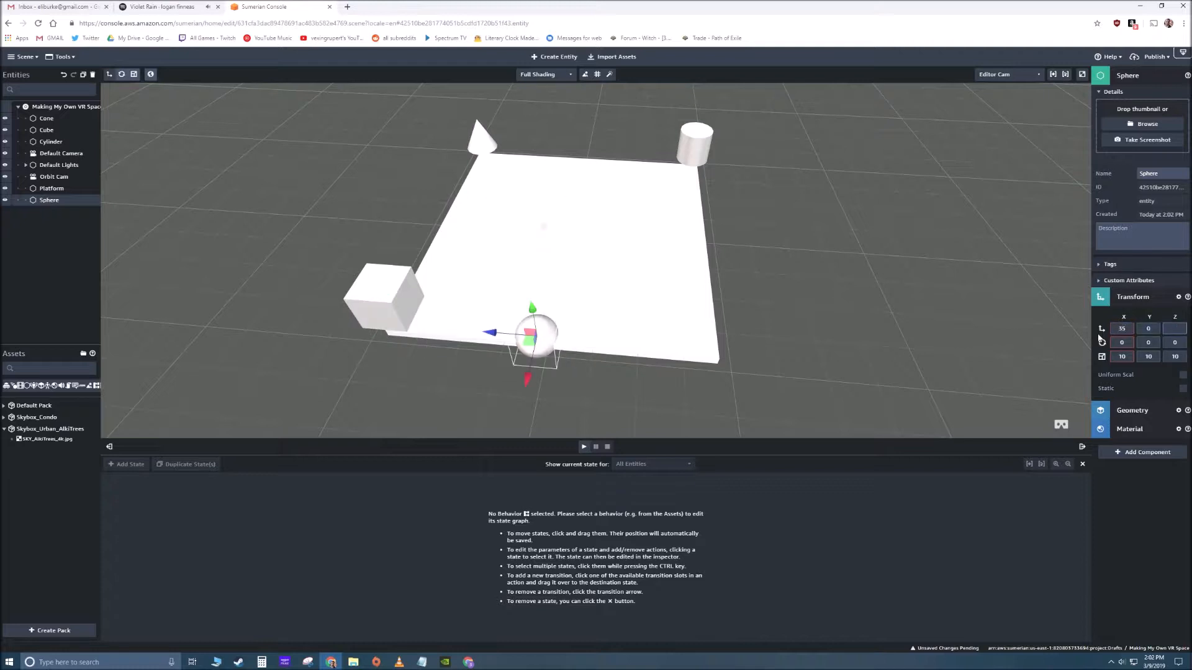
{"action": "type", "text": "-35"}
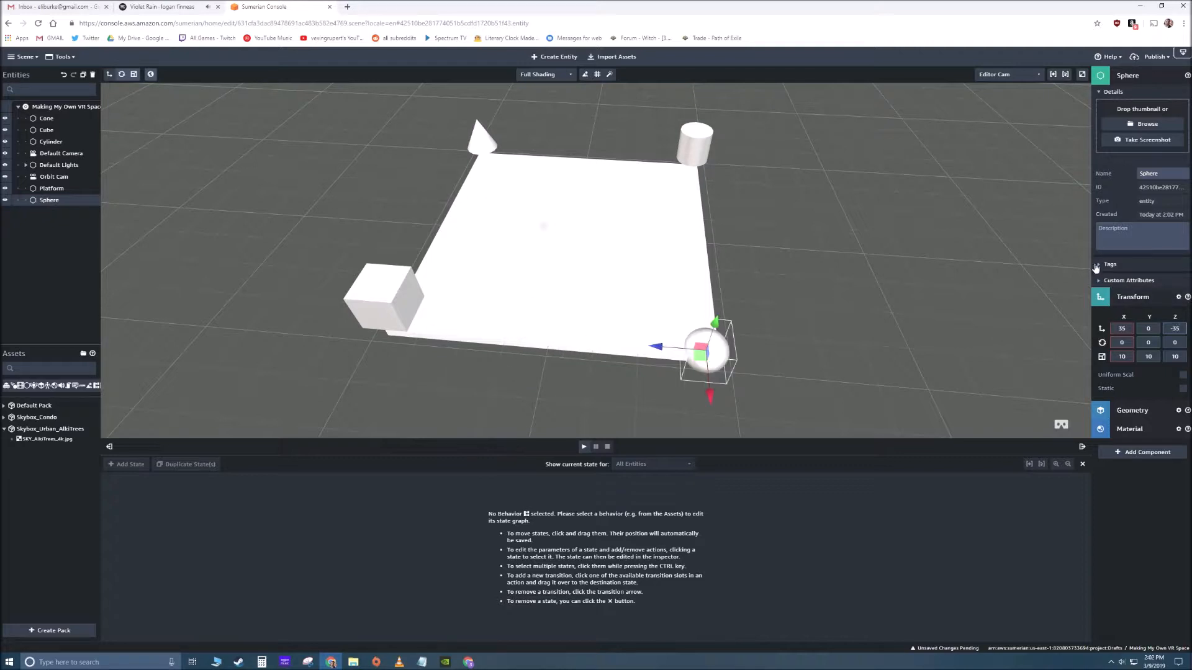
- Set the Sphere's Y position to 10 and deselect it
{"action": "left_click", "coordinate": [1151, 329]}
{"action": "type", "text": "10"}
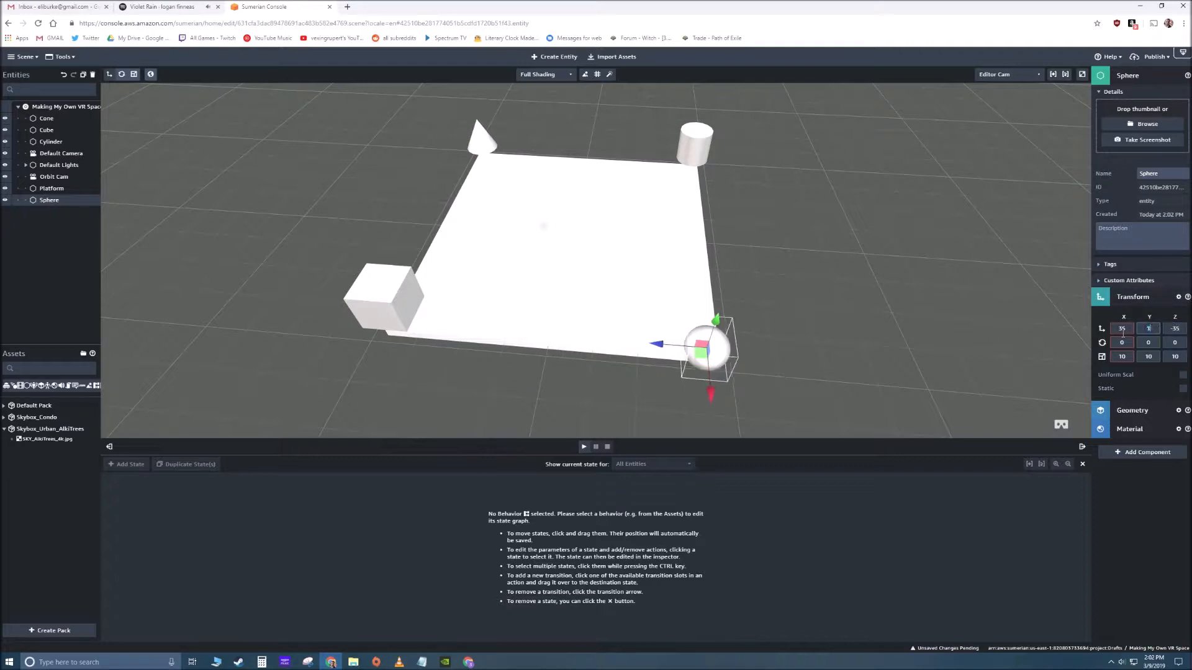
{"action": "left_click", "coordinate": [921, 298]}
- Select the Cylinder, expand its Material component and collapse the Normal, Specular and Emissive groups
{"action": "right_click_drag", "start_coordinate": [782, 355], "coordinate": [659, 314]}
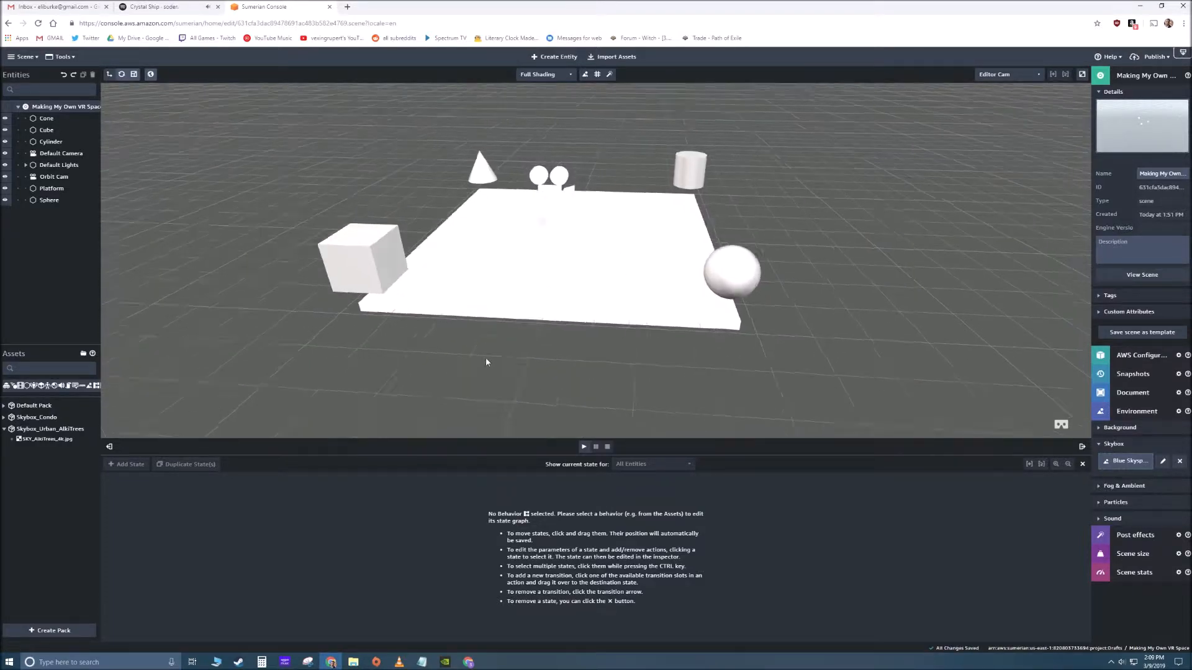
{"action": "right_click_drag", "start_coordinate": [487, 362], "coordinate": [432, 258]}
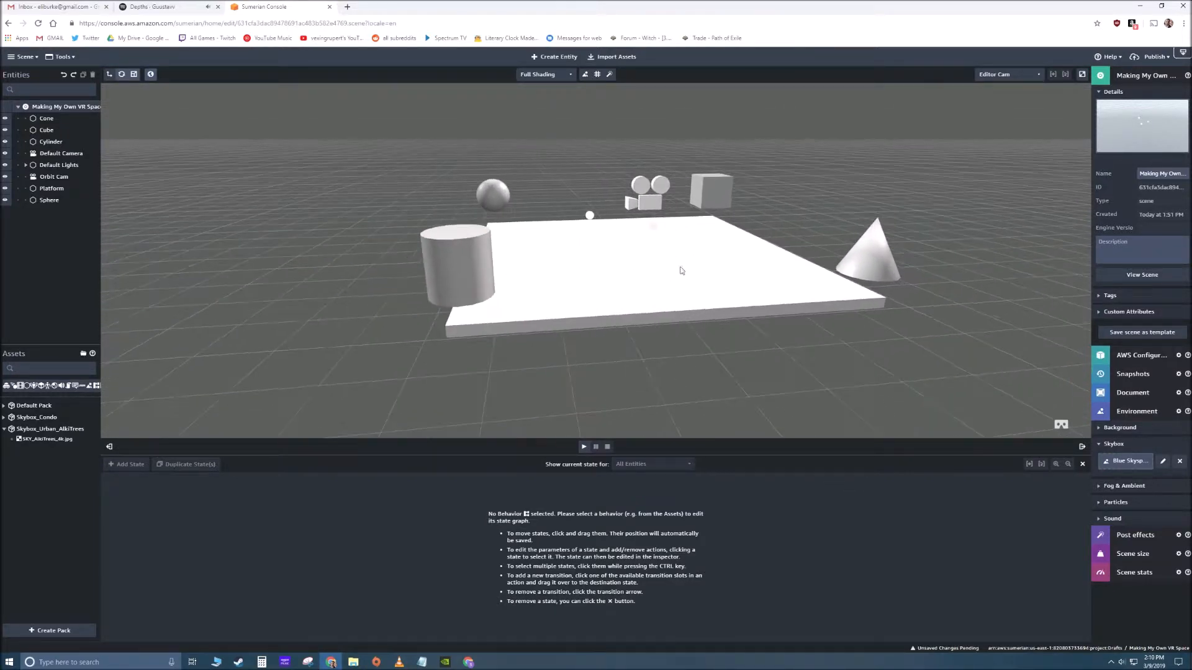
{"action": "left_click", "coordinate": [432, 258]}
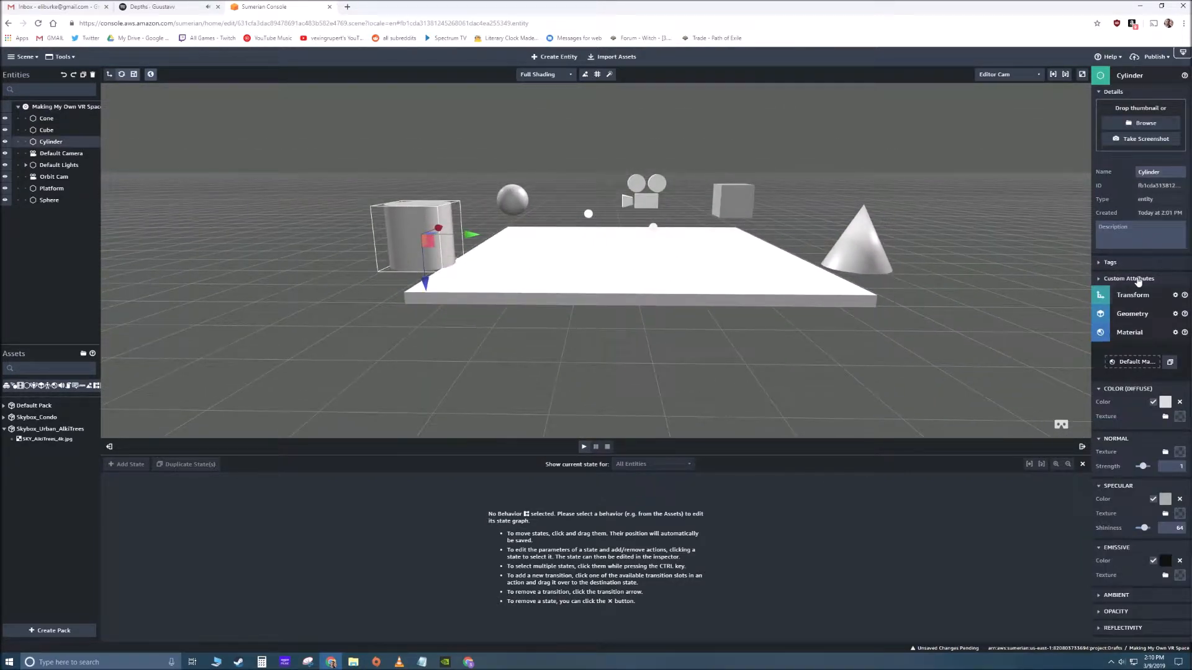
{"action": "left_click", "coordinate": [1123, 337]}
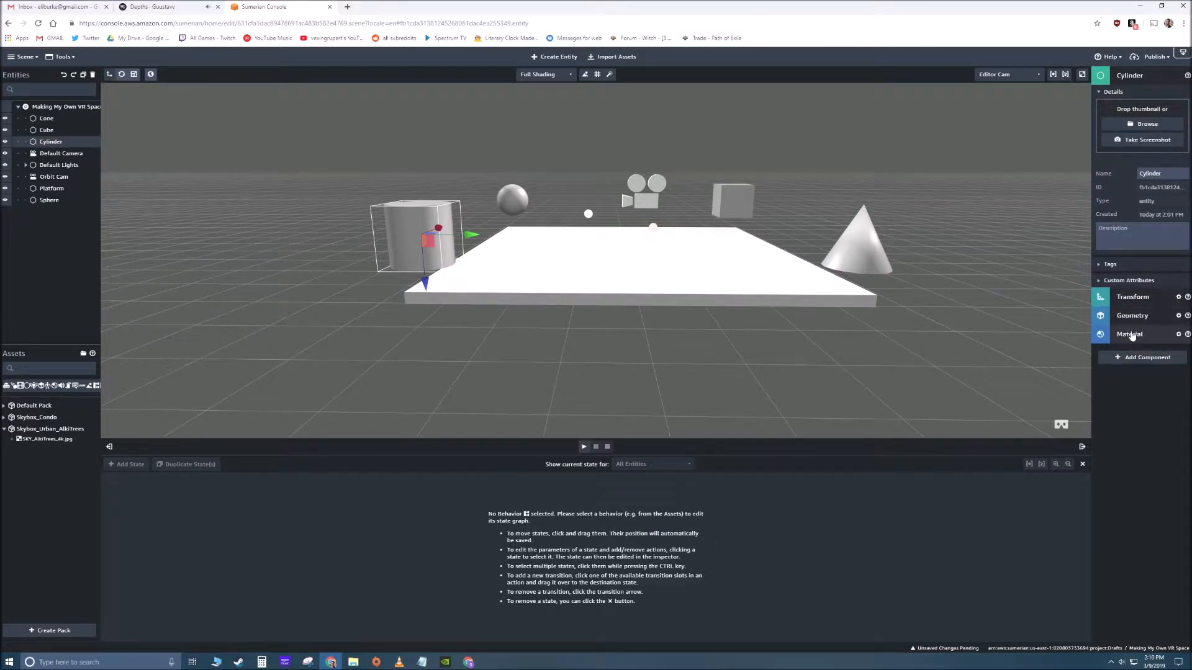
{"action": "left_click", "coordinate": [1133, 338]}
{"action": "scroll", "coordinate": [1150, 419], "scroll_direction": "down", "scroll_amount": 2}
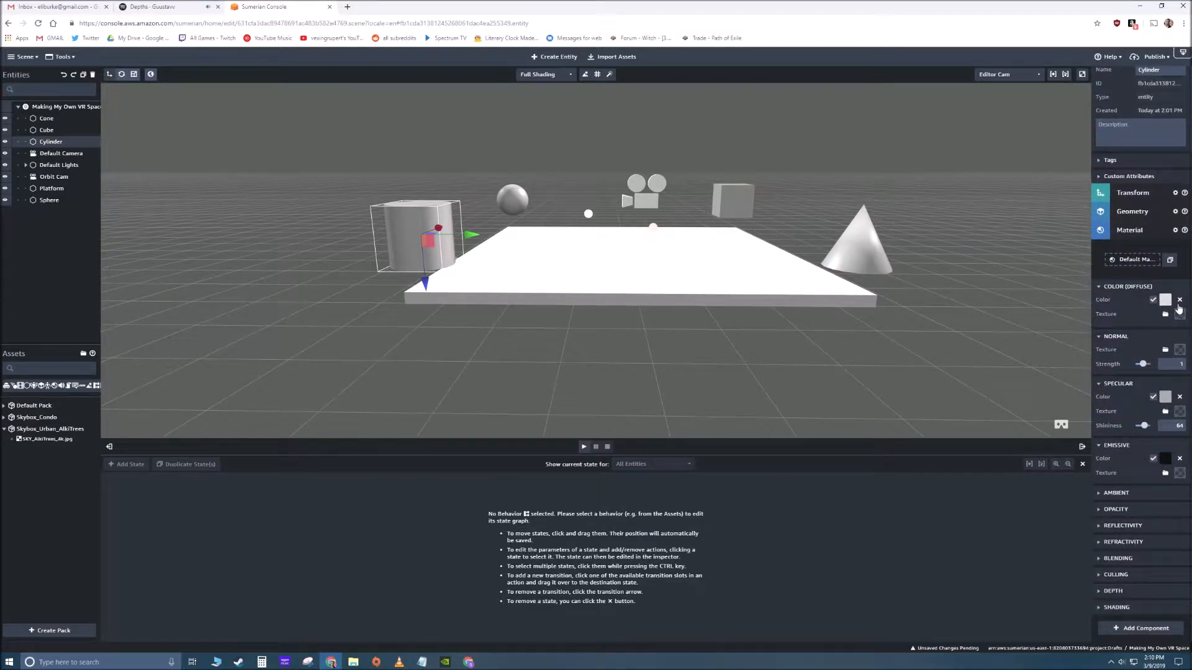
{"action": "left_click", "coordinate": [1126, 336]}
{"action": "left_click", "coordinate": [1126, 384]}
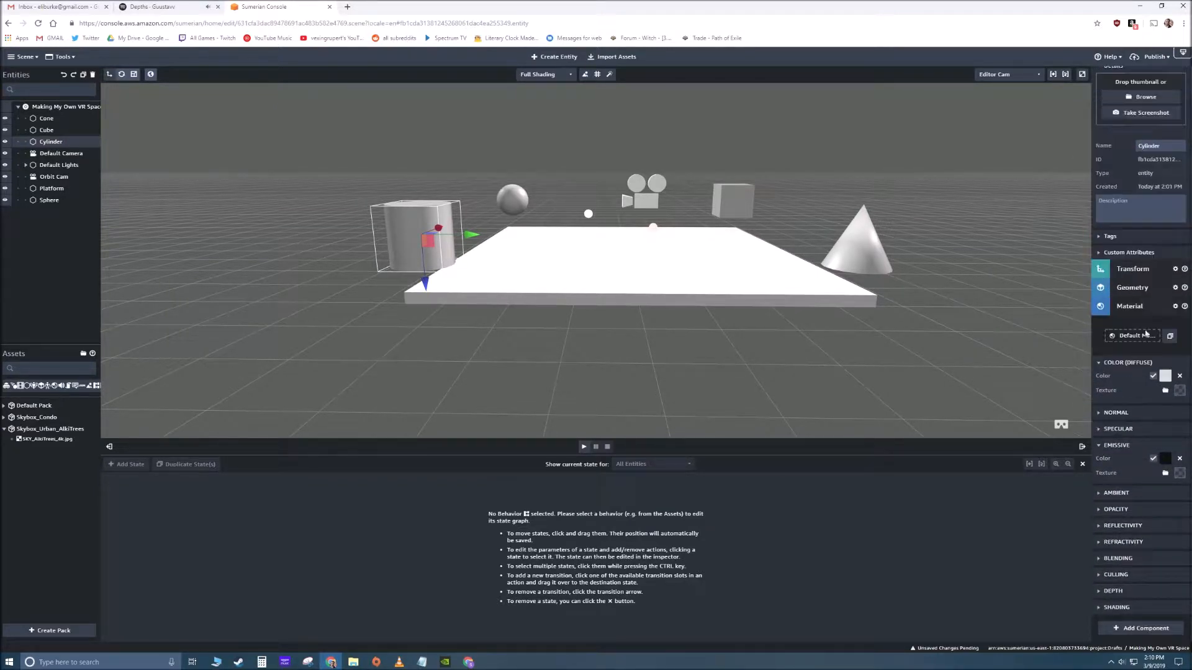
{"action": "left_click", "coordinate": [1132, 447]}
- Set the Cylinder's diffuse color to a fully saturated bright yellow and deselect it
{"action": "left_click", "coordinate": [1169, 405]}
{"action": "left_click_drag", "start_coordinate": [1110, 387], "coordinate": [1164, 353]}
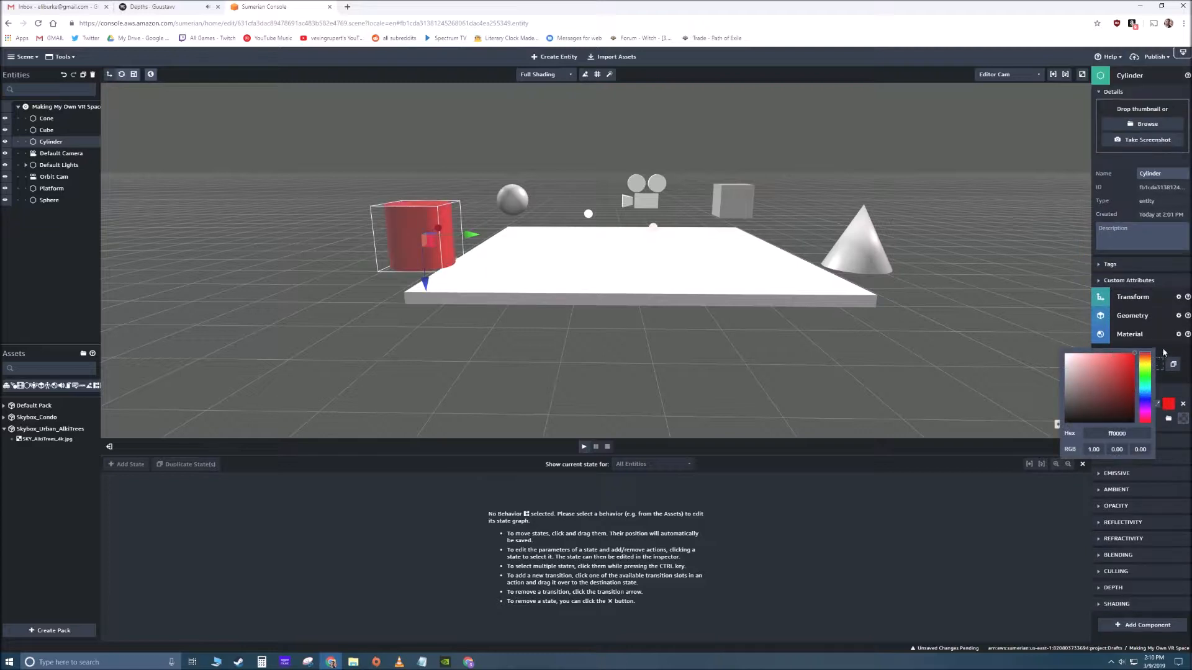
{"action": "left_click", "coordinate": [1144, 365]}
{"action": "left_click_drag", "start_coordinate": [1111, 367], "coordinate": [1135, 353]}
{"action": "left_click", "coordinate": [746, 386]}
{"action": "left_click_drag", "start_coordinate": [487, 362], "coordinate": [777, 378]}
{"action": "left_click", "coordinate": [777, 378]}
- Import the Material Tile asset pack from the Sumerian library into the scene
{"action": "scroll", "coordinate": [662, 380], "scroll_direction": "down", "scroll_amount": 2}
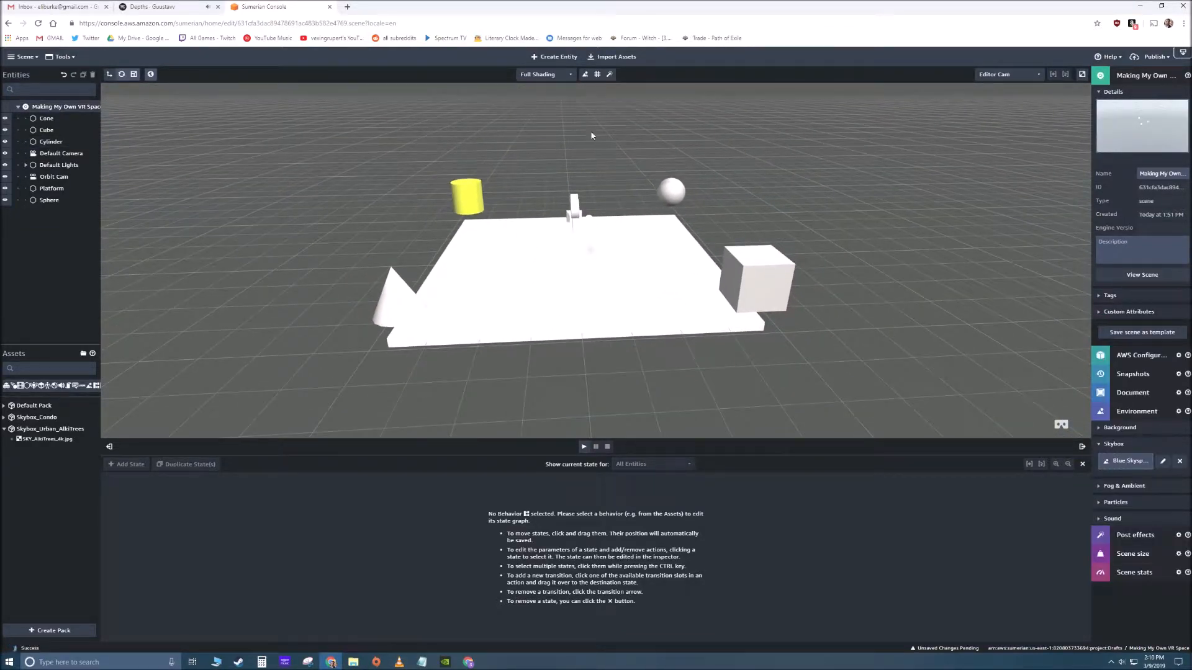
{"action": "left_click", "coordinate": [613, 58]}
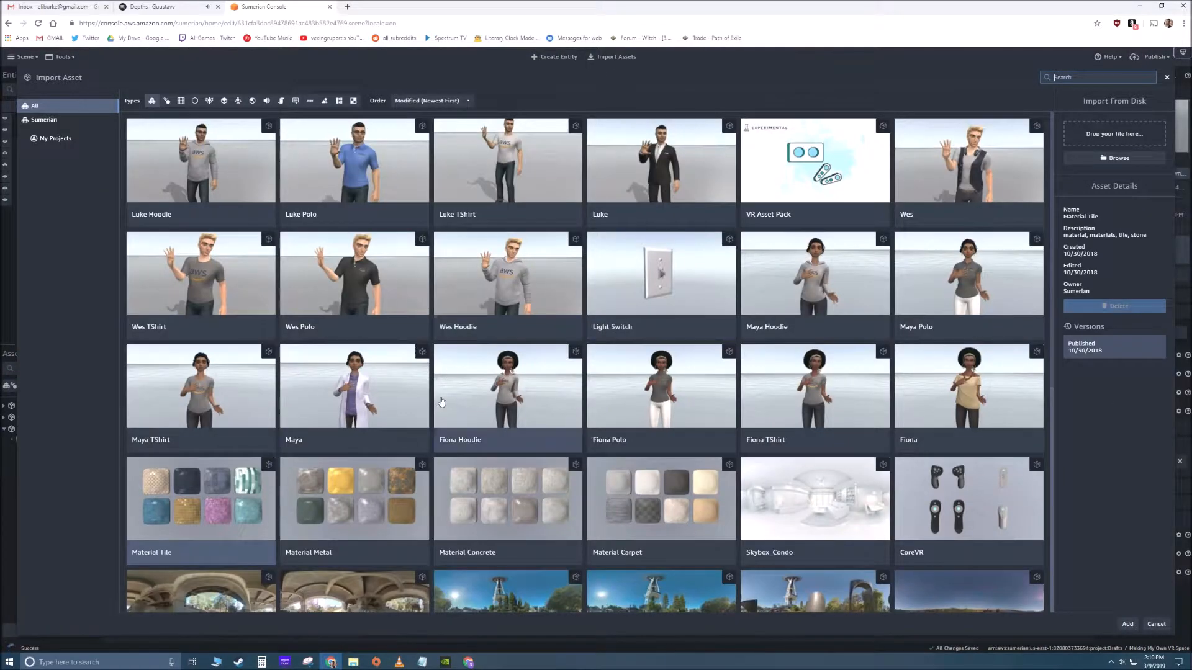
{"action": "scroll", "coordinate": [442, 402], "scroll_direction": "down", "scroll_amount": 4}
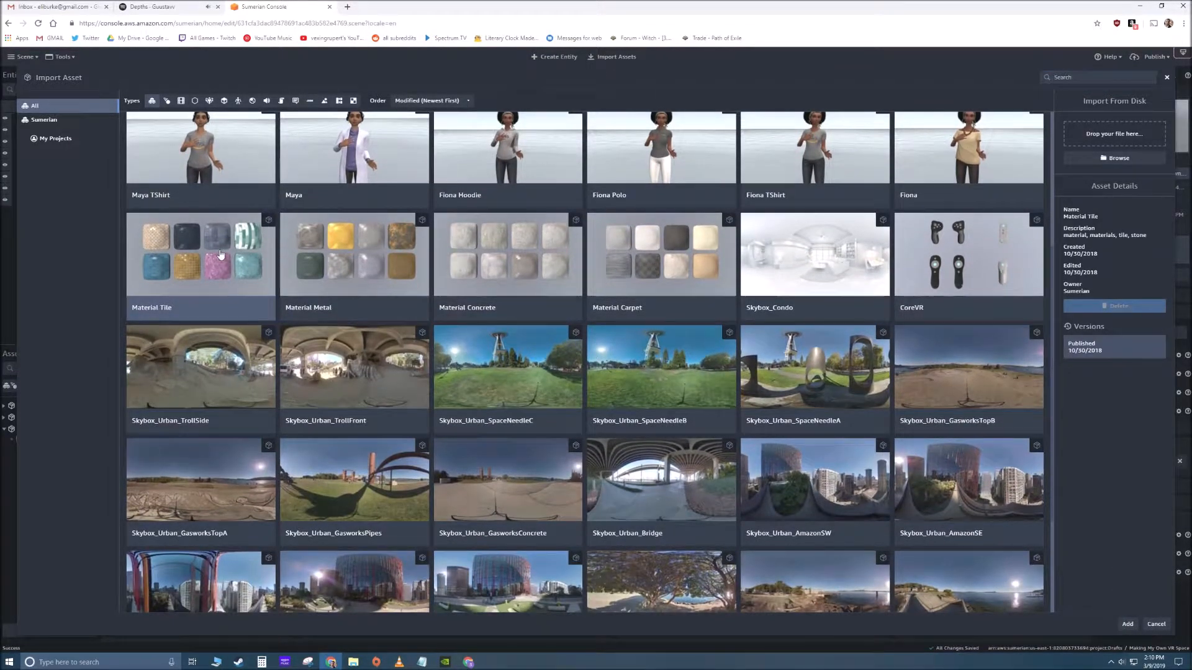
{"action": "double_click", "coordinate": [221, 255]}
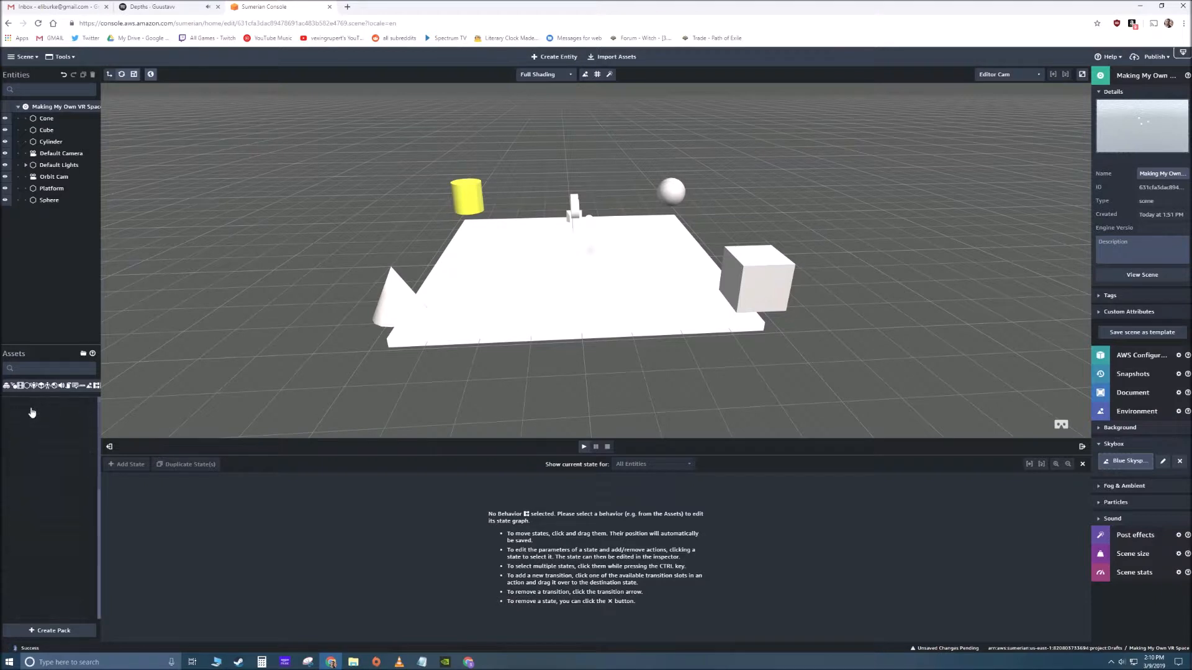
- Apply the Office_GlowSquares_DIFF.jpg image from the Material Tile pack as the Cube's diffuse texture
{"action": "left_click", "coordinate": [733, 286]}
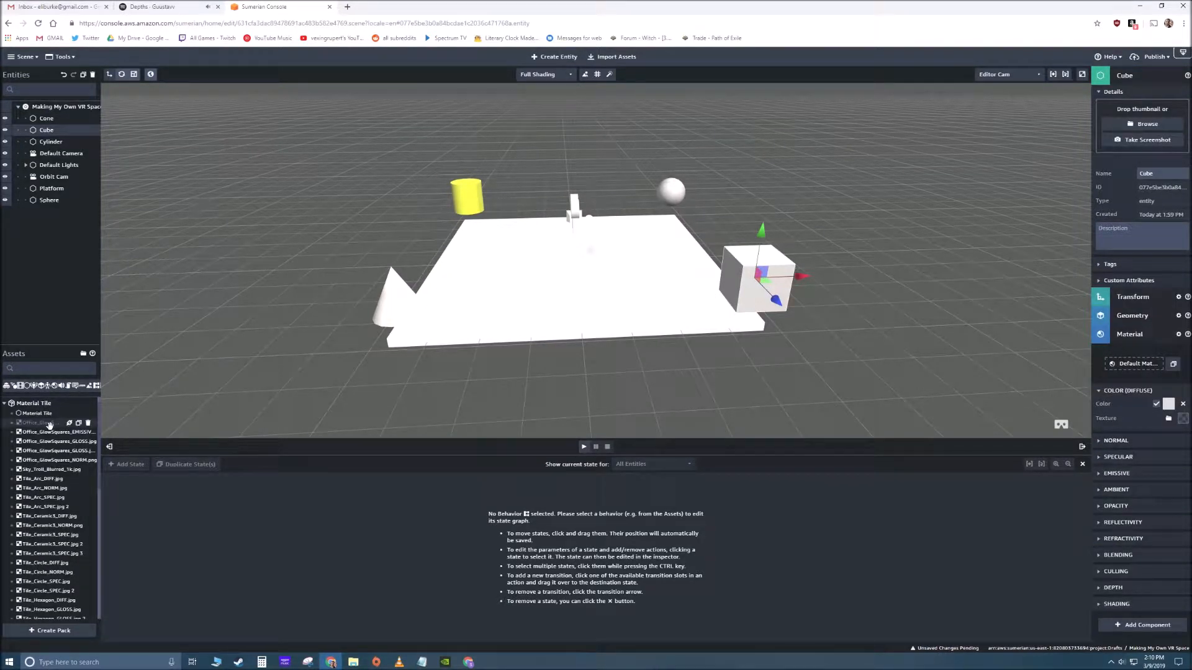
{"action": "left_click_drag", "start_coordinate": [53, 423], "coordinate": [1141, 419]}
{"action": "mouse_move", "coordinate": [806, 370]}
{"action": "left_mouse_down"}
{"action": "mouse_move", "coordinate": [815, 348]}
{"action": "mouse_move", "coordinate": [829, 361]}
{"action": "left_mouse_up"}
- Set the Cube's emissive color to white and apply the Office_GlowSquares emissive image as its emissive texture
{"action": "left_click", "coordinate": [1115, 475]}
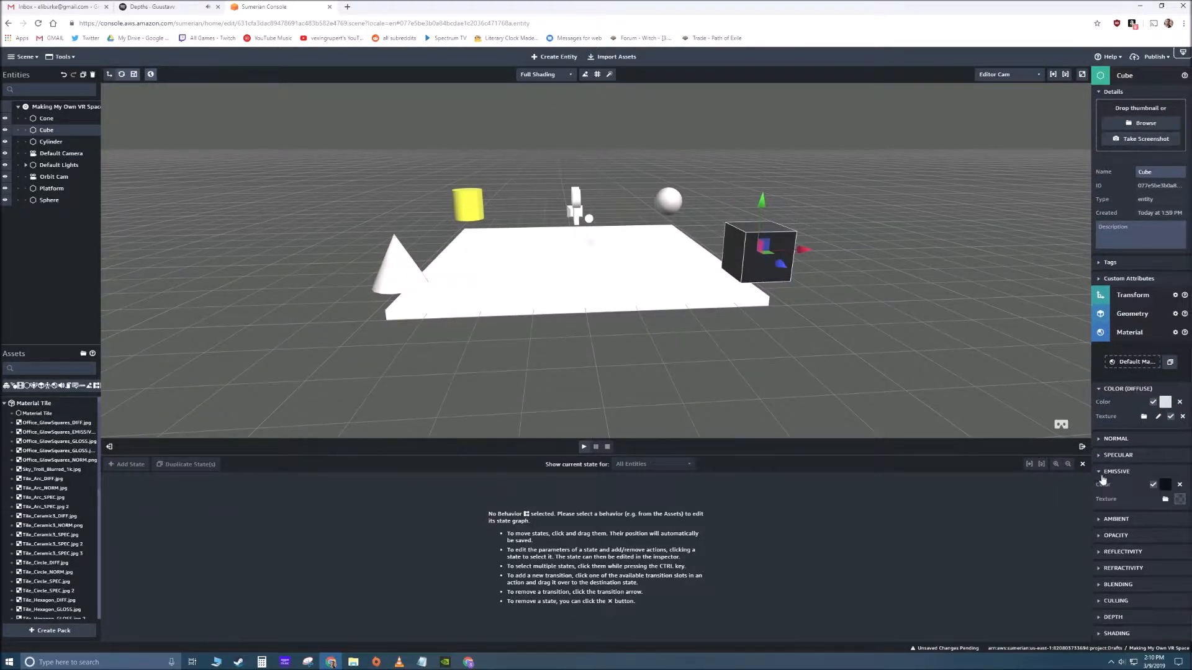
{"action": "left_click", "coordinate": [1164, 485]}
{"action": "left_click_drag", "start_coordinate": [1094, 462], "coordinate": [1060, 435]}
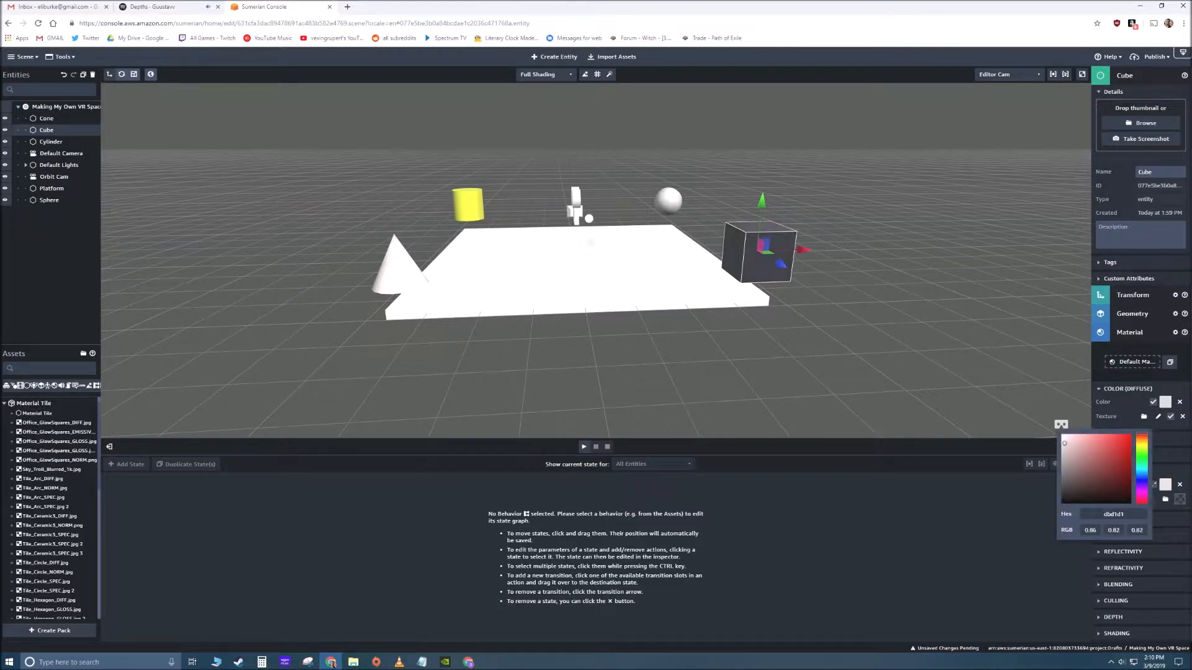
{"action": "left_click", "coordinate": [1000, 423]}
{"action": "left_click_drag", "start_coordinate": [936, 396], "coordinate": [881, 389]}
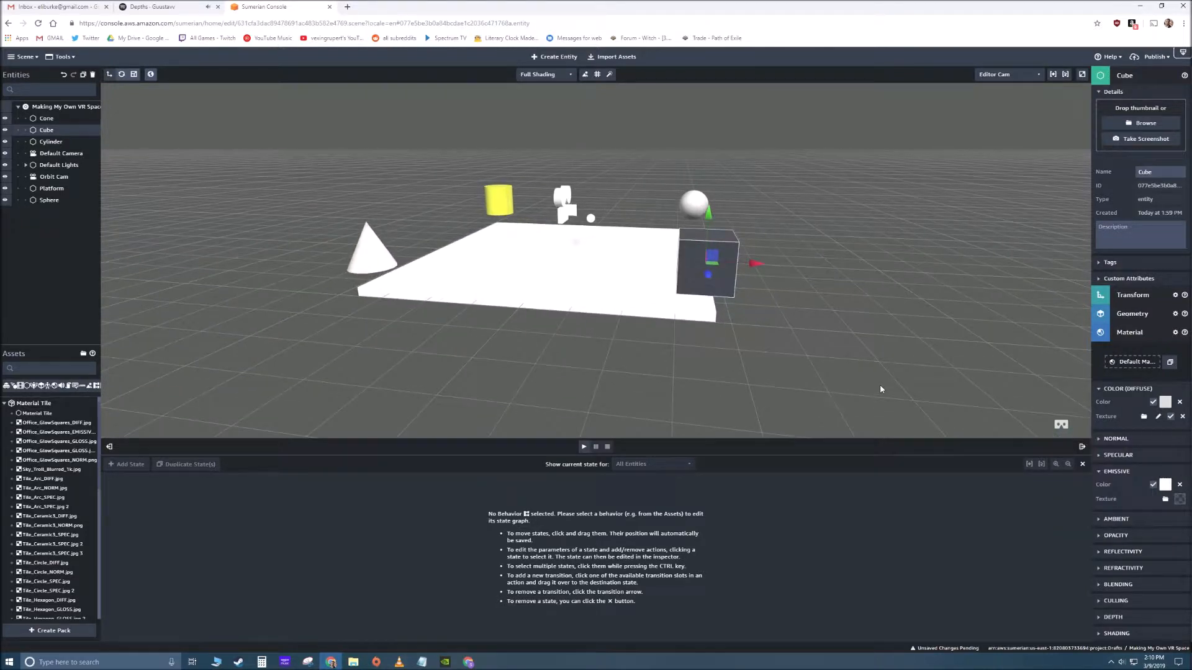
{"action": "left_click_drag", "start_coordinate": [44, 432], "coordinate": [1131, 492]}
- Examine the glowing squares texture on the Cube's faces from close up and from a distance
{"action": "left_click_drag", "start_coordinate": [731, 412], "coordinate": [786, 285]}
{"action": "scroll", "coordinate": [807, 322], "scroll_direction": "up", "scroll_amount": 3}
{"action": "left_click_drag", "start_coordinate": [827, 362], "coordinate": [790, 338]}
{"action": "scroll", "coordinate": [683, 292], "scroll_direction": "up", "scroll_amount": 4}
{"action": "left_click_drag", "start_coordinate": [478, 229], "coordinate": [518, 247]}
{"action": "scroll", "coordinate": [539, 283], "scroll_direction": "down", "scroll_amount": 3}
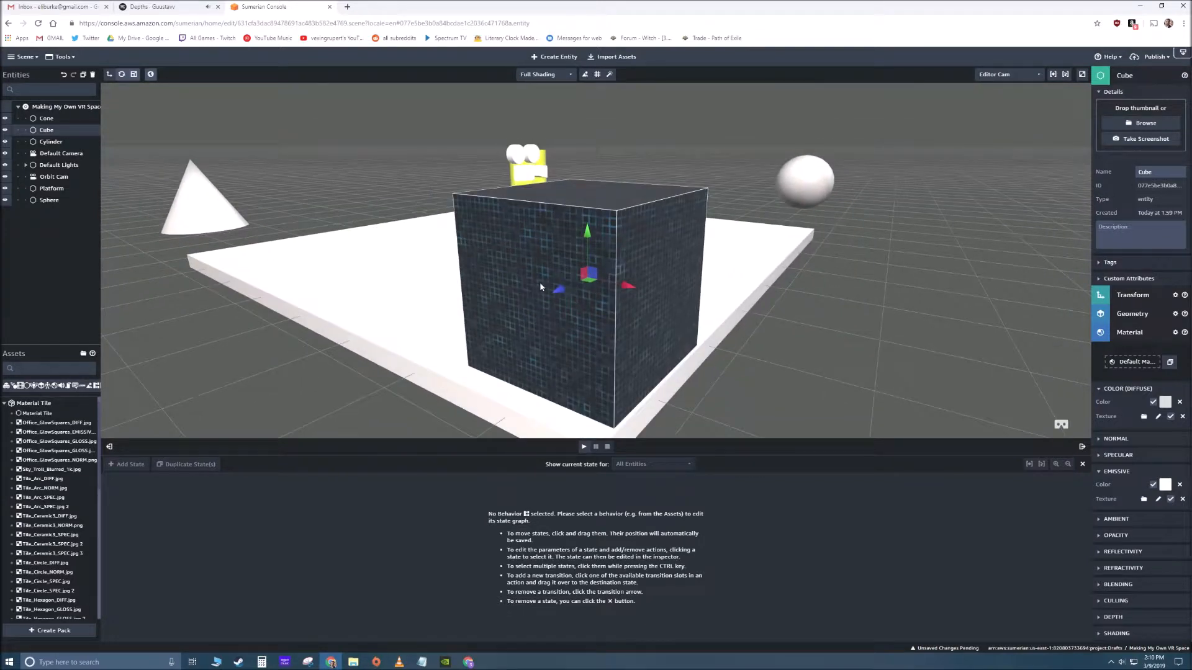
{"action": "scroll", "coordinate": [544, 285], "scroll_direction": "down", "scroll_amount": 2}
{"action": "left_click_drag", "start_coordinate": [442, 300], "coordinate": [492, 306]}
{"action": "left_click_drag", "start_coordinate": [491, 306], "coordinate": [560, 310]}
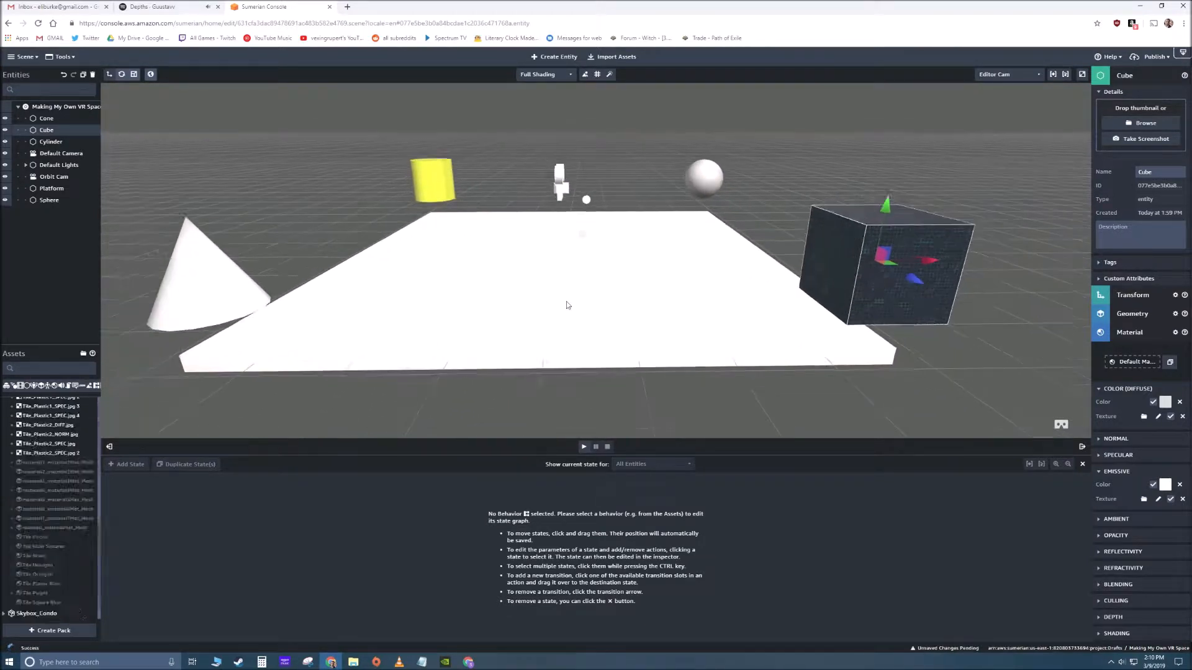
{"action": "scroll", "coordinate": [566, 305], "scroll_direction": "down", "scroll_amount": 2}
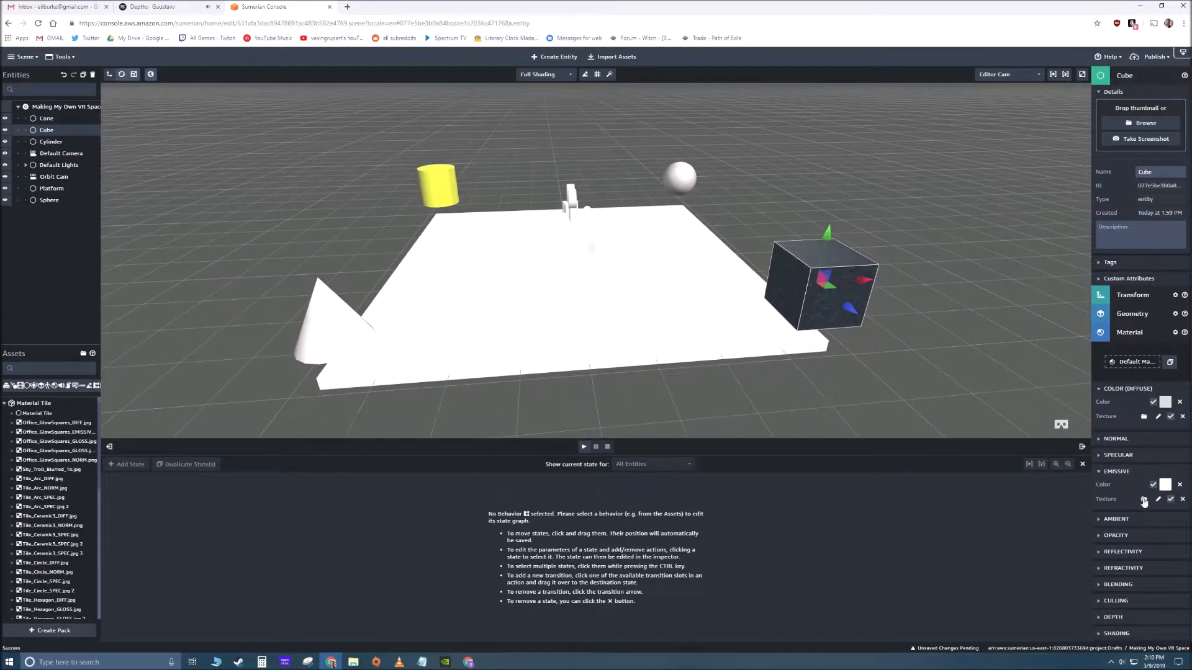
- Remove the emissive and diffuse textures from the Cube, return its emissive color to black, and deselect it
{"action": "left_click", "coordinate": [1183, 501]}
{"action": "left_click", "coordinate": [1165, 484]}
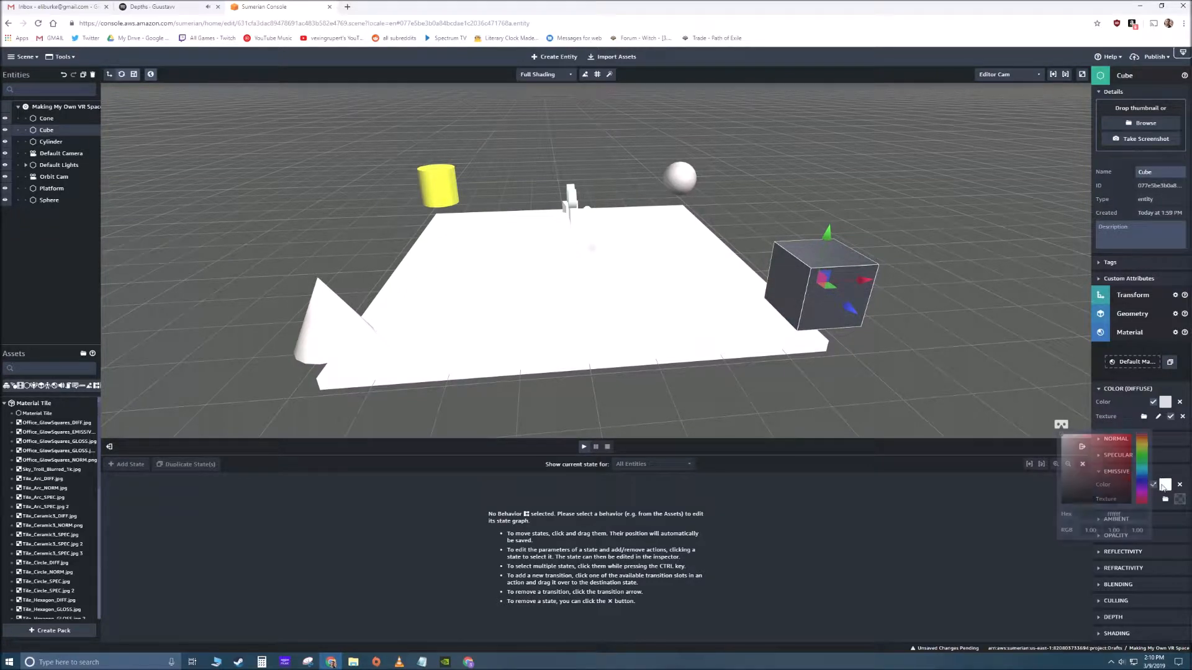
{"action": "left_click_drag", "start_coordinate": [1067, 462], "coordinate": [1049, 514]}
{"action": "left_click", "coordinate": [1006, 409]}
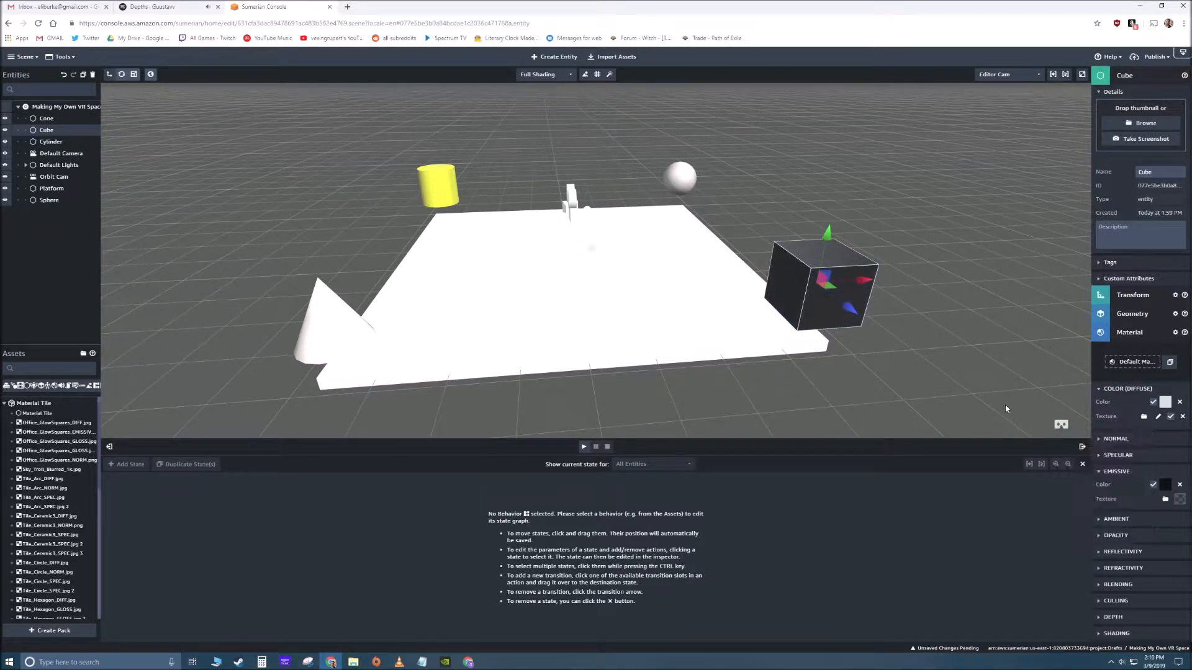
{"action": "left_click", "coordinate": [1182, 417]}
{"action": "left_click_drag", "start_coordinate": [917, 377], "coordinate": [818, 367]}
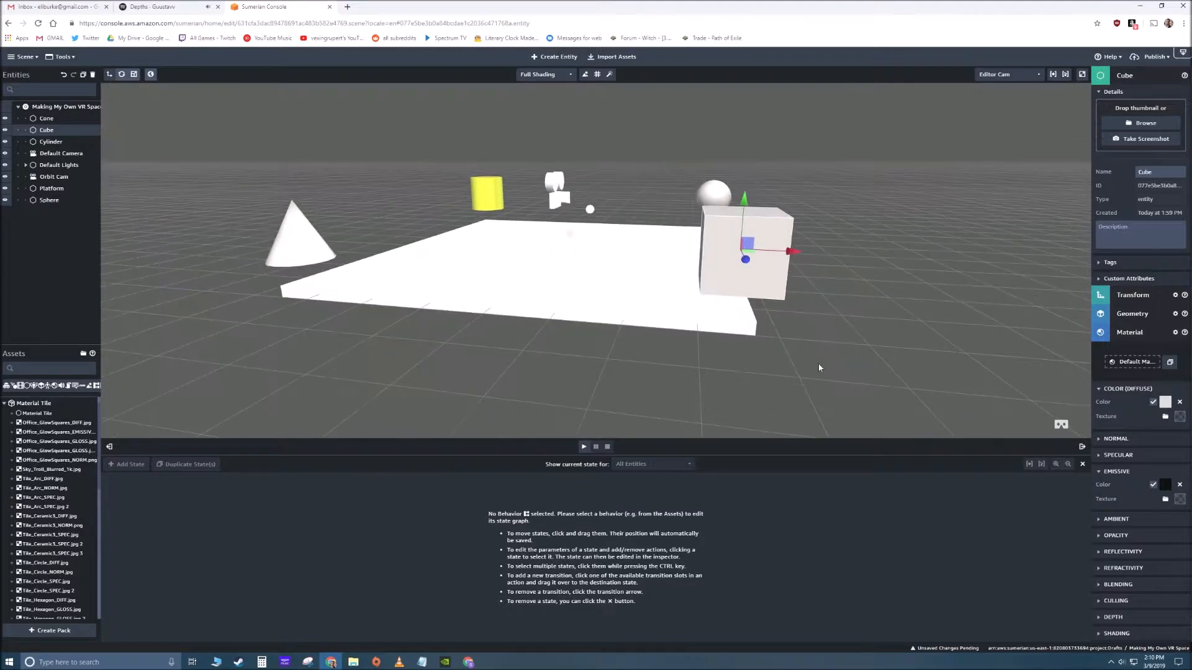
{"action": "left_click", "coordinate": [470, 379]}
- Set the Cube's diffuse color to a saturated blue with RGB 0.00, 0.10, 0.98 and deselect it
{"action": "left_click_drag", "start_coordinate": [446, 378], "coordinate": [746, 299]}
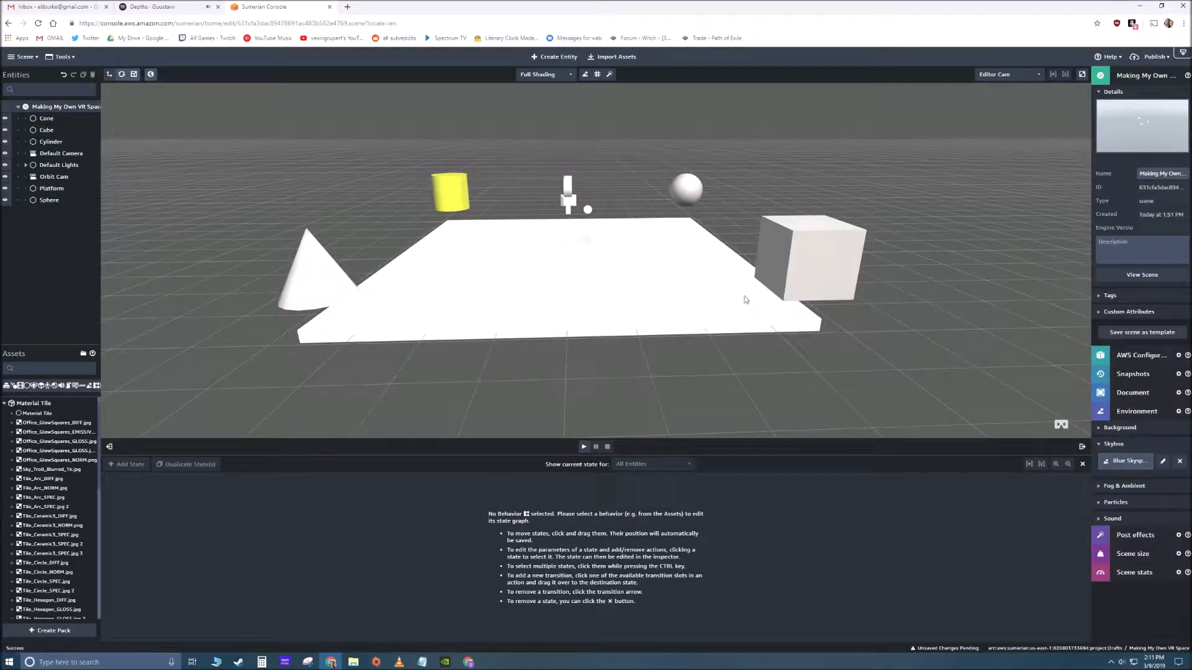
{"action": "left_click", "coordinate": [812, 257]}
{"action": "left_click", "coordinate": [1165, 403]}
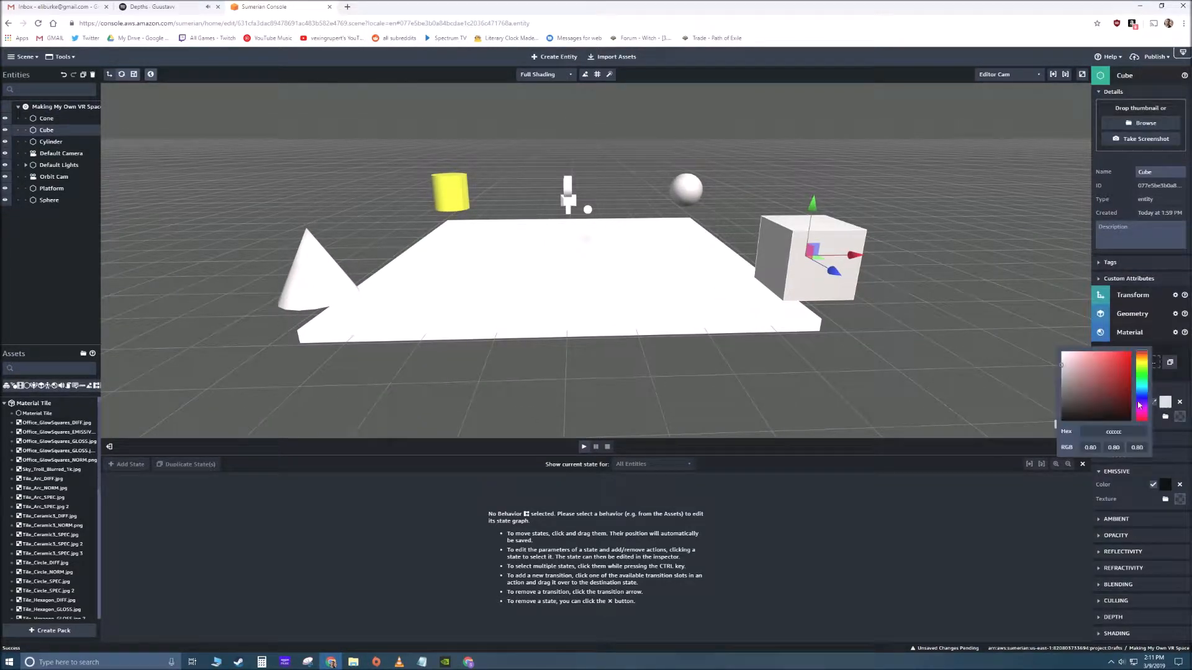
{"action": "left_click_drag", "start_coordinate": [1098, 375], "coordinate": [1131, 351]}
{"action": "left_click_drag", "start_coordinate": [1147, 396], "coordinate": [1143, 385]}
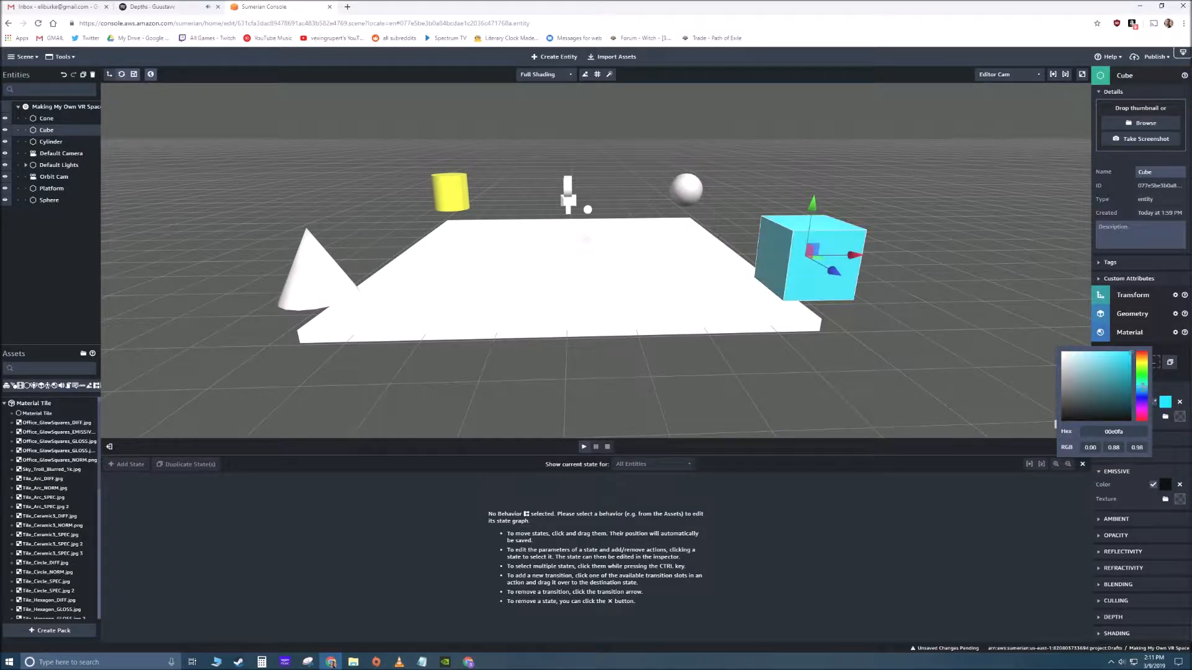
{"action": "left_click", "coordinate": [1144, 401]}
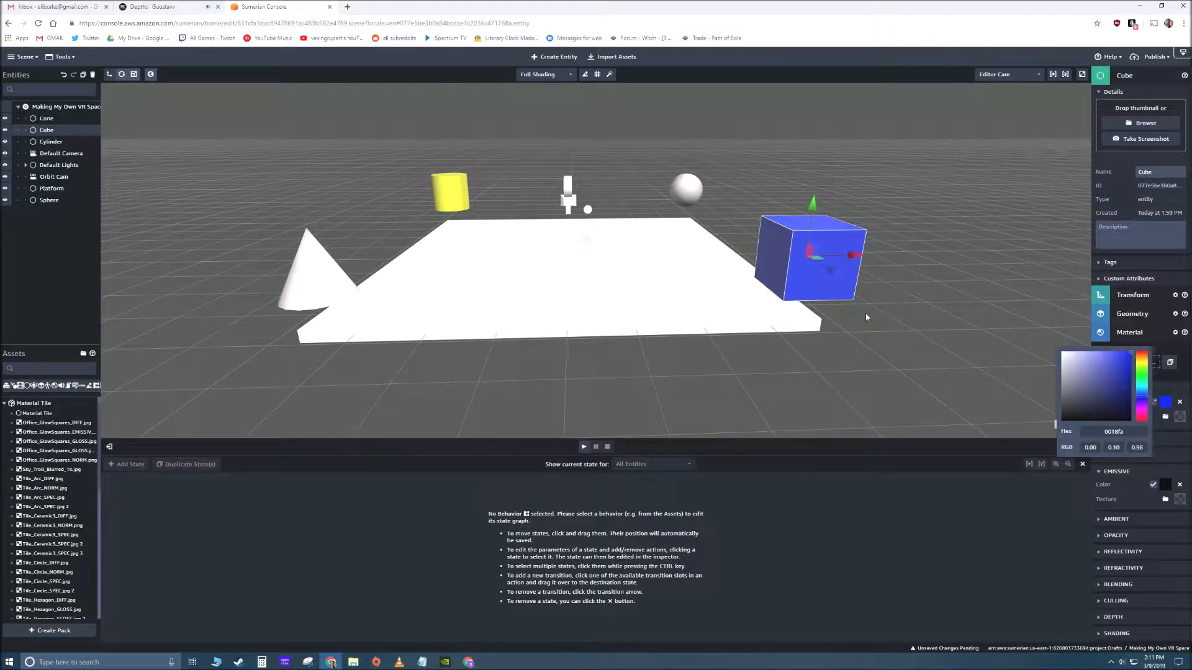
{"action": "right_click_drag", "start_coordinate": [759, 336], "coordinate": [919, 355]}
{"action": "left_click", "coordinate": [920, 359]}
- Set the Cone's diffuse color to a fully saturated bright magenta
{"action": "left_click", "coordinate": [884, 273]}
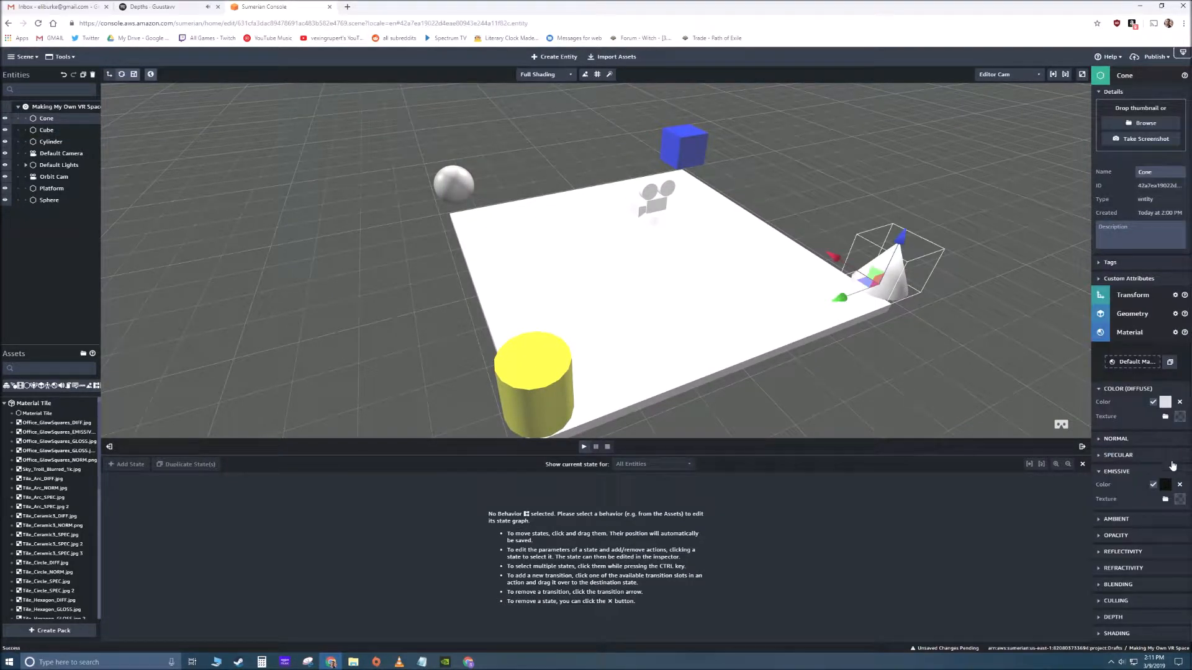
{"action": "left_click", "coordinate": [1165, 402]}
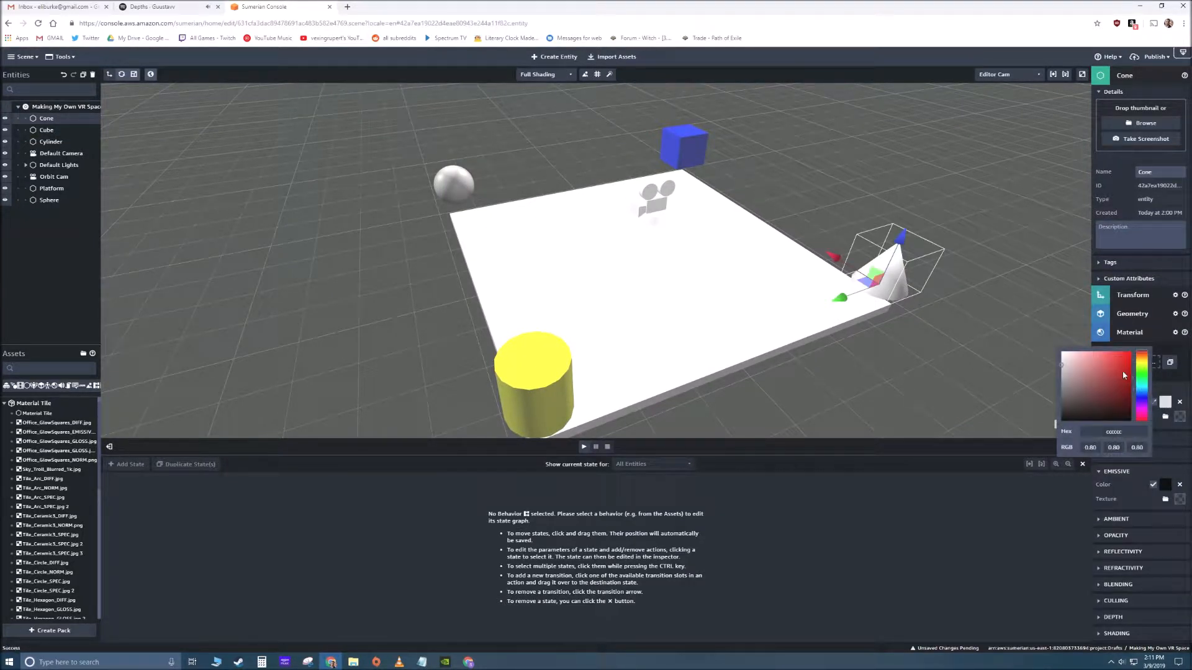
{"action": "left_click_drag", "start_coordinate": [1145, 378], "coordinate": [1142, 411]}
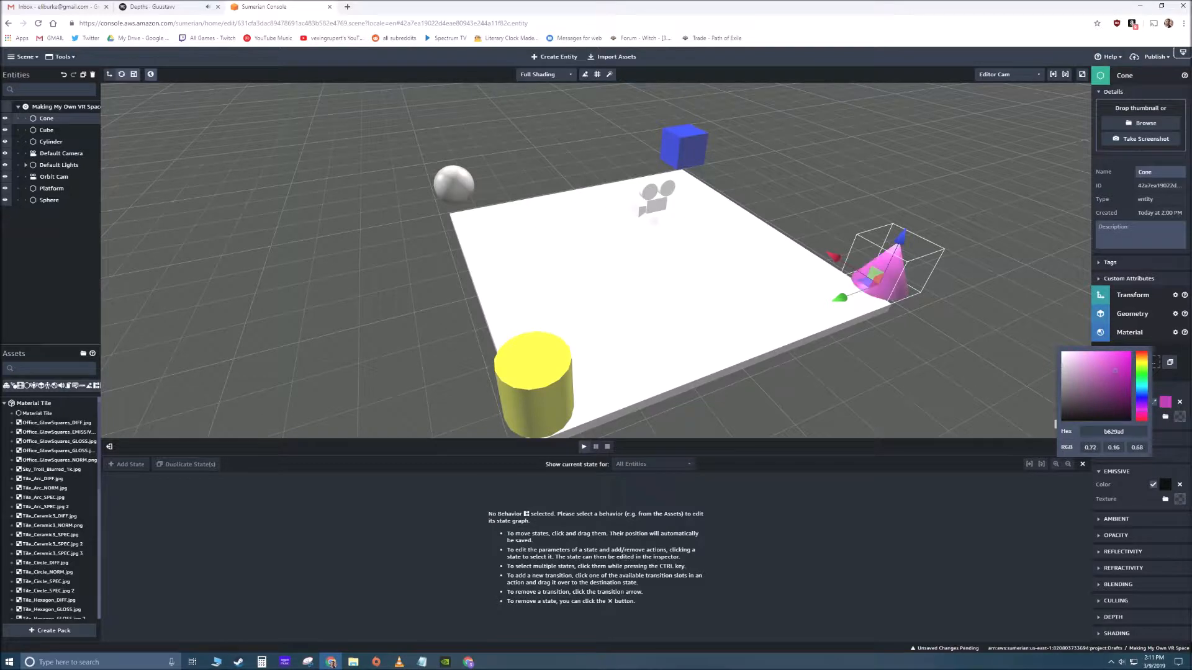
- Set the Sphere's diffuse color to a bright green and deselect it
{"action": "right_click_drag", "start_coordinate": [450, 345], "coordinate": [577, 329]}
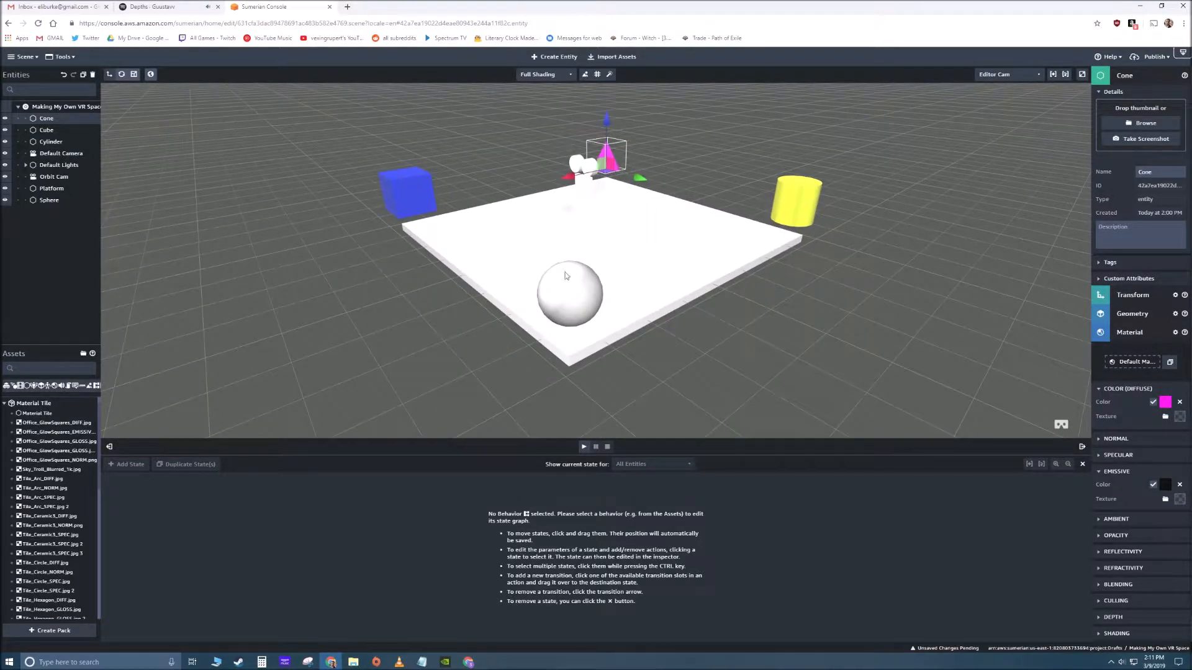
{"action": "left_click", "coordinate": [579, 301]}
{"action": "left_click", "coordinate": [1165, 401]}
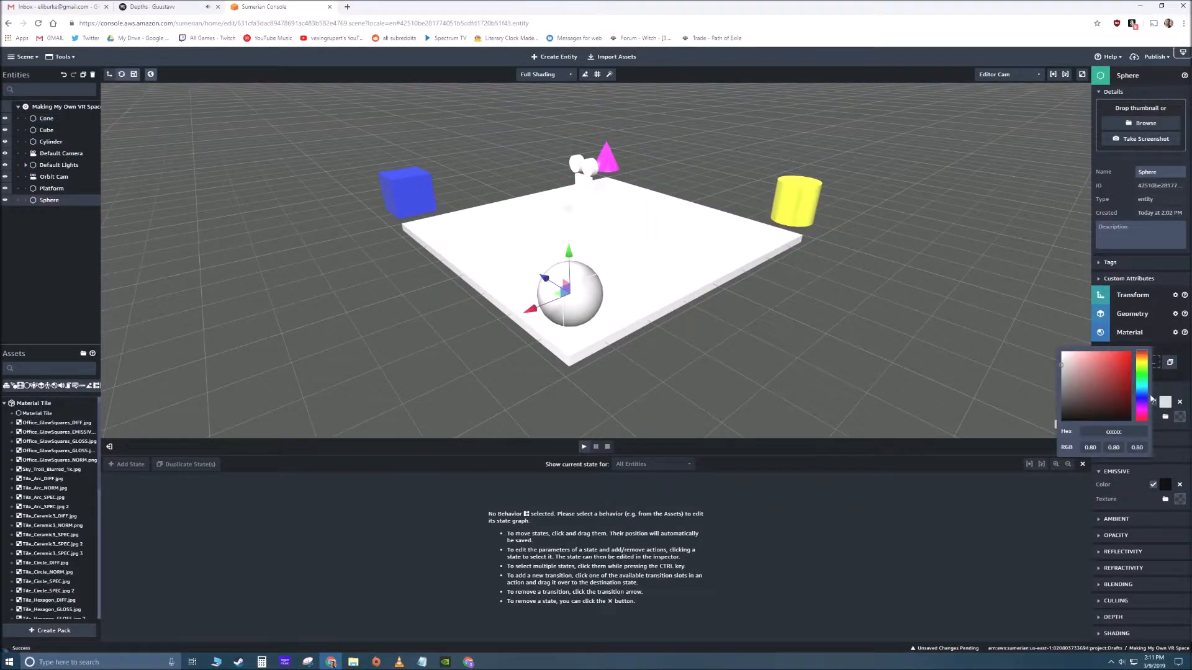
{"action": "left_click_drag", "start_coordinate": [1121, 374], "coordinate": [1130, 351]}
{"action": "right_click_drag", "start_coordinate": [830, 373], "coordinate": [493, 334]}
{"action": "left_click", "coordinate": [731, 333]}
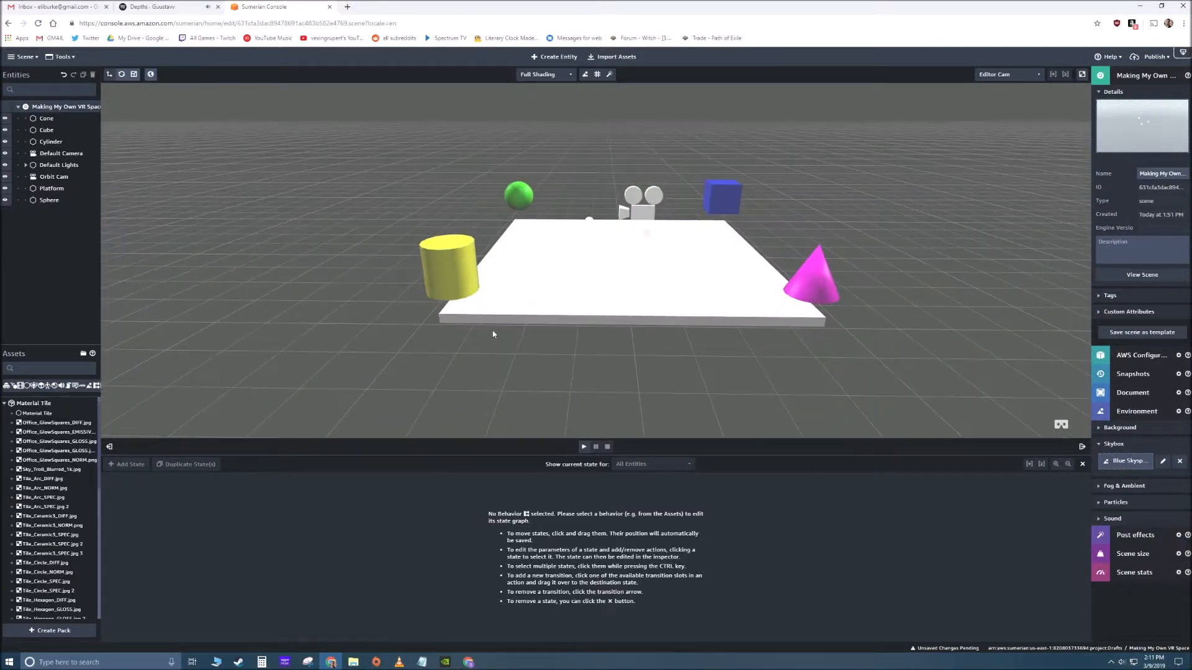
- Check the Orbit Cam's preview of the scene and its Camera component settings, and deselect it
{"action": "left_click", "coordinate": [647, 212]}
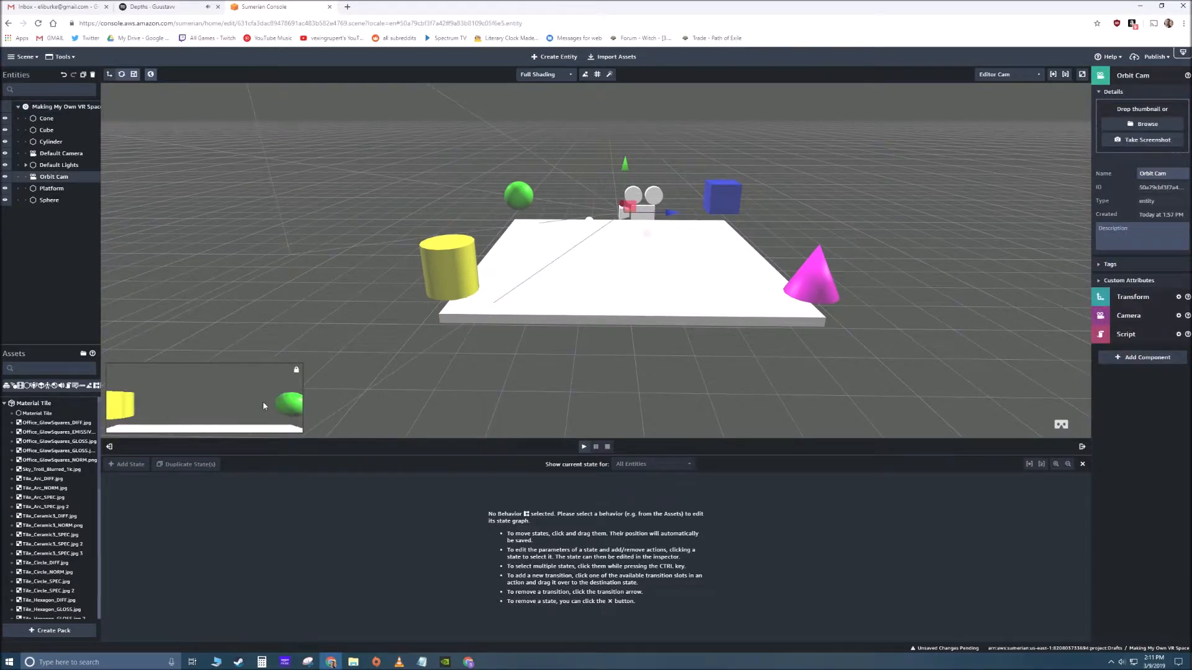
{"action": "right_click_drag", "start_coordinate": [668, 368], "coordinate": [767, 353]}
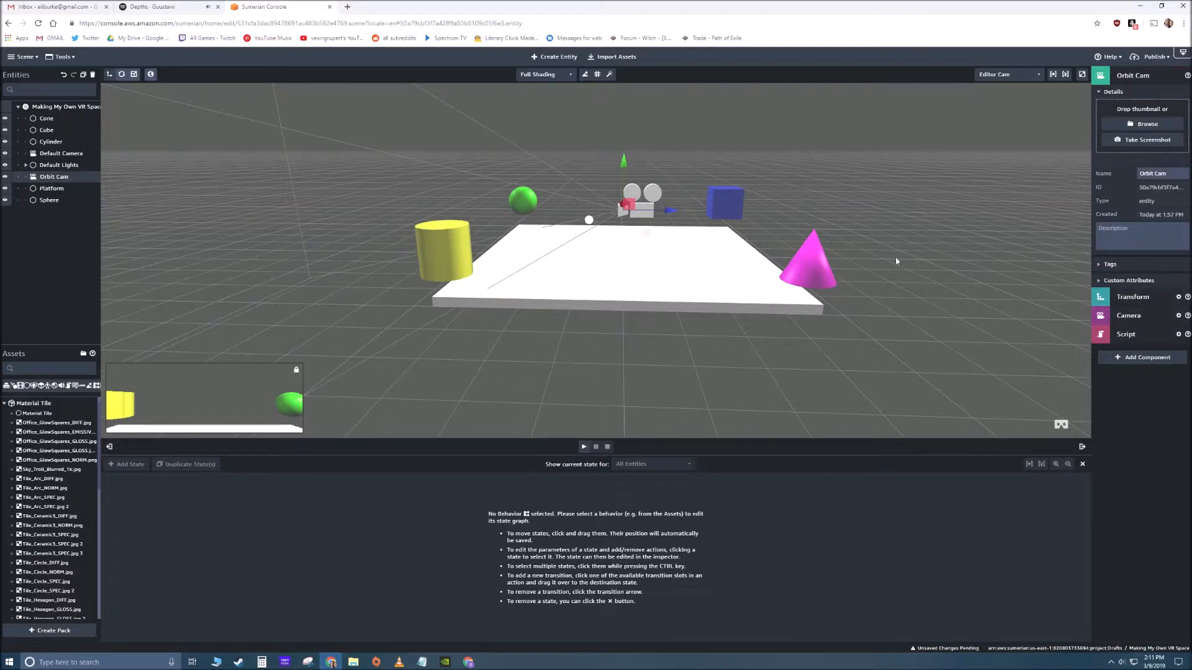
{"action": "left_click", "coordinate": [1140, 318]}
{"action": "left_click_drag", "start_coordinate": [960, 428], "coordinate": [915, 387]}
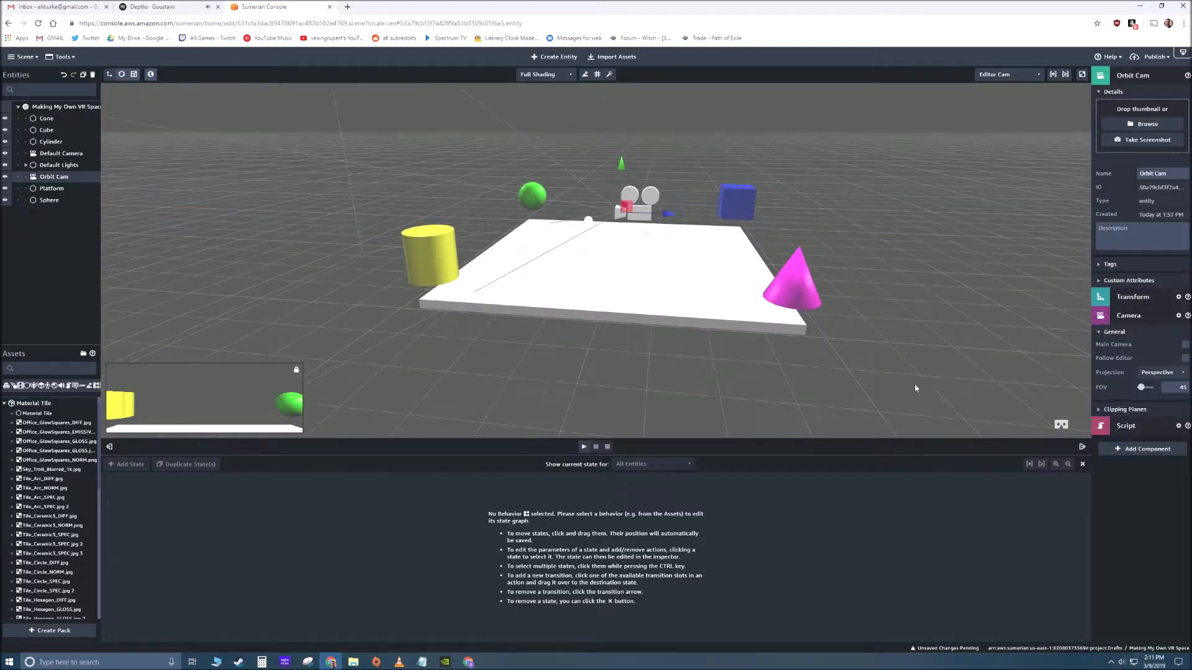
{"action": "left_click", "coordinate": [737, 391]}
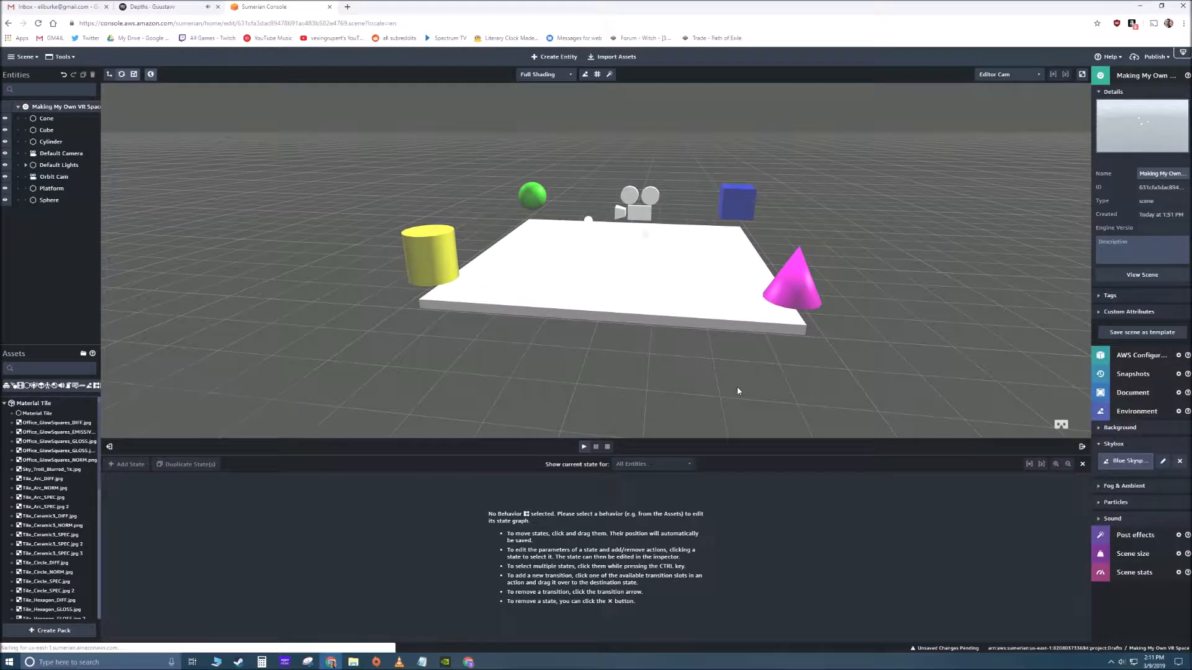
{"action": "left_click_drag", "start_coordinate": [658, 399], "coordinate": [606, 425]}
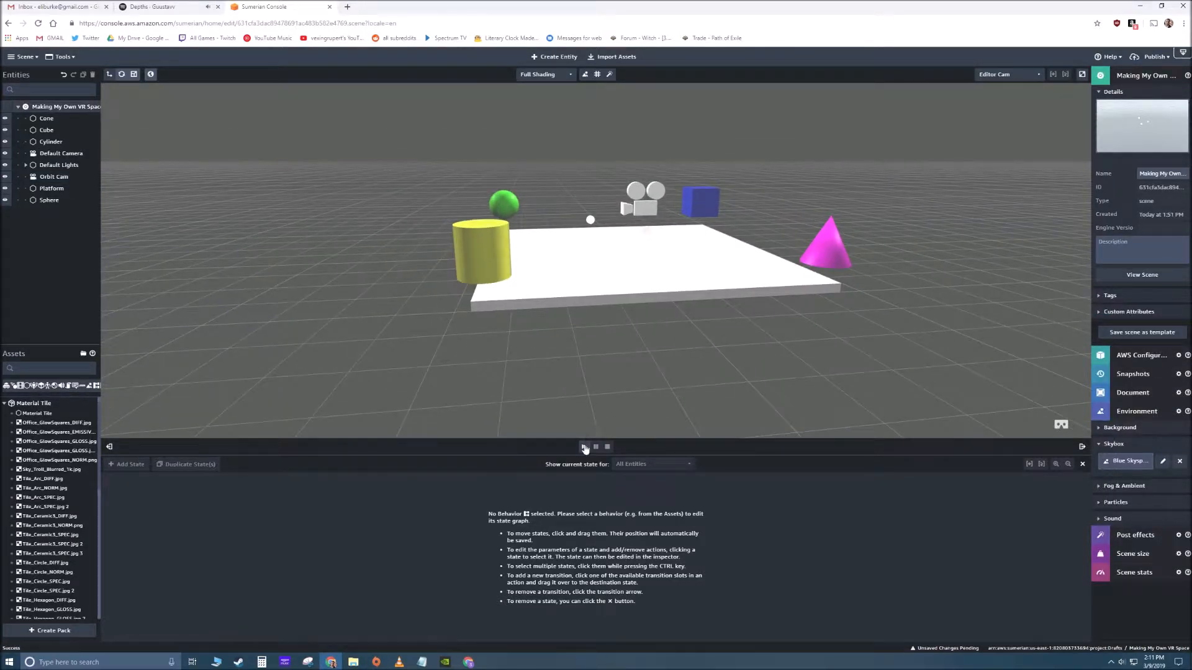
- Play the scene, look around the Platform through the Orbit Cam, and stop playback
{"action": "left_click", "coordinate": [584, 447]}
{"action": "left_click_drag", "start_coordinate": [609, 315], "coordinate": [1042, 326]}
{"action": "left_click_drag", "start_coordinate": [572, 316], "coordinate": [874, 336]}
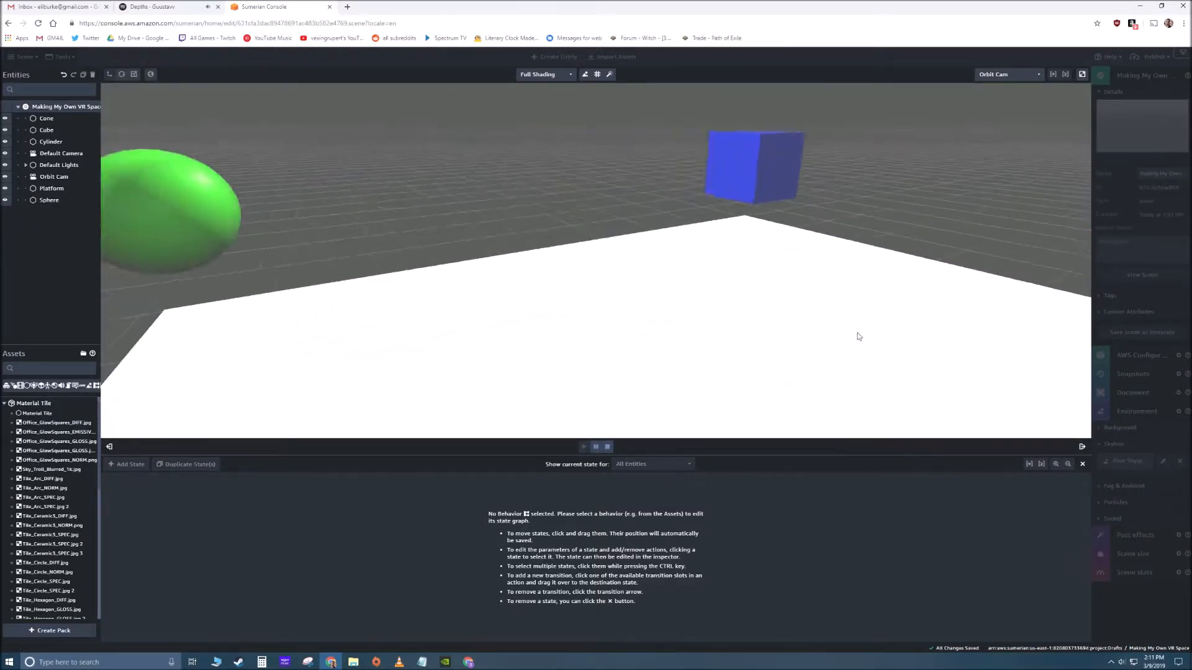
{"action": "left_click", "coordinate": [608, 446]}
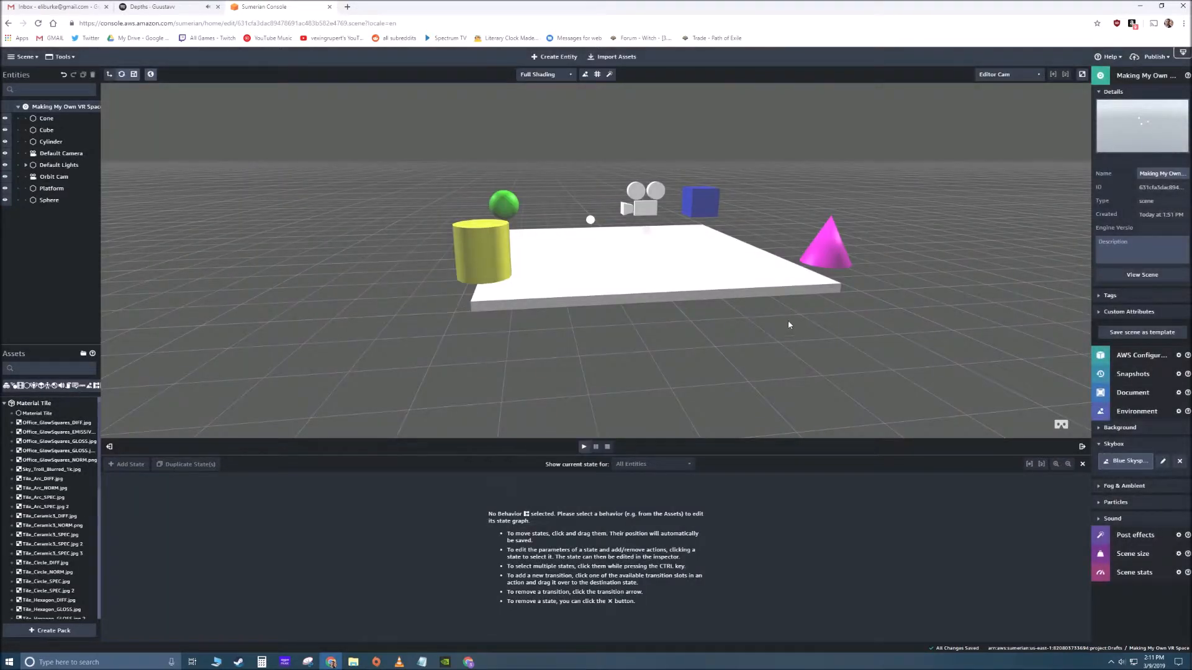
- Set the Orbit Cam's Y position to 25, shift it along Z to about 2.5, and deselect it
{"action": "left_click", "coordinate": [639, 205]}
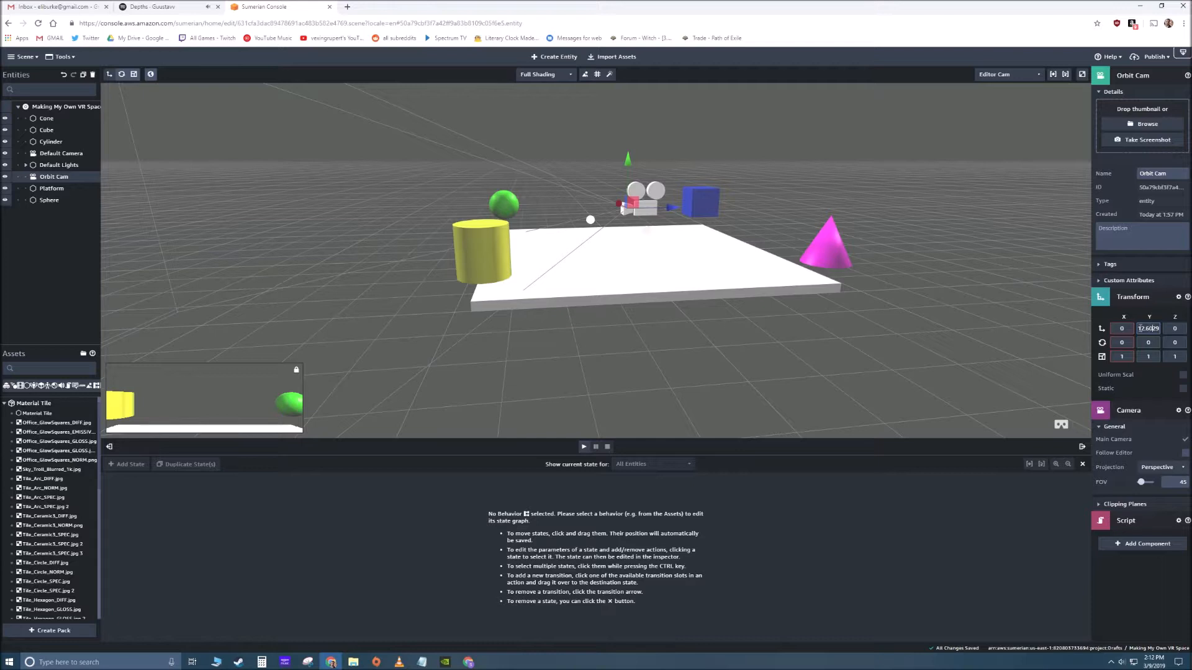
{"action": "left_click", "coordinate": [1154, 328]}
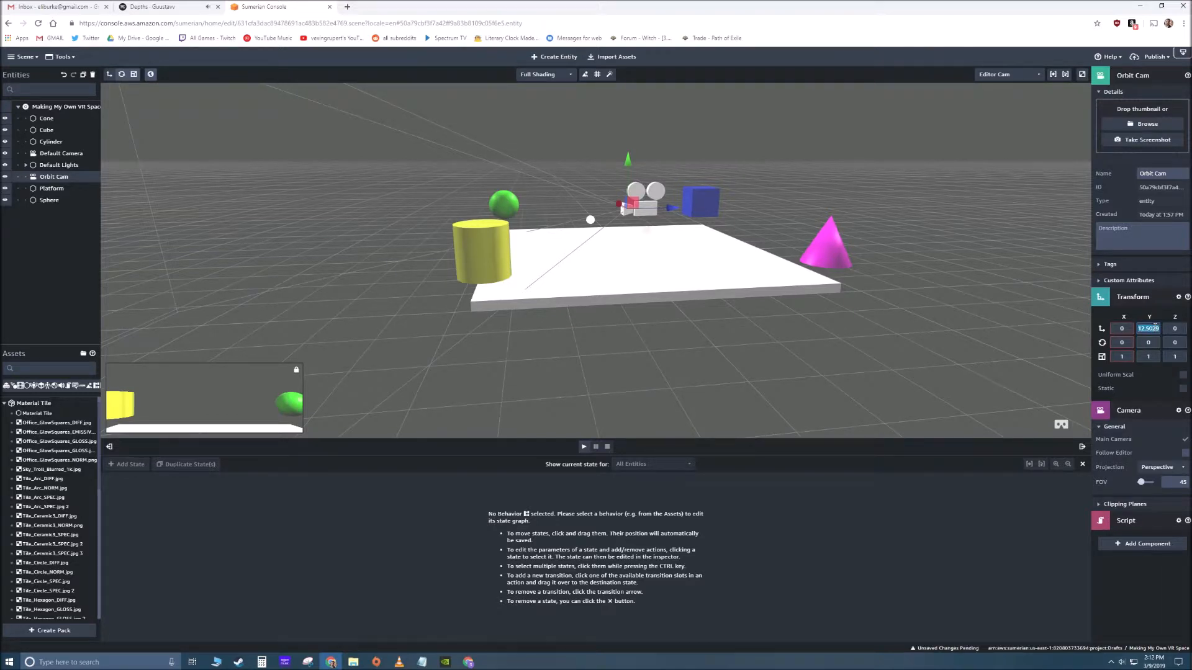
{"action": "type", "text": "25"}
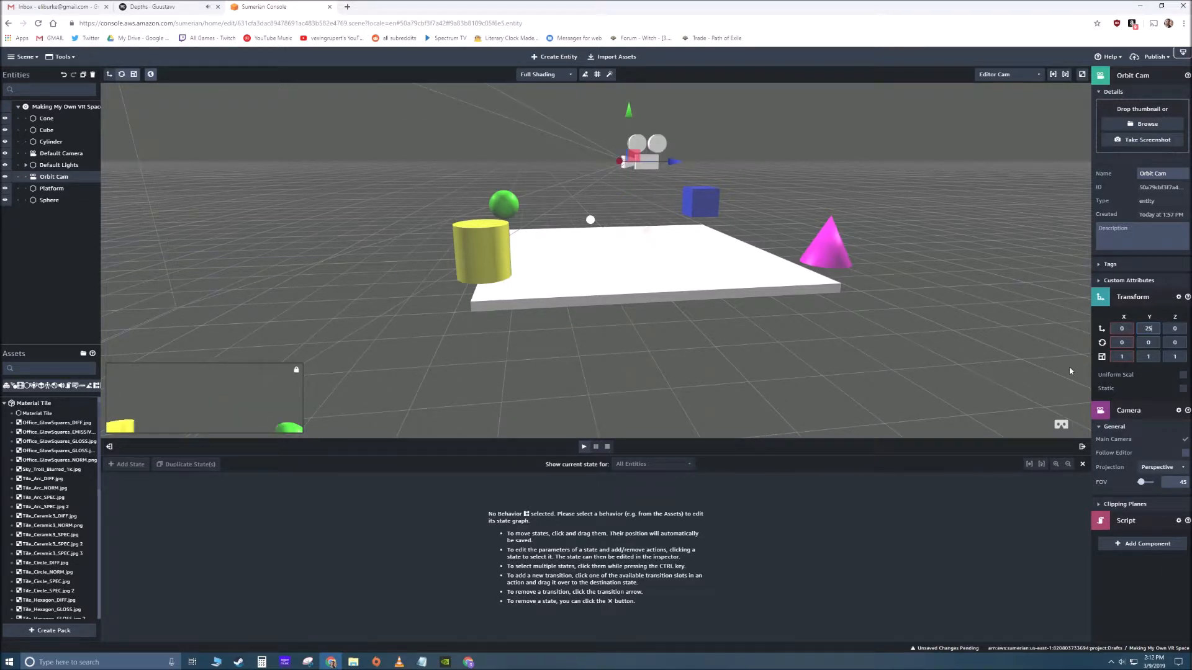
{"action": "left_click_drag", "start_coordinate": [883, 219], "coordinate": [854, 175]}
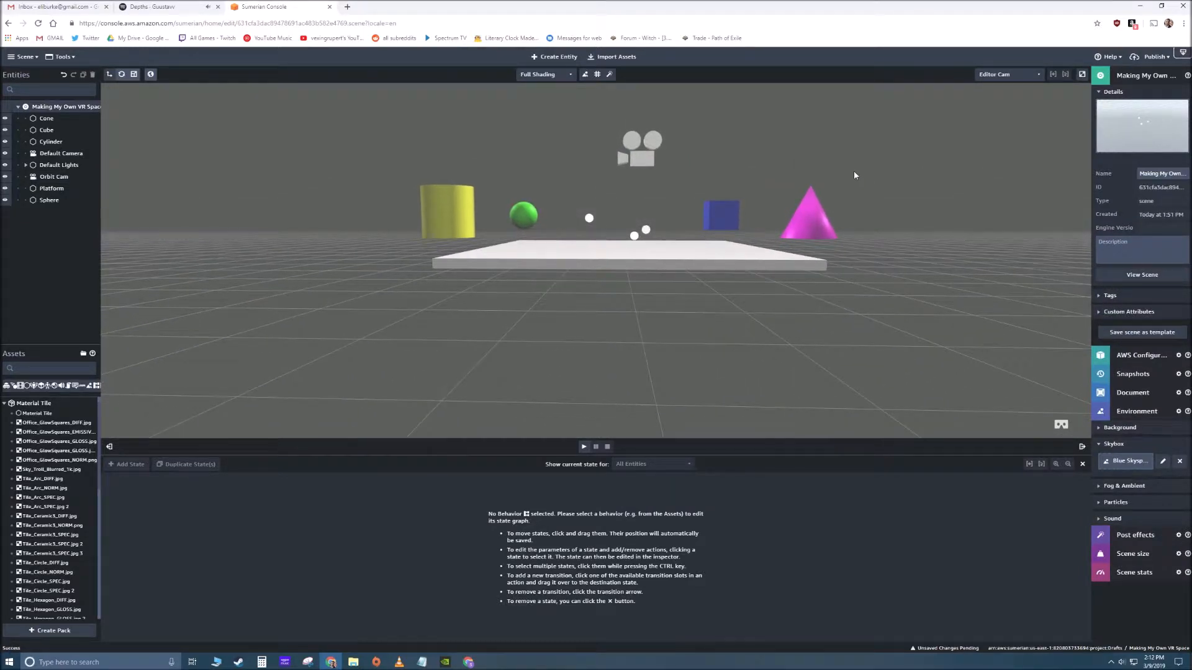
{"action": "left_click", "coordinate": [643, 159]}
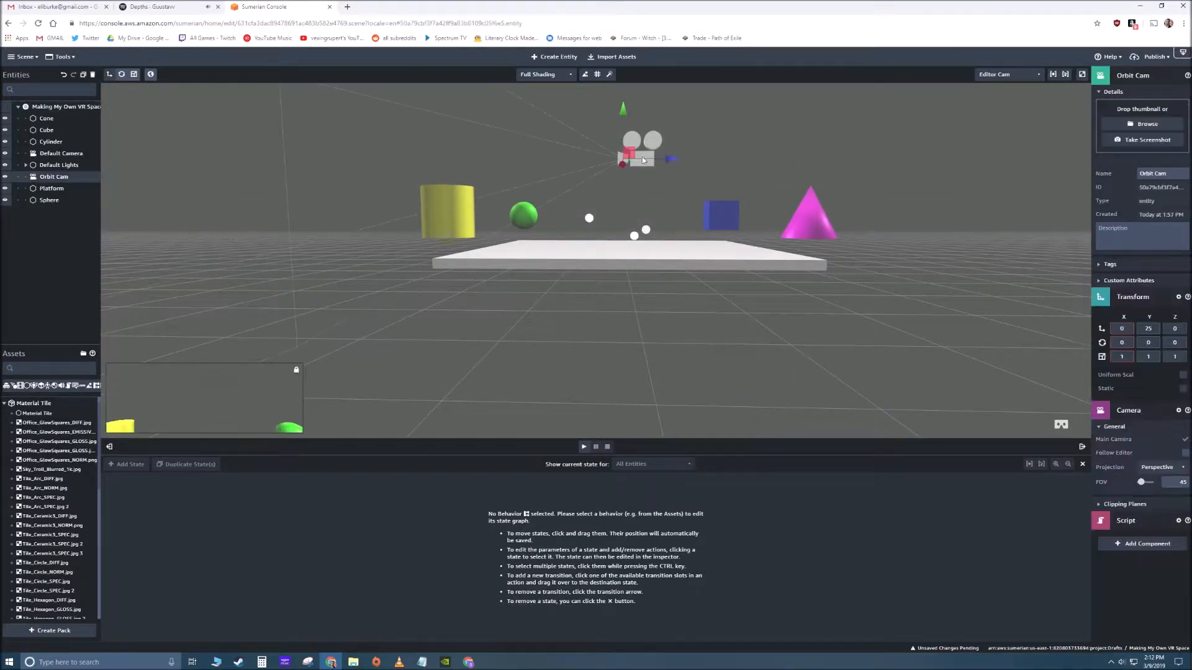
{"action": "left_click_drag", "start_coordinate": [678, 160], "coordinate": [681, 161]}
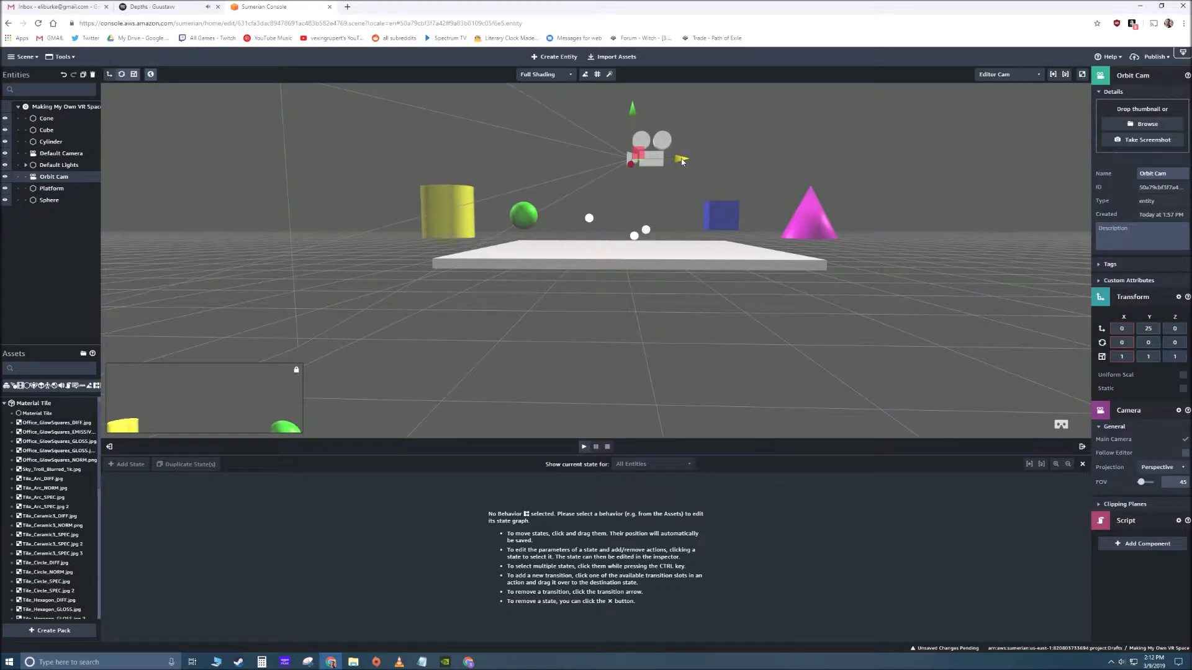
{"action": "left_click", "coordinate": [944, 153]}
- Play the scene to check the view from the raised Orbit Cam in different directions, and stop playback
{"action": "left_click", "coordinate": [584, 446]}
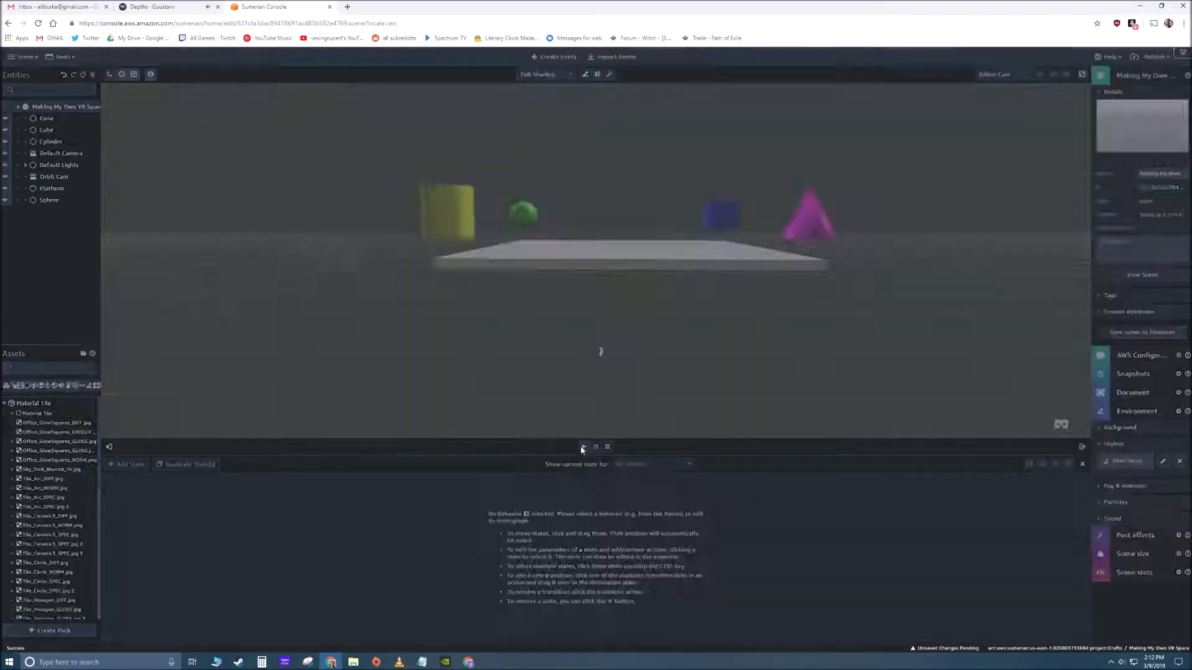
{"action": "left_click_drag", "start_coordinate": [727, 366], "coordinate": [857, 213]}
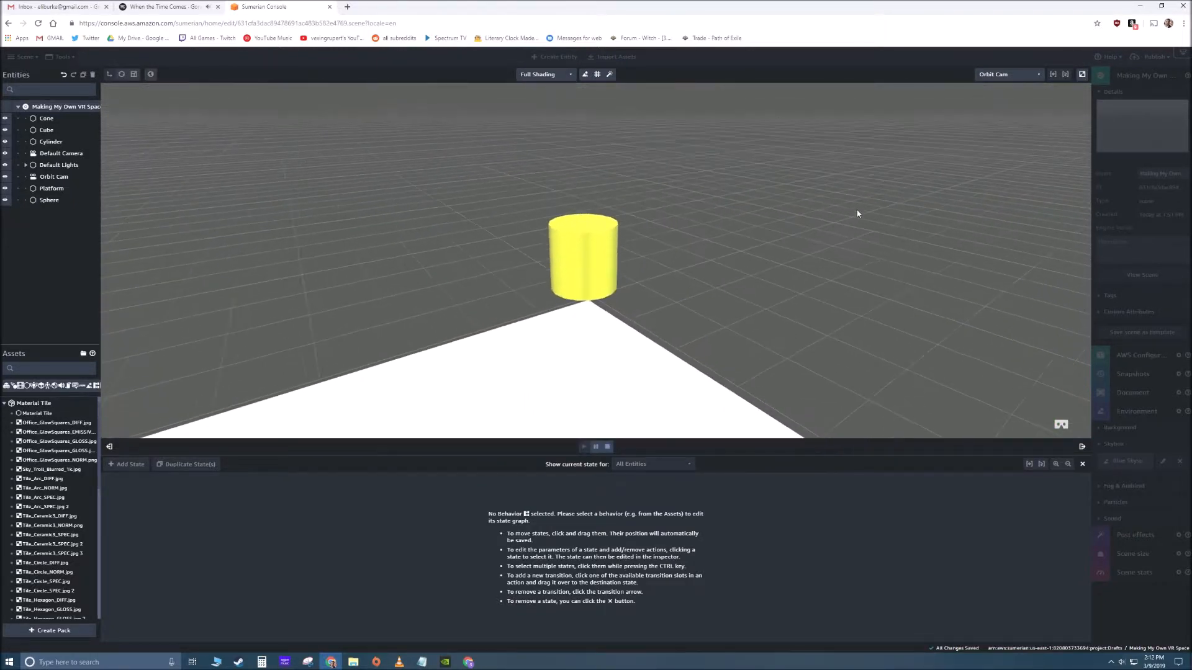
{"action": "left_click", "coordinate": [609, 448]}
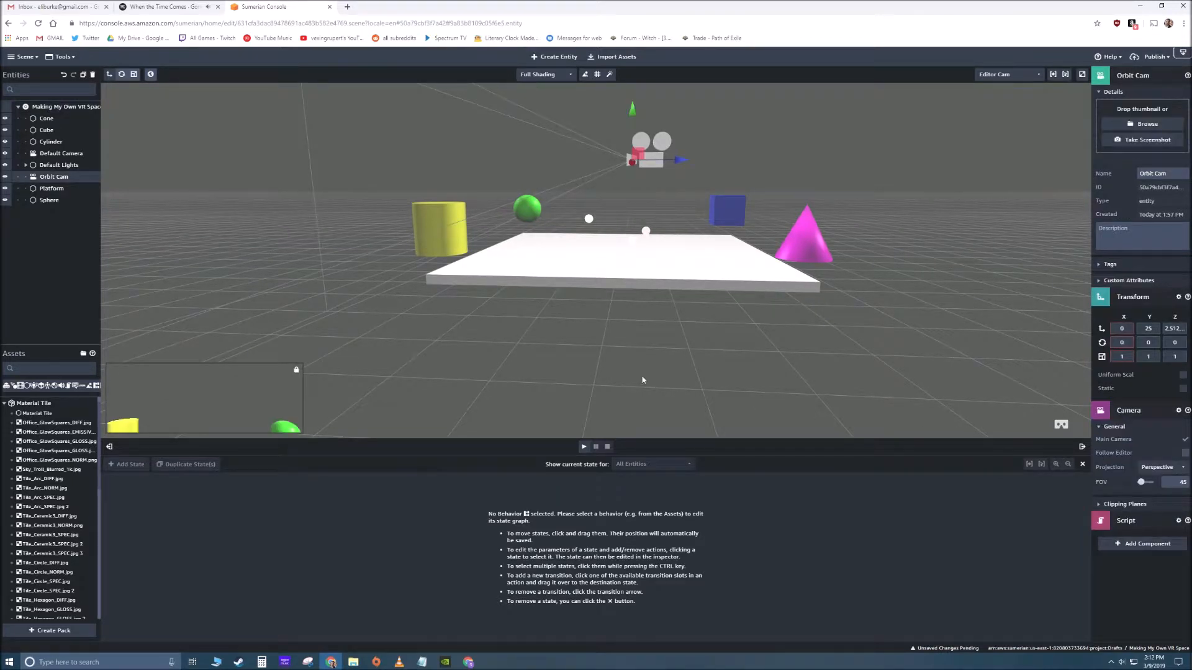
- Widen the Orbit Cam's field of view slightly and test it by looking around in playback, stopping it when finished
{"action": "left_click_drag", "start_coordinate": [1141, 487], "coordinate": [1145, 488]}
{"action": "left_click", "coordinate": [706, 430]}
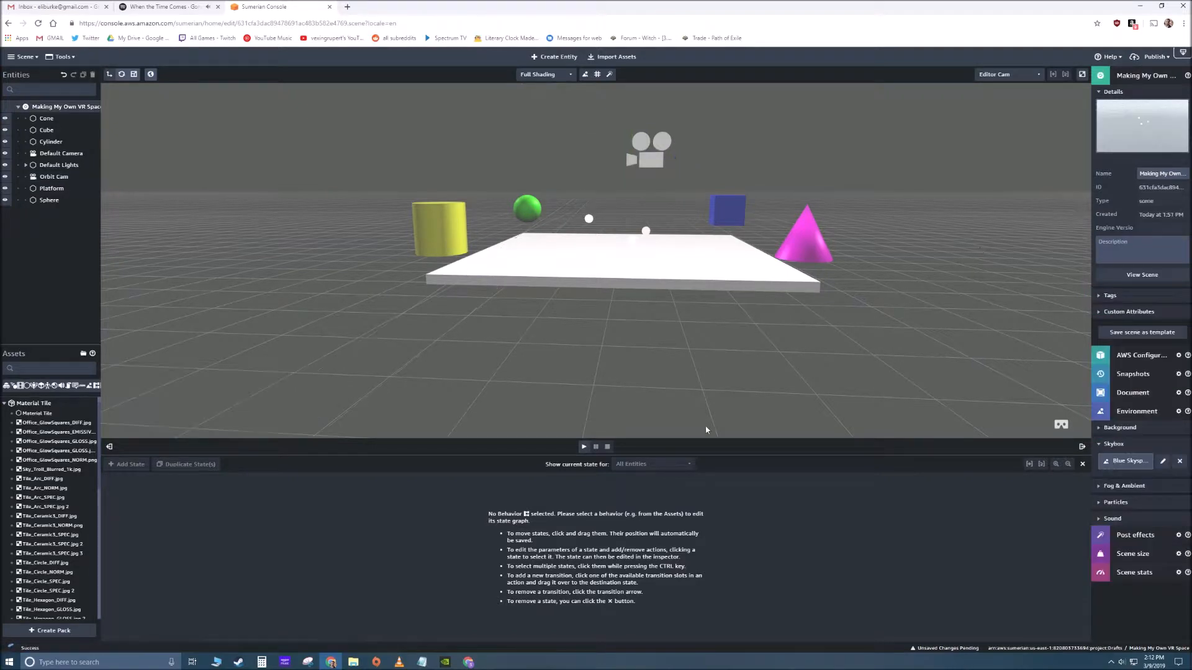
{"action": "left_click", "coordinate": [587, 449]}
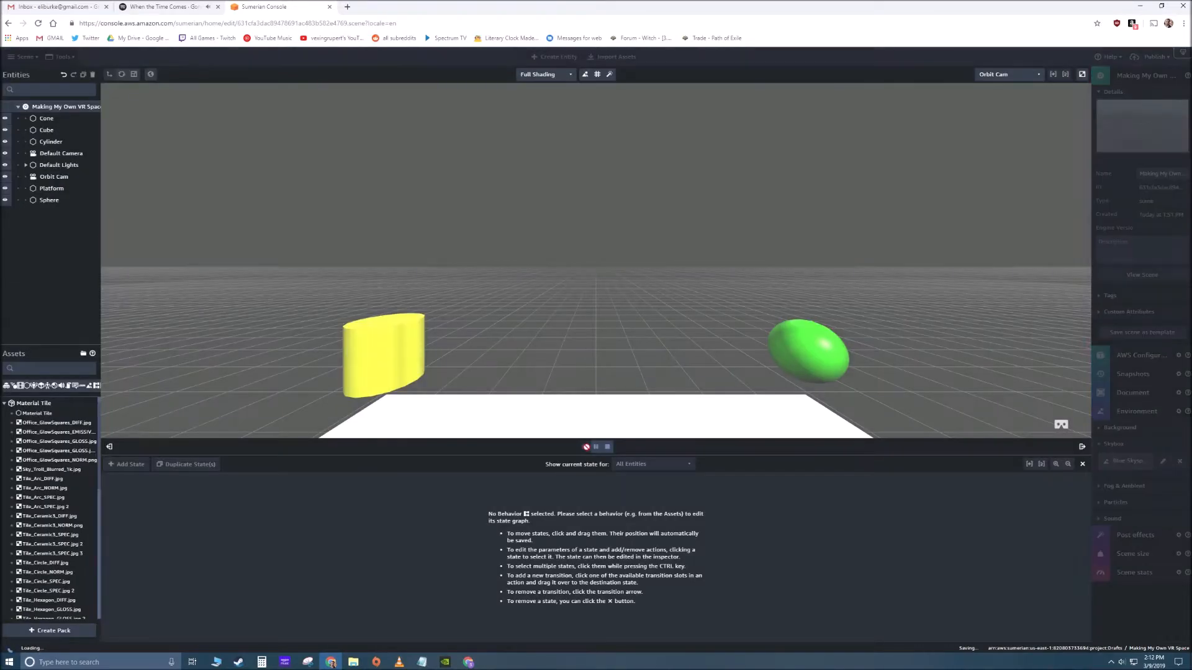
{"action": "left_click_drag", "start_coordinate": [636, 397], "coordinate": [697, 435]}
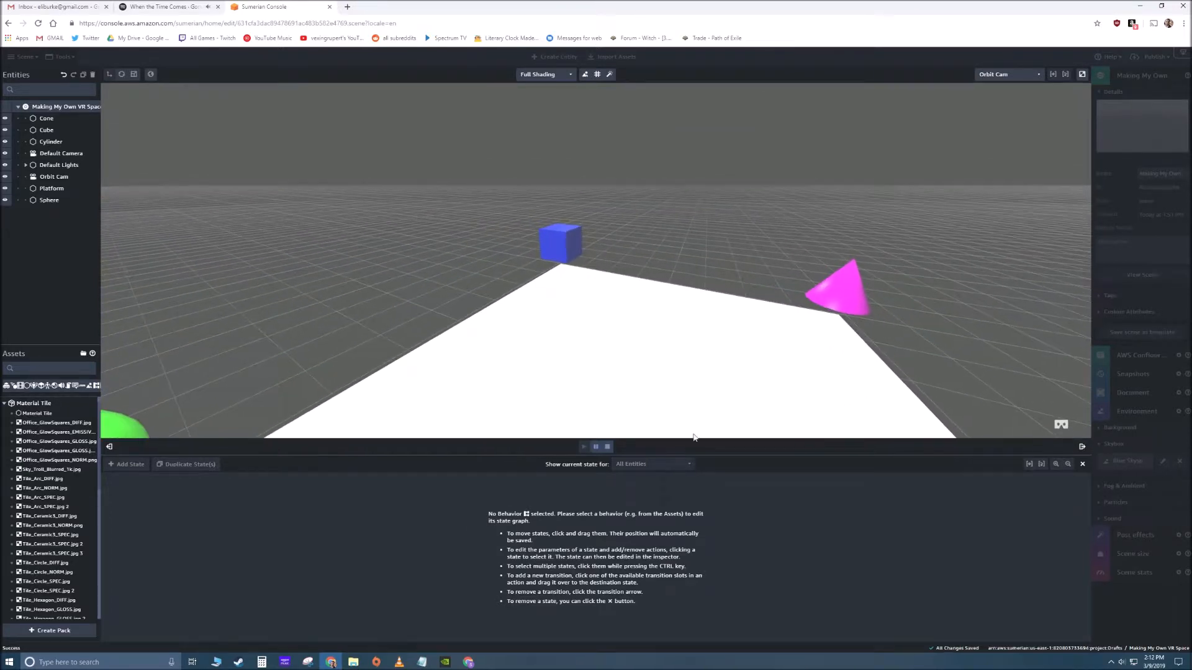
{"action": "left_click_drag", "start_coordinate": [576, 407], "coordinate": [261, 366]}
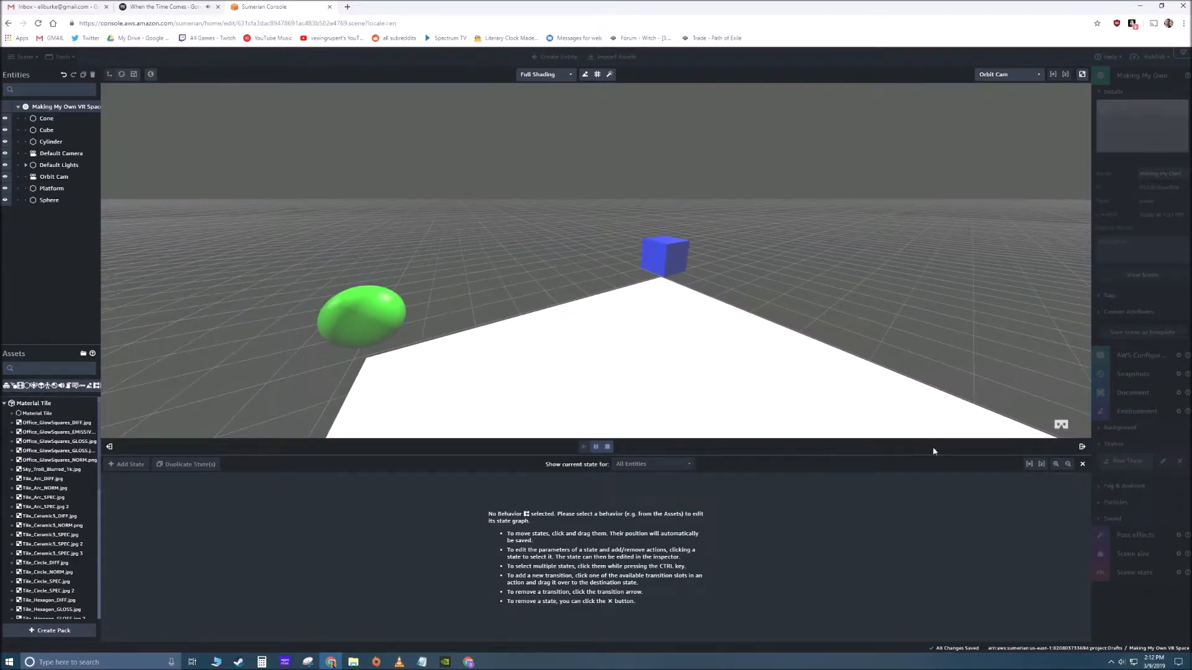
{"action": "left_click", "coordinate": [609, 447]}
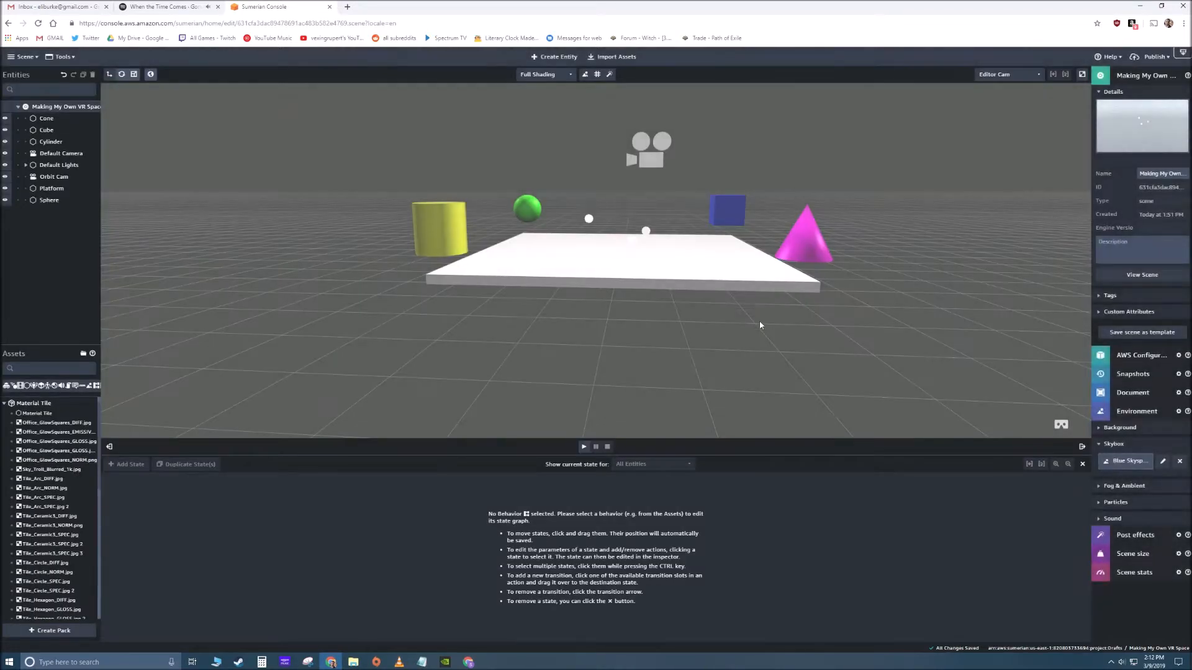
- Set the Orbit Cam's field of view to 50, lower the camera slightly along Y, and deselect it
{"action": "left_click", "coordinate": [652, 170]}
{"action": "left_click_drag", "start_coordinate": [1146, 484], "coordinate": [1141, 484]}
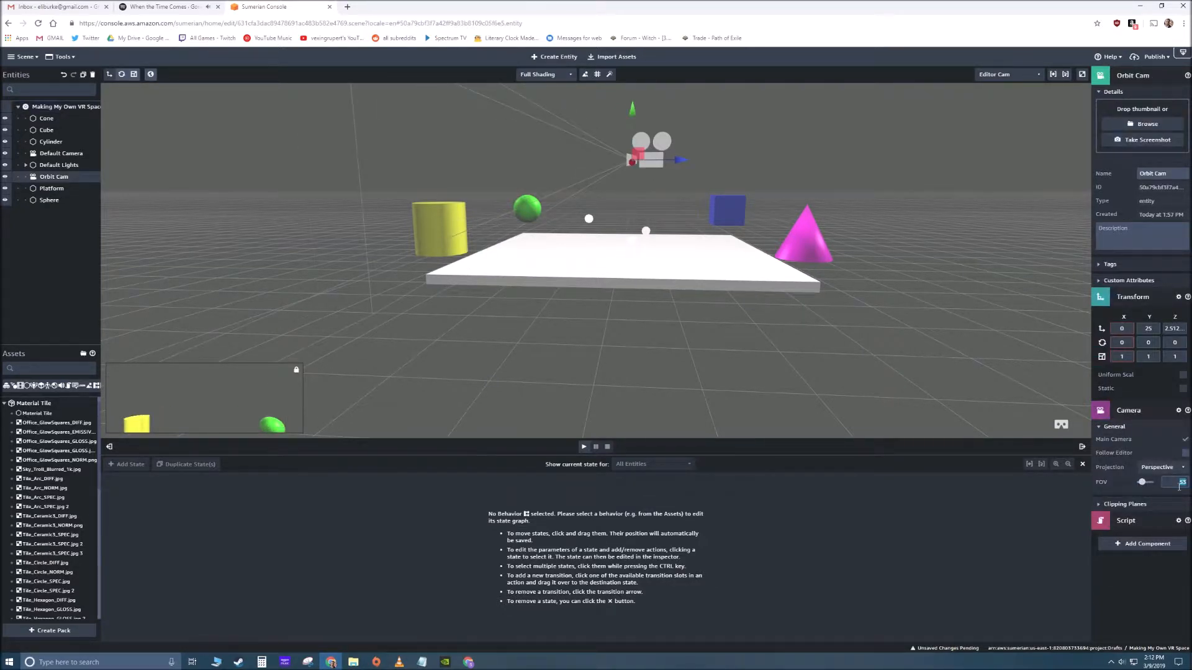
{"action": "type", "text": "50"}
{"action": "left_click_drag", "start_coordinate": [632, 117], "coordinate": [635, 146]}
{"action": "left_click", "coordinate": [759, 160]}
{"action": "left_click_drag", "start_coordinate": [832, 178], "coordinate": [782, 181]}
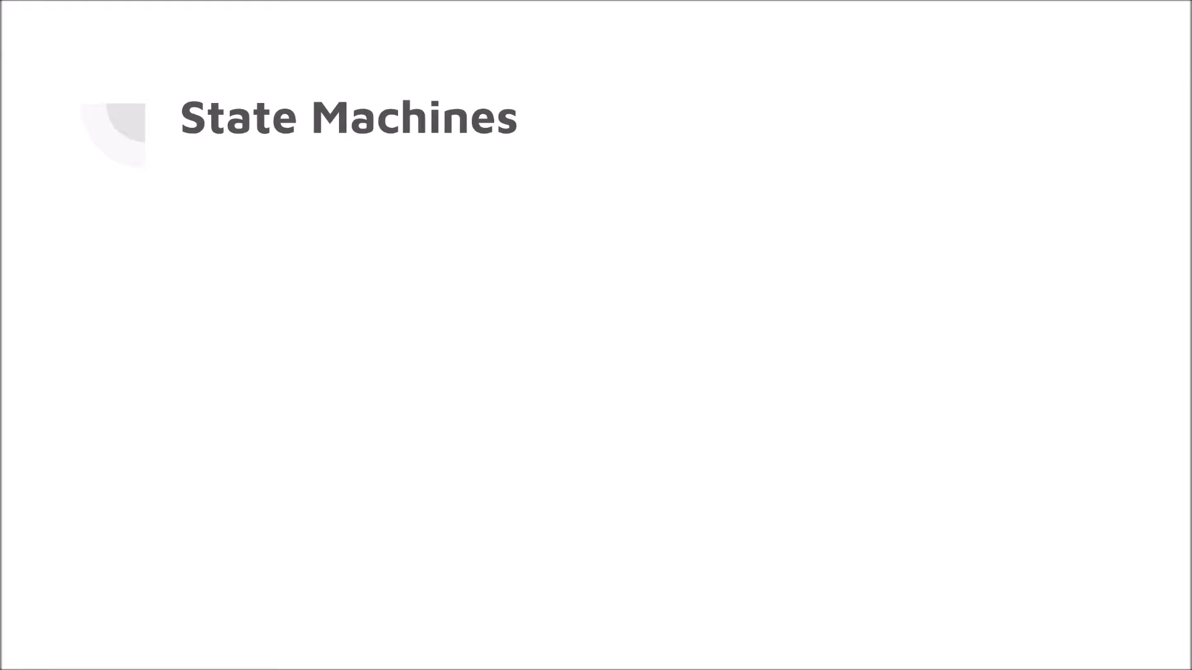
{"action": "key", "text": "Right"}
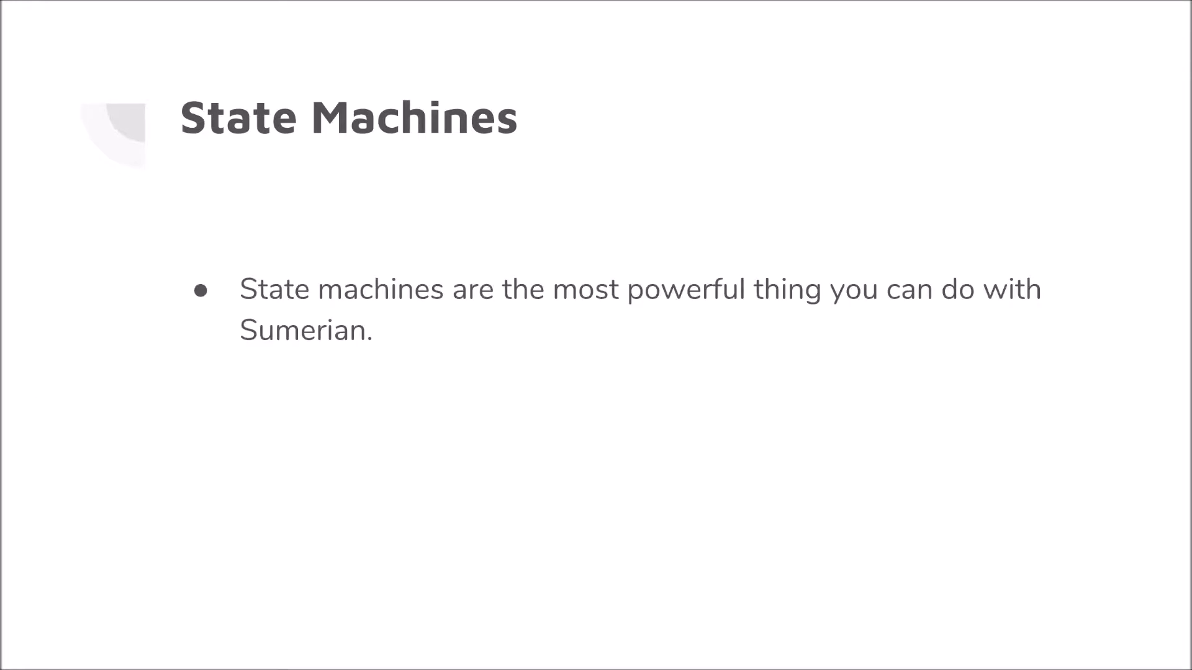
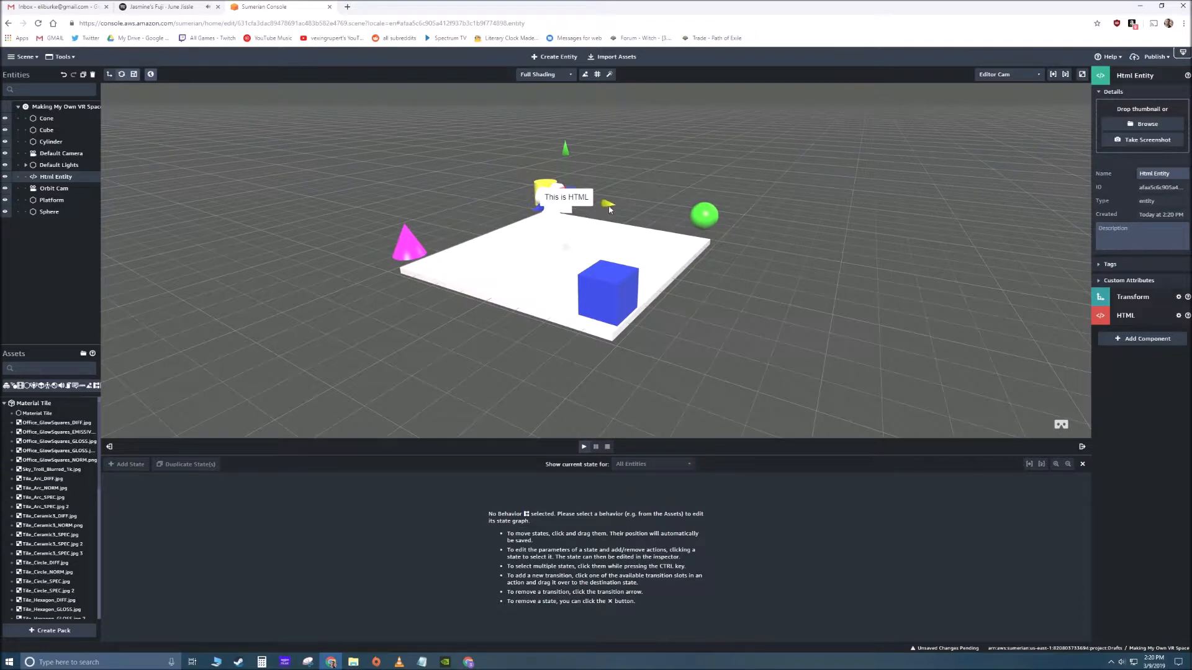
- Play the scene to check how the HTML label appears through the Orbit Cam, and stop playback
{"action": "right_click_drag", "start_coordinate": [713, 277], "coordinate": [522, 306]}
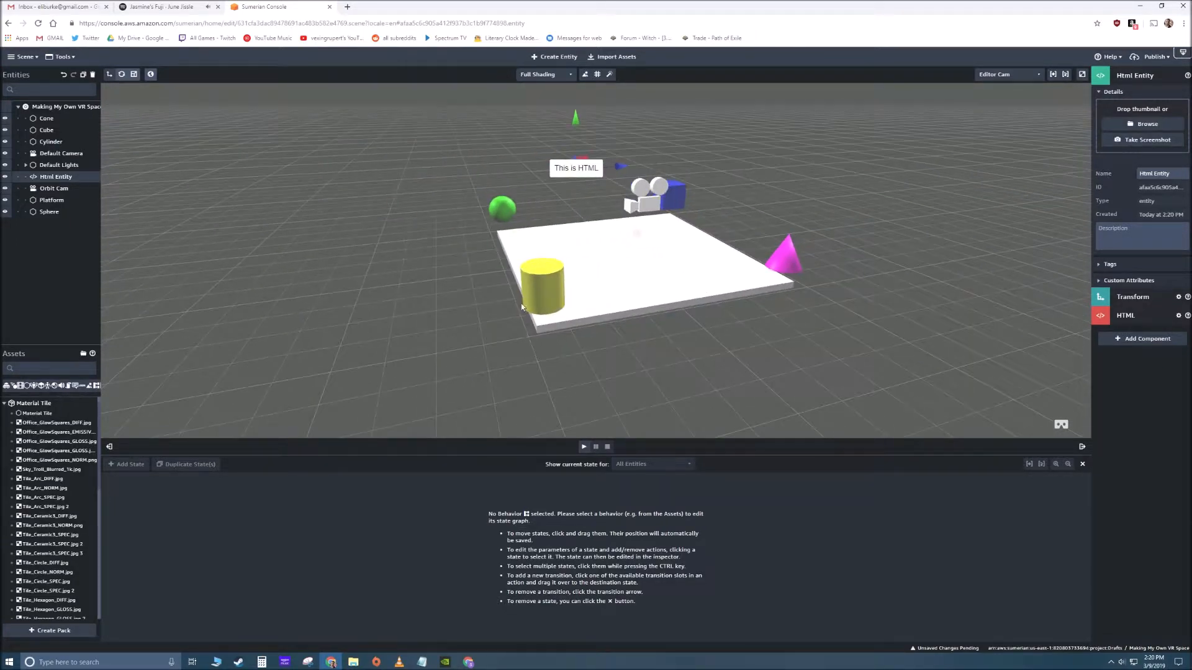
{"action": "left_click", "coordinate": [584, 446]}
{"action": "mouse_move", "coordinate": [663, 237]}
{"action": "left_mouse_down"}
{"action": "mouse_move", "coordinate": [631, 241]}
{"action": "mouse_move", "coordinate": [677, 239]}
{"action": "left_mouse_up"}
{"action": "double_click", "coordinate": [676, 239]}
{"action": "left_click", "coordinate": [706, 281]}
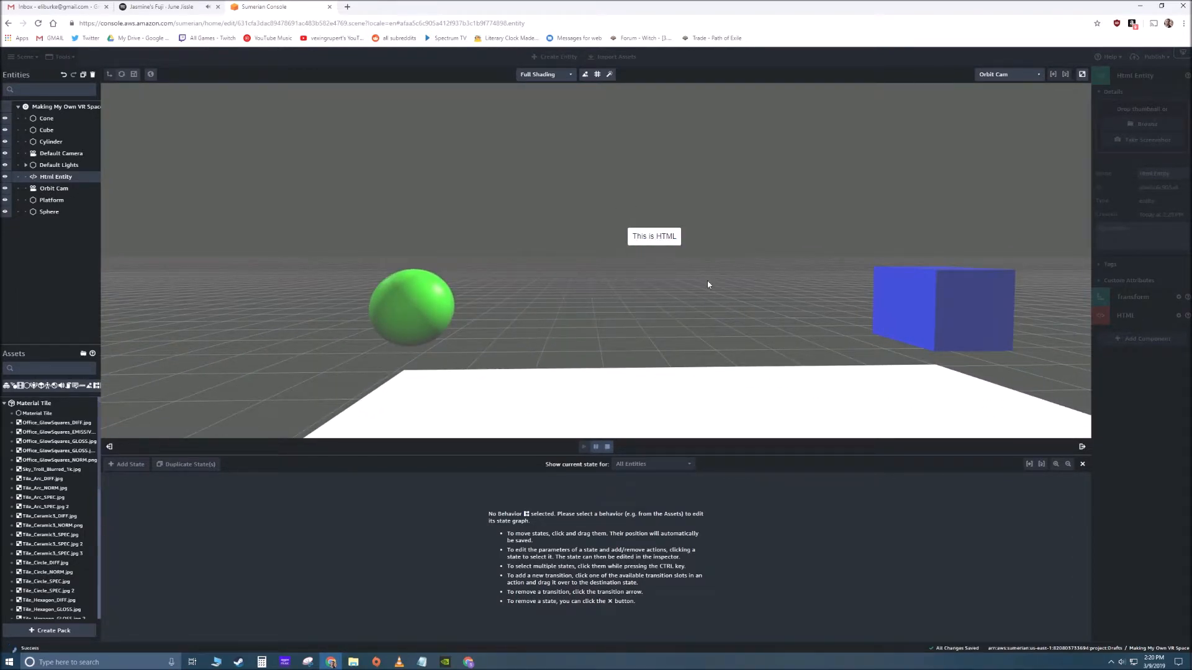
{"action": "left_click", "coordinate": [608, 447]}
- Set the Html Entity's X and Z positions to 35 so it sits at the blue cube's corner
{"action": "left_click_drag", "start_coordinate": [614, 292], "coordinate": [578, 228]}
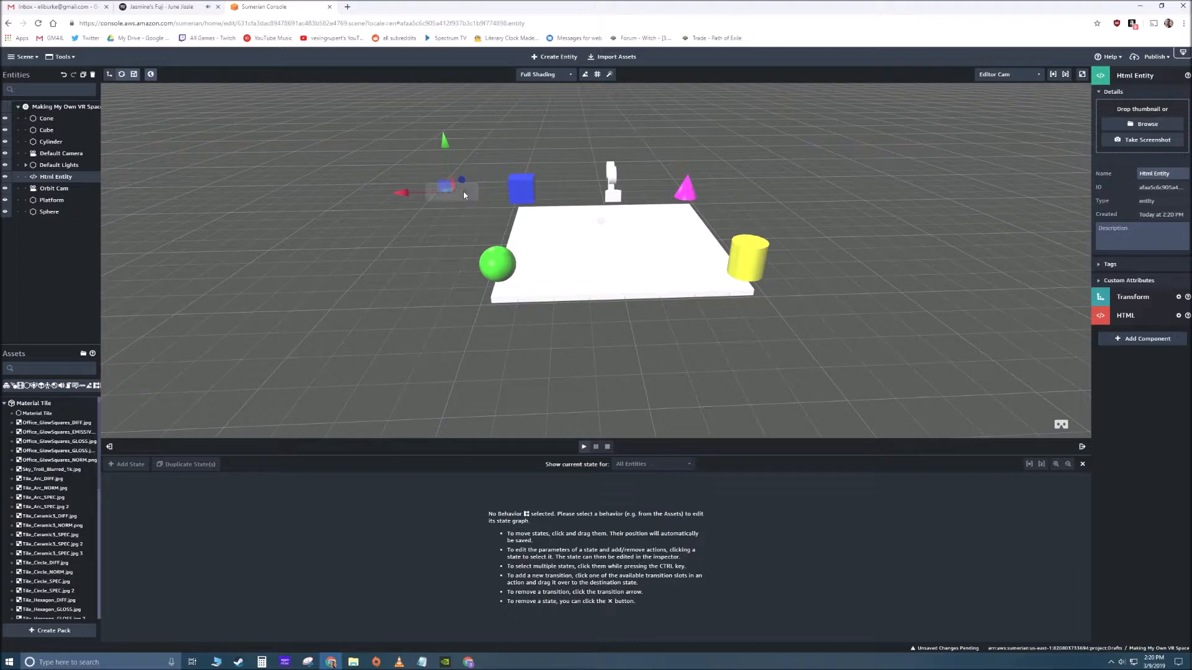
{"action": "left_click", "coordinate": [1126, 298]}
{"action": "left_click", "coordinate": [1127, 327]}
{"action": "type", "text": "35"}
{"action": "key", "text": "Tab"}
{"action": "key", "text": "Tab"}
{"action": "type", "text": "35"}
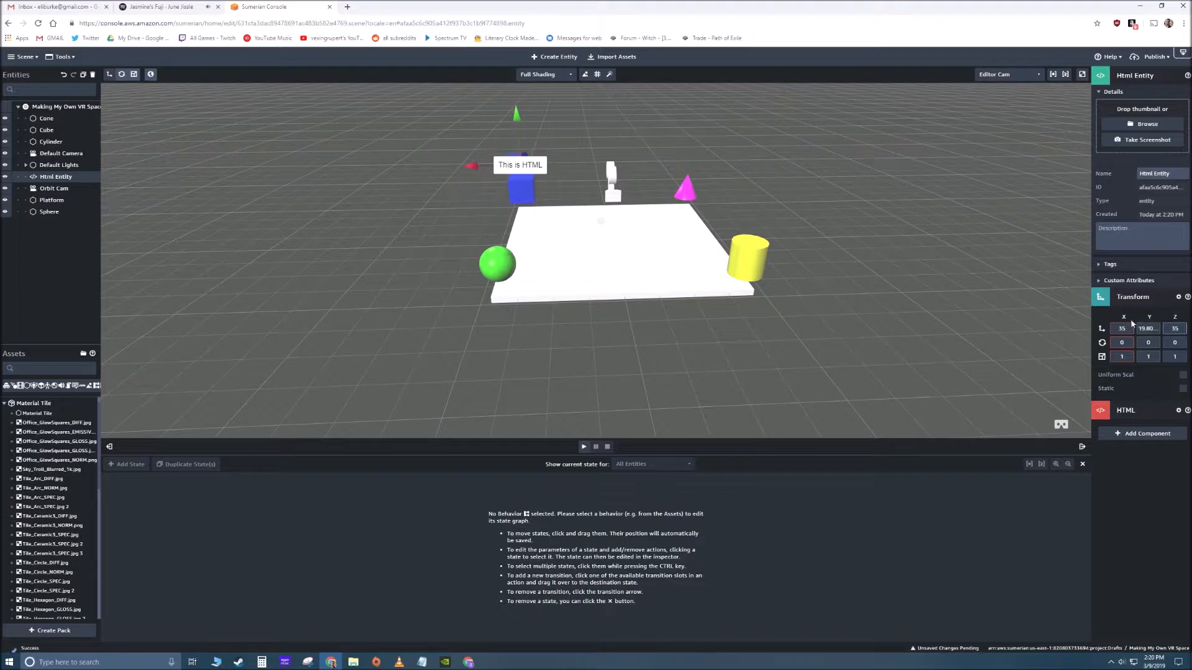
- Set the Html Entity's Y position to 22 and check its placement above the blue cube from different angles
{"action": "right_click_drag", "start_coordinate": [543, 222], "coordinate": [456, 203]}
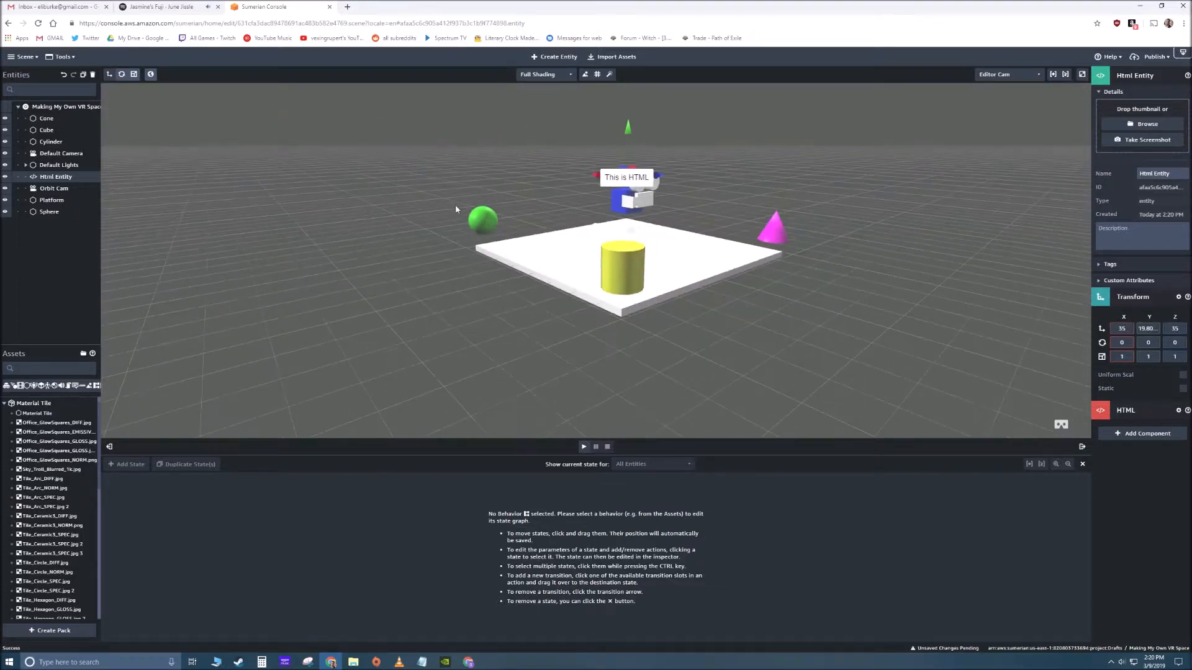
{"action": "double_click", "coordinate": [1141, 330]}
{"action": "type", "text": "20"}
{"action": "key", "text": "BackSpace"}
{"action": "type", "text": "2"}
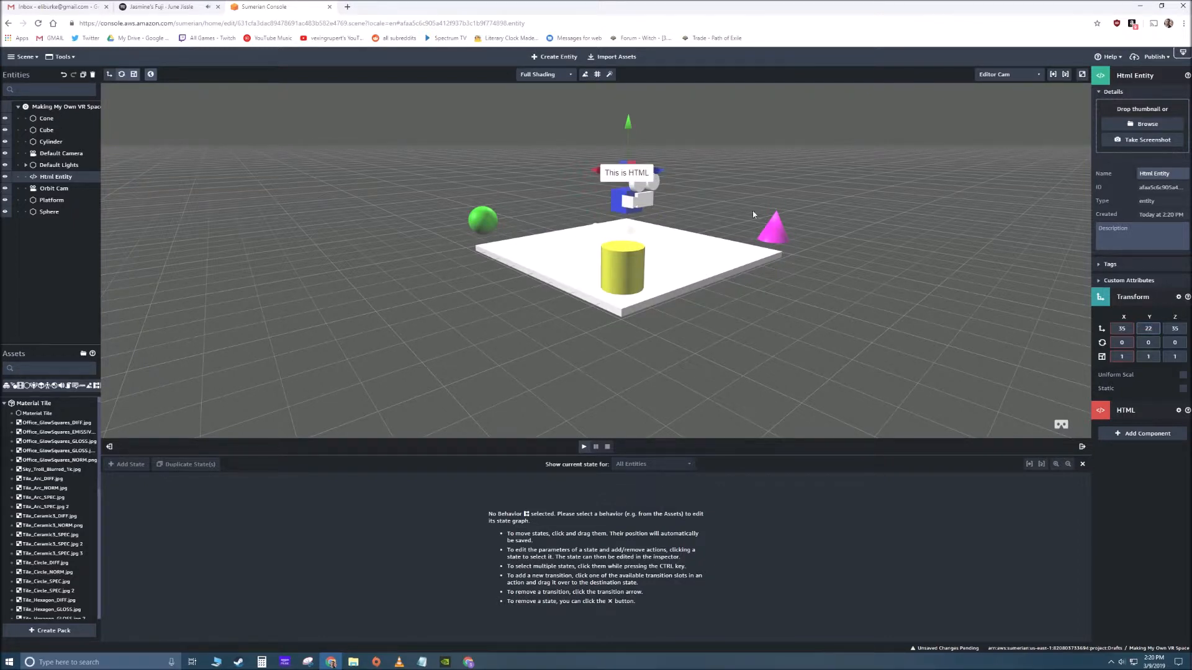
{"action": "left_click", "coordinate": [438, 173]}
{"action": "left_click_drag", "start_coordinate": [439, 173], "coordinate": [508, 181]}
{"action": "left_click", "coordinate": [534, 167]}
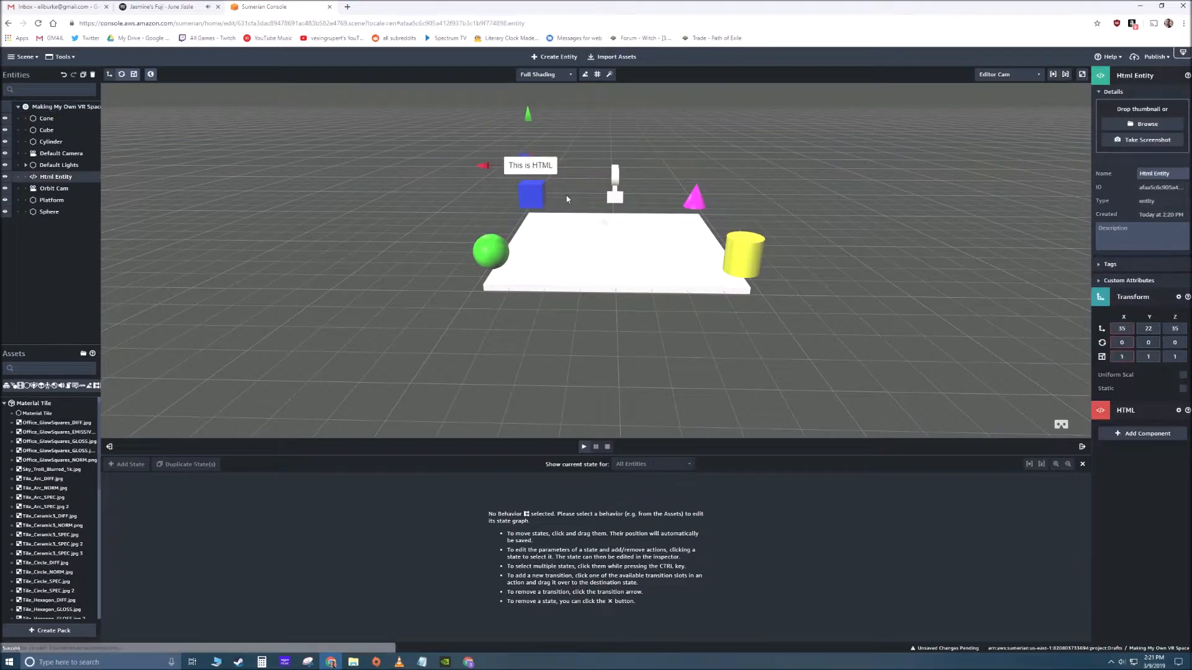
{"action": "left_click_drag", "start_coordinate": [617, 337], "coordinate": [539, 341]}
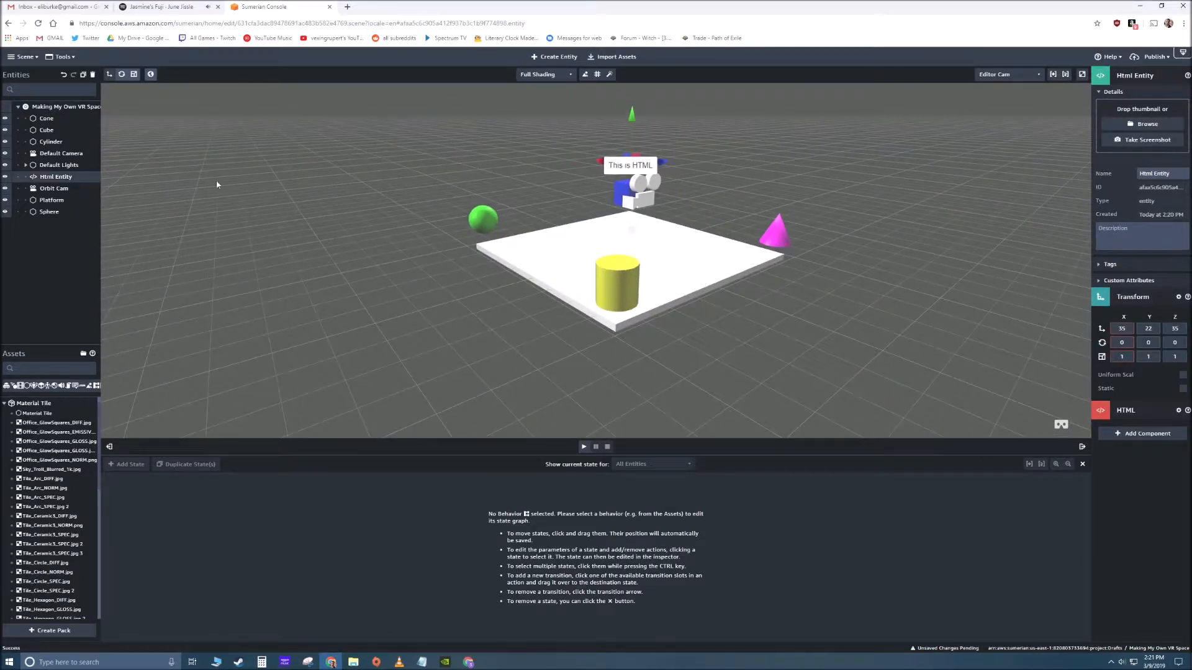
- Rename the Html Entity as Blue Square and duplicate it three times
{"action": "left_click", "coordinate": [1157, 174]}
{"action": "type", "text": "Blue Square"}
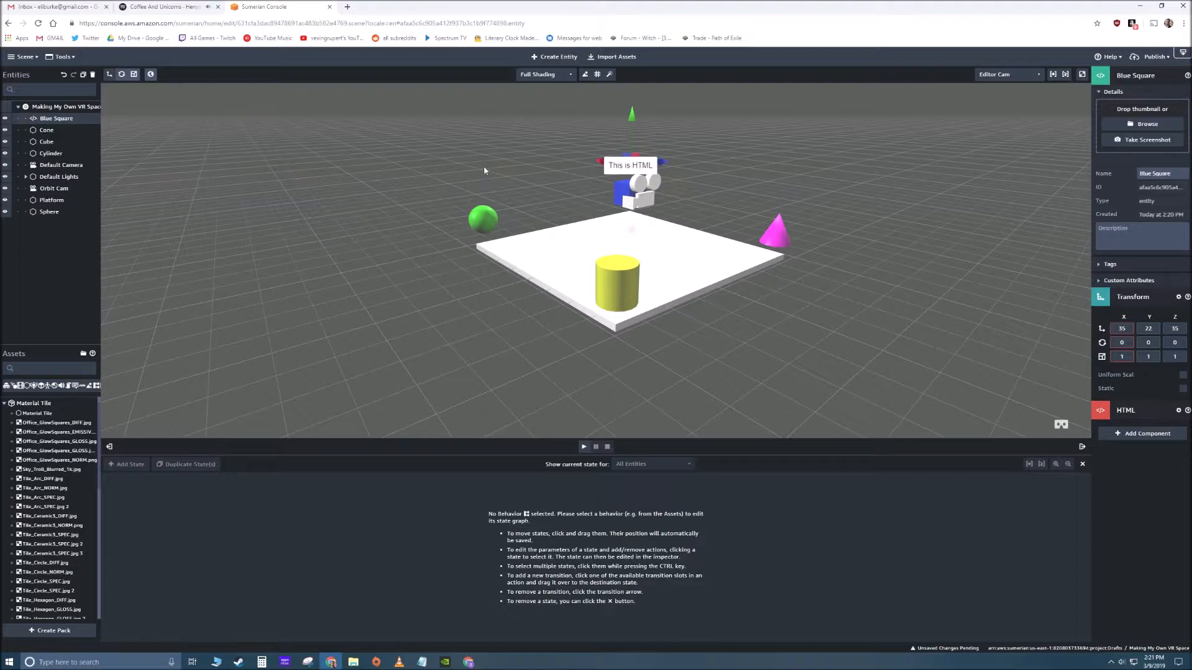
{"action": "left_click", "coordinate": [83, 75]}
{"action": "left_click", "coordinate": [83, 75]}
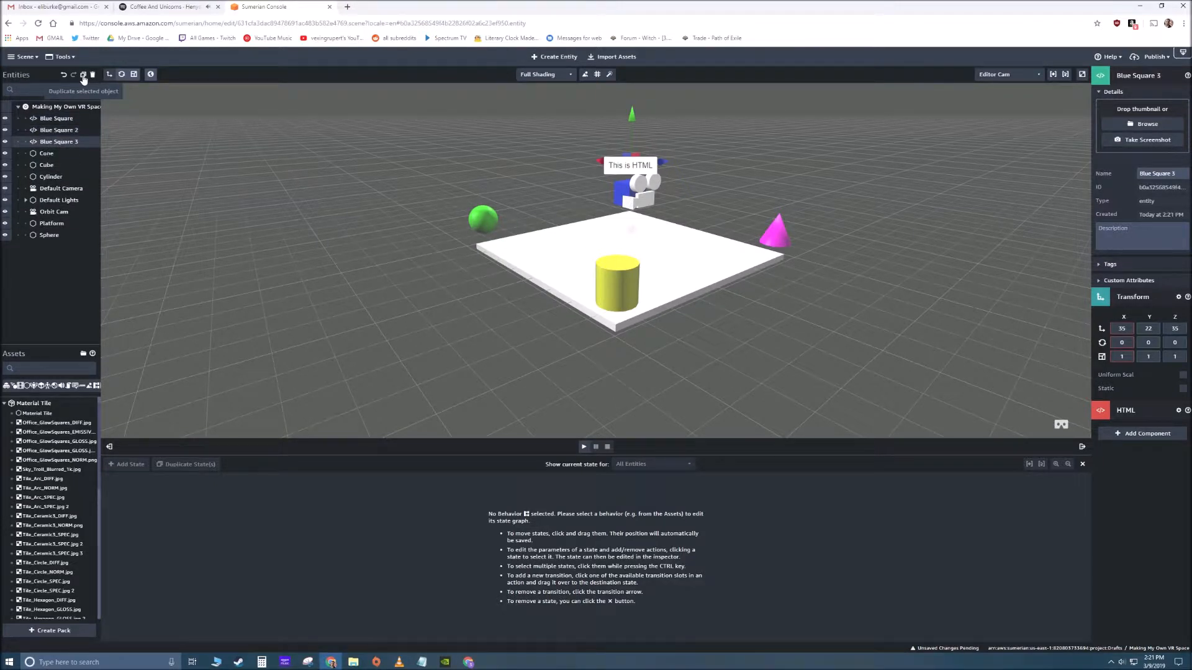
{"action": "left_click", "coordinate": [83, 75]}
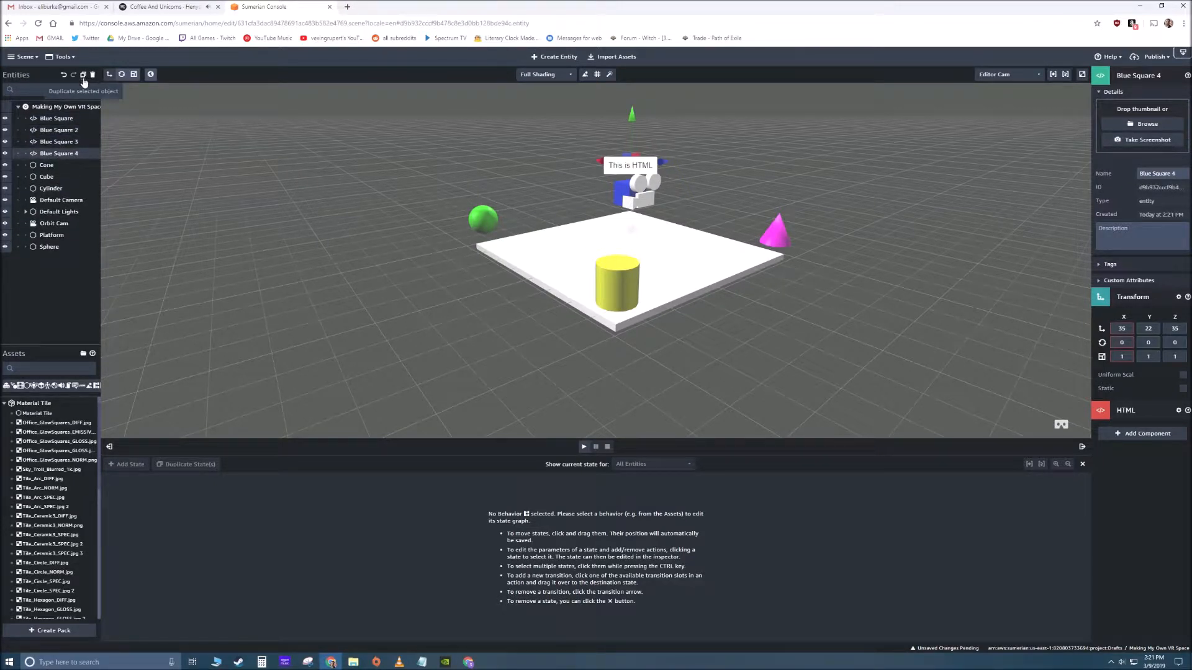
{"action": "left_click", "coordinate": [64, 117]}
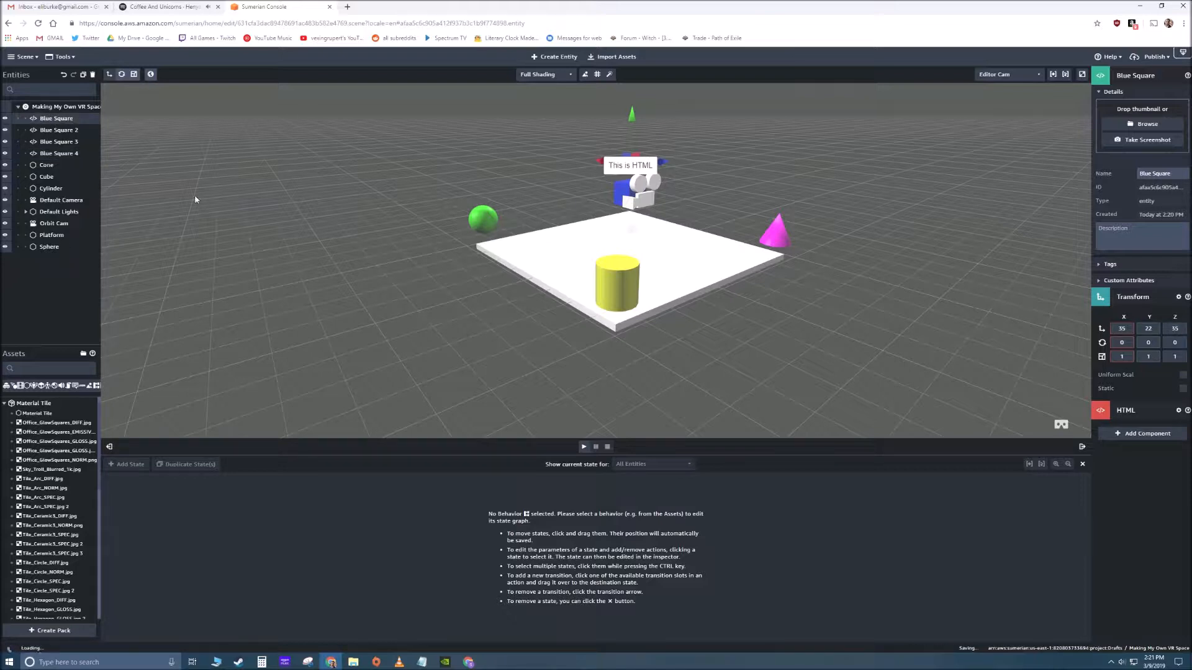
- Move Blue Square 2 above the green sphere by setting its Z position to -35, and rename it Green Circle
{"action": "left_click", "coordinate": [62, 130]}
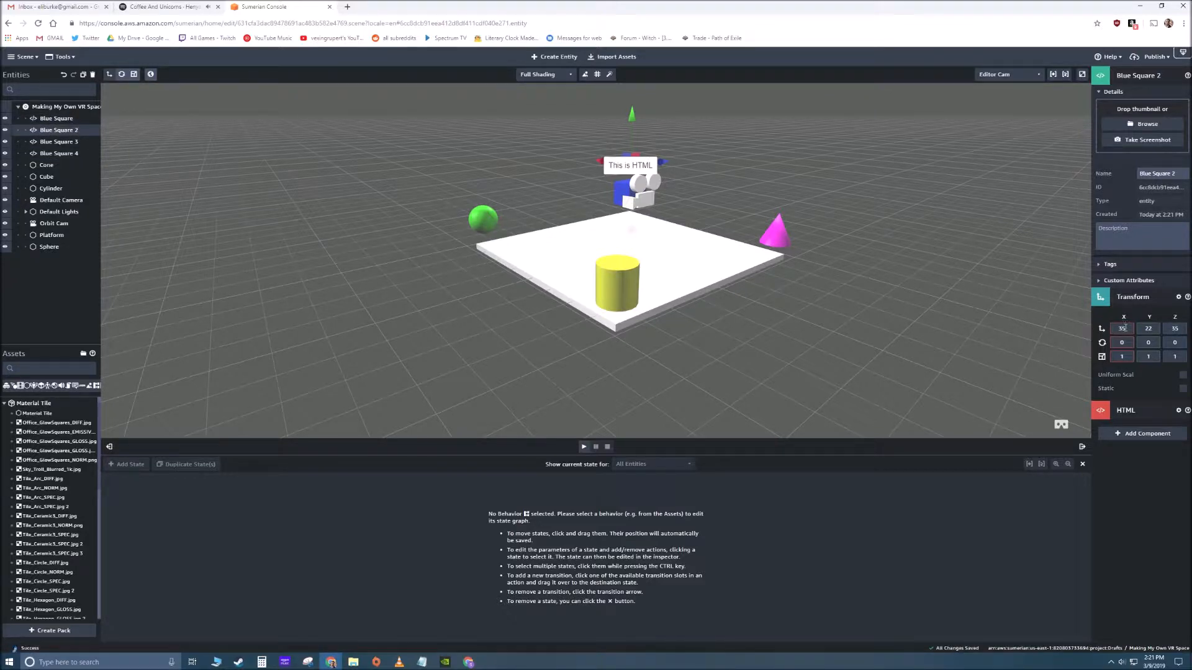
{"action": "key", "text": "Tab"}
{"action": "type", "text": "-35"}
{"action": "key", "text": "Return"}
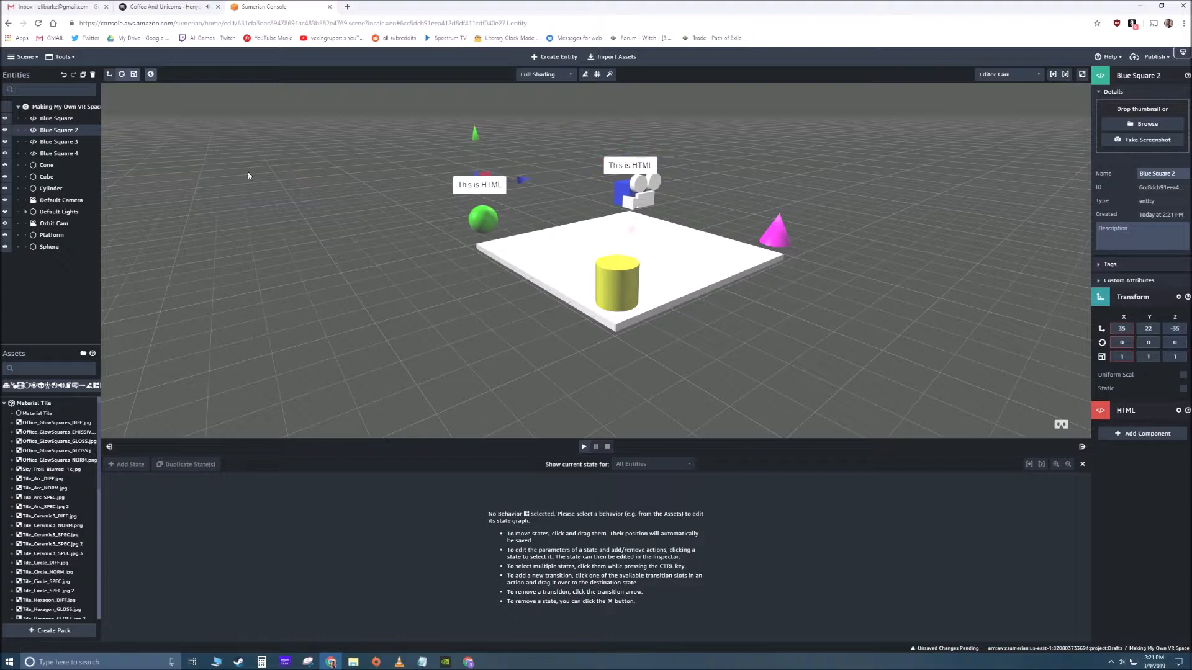
{"action": "left_click_drag", "start_coordinate": [1177, 175], "coordinate": [1069, 182]}
{"action": "type", "text": "Green Circle"}
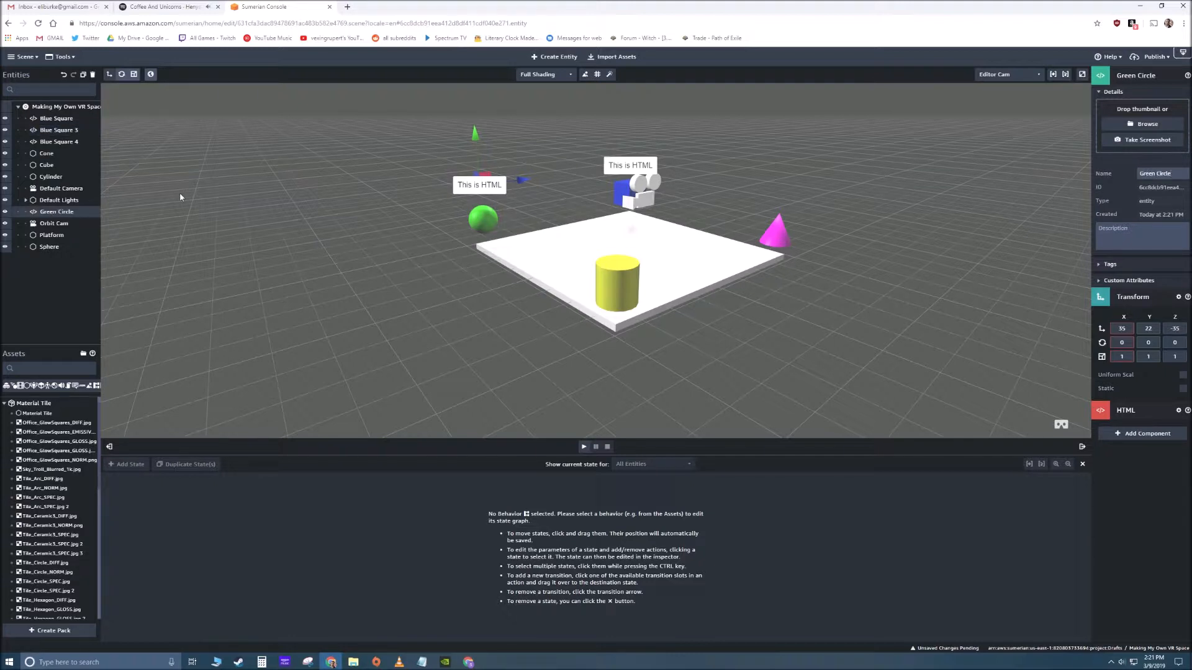
- Move Blue Square 3 above the pink cone by setting its X position to -35, and rename it Pink Cone
{"action": "left_click", "coordinate": [59, 130]}
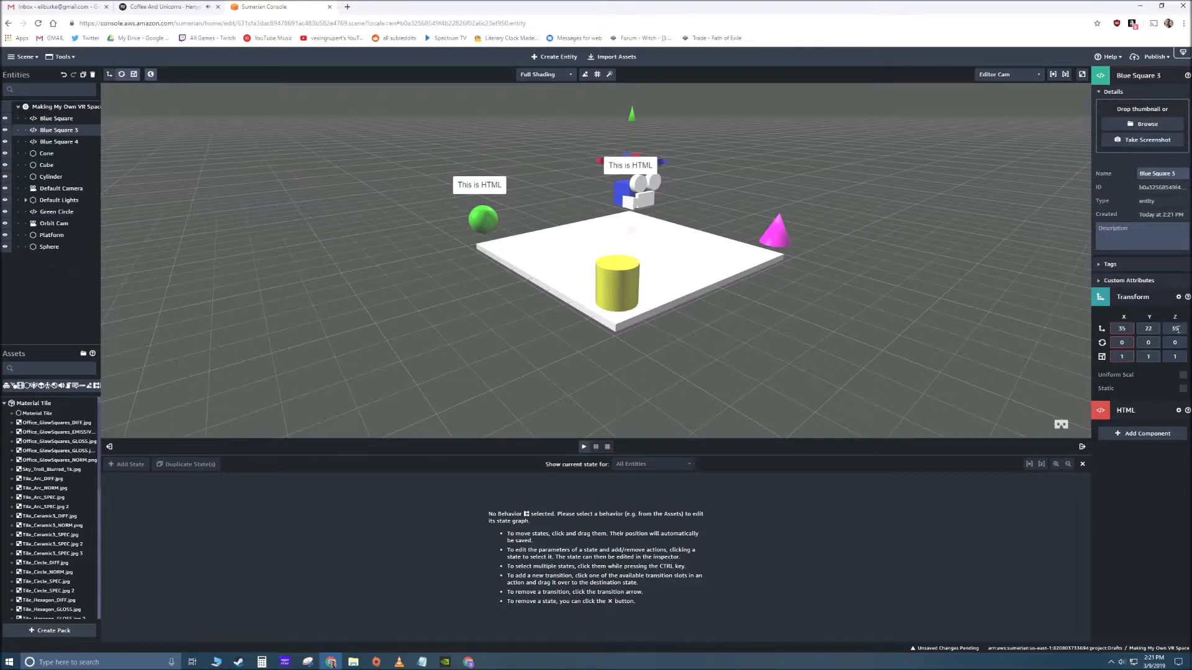
{"action": "left_click", "coordinate": [1131, 329]}
{"action": "type", "text": "-35"}
{"action": "key", "text": "Tab"}
{"action": "key", "text": "Tab"}
{"action": "right_click_drag", "start_coordinate": [566, 327], "coordinate": [640, 320]}
{"action": "left_click_drag", "start_coordinate": [1184, 176], "coordinate": [1099, 180]}
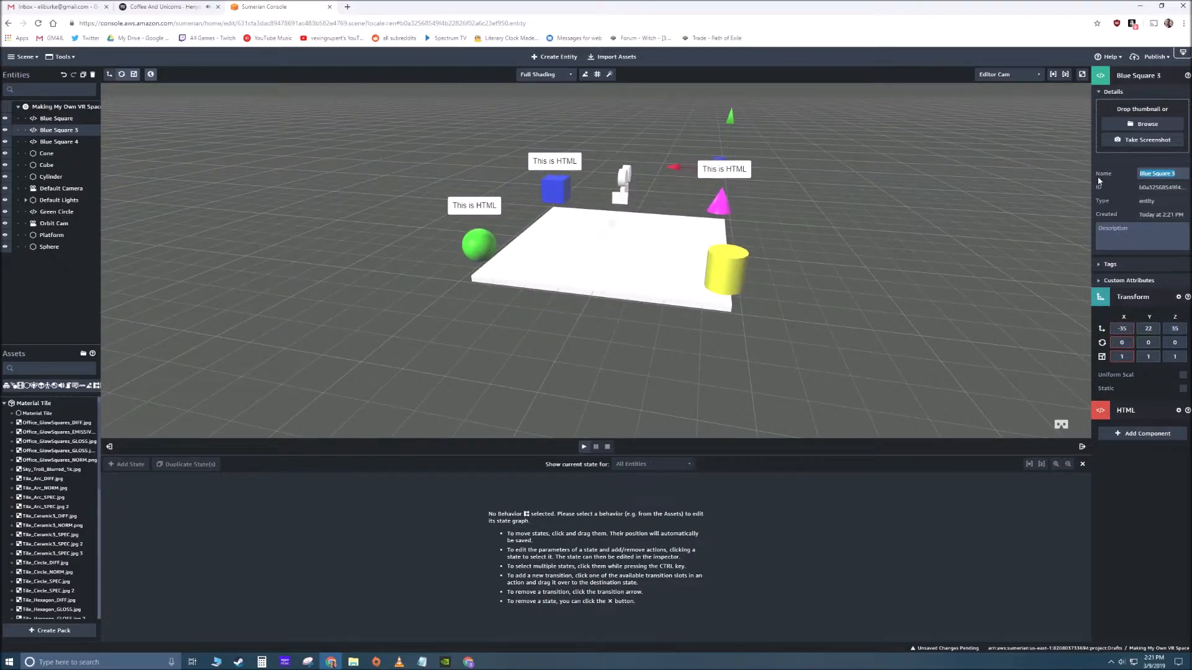
{"action": "type", "text": "Pink Cone"}
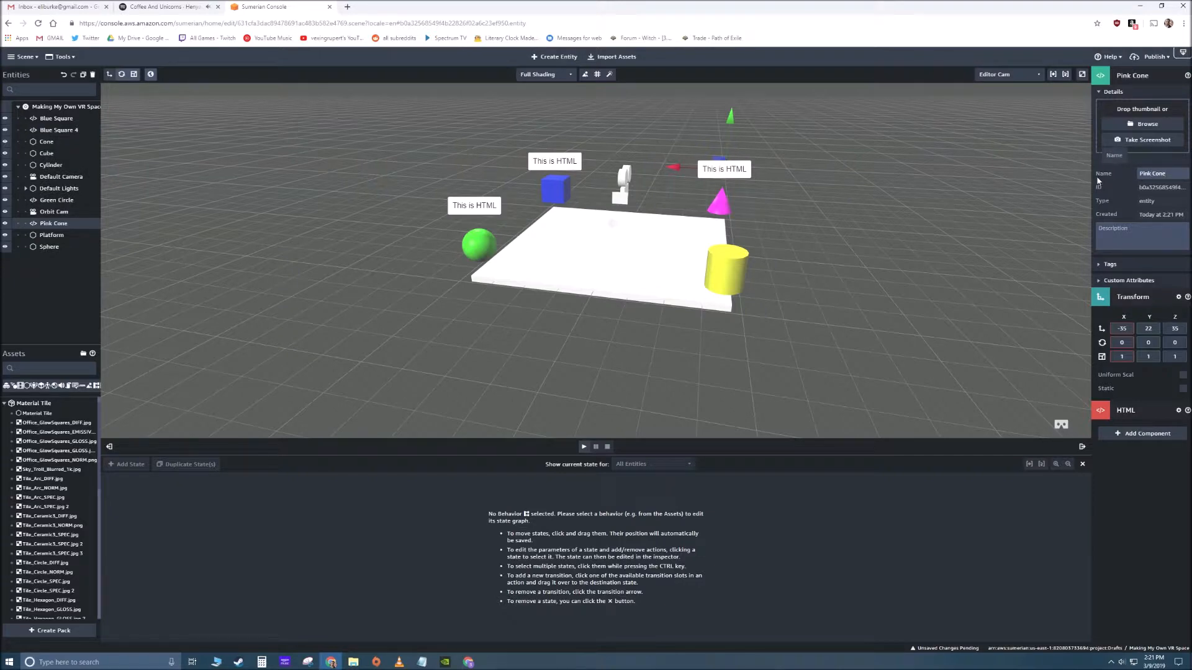
- Set Blue Square 4's X and Z positions to -35 to place it above the yellow cylinder
{"action": "left_click", "coordinate": [560, 343]}
{"action": "right_click_drag", "start_coordinate": [560, 342], "coordinate": [577, 312]}
{"action": "left_click", "coordinate": [498, 171]}
{"action": "left_click_drag", "start_coordinate": [1130, 324], "coordinate": [1082, 335]}
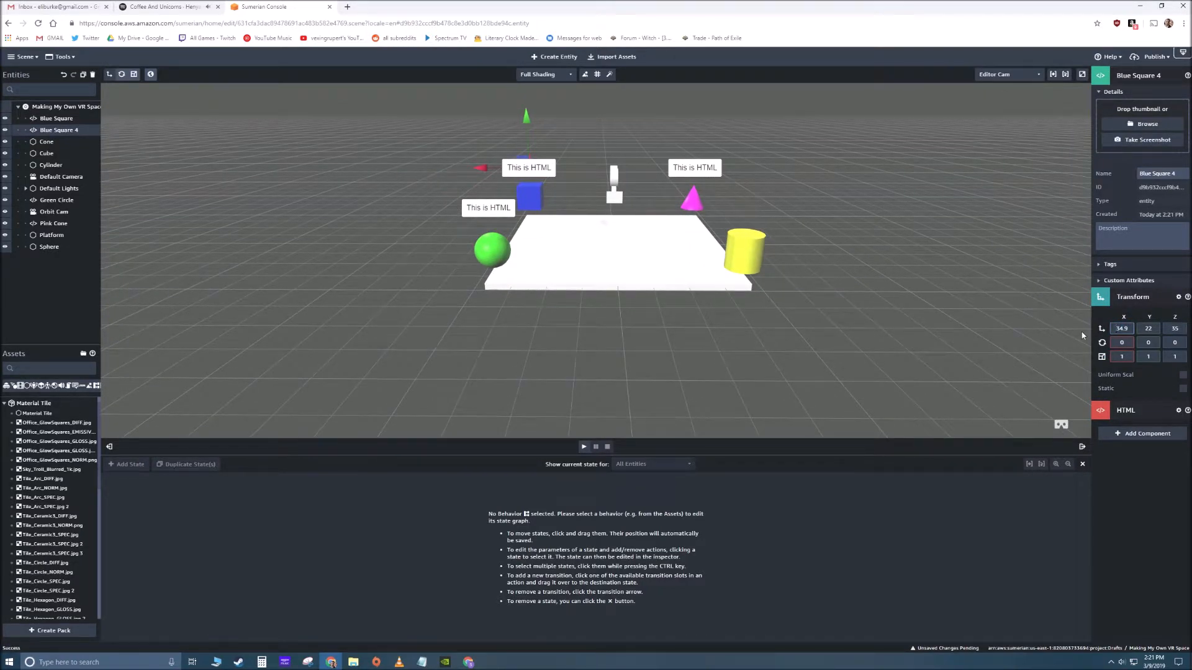
{"action": "key", "text": "BackSpace"}
{"action": "key", "text": "BackSpace"}
{"action": "key", "text": "BackSpace"}
{"action": "key", "text": "BackSpace"}
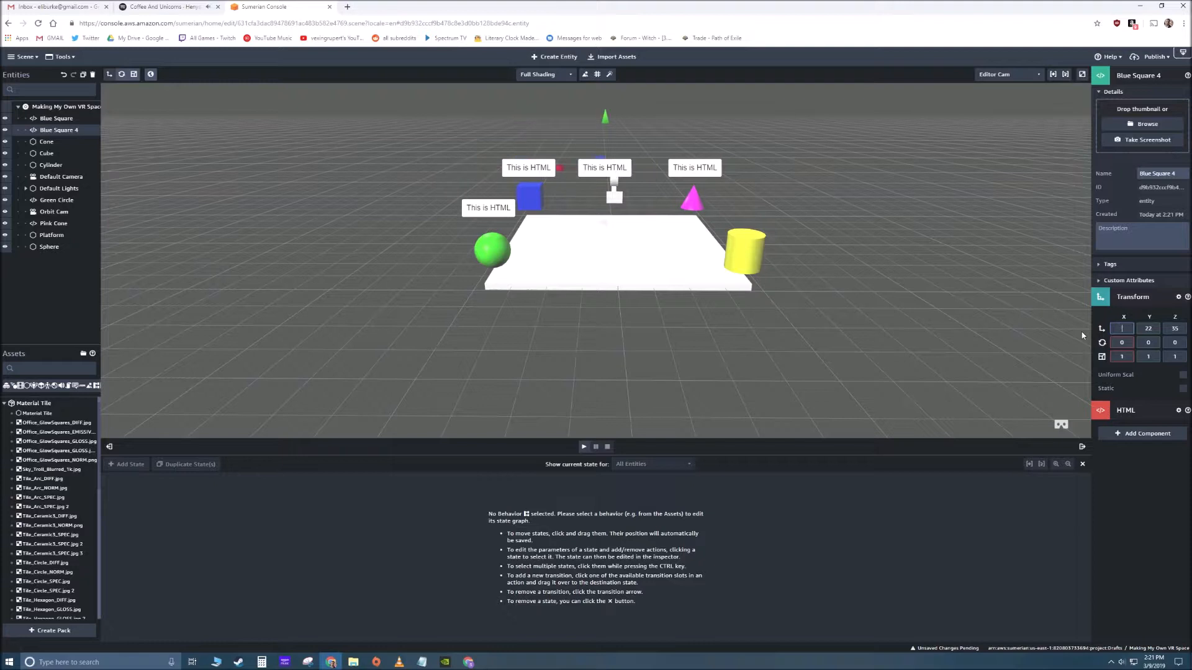
{"action": "type", "text": "-35"}
{"action": "key", "text": "Tab"}
{"action": "key", "text": "Tab"}
{"action": "type", "text": "-35"}
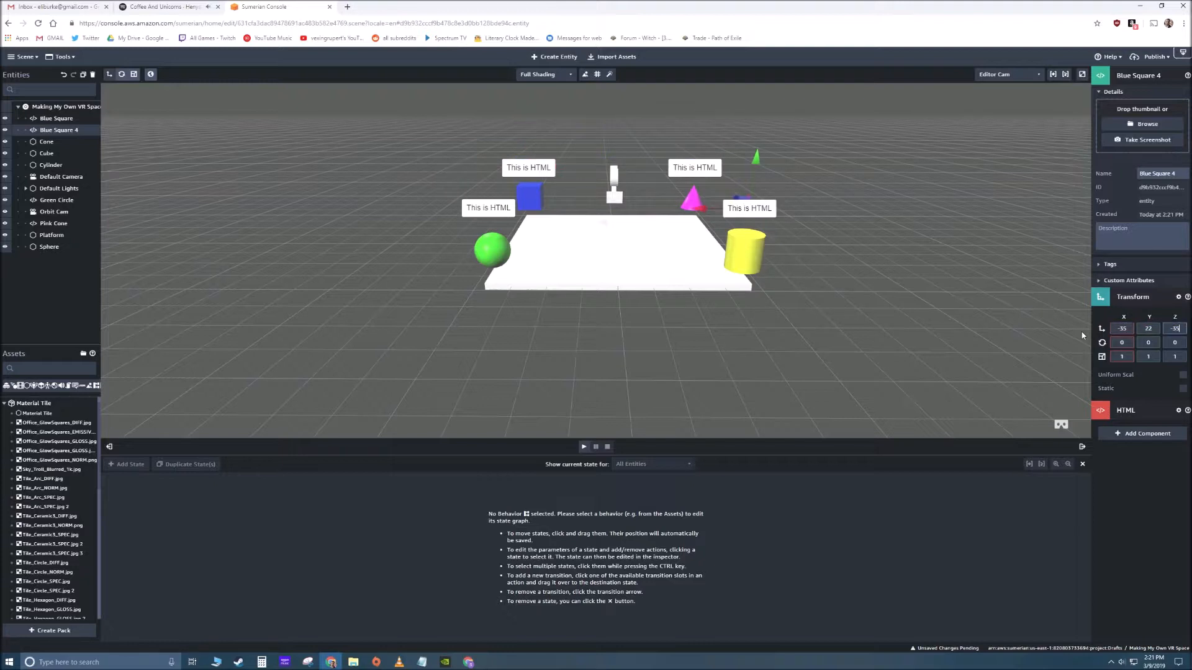
- Rename Blue Square 4 as Yellow Cylinder and deselect it
{"action": "left_click_drag", "start_coordinate": [1185, 174], "coordinate": [1067, 180]}
{"action": "type", "text": "Yellow Cylinder"}
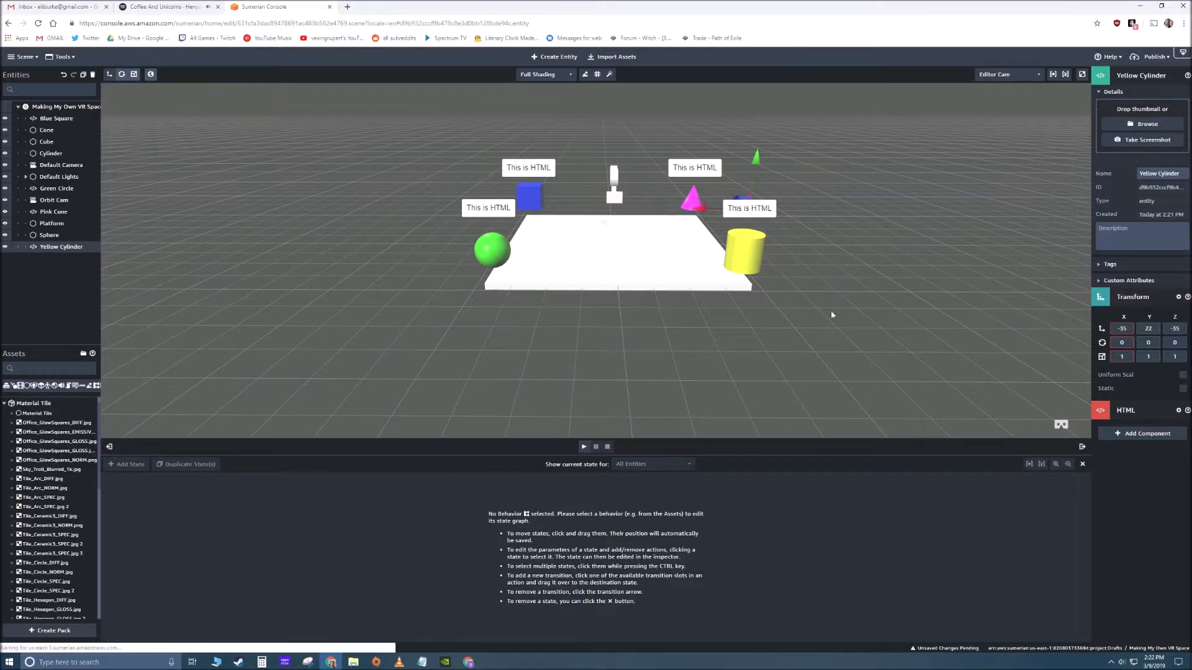
{"action": "left_click", "coordinate": [831, 311]}
- Edit the Blue Square entity's HTML so its paragraph reads "Blue Square", save it, and return to the scene
{"action": "left_click_drag", "start_coordinate": [474, 380], "coordinate": [576, 341]}
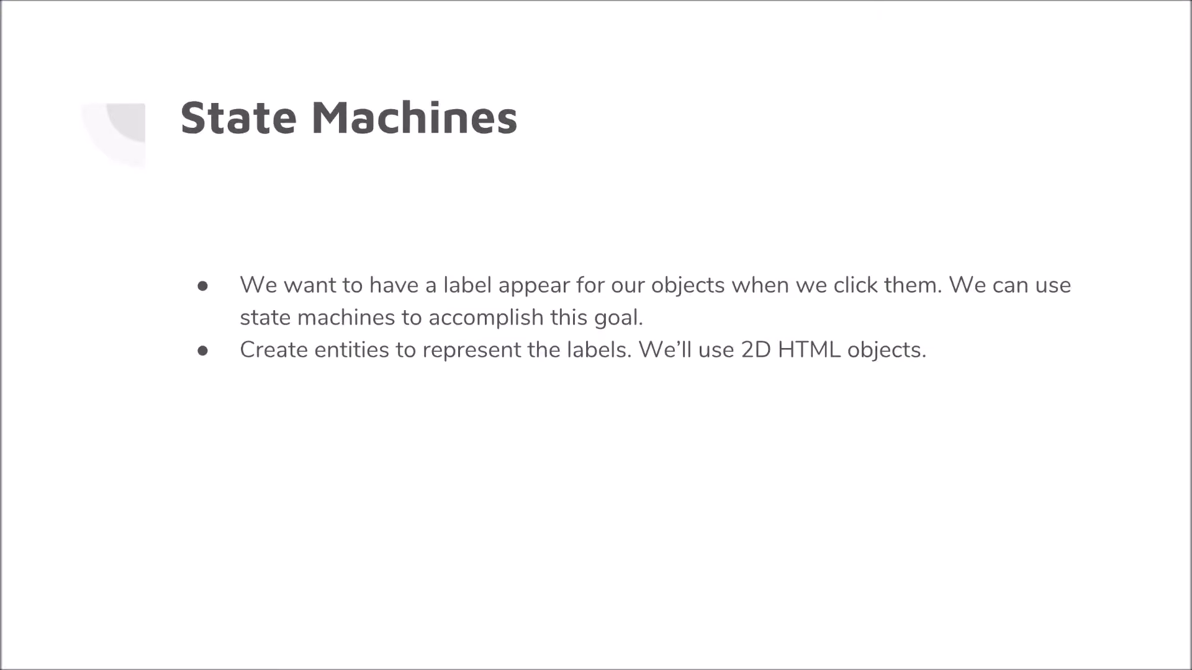
{"action": "key", "text": "Right"}
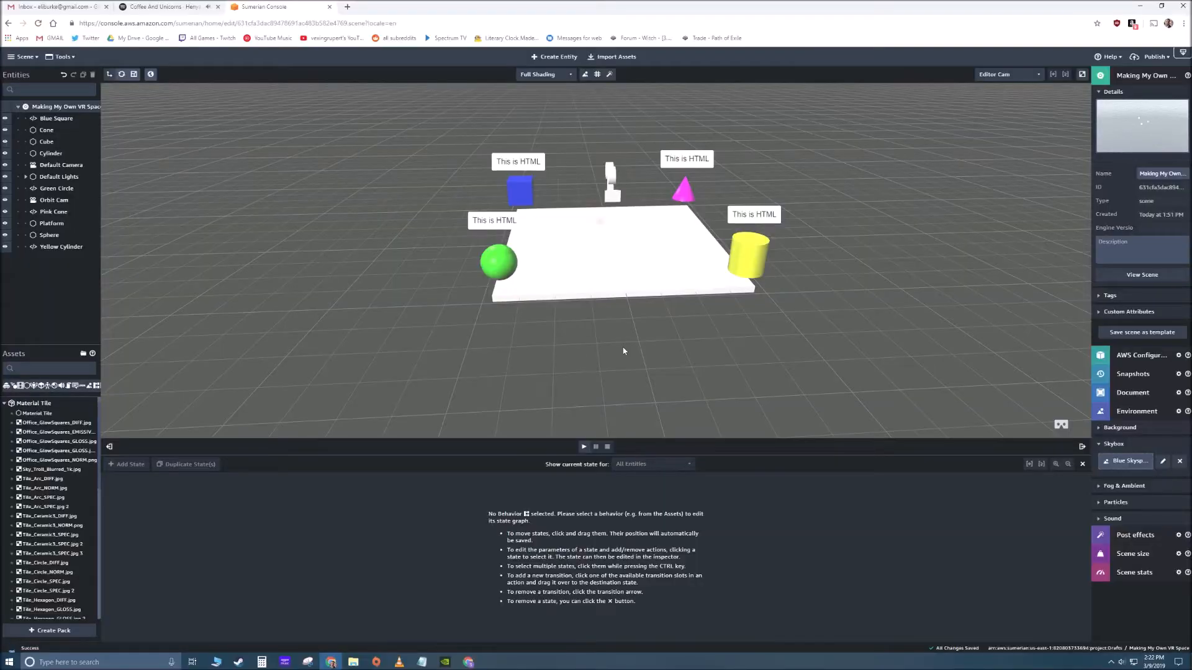
{"action": "scroll", "coordinate": [624, 321], "scroll_direction": "up", "scroll_amount": 3}
{"action": "left_click_drag", "start_coordinate": [609, 342], "coordinate": [644, 345]}
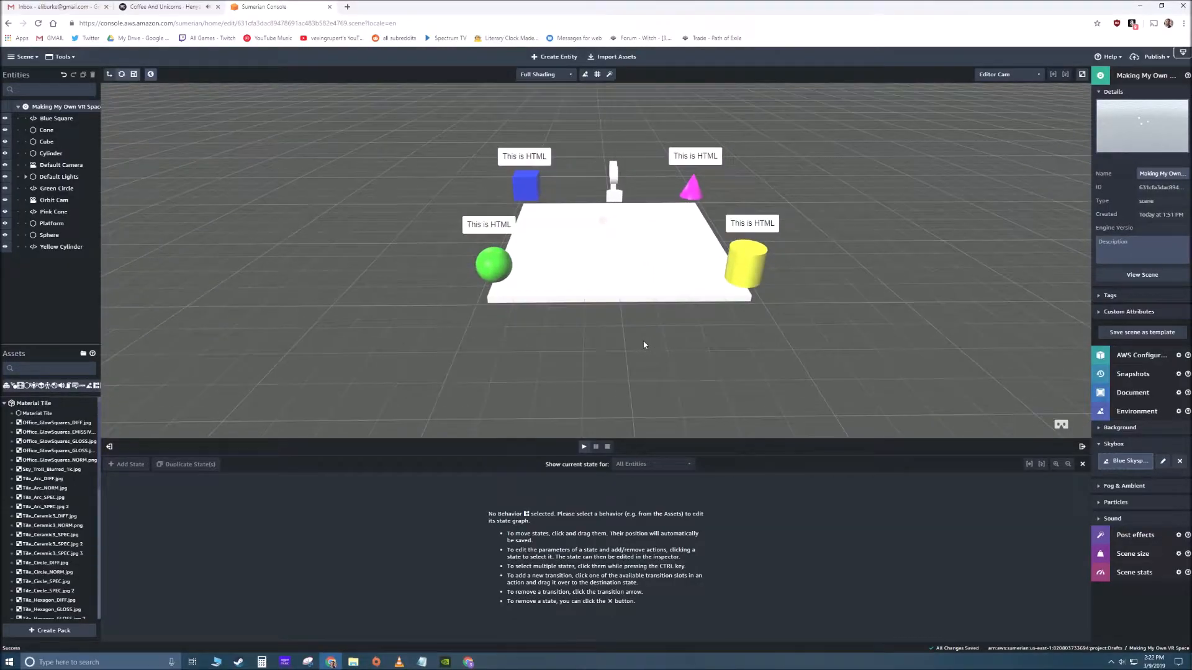
{"action": "left_click", "coordinate": [534, 163]}
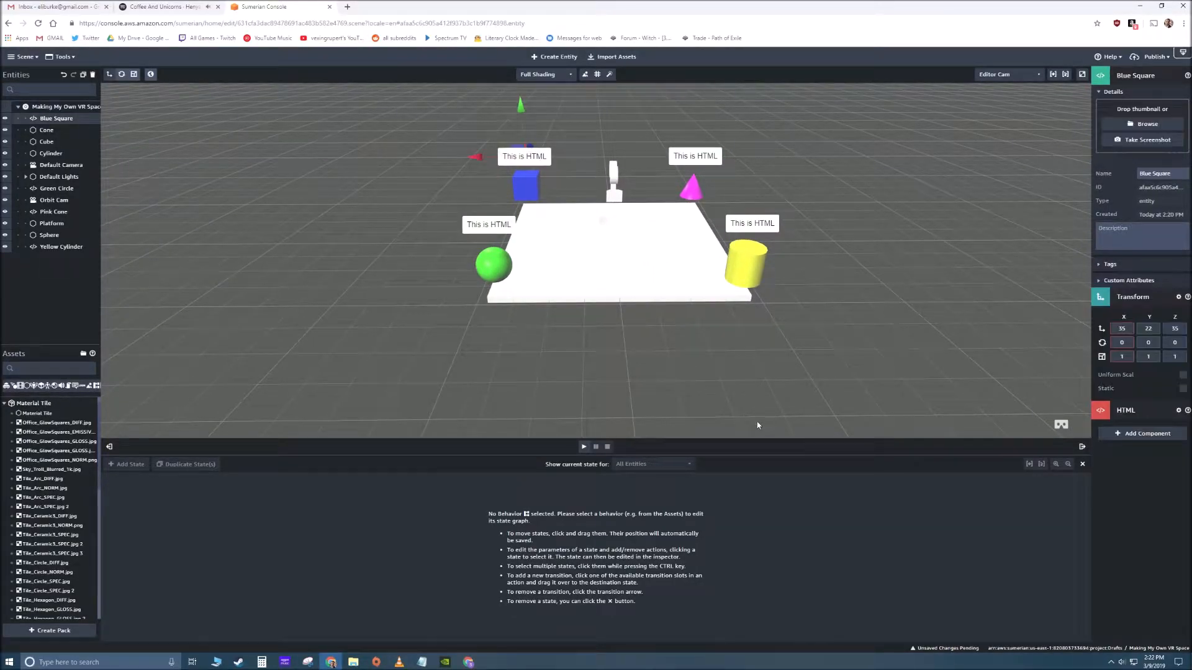
{"action": "left_click", "coordinate": [1127, 412]}
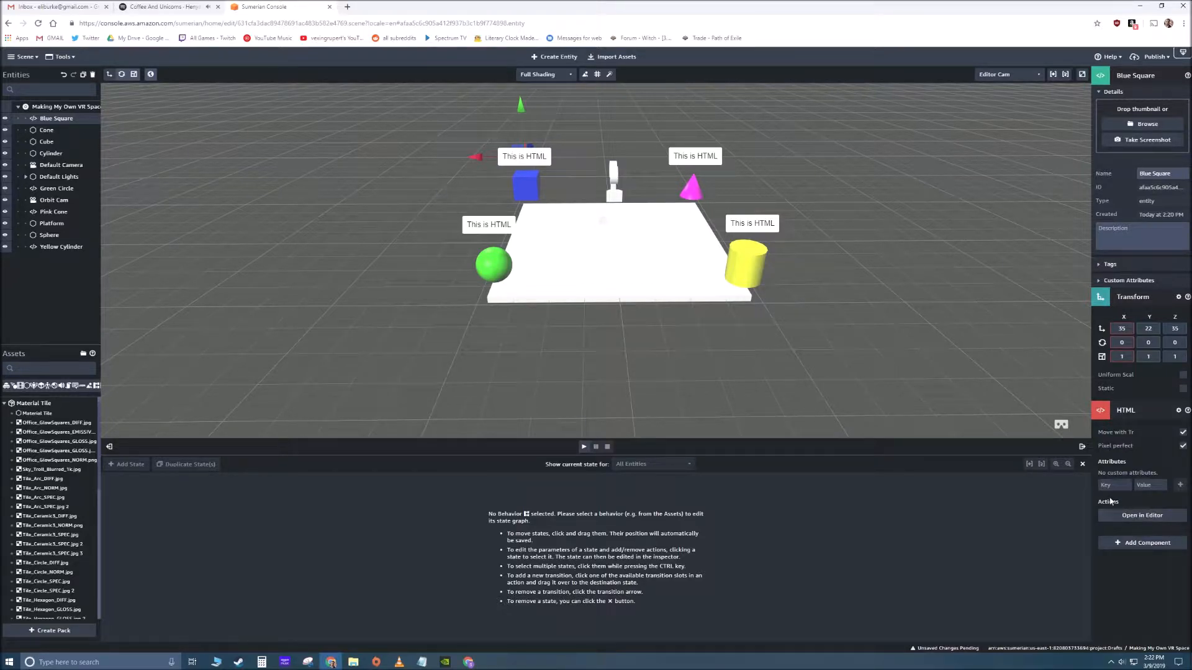
{"action": "left_click", "coordinate": [1142, 518]}
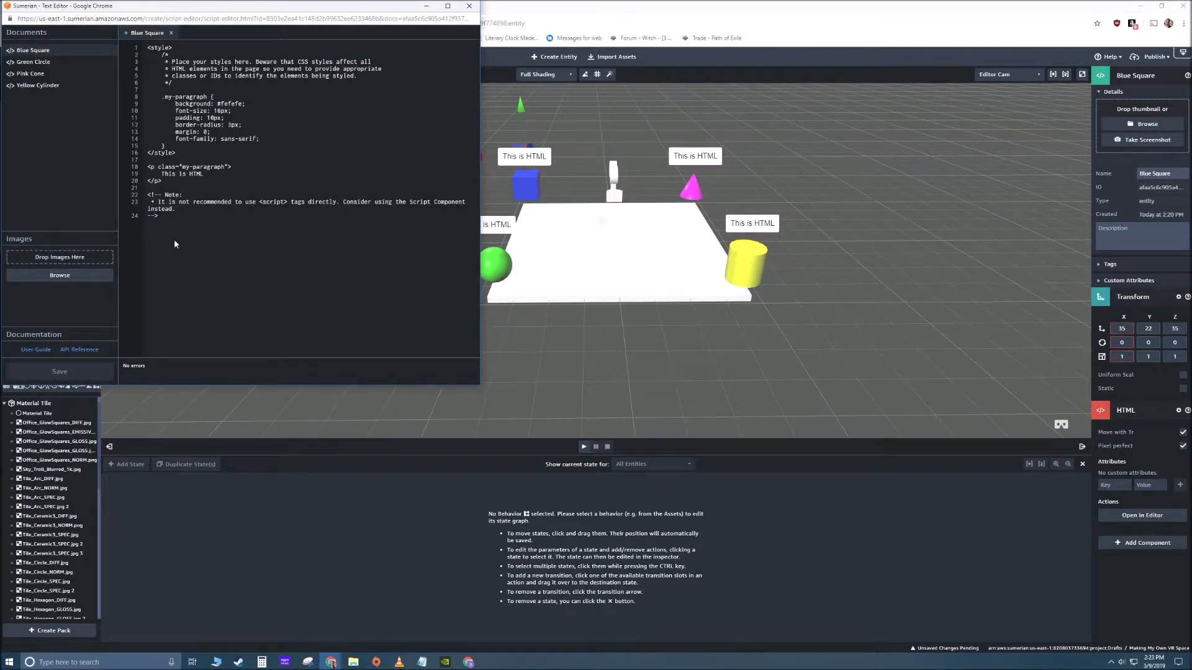
{"action": "left_click", "coordinate": [216, 255]}
{"action": "left_click_drag", "start_coordinate": [205, 174], "coordinate": [160, 175]}
{"action": "type", "text": "Blue Square"}
{"action": "key", "text": "Return"}
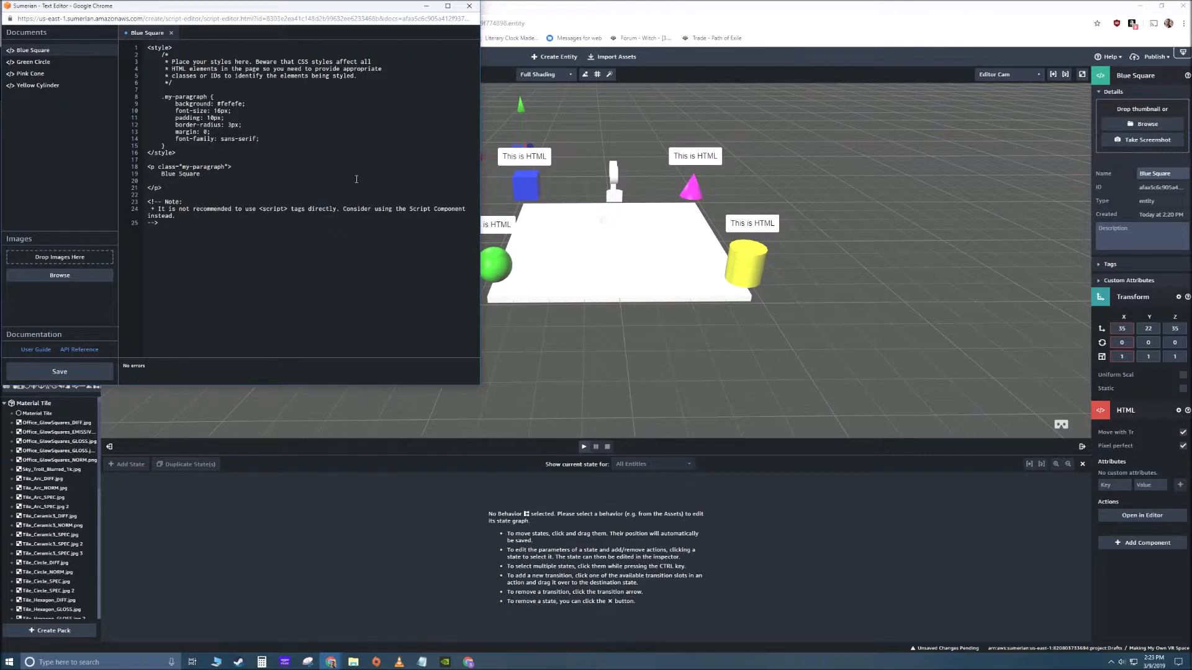
{"action": "key", "text": "BackSpace"}
{"action": "left_click", "coordinate": [68, 371]}
{"action": "left_click", "coordinate": [587, 191]}
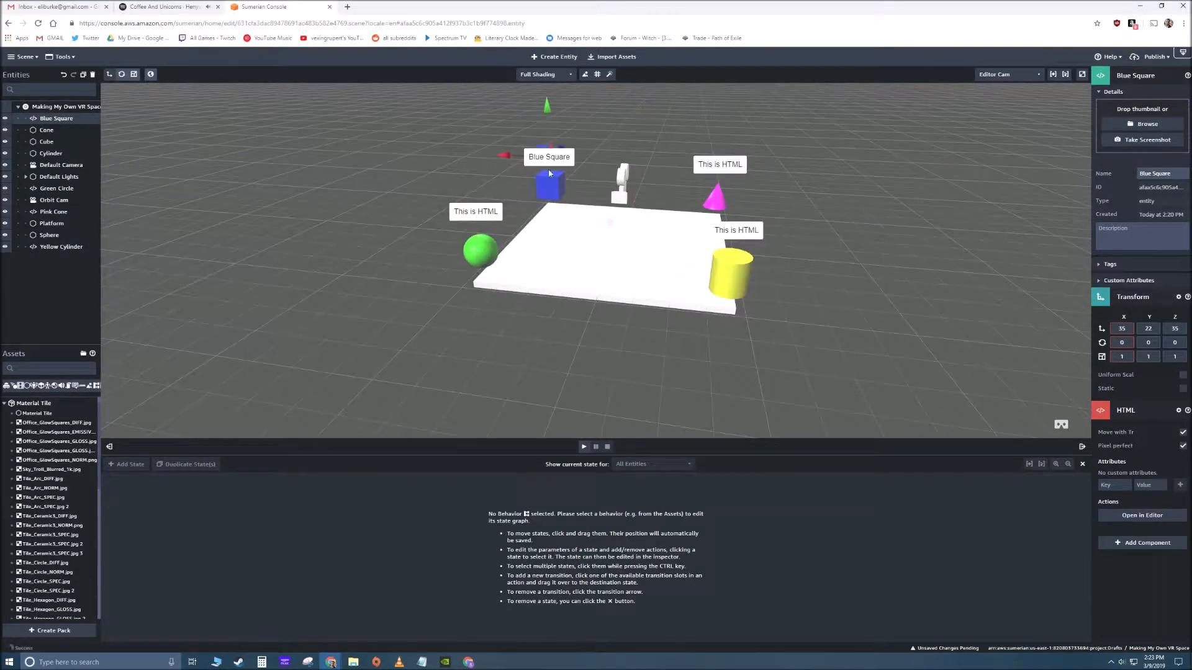
- Edit the Pink Cone entity's HTML so its paragraph reads "Pink Cone", save it, and return to the scene
{"action": "scroll", "coordinate": [571, 167], "scroll_direction": "up", "scroll_amount": 3}
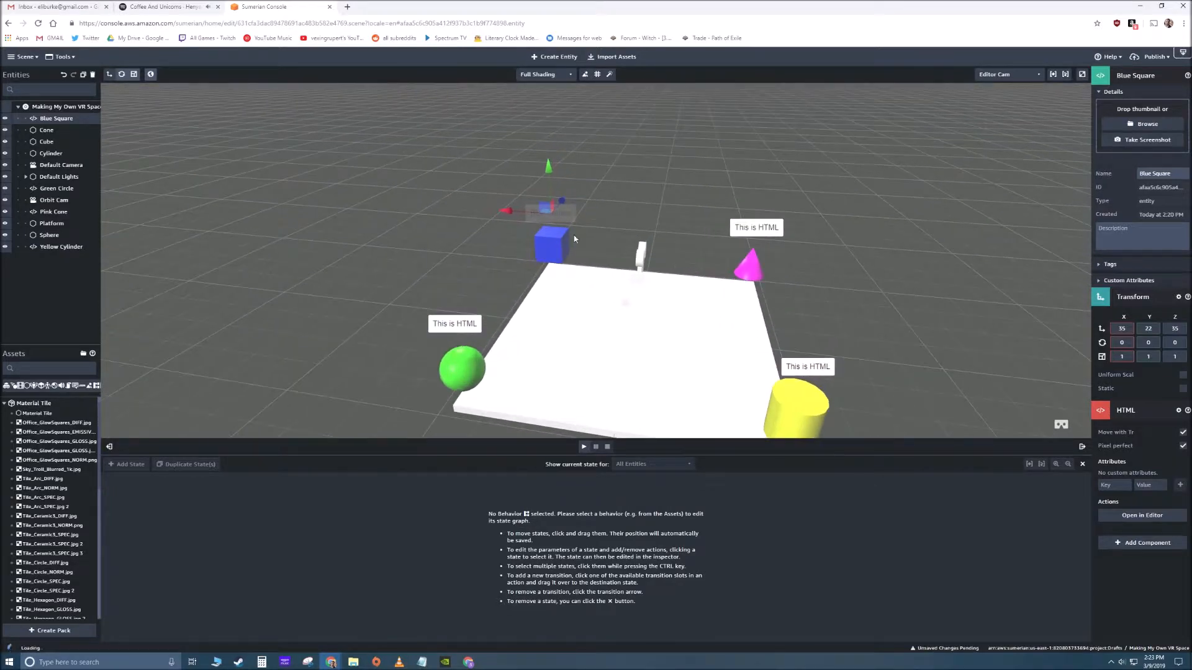
{"action": "scroll", "coordinate": [645, 225], "scroll_direction": "up", "scroll_amount": 3}
{"action": "left_click", "coordinate": [646, 200]}
{"action": "right_click_drag", "start_coordinate": [646, 200], "coordinate": [673, 222]}
{"action": "scroll", "coordinate": [673, 267], "scroll_direction": "down", "scroll_amount": 2}
{"action": "right_click_drag", "start_coordinate": [674, 267], "coordinate": [660, 273]}
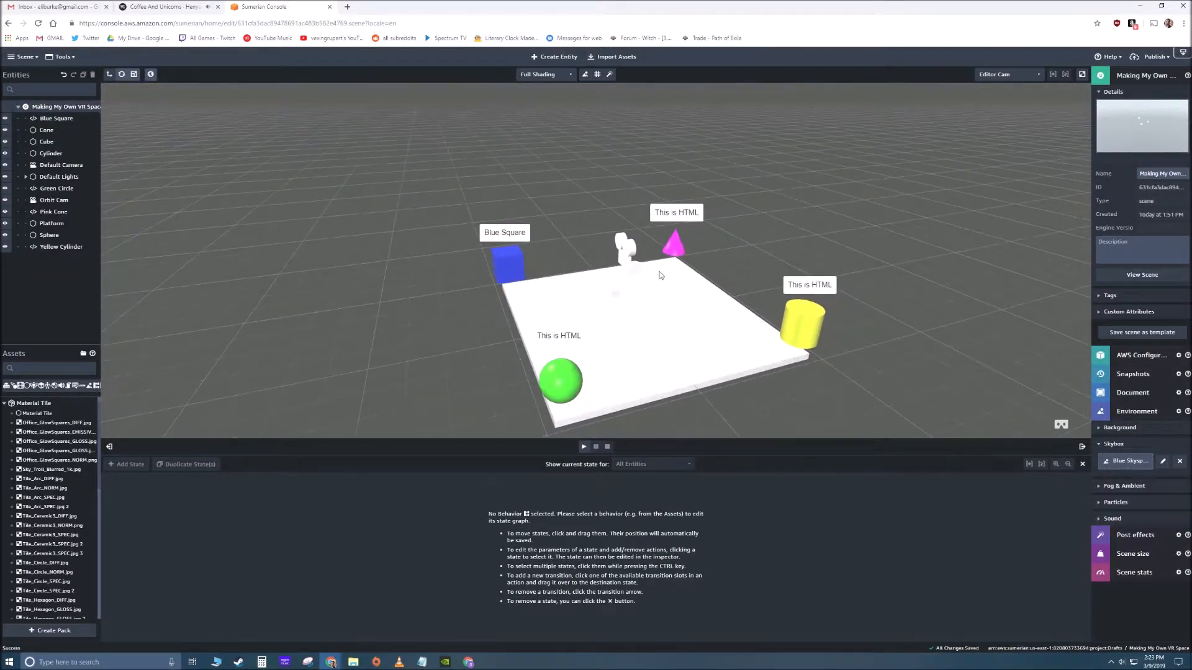
{"action": "left_click", "coordinate": [694, 215]}
{"action": "left_click", "coordinate": [1160, 516]}
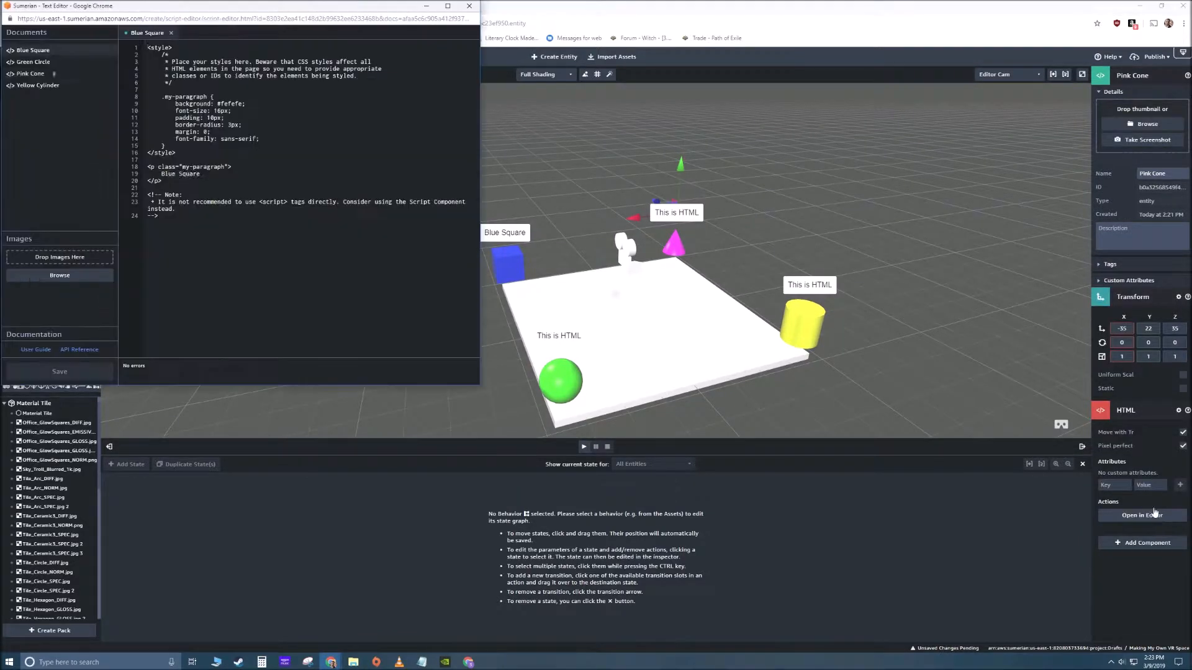
{"action": "left_click_drag", "start_coordinate": [206, 176], "coordinate": [162, 175]}
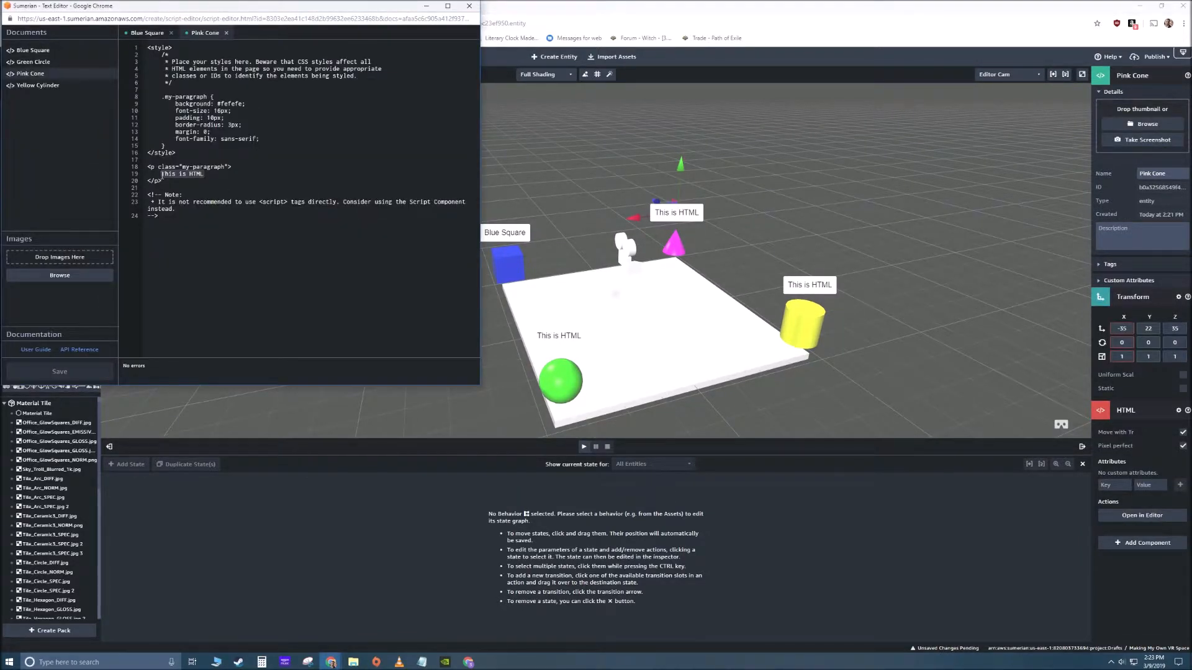
{"action": "type", "text": "PInk Con"}
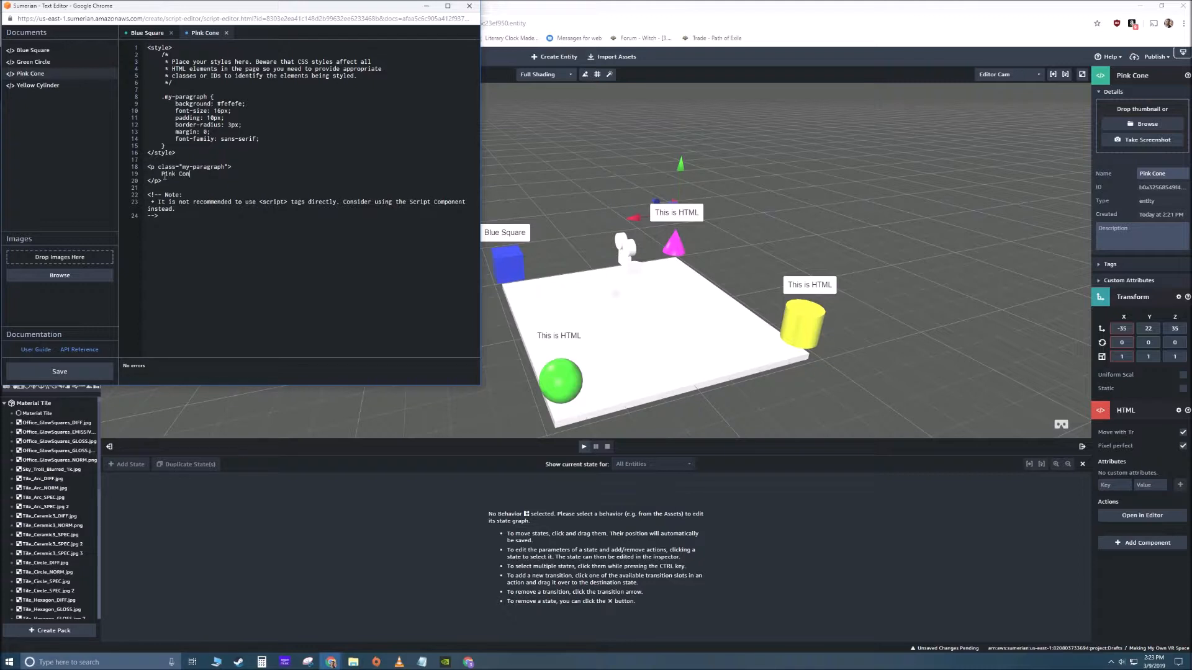
{"action": "type", "text": "e"}
{"action": "key", "text": "Return"}
{"action": "left_click", "coordinate": [95, 371]}
{"action": "left_click", "coordinate": [843, 283]}
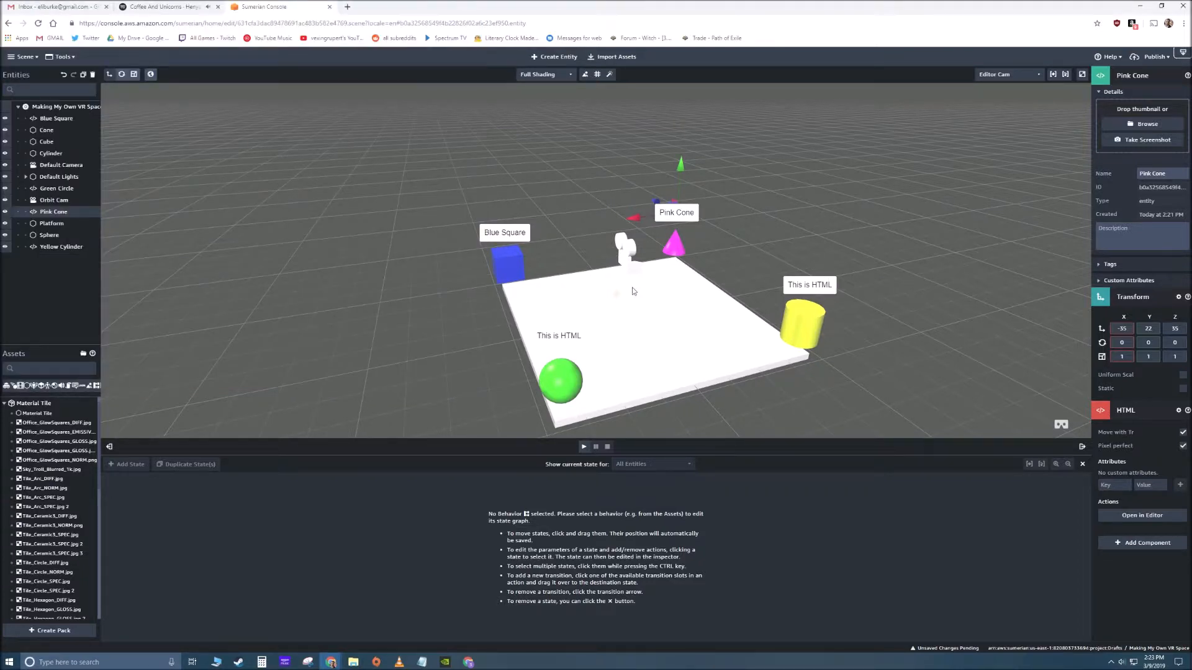
- Edit the Yellow Cylinder entity's HTML so its paragraph reads "Yellow Cylinder", save it, and close the text editor
{"action": "right_click_drag", "start_coordinate": [634, 291], "coordinate": [707, 288]}
{"action": "left_click", "coordinate": [690, 201]}
{"action": "left_click", "coordinate": [1161, 516]}
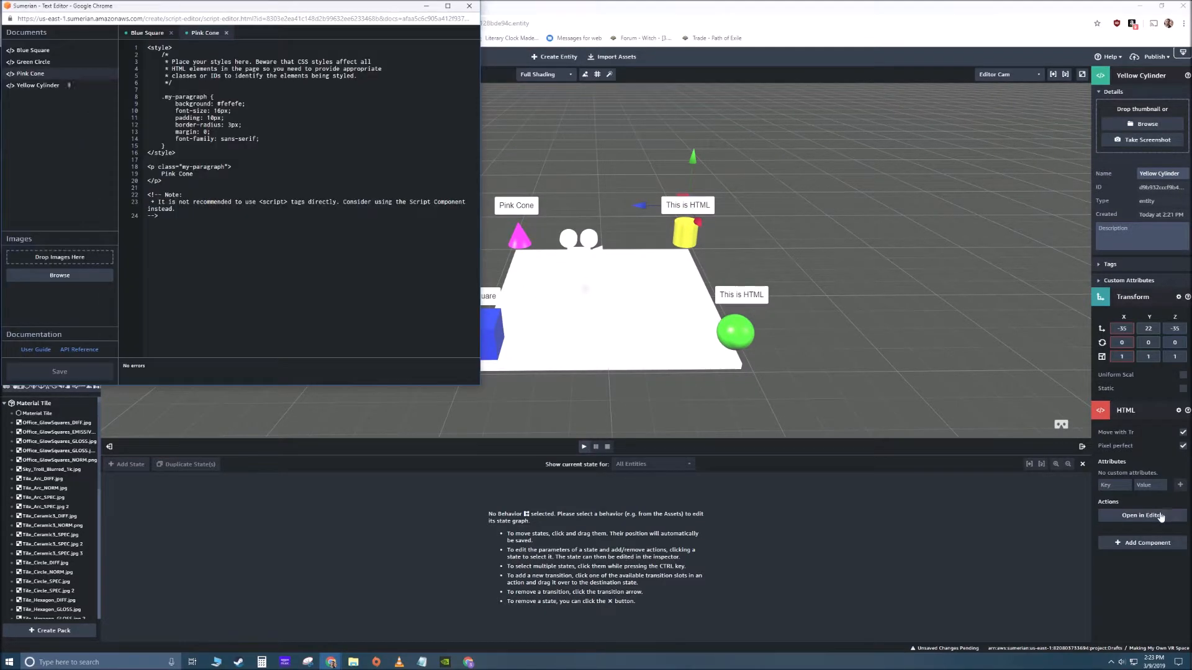
{"action": "left_click_drag", "start_coordinate": [206, 174], "coordinate": [163, 174]}
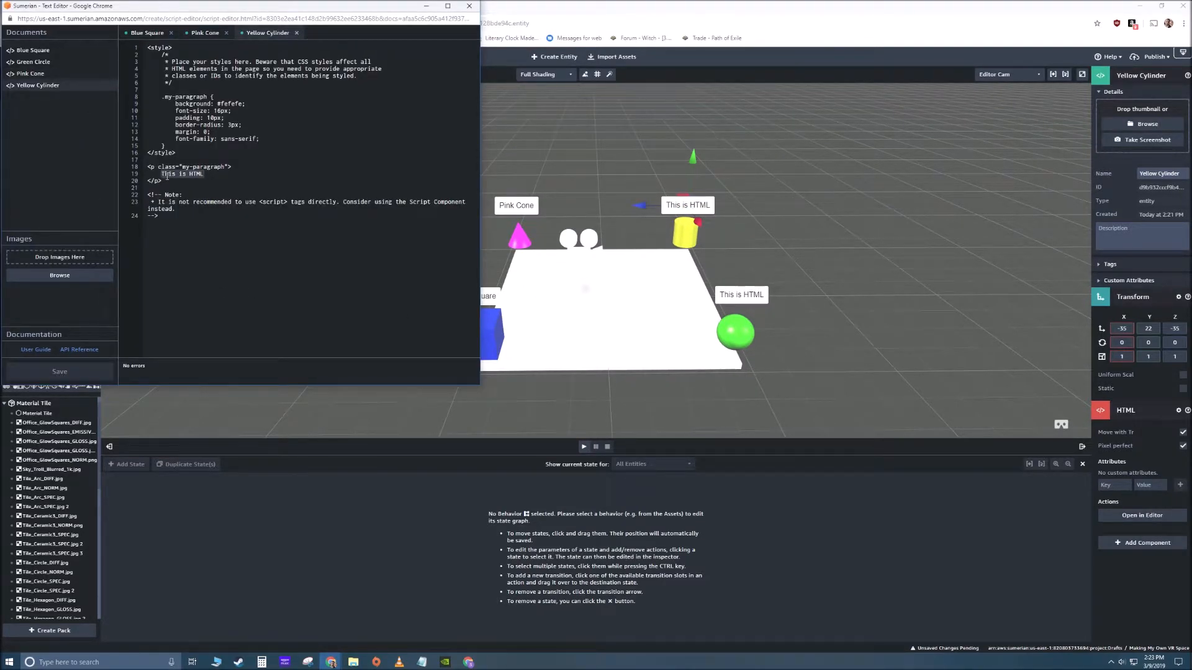
{"action": "type", "text": "Yellow Cylindar"}
{"action": "key", "text": "BackSpace"}
{"action": "type", "text": "er"}
{"action": "left_click", "coordinate": [61, 369]}
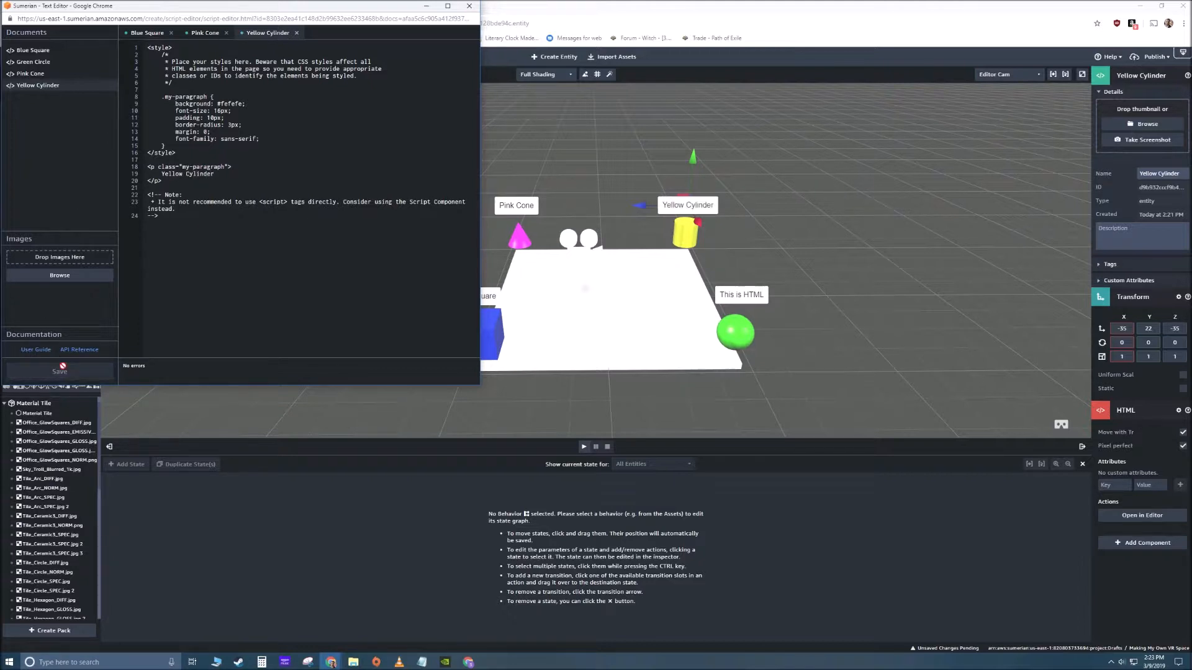
{"action": "left_click", "coordinate": [469, 6]}
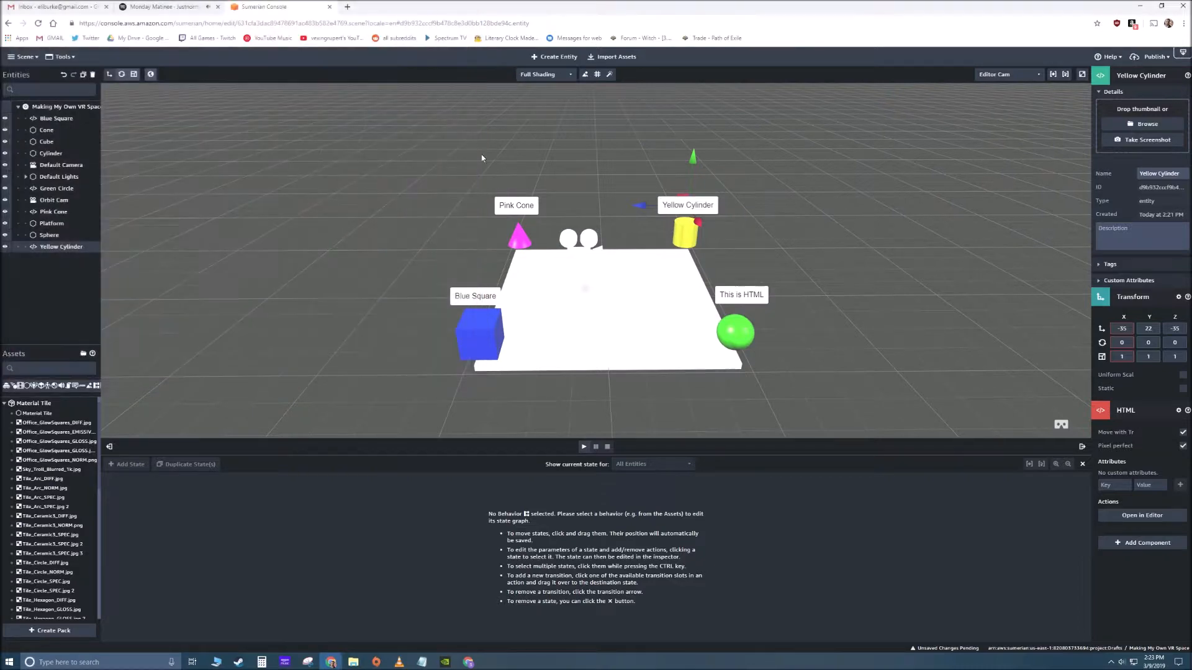
- Change the Green Circle entity's HTML paragraph to "Green Sphere", save it, and close the text editor
{"action": "left_click", "coordinate": [652, 214]}
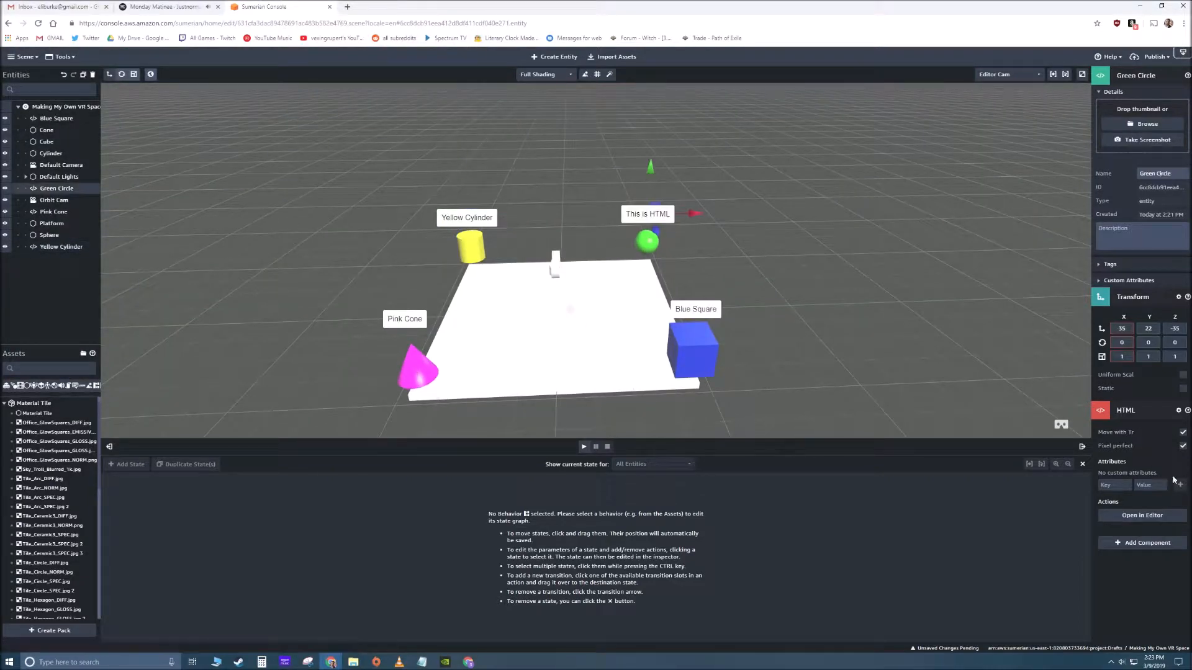
{"action": "left_click", "coordinate": [1145, 515]}
{"action": "left_click_drag", "start_coordinate": [205, 174], "coordinate": [162, 174]}
{"action": "type", "text": "Green Sphere"}
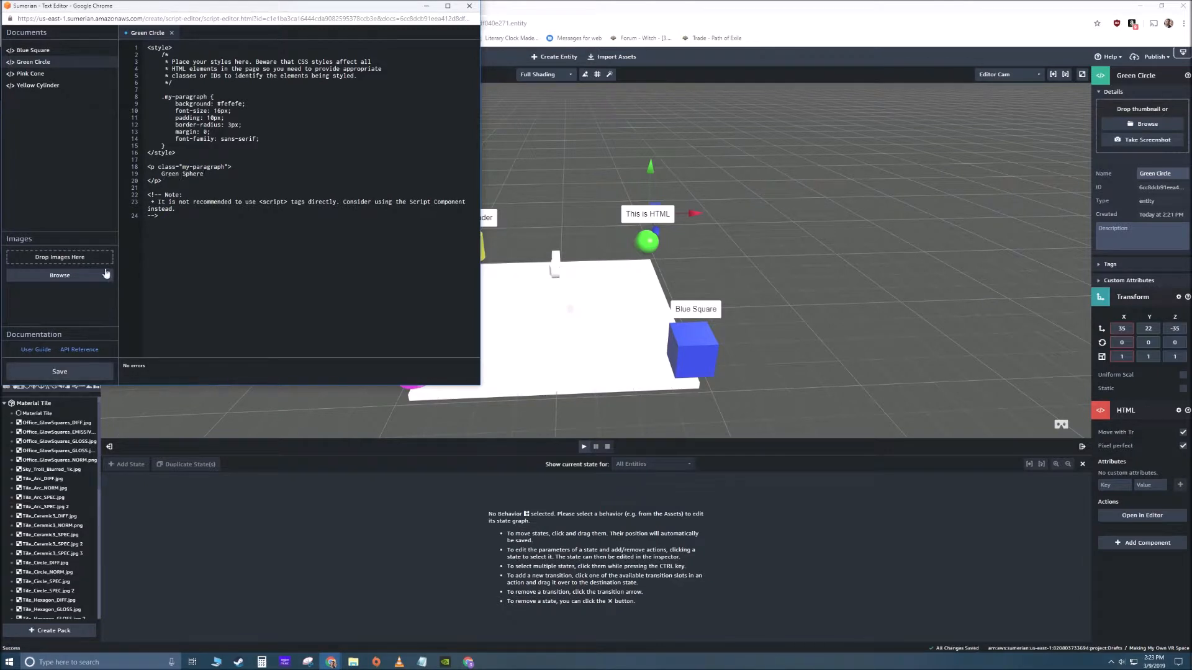
{"action": "left_click", "coordinate": [68, 371]}
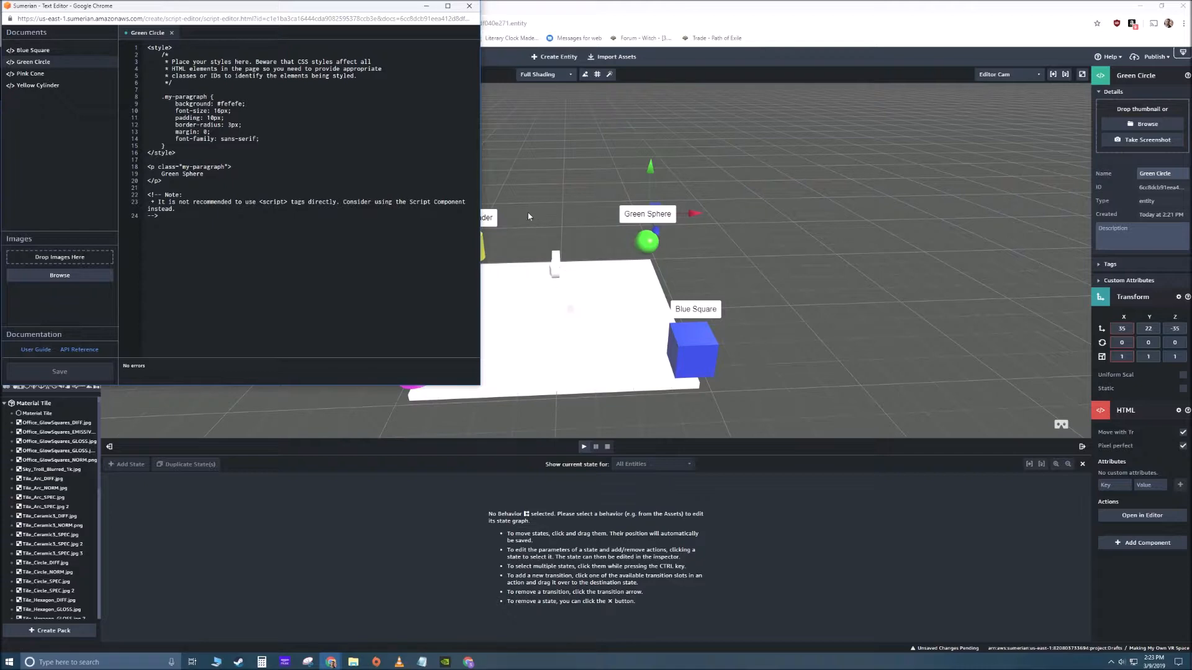
{"action": "left_click", "coordinate": [469, 6]}
- Play the scene, orbit around the platform to check the shape labels, and stop playback
{"action": "left_click", "coordinate": [613, 227]}
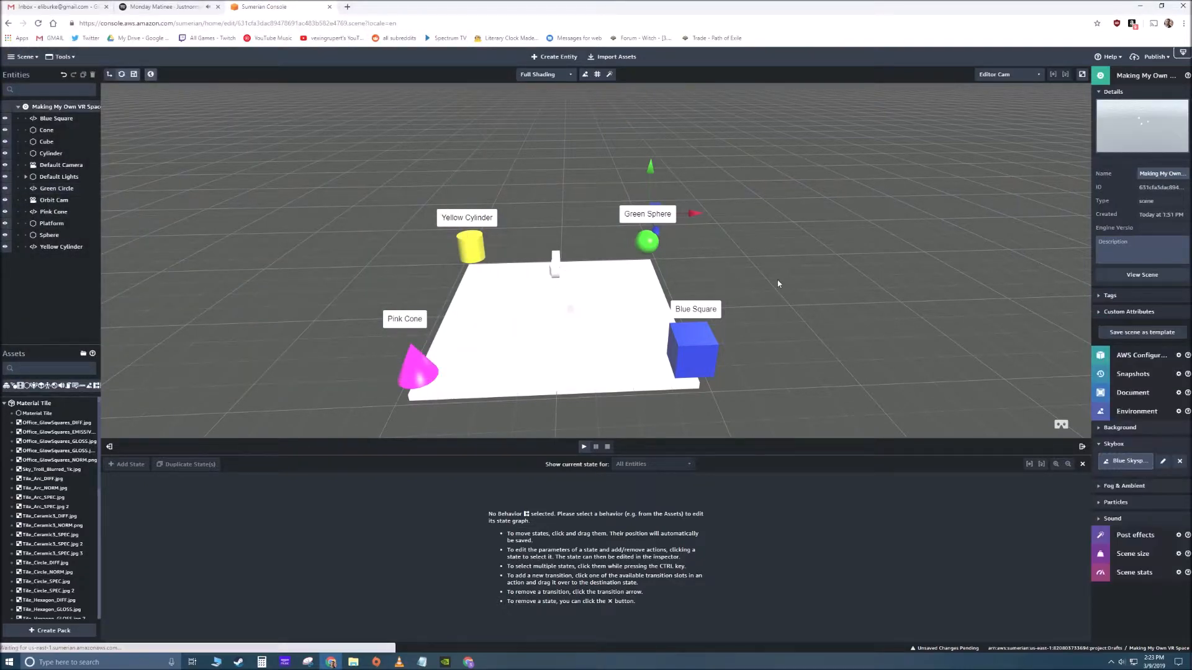
{"action": "left_click_drag", "start_coordinate": [614, 227], "coordinate": [545, 248]}
{"action": "left_click", "coordinate": [583, 446]}
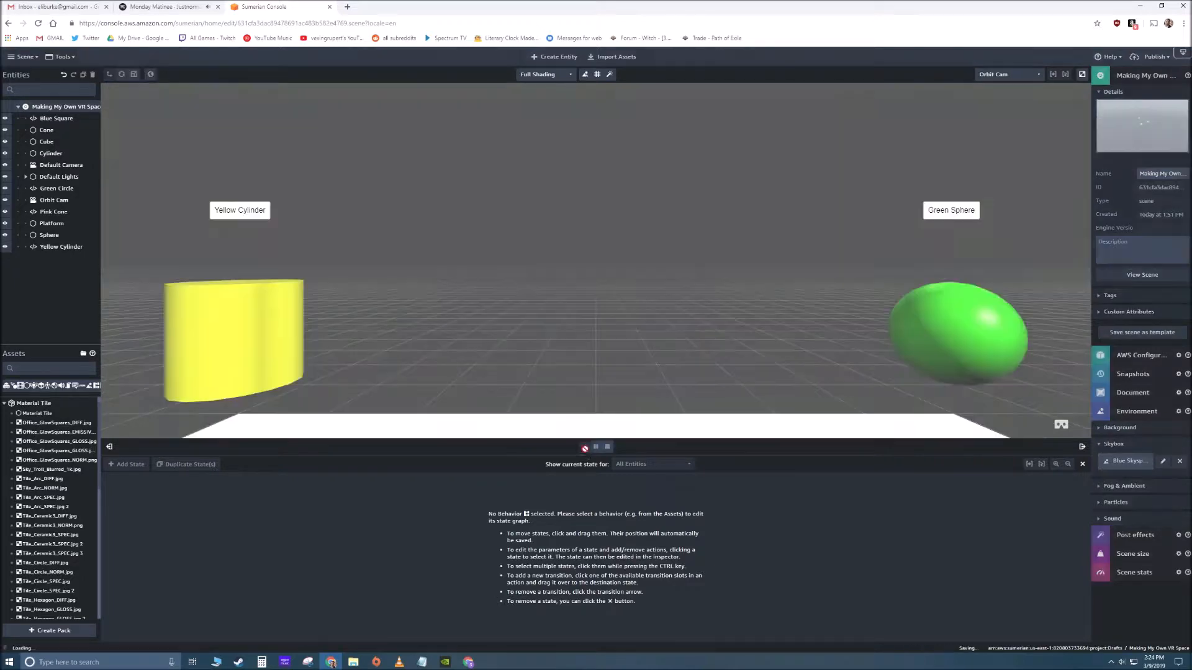
{"action": "left_click_drag", "start_coordinate": [508, 302], "coordinate": [695, 284]}
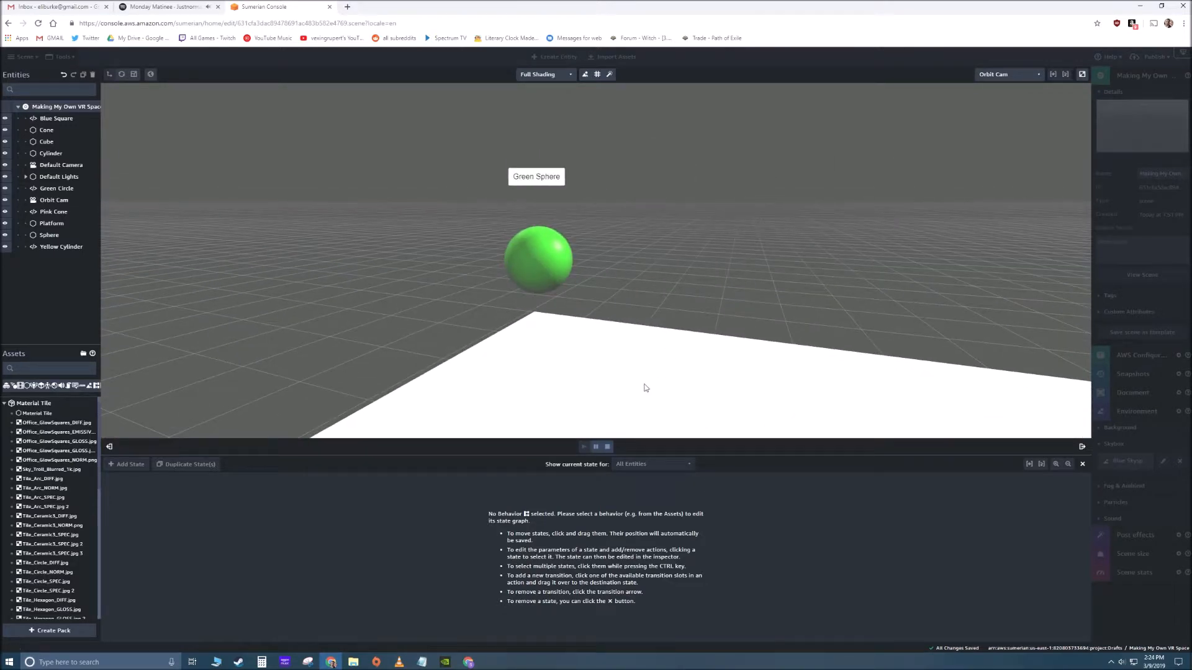
{"action": "left_click", "coordinate": [608, 448]}
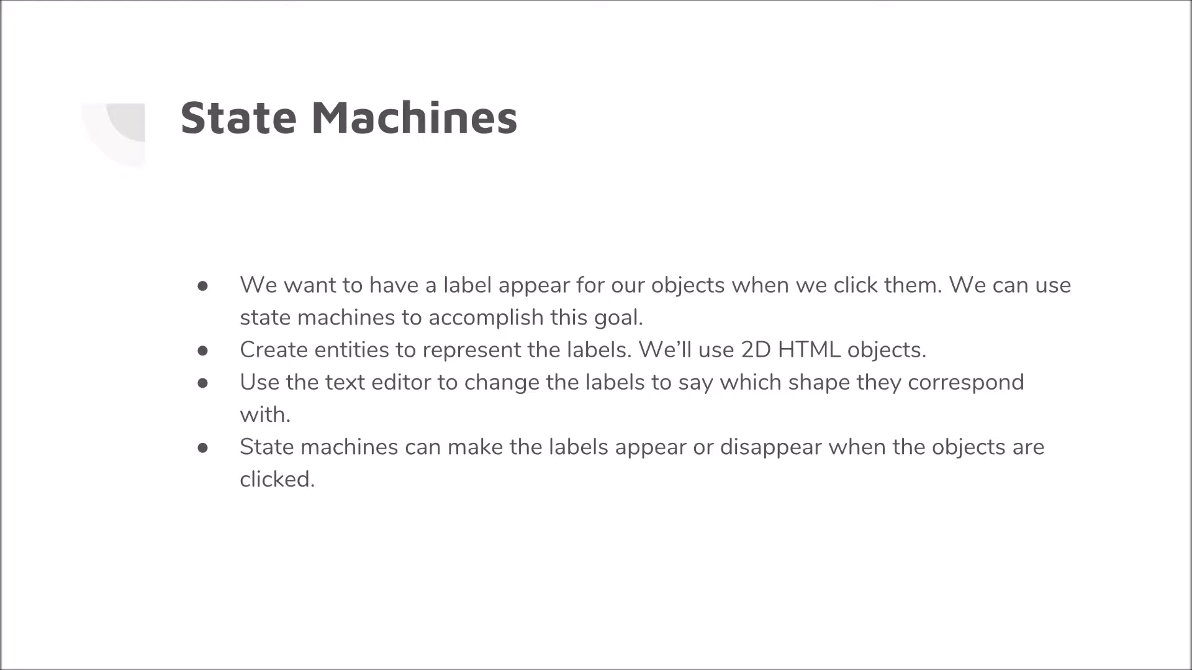
{"action": "key", "text": "Right"}
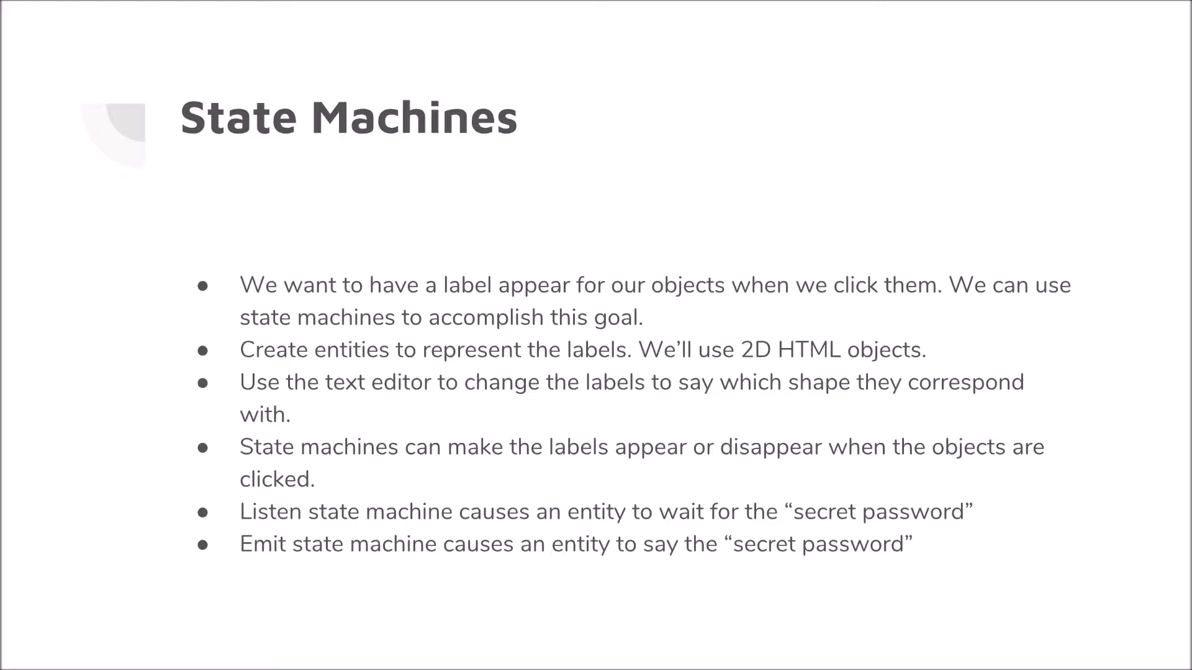
{"action": "key", "text": "Right"}
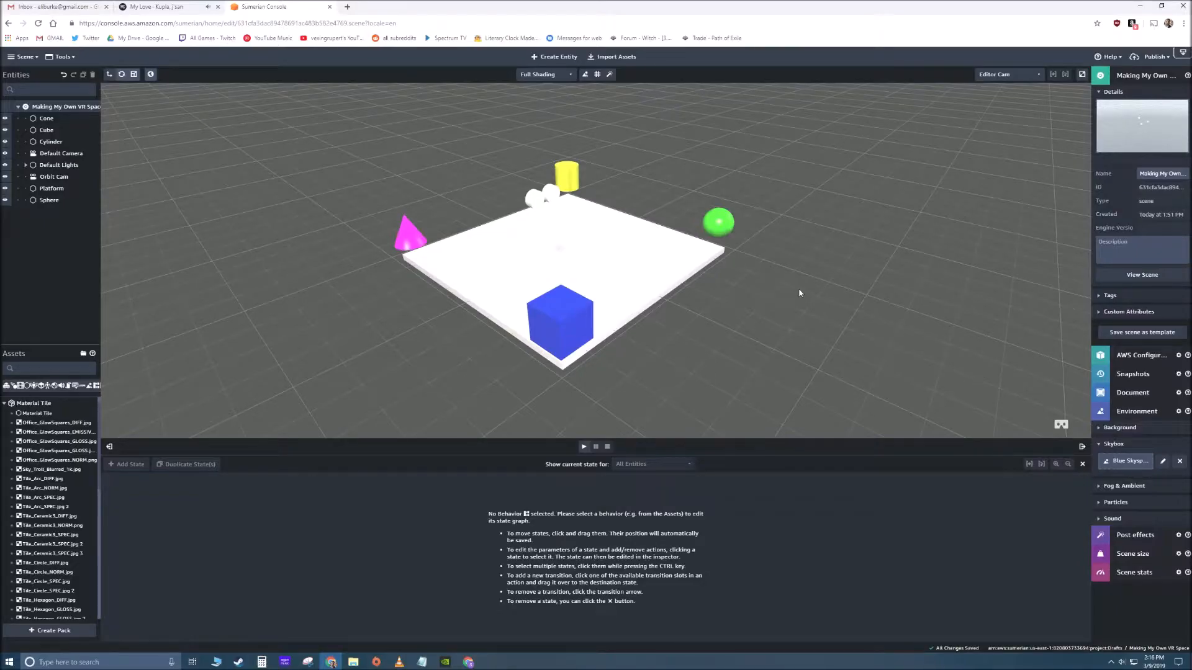
- Add a State Machine component to the blue Cube and create a new behavior in it
{"action": "left_click_drag", "start_coordinate": [729, 359], "coordinate": [668, 354]}
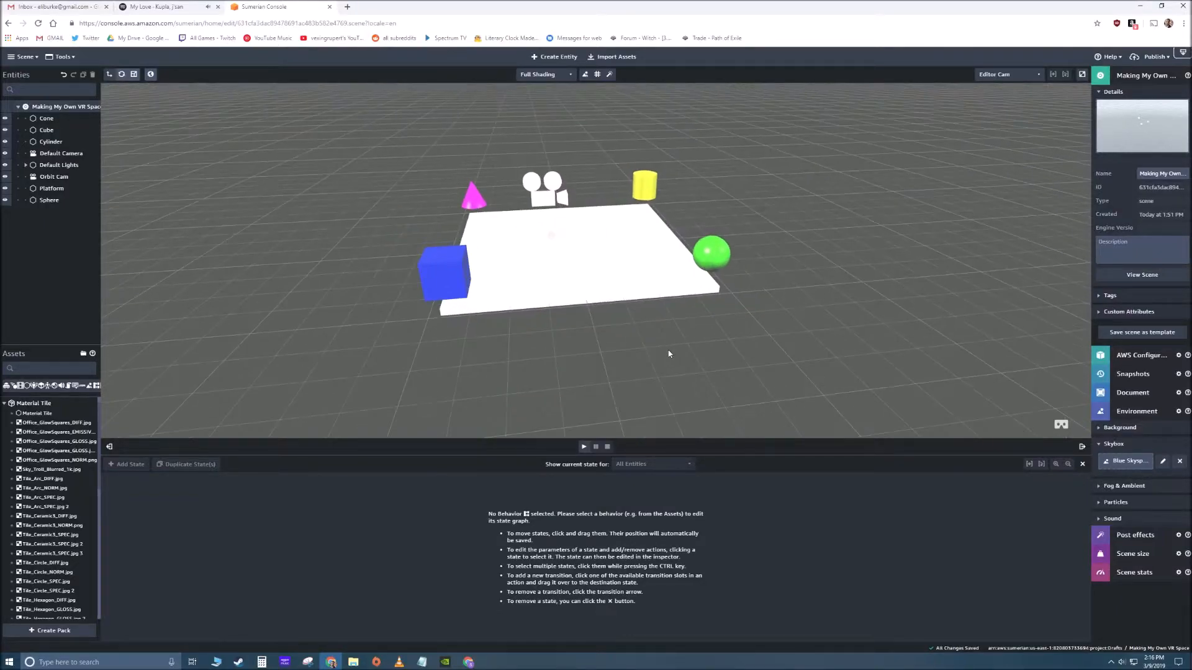
{"action": "left_click", "coordinate": [428, 276]}
{"action": "left_click_drag", "start_coordinate": [360, 310], "coordinate": [536, 311]}
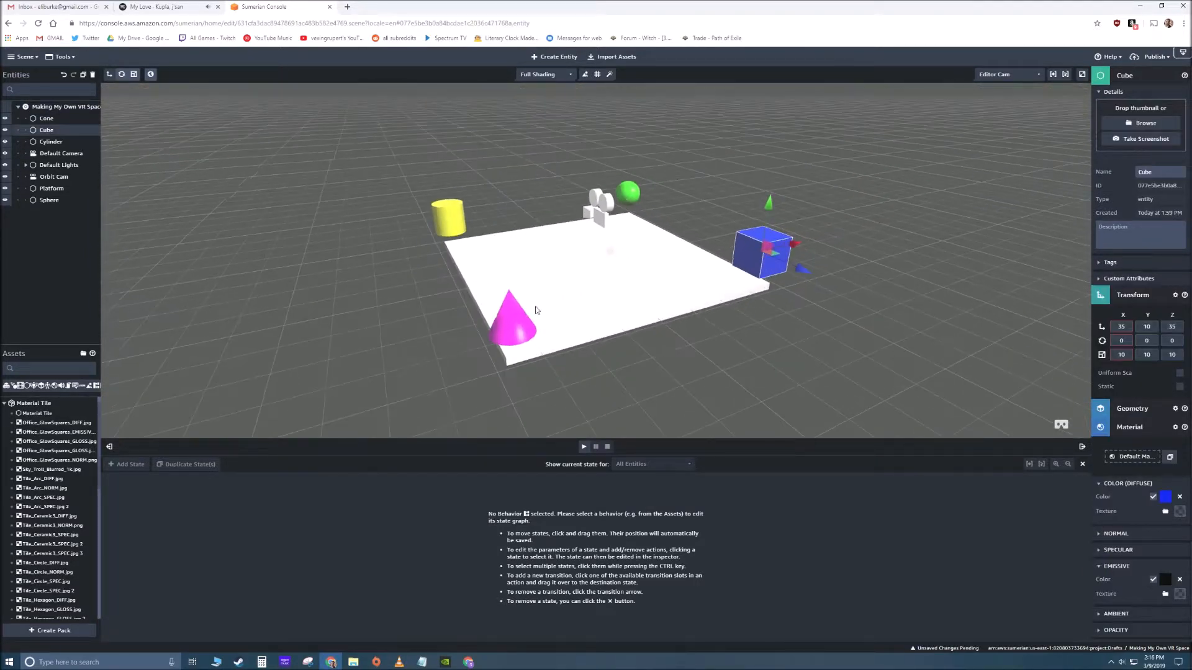
{"action": "left_click", "coordinate": [1131, 296]}
{"action": "left_click", "coordinate": [1124, 335]}
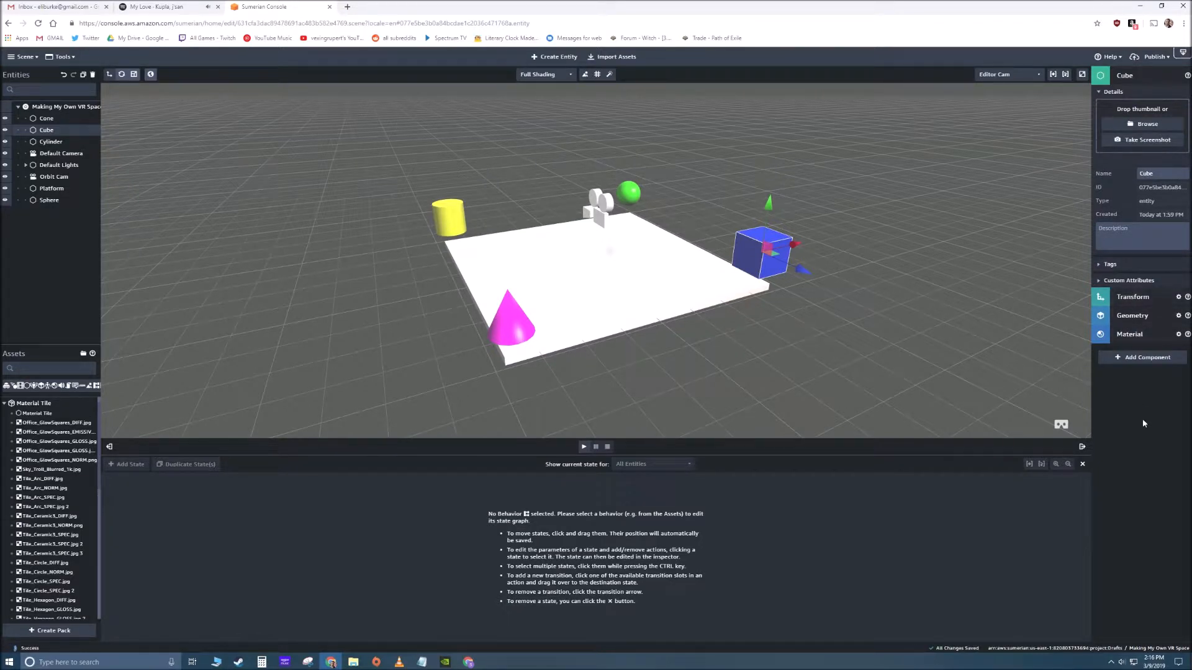
{"action": "left_click", "coordinate": [1143, 357]}
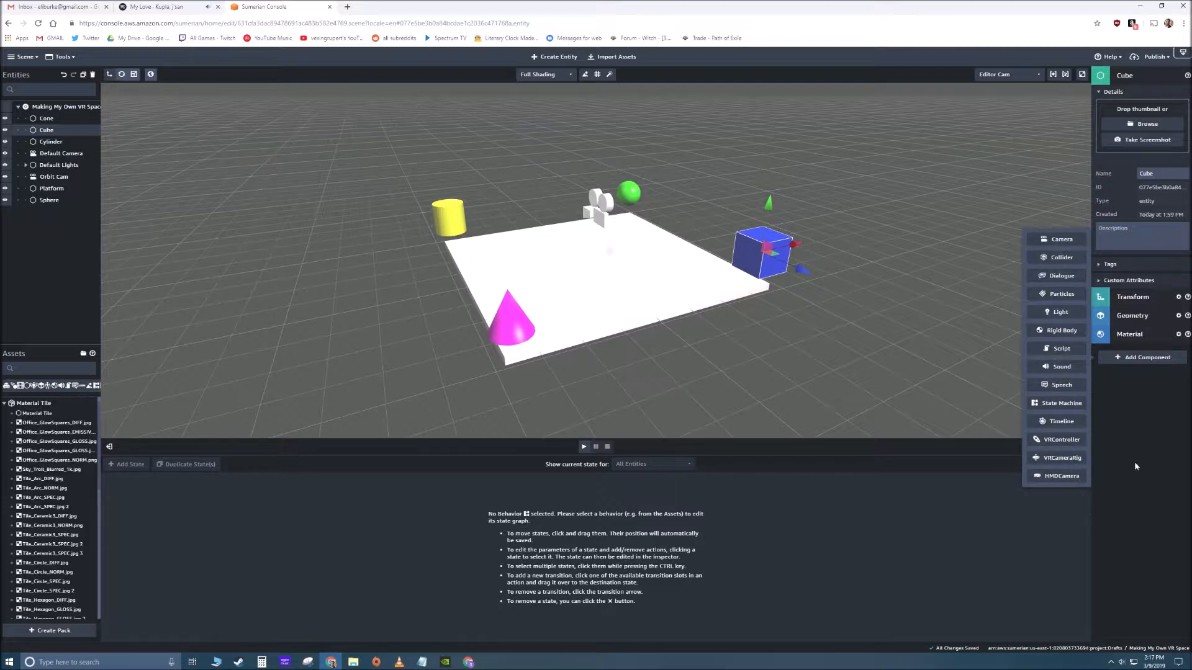
{"action": "left_click", "coordinate": [1055, 404]}
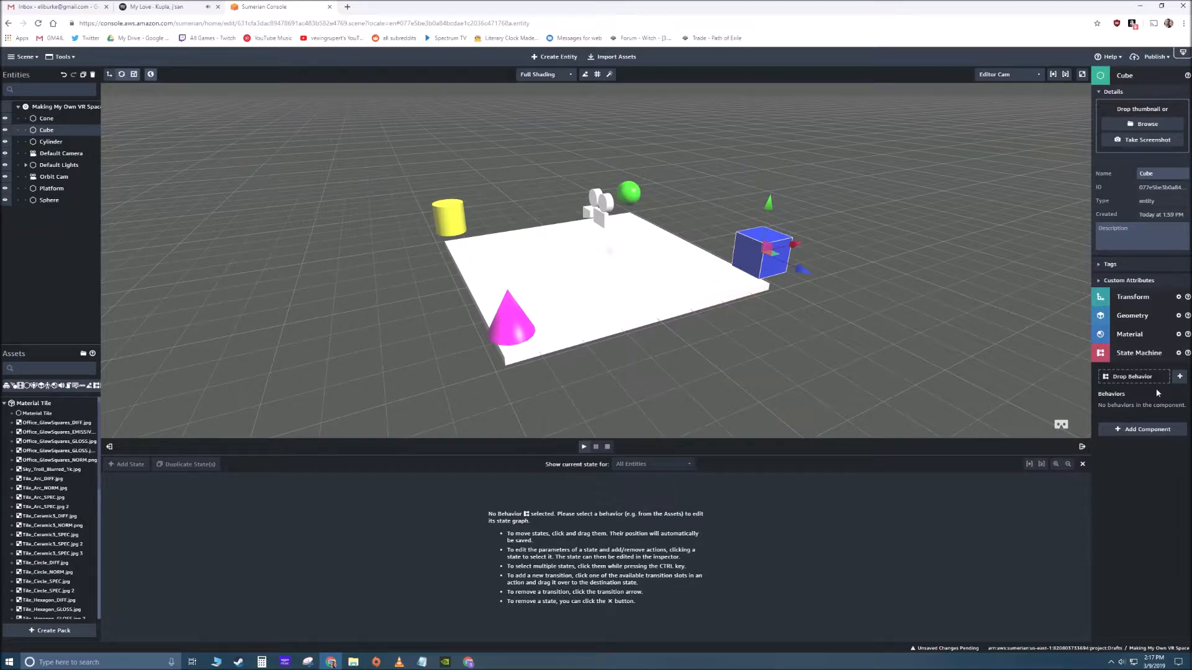
{"action": "left_click", "coordinate": [1179, 376]}
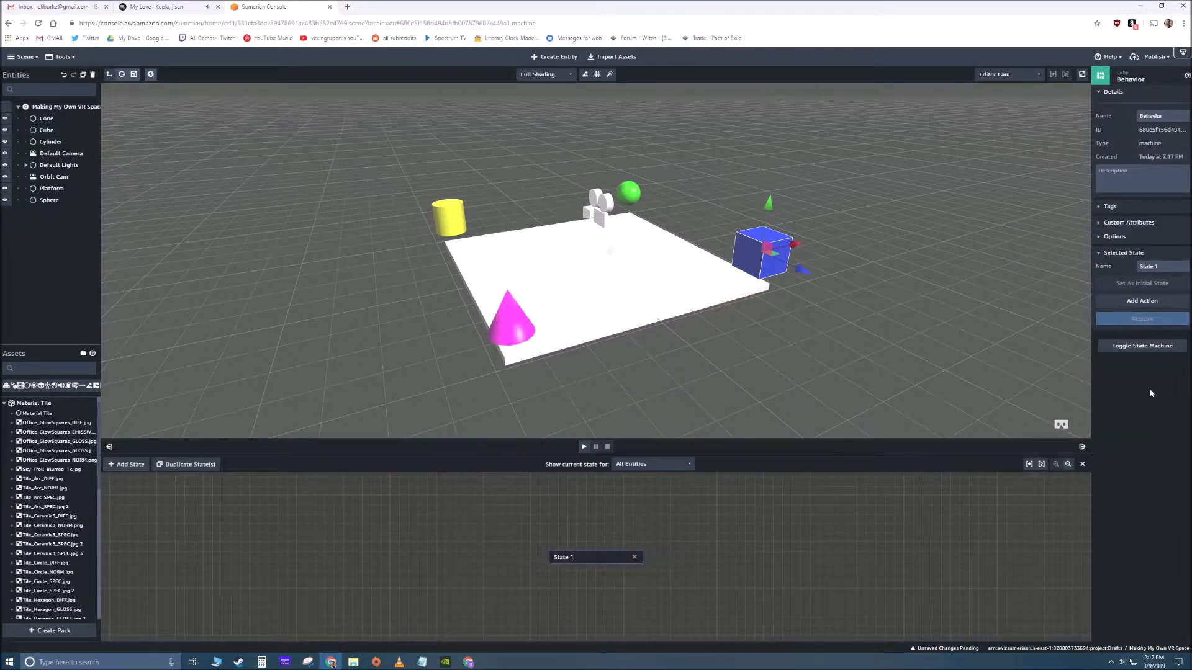
{"action": "left_click_drag", "start_coordinate": [597, 554], "coordinate": [387, 519]}
{"action": "left_click", "coordinate": [549, 537]}
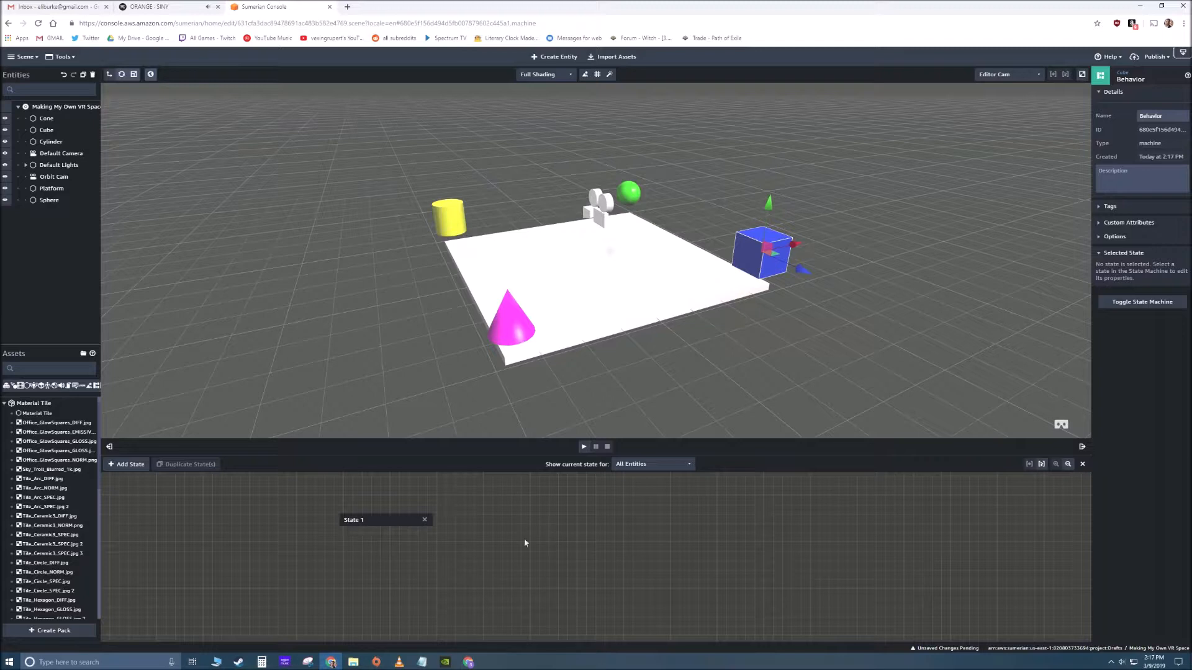
- Add the Click/Tap on Entity action to State 1 of the Cube's behavior, finding it by searching for "click"
{"action": "left_click", "coordinate": [368, 520]}
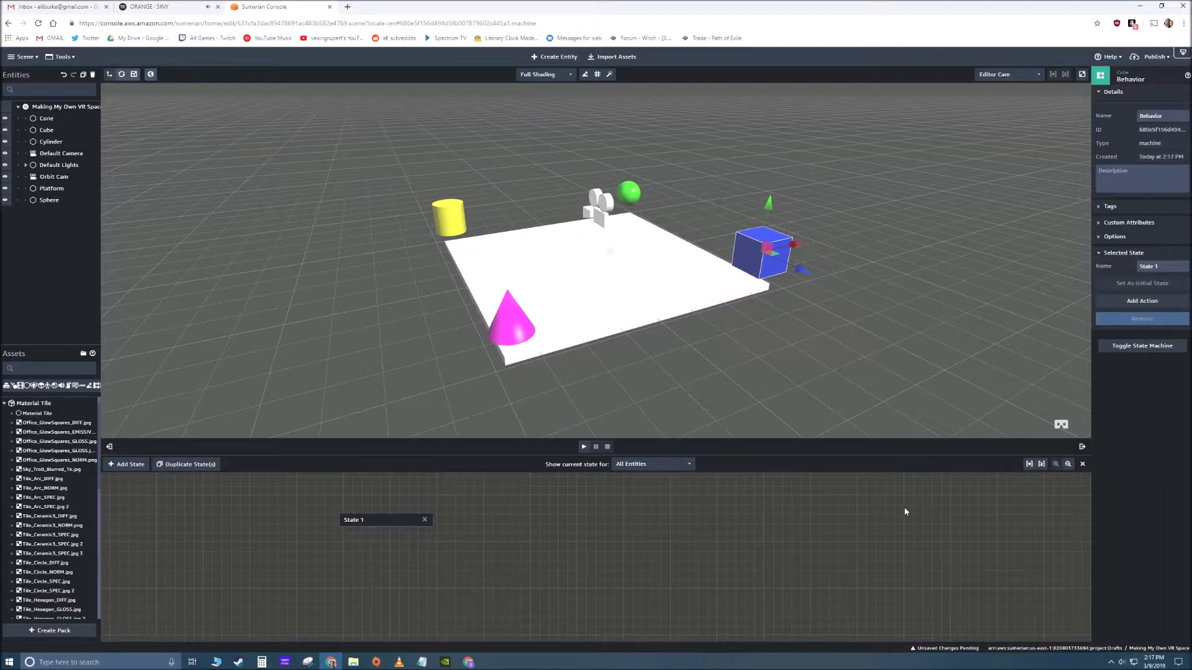
{"action": "left_click", "coordinate": [1143, 303]}
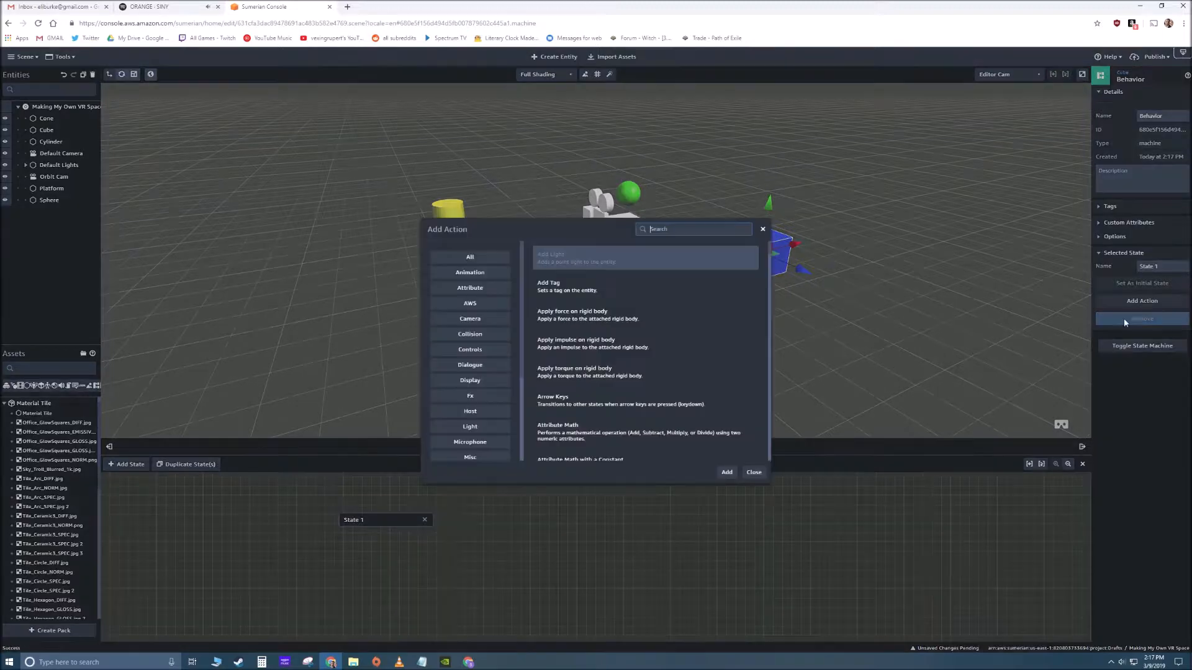
{"action": "left_click", "coordinate": [472, 275]}
{"action": "left_click", "coordinate": [467, 320]}
{"action": "left_click", "coordinate": [467, 336]}
{"action": "left_click", "coordinate": [470, 367]}
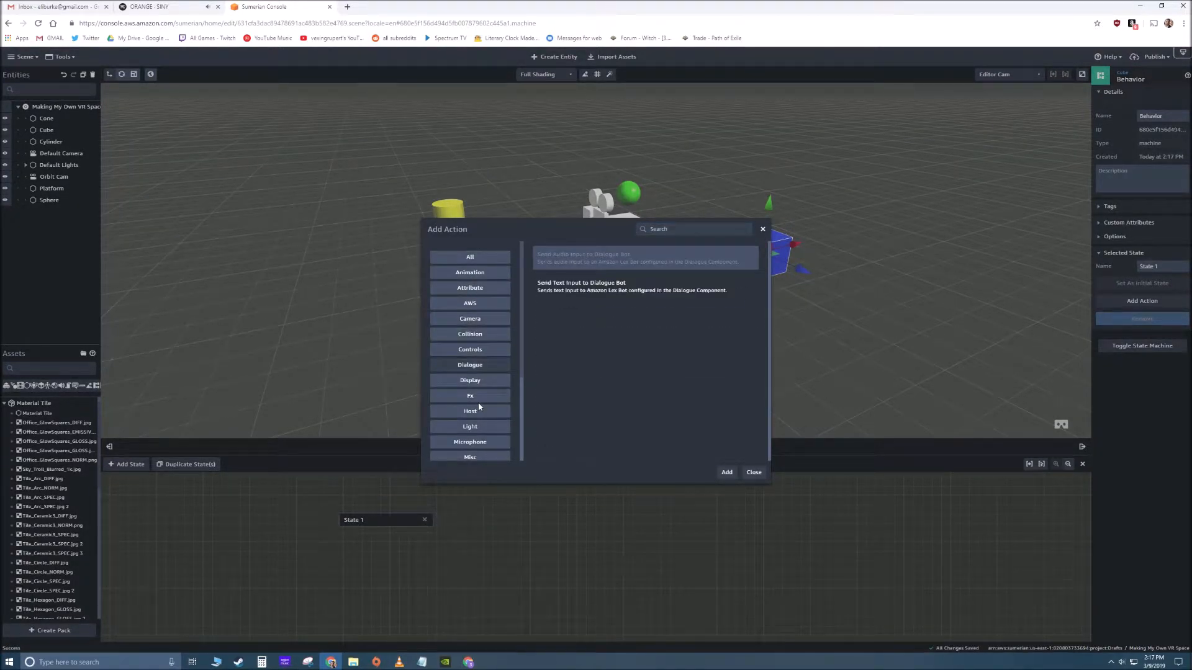
{"action": "left_click", "coordinate": [486, 456]}
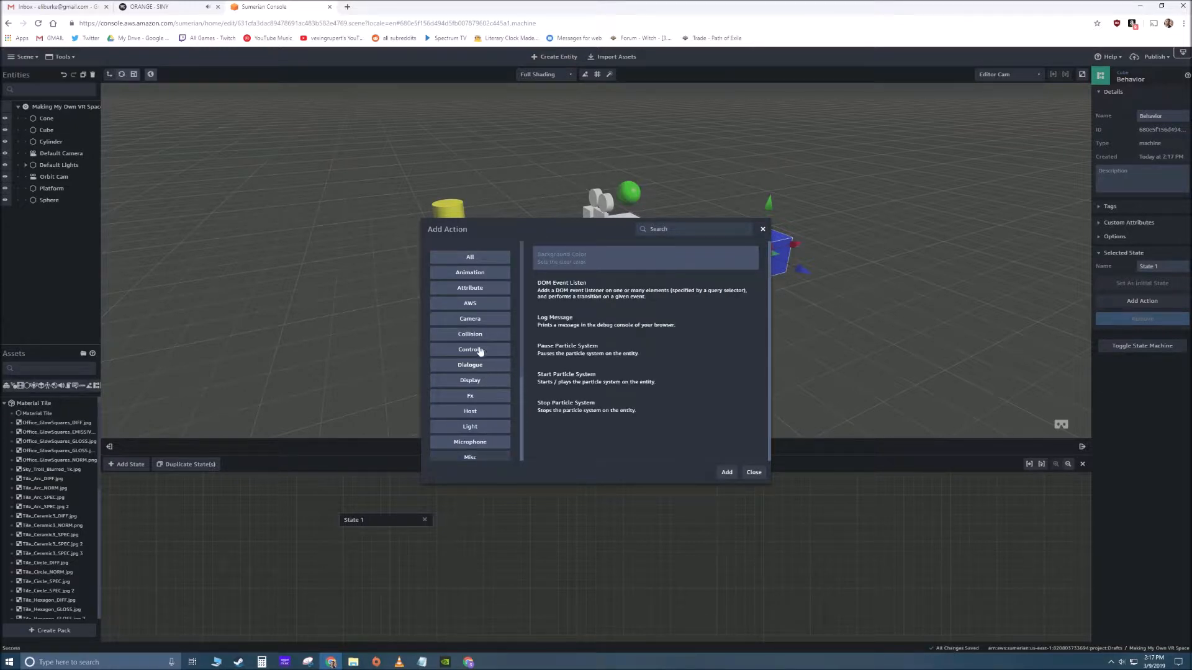
{"action": "left_click", "coordinate": [470, 258]}
{"action": "left_click", "coordinate": [711, 235]}
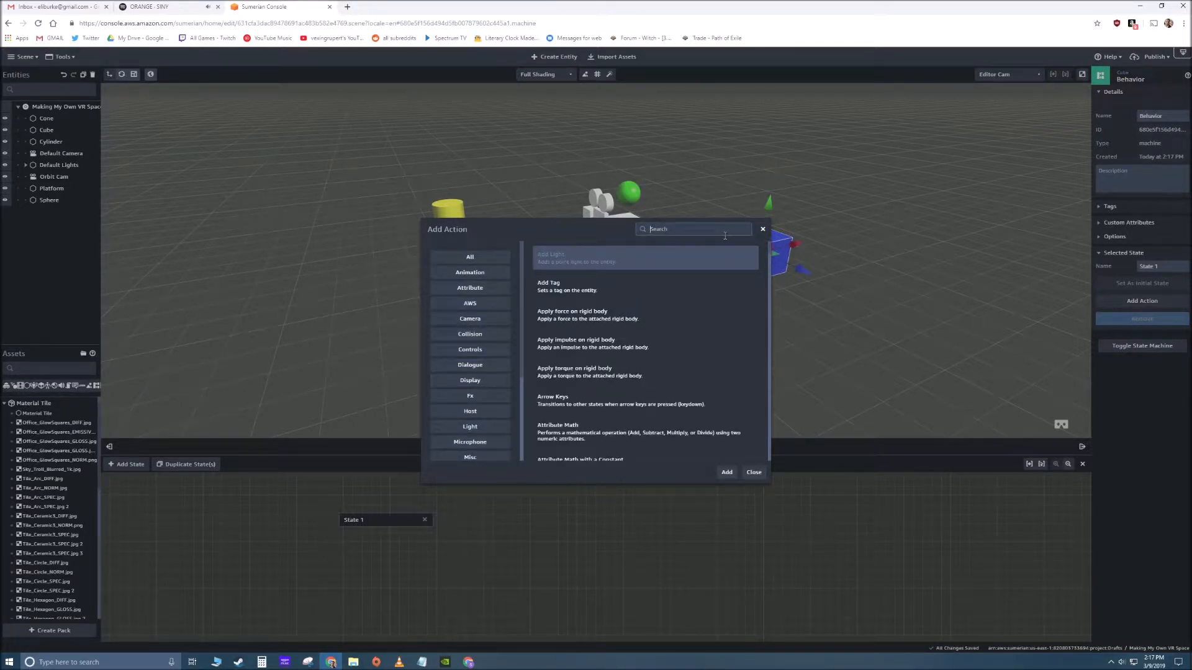
{"action": "type", "text": "click"}
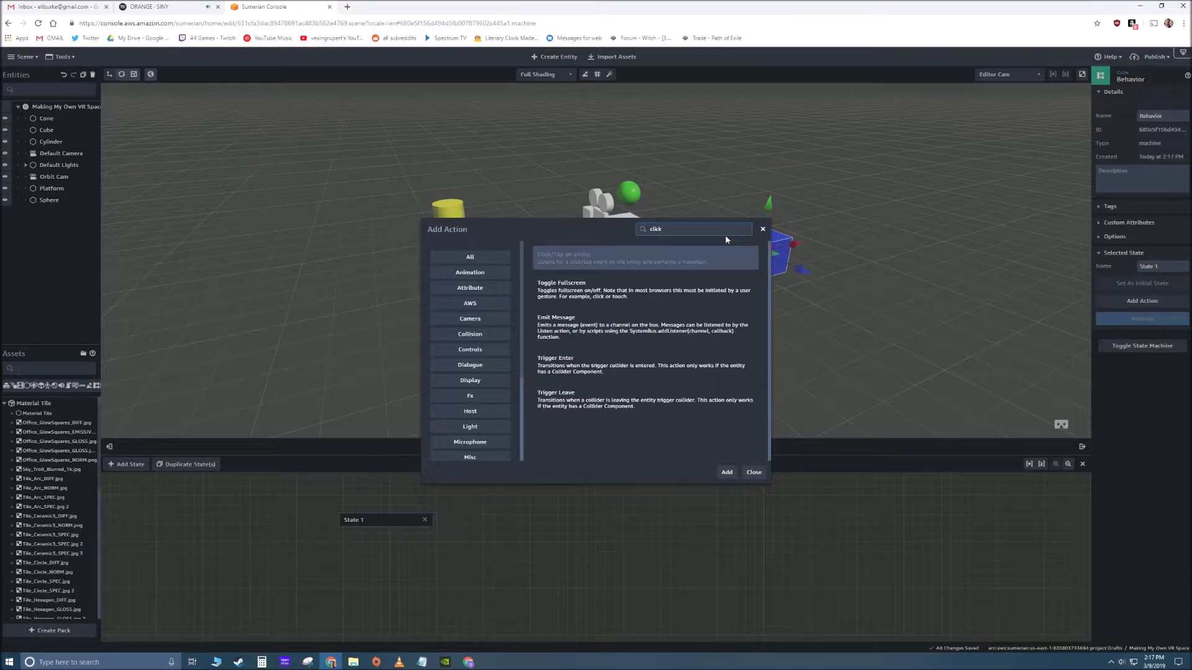
{"action": "left_click", "coordinate": [576, 259]}
{"action": "left_click", "coordinate": [727, 472]}
- Add a second state to the Cube's behavior graph
{"action": "left_click_drag", "start_coordinate": [400, 525], "coordinate": [565, 532]}
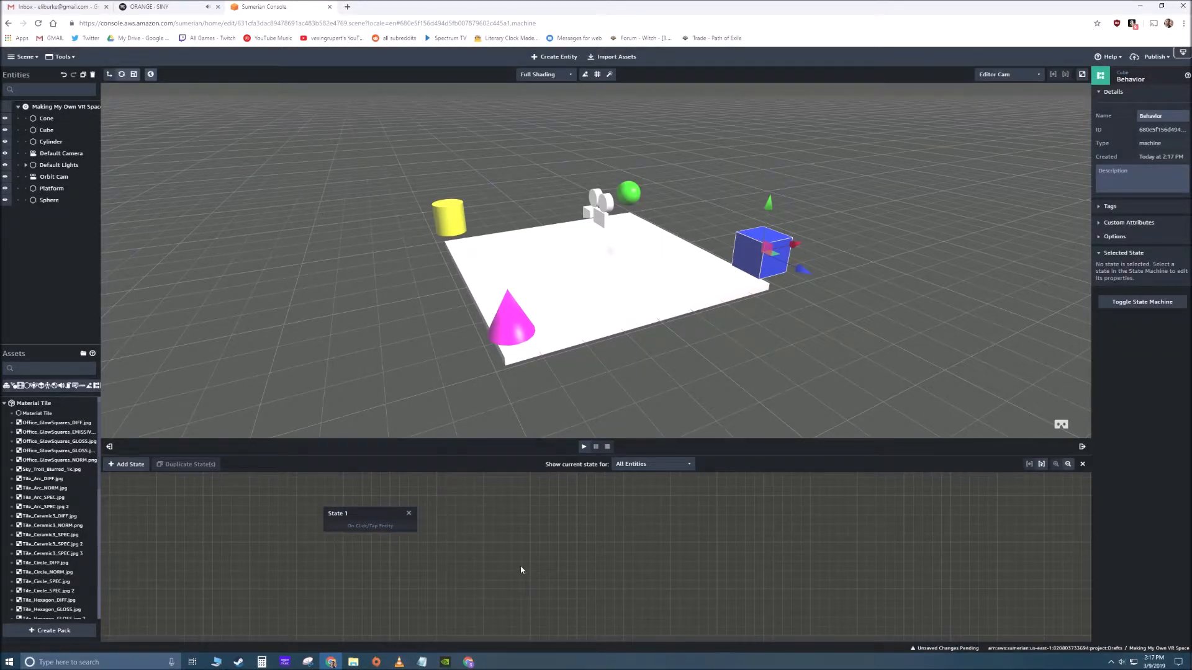
{"action": "scroll", "coordinate": [520, 568], "scroll_direction": "down", "scroll_amount": 3}
{"action": "mouse_move", "coordinate": [516, 564]}
{"action": "left_mouse_down"}
{"action": "mouse_move", "coordinate": [561, 591]}
{"action": "mouse_move", "coordinate": [504, 582]}
{"action": "left_mouse_up"}
{"action": "right_click", "coordinate": [504, 583]}
{"action": "left_click", "coordinate": [727, 567]}
{"action": "scroll", "coordinate": [594, 552], "scroll_direction": "down", "scroll_amount": 5}
{"action": "left_click_drag", "start_coordinate": [627, 568], "coordinate": [558, 549]}
{"action": "scroll", "coordinate": [496, 540], "scroll_direction": "up", "scroll_amount": 5}
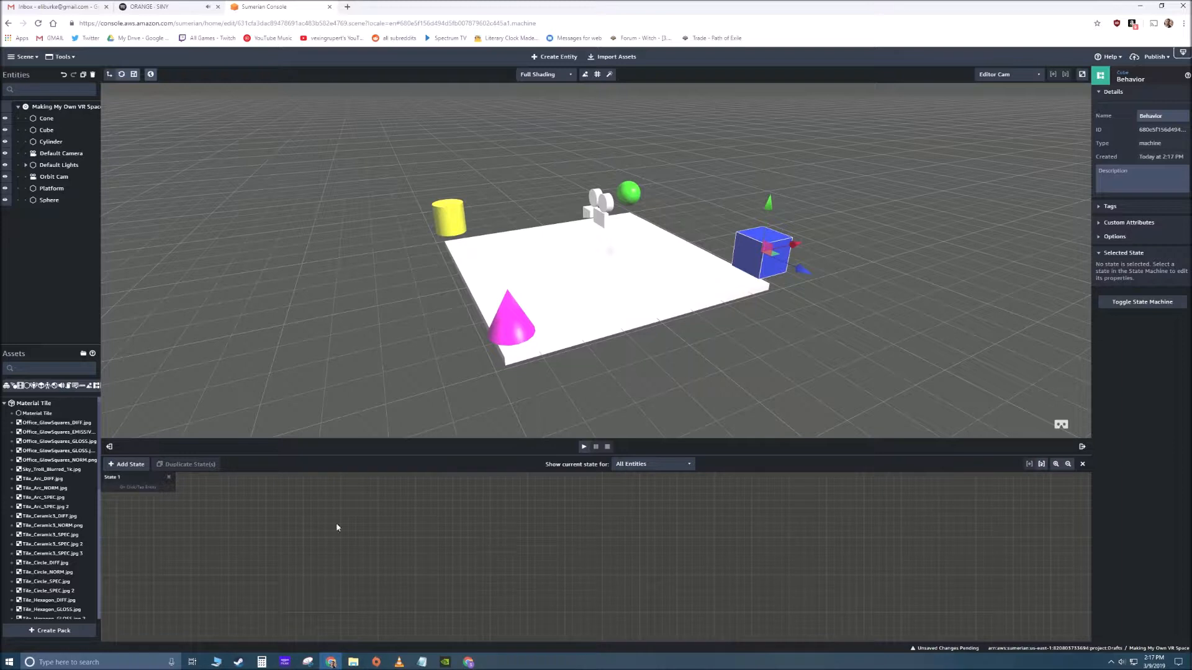
{"action": "left_click_drag", "start_coordinate": [336, 528], "coordinate": [423, 553]}
{"action": "left_click", "coordinate": [136, 469]}
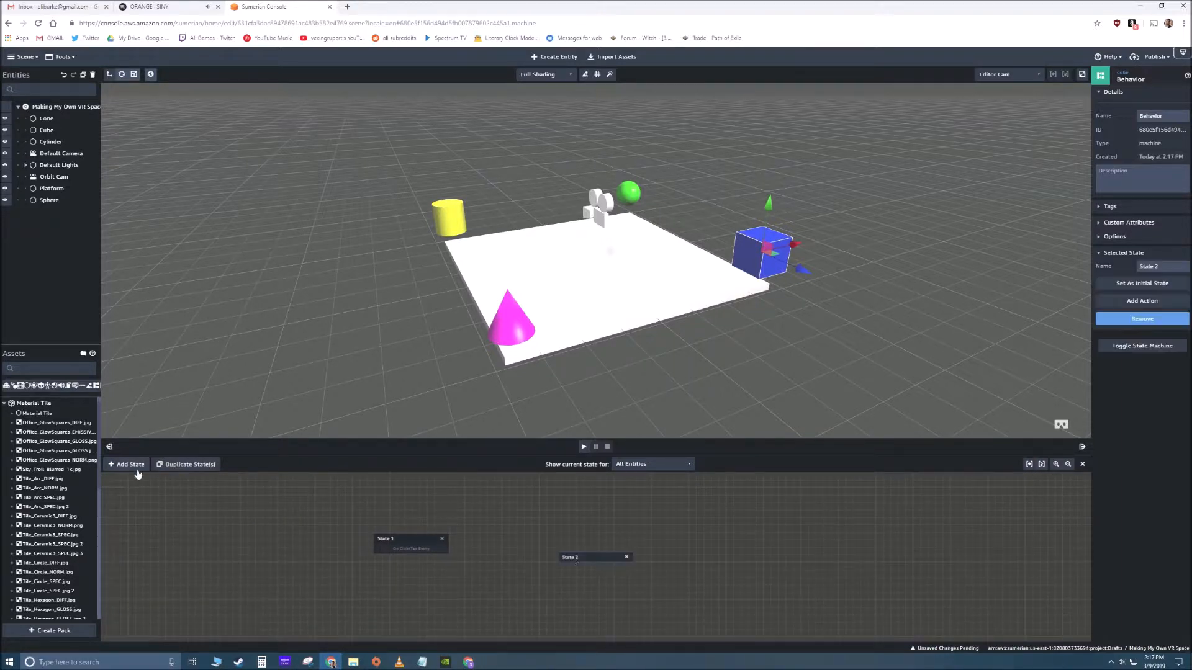
- Connect State 1's click/tap transition to State 2 in the Cube's behavior graph
{"action": "left_click_drag", "start_coordinate": [414, 550], "coordinate": [530, 561]}
{"action": "left_click", "coordinate": [656, 549]}
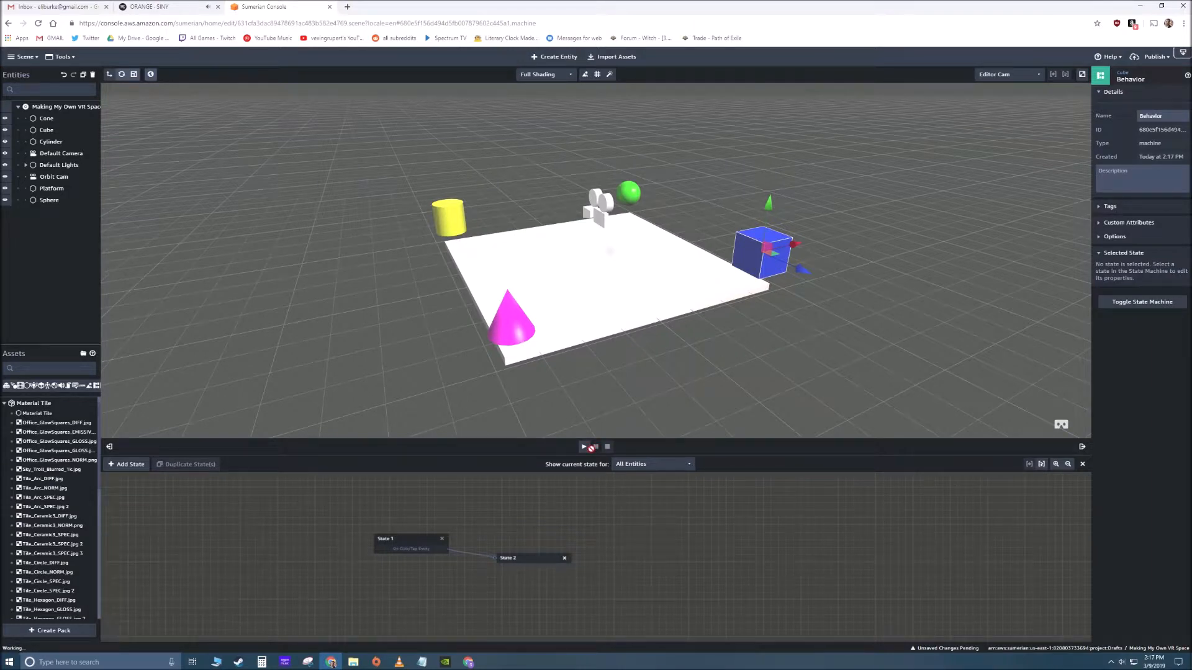
{"action": "left_click_drag", "start_coordinate": [689, 393], "coordinate": [633, 360]}
{"action": "left_click", "coordinate": [590, 375]}
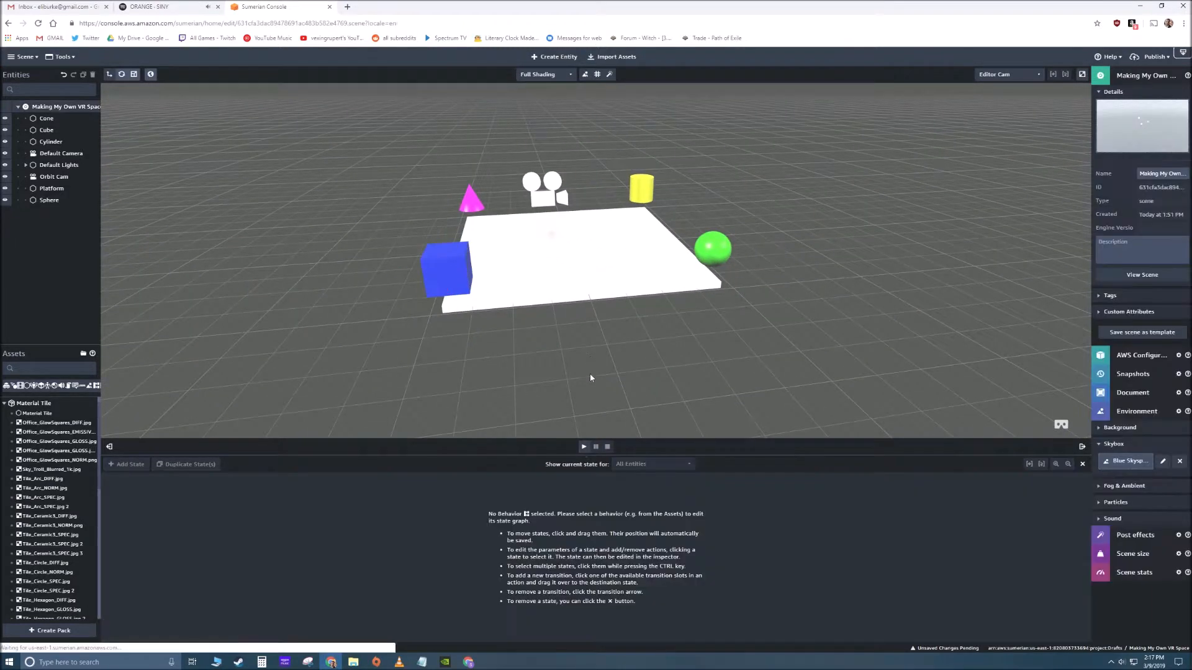
- Reopen the Cube's behavior, play the scene, trigger the blue cube to check the state transition, and stop playback
{"action": "left_click", "coordinate": [442, 270]}
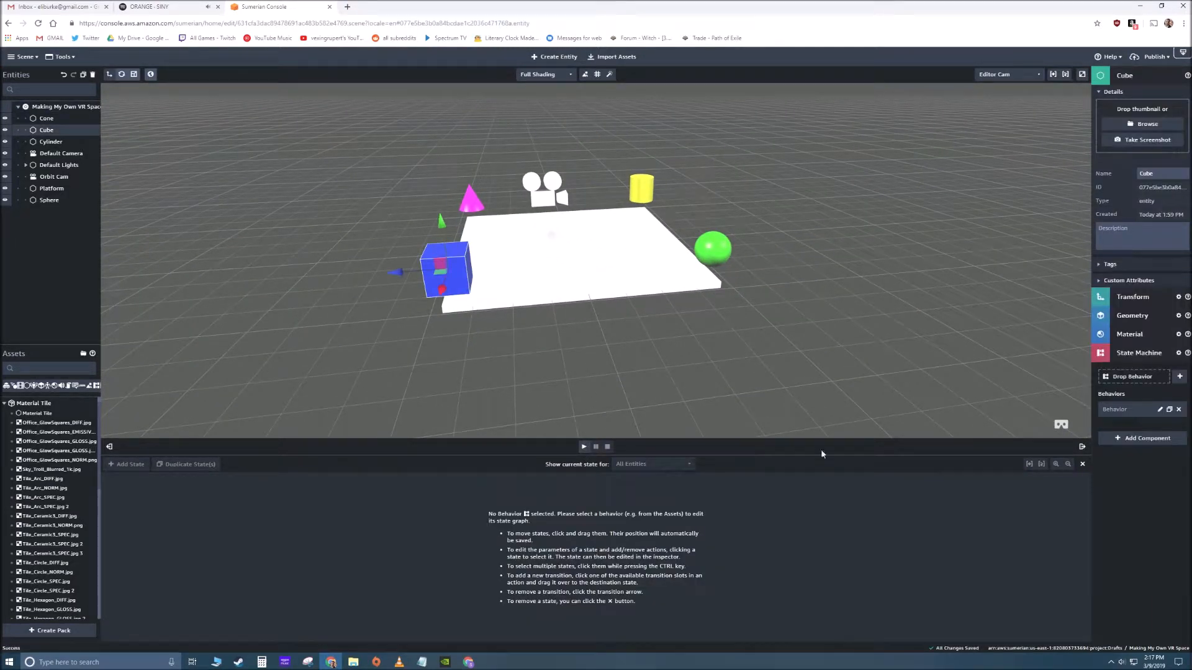
{"action": "left_click", "coordinate": [1159, 409]}
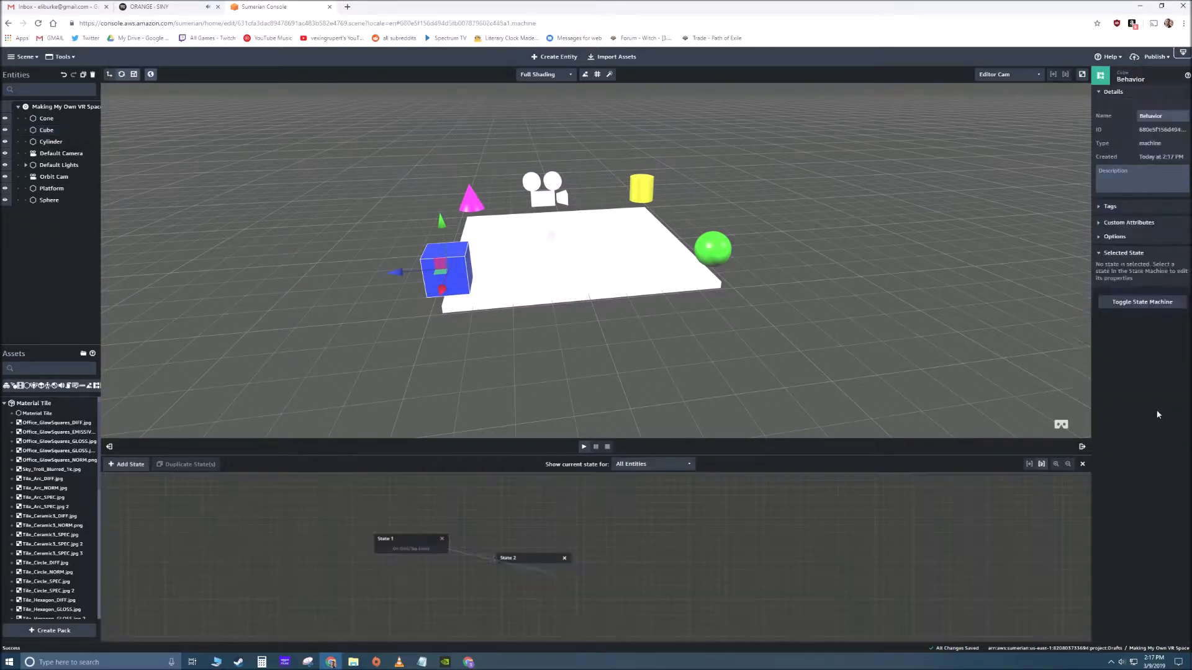
{"action": "left_click", "coordinate": [583, 446]}
{"action": "left_click_drag", "start_coordinate": [527, 360], "coordinate": [740, 383]}
{"action": "left_click", "coordinate": [553, 225]}
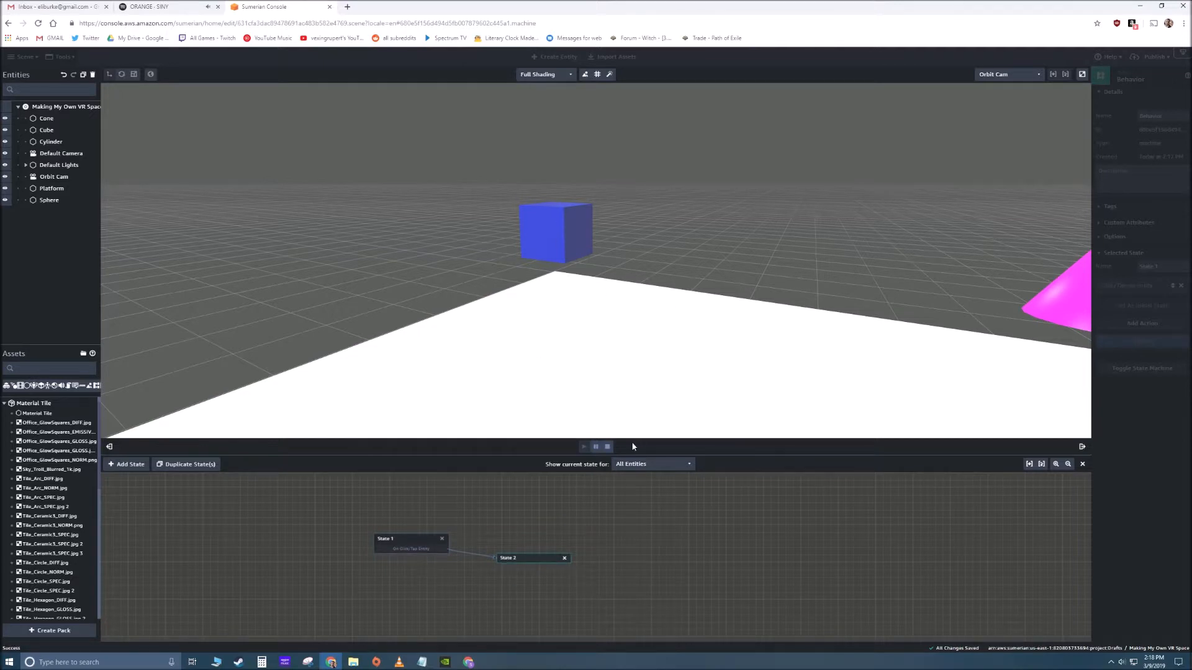
{"action": "left_click", "coordinate": [607, 446]}
- Add a Set Material Color action to State 2, finding it by searching for "color", and set its diffuse color to red
{"action": "left_click_drag", "start_coordinate": [555, 364], "coordinate": [515, 342]}
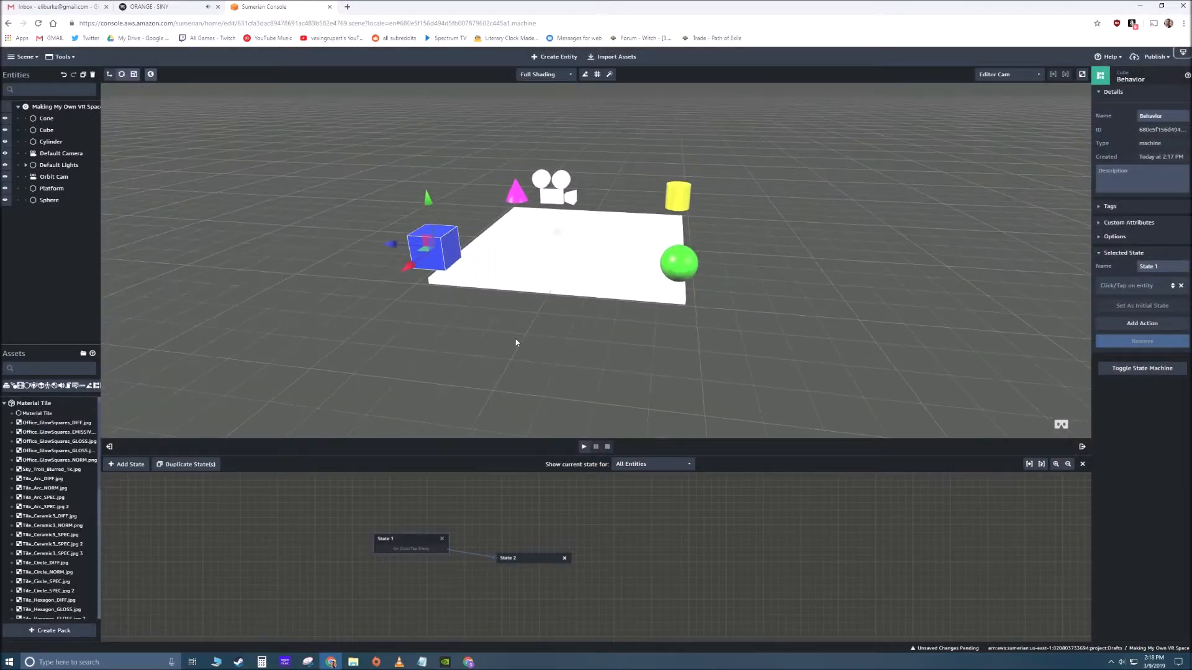
{"action": "left_click", "coordinate": [530, 559]}
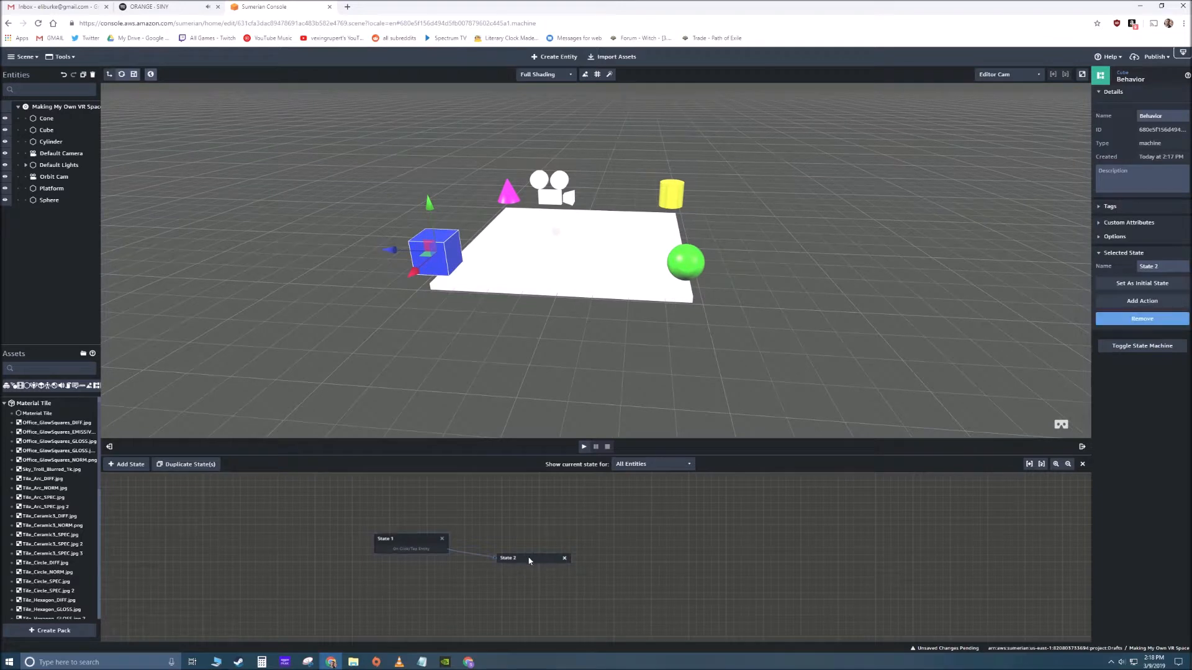
{"action": "left_click", "coordinate": [1111, 302]}
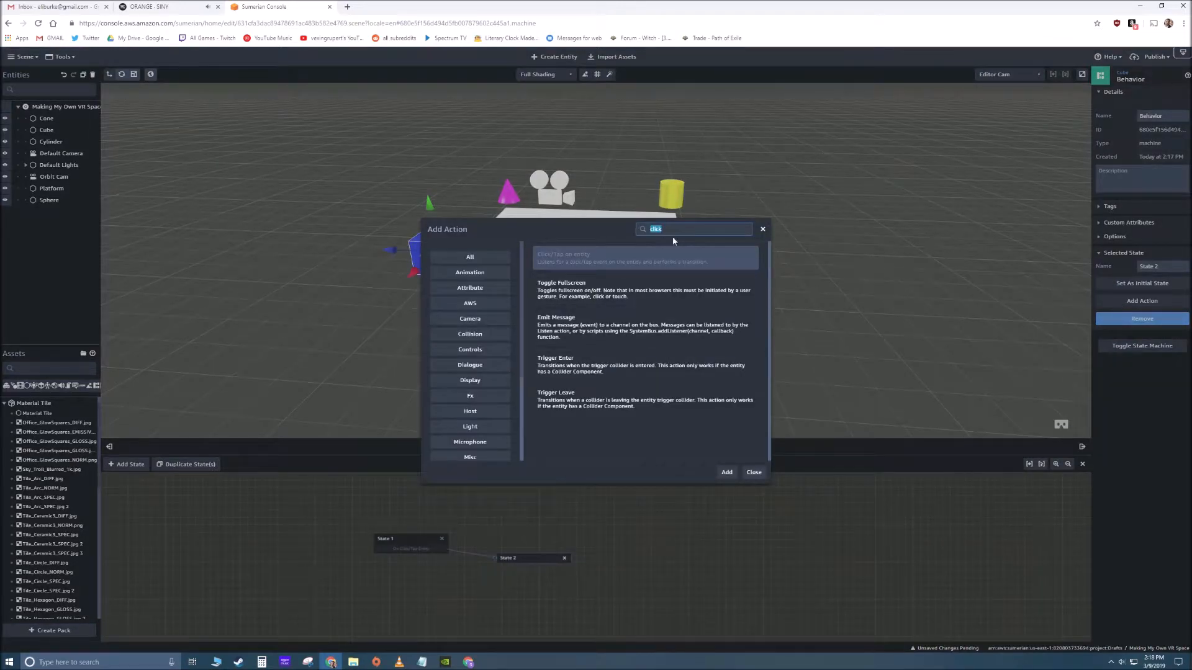
{"action": "type", "text": "color"}
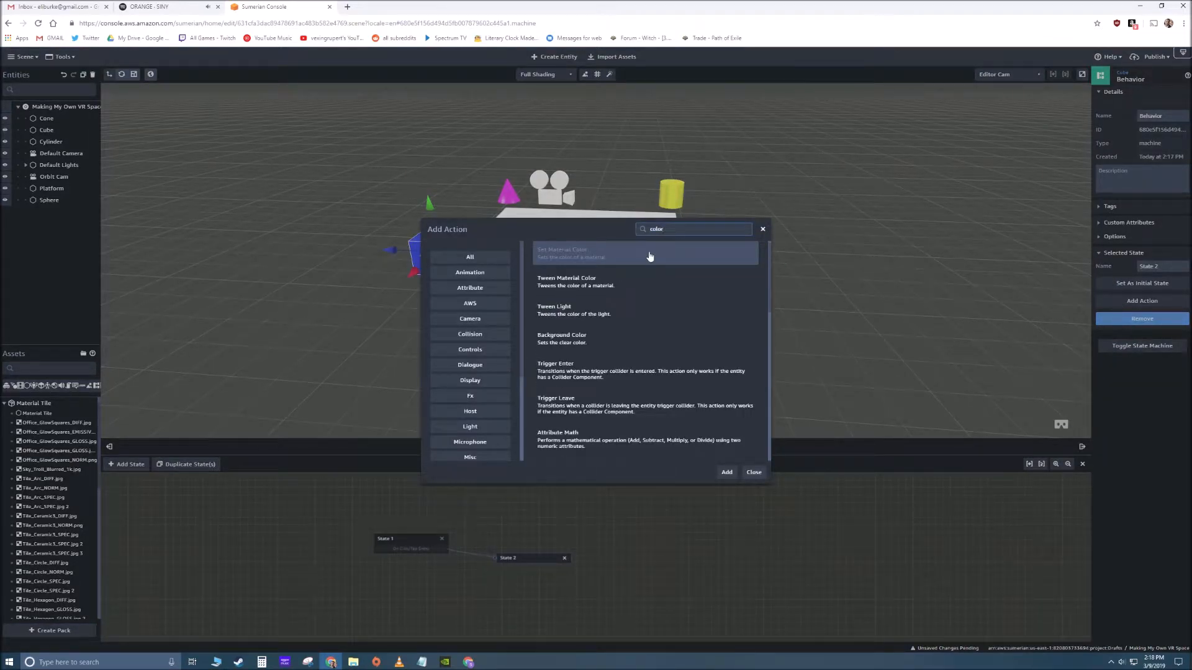
{"action": "left_click", "coordinate": [726, 472]}
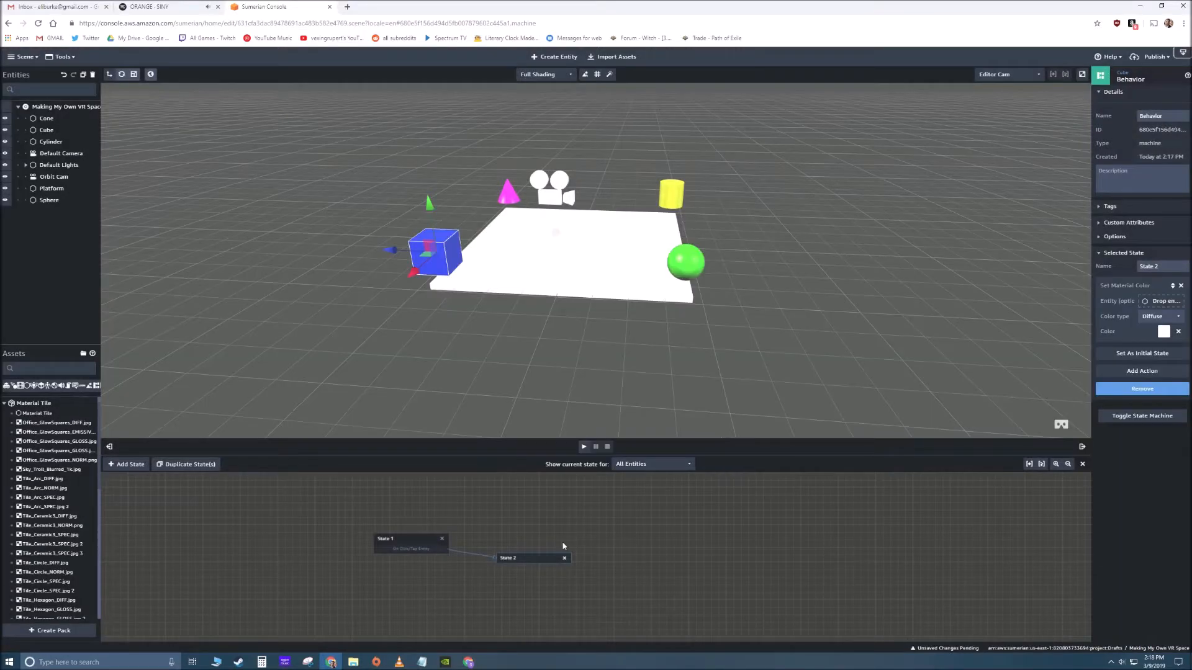
{"action": "left_click", "coordinate": [1164, 332]}
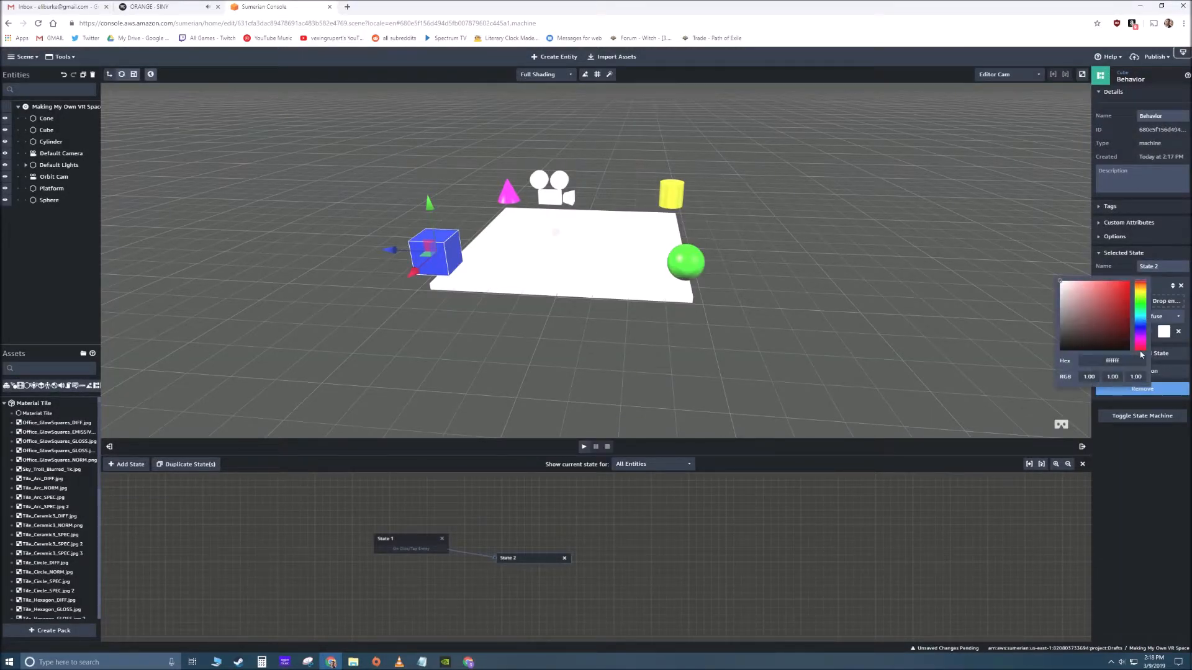
{"action": "left_click", "coordinate": [1119, 314]}
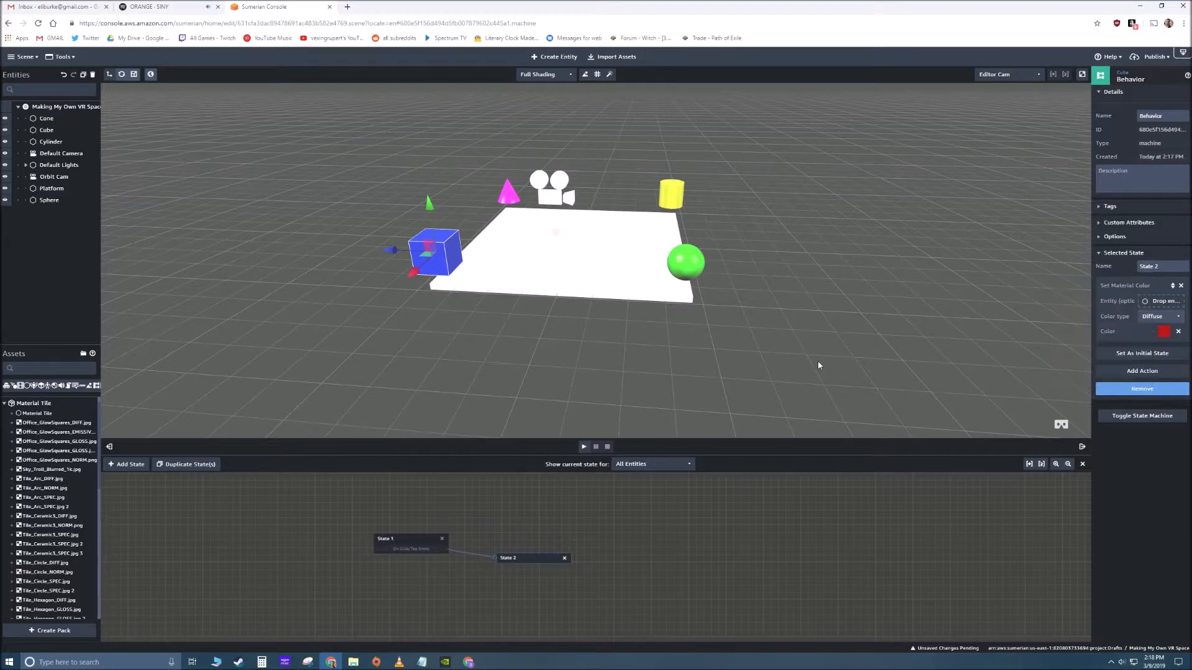
- Play the scene, trigger the blue cube to check its color change, and stop playback
{"action": "right_click_drag", "start_coordinate": [434, 355], "coordinate": [669, 337]}
{"action": "left_click", "coordinate": [583, 446]}
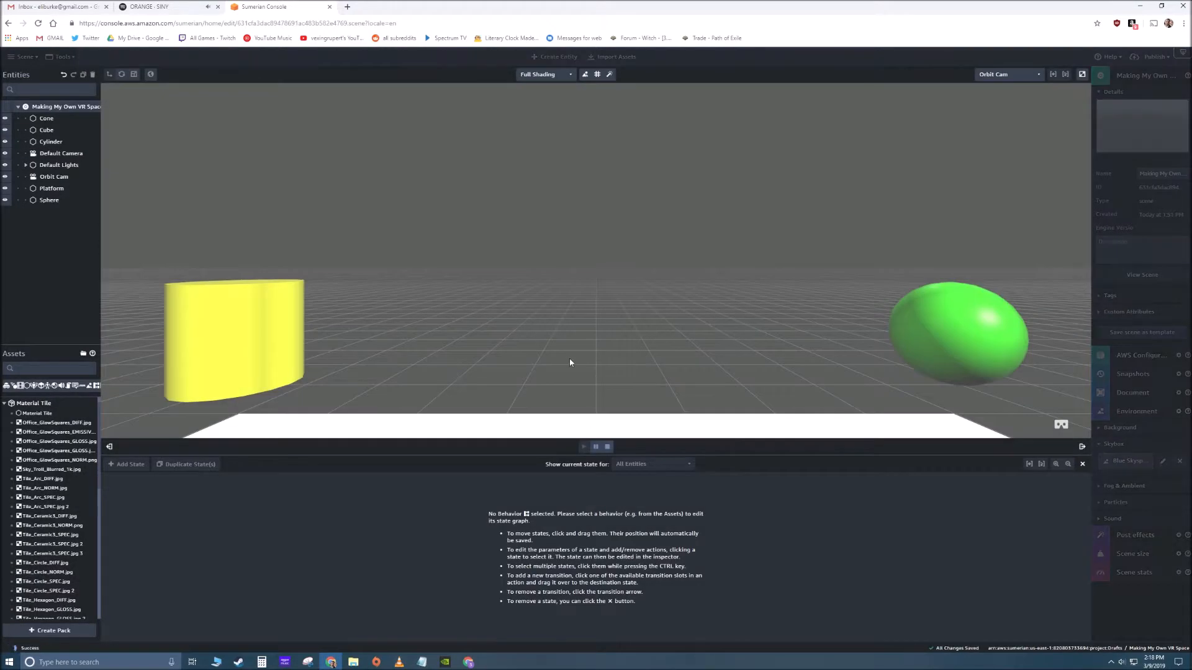
{"action": "left_click_drag", "start_coordinate": [570, 362], "coordinate": [753, 373]}
{"action": "left_click", "coordinate": [539, 277]}
{"action": "left_click", "coordinate": [607, 446]}
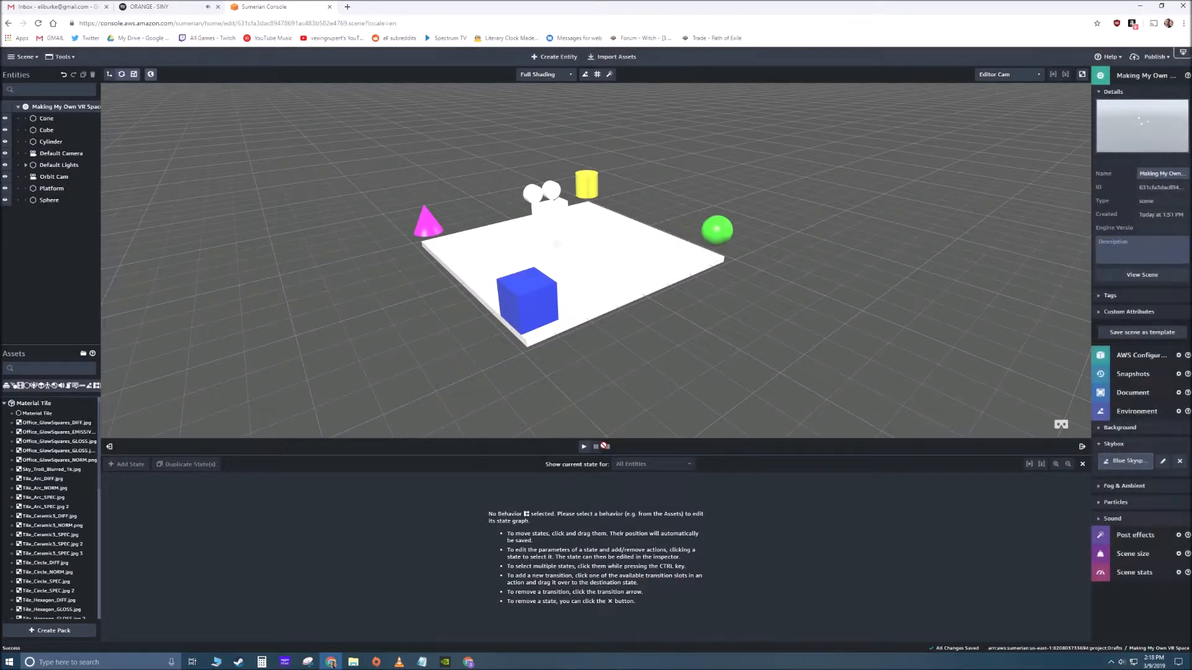
- Reopen the Cube's behavior and remove State 2 from its graph
{"action": "right_click_drag", "start_coordinate": [648, 341], "coordinate": [567, 374]}
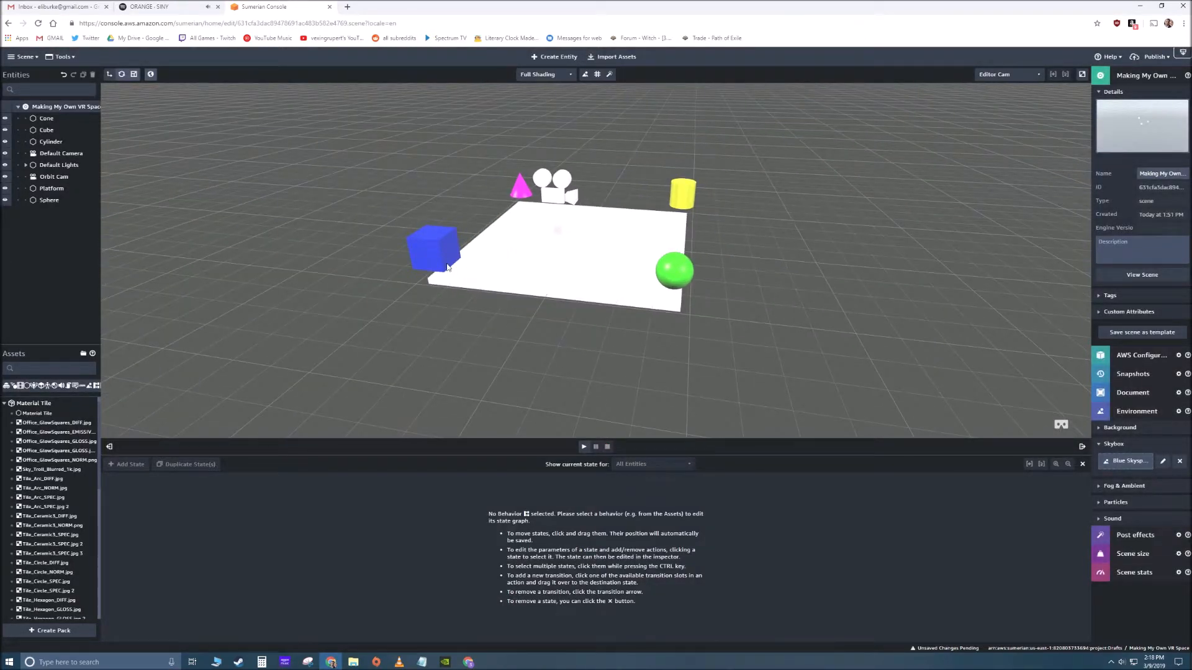
{"action": "left_click", "coordinate": [444, 261]}
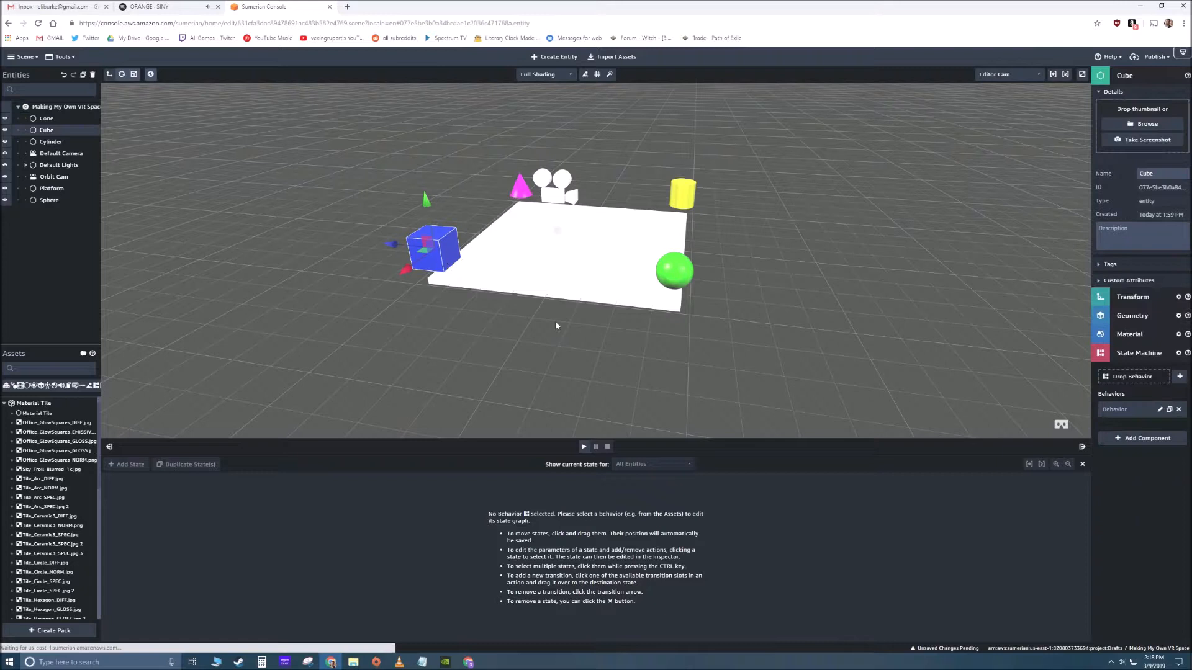
{"action": "left_click", "coordinate": [1159, 410]}
{"action": "left_click", "coordinate": [539, 558]}
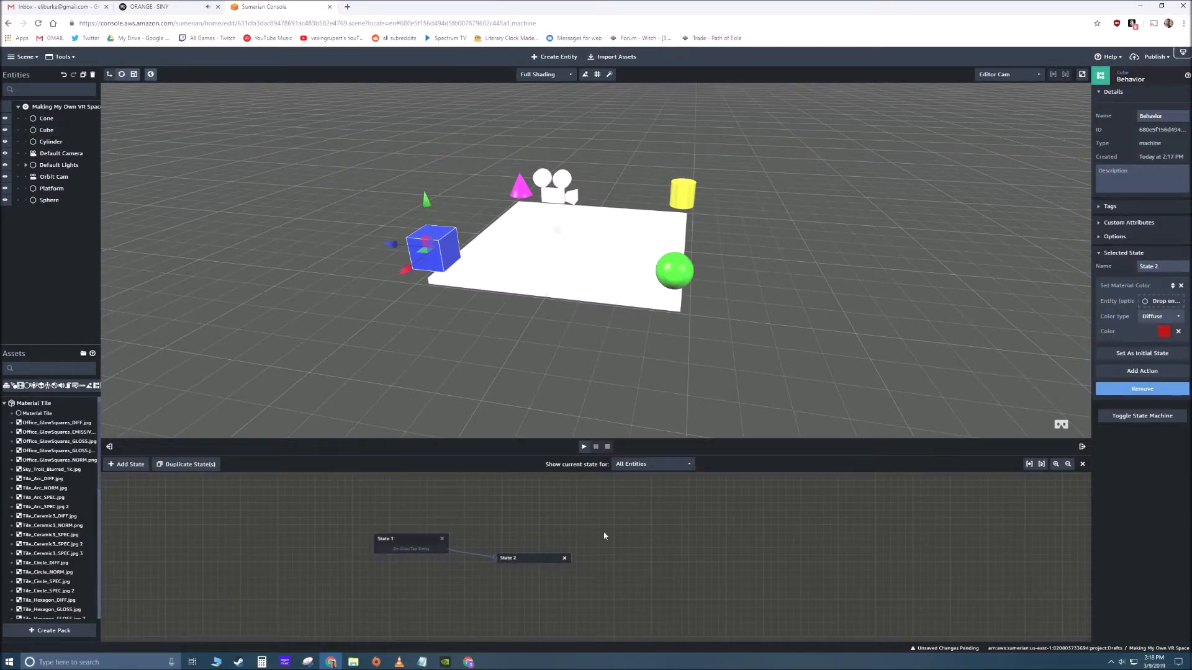
{"action": "left_click", "coordinate": [1129, 389]}
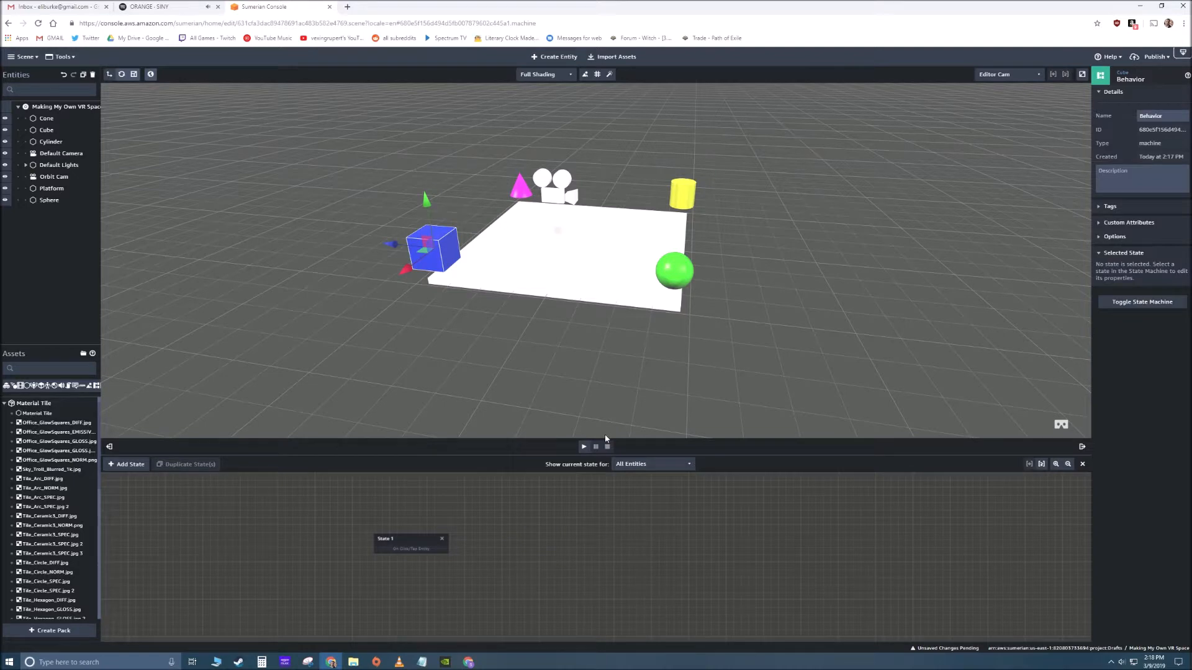
{"action": "left_click_drag", "start_coordinate": [617, 381], "coordinate": [646, 377]}
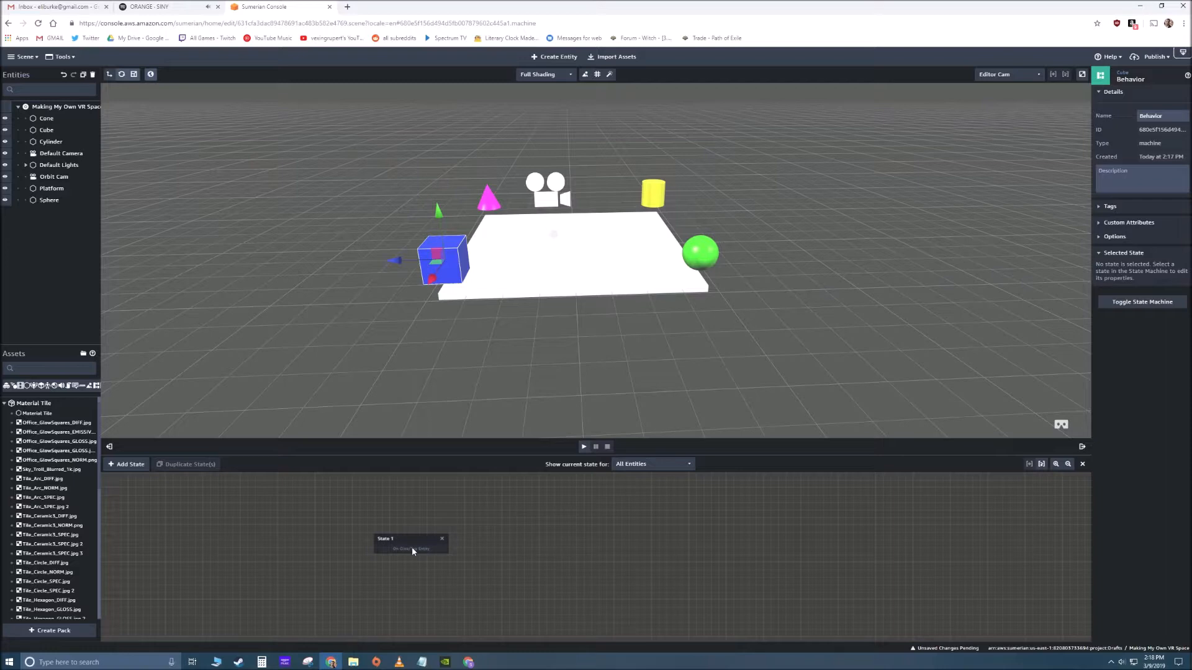
{"action": "left_click_drag", "start_coordinate": [628, 371], "coordinate": [593, 376]}
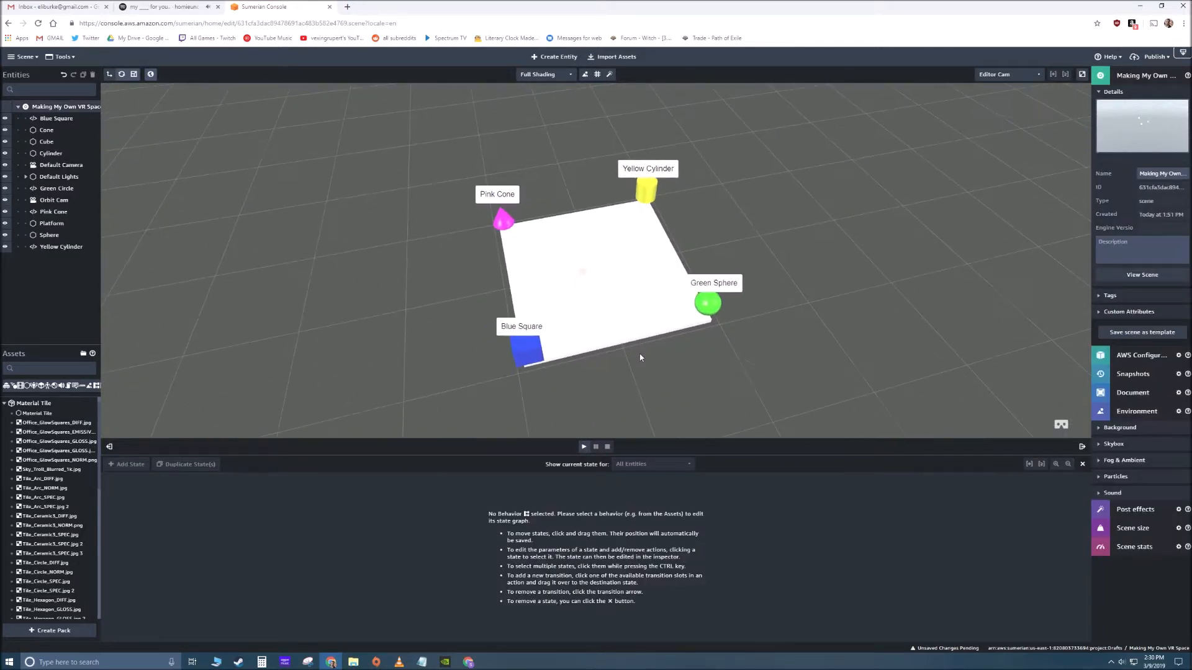
- Select the Blue Square label, play the scene to view it above the cube, and stop playback
{"action": "left_click_drag", "start_coordinate": [640, 358], "coordinate": [499, 307]}
{"action": "left_click", "coordinate": [498, 306]}
{"action": "left_click_drag", "start_coordinate": [586, 359], "coordinate": [493, 275]}
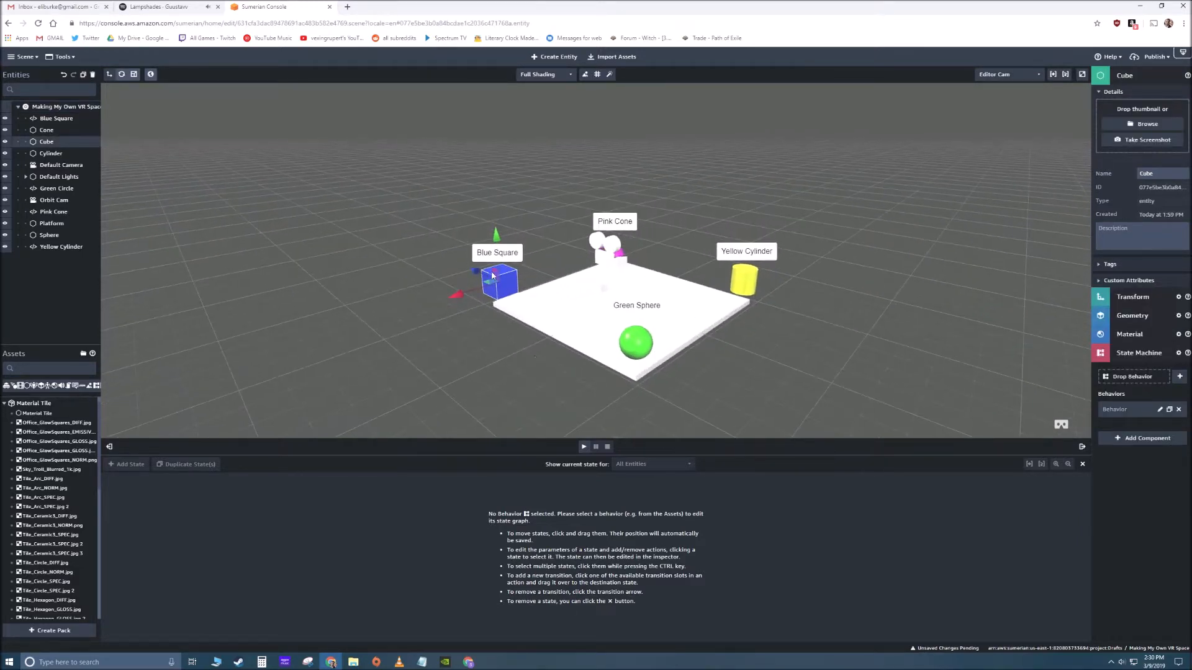
{"action": "left_click", "coordinate": [500, 252]}
{"action": "right_click_drag", "start_coordinate": [587, 304], "coordinate": [438, 256]}
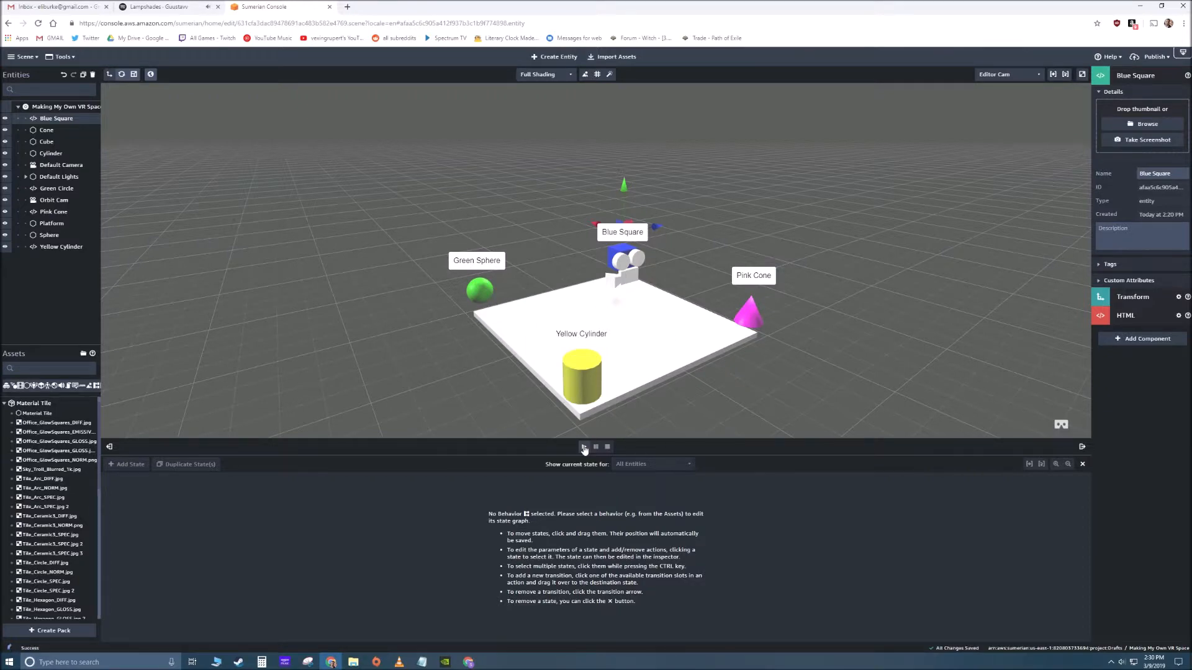
{"action": "left_click", "coordinate": [584, 447]}
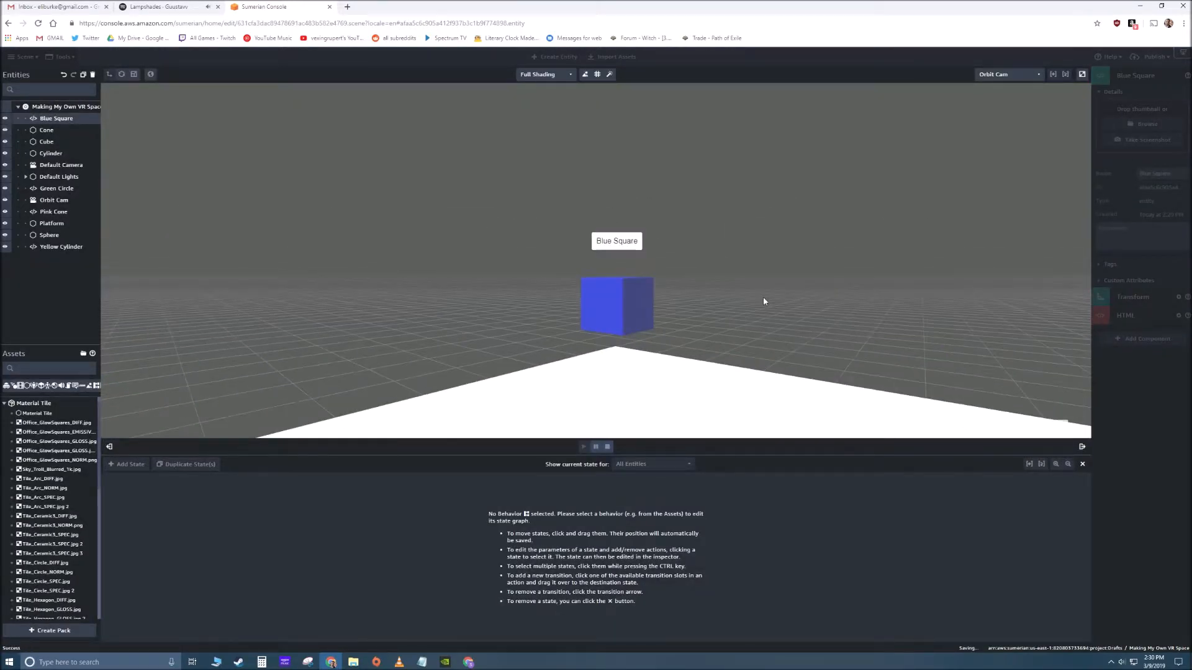
{"action": "left_click", "coordinate": [607, 447]}
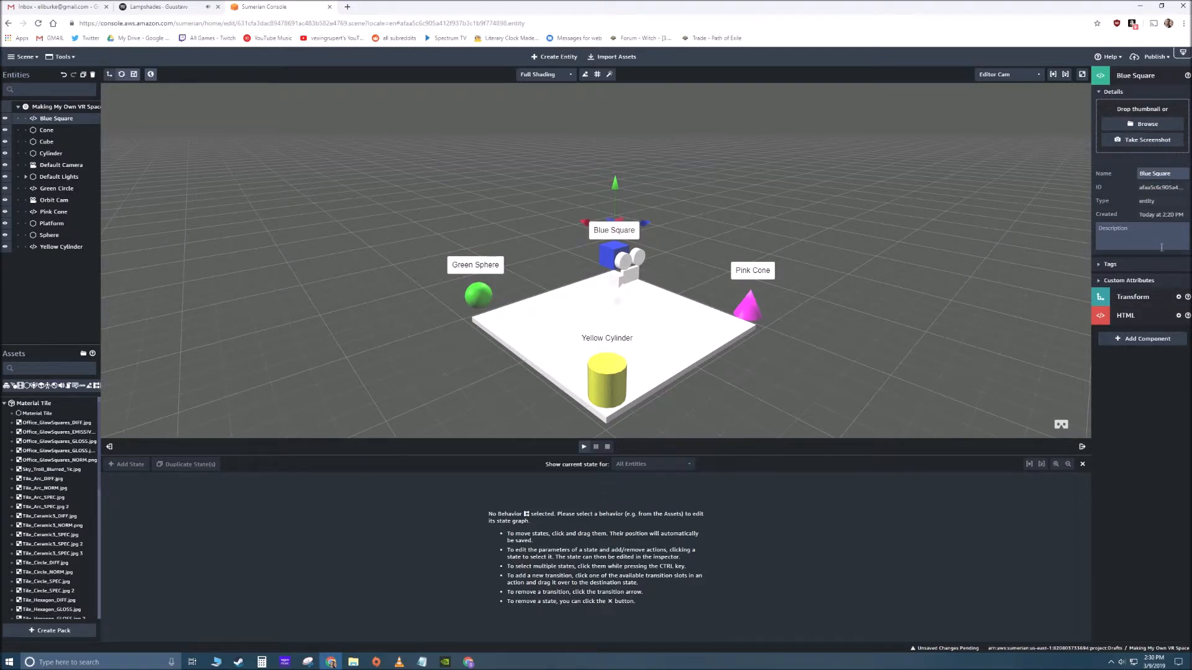
- Add a State Machine component to the Blue Square label and create a new behavior named "Square Label" in it
{"action": "left_click", "coordinate": [1149, 338]}
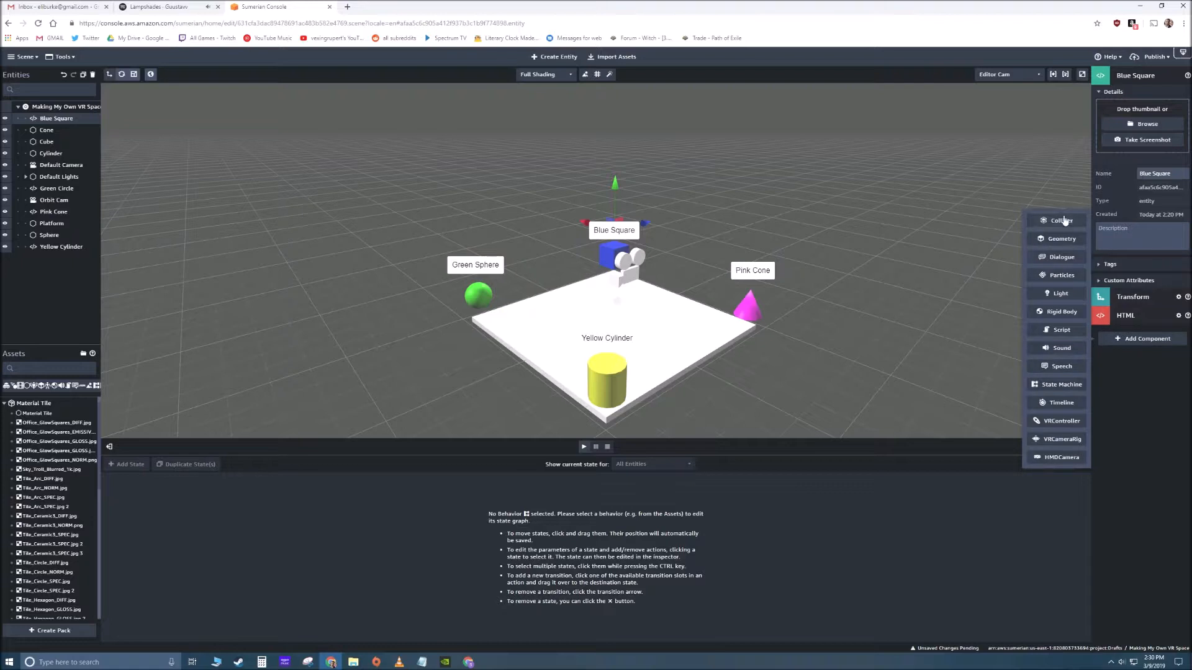
{"action": "left_click", "coordinate": [1068, 385]}
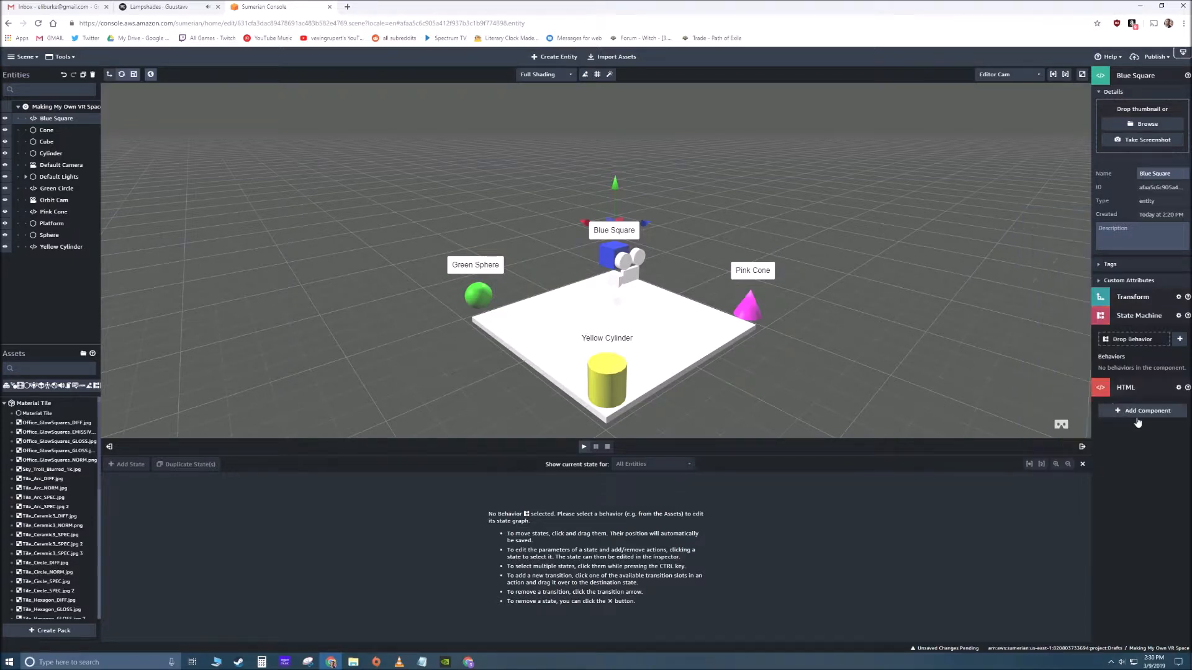
{"action": "left_click", "coordinate": [1180, 341]}
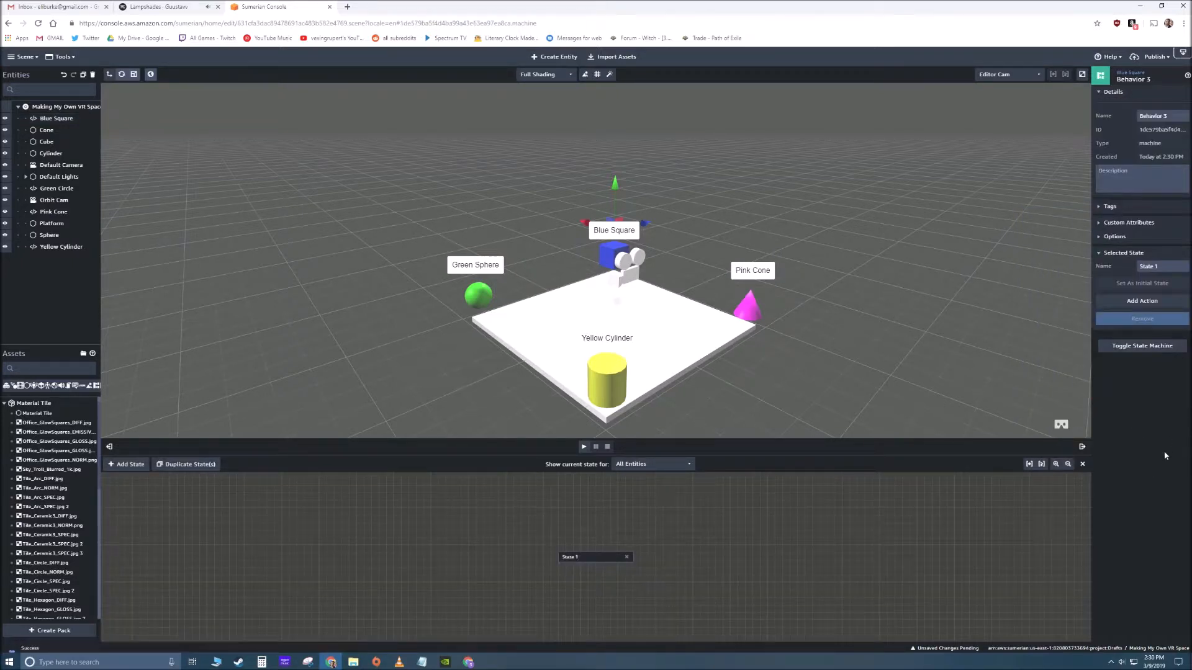
{"action": "left_click", "coordinate": [1178, 116]}
{"action": "type", "text": "Square Lable"}
- Add a second state to the Square Label behavior and arrange State 1 and State 2 side by side in the graph
{"action": "left_click_drag", "start_coordinate": [565, 560], "coordinate": [453, 518]}
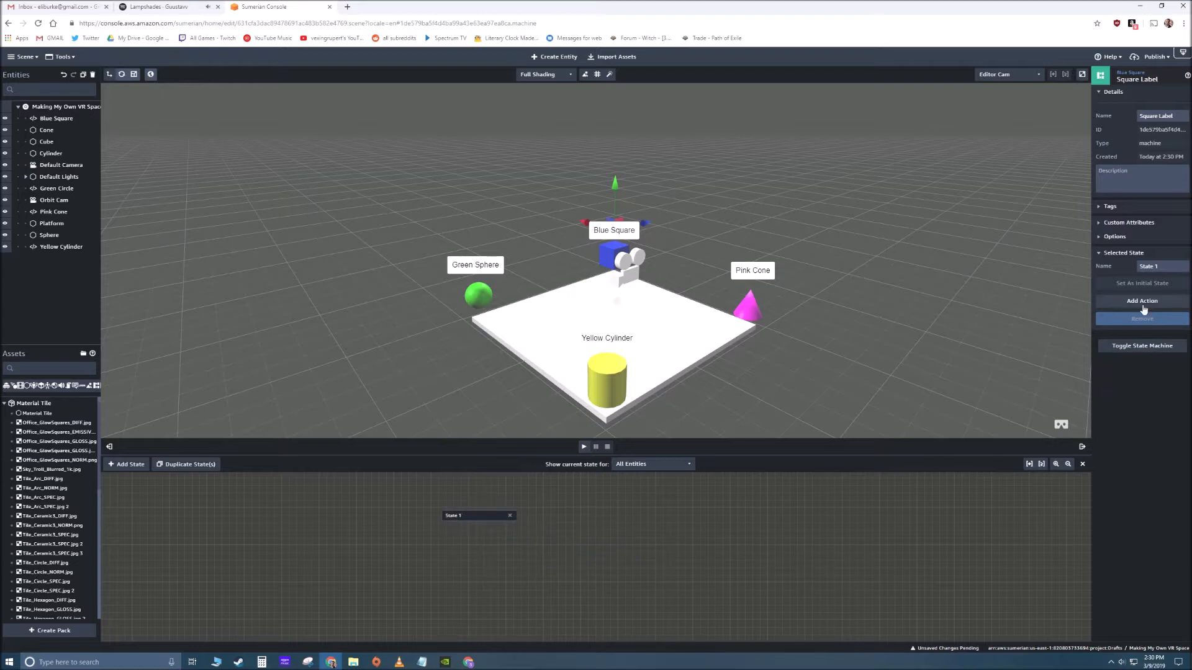
{"action": "left_click", "coordinate": [130, 464]}
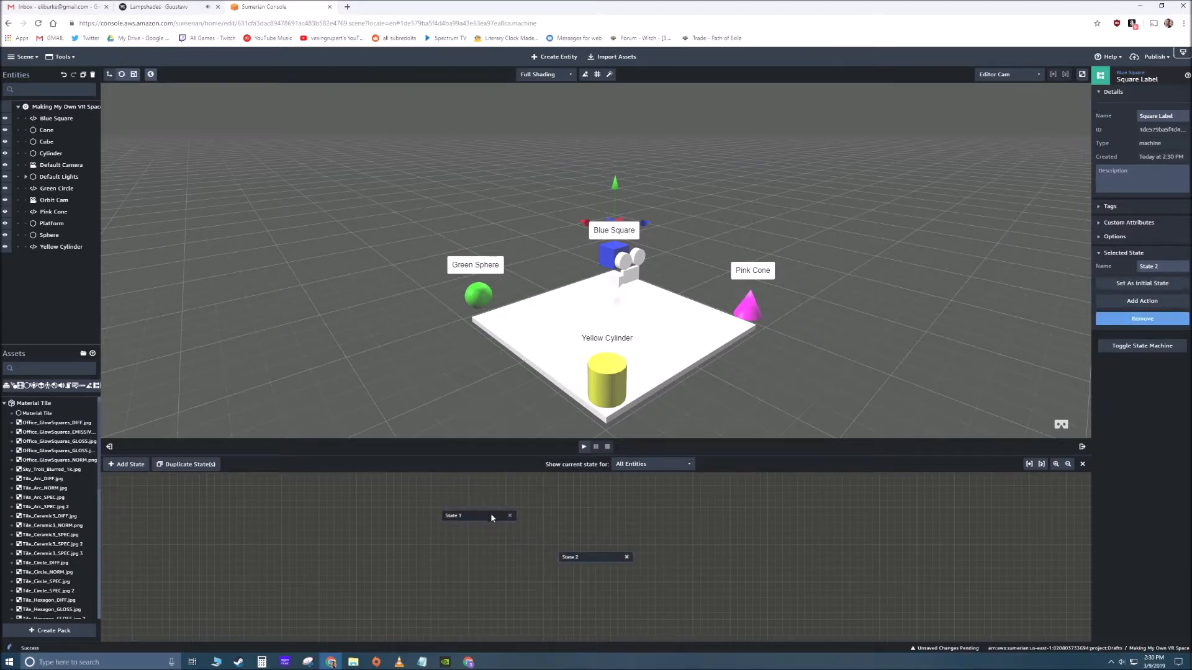
{"action": "left_click_drag", "start_coordinate": [490, 512], "coordinate": [469, 508]}
{"action": "left_click_drag", "start_coordinate": [594, 554], "coordinate": [586, 515]}
- Add the Hide action to State 1 of the Square Label behavior, finding it by searching for "hide"
{"action": "left_click", "coordinate": [455, 512]}
{"action": "left_click", "coordinate": [1142, 301]}
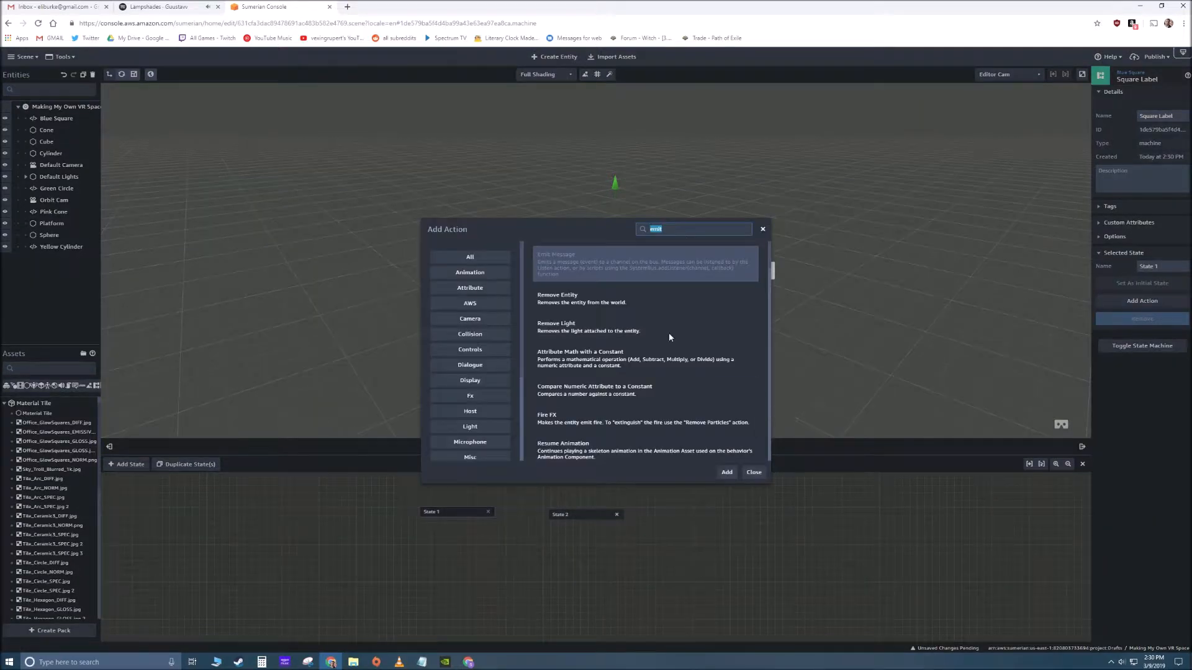
{"action": "type", "text": "hide"}
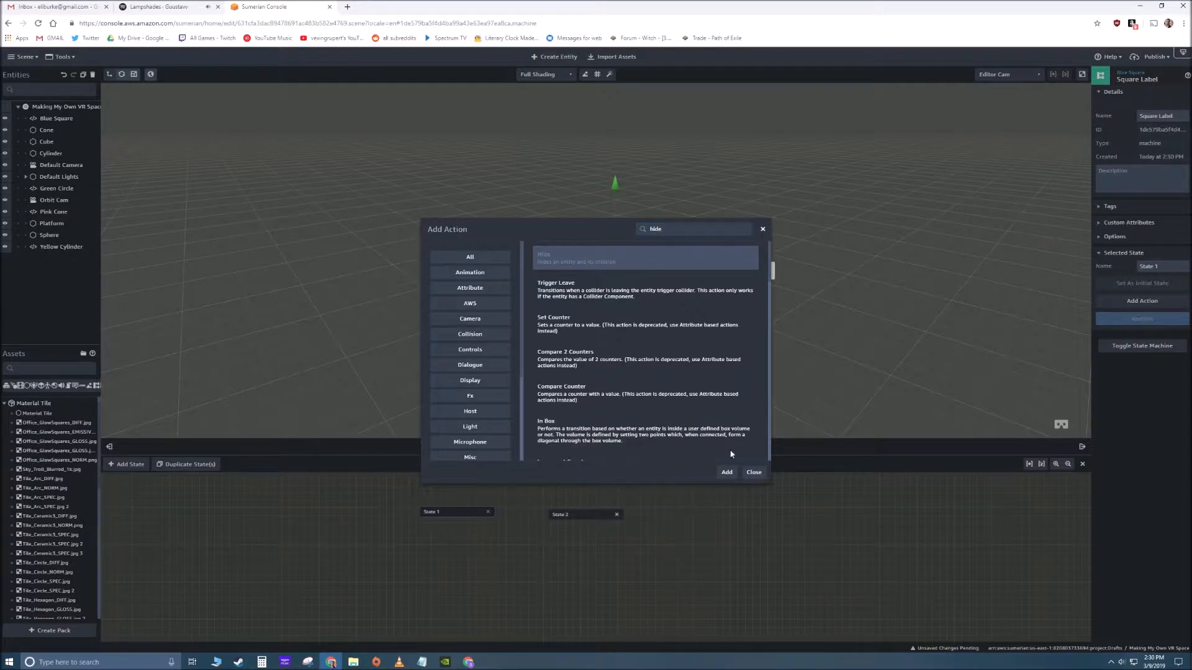
{"action": "left_click", "coordinate": [726, 472]}
{"action": "left_click", "coordinate": [685, 550]}
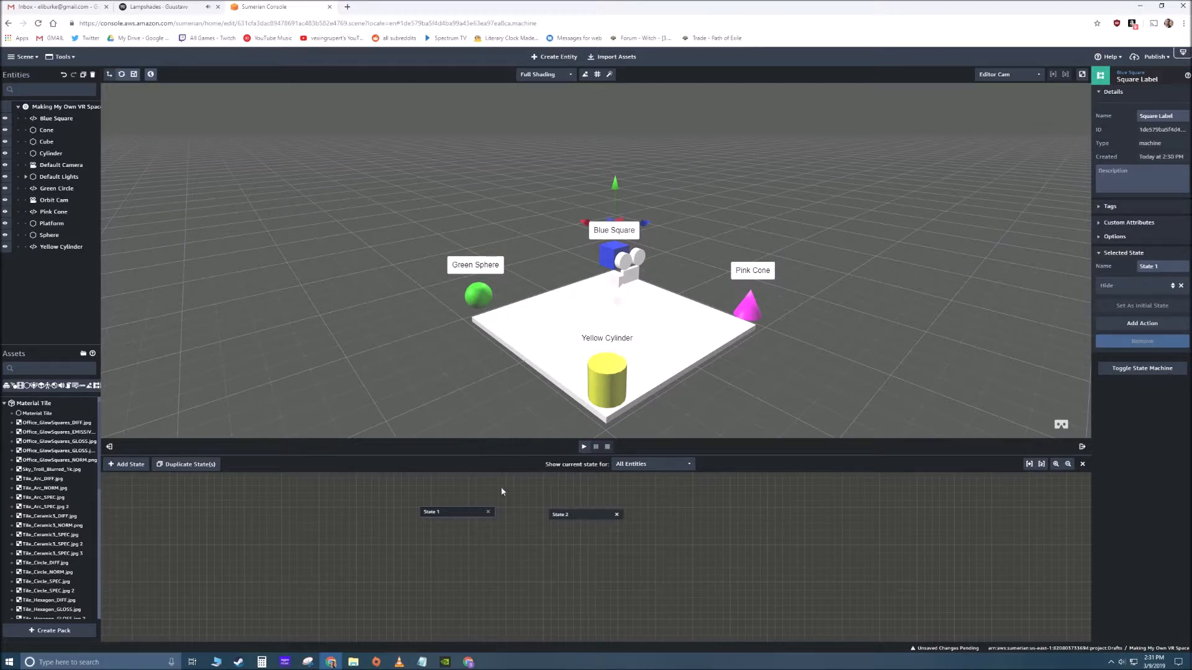
- Play the scene to check the Blue Square label's visibility above the cube, and stop playback with State 1 selected
{"action": "left_click", "coordinate": [586, 513]}
{"action": "left_click", "coordinate": [444, 514]}
{"action": "left_click", "coordinate": [585, 447]}
{"action": "left_click_drag", "start_coordinate": [498, 321], "coordinate": [702, 320]}
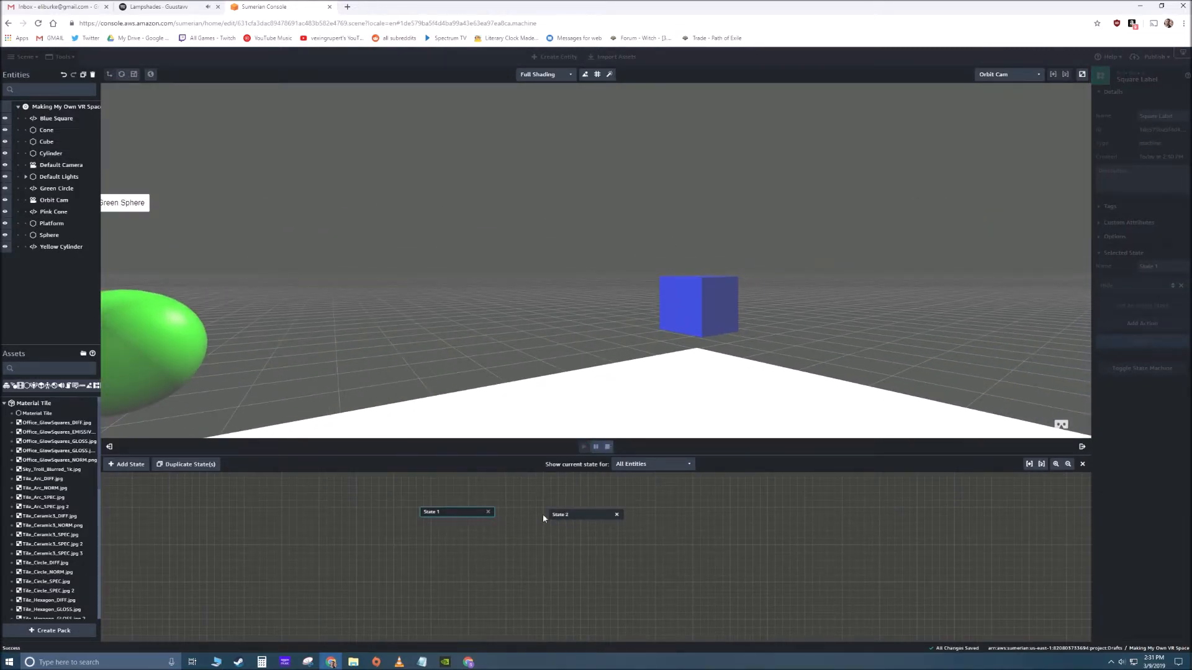
{"action": "left_click", "coordinate": [607, 447]}
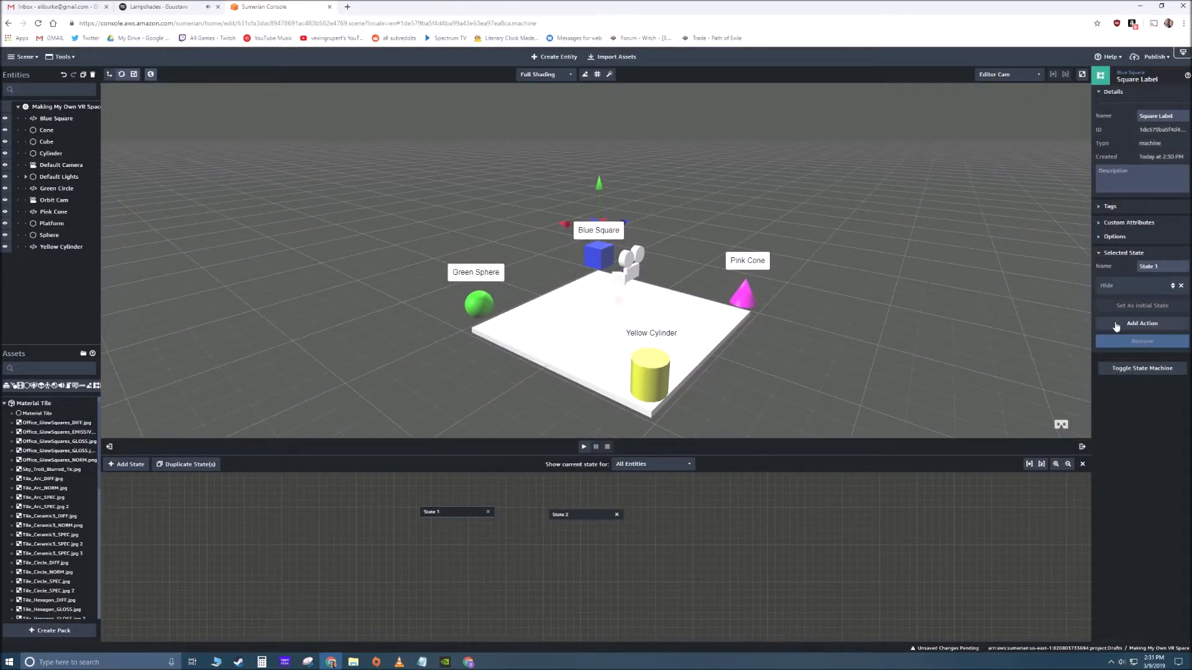
- Add the Listen action to State 1 of the Square Label behavior and set its message channel to 1
{"action": "left_click", "coordinate": [1141, 323]}
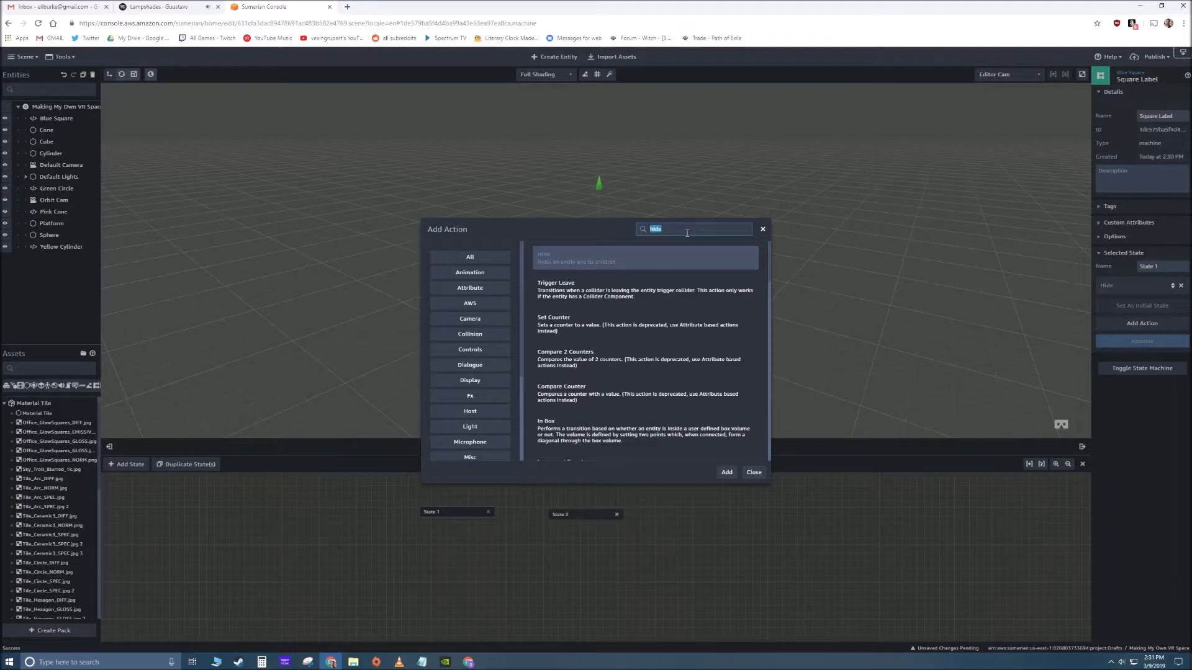
{"action": "type", "text": "listen"}
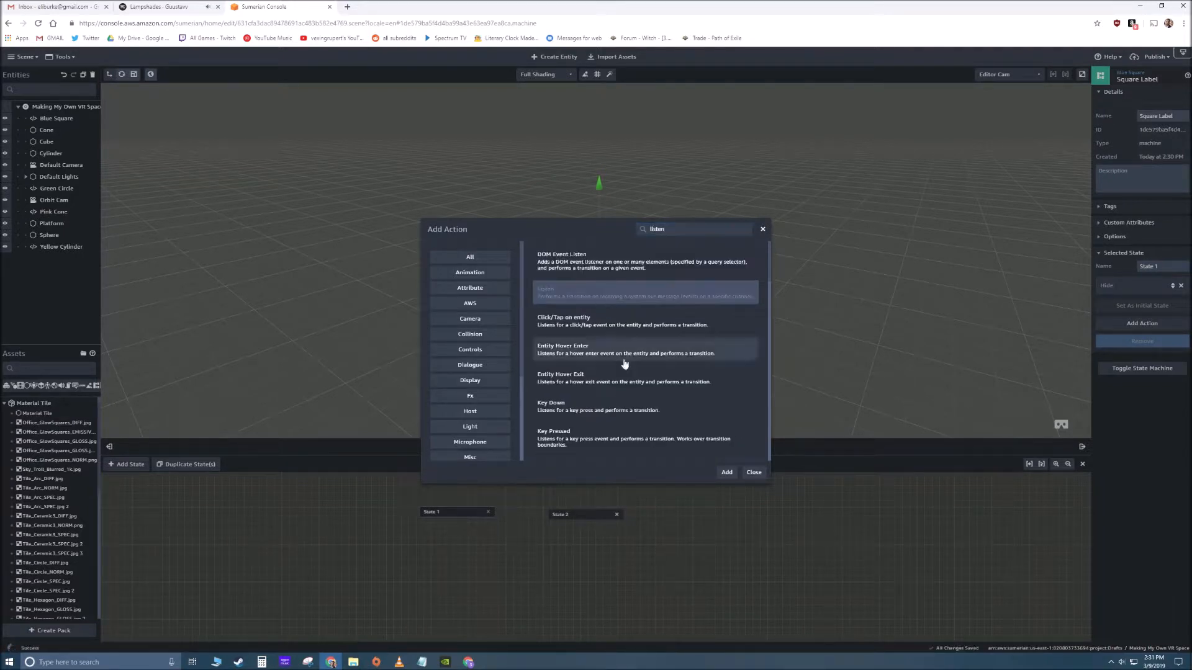
{"action": "left_click", "coordinate": [677, 303]}
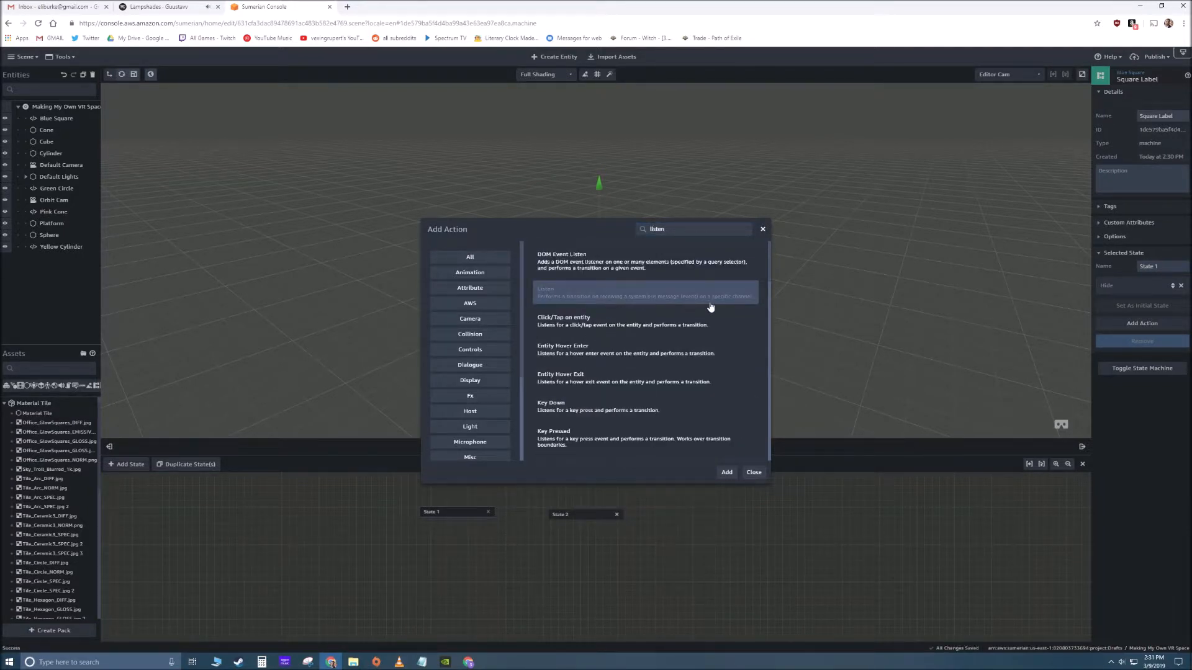
{"action": "left_click", "coordinate": [726, 473]}
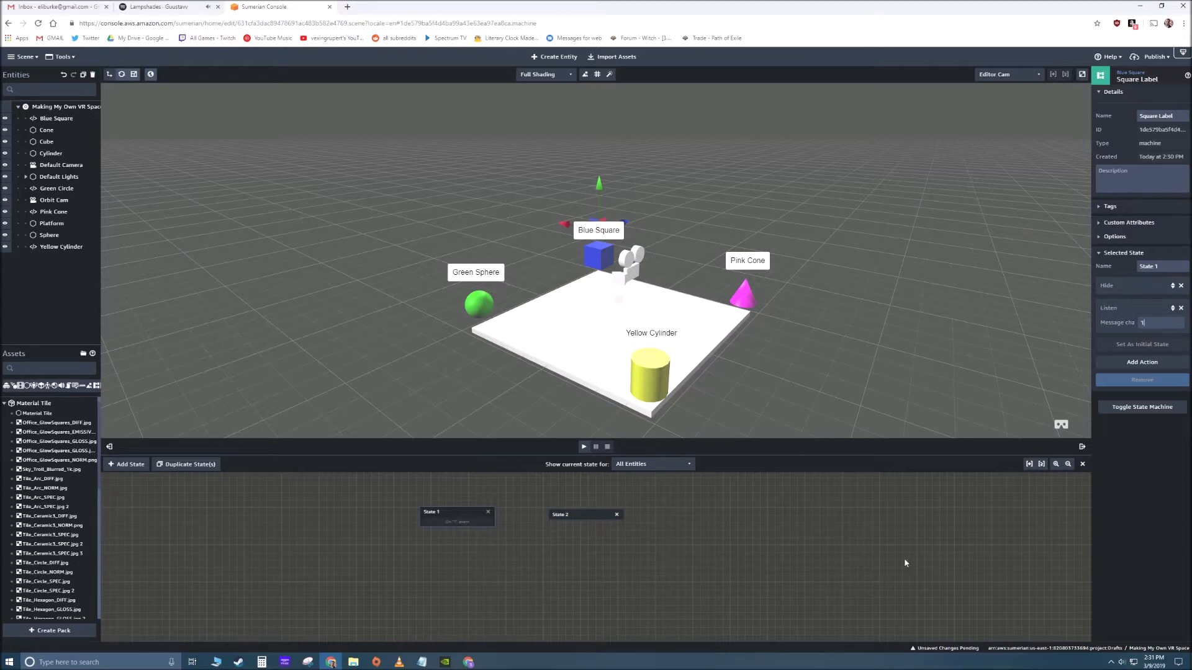
{"action": "left_click", "coordinate": [651, 615]}
- Connect State 1's Listen transition to State 2 in the Square Label behavior graph and select State 2
{"action": "left_click", "coordinate": [477, 527]}
{"action": "left_click_drag", "start_coordinate": [496, 523], "coordinate": [569, 536]}
{"action": "left_click", "coordinate": [577, 550]}
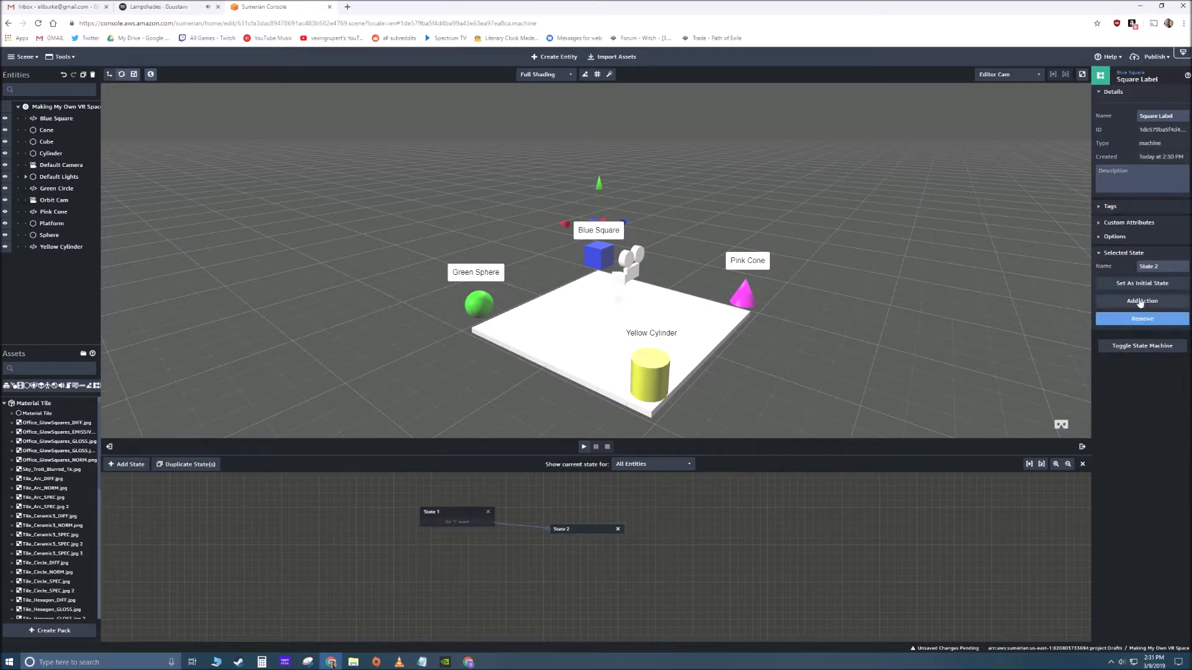
- Add the Show action to State 2 of the Square Label behavior, finding it by searching for "show"
{"action": "left_click", "coordinate": [1137, 305]}
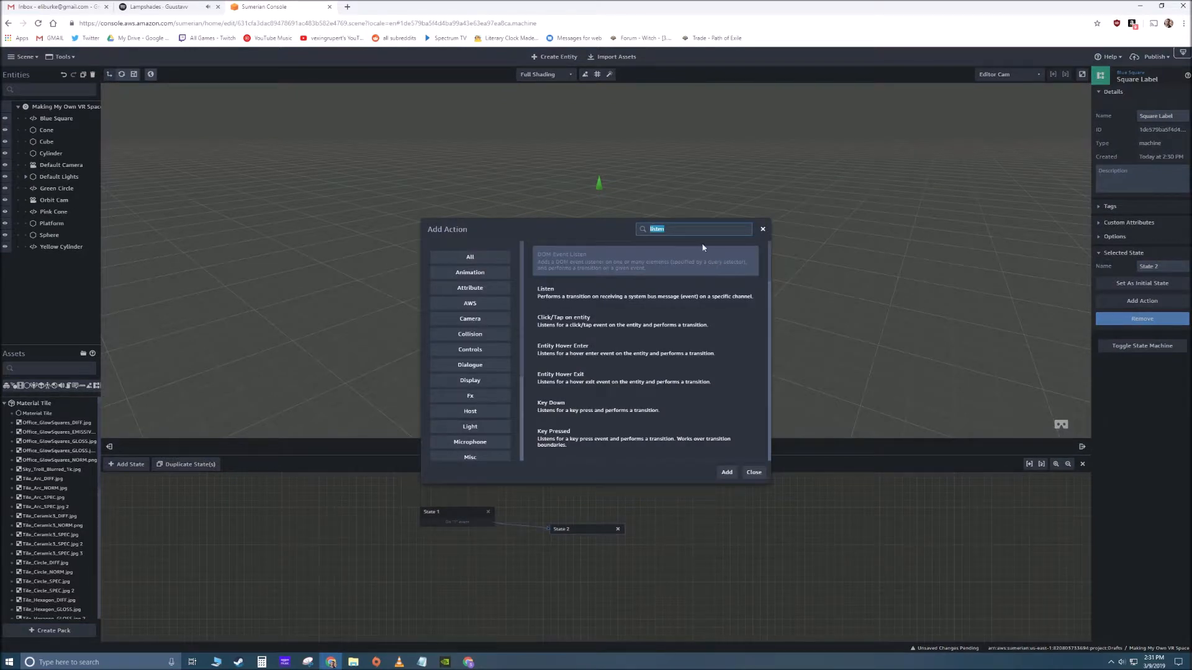
{"action": "type", "text": "show"}
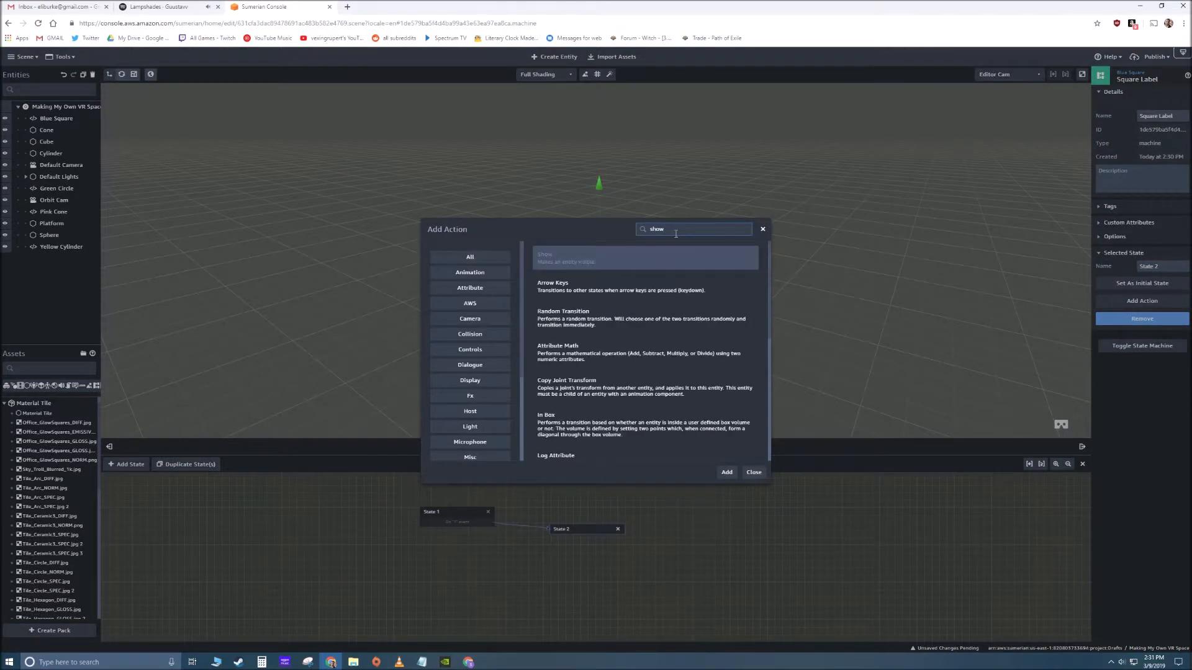
{"action": "left_click", "coordinate": [562, 263]}
{"action": "left_click_drag", "start_coordinate": [683, 228], "coordinate": [611, 237]}
{"action": "type", "text": "hide"}
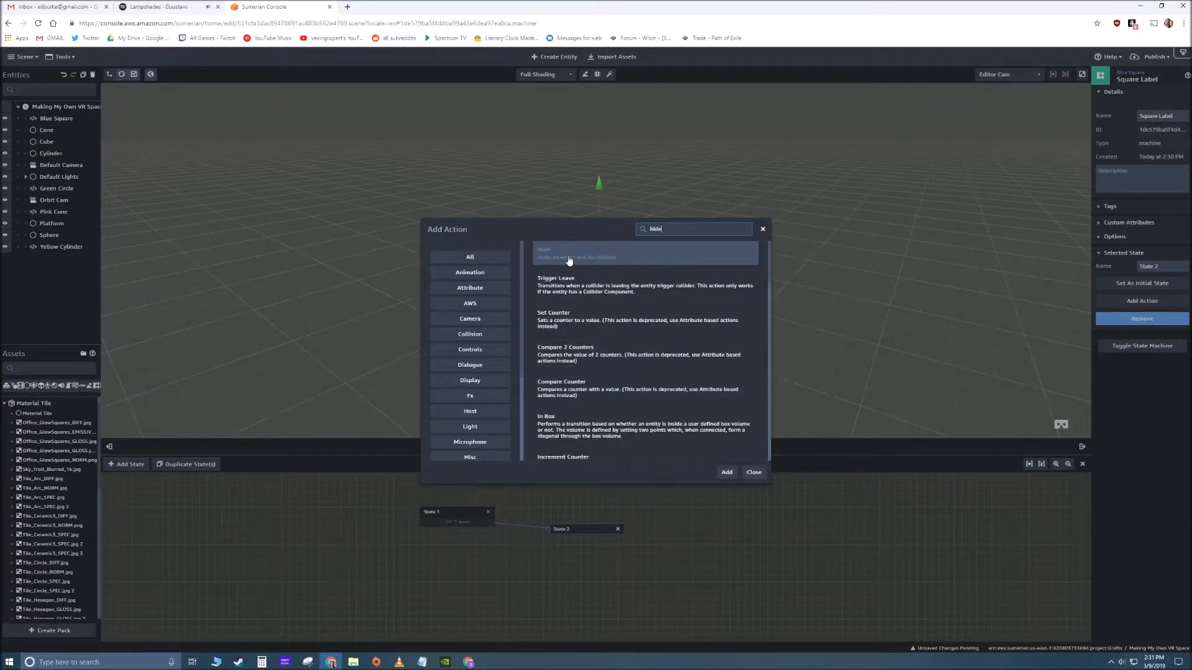
{"action": "left_click_drag", "start_coordinate": [673, 230], "coordinate": [634, 236]}
{"action": "type", "text": "show"}
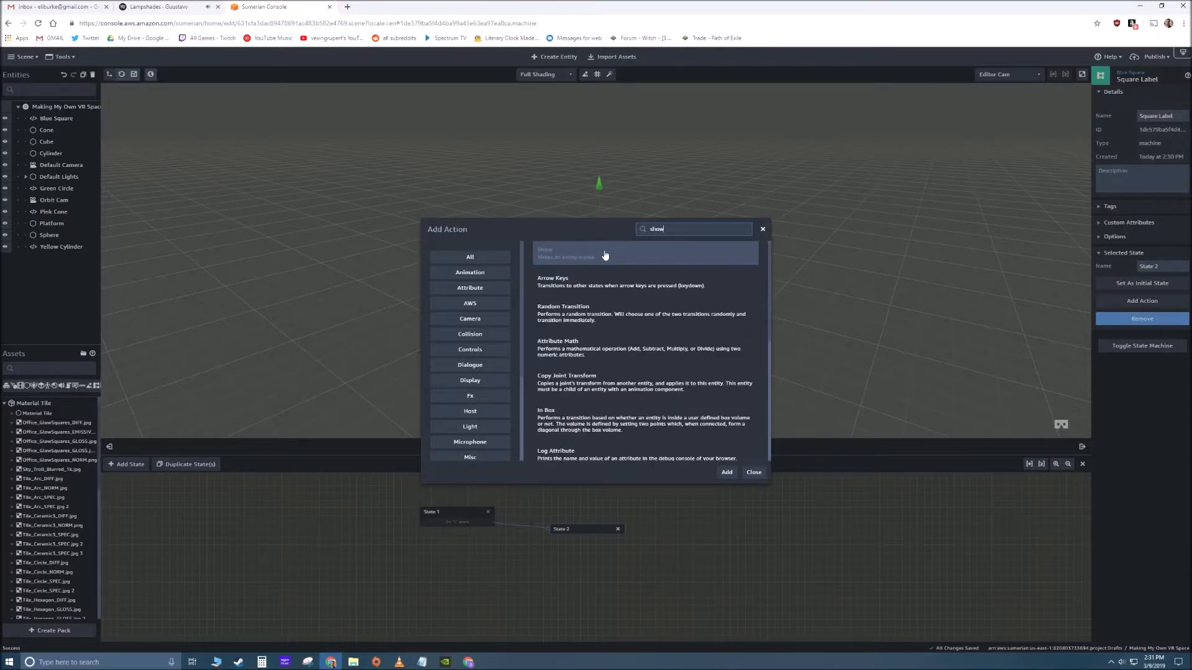
{"action": "left_click", "coordinate": [726, 473]}
- Line up State 1 and State 2 side by side higher in the Square Label behavior graph
{"action": "left_click_drag", "start_coordinate": [576, 530], "coordinate": [580, 505]}
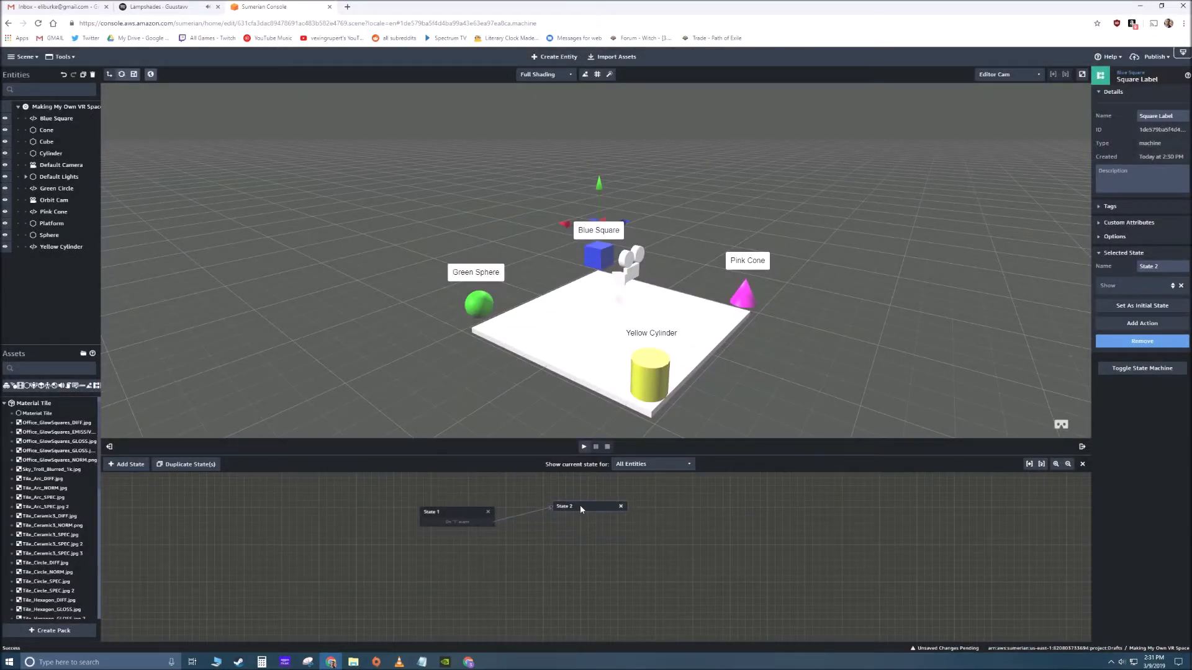
{"action": "left_click", "coordinate": [486, 555]}
{"action": "left_click_drag", "start_coordinate": [438, 511], "coordinate": [446, 498]}
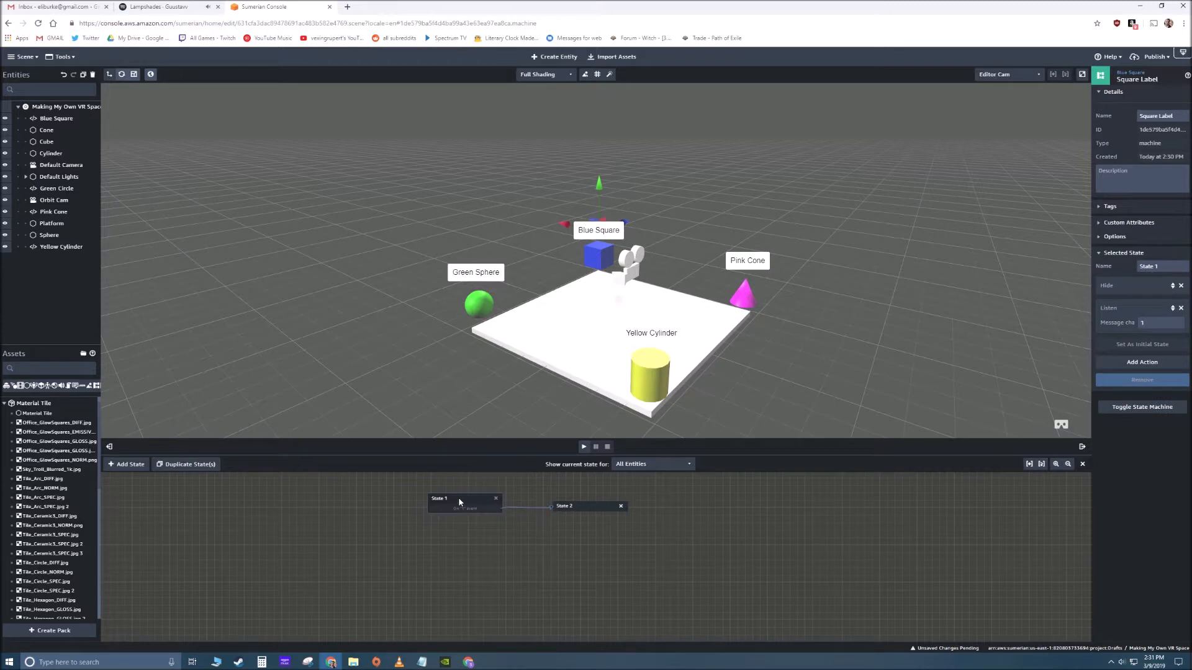
- Review both Square Label states and play the scene to check the Blue Square label's visibility, then stop playback
{"action": "left_click", "coordinate": [578, 509]}
{"action": "left_click", "coordinate": [500, 511]}
{"action": "left_click", "coordinate": [584, 447]}
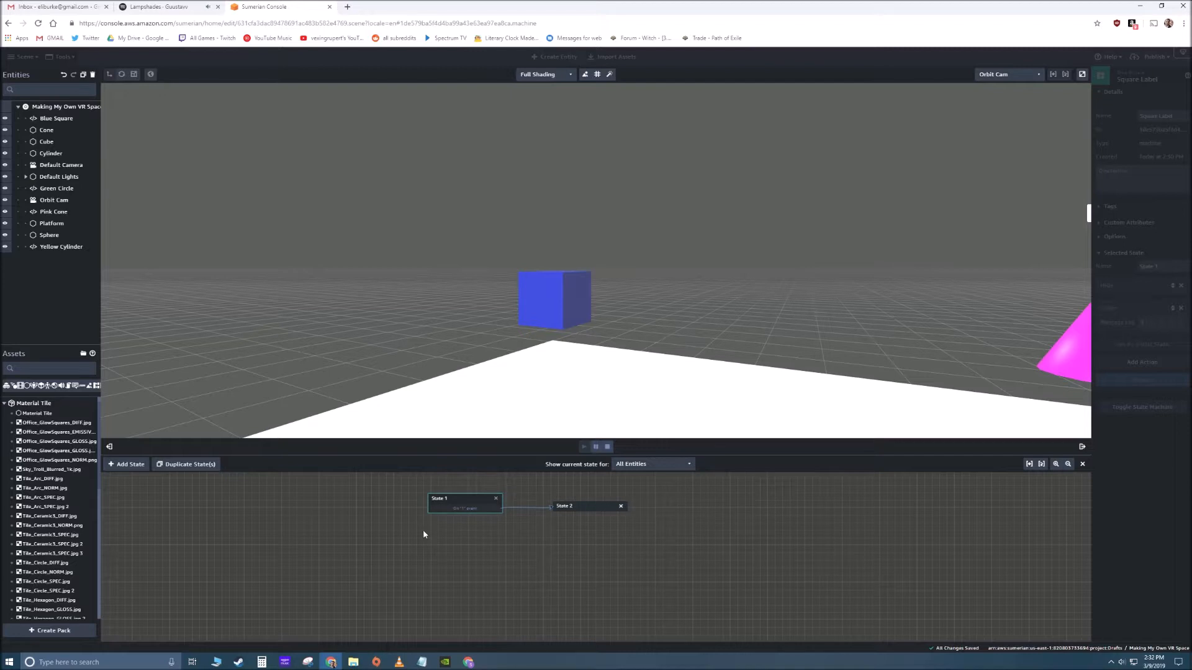
{"action": "left_click", "coordinate": [608, 448]}
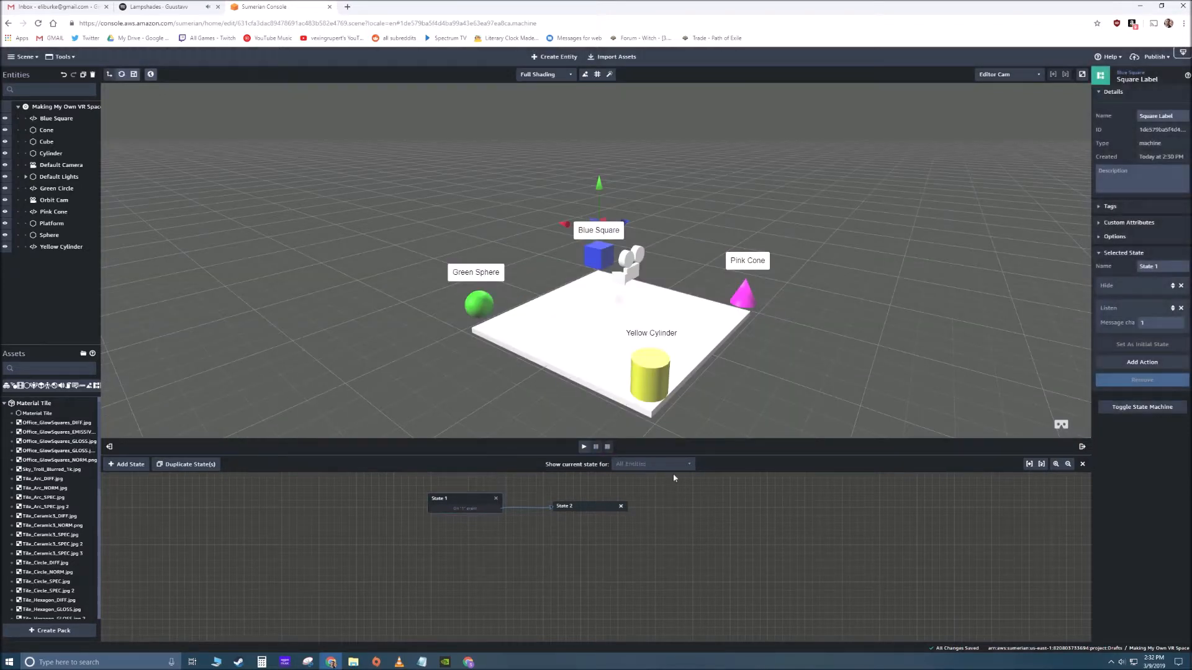
- Select the blue Cube and open its existing state machine behavior for editing
{"action": "left_click_drag", "start_coordinate": [478, 407], "coordinate": [519, 399]}
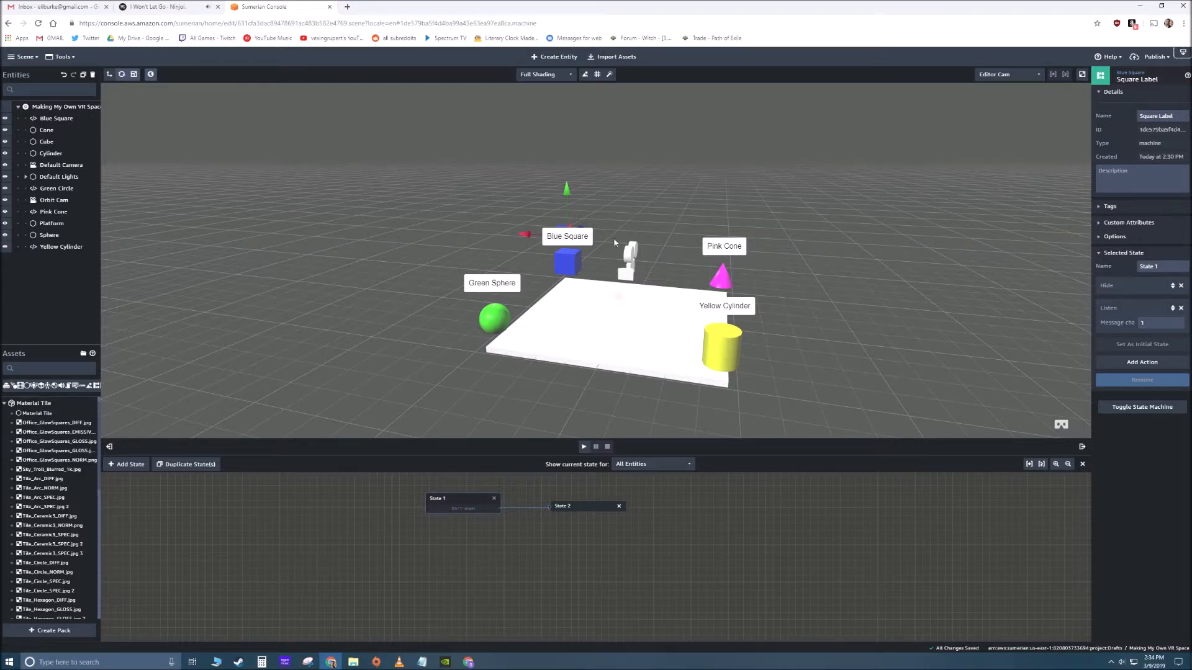
{"action": "left_click", "coordinate": [577, 235]}
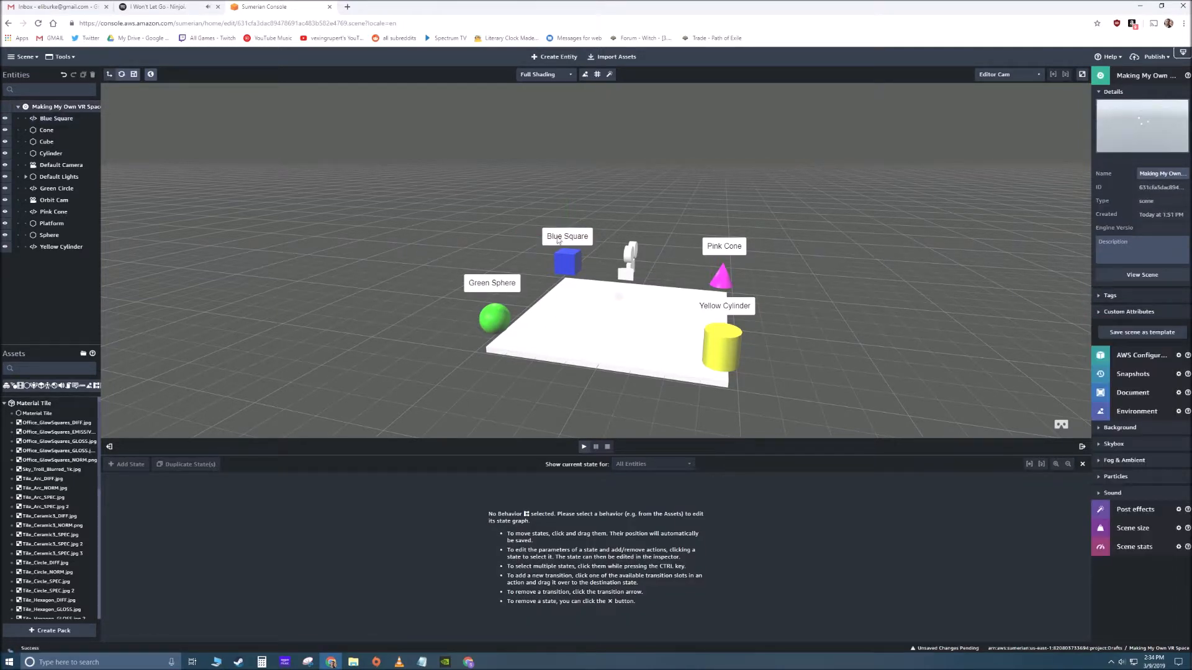
{"action": "left_click", "coordinate": [1033, 360]}
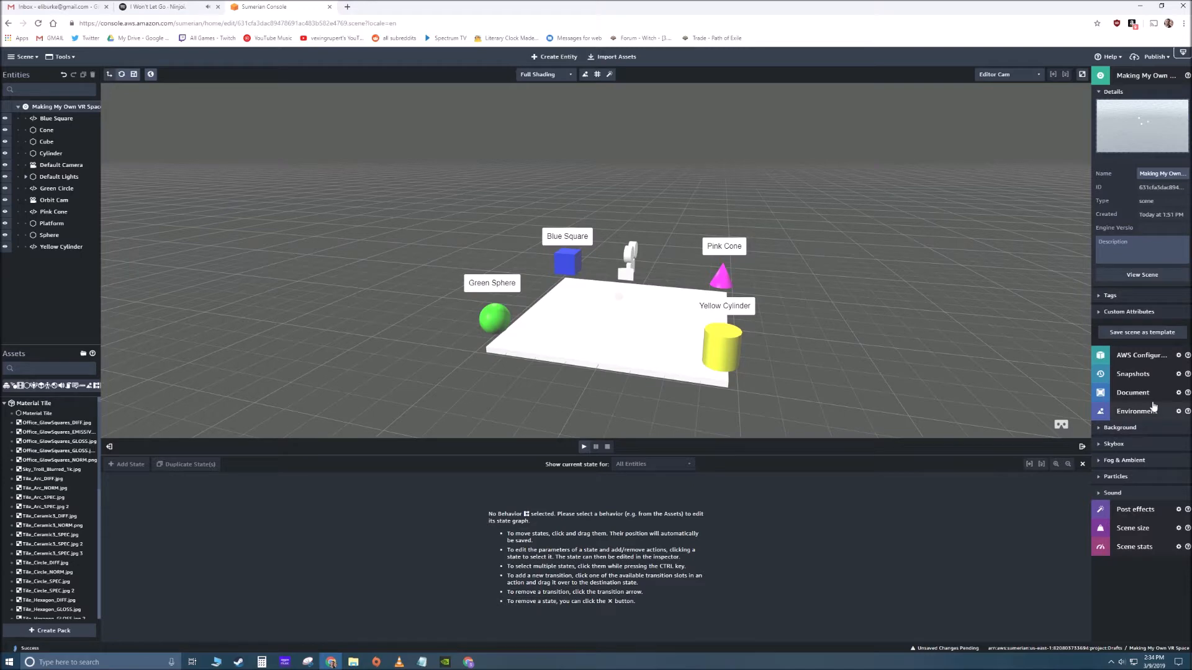
{"action": "left_click", "coordinate": [572, 264]}
{"action": "right_click_drag", "start_coordinate": [623, 341], "coordinate": [645, 345]}
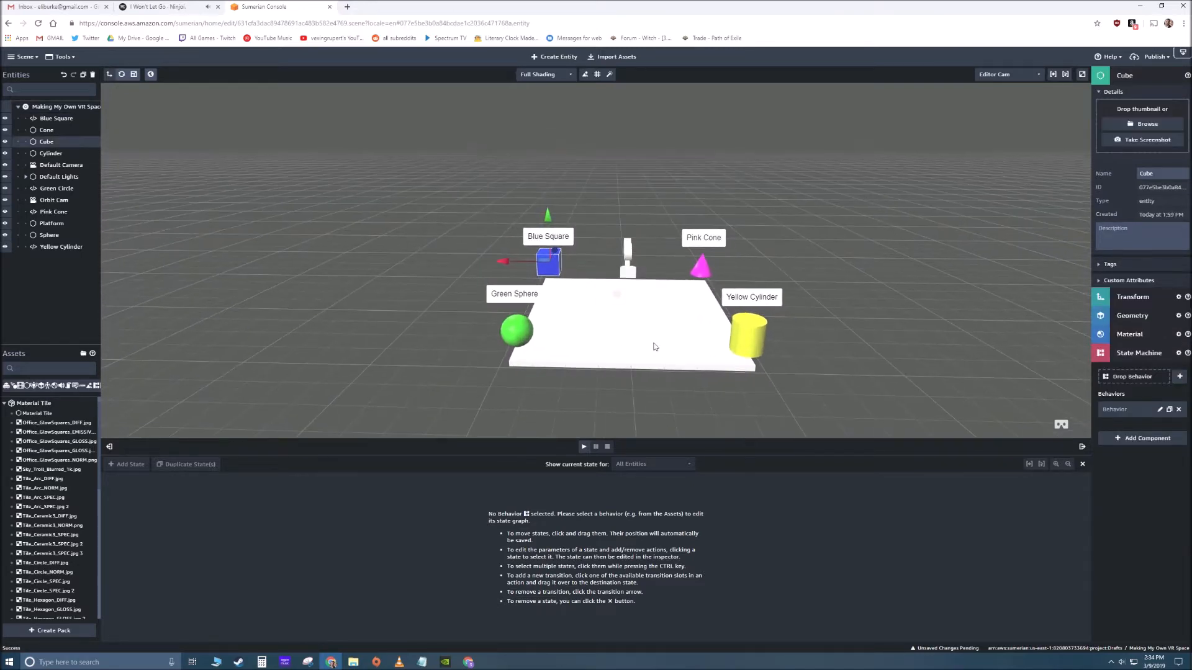
{"action": "left_click", "coordinate": [1160, 410]}
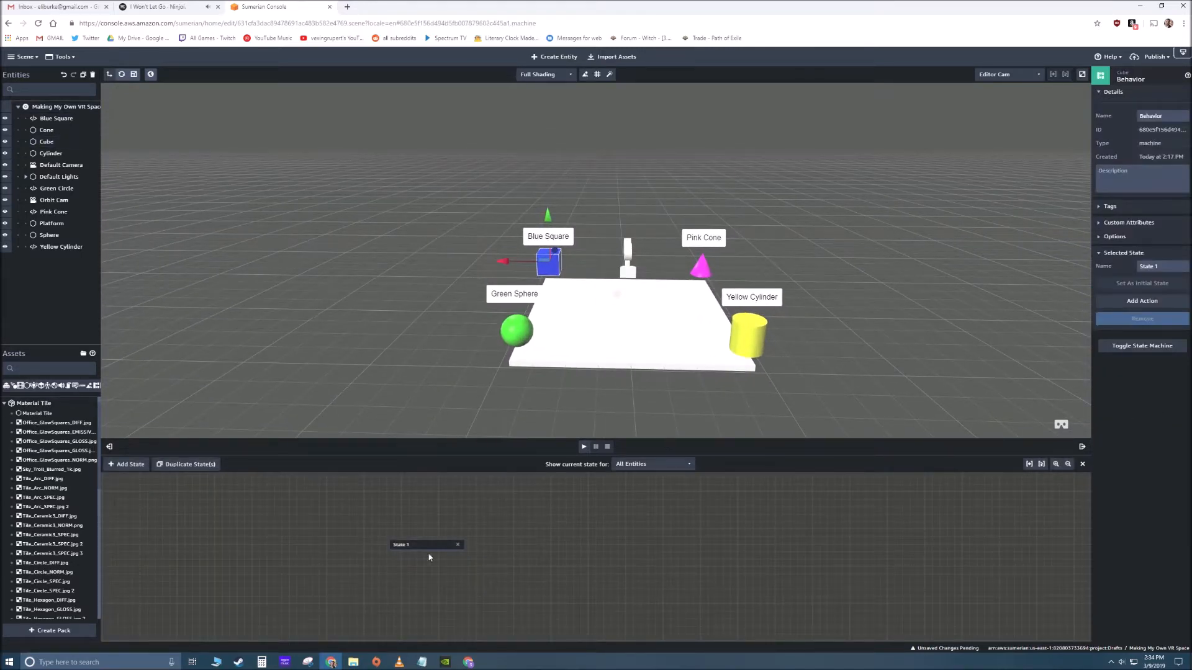
- Add the Click/Tap on entity action to State 1 of the Cube's behavior, finding it by searching for "click"
{"action": "right_click", "coordinate": [630, 533]}
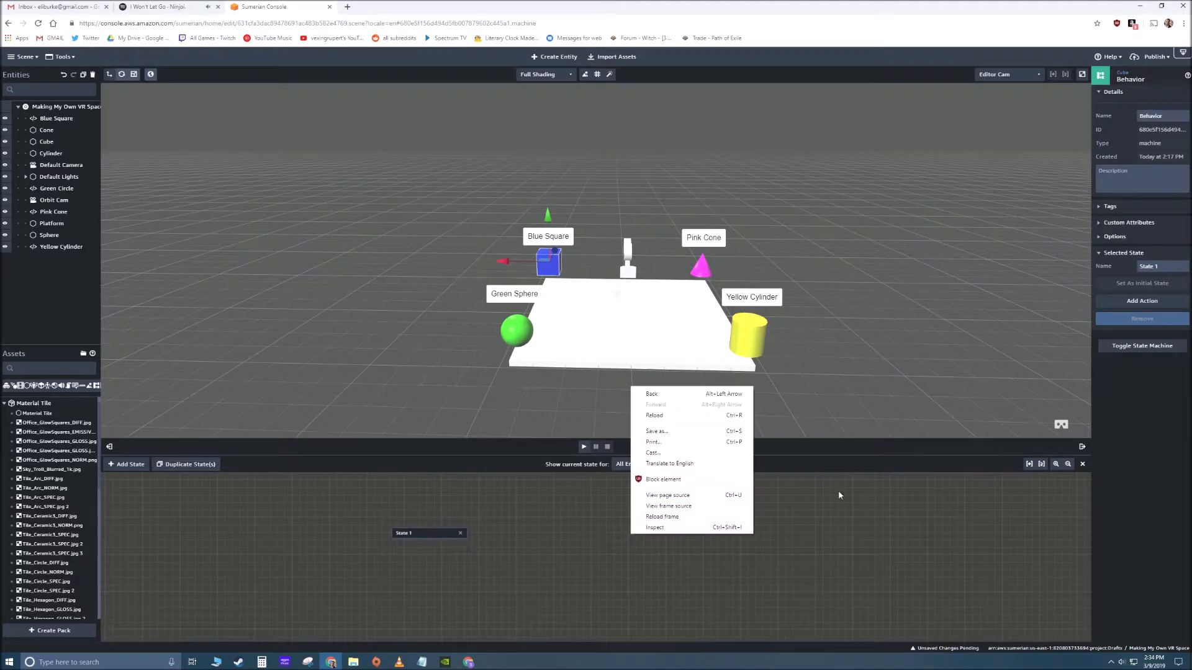
{"action": "left_click", "coordinate": [1136, 302]}
{"action": "type", "text": "click"}
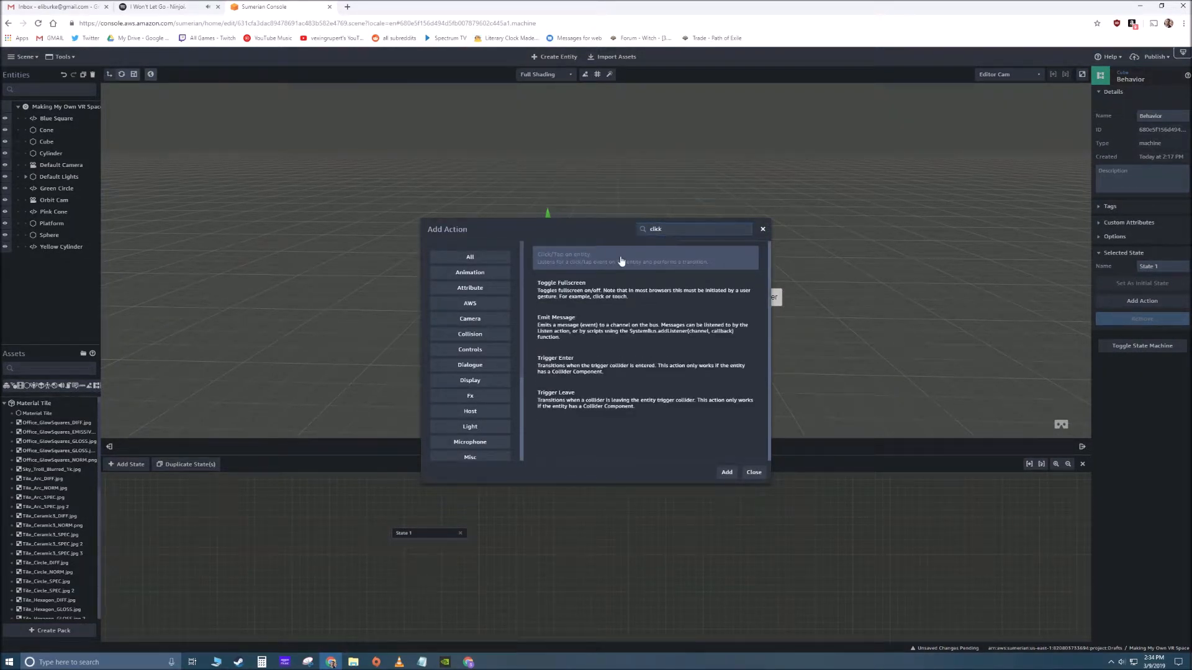
{"action": "left_click", "coordinate": [726, 473]}
- Add a second state to the Cube's behavior and connect State 1's Click/Tap transition to it
{"action": "left_click_drag", "start_coordinate": [420, 534], "coordinate": [416, 530]}
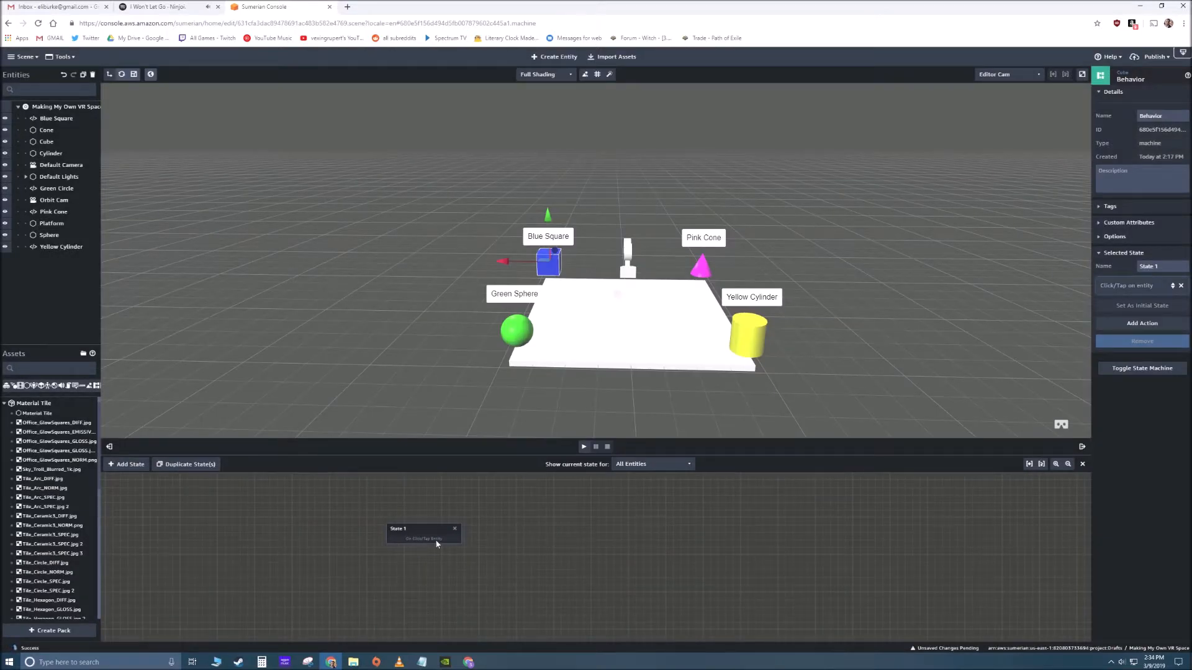
{"action": "left_click", "coordinate": [126, 464]}
{"action": "left_click_drag", "start_coordinate": [439, 541], "coordinate": [500, 535]}
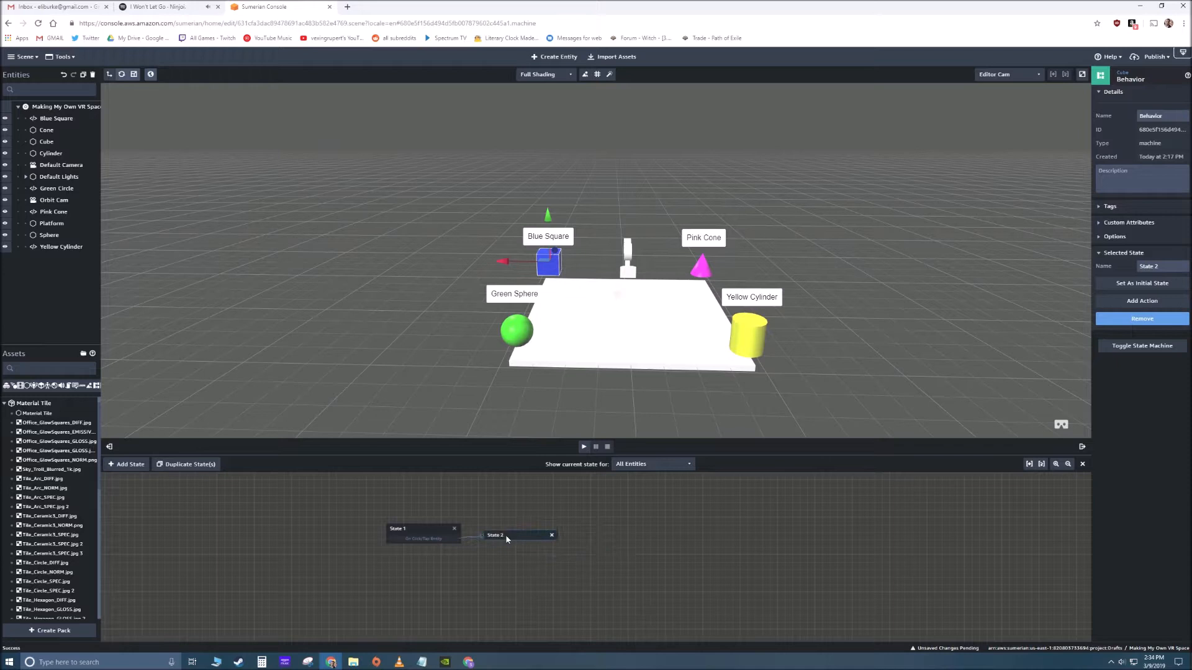
- Add the Emit Message action to State 2 of the Cube's behavior and give it the same channel as the Square Label's Listen action
{"action": "left_click", "coordinate": [1138, 302]}
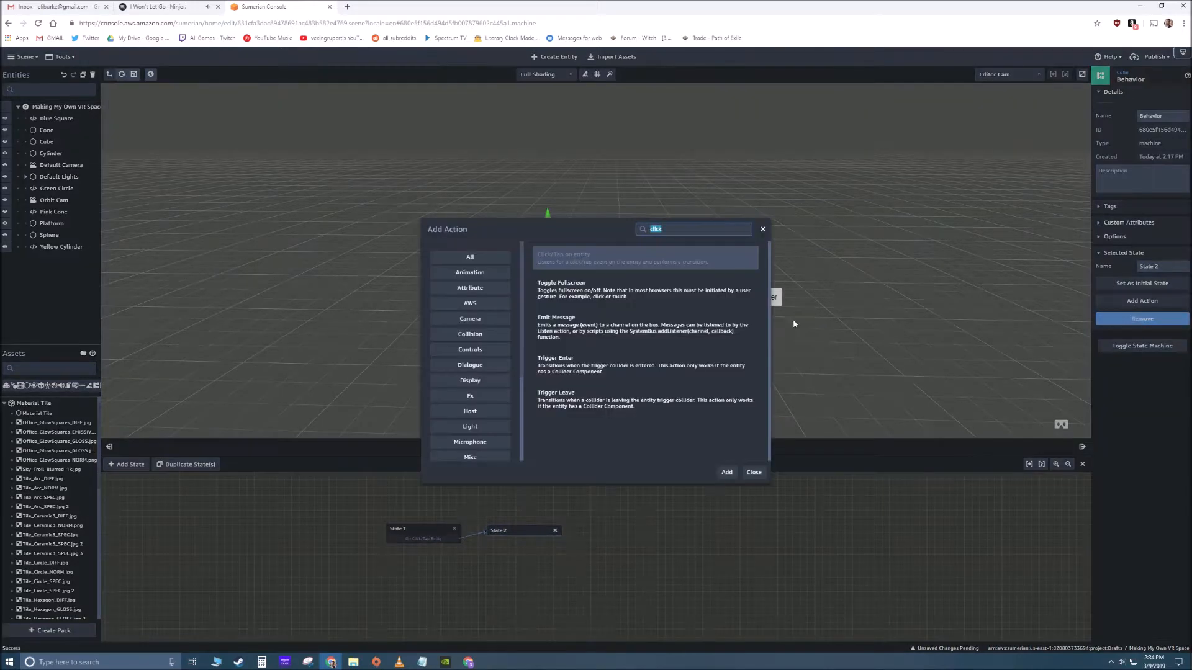
{"action": "type", "text": "listen"}
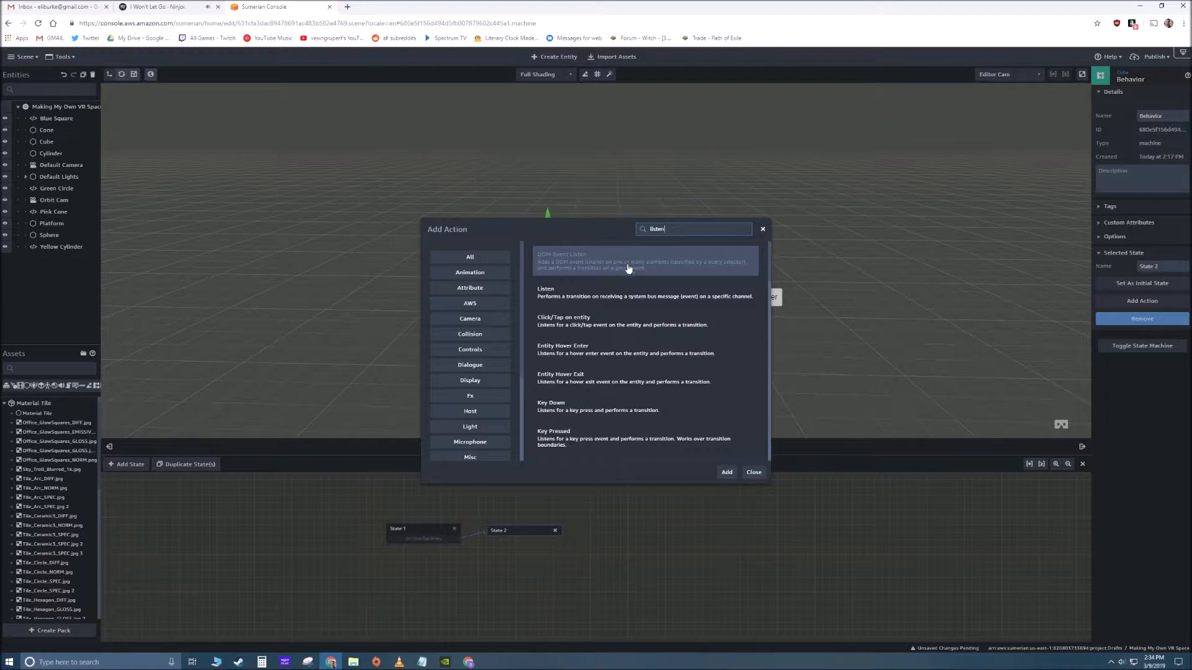
{"action": "left_click", "coordinate": [634, 296]}
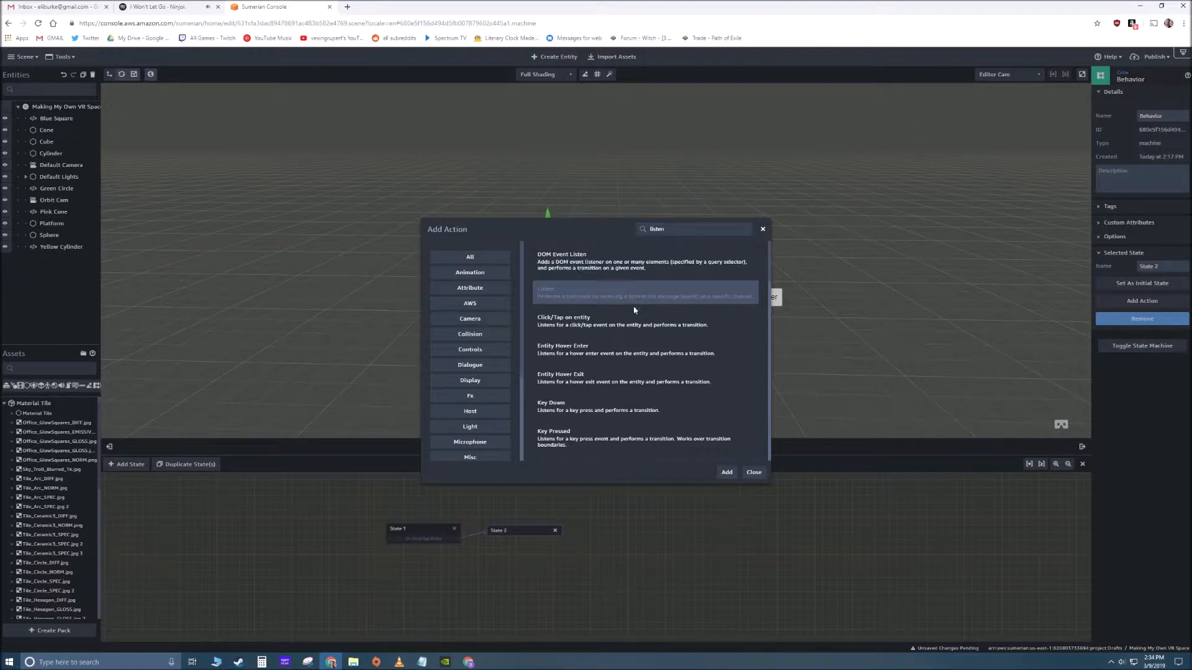
{"action": "left_click_drag", "start_coordinate": [677, 229], "coordinate": [612, 233]}
{"action": "type", "text": "emit"}
{"action": "left_click", "coordinate": [593, 263]}
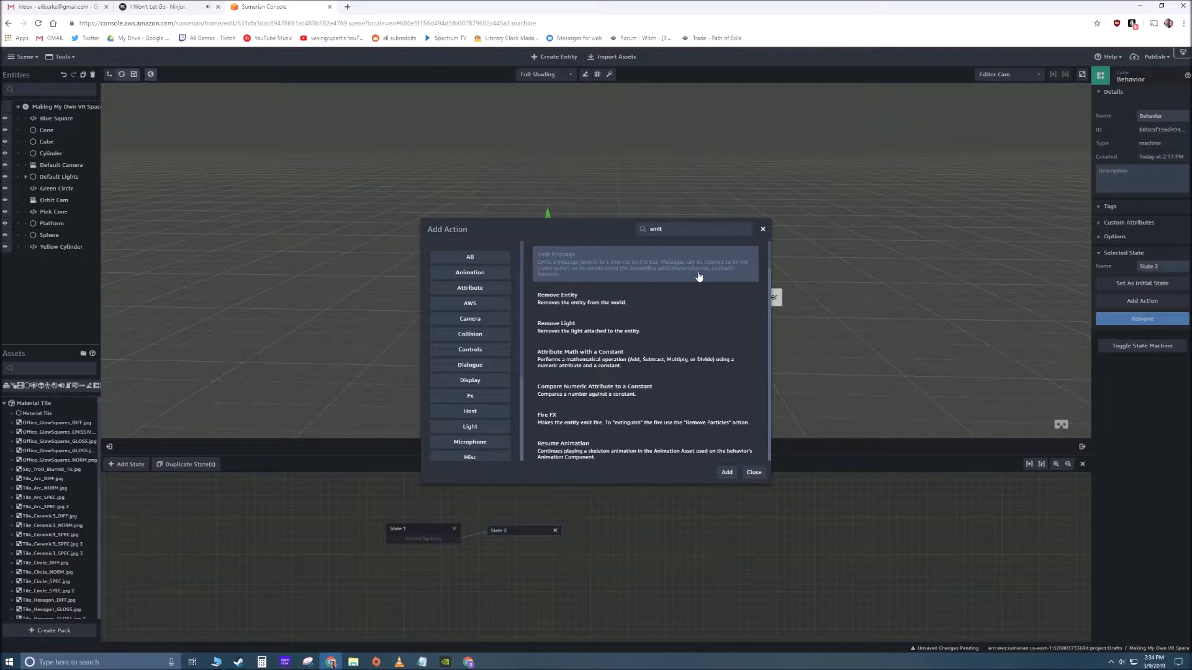
{"action": "left_click", "coordinate": [726, 472]}
{"action": "left_click_drag", "start_coordinate": [533, 532], "coordinate": [533, 539]}
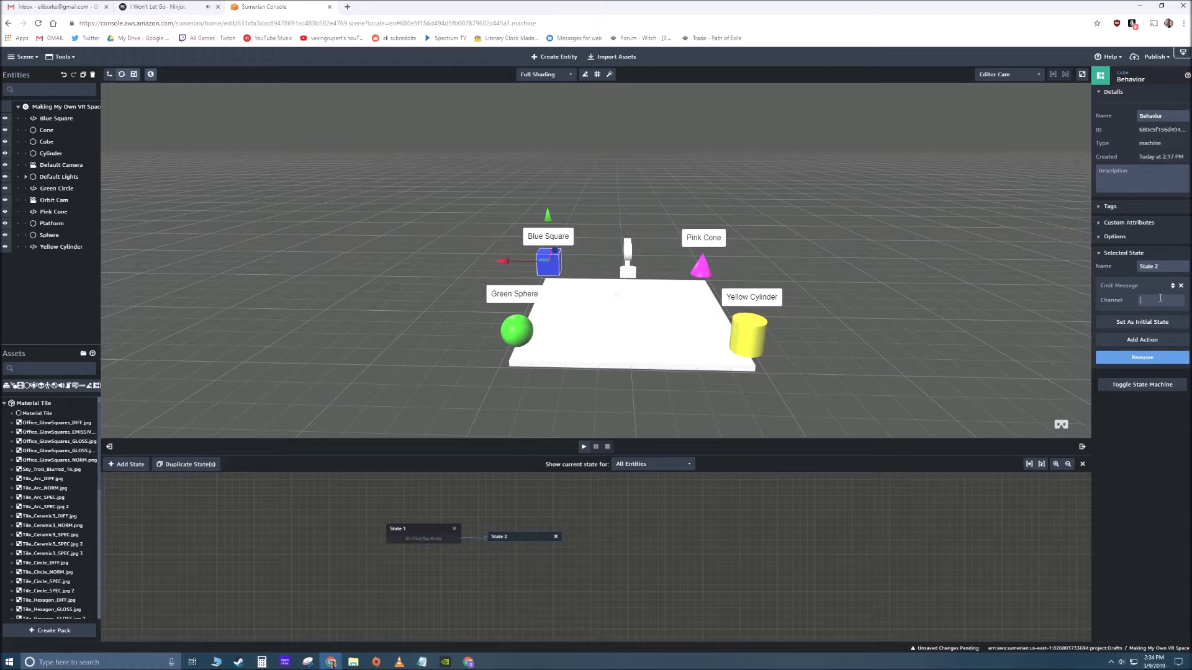
{"action": "left_click", "coordinate": [695, 563]}
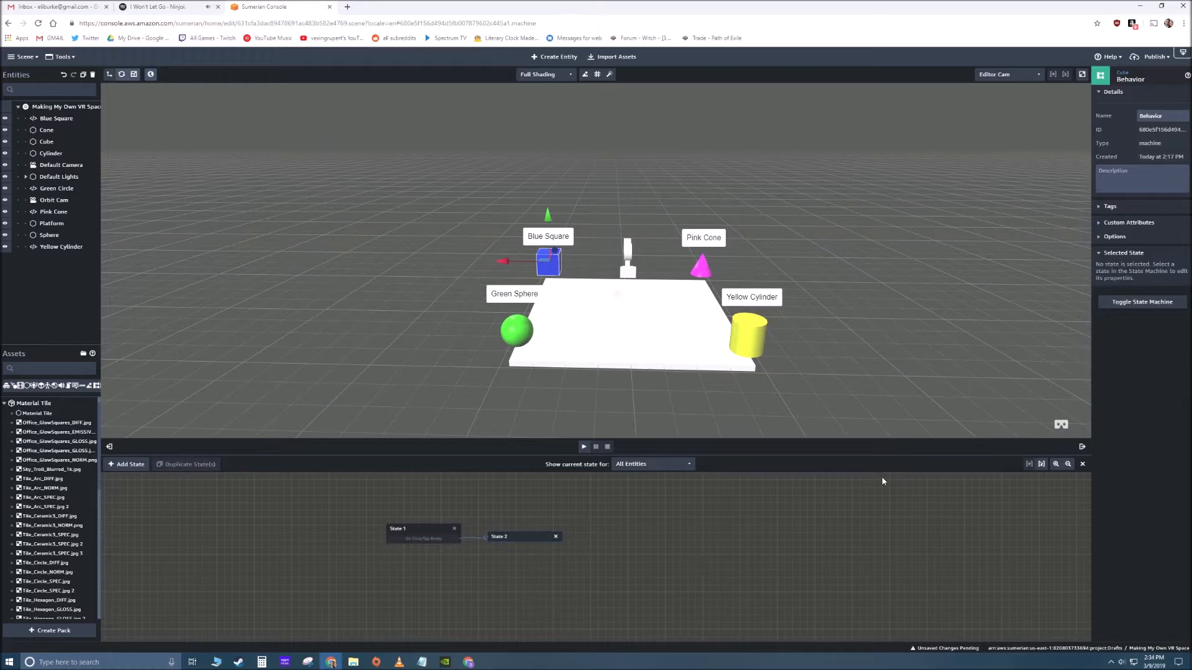
- Play the scene, activate the blue cube to test whether its label responds, and stop playback
{"action": "left_click", "coordinate": [583, 446]}
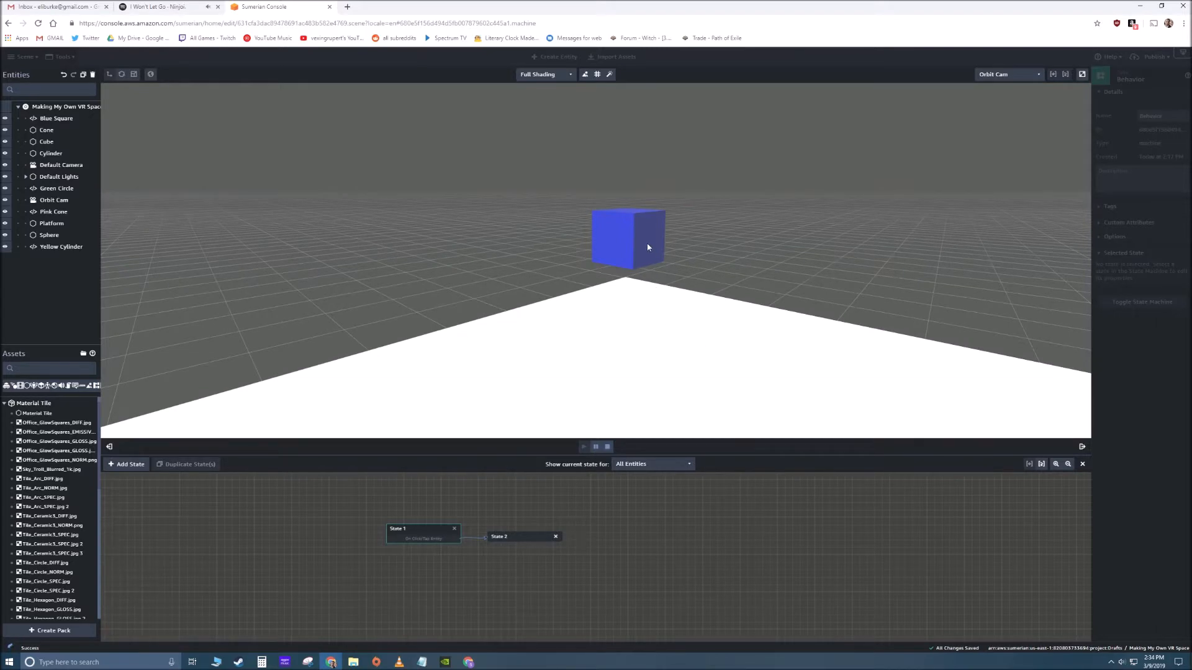
{"action": "left_click", "coordinate": [647, 247]}
{"action": "mouse_move", "coordinate": [586, 306]}
{"action": "left_mouse_down"}
{"action": "mouse_move", "coordinate": [595, 290]}
{"action": "mouse_move", "coordinate": [632, 298]}
{"action": "mouse_move", "coordinate": [587, 293]}
{"action": "left_mouse_up"}
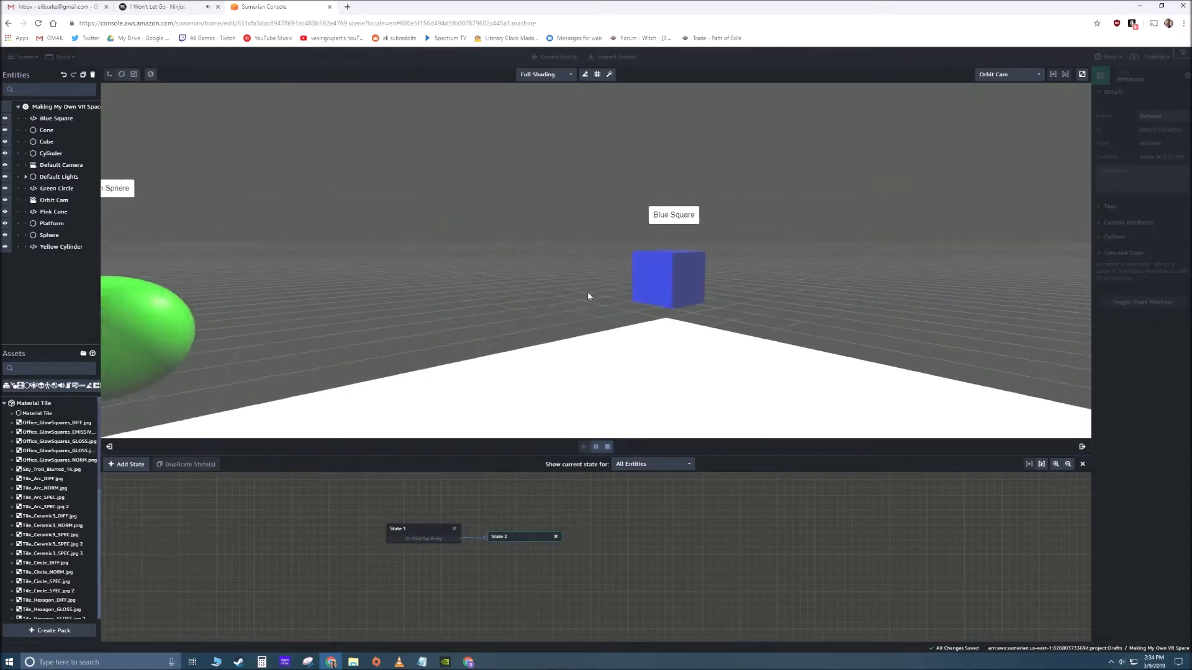
{"action": "left_click", "coordinate": [607, 446]}
- Add a State Machine component to the pink Cone, create a new behavior in it, and reposition State 1 in the graph
{"action": "left_click_drag", "start_coordinate": [606, 341], "coordinate": [657, 325]}
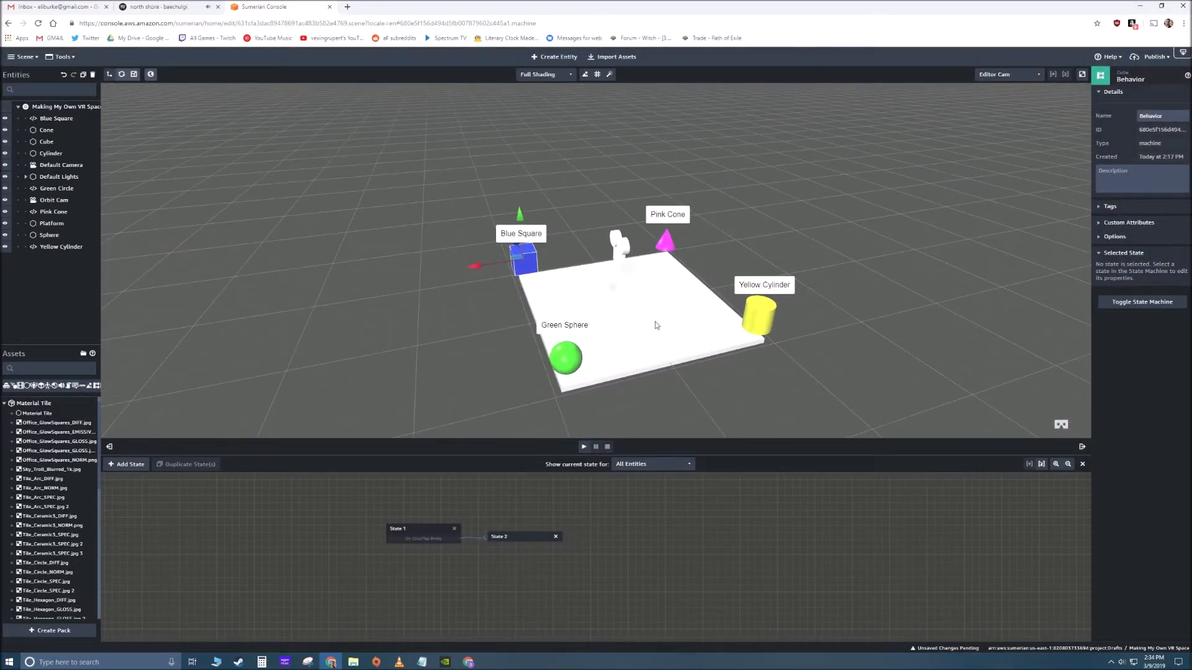
{"action": "left_click", "coordinate": [666, 246]}
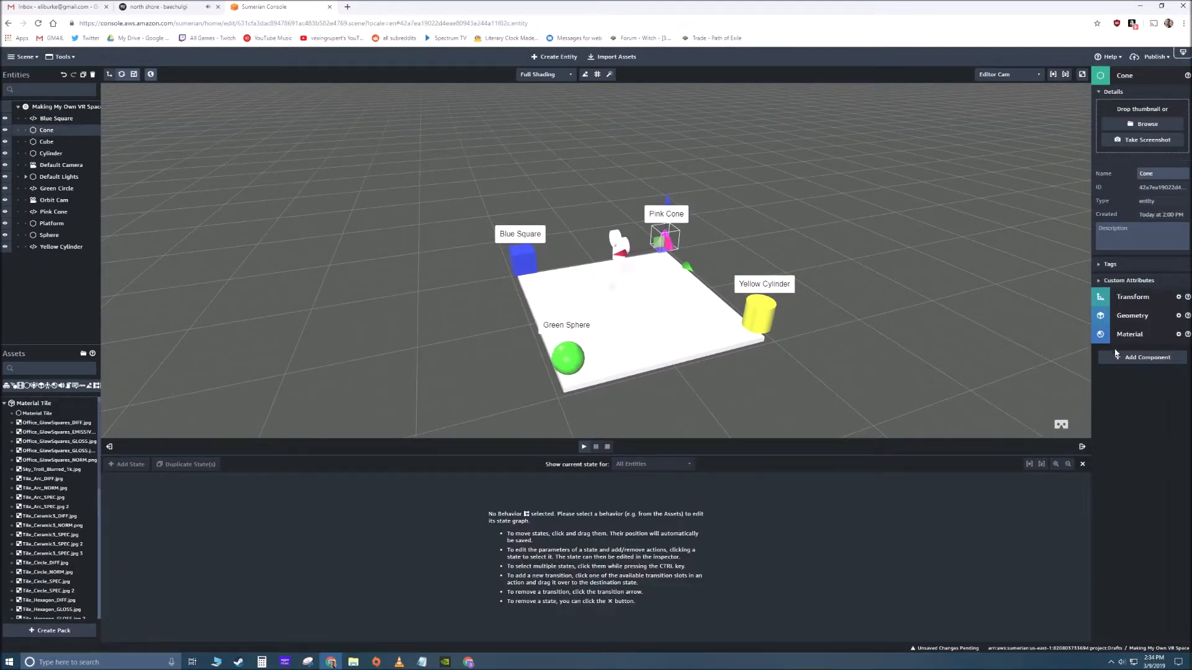
{"action": "left_click", "coordinate": [1121, 357]}
{"action": "left_click", "coordinate": [1064, 409]}
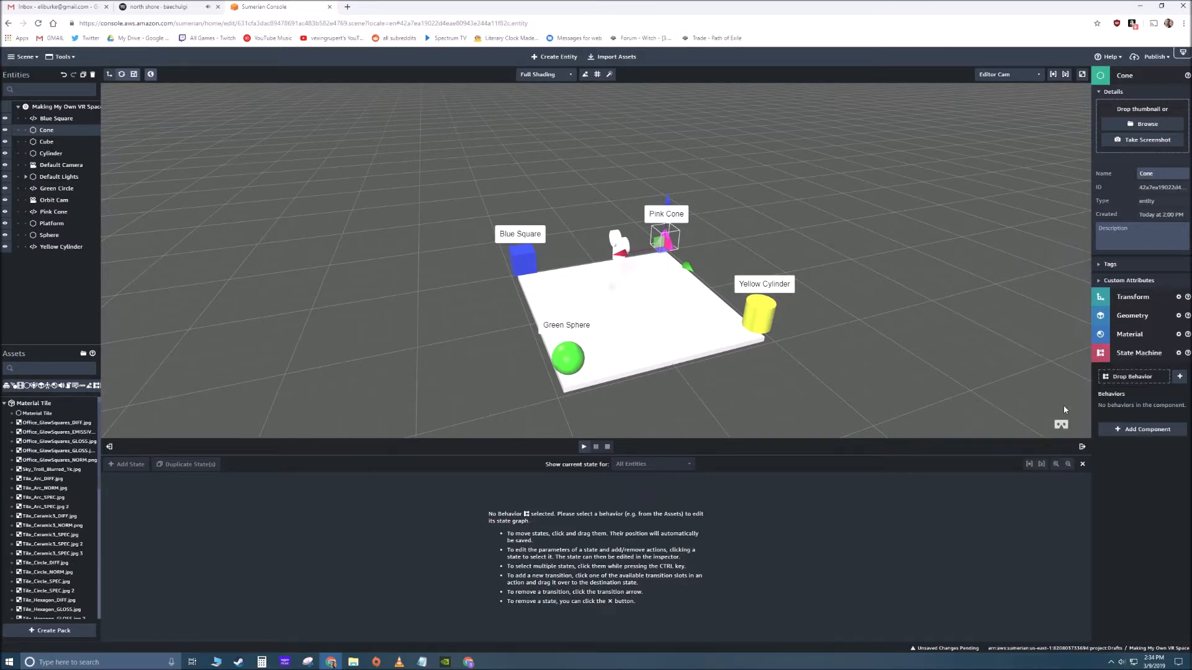
{"action": "left_click", "coordinate": [1180, 377]}
{"action": "left_click_drag", "start_coordinate": [595, 561], "coordinate": [456, 530]}
- Add the Click/Tap on entity action to State 1 of the Cone's behavior, add State 2, and connect the transition to it
{"action": "left_click", "coordinate": [1140, 301]}
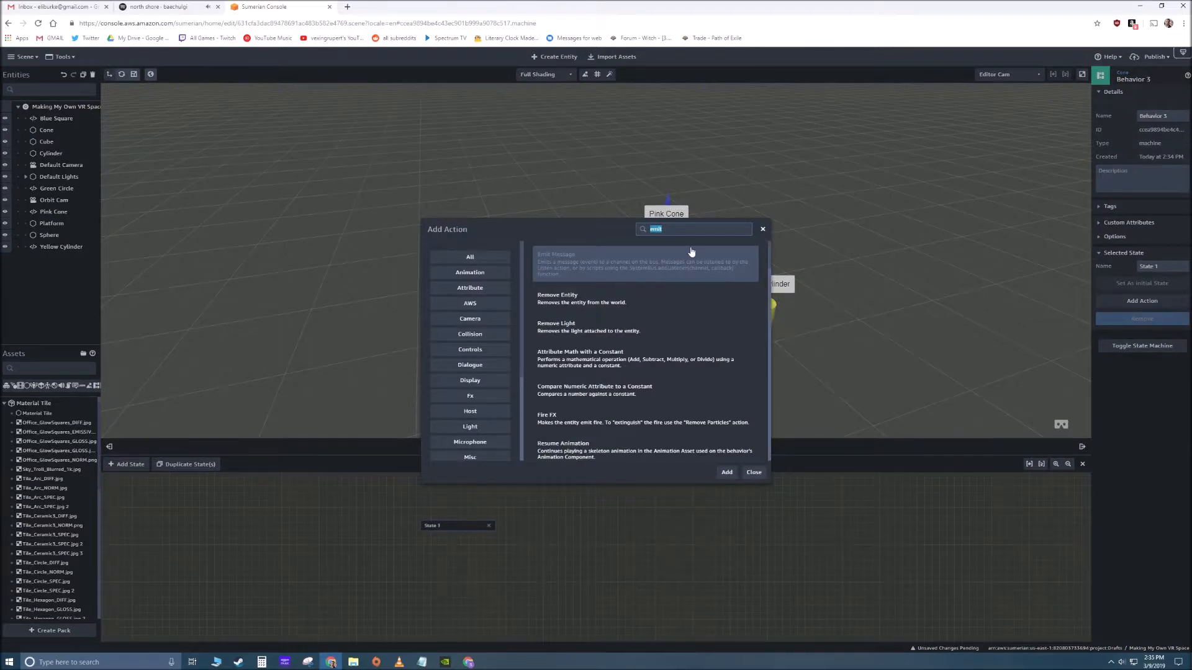
{"action": "type", "text": "click"}
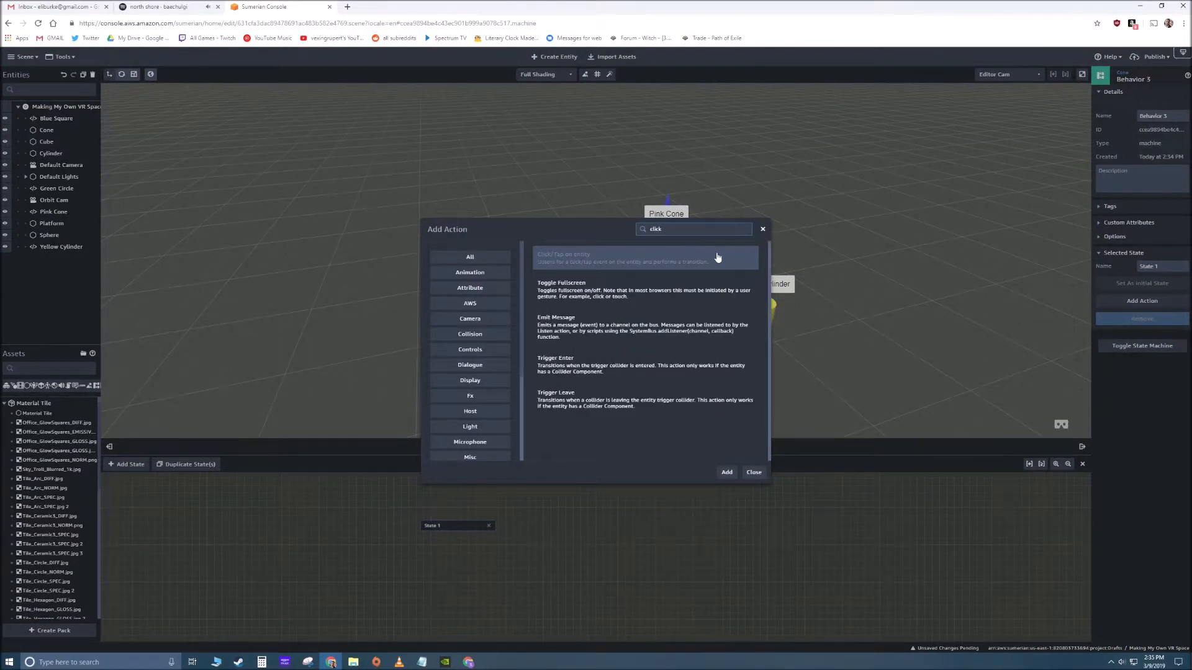
{"action": "left_click", "coordinate": [726, 473]}
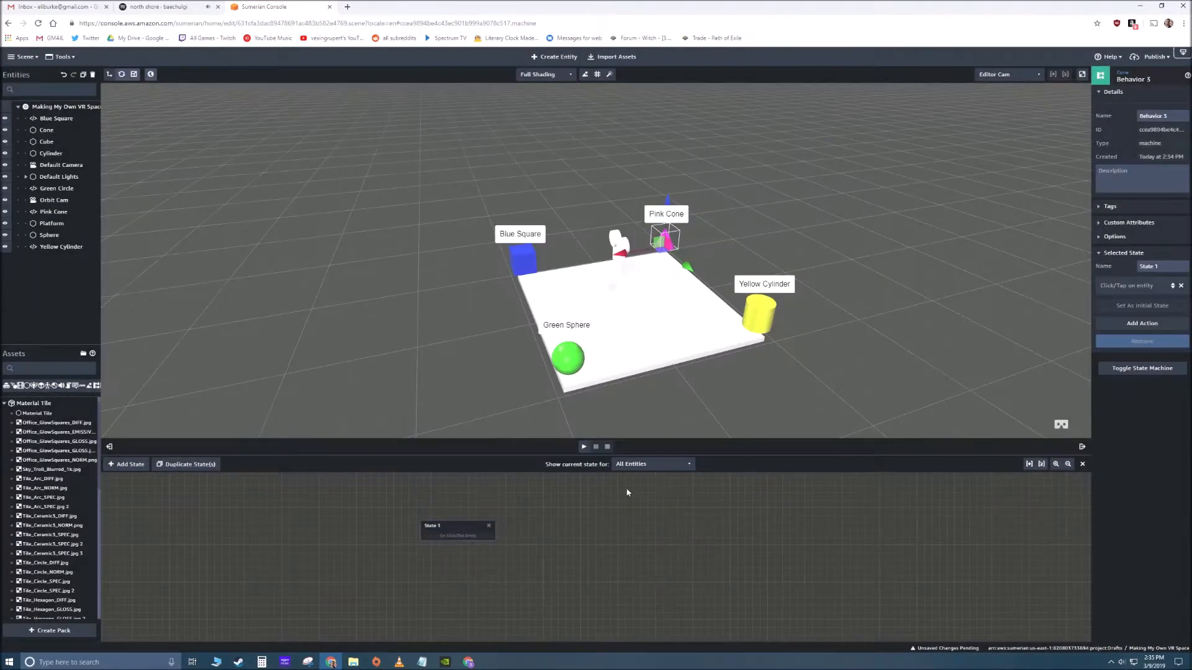
{"action": "left_click", "coordinate": [126, 464]}
{"action": "left_click_drag", "start_coordinate": [458, 536], "coordinate": [598, 542]}
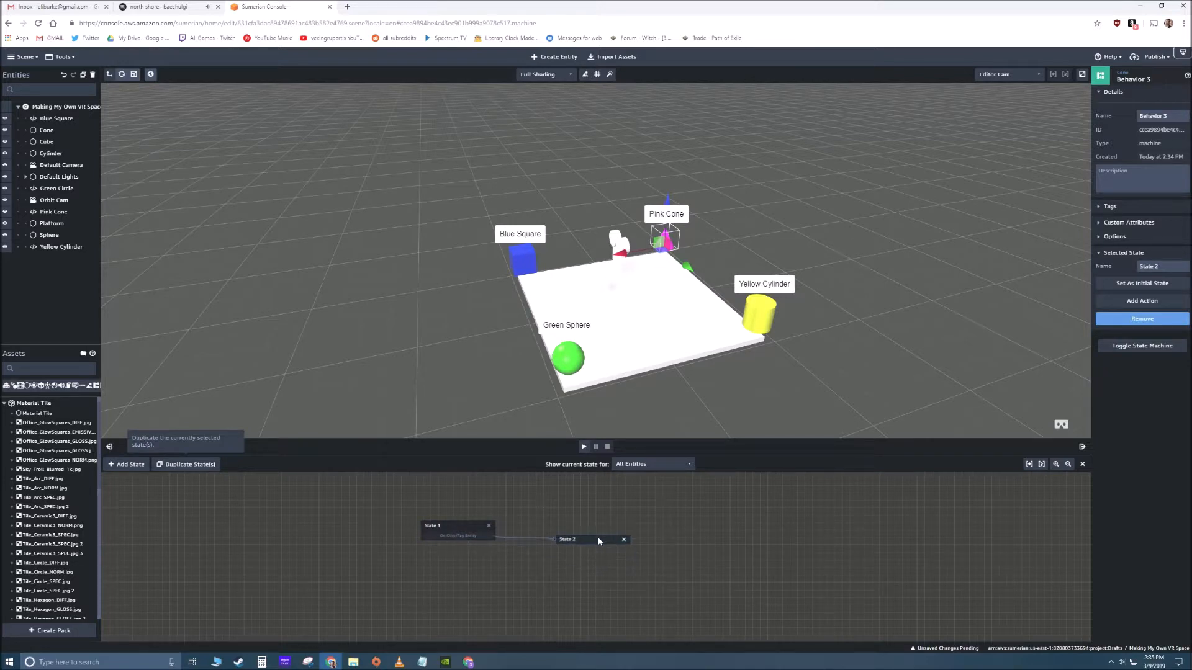
- Add the Emit Message action to State 2 of the Cone's behavior and set its channel to 2
{"action": "left_click", "coordinate": [1142, 301]}
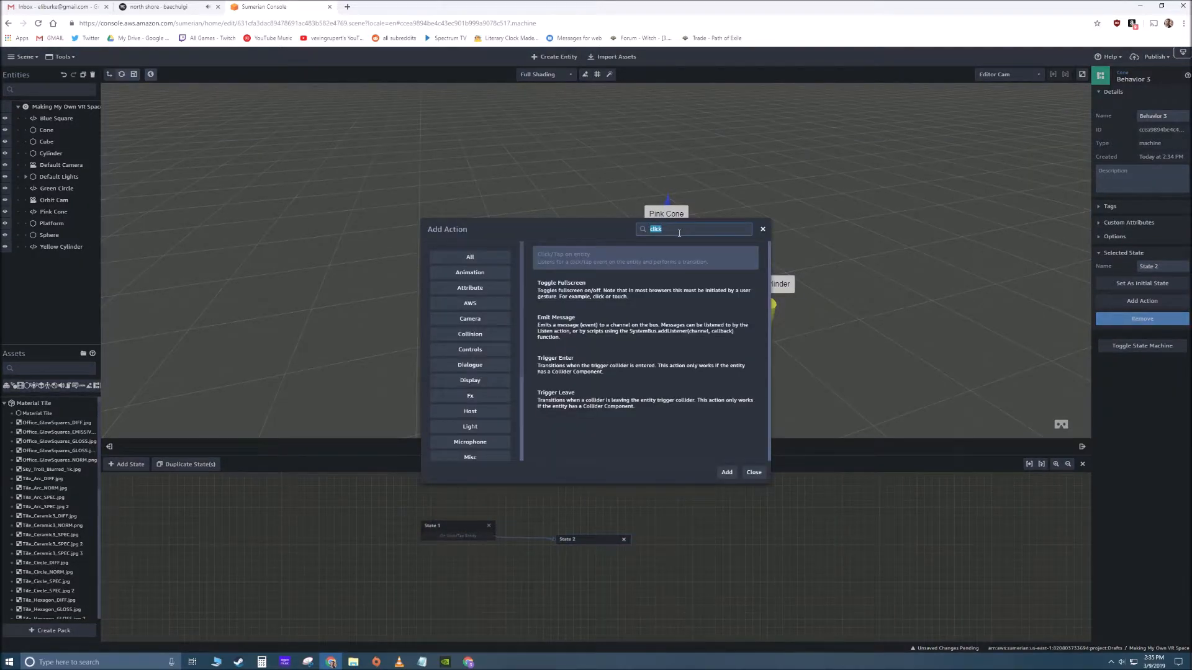
{"action": "type", "text": "emit"}
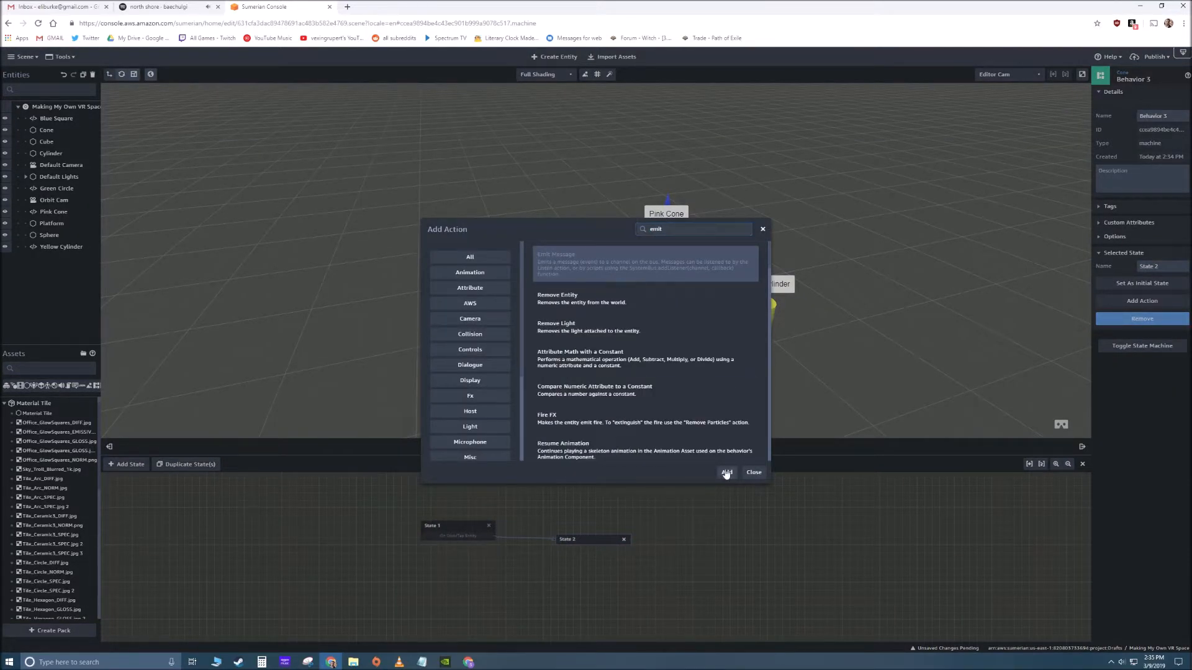
{"action": "left_click", "coordinate": [725, 473]}
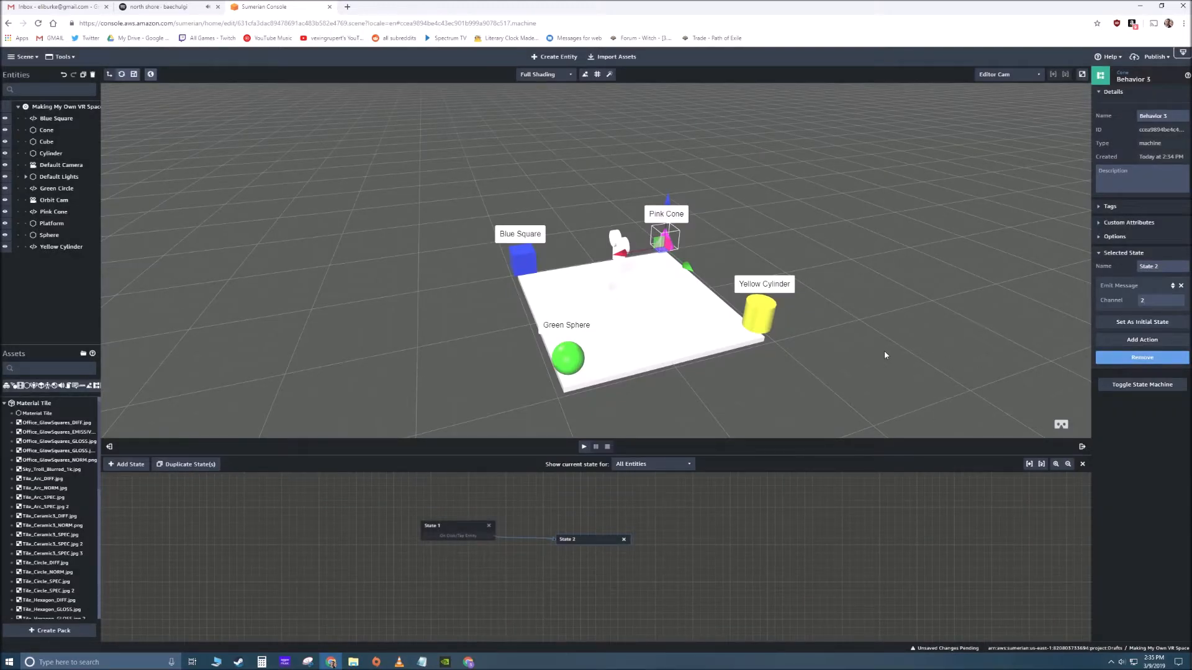
{"action": "left_click", "coordinate": [886, 356]}
- Add a State Machine component to the Pink Cone label and create a new behavior in it with a second state
{"action": "left_click", "coordinate": [667, 215]}
{"action": "right_click_drag", "start_coordinate": [751, 236], "coordinate": [816, 239]}
{"action": "left_click", "coordinate": [1127, 339]}
{"action": "left_click", "coordinate": [1065, 391]}
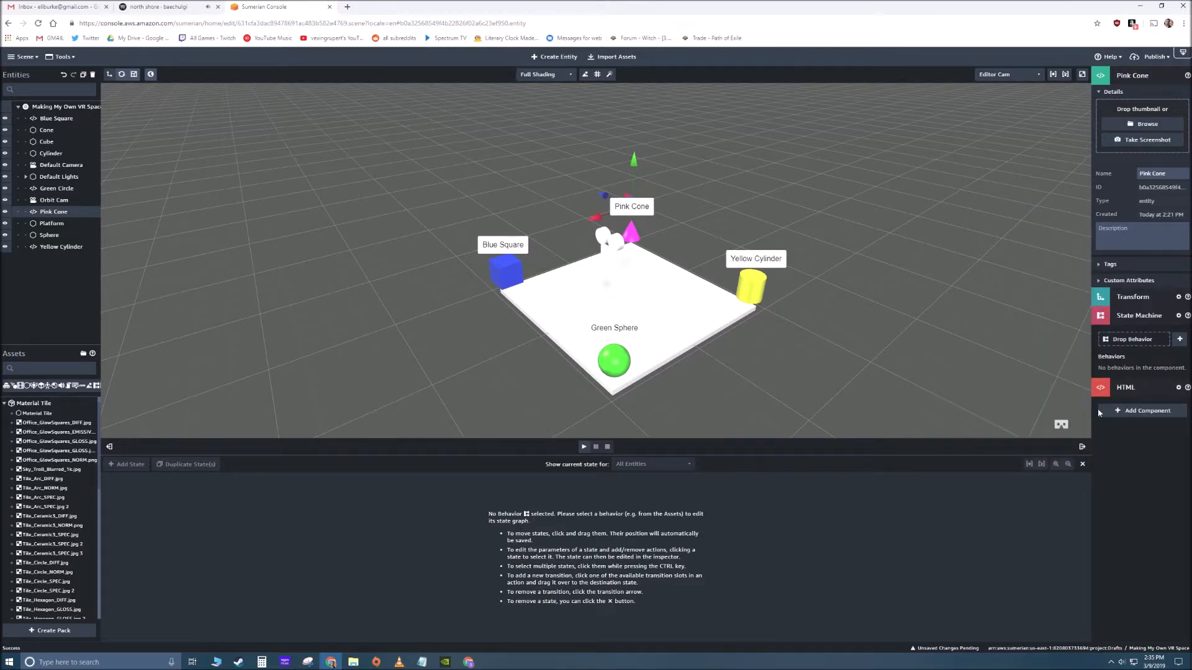
{"action": "left_click", "coordinate": [1179, 339]}
{"action": "left_click", "coordinate": [118, 465]}
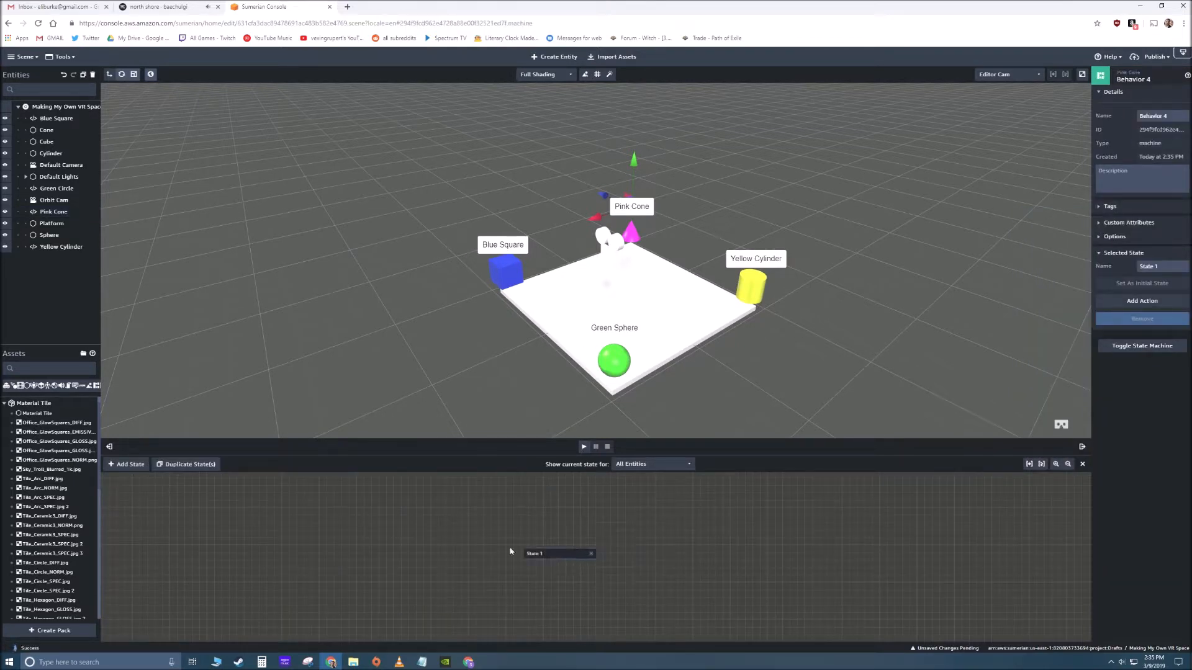
{"action": "left_click", "coordinate": [117, 465]}
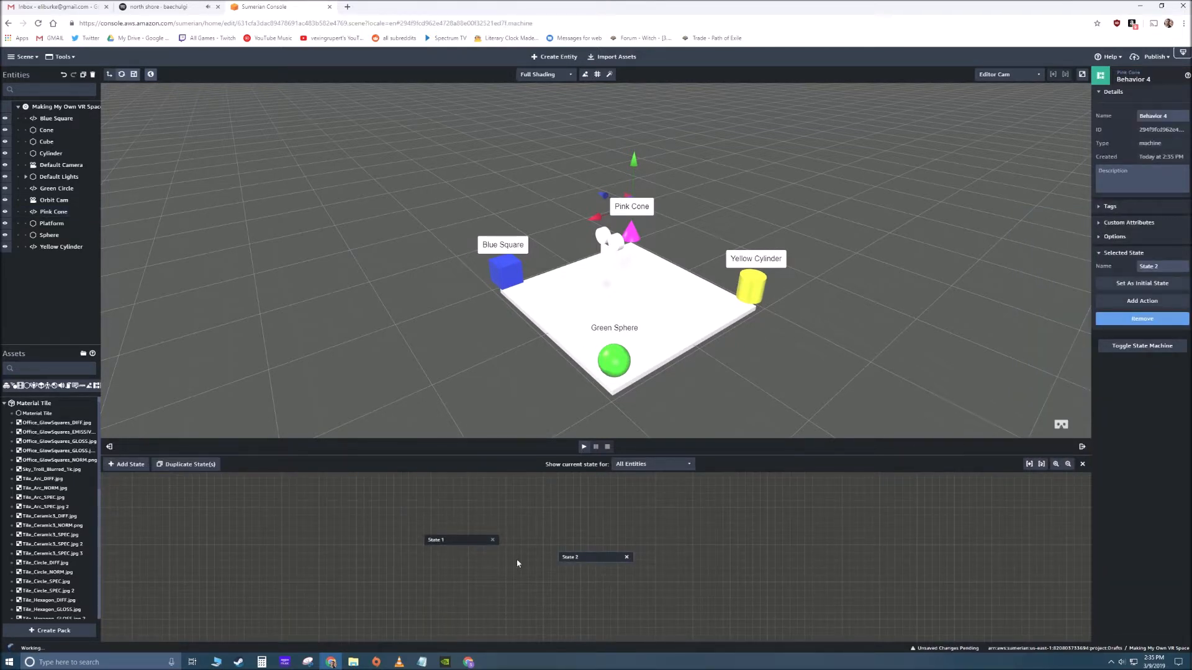
- Add the Hide and Listen actions to State 1 of the Pink Cone label's behavior
{"action": "left_click", "coordinate": [1142, 301]}
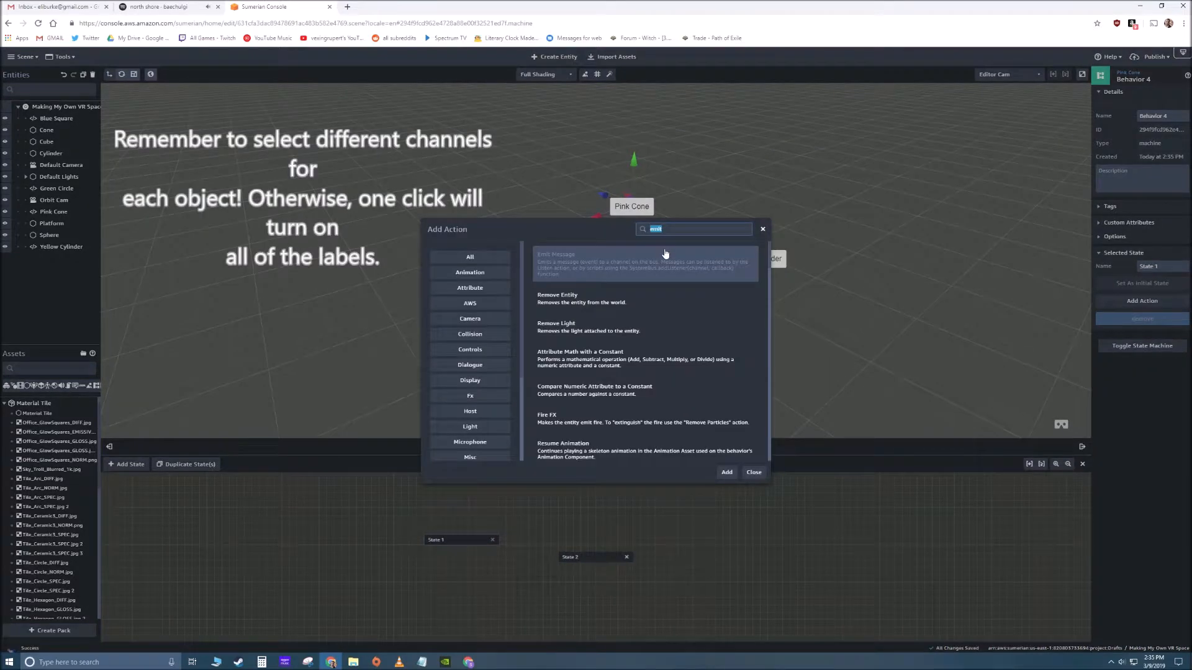
{"action": "type", "text": "hide"}
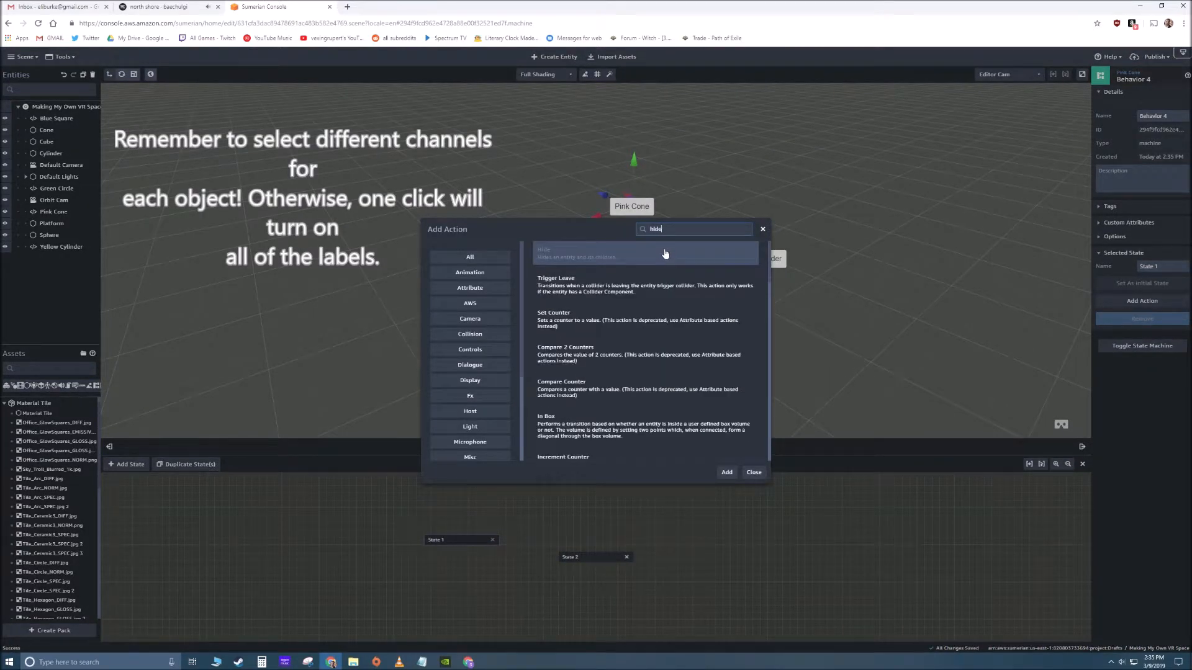
{"action": "left_click", "coordinate": [726, 472]}
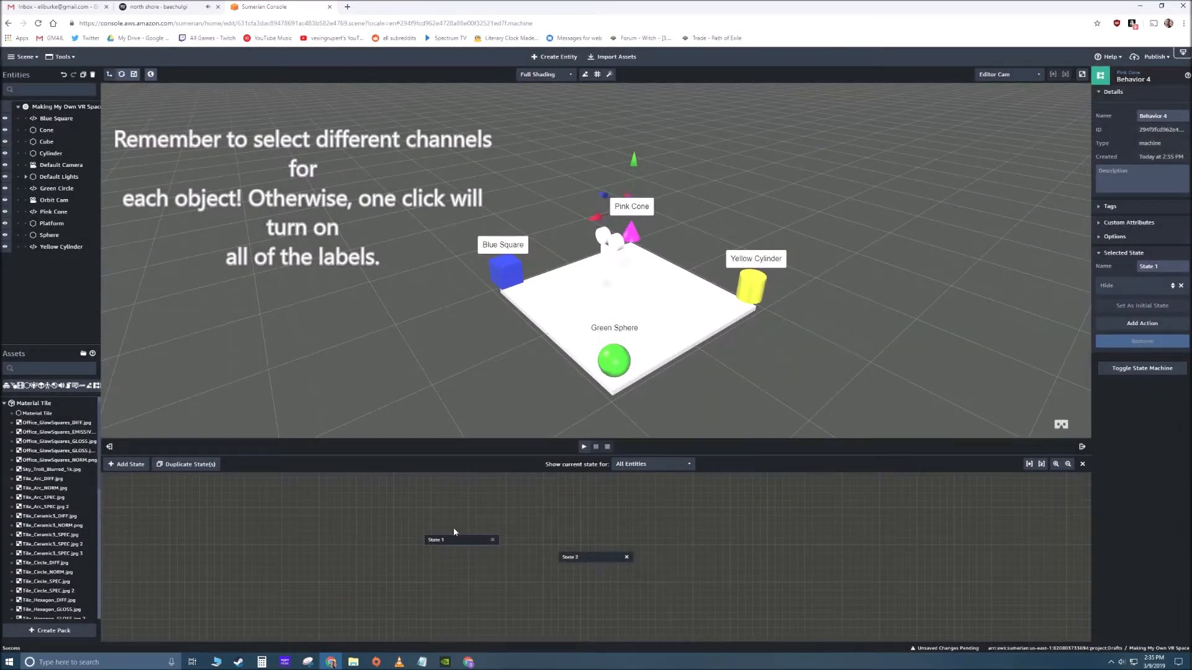
{"action": "left_click", "coordinate": [1158, 318]}
{"action": "type", "text": "listen"}
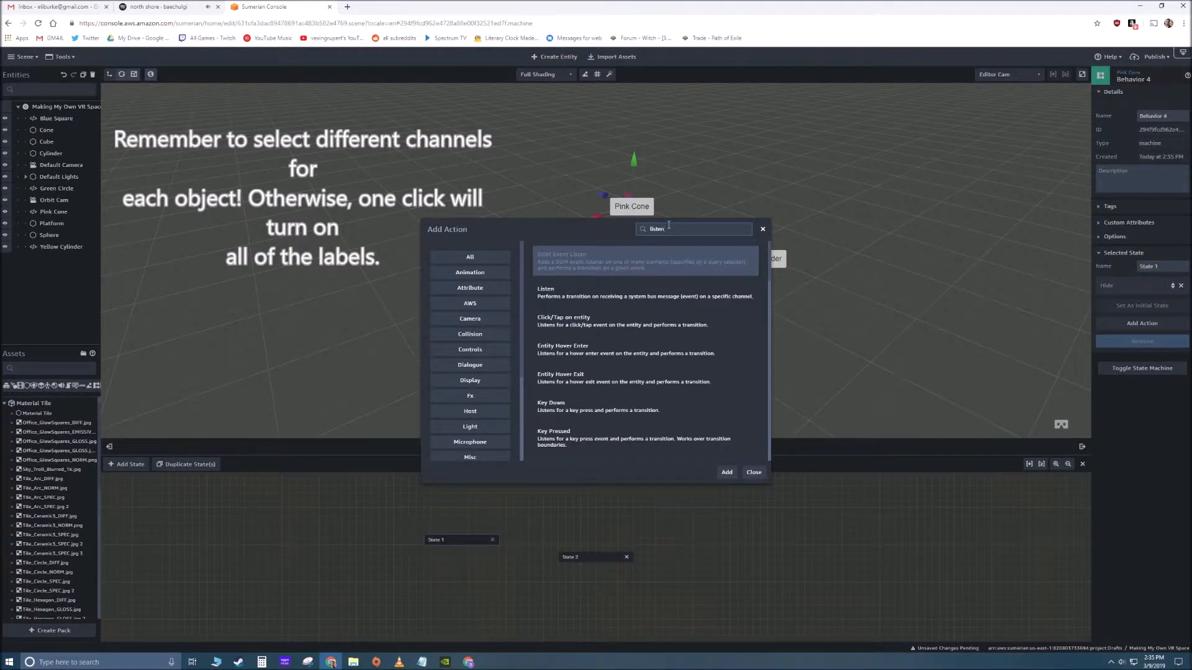
{"action": "left_click", "coordinate": [621, 293]}
{"action": "left_click", "coordinate": [726, 472]}
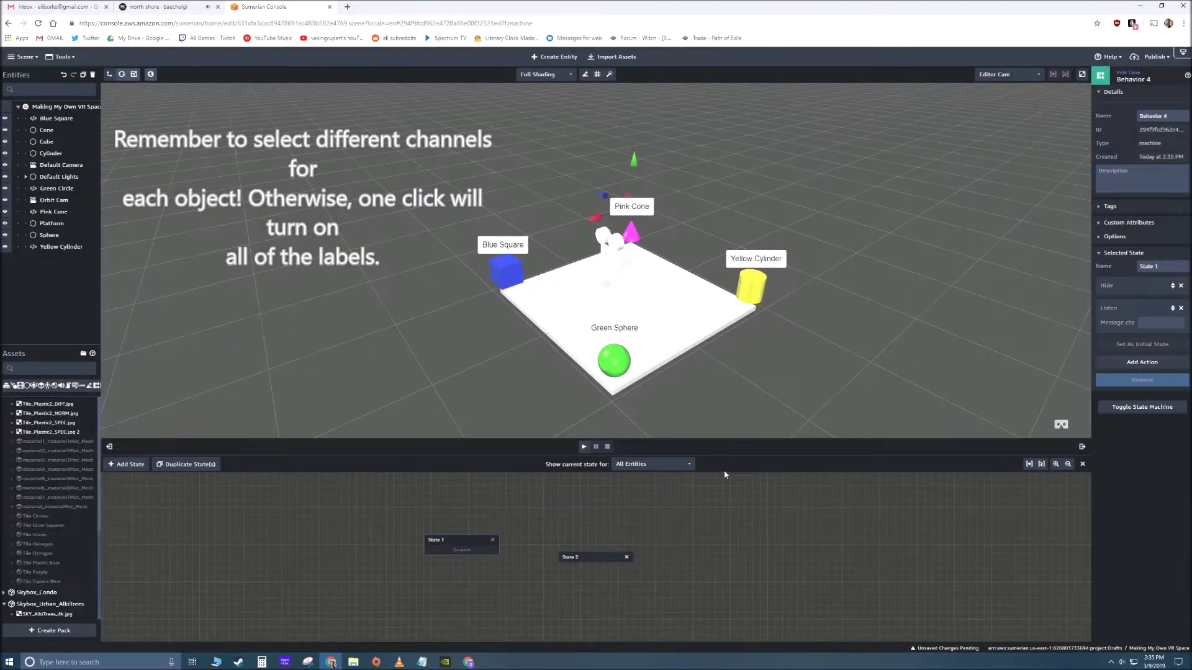
- Connect State 1's Listen transition to State 2 in the Pink Cone label's behavior and add the Show action to State 2
{"action": "left_click_drag", "start_coordinate": [491, 550], "coordinate": [591, 557]}
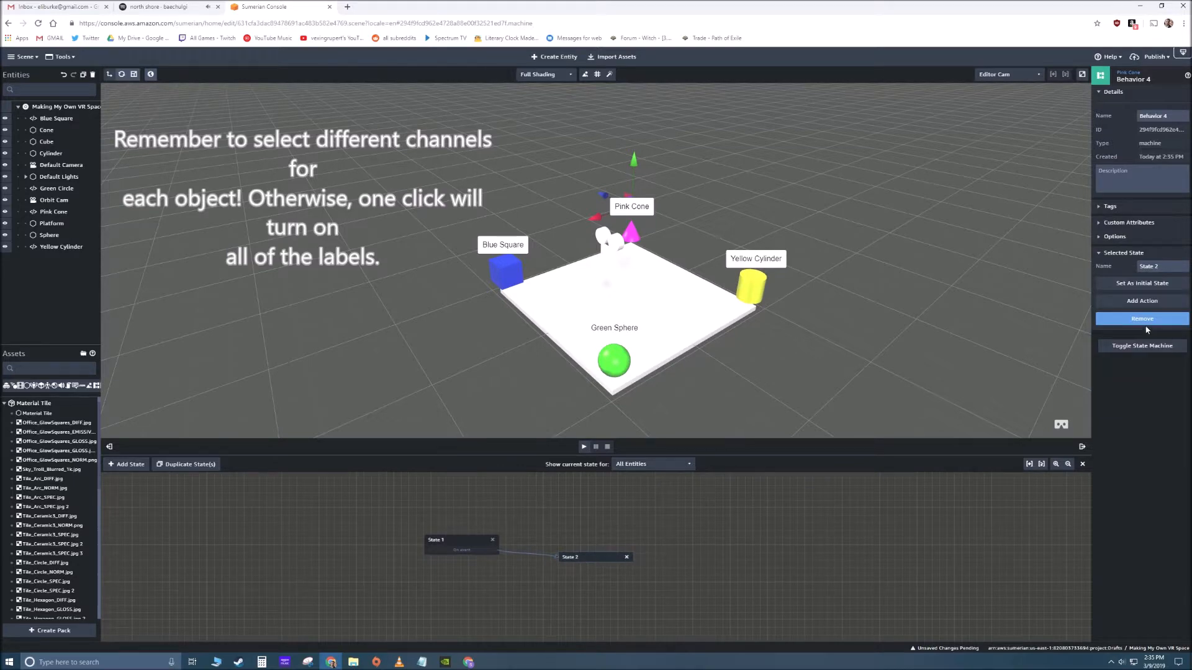
{"action": "left_click", "coordinate": [1145, 301]}
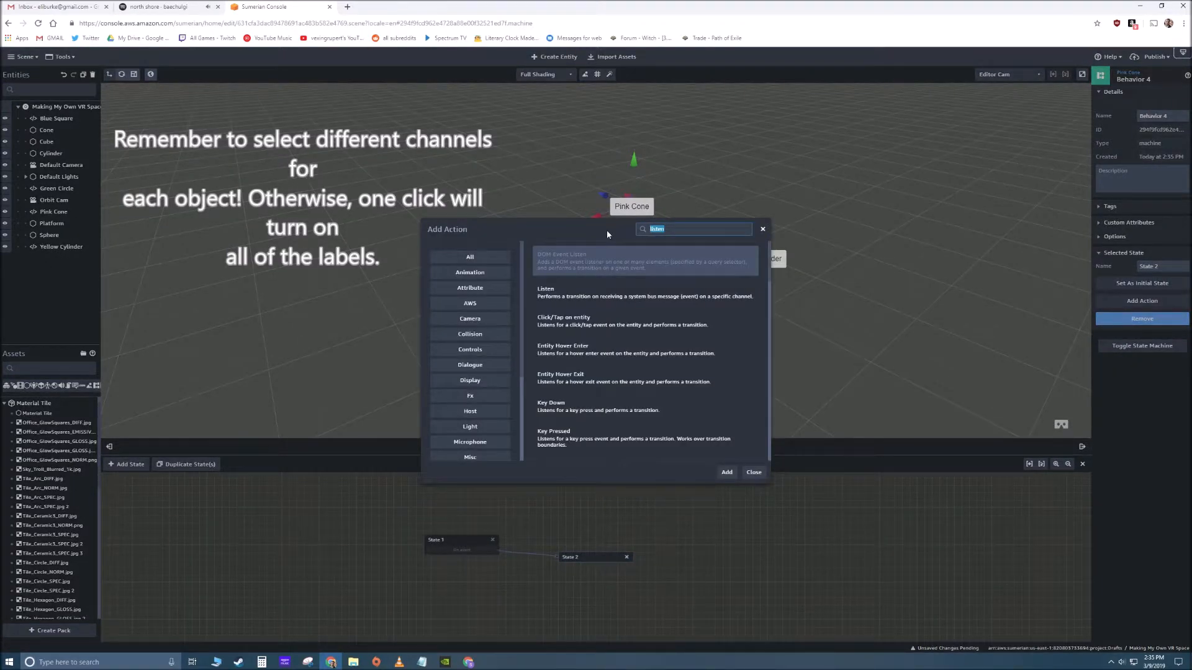
{"action": "type", "text": "show"}
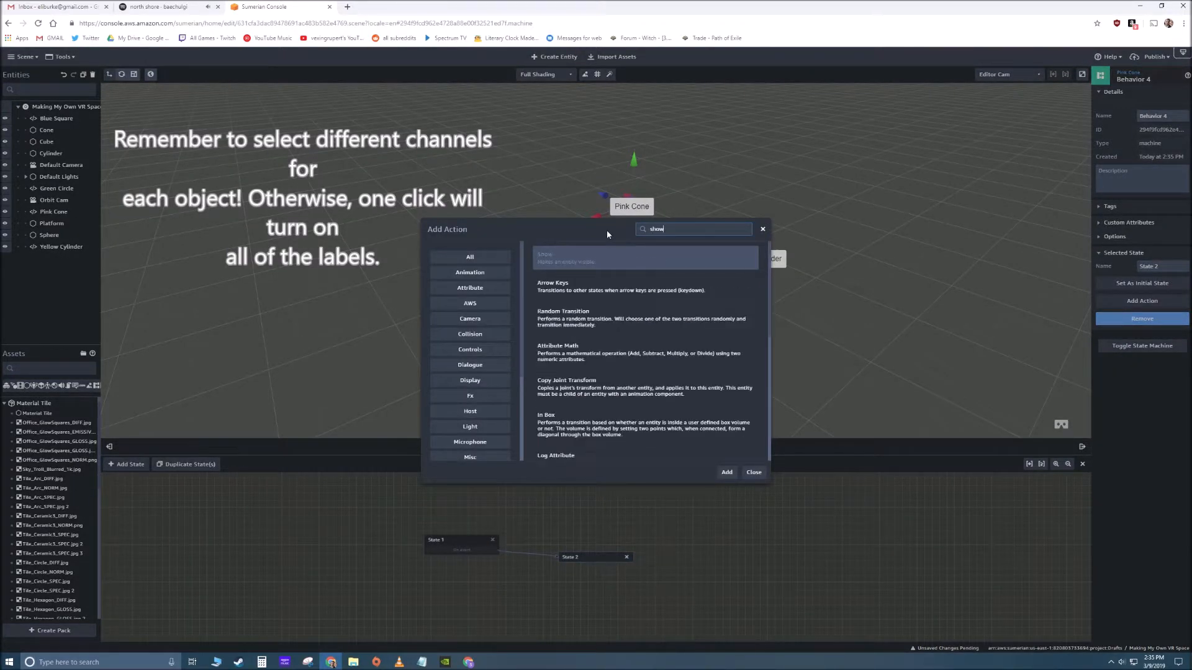
{"action": "left_click", "coordinate": [727, 473]}
- Give the Listen action in State 1 of the Pink Cone label the same message channel as the Cone's Emit Message action
{"action": "left_click", "coordinate": [478, 547]}
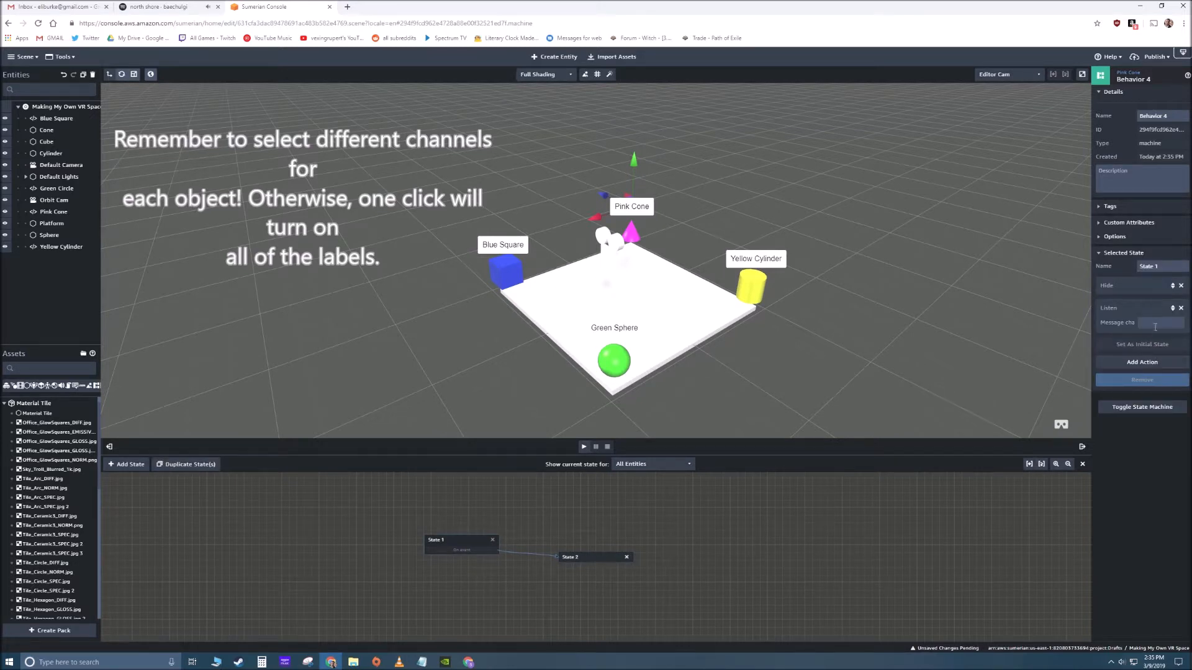
{"action": "left_click", "coordinate": [802, 406]}
{"action": "left_click", "coordinate": [632, 232]}
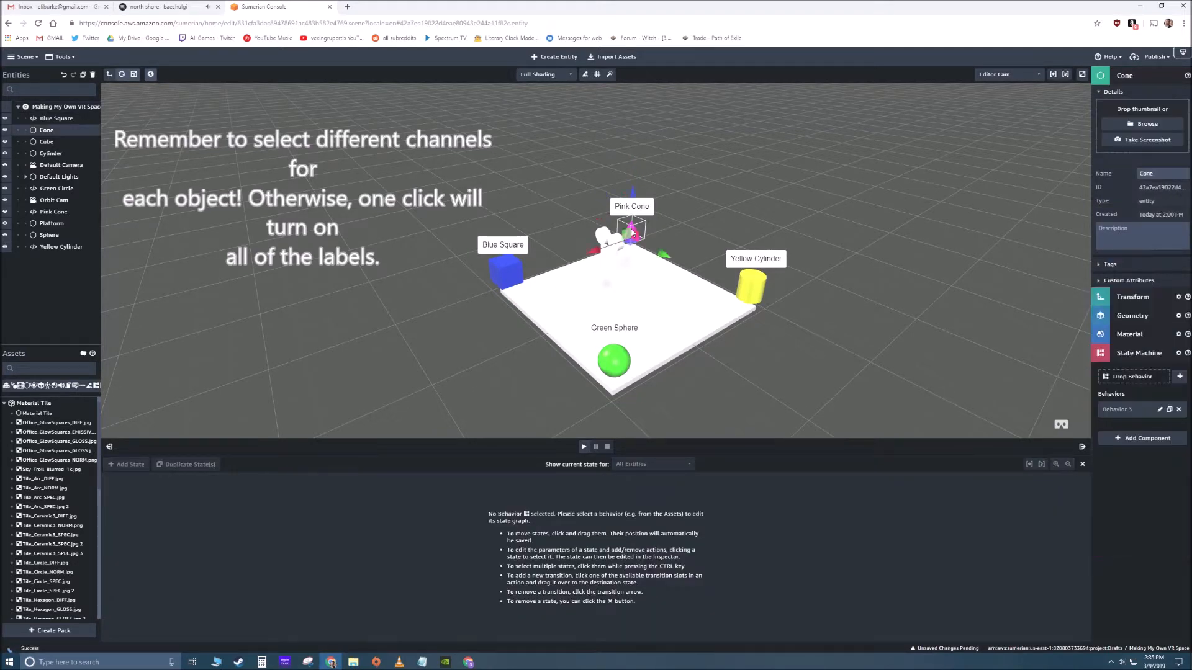
{"action": "left_click", "coordinate": [1180, 378]}
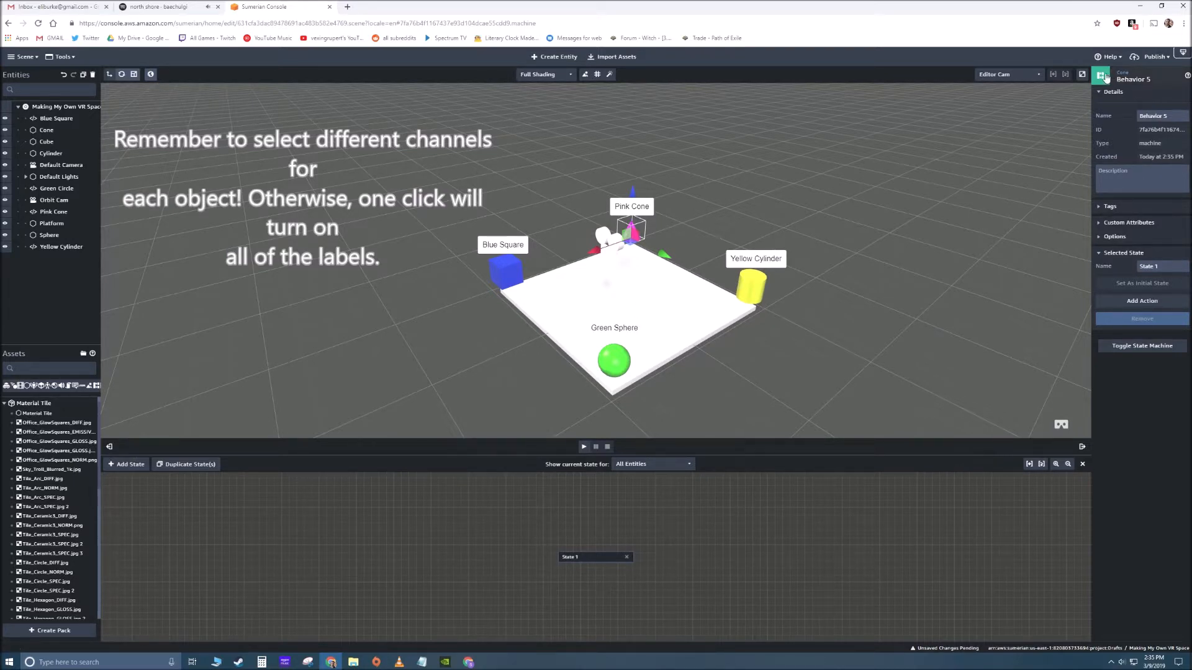
{"action": "left_click", "coordinate": [851, 217]}
{"action": "left_click", "coordinate": [632, 233]}
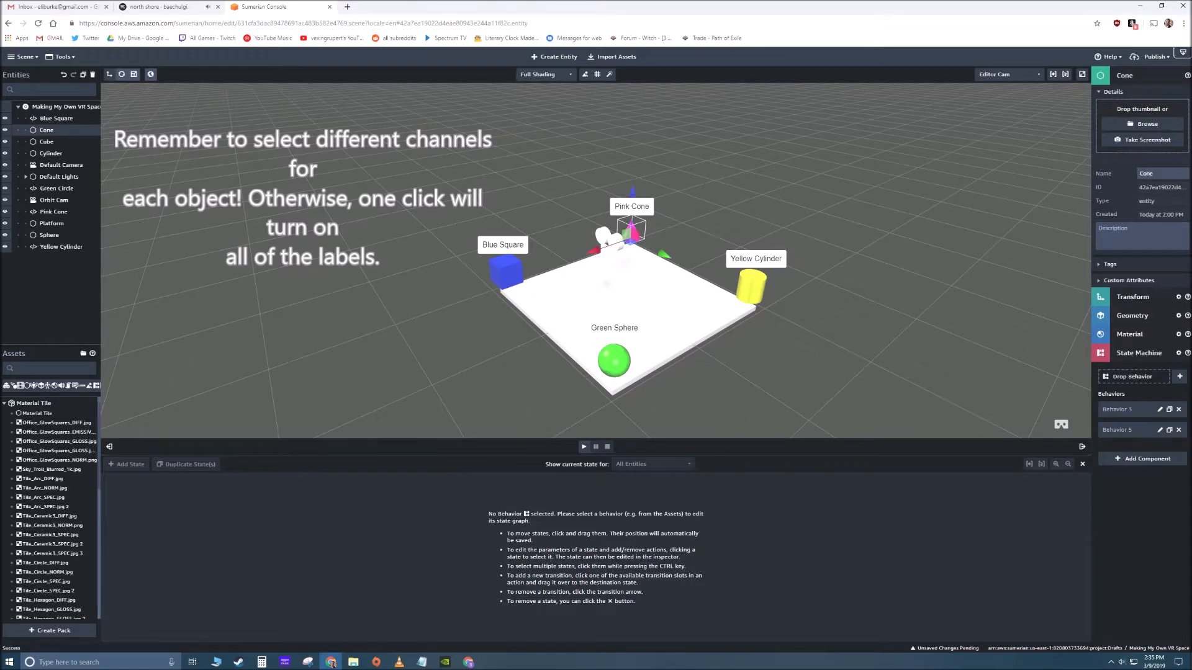
{"action": "left_click", "coordinate": [1179, 429]}
- Check the Emit Message channel in State 2 of the Cone's behavior, and play the scene to test activating the pink cone
{"action": "left_click", "coordinate": [1159, 410]}
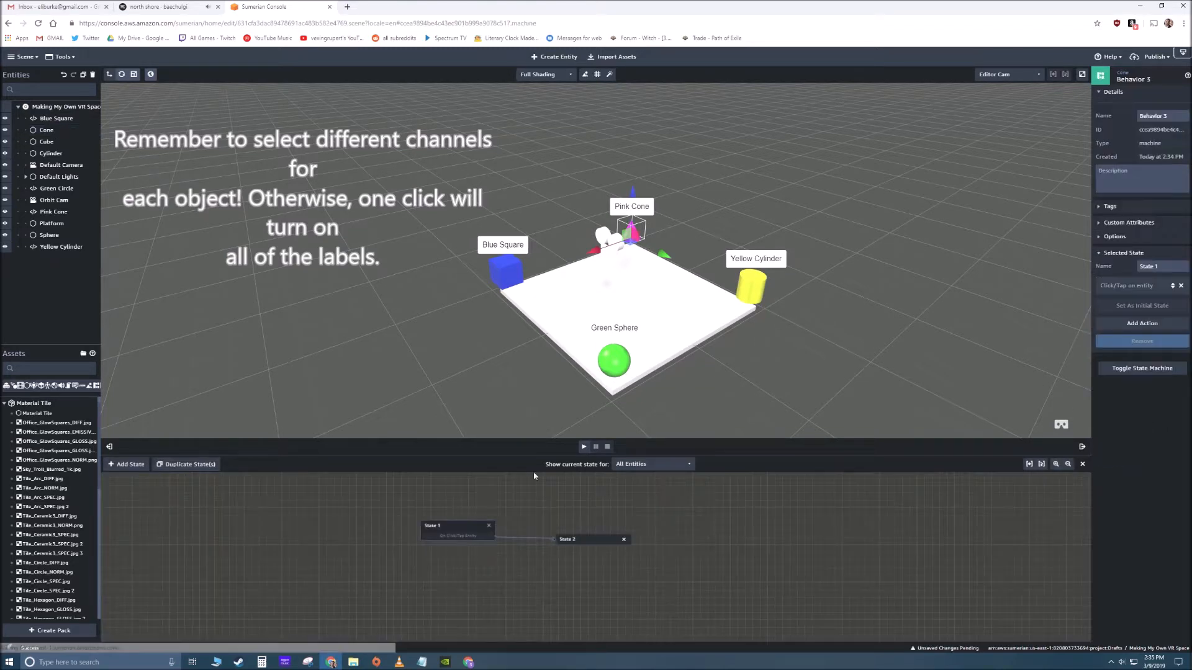
{"action": "left_click", "coordinate": [569, 539]}
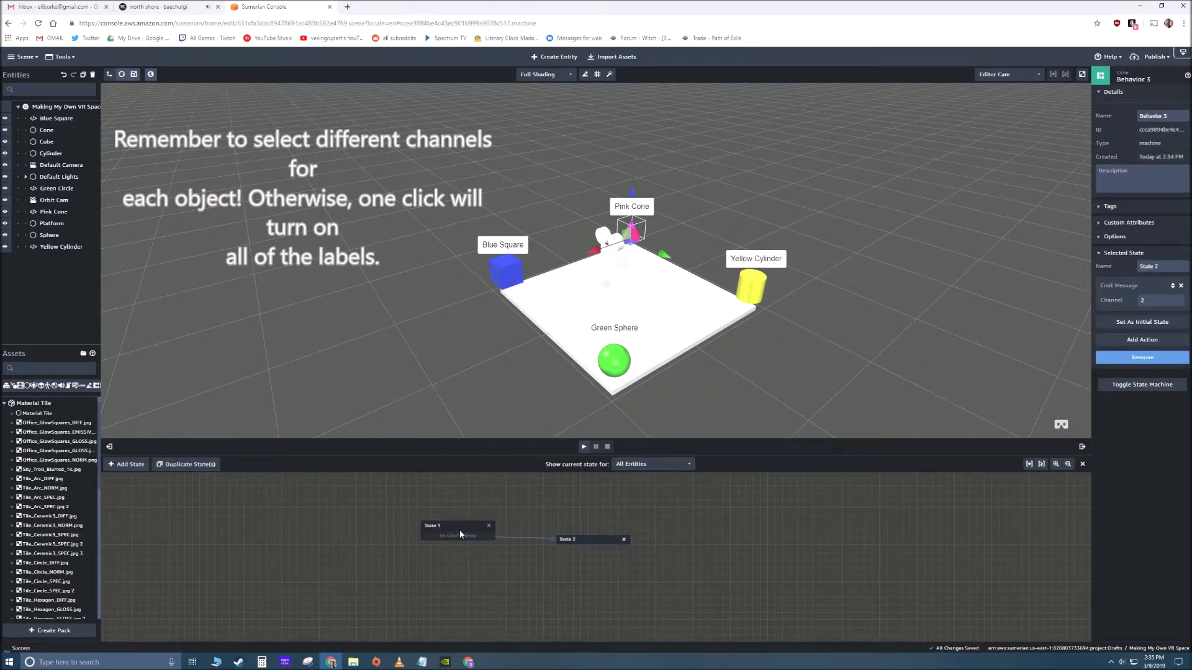
{"action": "left_click", "coordinate": [583, 446]}
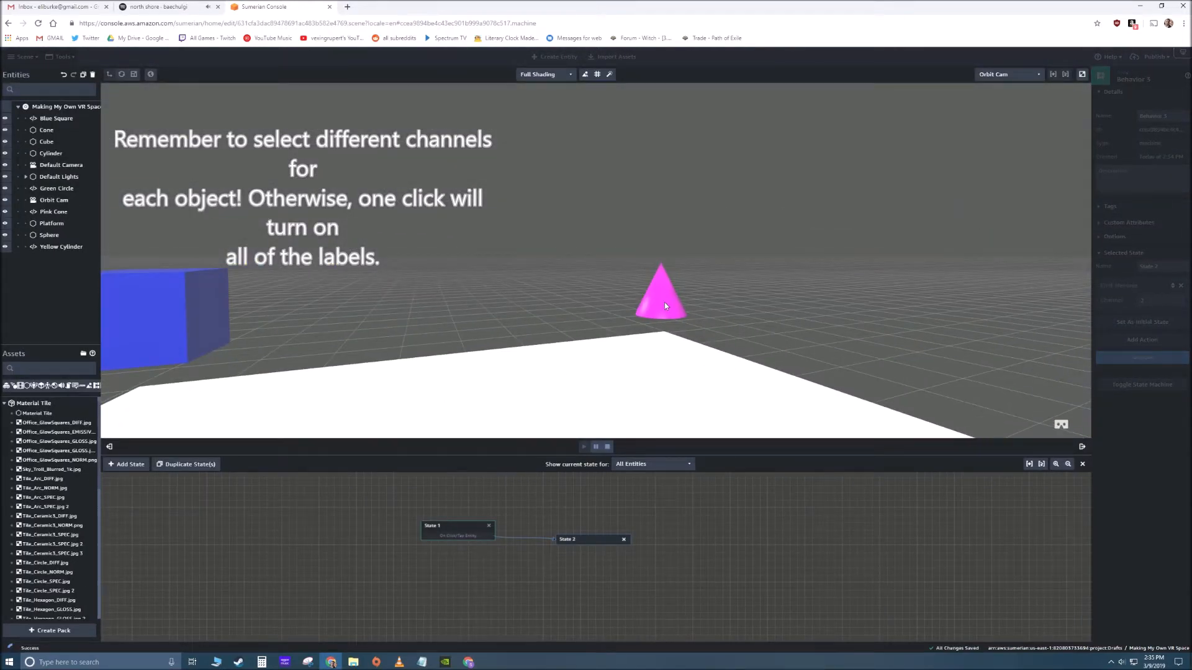
{"action": "left_click", "coordinate": [663, 298]}
{"action": "left_click", "coordinate": [607, 446]}
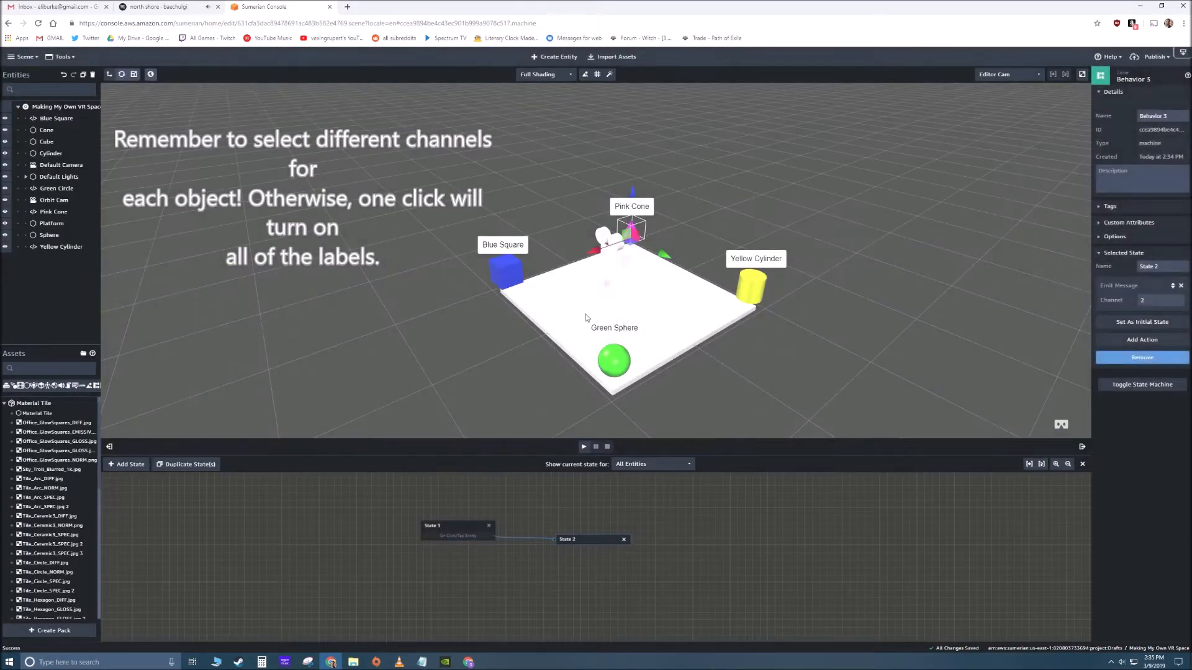
- Add a State Machine component to the yellow Cylinder and create a new behavior with two states spaced apart in the graph
{"action": "left_click", "coordinate": [670, 237]}
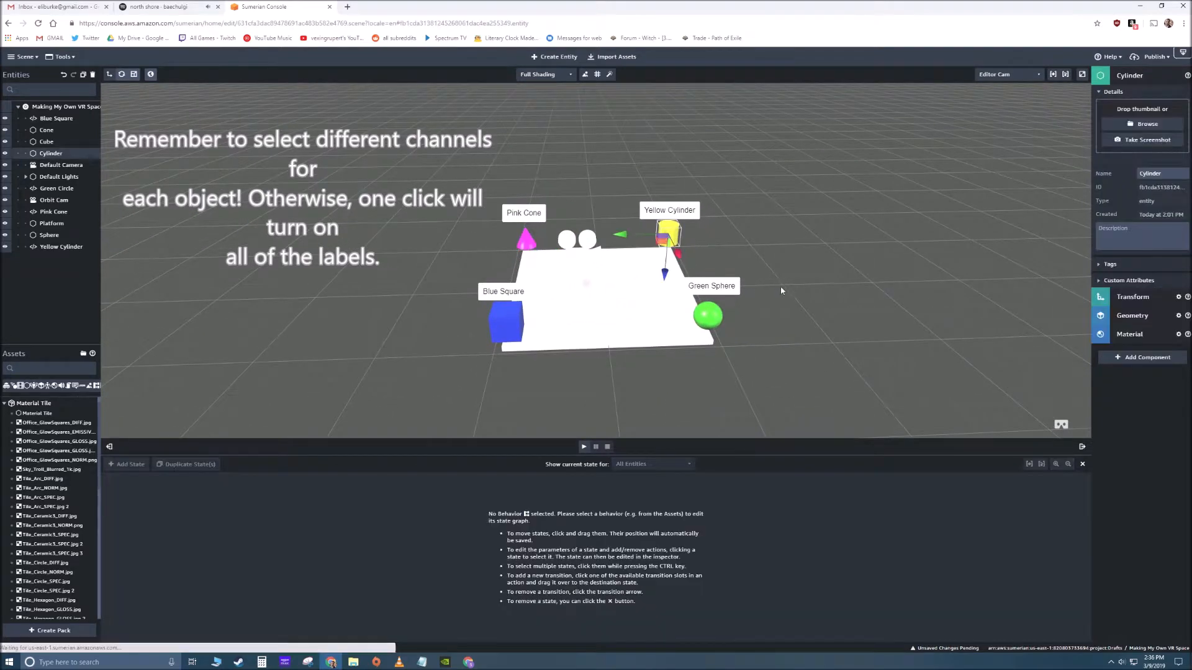
{"action": "left_click", "coordinate": [1132, 357]}
{"action": "left_click", "coordinate": [1059, 404]}
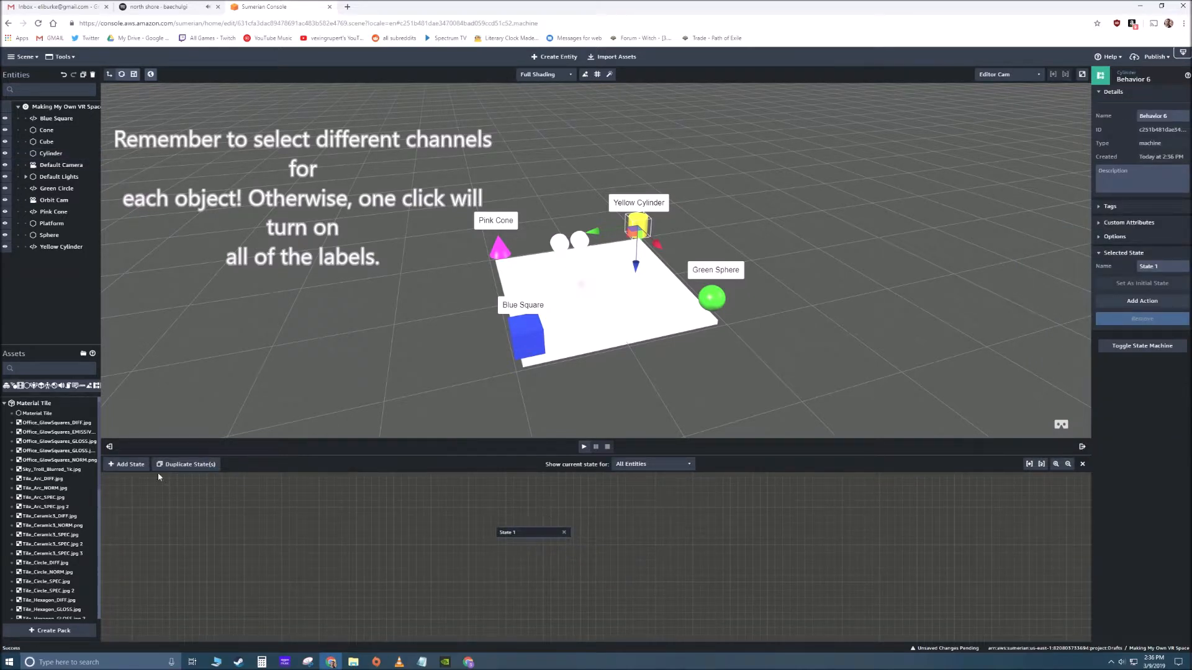
{"action": "left_click", "coordinate": [127, 464]}
{"action": "left_click_drag", "start_coordinate": [522, 532], "coordinate": [467, 524]}
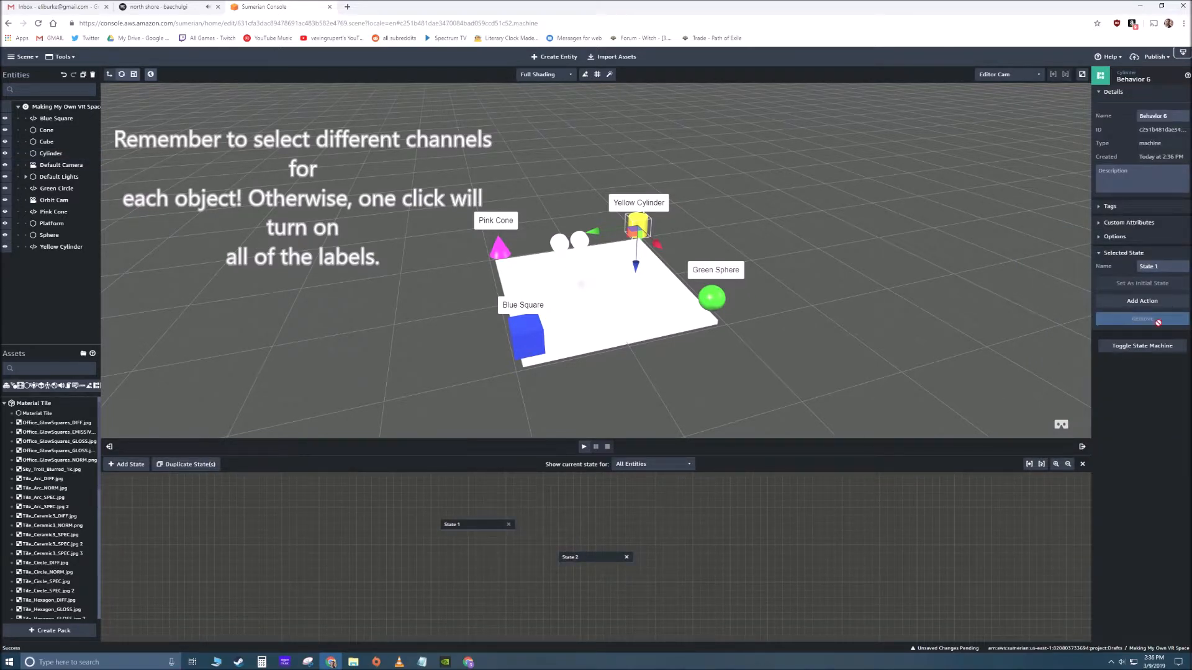
- Add the Click/Tap on entity action to State 1 of the Cylinder's behavior and connect its transition to State 2
{"action": "left_click", "coordinate": [1142, 301]}
{"action": "type", "text": "click"}
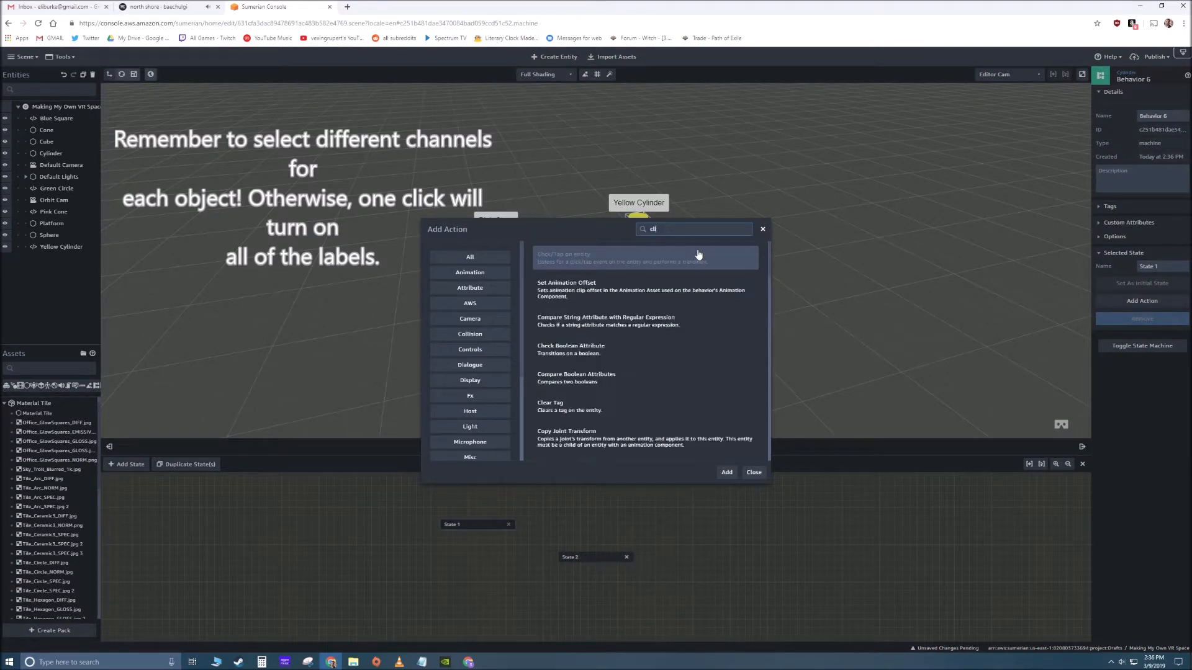
{"action": "left_click", "coordinate": [635, 265]}
{"action": "left_click", "coordinate": [726, 472]}
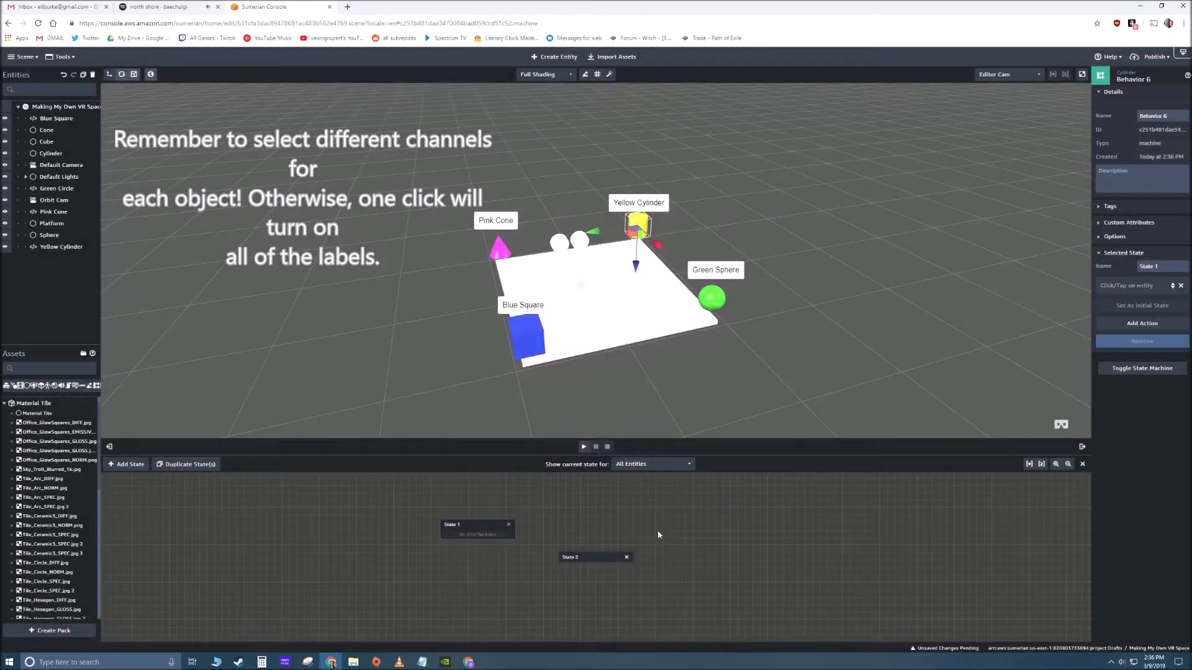
{"action": "mouse_move", "coordinate": [509, 536]}
{"action": "left_mouse_down"}
{"action": "mouse_move", "coordinate": [581, 558]}
{"action": "mouse_move", "coordinate": [579, 538]}
{"action": "left_mouse_up"}
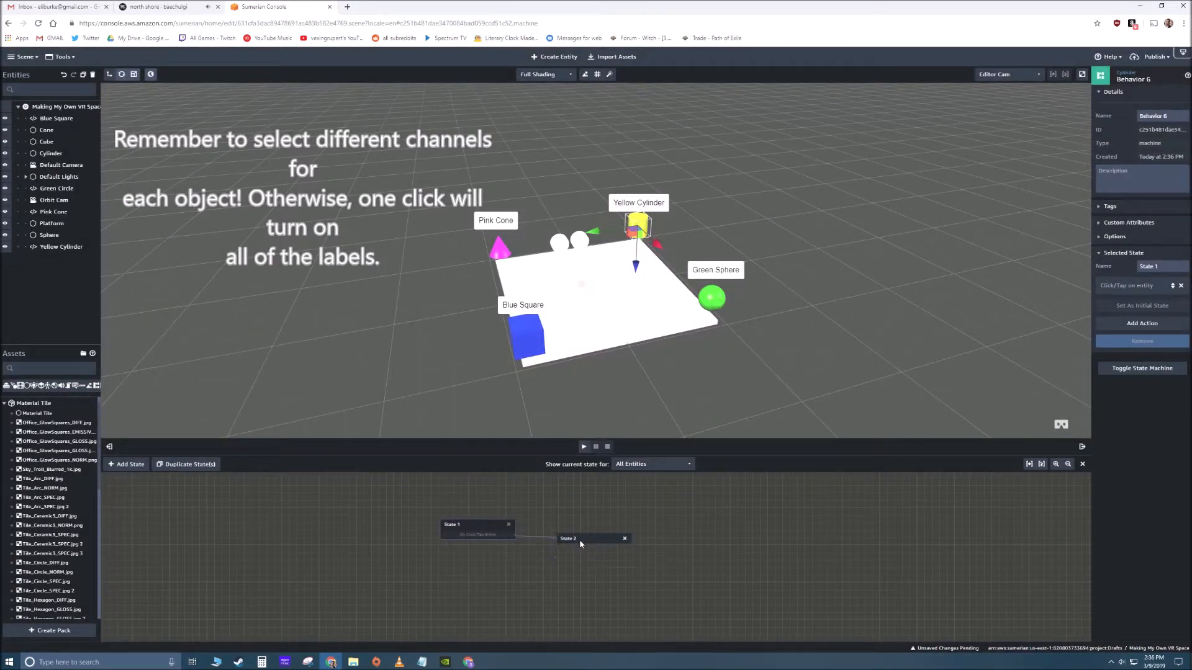
- Add the Emit Message action to State 2 of the Cylinder's behavior and set its channel to 3
{"action": "left_click", "coordinate": [1142, 302]}
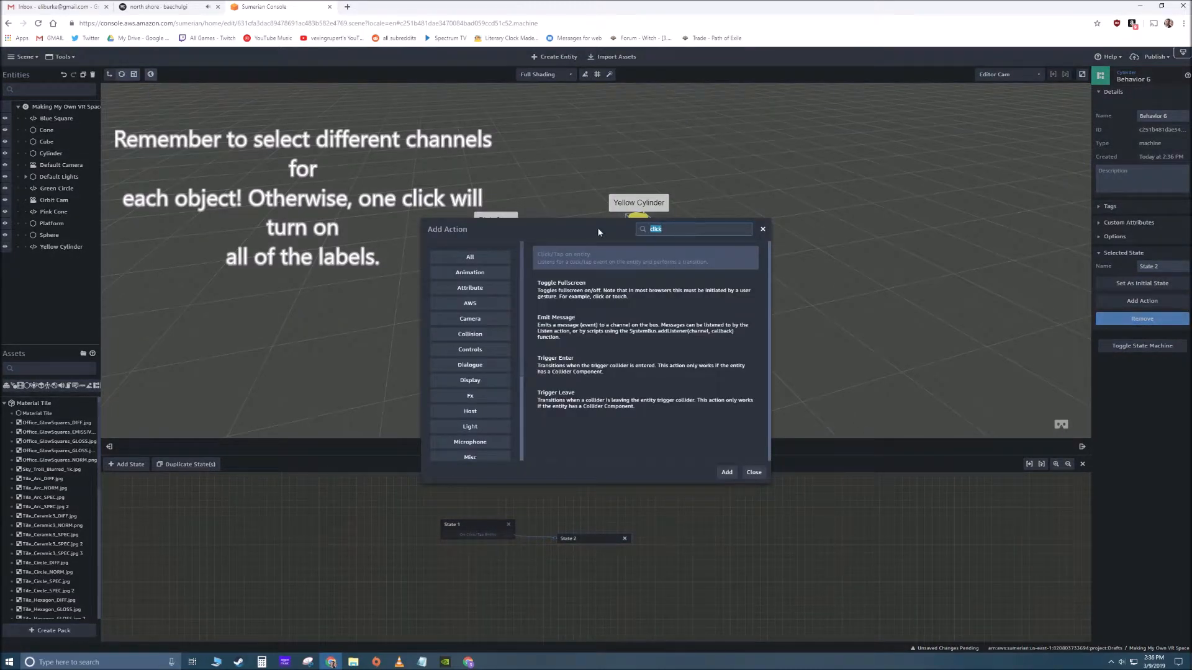
{"action": "type", "text": "emit"}
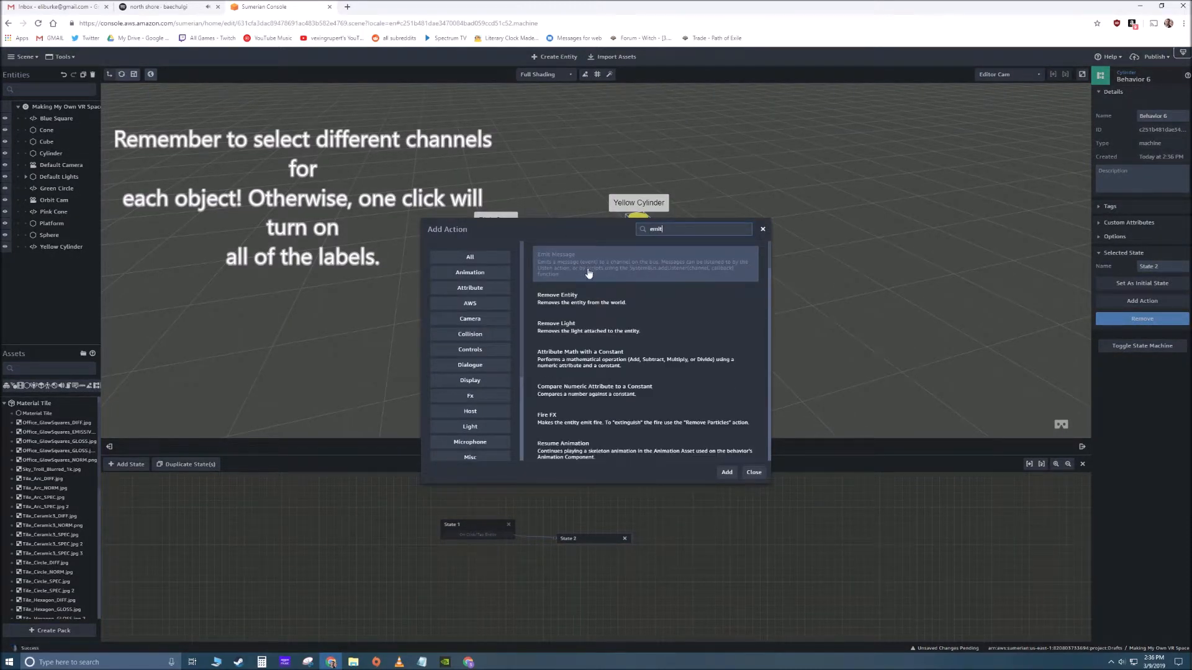
{"action": "double_click", "coordinate": [590, 269]}
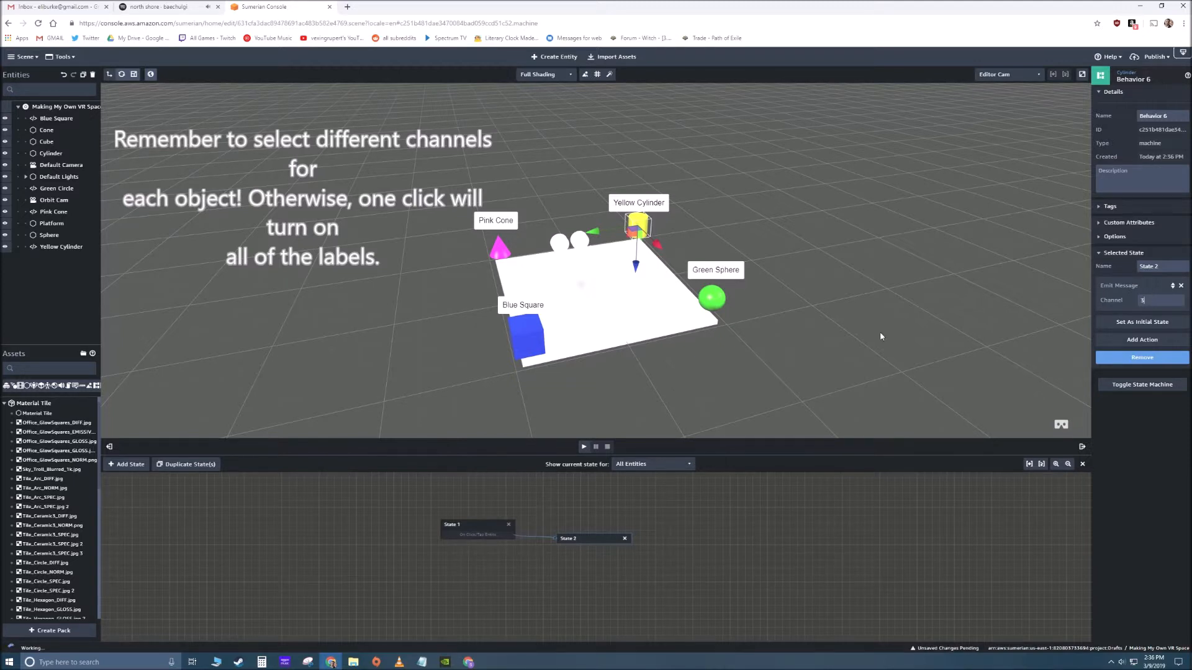
- Add a State Machine component to the Yellow Cylinder label and create a new behavior with two states spaced apart
{"action": "left_click", "coordinate": [882, 336]}
{"action": "left_click", "coordinate": [646, 204]}
{"action": "left_click", "coordinate": [1145, 338]}
{"action": "left_click", "coordinate": [1063, 392]}
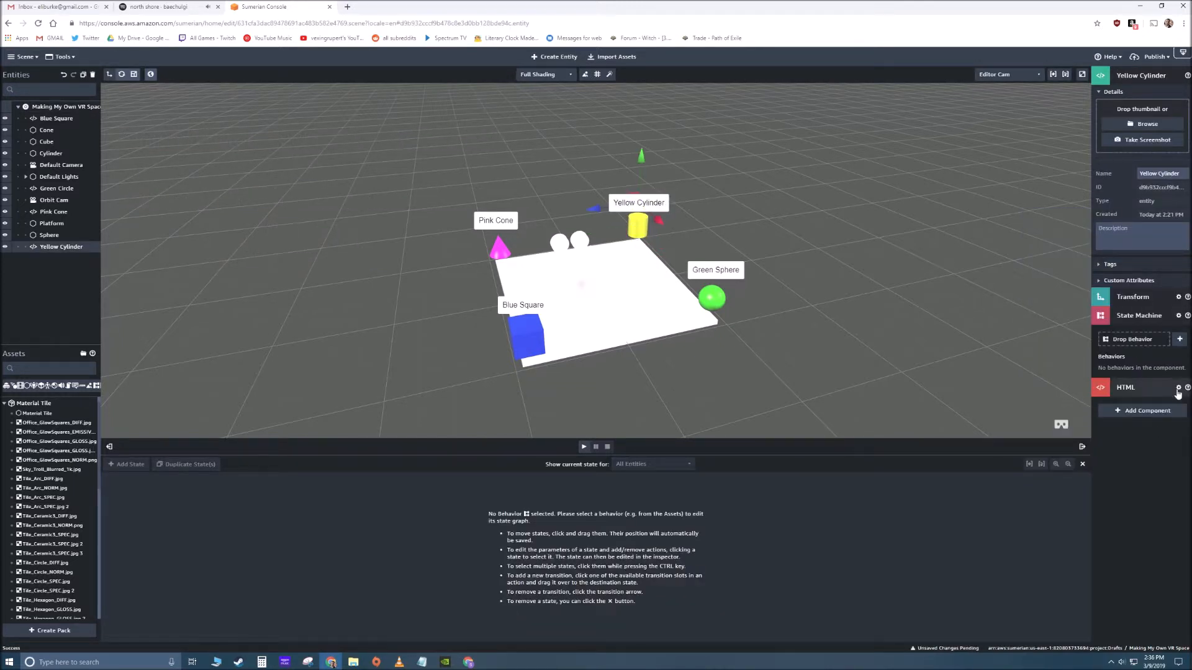
{"action": "left_click", "coordinate": [1179, 339]}
{"action": "left_click_drag", "start_coordinate": [592, 557], "coordinate": [472, 536]}
{"action": "left_click", "coordinate": [138, 467]}
- Add the Hide and Listen actions to State 1 of the Yellow Cylinder label's behavior and connect its Listen transition to State 2
{"action": "left_click", "coordinate": [462, 534]}
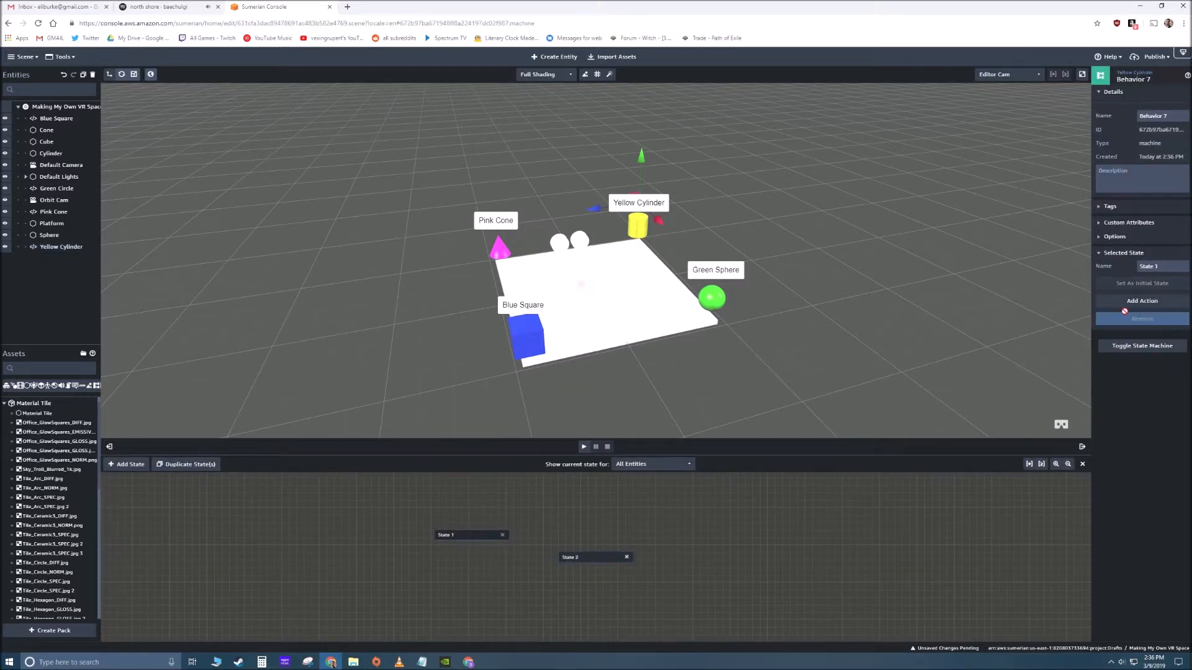
{"action": "left_click", "coordinate": [1141, 301]}
{"action": "type", "text": "hide"}
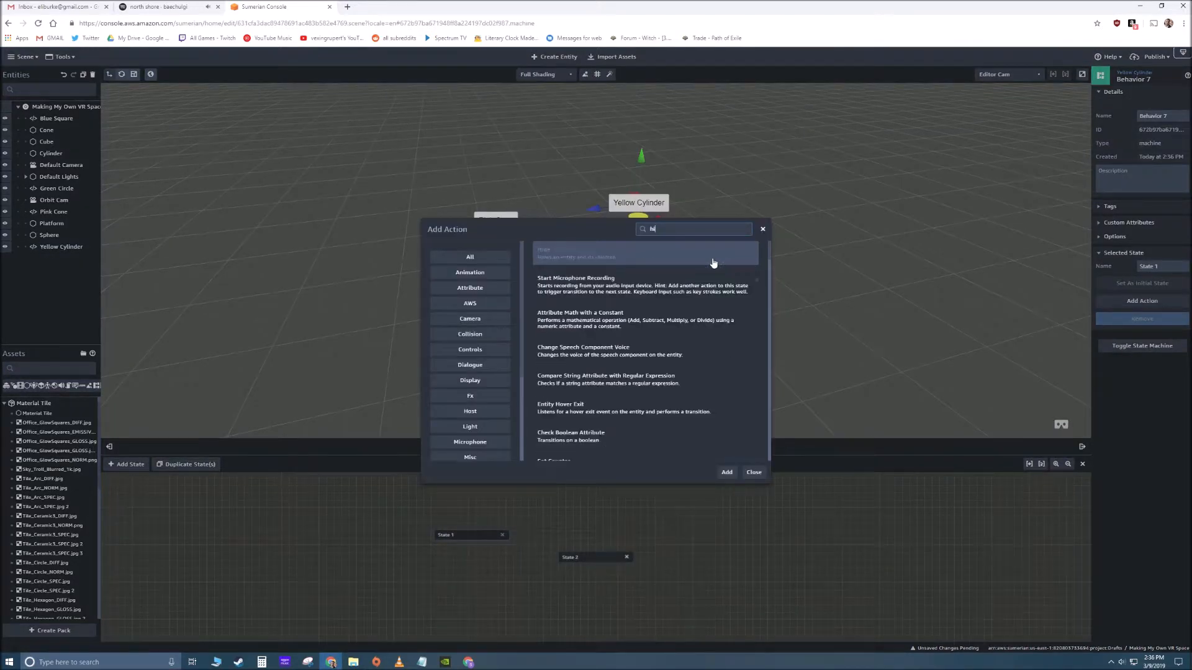
{"action": "left_click", "coordinate": [727, 472]}
{"action": "left_click", "coordinate": [1142, 323]}
{"action": "type", "text": "listen"}
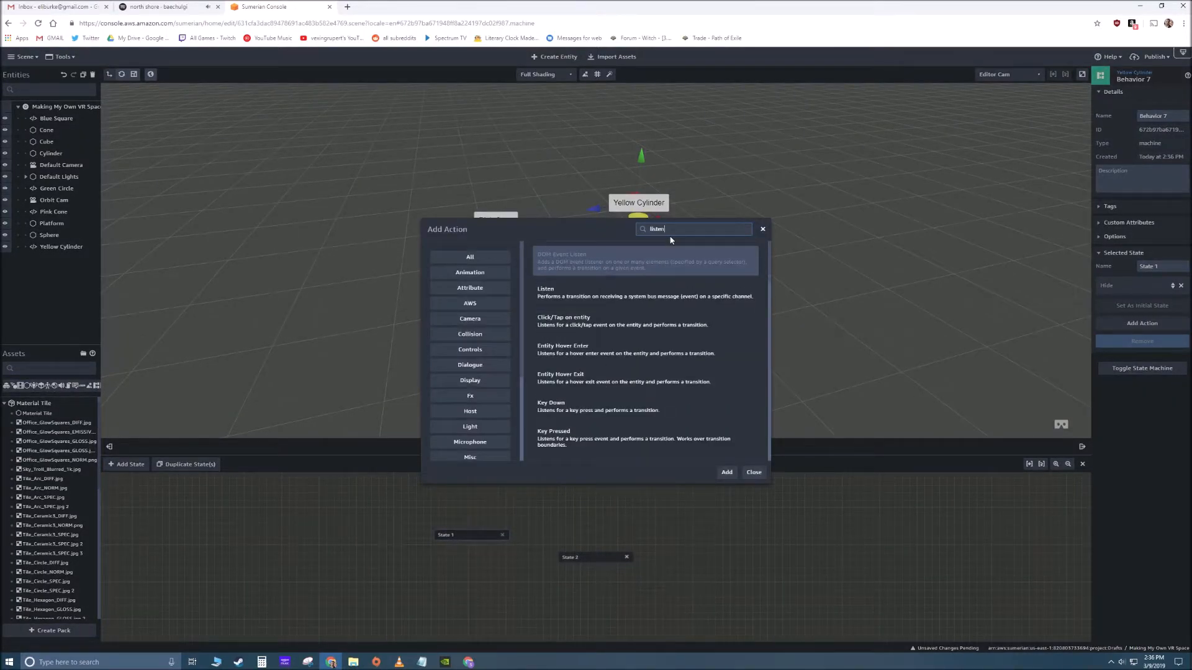
{"action": "left_click", "coordinate": [609, 293]}
{"action": "left_click", "coordinate": [726, 472]}
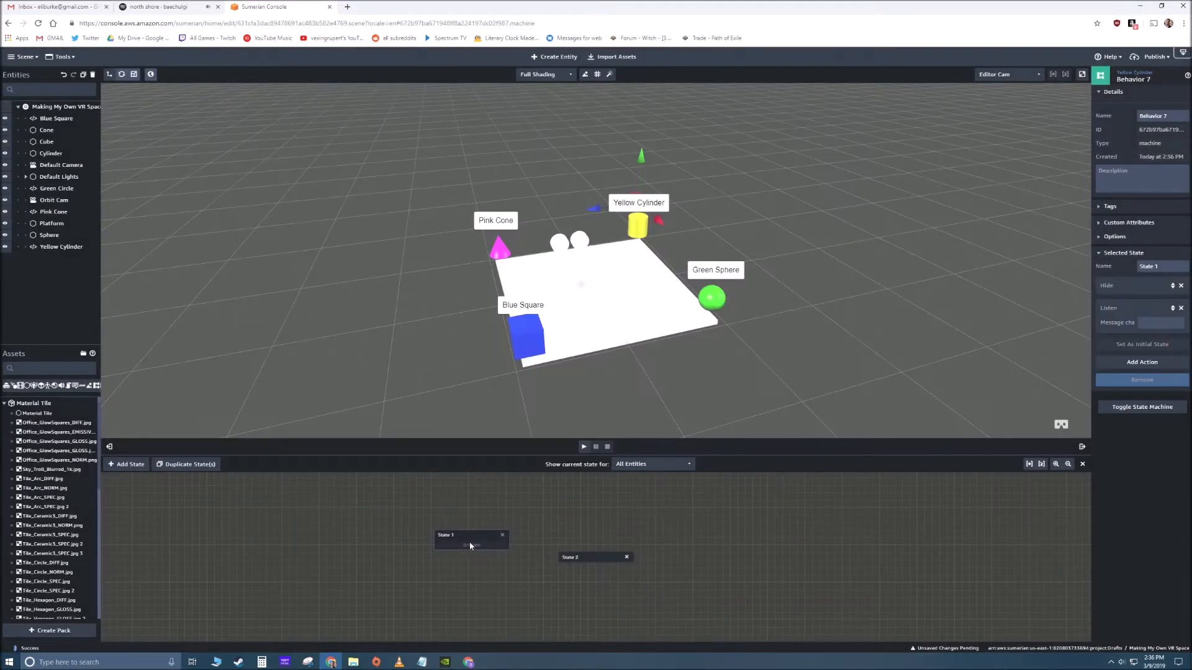
{"action": "left_click", "coordinate": [576, 557]}
- Add the Show action to State 2 of the Yellow Cylinder label's behavior and move State 2 slightly up in the graph
{"action": "left_click", "coordinate": [1143, 301]}
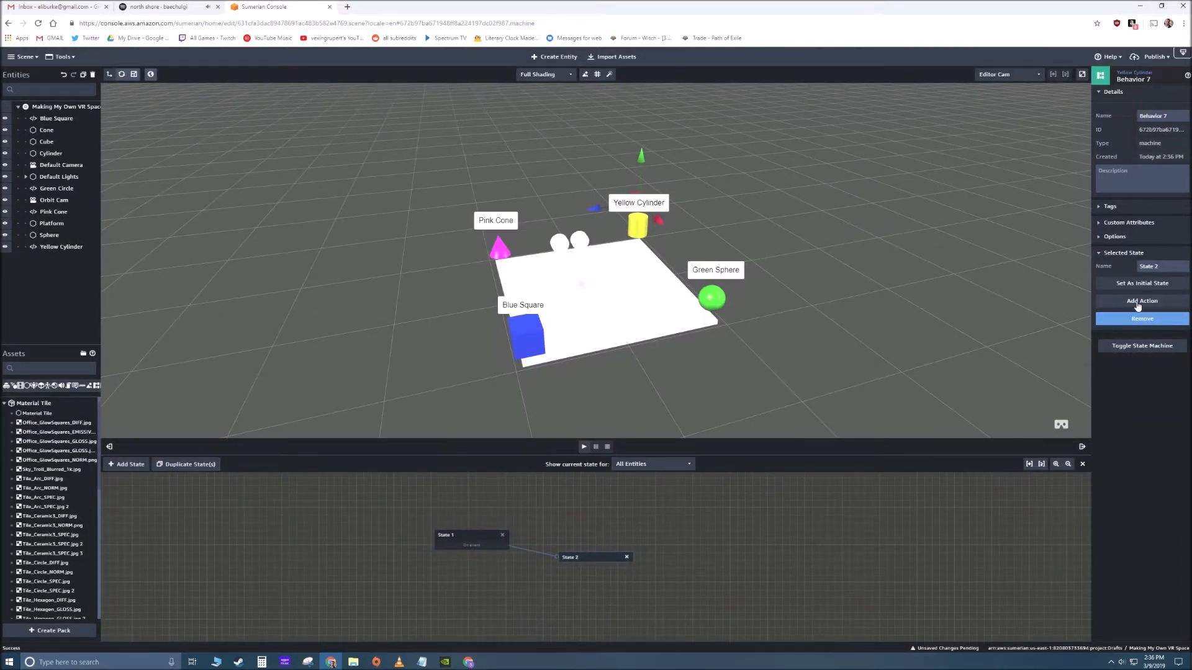
{"action": "type", "text": "show"}
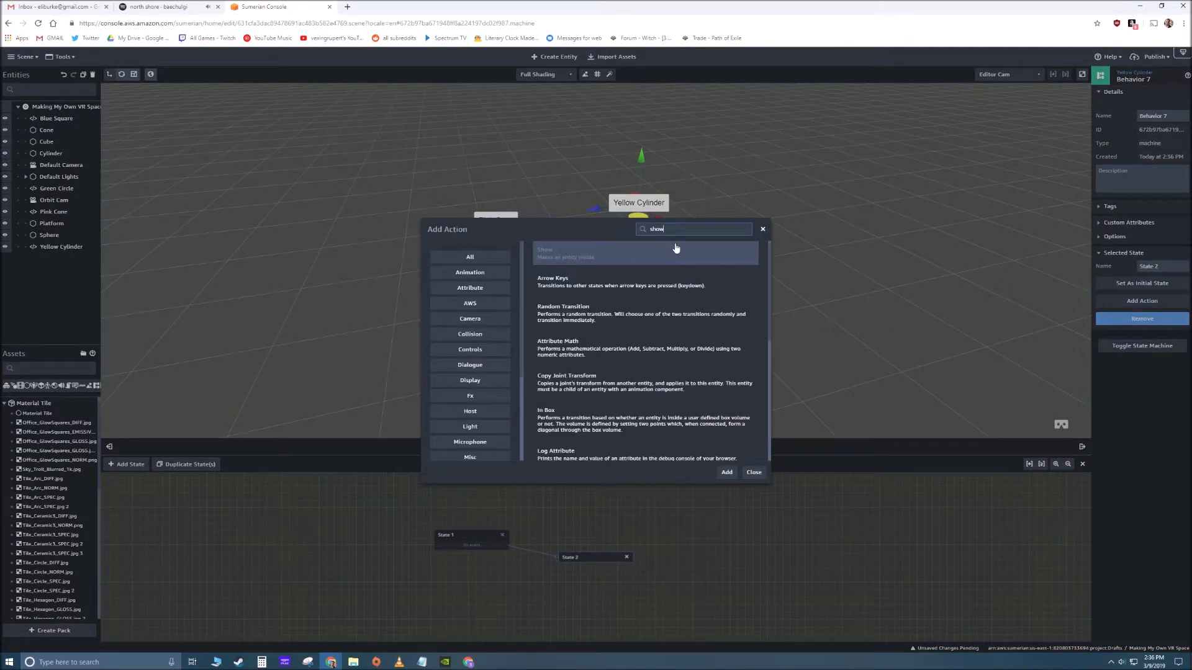
{"action": "left_click", "coordinate": [720, 473]}
{"action": "right_click_drag", "start_coordinate": [641, 533], "coordinate": [654, 527]}
{"action": "left_click_drag", "start_coordinate": [610, 554], "coordinate": [610, 540]}
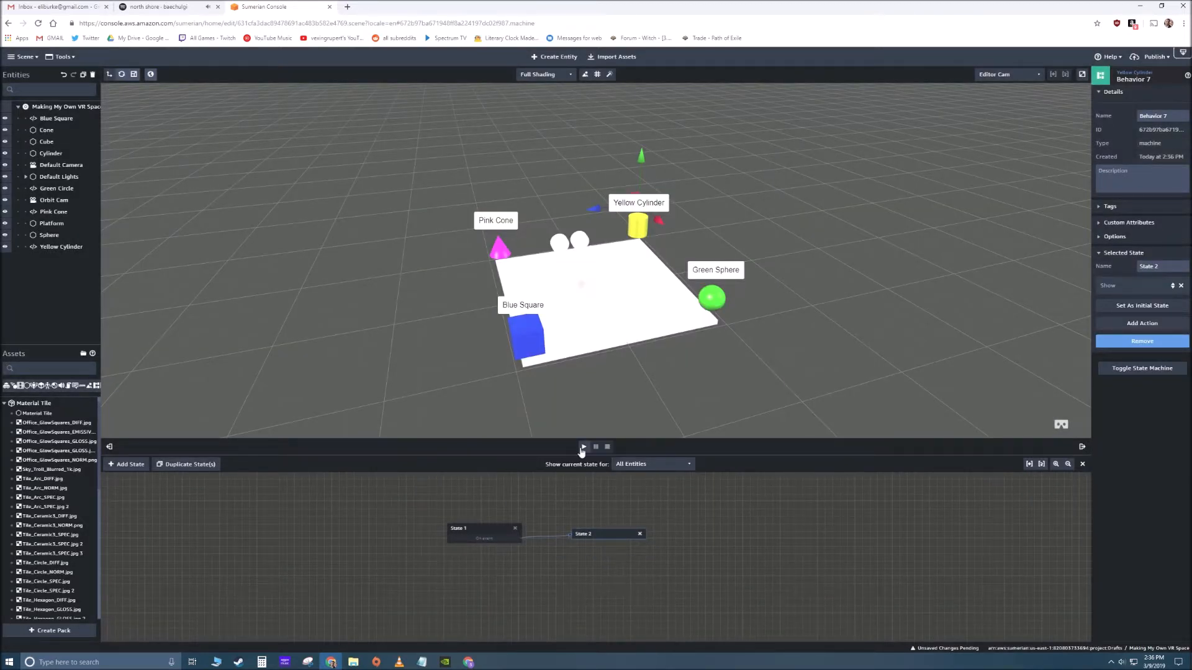
- Check the Listen channel in the Yellow Cylinder label's behavior against the Emit Message channel in State 2 of the Cylinder's behavior
{"action": "left_click", "coordinate": [485, 540]}
{"action": "left_click", "coordinate": [610, 539]}
{"action": "left_click", "coordinate": [473, 535]}
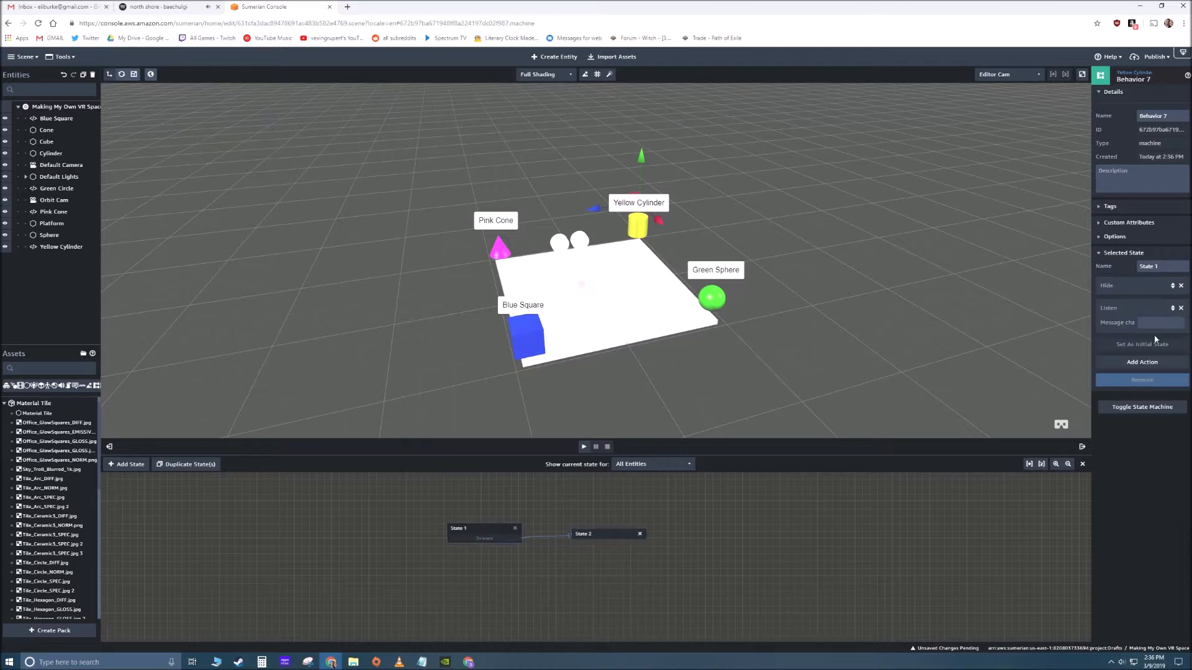
{"action": "left_click", "coordinate": [648, 208]}
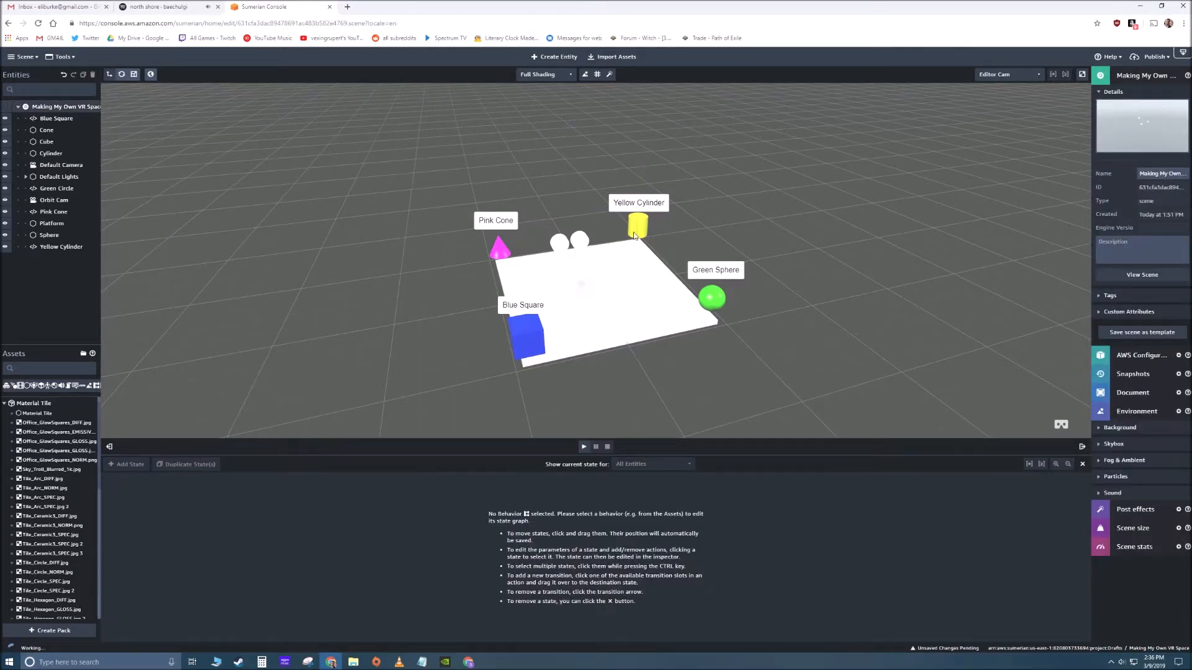
{"action": "left_click", "coordinate": [1159, 409]}
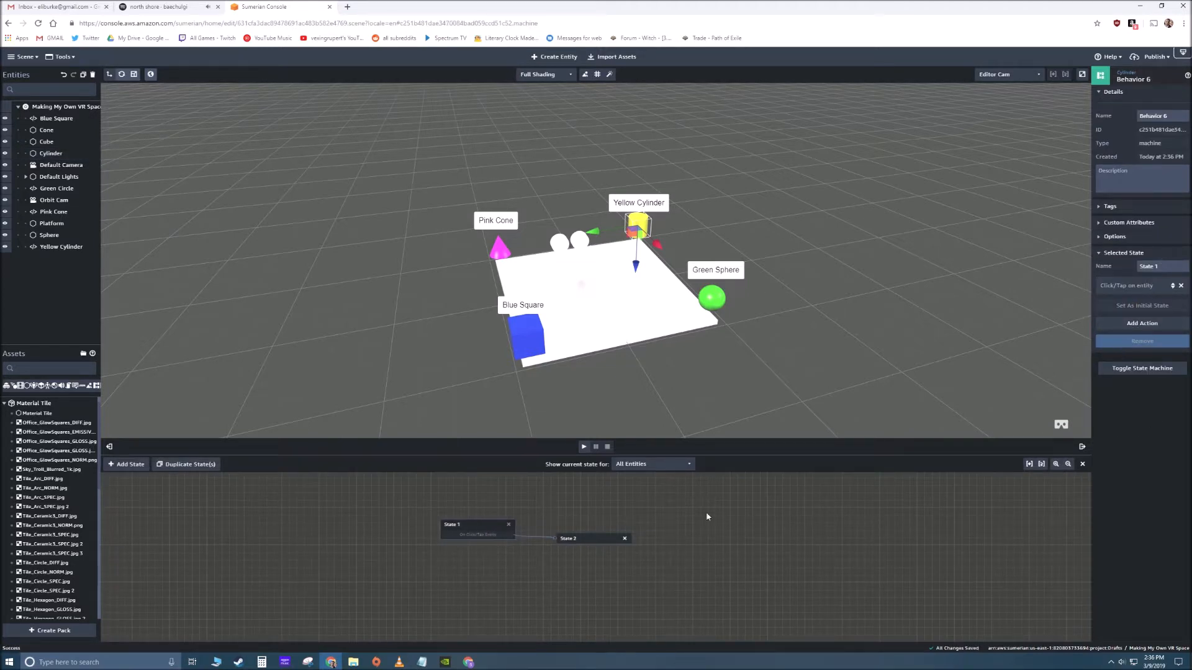
{"action": "left_click", "coordinate": [585, 541]}
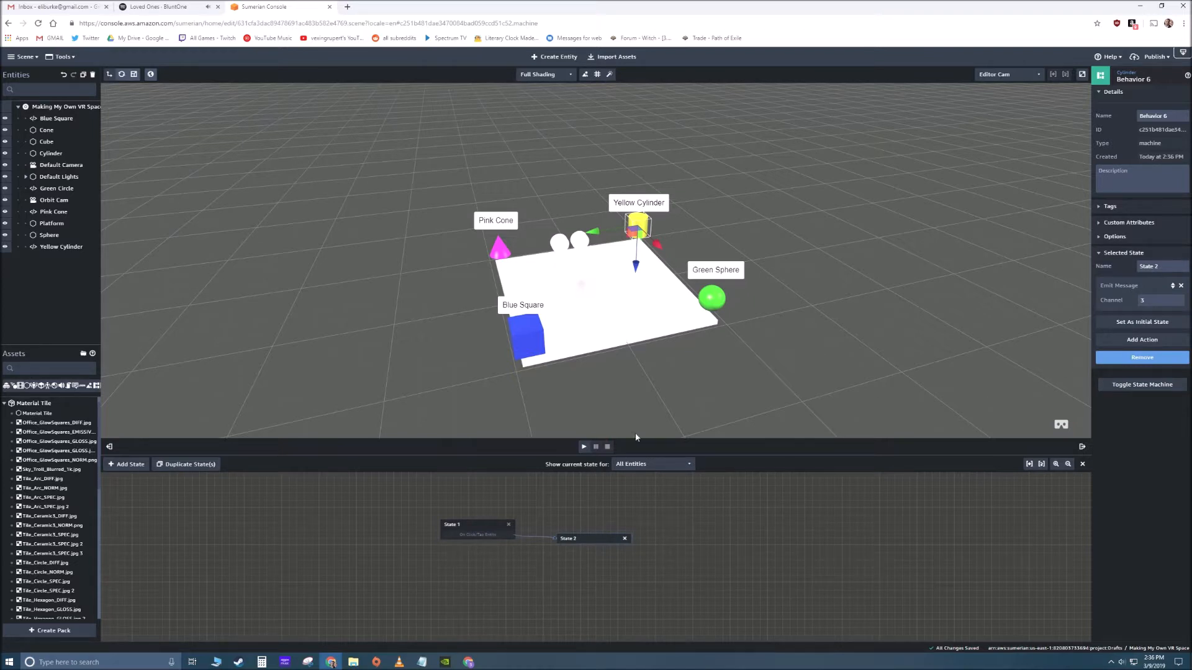
- Add a State Machine component to the green Sphere and create a new behavior, moving State 1 aside in the graph
{"action": "right_click_drag", "start_coordinate": [645, 371], "coordinate": [830, 365]}
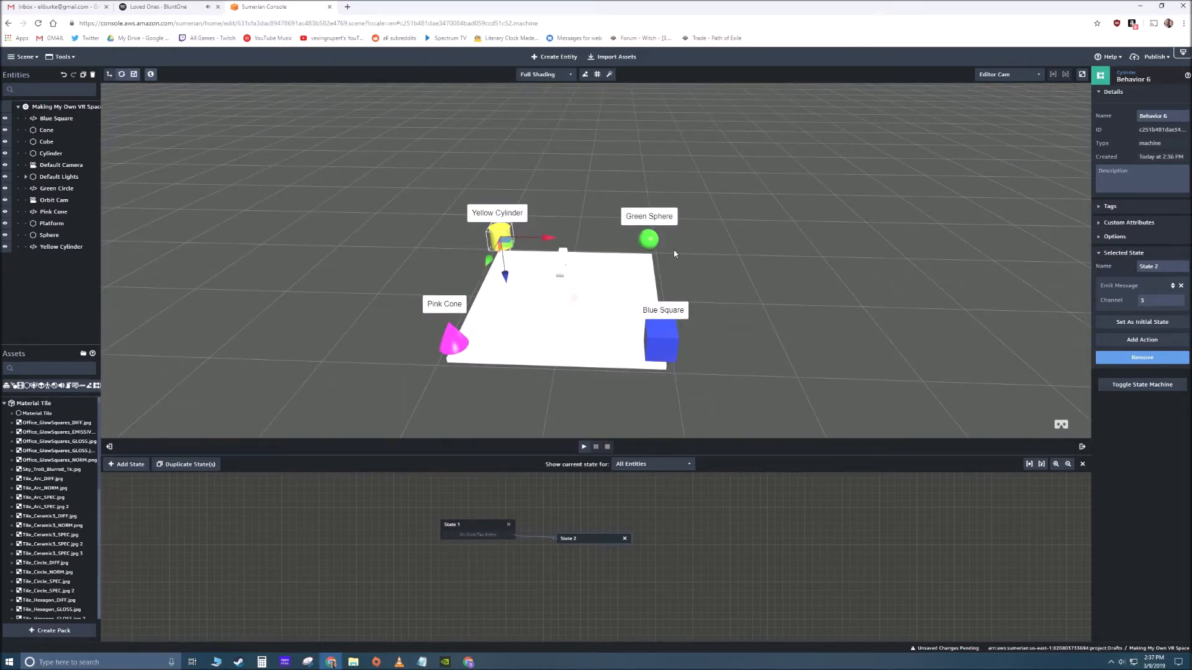
{"action": "left_click_drag", "start_coordinate": [674, 253], "coordinate": [621, 245]}
{"action": "left_click", "coordinate": [620, 238]}
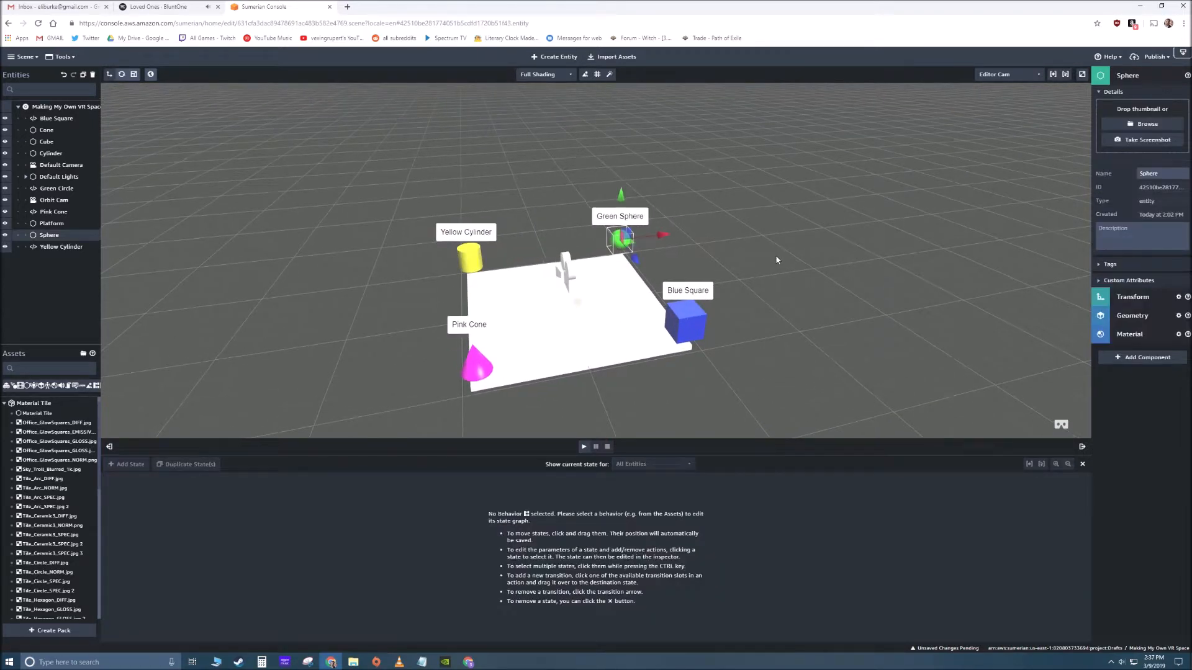
{"action": "left_click_drag", "start_coordinate": [776, 254], "coordinate": [806, 263]}
{"action": "left_click", "coordinate": [1145, 357]}
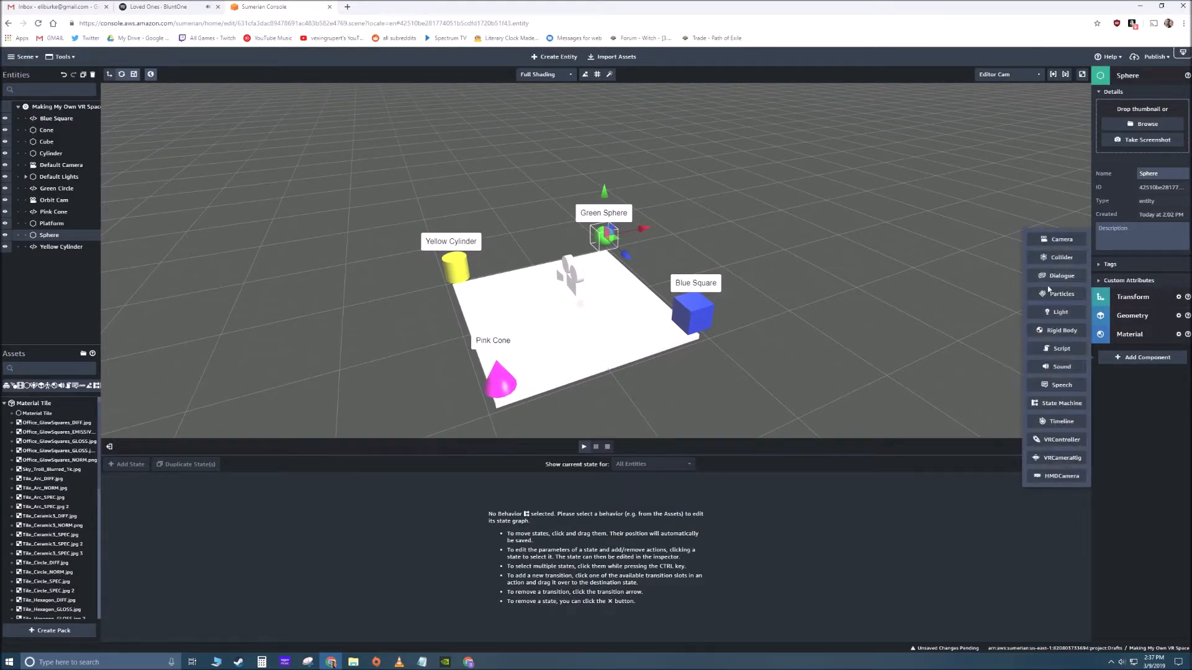
{"action": "left_click", "coordinate": [1061, 403]}
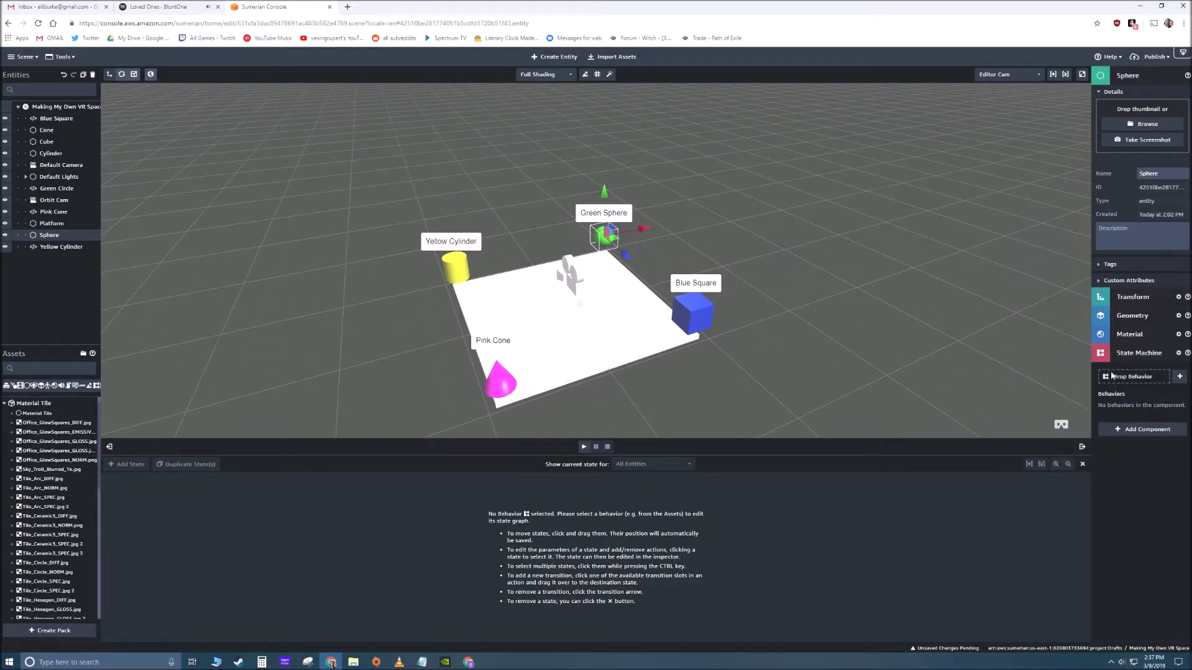
{"action": "left_click", "coordinate": [1178, 377]}
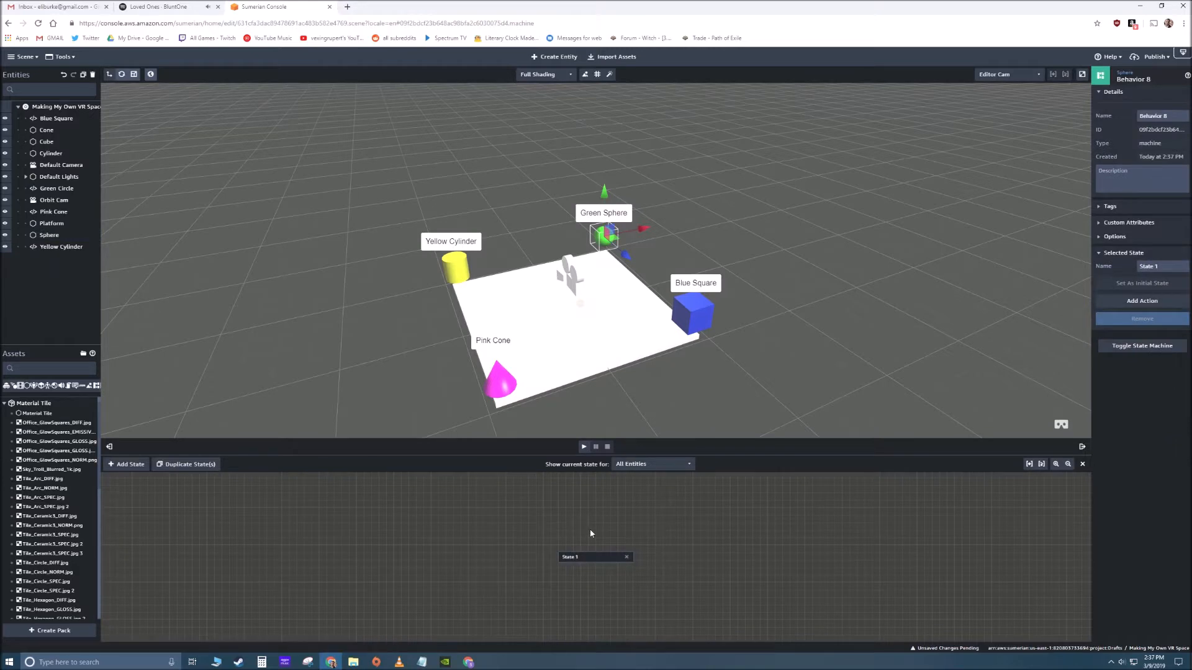
{"action": "left_click_drag", "start_coordinate": [584, 560], "coordinate": [505, 546]}
- Add the Click/Tap on entity action to State 1 of the Sphere's behavior and connect its transition to a new State 2
{"action": "left_click", "coordinate": [1118, 303]}
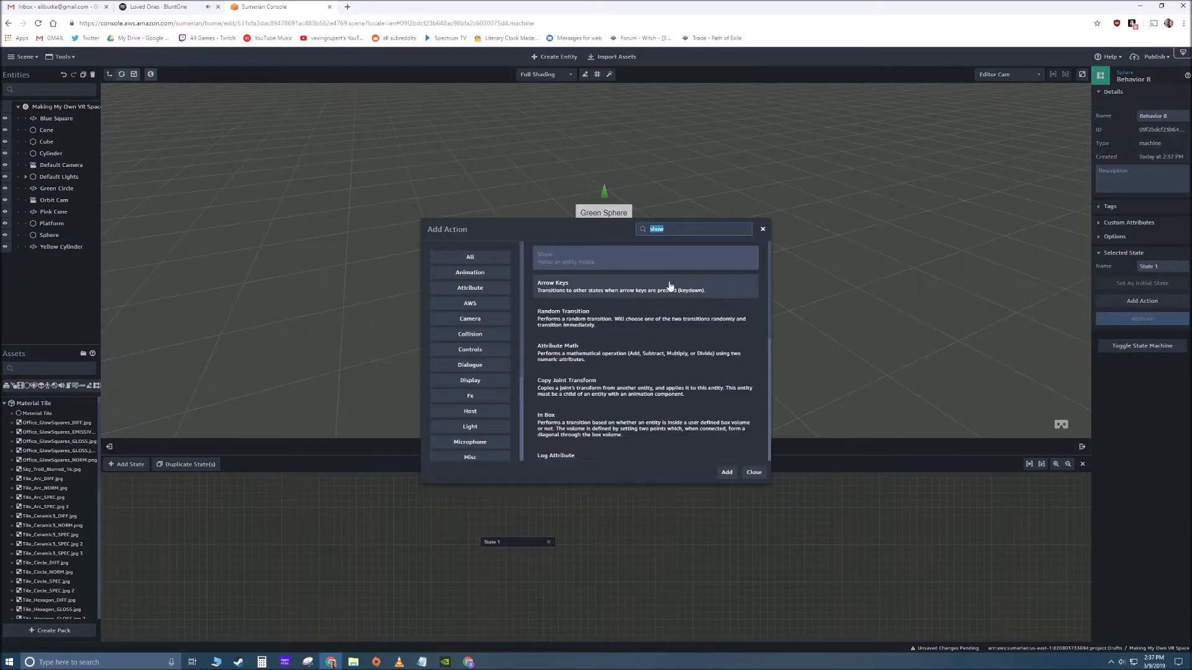
{"action": "type", "text": "click"}
{"action": "left_click", "coordinate": [688, 255]}
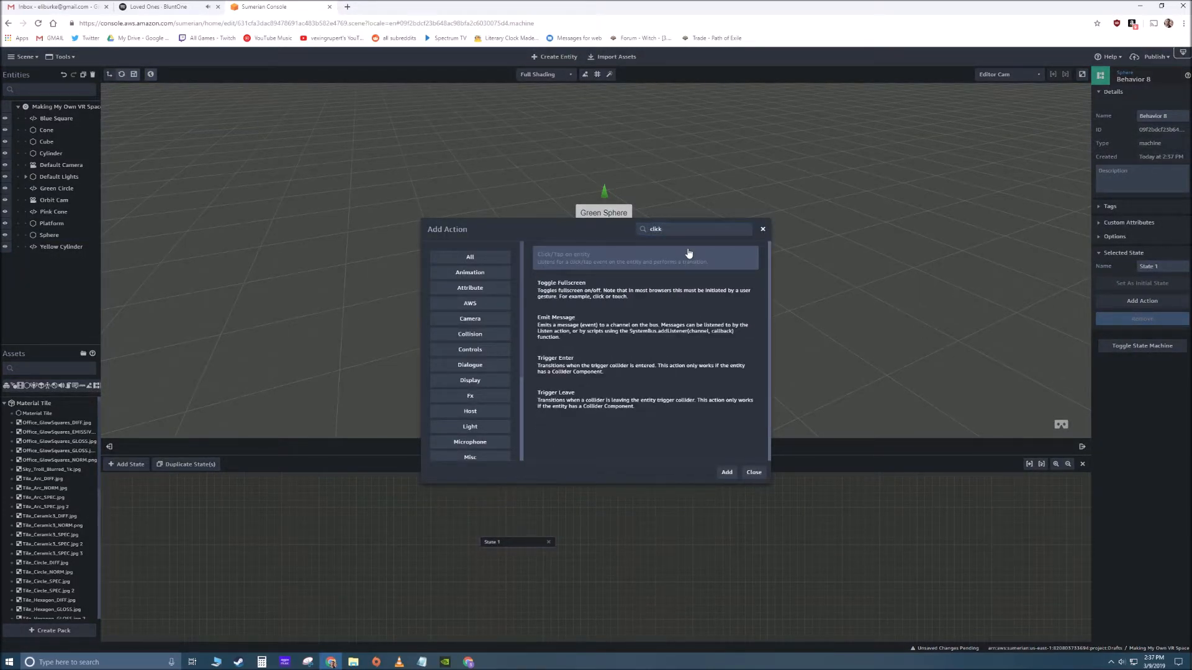
{"action": "left_click", "coordinate": [726, 472]}
{"action": "left_click_drag", "start_coordinate": [473, 532], "coordinate": [602, 518]}
{"action": "left_click", "coordinate": [127, 466]}
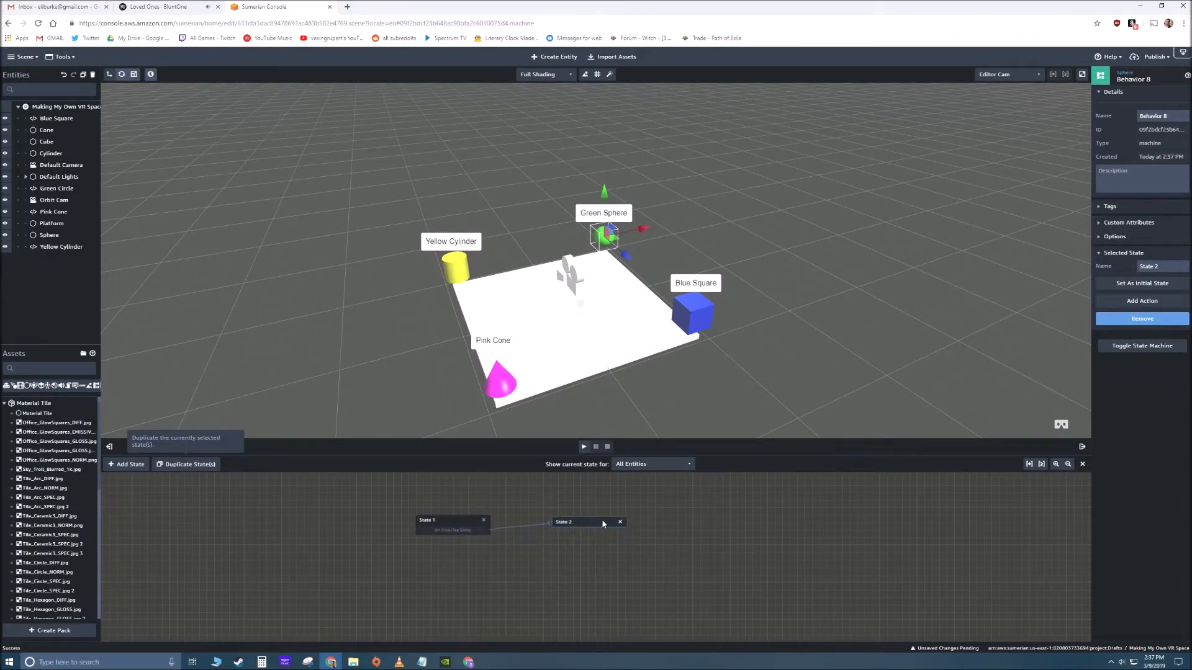
- Add the Emit Message action to State 2 of the Sphere's behavior and open its channel for editing
{"action": "left_click", "coordinate": [1142, 301]}
{"action": "type", "text": "emit"}
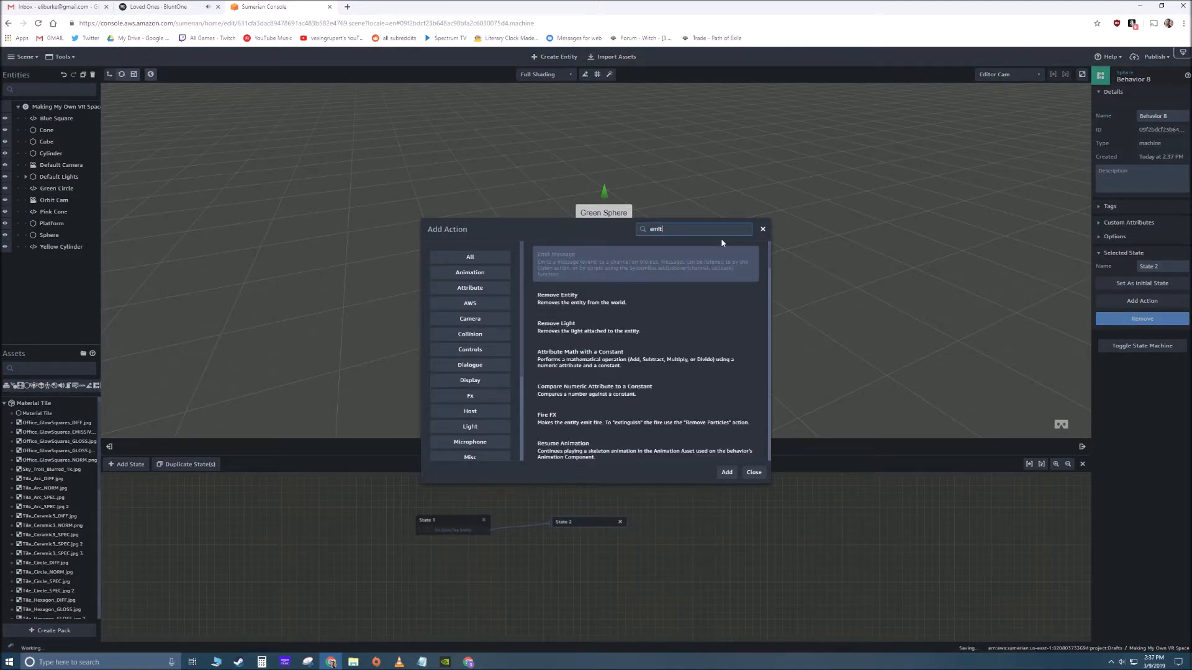
{"action": "left_click", "coordinate": [608, 266]}
{"action": "left_click", "coordinate": [726, 473]}
{"action": "left_click", "coordinate": [1146, 301]}
- Add a State Machine component to the Green Circle label above the sphere and create a new behavior with two states spaced apart
{"action": "left_click", "coordinate": [617, 213]}
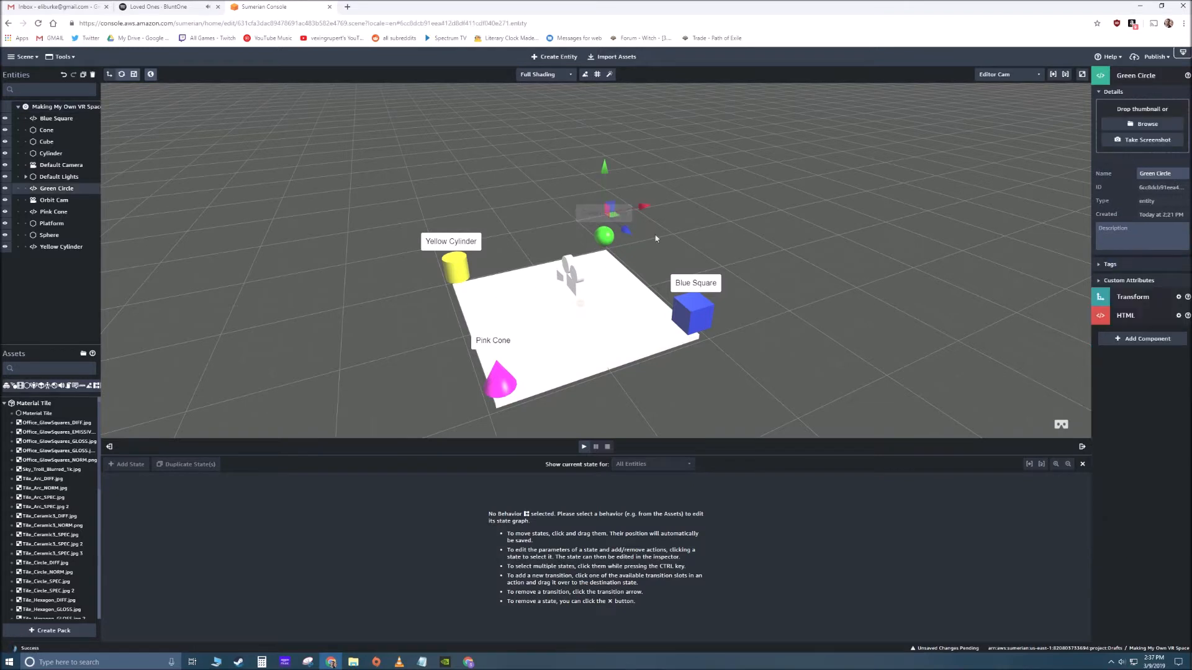
{"action": "left_click", "coordinate": [1142, 339]}
{"action": "left_click", "coordinate": [1058, 386]}
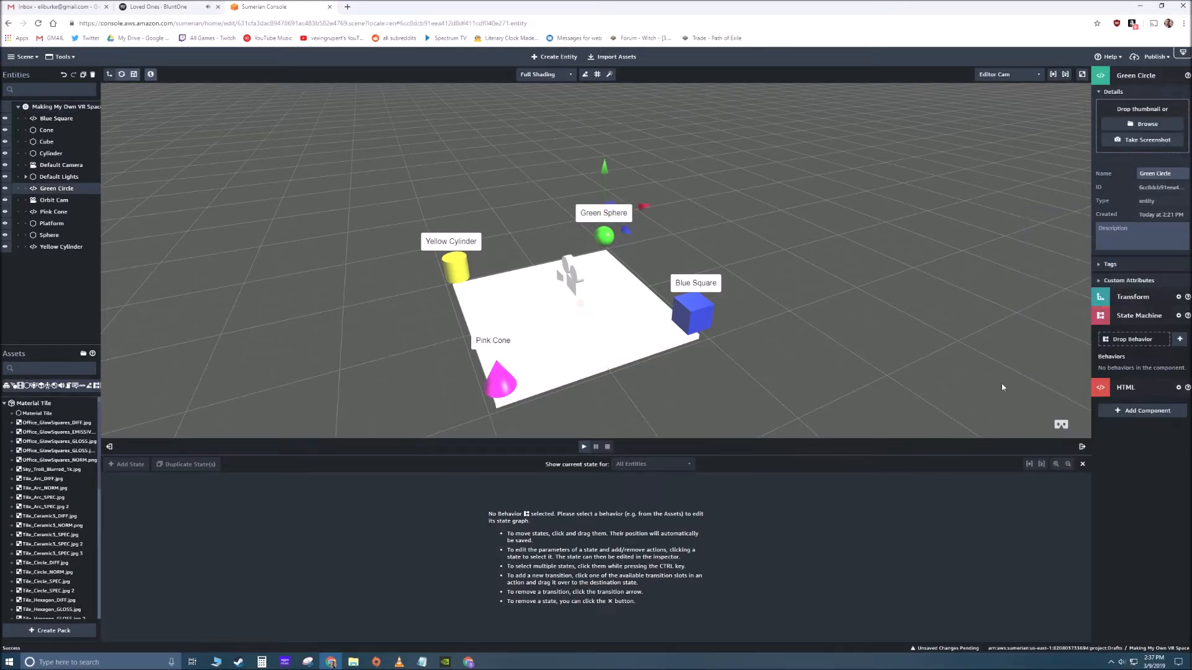
{"action": "left_click", "coordinate": [1179, 340]}
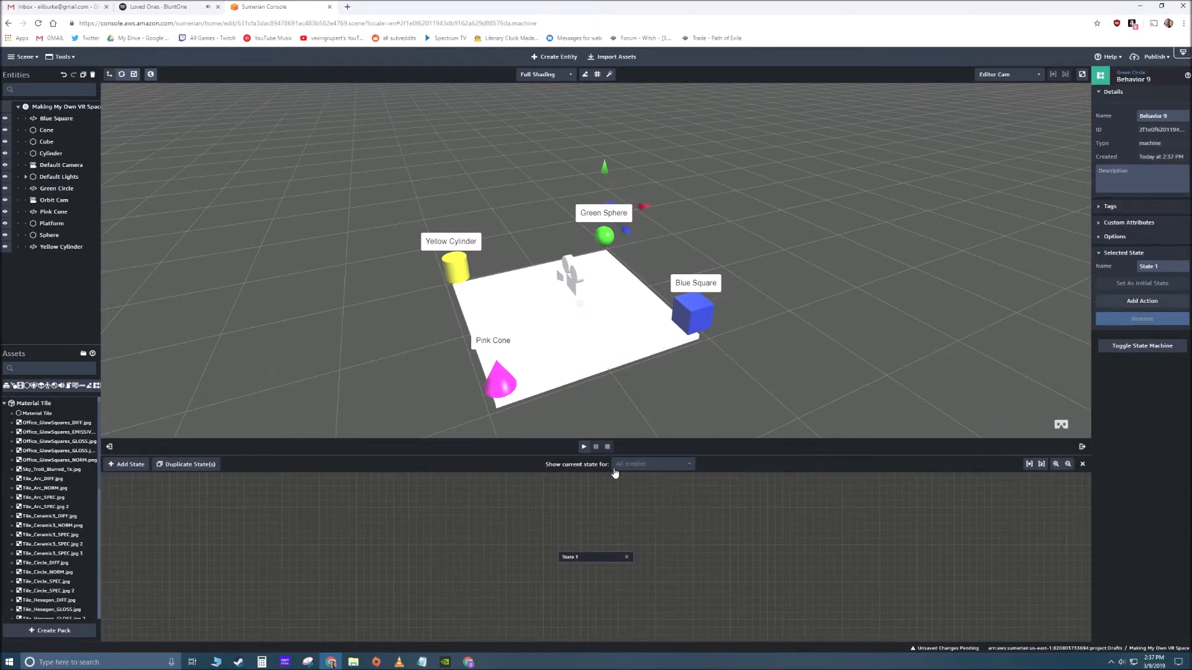
{"action": "left_click_drag", "start_coordinate": [586, 560], "coordinate": [487, 536]}
{"action": "left_click", "coordinate": [128, 465]}
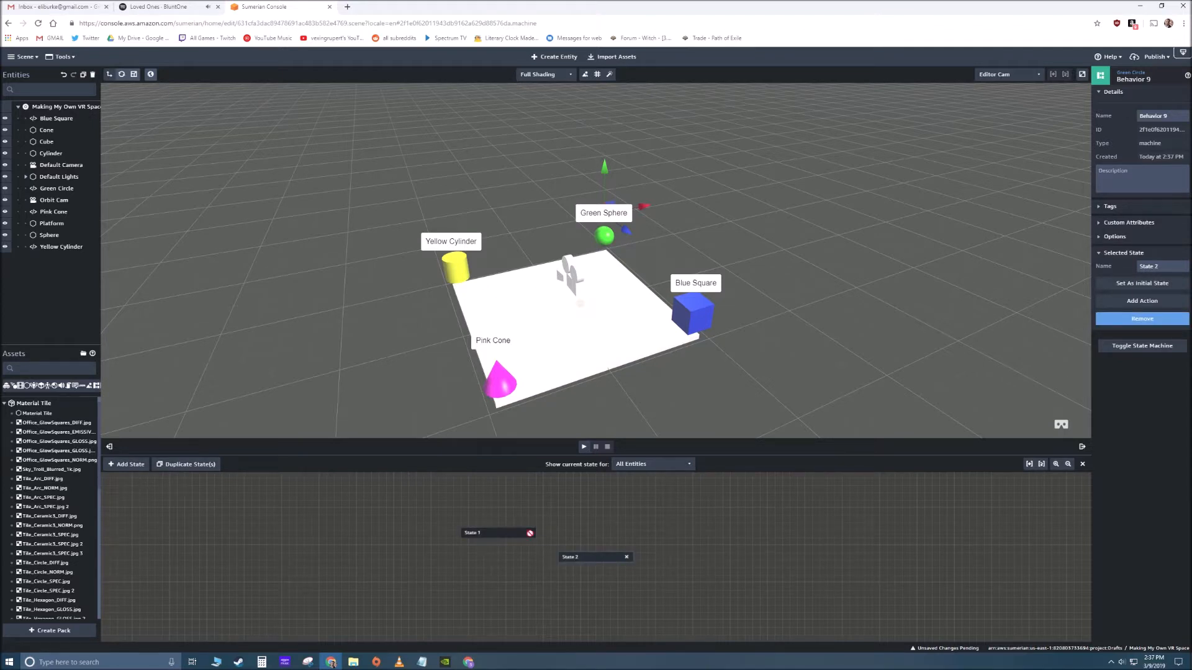
- Add the Hide and Listen actions to State 1 of the Green Circle label's behavior and connect its Listen transition to State 2
{"action": "left_click", "coordinate": [486, 537]}
{"action": "left_click", "coordinate": [1131, 301]}
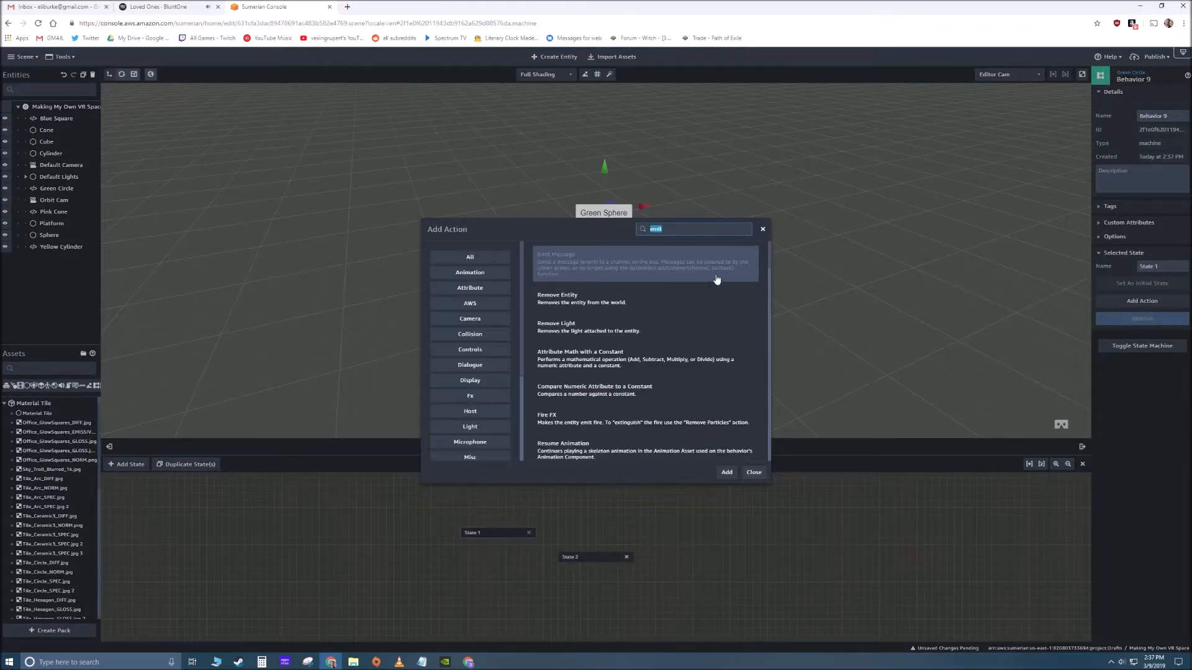
{"action": "type", "text": "hide"}
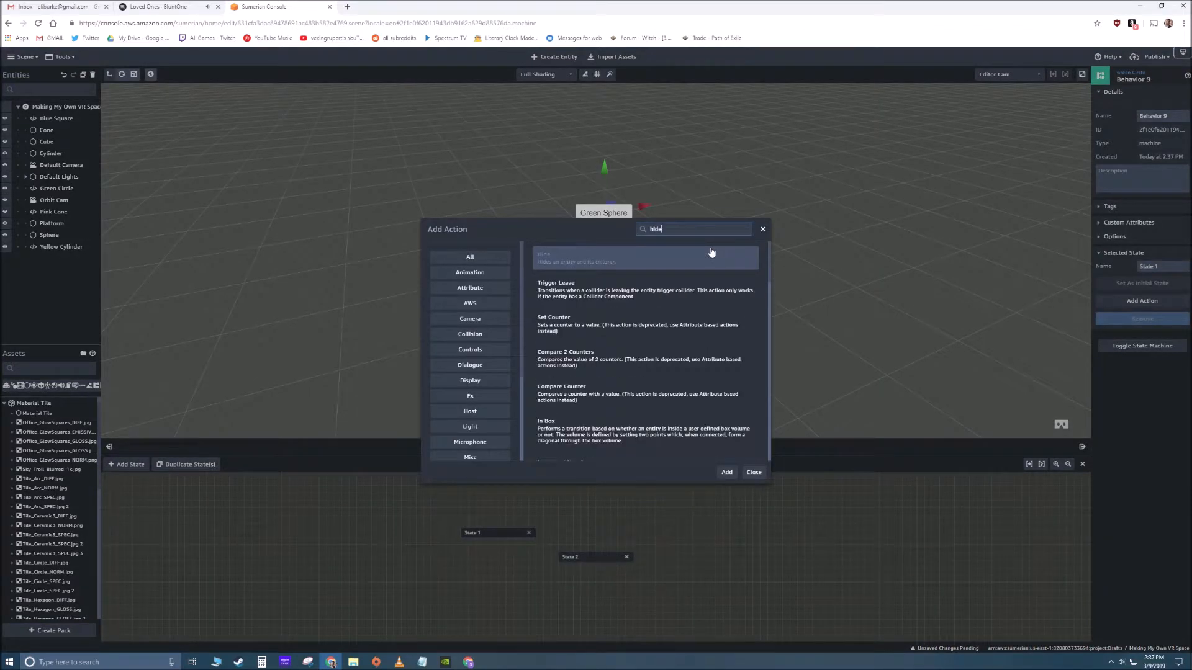
{"action": "left_click", "coordinate": [728, 474]}
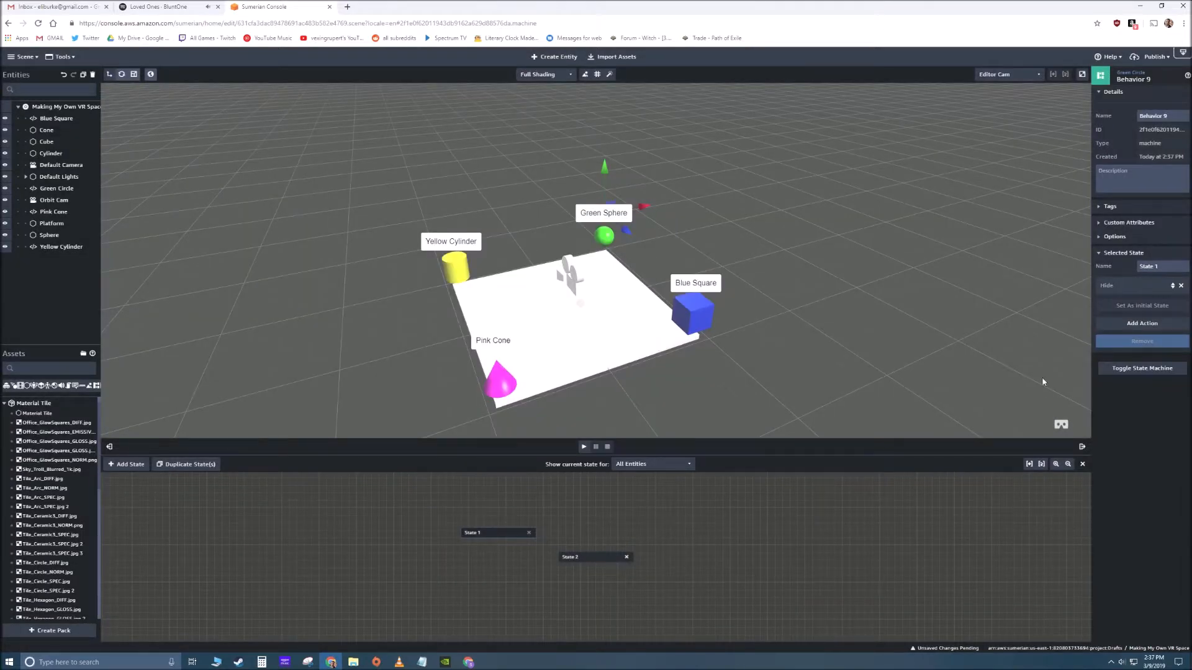
{"action": "left_click", "coordinate": [1136, 323]}
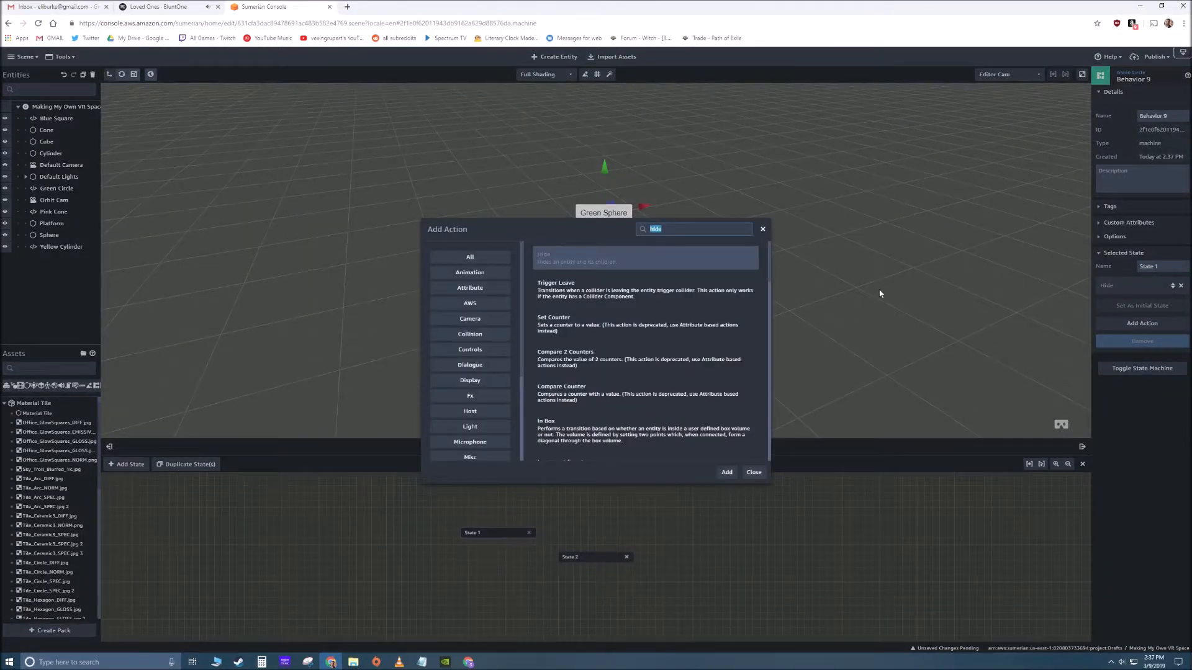
{"action": "type", "text": "listen"}
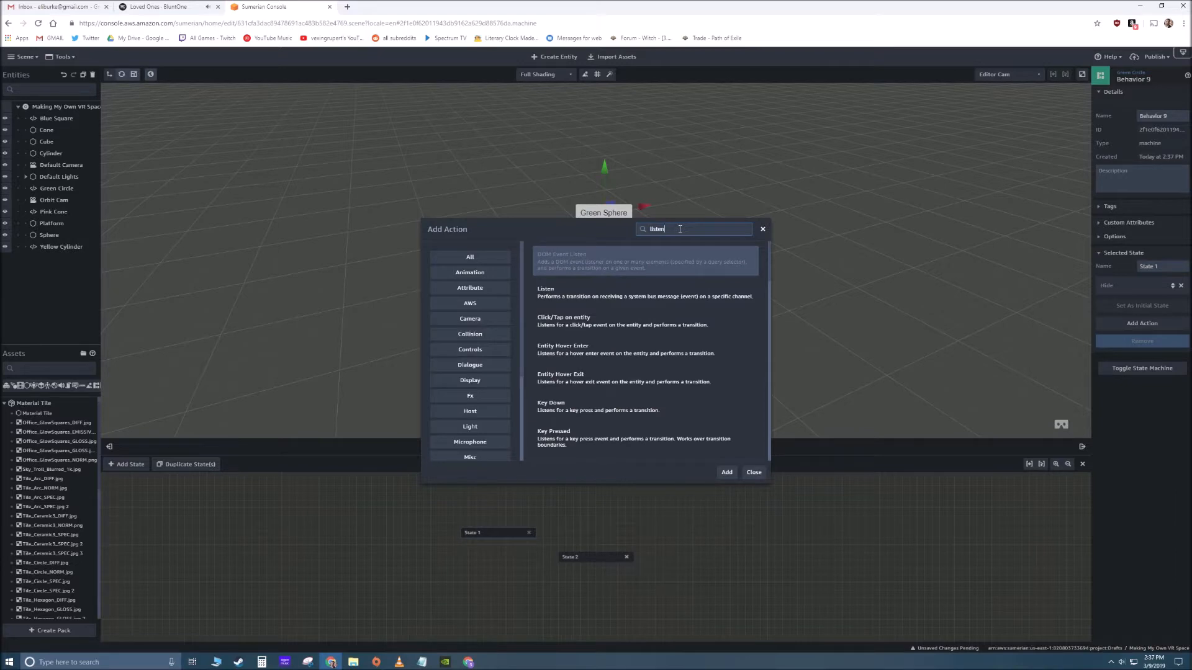
{"action": "left_click", "coordinate": [677, 293]}
{"action": "left_click", "coordinate": [726, 472]}
{"action": "mouse_move", "coordinate": [506, 545]}
{"action": "left_mouse_down"}
{"action": "mouse_move", "coordinate": [570, 556]}
{"action": "mouse_move", "coordinate": [583, 539]}
{"action": "left_mouse_up"}
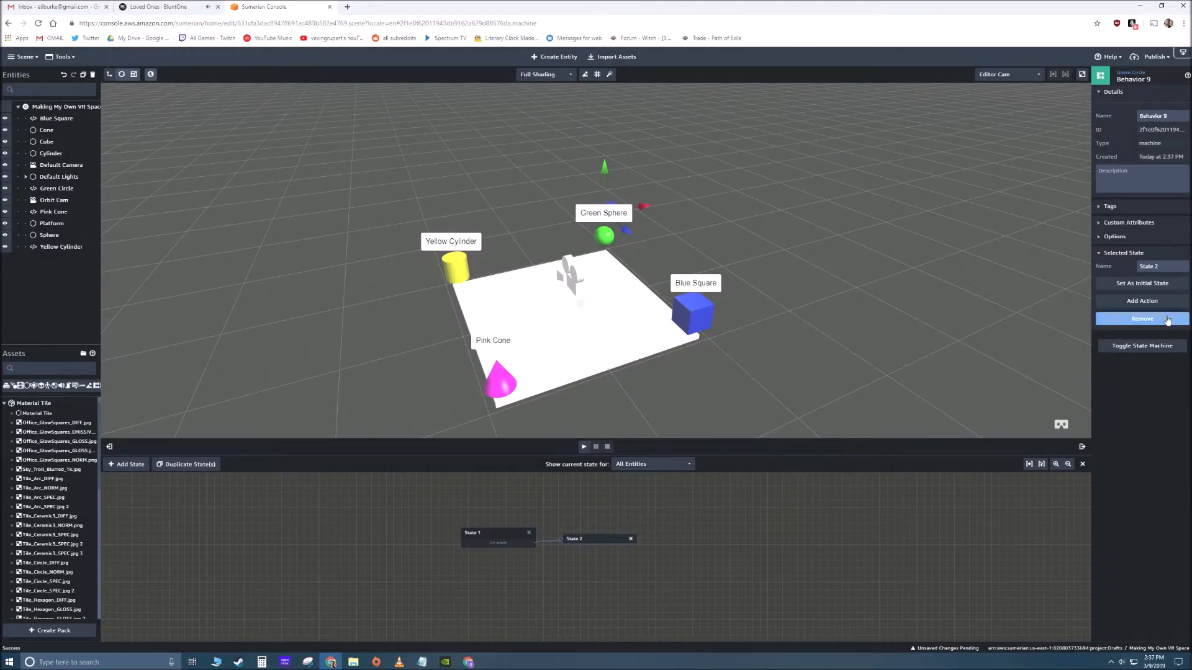
- Add the Show action to State 2 of the Green Circle label's behavior and set State 1's Listen message channel to 4
{"action": "left_click", "coordinate": [1142, 301]}
{"action": "type", "text": "show"}
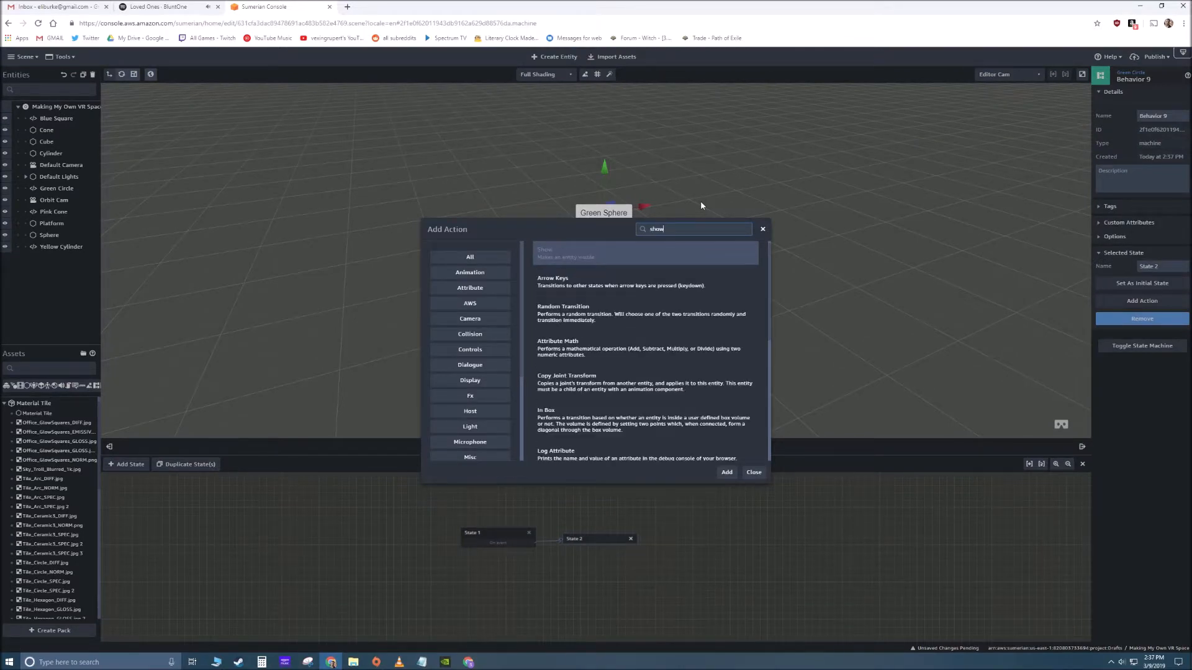
{"action": "left_click", "coordinate": [567, 260]}
{"action": "left_click", "coordinate": [726, 472]}
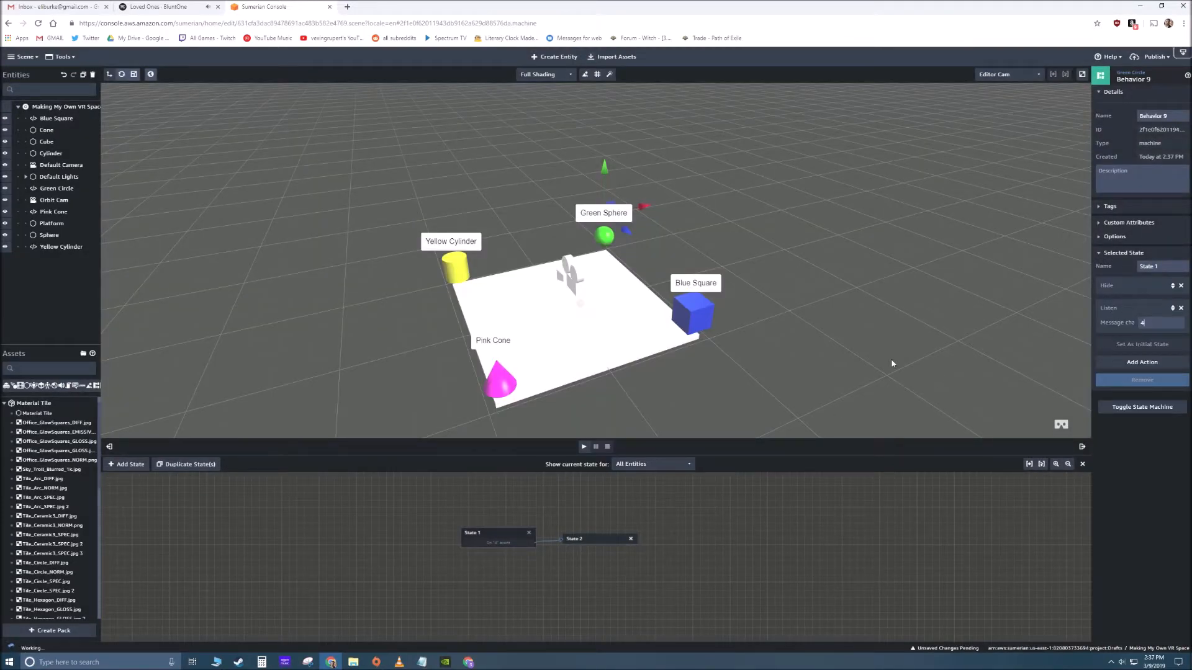
{"action": "left_click", "coordinate": [765, 361]}
- Check the Emit Message channel in State 2 of the Cube's behavior and in State 2 of the Sphere's behavior
{"action": "left_click", "coordinate": [698, 295]}
{"action": "left_click", "coordinate": [697, 300]}
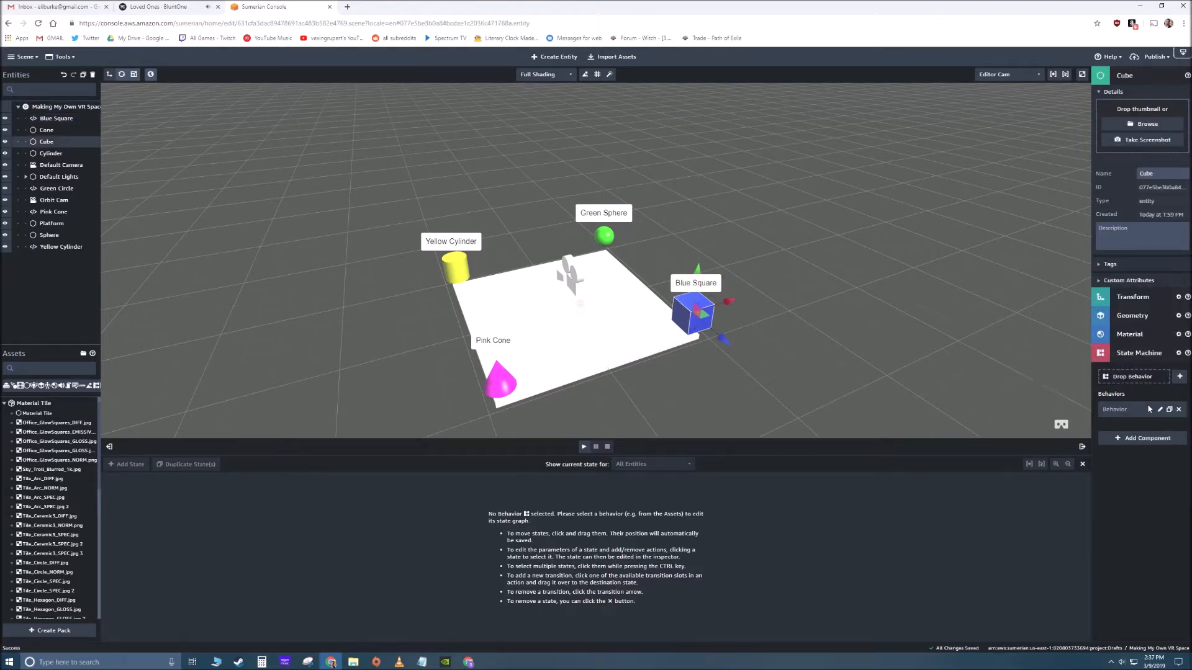
{"action": "left_click", "coordinate": [1161, 410]}
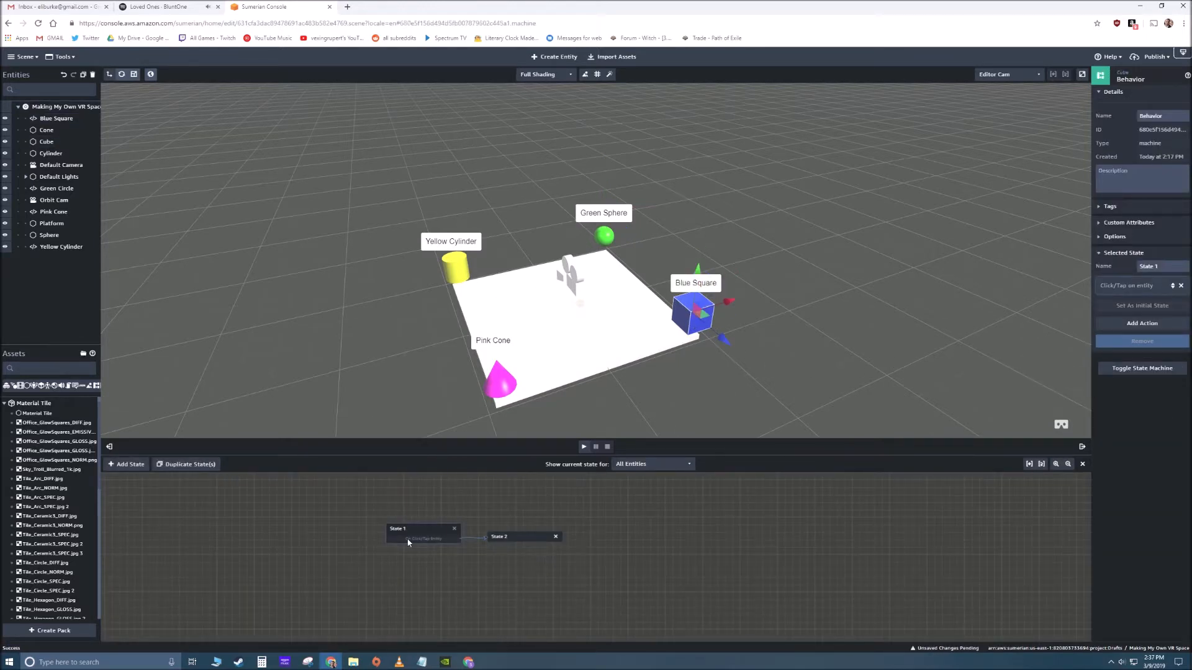
{"action": "left_click", "coordinate": [544, 540]}
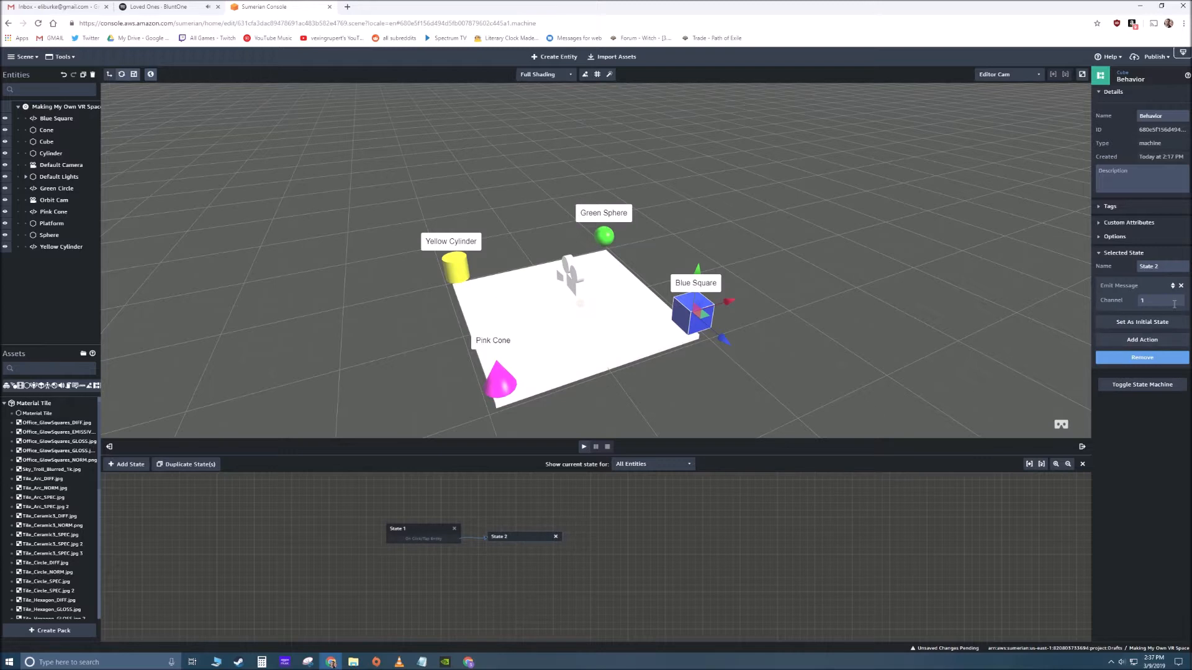
{"action": "left_click", "coordinate": [612, 238]}
{"action": "left_click", "coordinate": [1160, 411]}
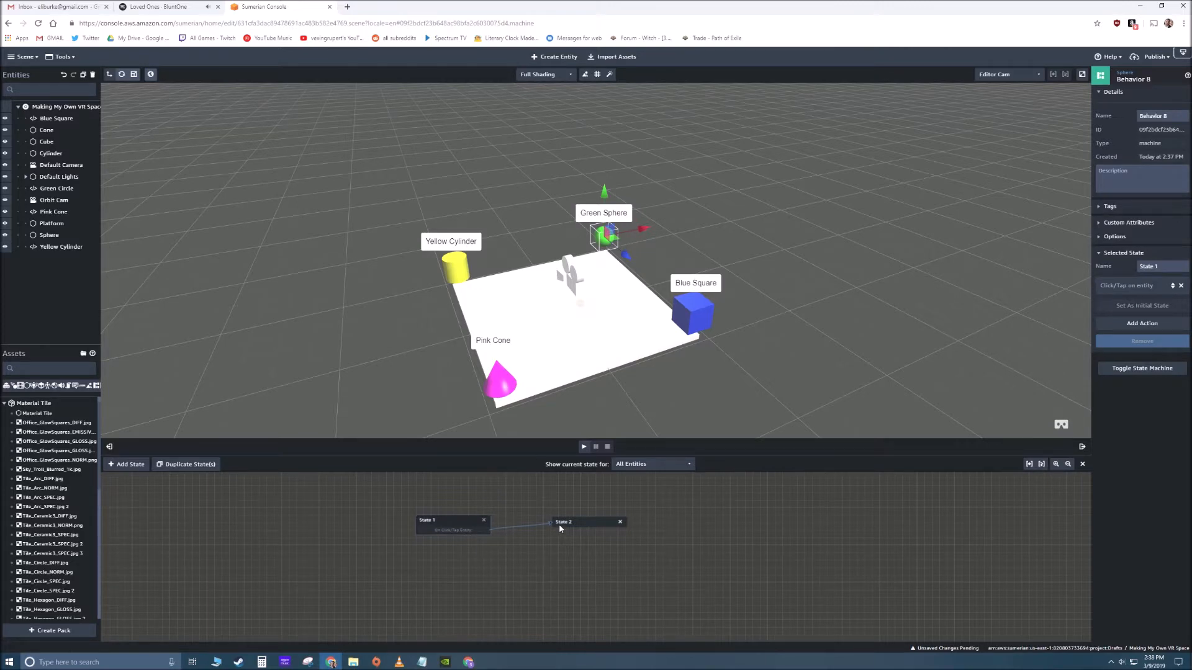
{"action": "left_click", "coordinate": [597, 525]}
{"action": "left_click", "coordinate": [742, 373]}
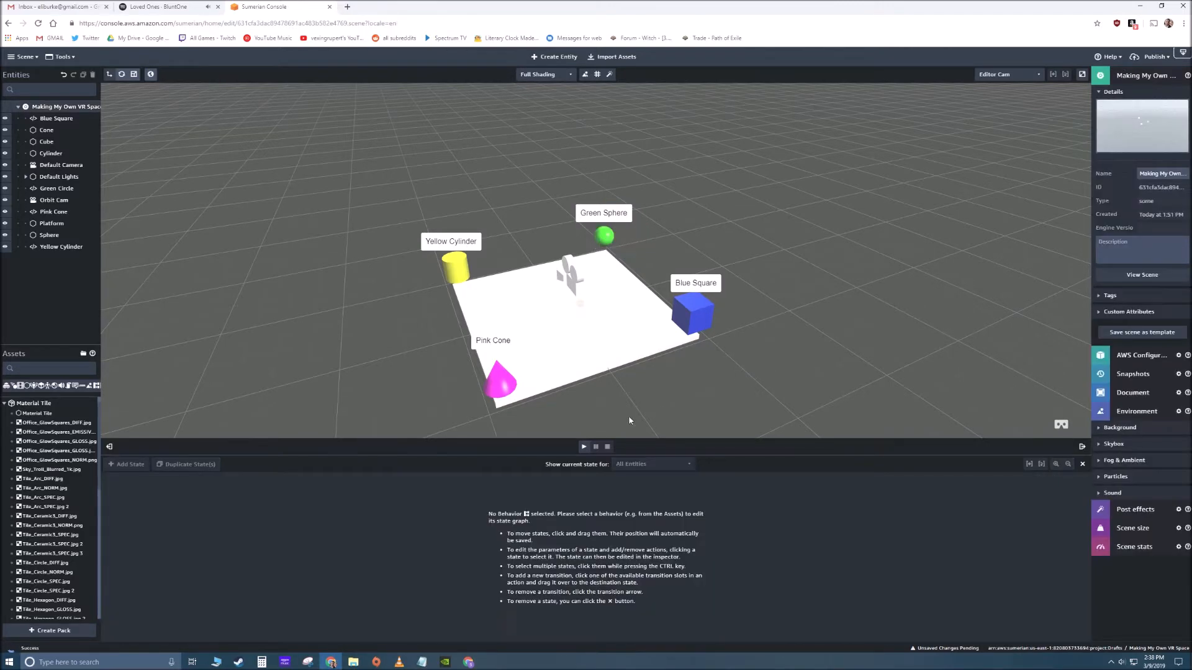
- Run the scene, select the shapes around the platform to test their labels, and stop playback
{"action": "left_click", "coordinate": [583, 447]}
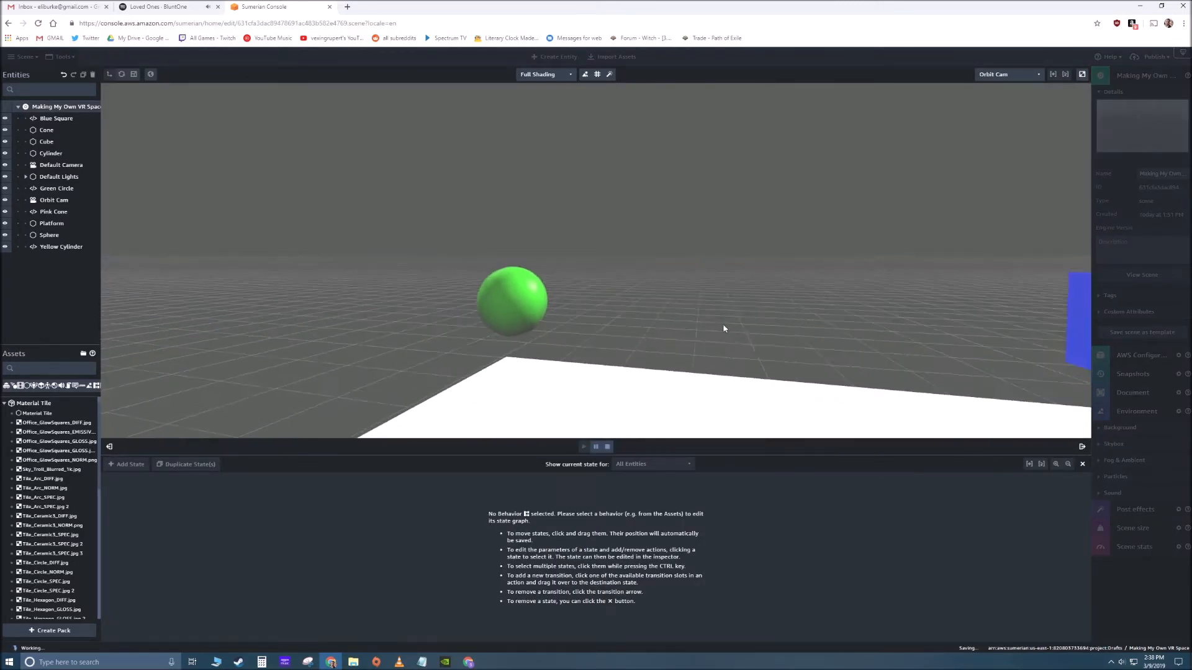
{"action": "left_click_drag", "start_coordinate": [850, 329], "coordinate": [800, 329]}
{"action": "left_click", "coordinate": [592, 280]}
{"action": "left_click_drag", "start_coordinate": [580, 321], "coordinate": [800, 292]}
{"action": "left_click", "coordinate": [772, 271]}
{"action": "left_click", "coordinate": [746, 262]}
{"action": "left_click_drag", "start_coordinate": [644, 316], "coordinate": [824, 309]}
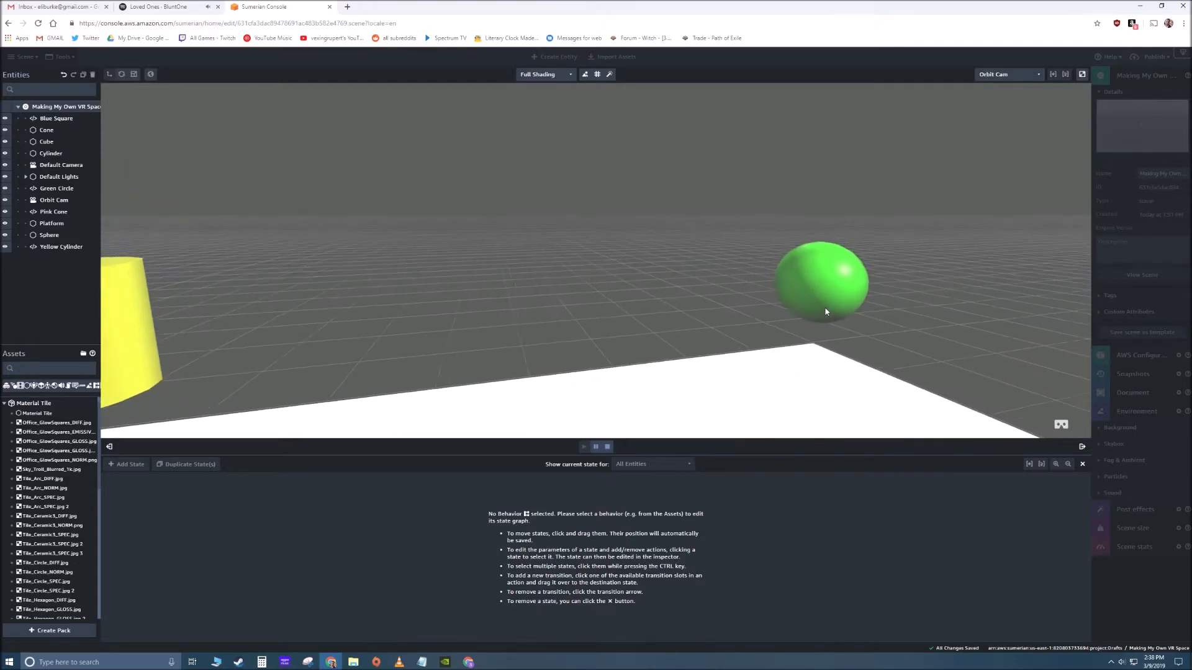
{"action": "left_click", "coordinate": [807, 282]}
{"action": "left_click_drag", "start_coordinate": [737, 330], "coordinate": [911, 341]}
{"action": "left_click_drag", "start_coordinate": [621, 429], "coordinate": [581, 332]}
{"action": "left_click", "coordinate": [607, 447]}
- Open the Blue Skysphere skybox from the scene's environment settings and apply the SKY_AlkiTrees_4k.jpg texture to it
{"action": "left_click", "coordinate": [5, 403]}
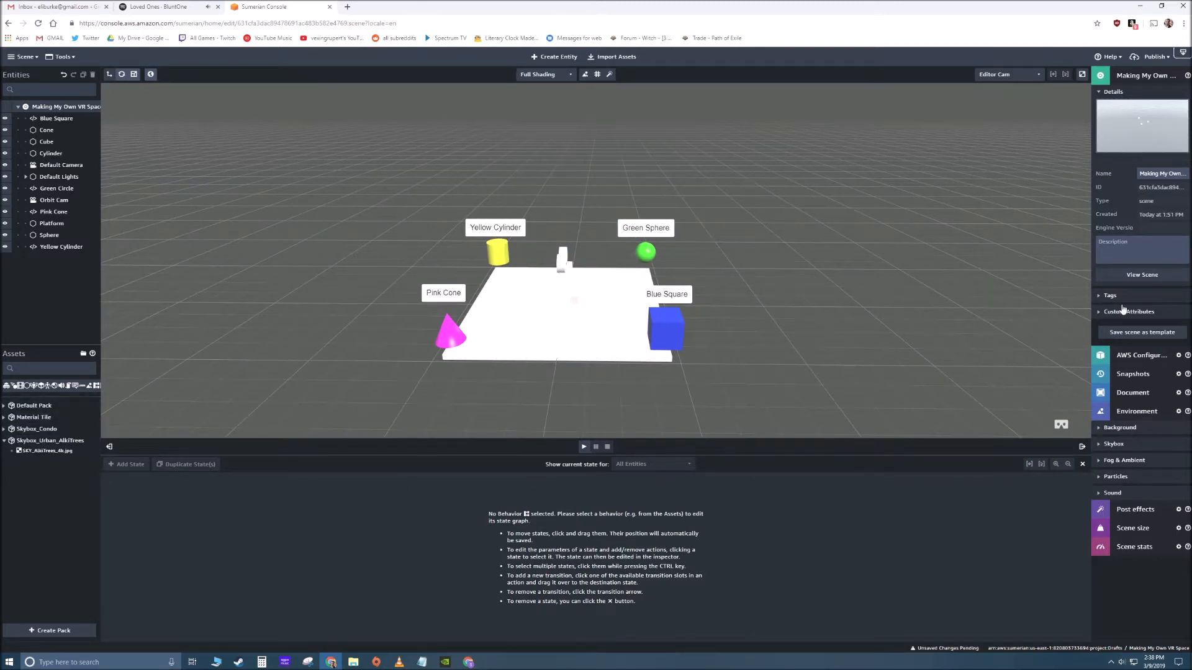
{"action": "left_click", "coordinate": [1122, 412]}
{"action": "left_click", "coordinate": [1133, 416]}
{"action": "left_click", "coordinate": [1103, 448]}
{"action": "left_click", "coordinate": [1162, 463]}
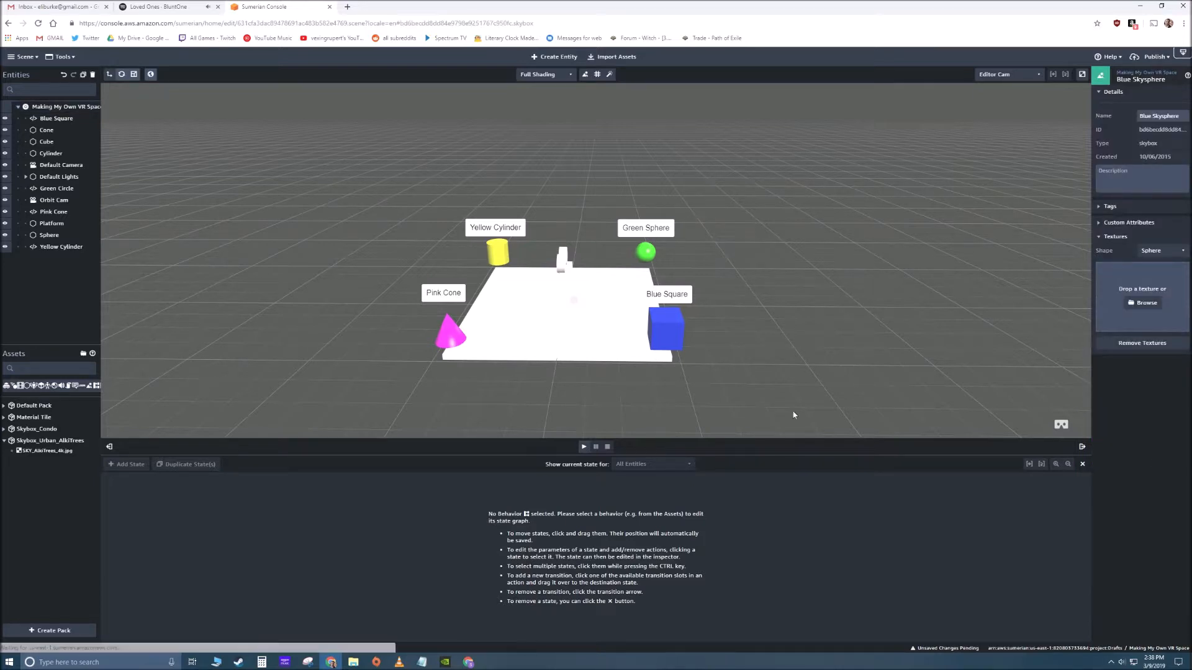
{"action": "left_click_drag", "start_coordinate": [33, 452], "coordinate": [1142, 298]}
{"action": "left_click_drag", "start_coordinate": [514, 353], "coordinate": [796, 338]}
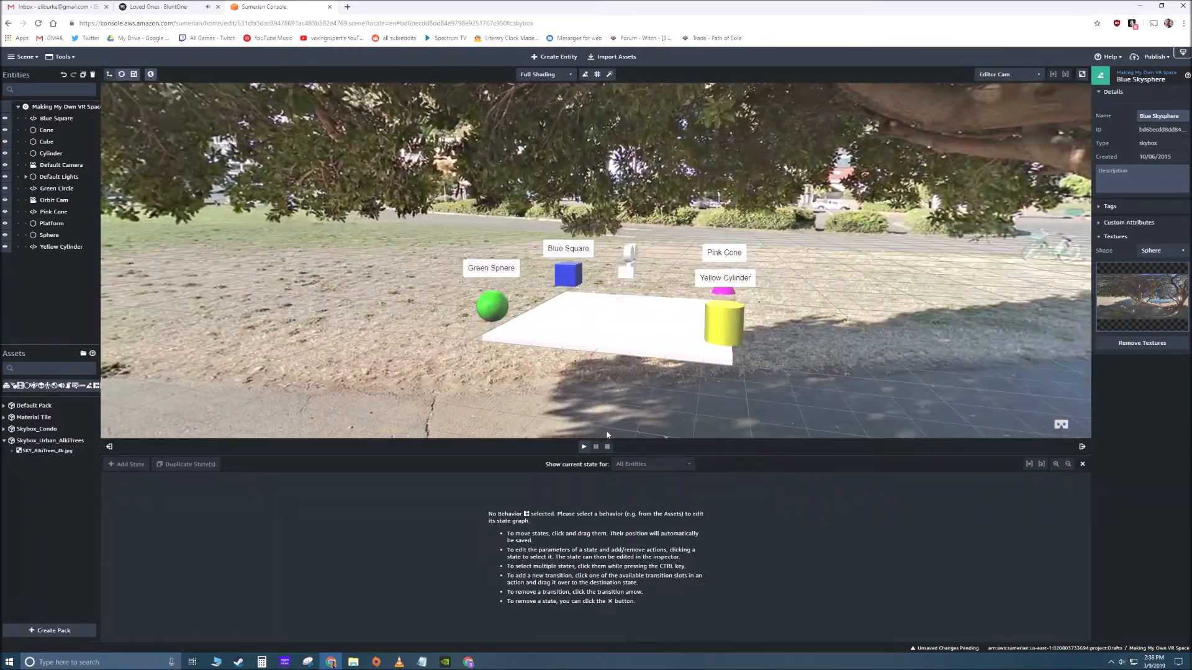
- Run the scene to view the shapes against the AlkiTrees skybox from several directions, and stop playback
{"action": "left_click", "coordinate": [584, 447]}
{"action": "left_click_drag", "start_coordinate": [593, 375], "coordinate": [882, 354]}
{"action": "right_click_drag", "start_coordinate": [882, 354], "coordinate": [1146, 359]}
{"action": "left_click", "coordinate": [900, 309]}
{"action": "left_click", "coordinate": [607, 447]}
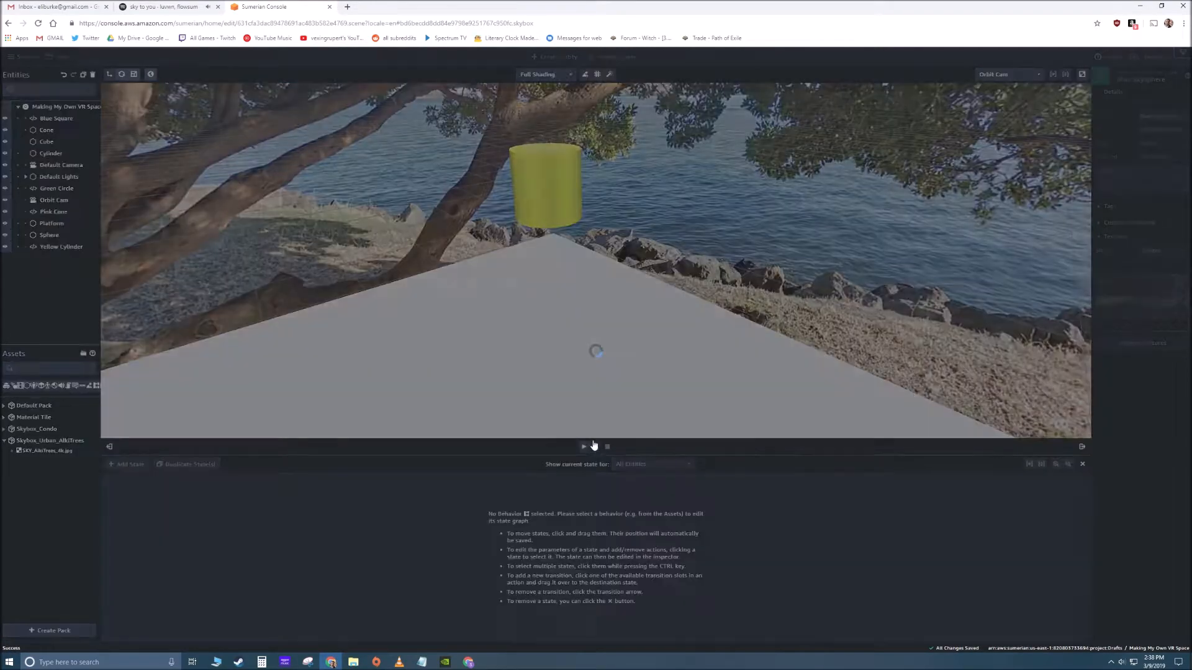
- Replace the Blue Skysphere's texture with SKY_CondoNoFurniture from the Skybox_Condo pack
{"action": "left_click", "coordinate": [4, 429]}
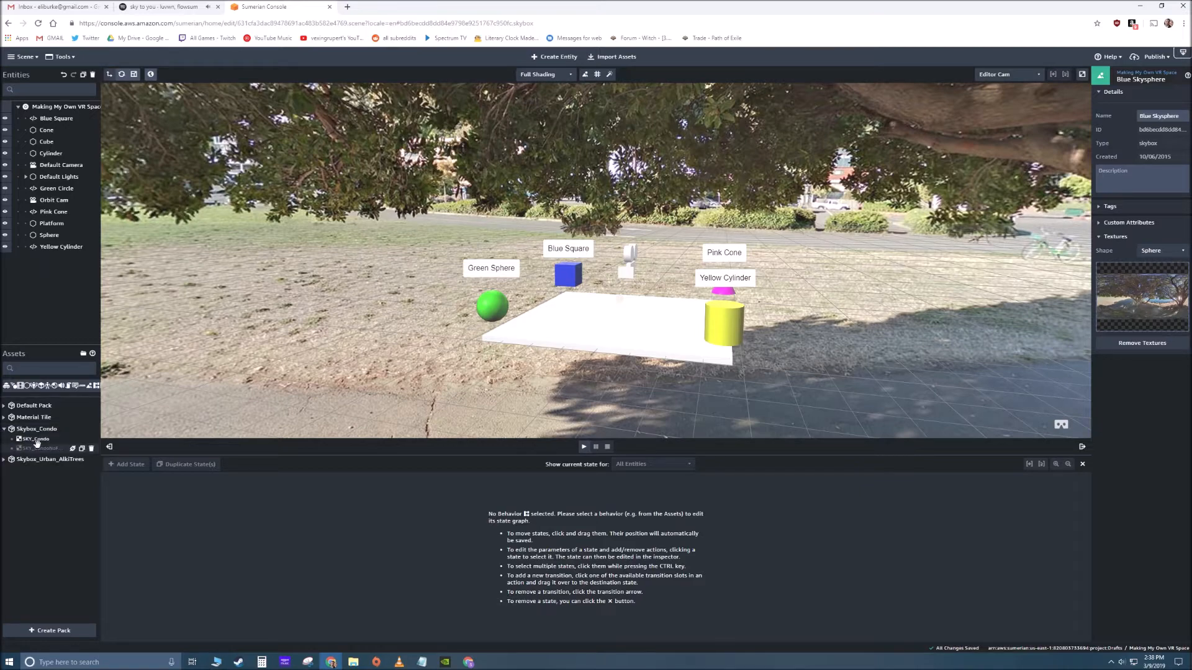
{"action": "left_click_drag", "start_coordinate": [41, 448], "coordinate": [1139, 304]}
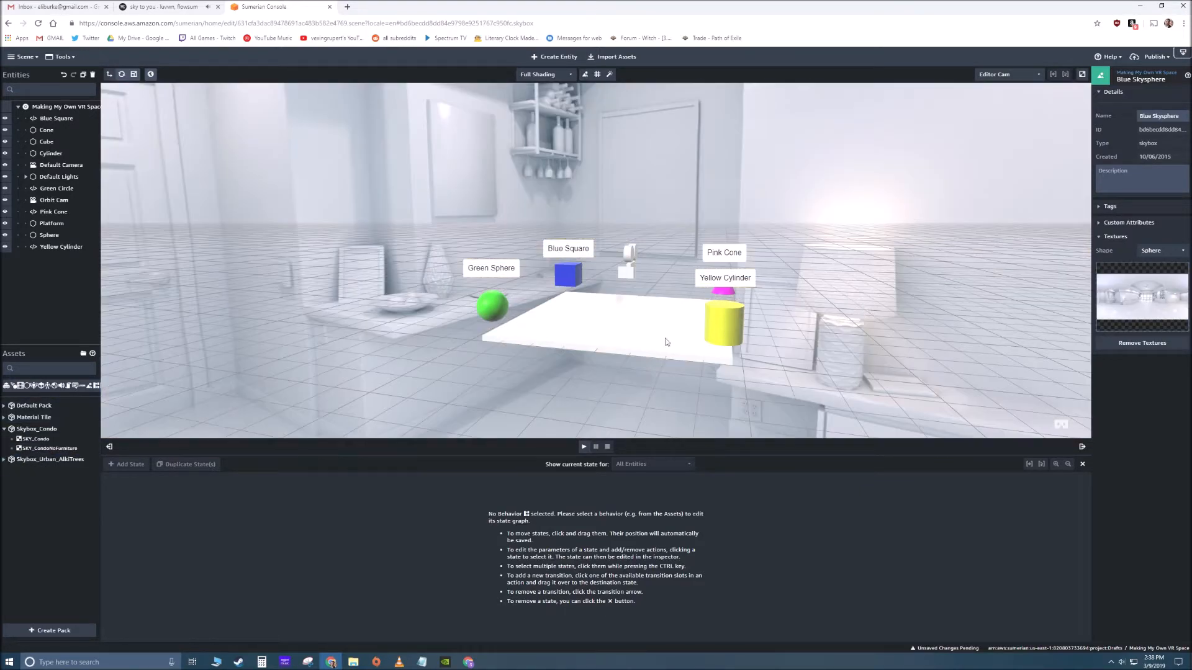
{"action": "left_click_drag", "start_coordinate": [572, 364], "coordinate": [646, 401]}
- Run the scene to look around inside the condo skybox, and stop playback
{"action": "left_click", "coordinate": [584, 447]}
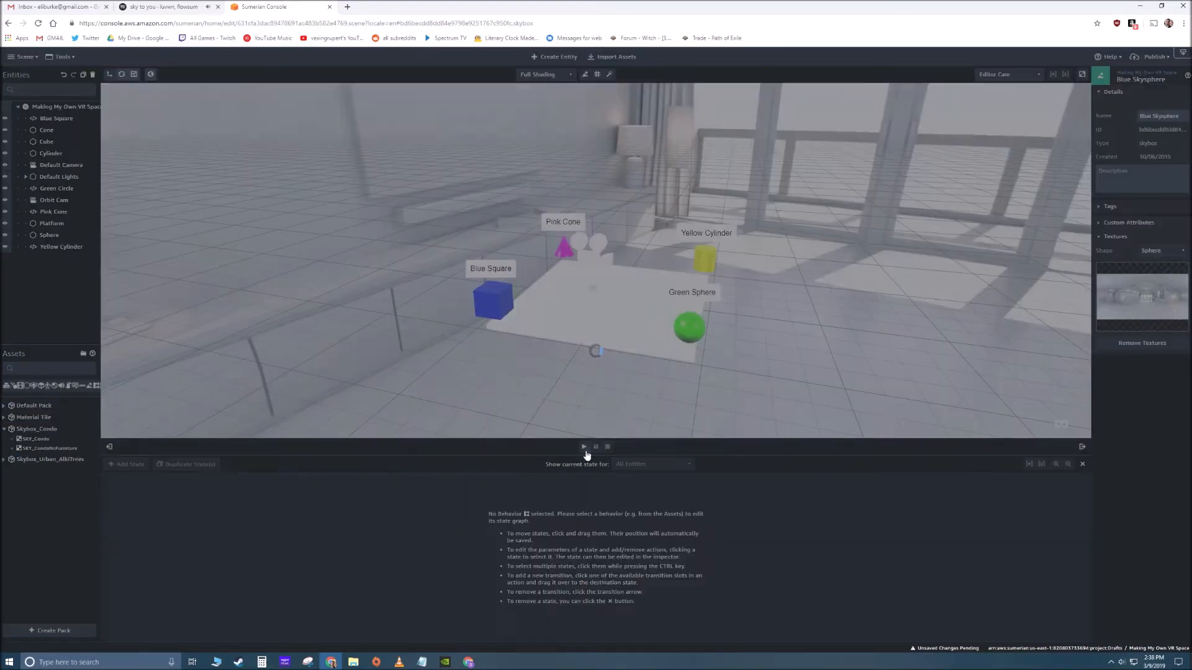
{"action": "left_click_drag", "start_coordinate": [525, 329], "coordinate": [636, 448]}
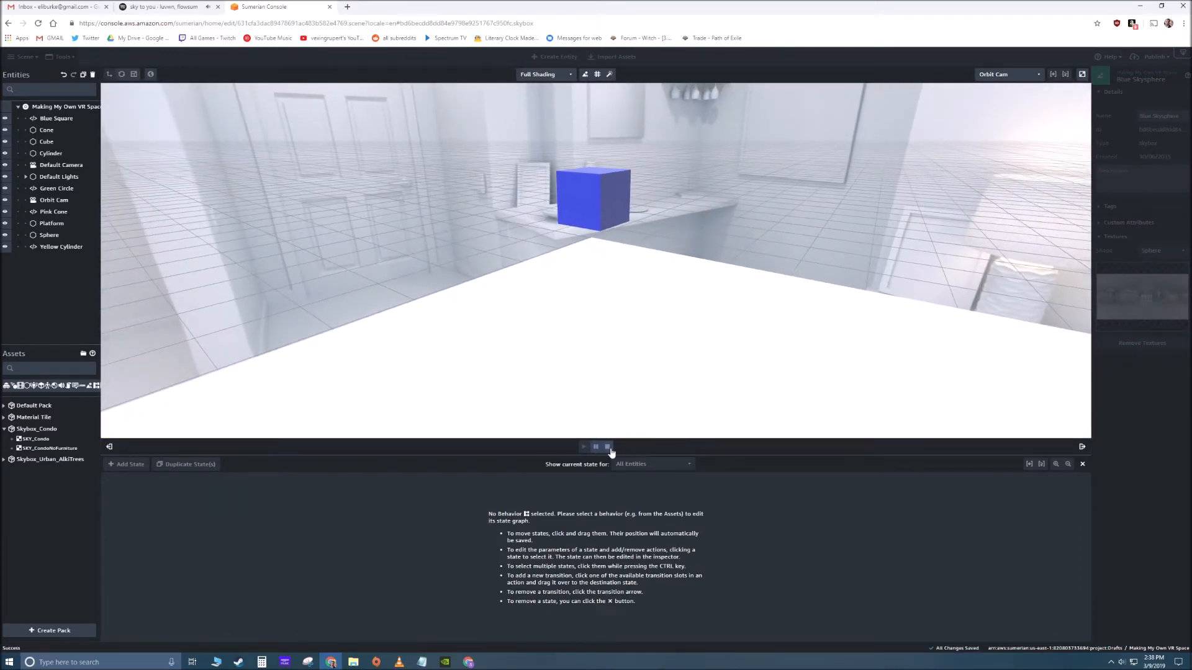
{"action": "left_click_drag", "start_coordinate": [579, 347], "coordinate": [627, 335]}
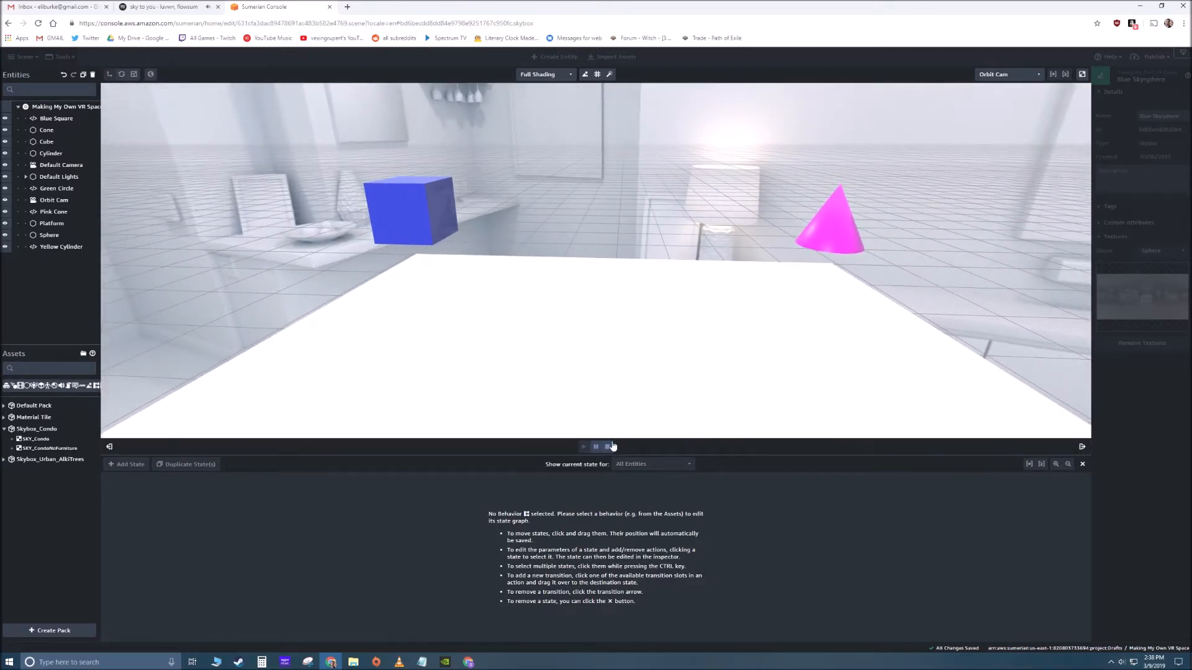
{"action": "left_click", "coordinate": [608, 447]}
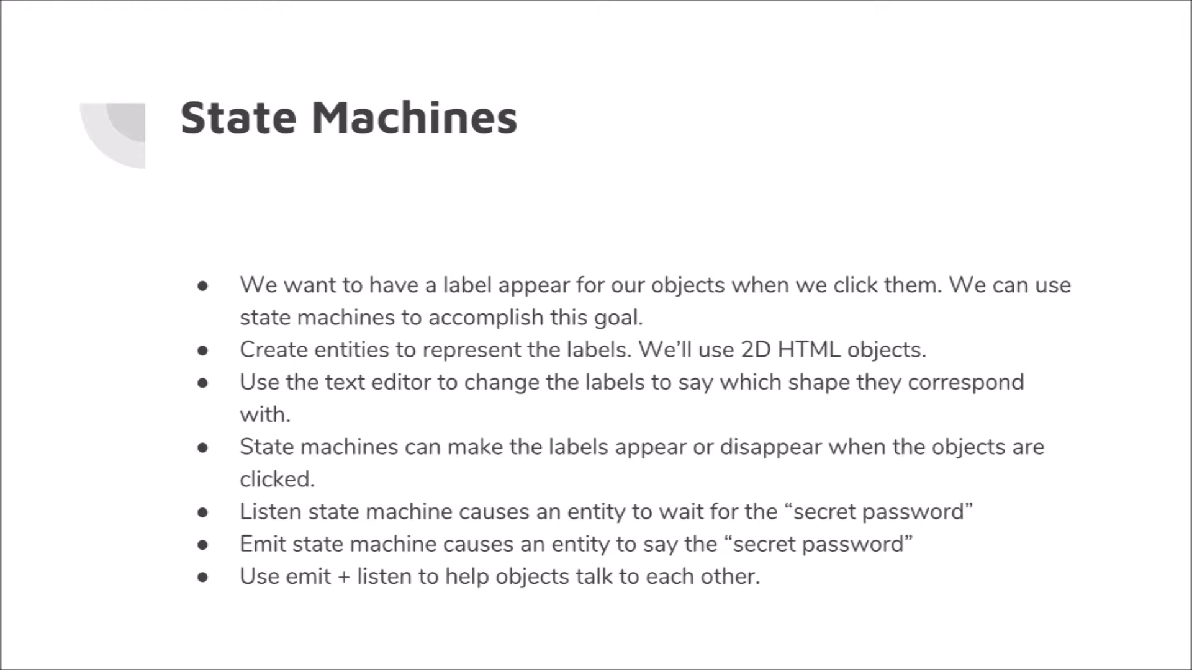
{"action": "key", "text": "Right"}
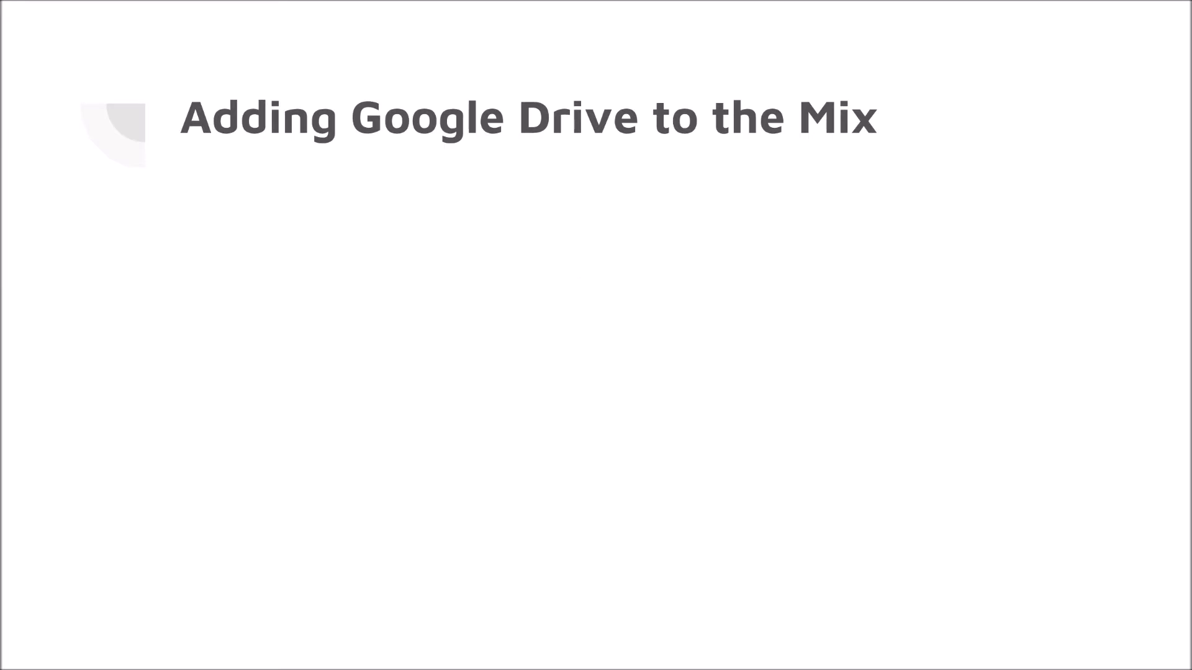
{"action": "key", "text": "Right"}
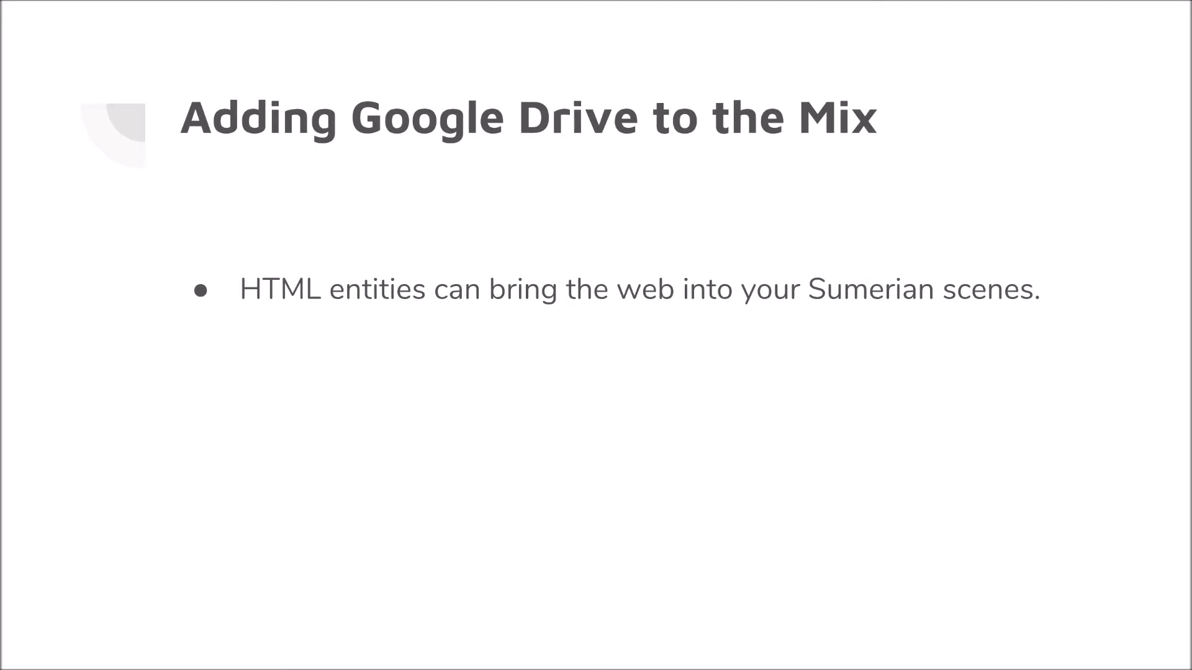
{"action": "key", "text": "Right"}
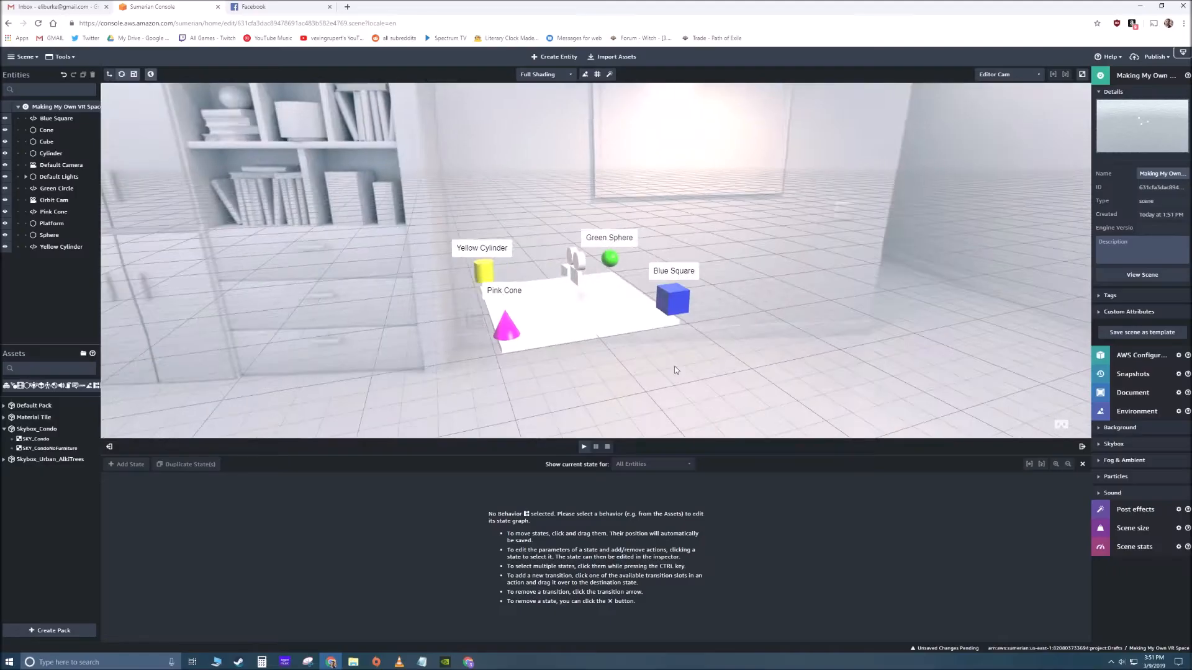
- Create an HTML3D entity and move it beyond the platform to about Y 18.7 and Z -50
{"action": "left_click_drag", "start_coordinate": [646, 366], "coordinate": [628, 290]}
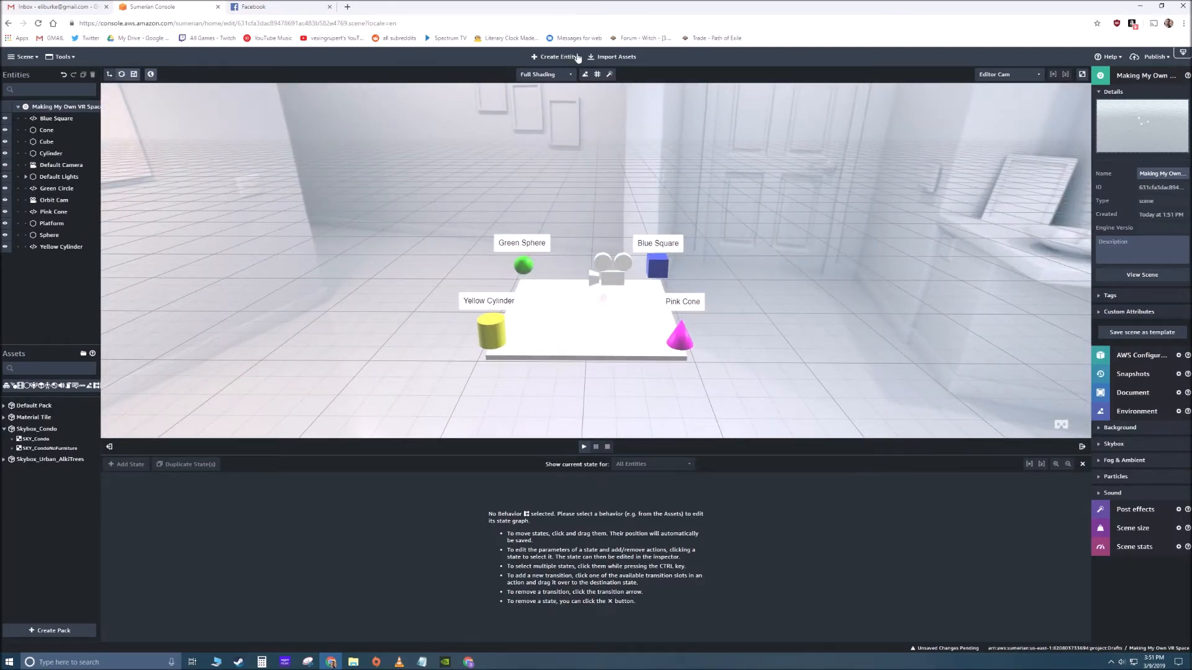
{"action": "left_click", "coordinate": [559, 57]}
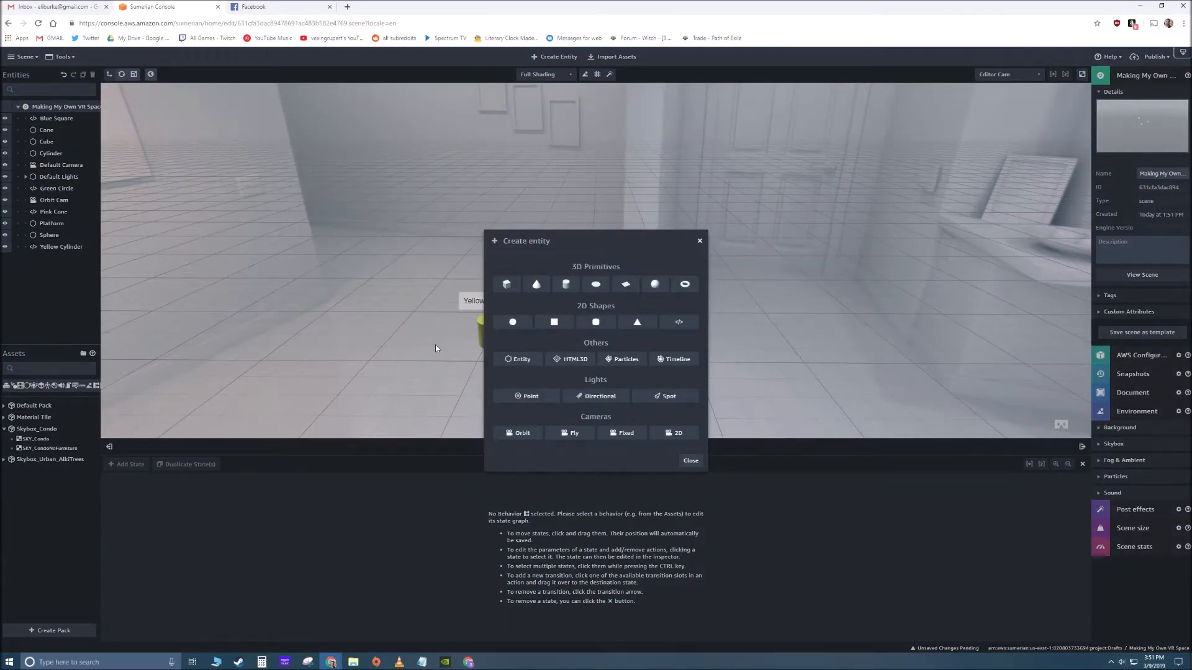
{"action": "left_click", "coordinate": [581, 361]}
{"action": "left_click_drag", "start_coordinate": [634, 317], "coordinate": [520, 308]}
{"action": "left_click_drag", "start_coordinate": [472, 272], "coordinate": [469, 231]}
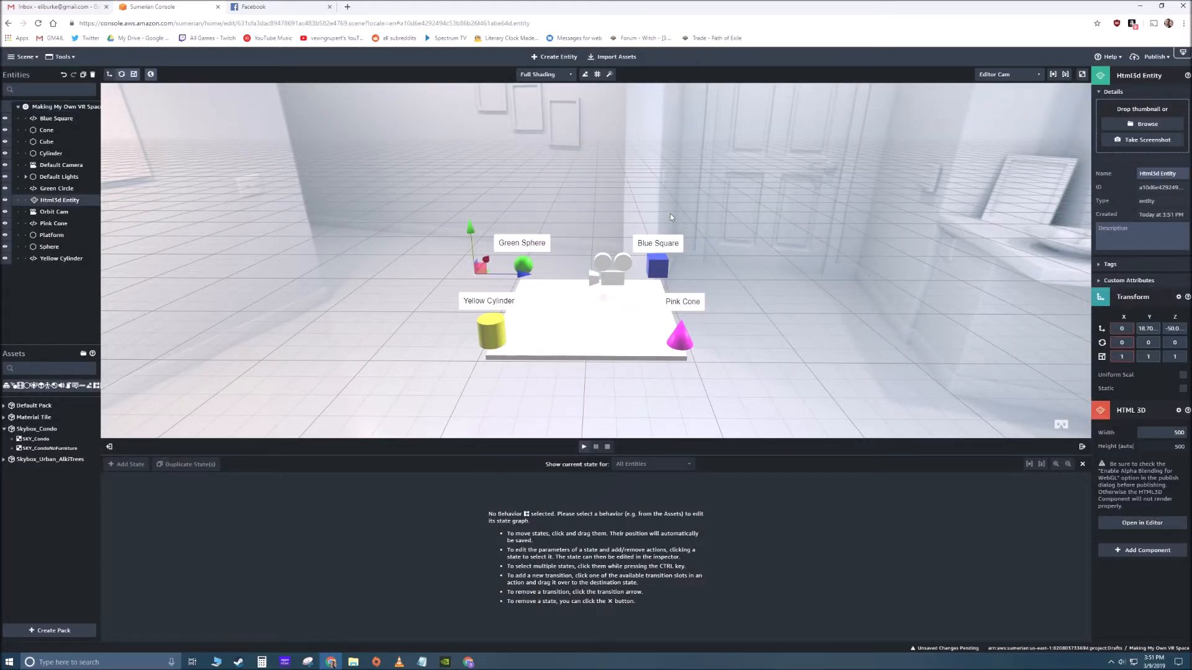
- Set the HTML3D entity's X and Y scale to 35
{"action": "left_click_drag", "start_coordinate": [676, 219], "coordinate": [550, 220]}
{"action": "left_click_drag", "start_coordinate": [656, 201], "coordinate": [582, 189]}
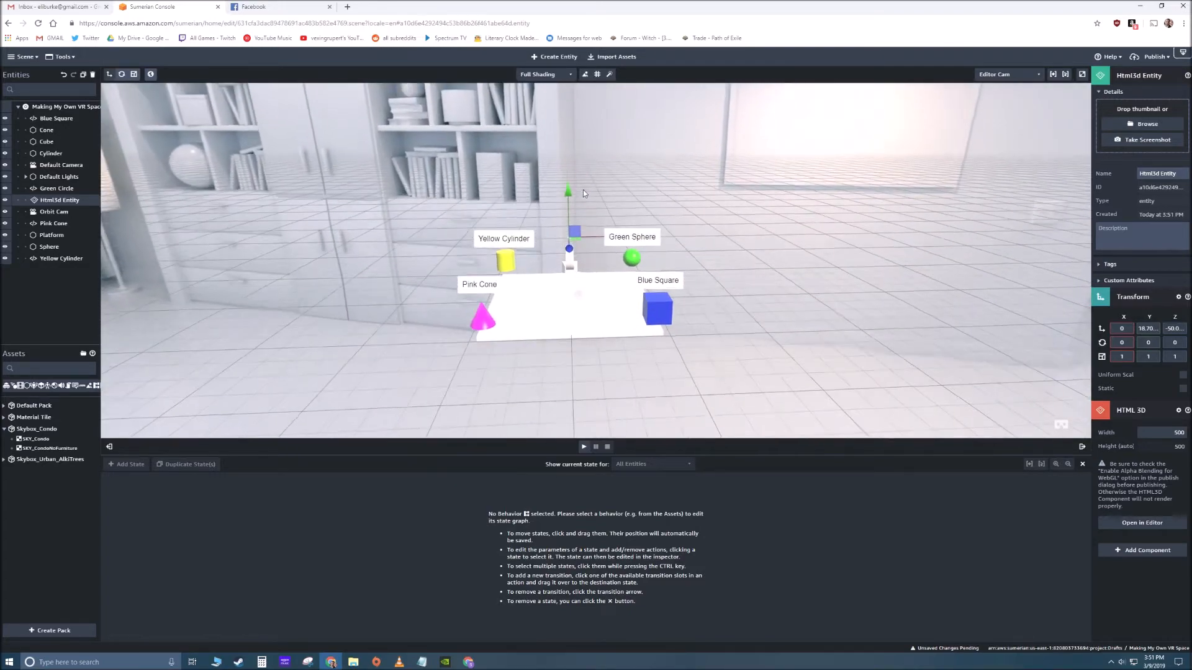
{"action": "left_click", "coordinate": [633, 185]}
{"action": "scroll", "coordinate": [586, 226], "scroll_direction": "up", "scroll_amount": 10}
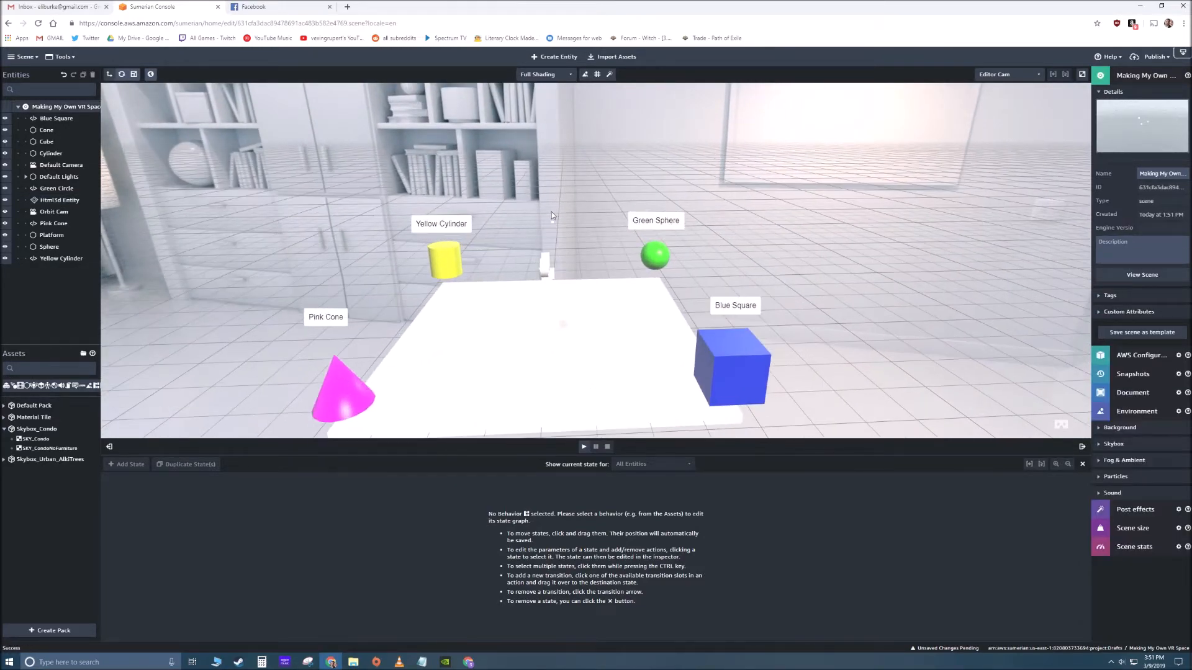
{"action": "scroll", "coordinate": [576, 308], "scroll_direction": "up", "scroll_amount": 5}
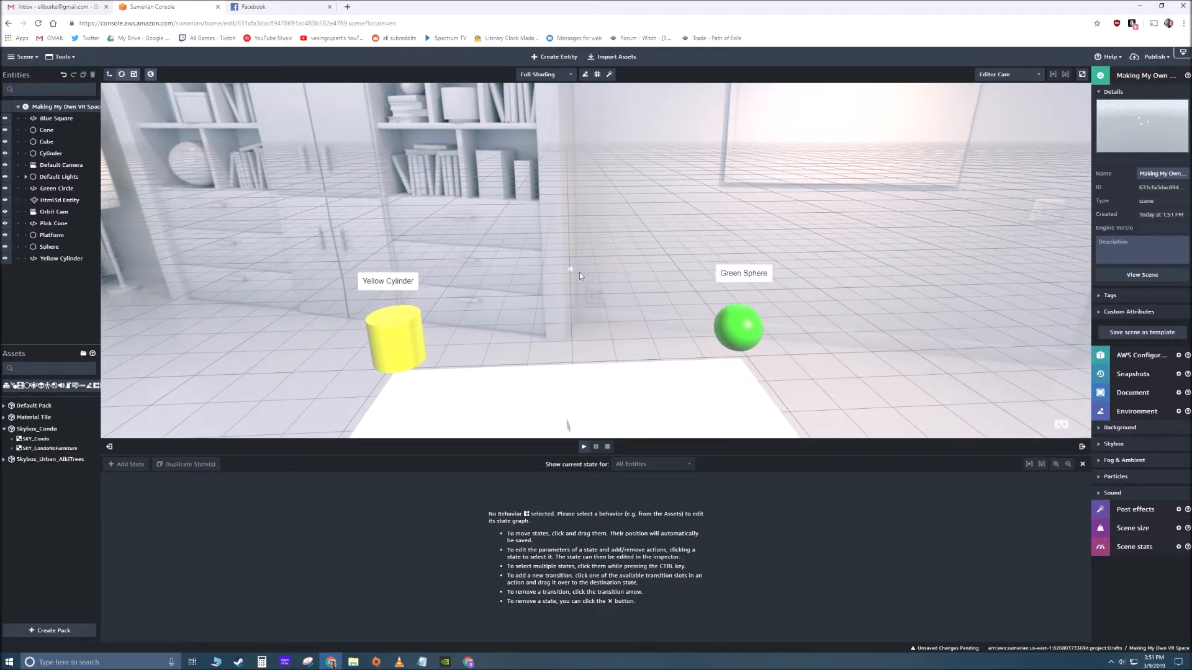
{"action": "left_click", "coordinate": [571, 270]}
{"action": "double_click", "coordinate": [1123, 356]}
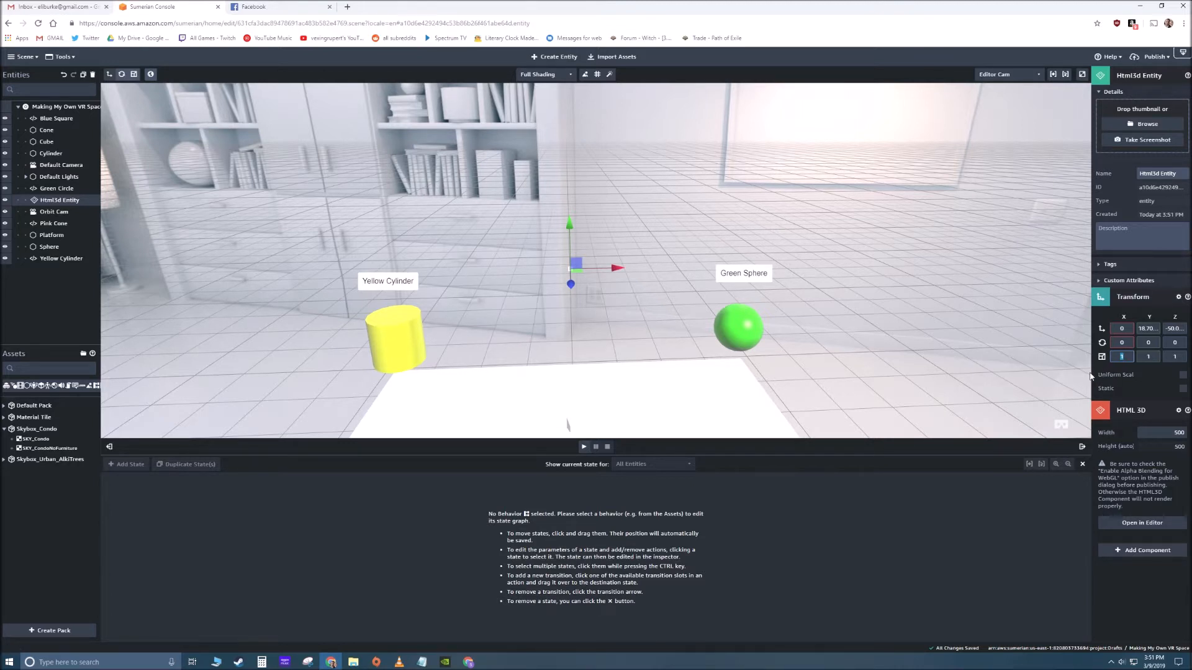
{"action": "type", "text": "35"}
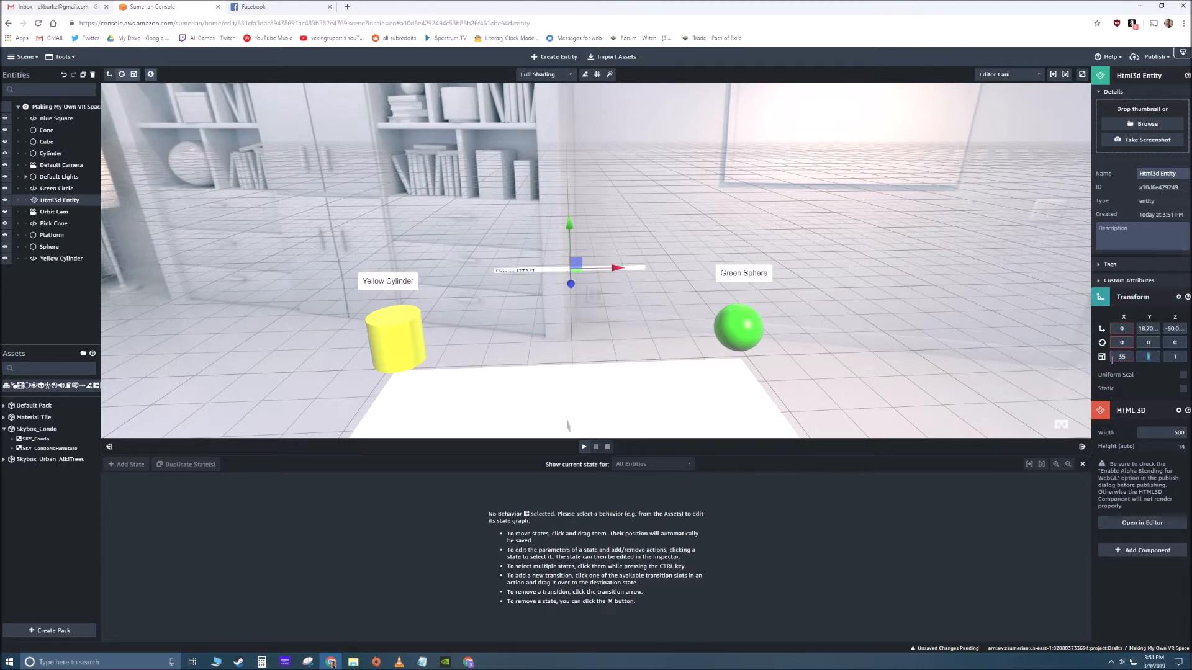
{"action": "left_click", "coordinate": [600, 228]}
{"action": "left_click", "coordinate": [600, 228]}
{"action": "right_click_drag", "start_coordinate": [600, 229], "coordinate": [370, 283]}
{"action": "right_click_drag", "start_coordinate": [588, 309], "coordinate": [540, 270]}
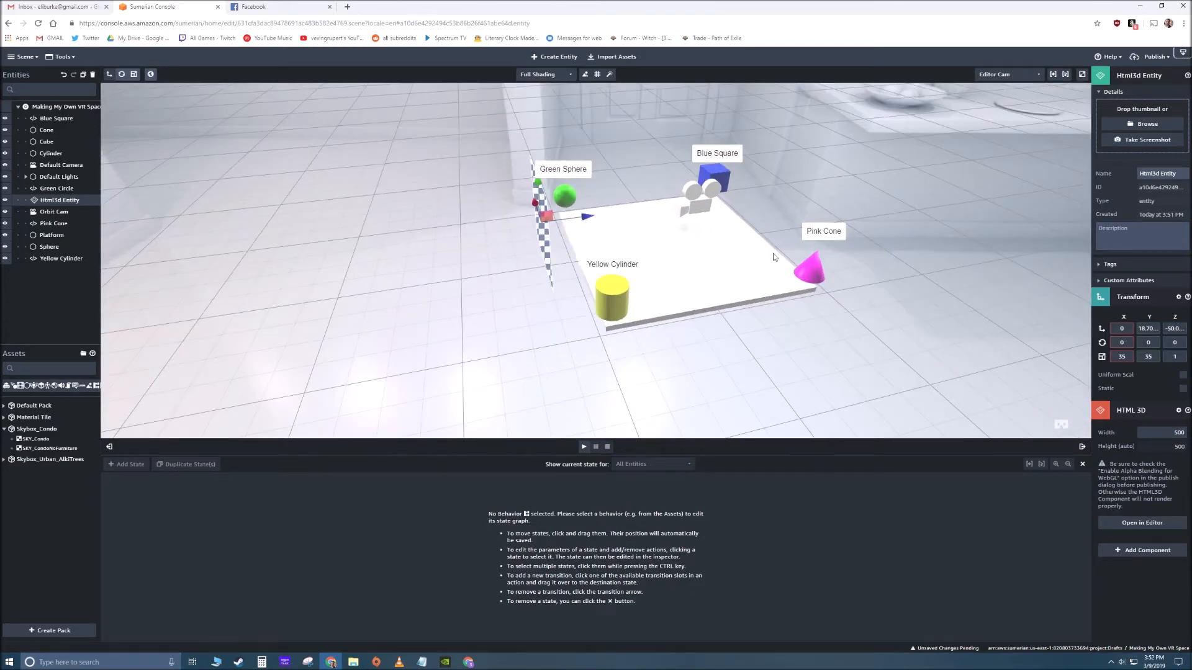
- Open the HTML3D entity's code in the text editor, replace its paragraph text with "Say something else", and save it
{"action": "right_click_drag", "start_coordinate": [774, 256], "coordinate": [731, 314]}
{"action": "scroll", "coordinate": [759, 276], "scroll_direction": "down", "scroll_amount": 1}
{"action": "scroll", "coordinate": [732, 303], "scroll_direction": "down", "scroll_amount": 2}
{"action": "left_click", "coordinate": [859, 225]}
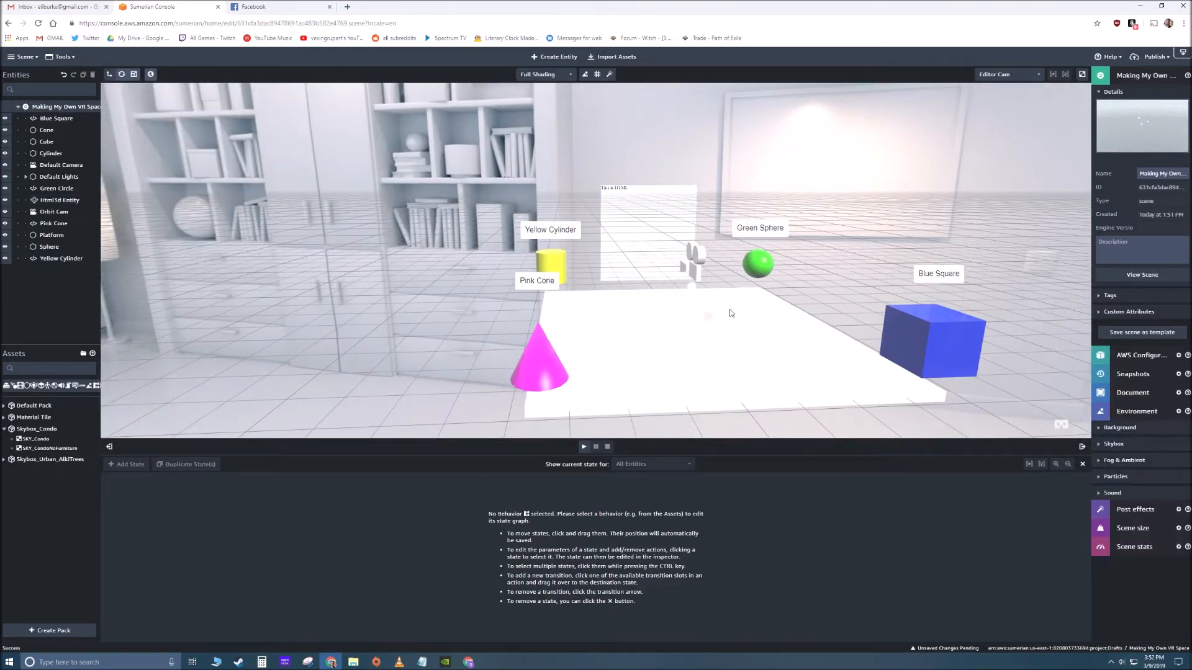
{"action": "left_click", "coordinate": [731, 314]}
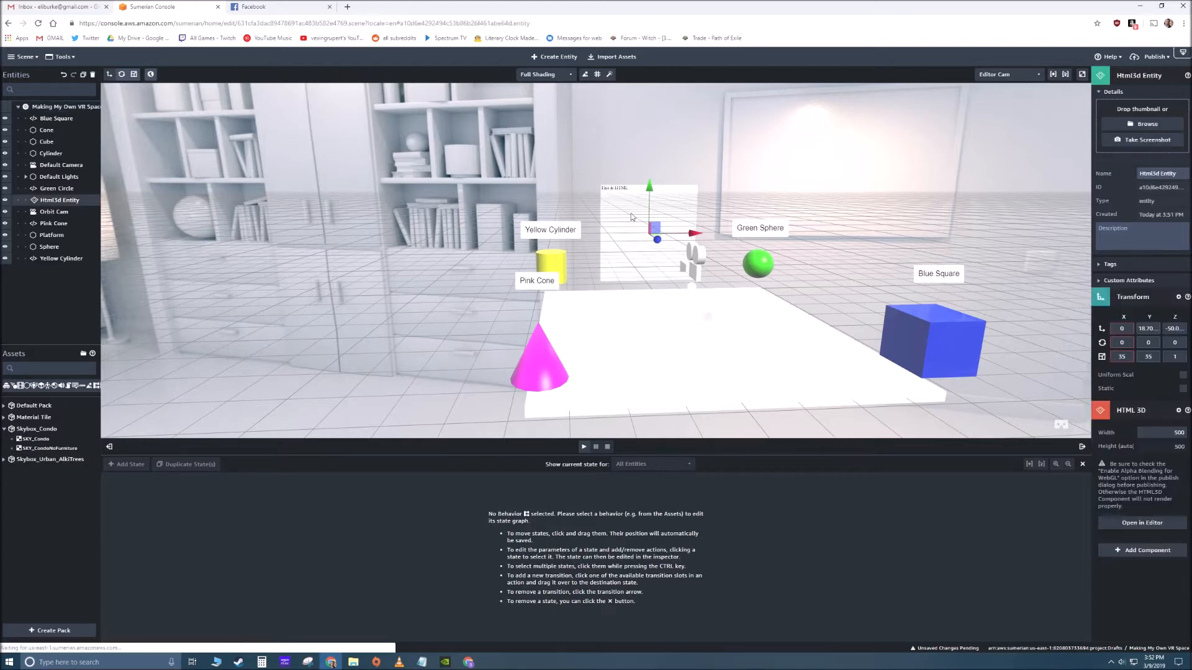
{"action": "right_click_drag", "start_coordinate": [738, 305], "coordinate": [1036, 483]}
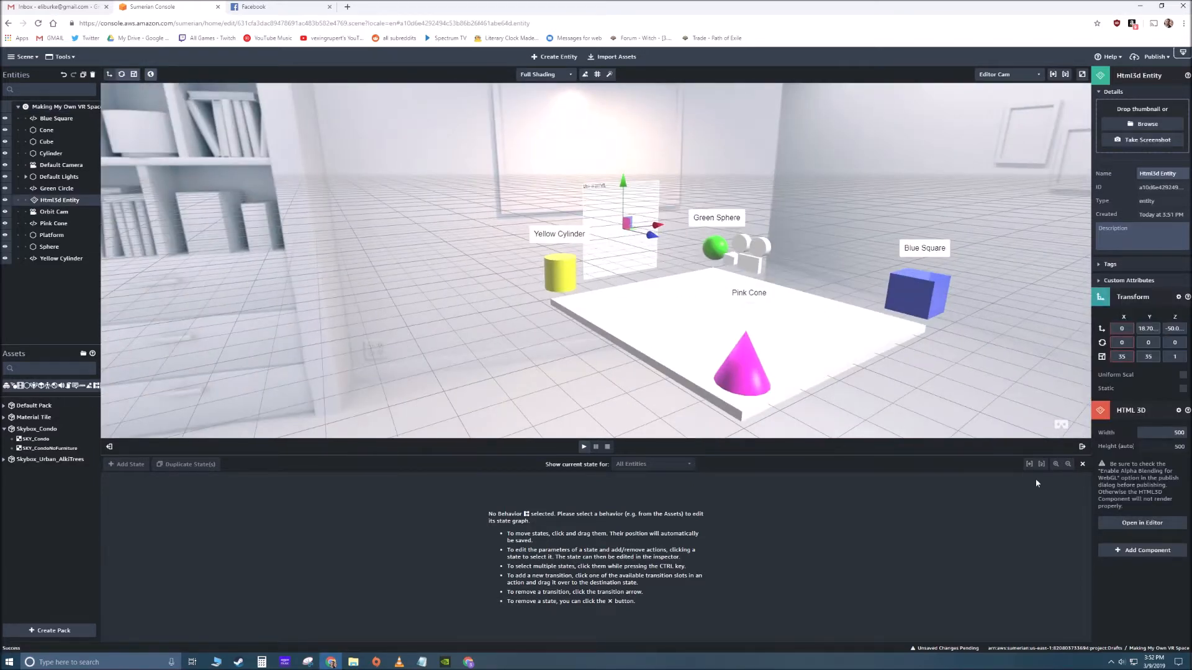
{"action": "left_click", "coordinate": [1119, 525]}
{"action": "left_click_drag", "start_coordinate": [291, 11], "coordinate": [480, 87]}
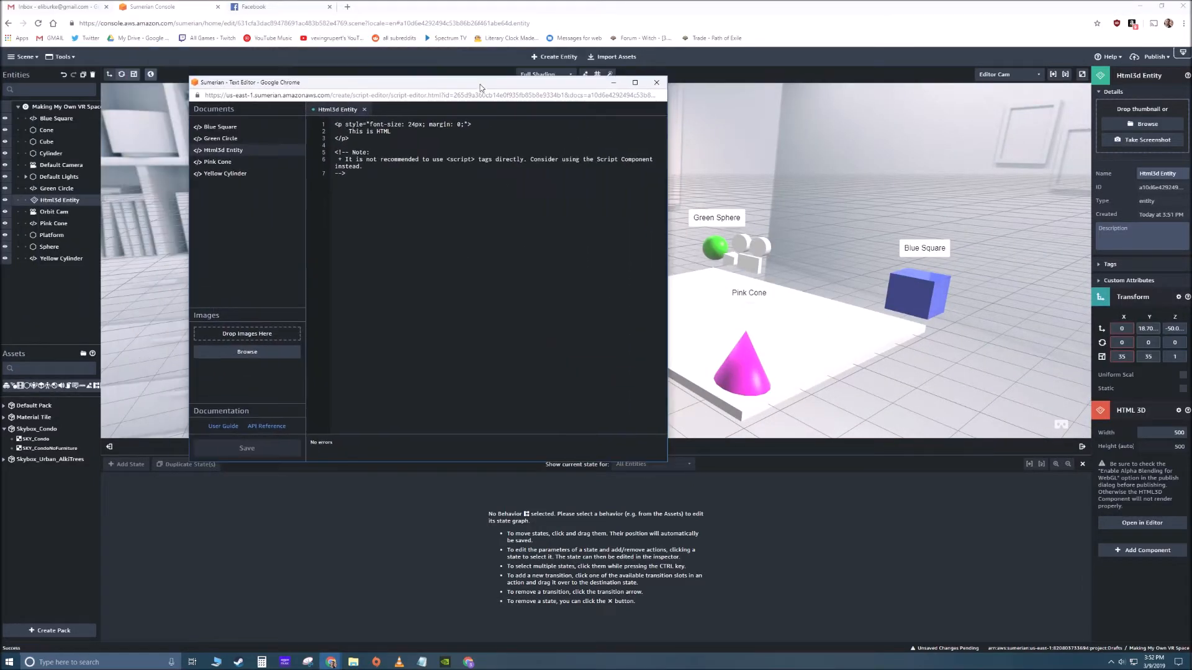
{"action": "left_click_drag", "start_coordinate": [391, 131], "coordinate": [349, 132]}
{"action": "type", "text": "Say something else"}
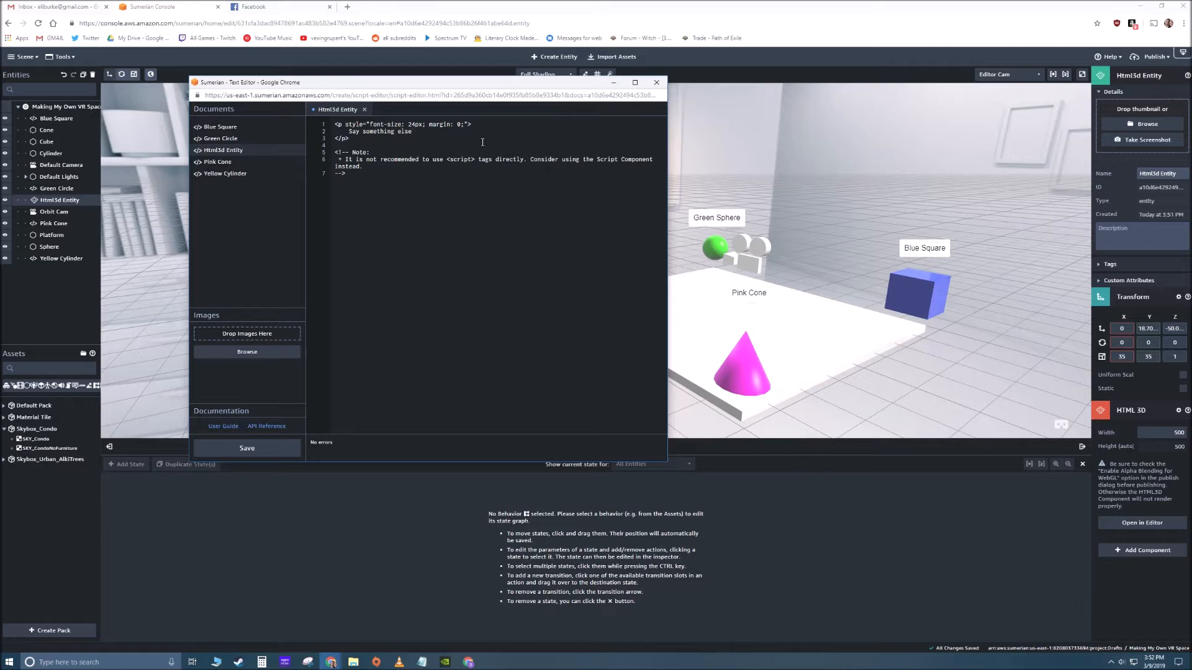
{"action": "left_click", "coordinate": [261, 452]}
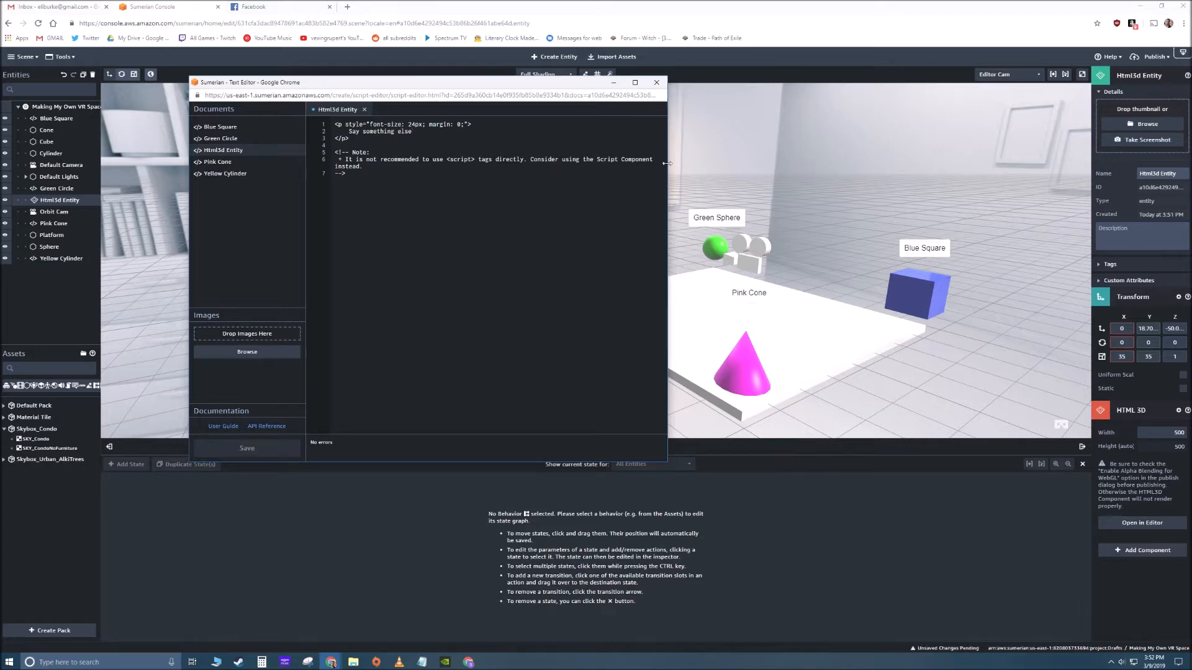
- Close the text editor to check the HTML3D panel in the scene, and reopen the HTML3D entity's code for editing
{"action": "left_click", "coordinate": [656, 82]}
{"action": "left_click_drag", "start_coordinate": [813, 152], "coordinate": [652, 198]}
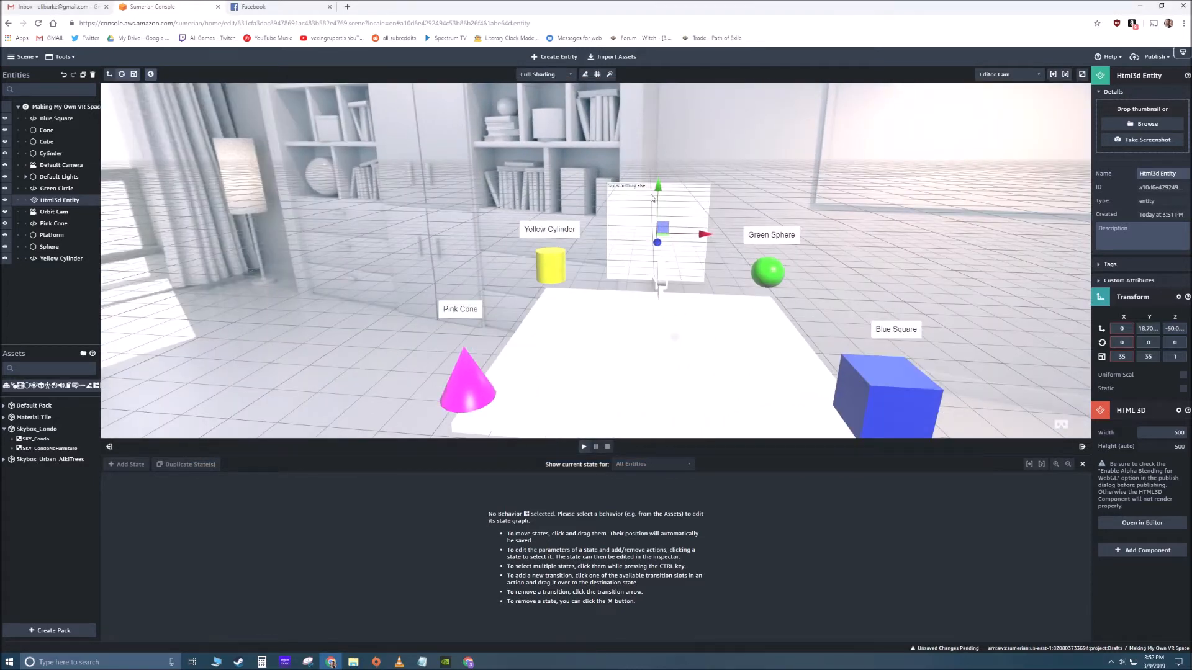
{"action": "left_click", "coordinate": [1151, 524]}
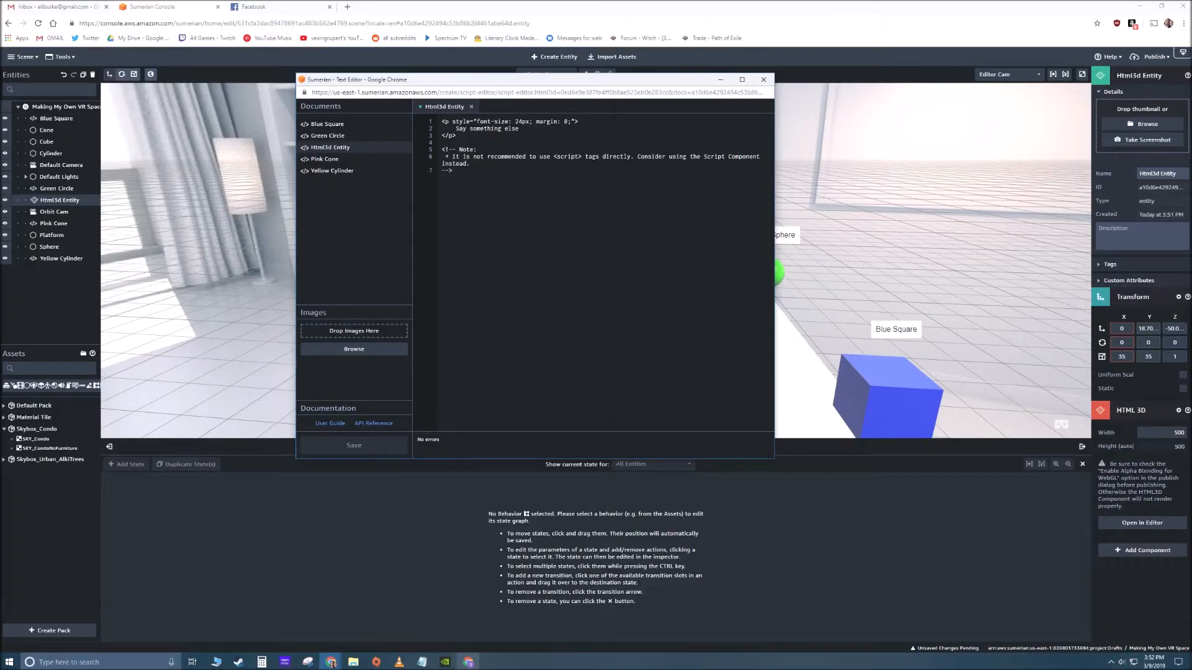
- Switch to Google Forms and look through the questions of the Shapes Review form
{"action": "key", "text": "alt+Tab"}
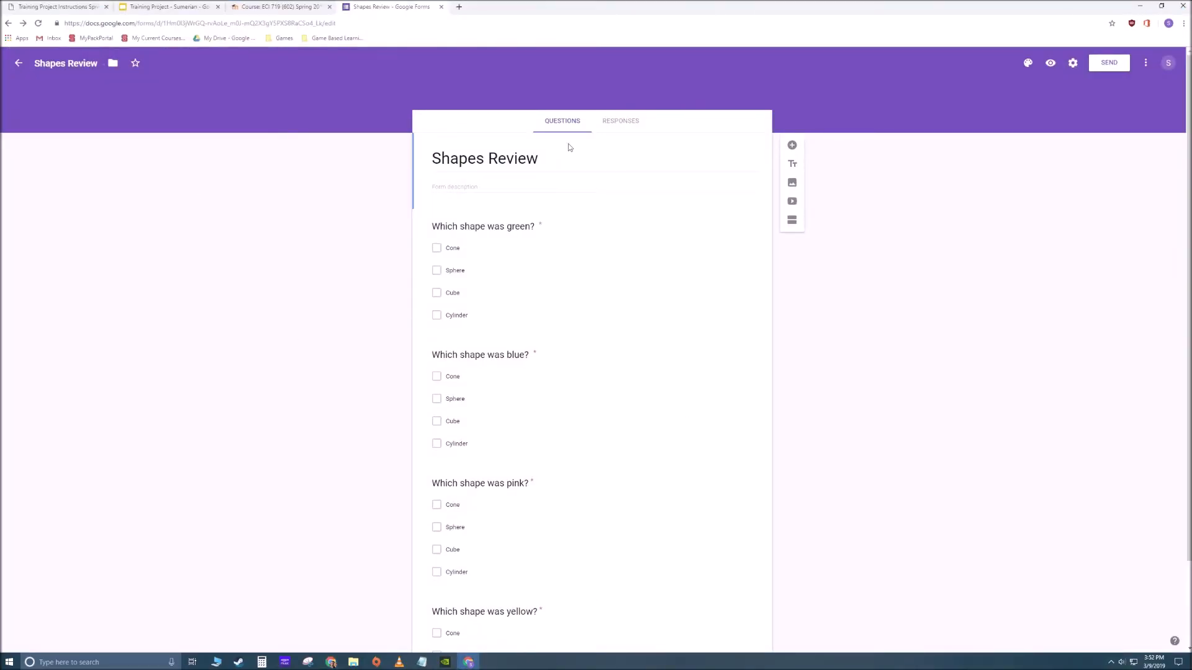
{"action": "scroll", "coordinate": [559, 174], "scroll_direction": "down", "scroll_amount": 1}
{"action": "scroll", "coordinate": [568, 199], "scroll_direction": "up", "scroll_amount": 1}
{"action": "scroll", "coordinate": [869, 211], "scroll_direction": "down", "scroll_amount": 1}
{"action": "scroll", "coordinate": [1117, 112], "scroll_direction": "up", "scroll_amount": 1}
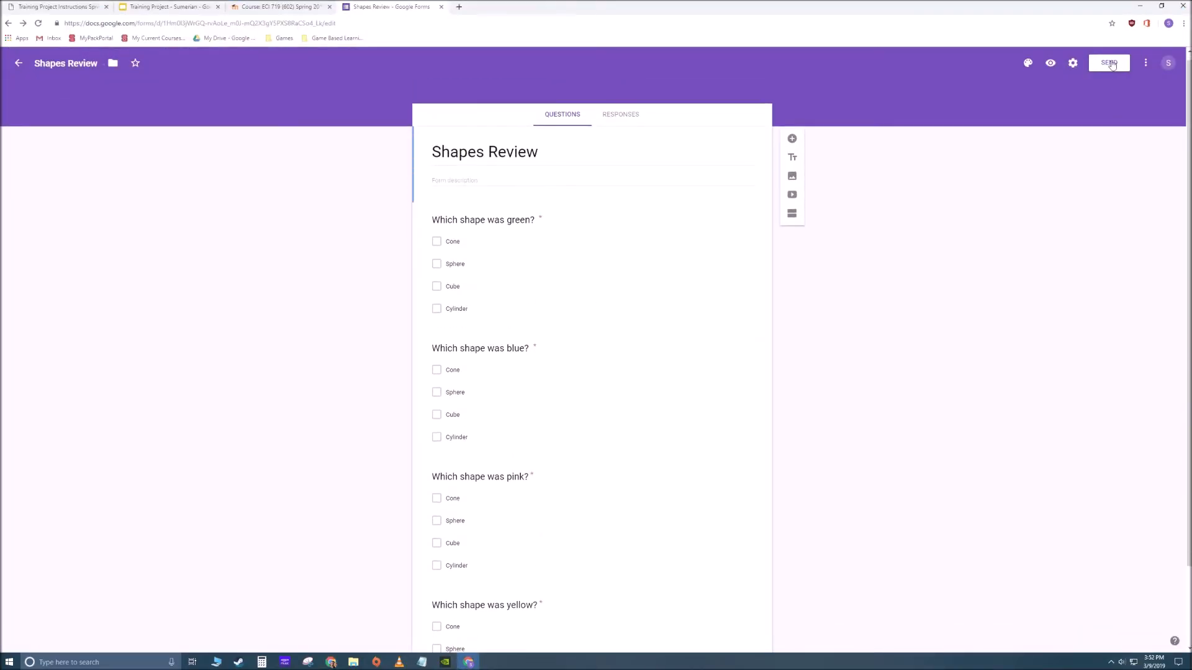
- Review the form's sign-in restriction to North Carolina State University users in its settings, and save the settings
{"action": "left_click", "coordinate": [1073, 62]}
{"action": "left_click_drag", "start_coordinate": [470, 190], "coordinate": [715, 204]}
{"action": "left_click", "coordinate": [625, 209]}
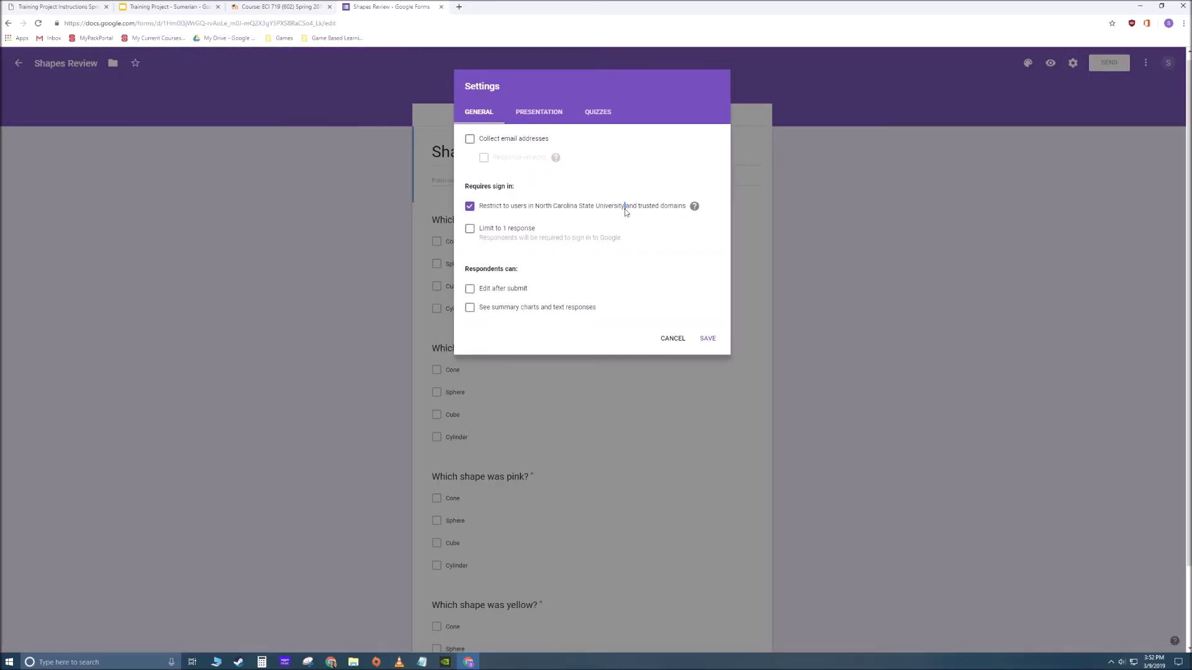
{"action": "triple_click", "coordinate": [627, 209]}
{"action": "left_click", "coordinate": [708, 339]}
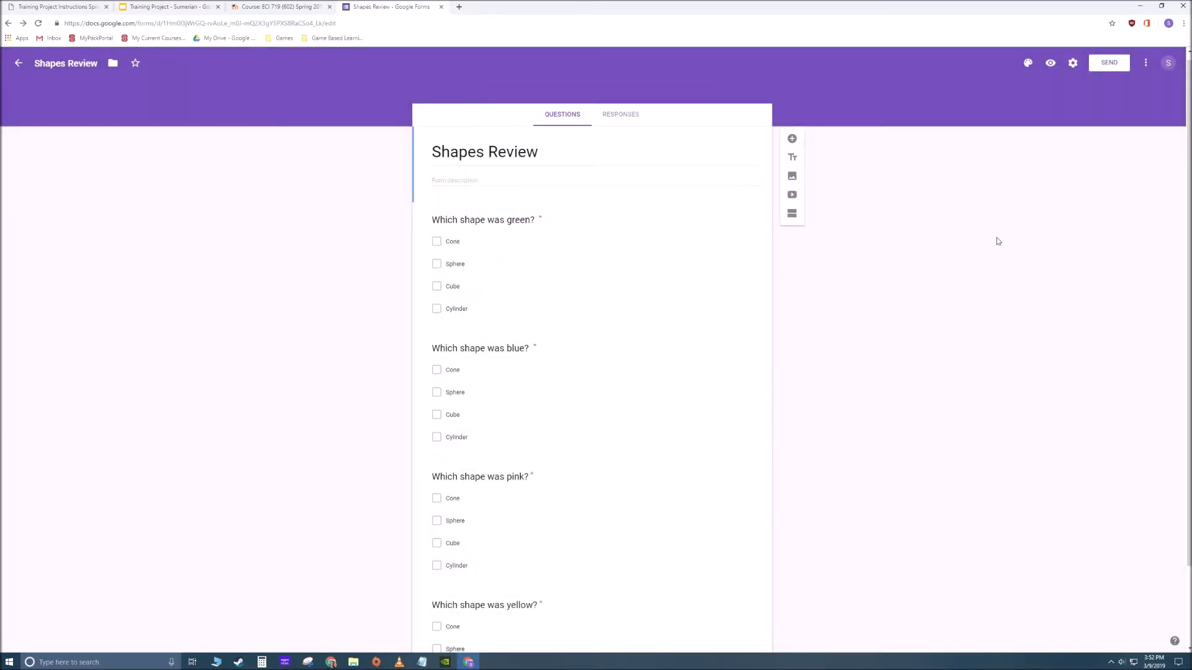
- Set the Shapes Review form's embed size to 750 by 750 px and copy its embed HTML
{"action": "left_click", "coordinate": [1111, 64]}
{"action": "left_click", "coordinate": [578, 135]}
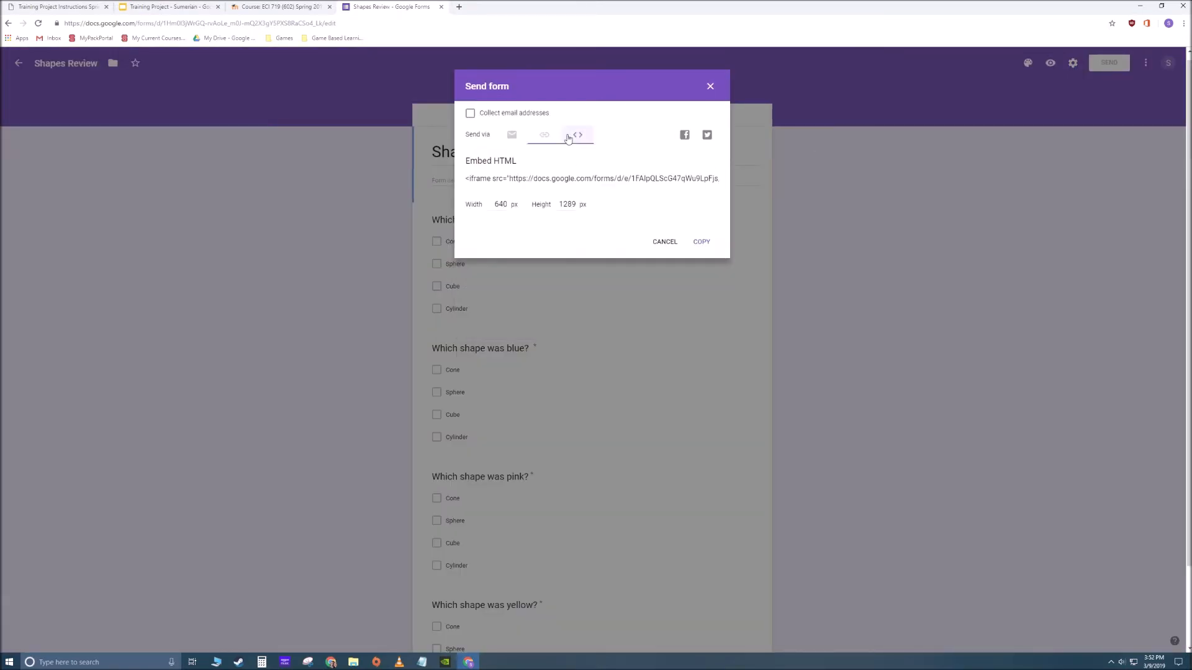
{"action": "left_click", "coordinate": [581, 179]}
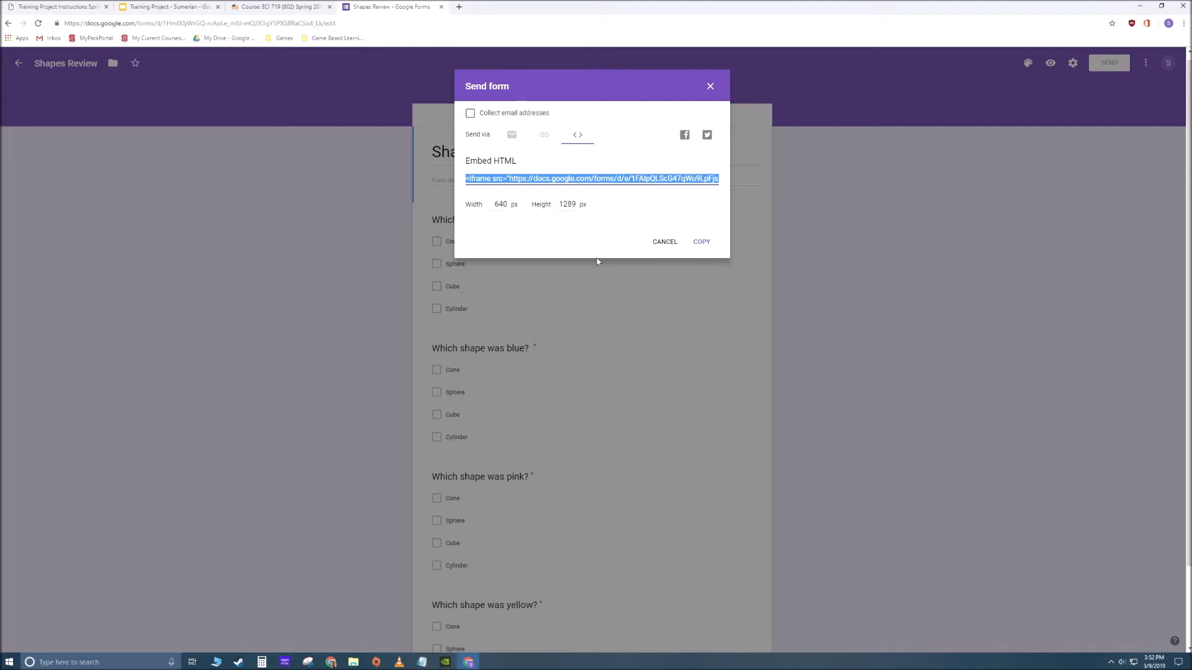
{"action": "left_click", "coordinate": [506, 207]}
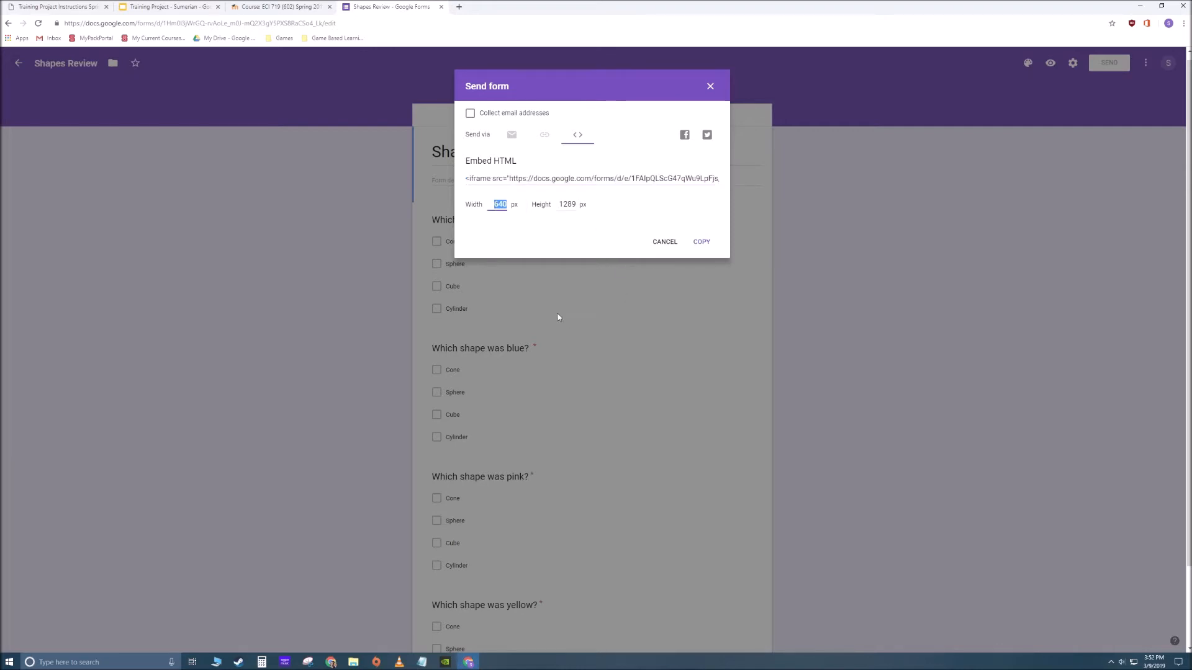
{"action": "key", "text": "Tab"}
{"action": "type", "text": "7"}
{"action": "left_click", "coordinate": [701, 242]}
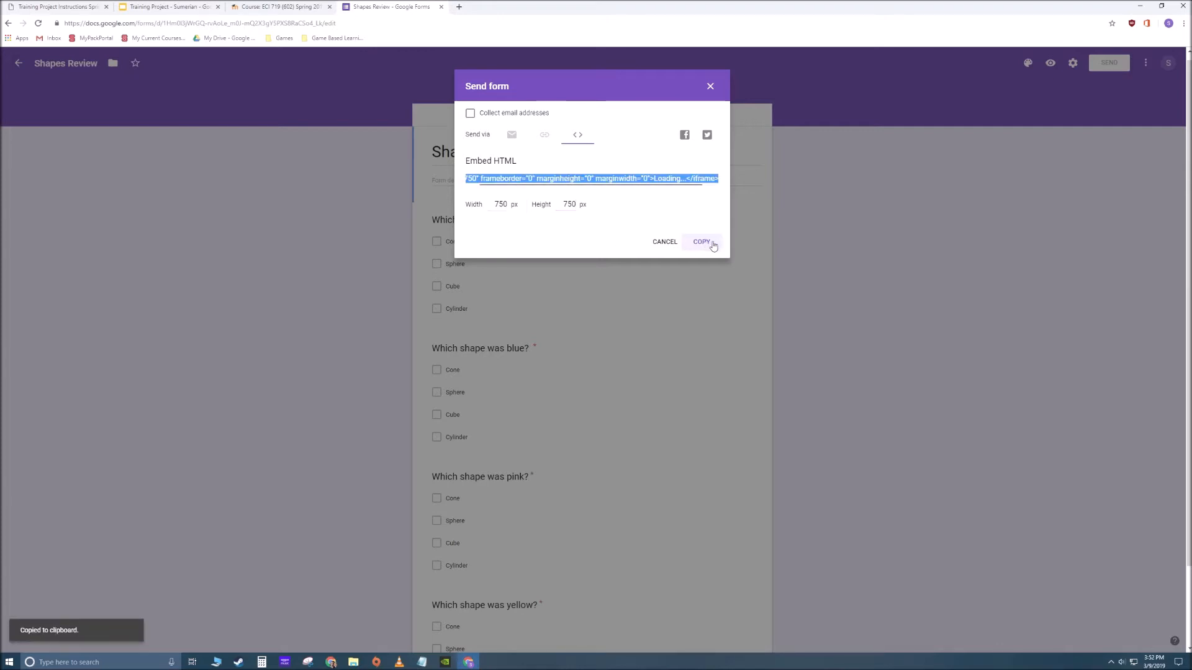
{"action": "left_click", "coordinate": [710, 86]}
- Switch back to Sumerian, replace all of the HTML3D entity's code with the copied form embed code, and close the text editor
{"action": "left_click", "coordinate": [468, 662]}
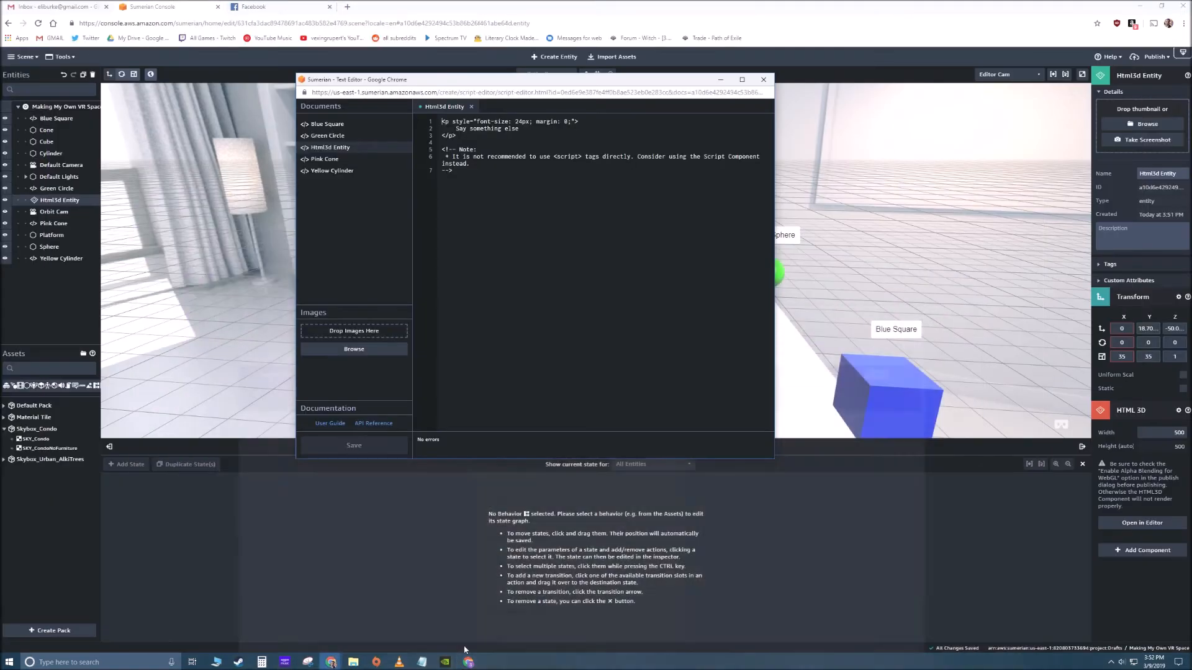
{"action": "key", "text": "ctrl+a"}
{"action": "key", "text": "ctrl+v"}
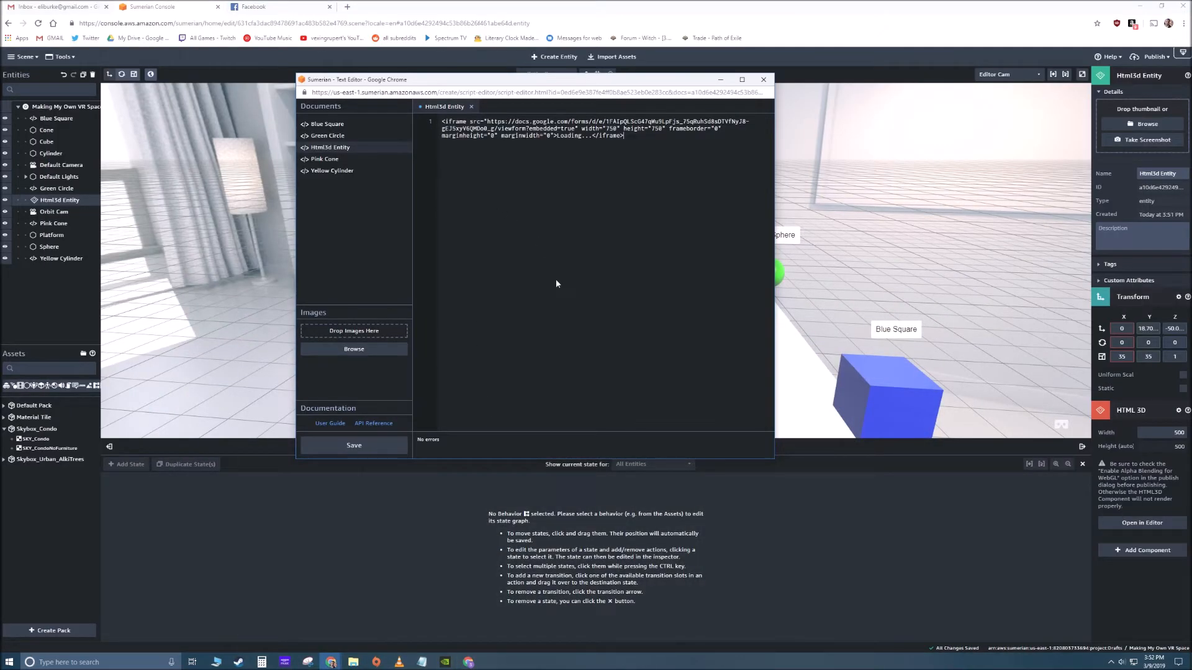
{"action": "left_click", "coordinate": [763, 79]}
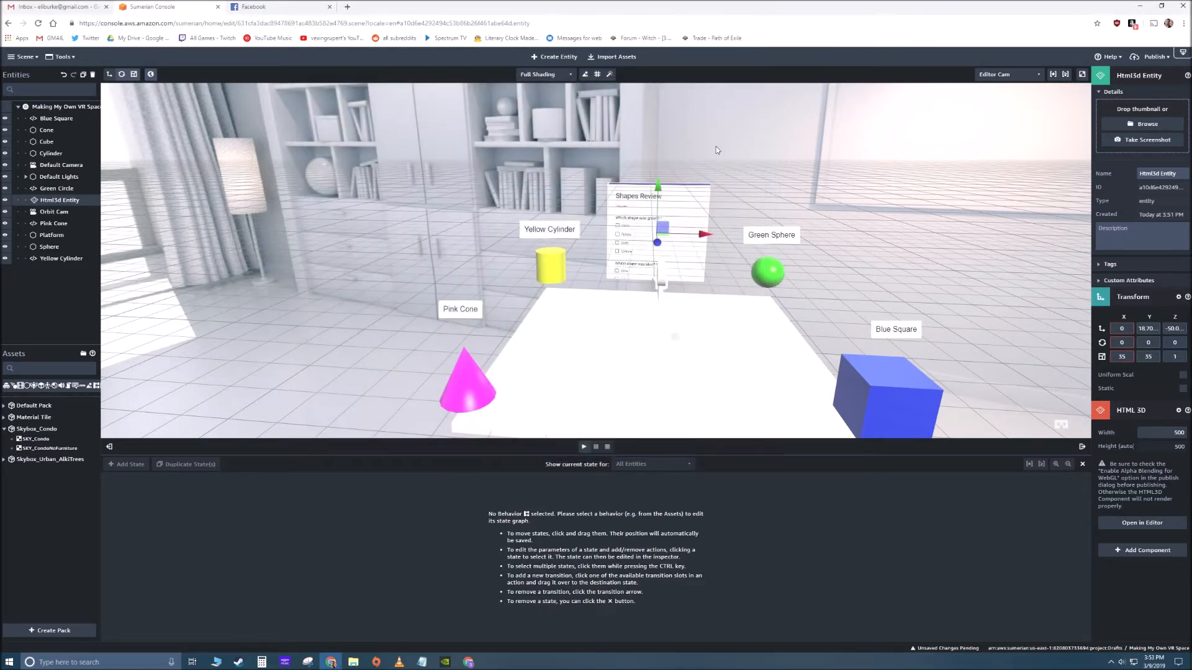
- Run the scene, scroll through the embedded Shapes Review form to examine how it fits, and stop playback
{"action": "left_click", "coordinate": [758, 174]}
{"action": "mouse_move", "coordinate": [449, 255]}
{"action": "left_mouse_down"}
{"action": "mouse_move", "coordinate": [707, 255]}
{"action": "mouse_move", "coordinate": [469, 254]}
{"action": "left_mouse_up"}
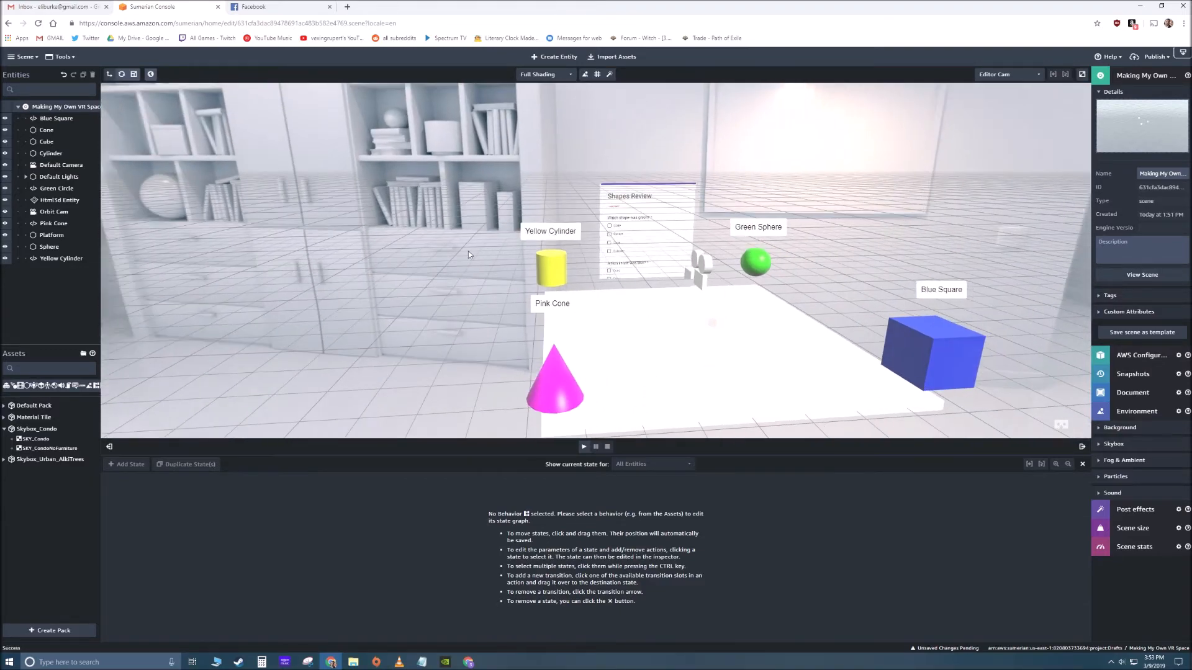
{"action": "left_click", "coordinate": [584, 447]}
{"action": "scroll", "coordinate": [591, 250], "scroll_direction": "down", "scroll_amount": 3}
{"action": "scroll", "coordinate": [582, 274], "scroll_direction": "up", "scroll_amount": 2}
{"action": "scroll", "coordinate": [581, 275], "scroll_direction": "up", "scroll_amount": 3}
{"action": "scroll", "coordinate": [527, 249], "scroll_direction": "down", "scroll_amount": 4}
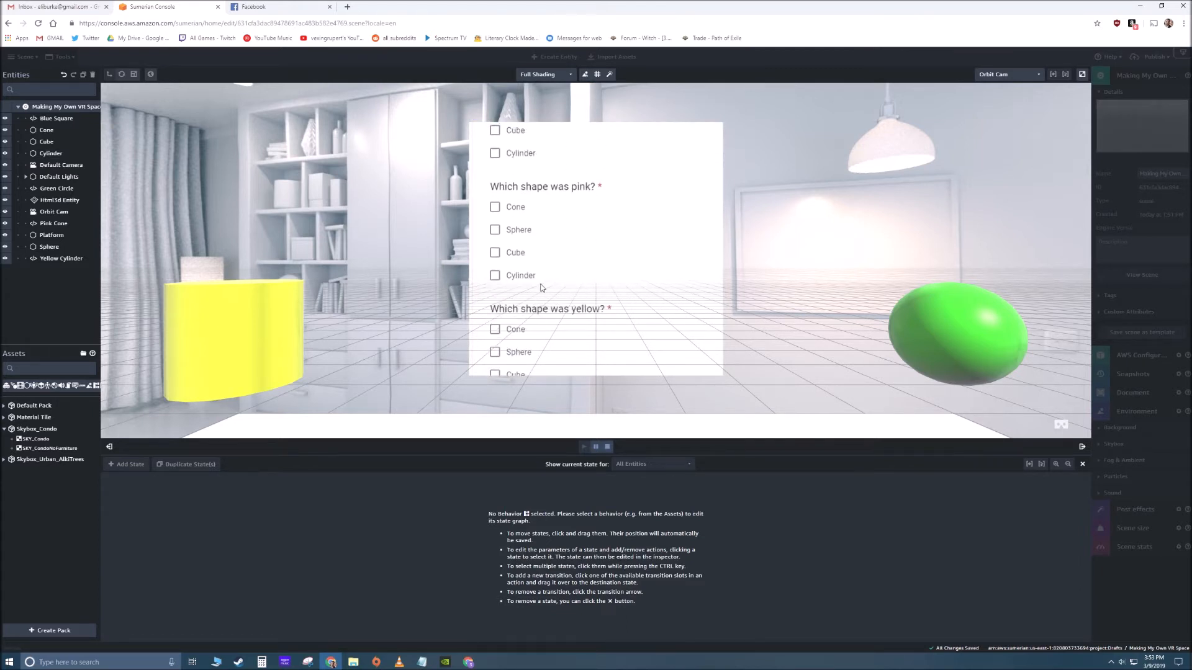
{"action": "scroll", "coordinate": [540, 285], "scroll_direction": "up", "scroll_amount": 4}
{"action": "scroll", "coordinate": [615, 235], "scroll_direction": "down", "scroll_amount": 4}
{"action": "scroll", "coordinate": [608, 235], "scroll_direction": "up", "scroll_amount": 4}
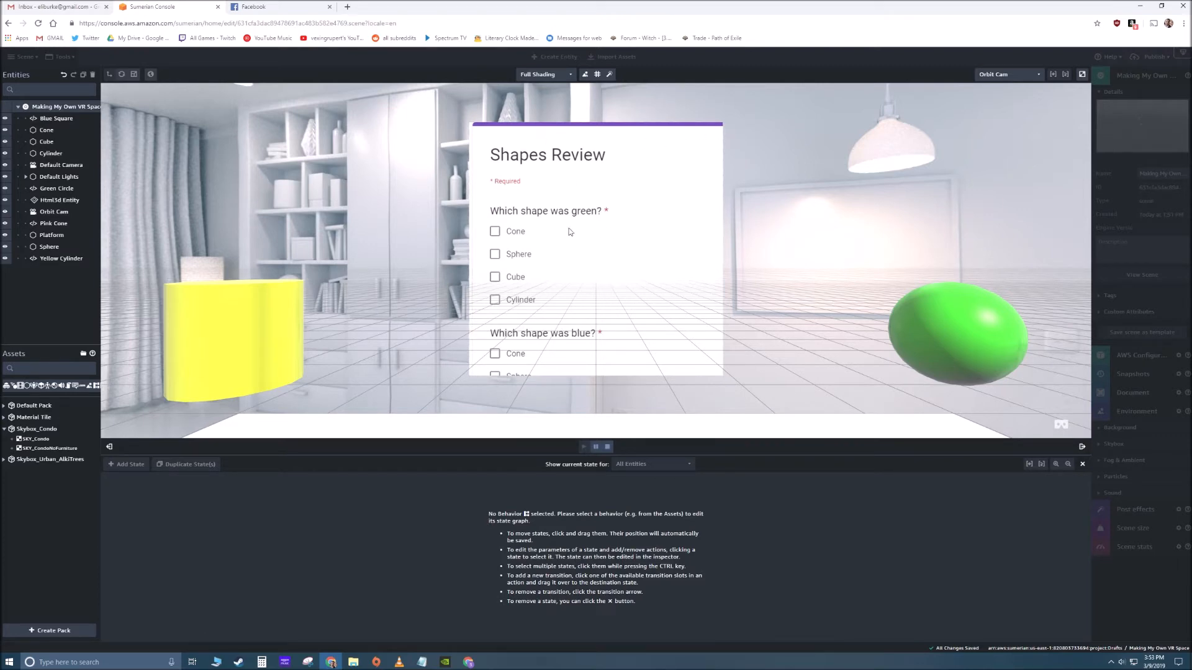
{"action": "left_click", "coordinate": [607, 447]}
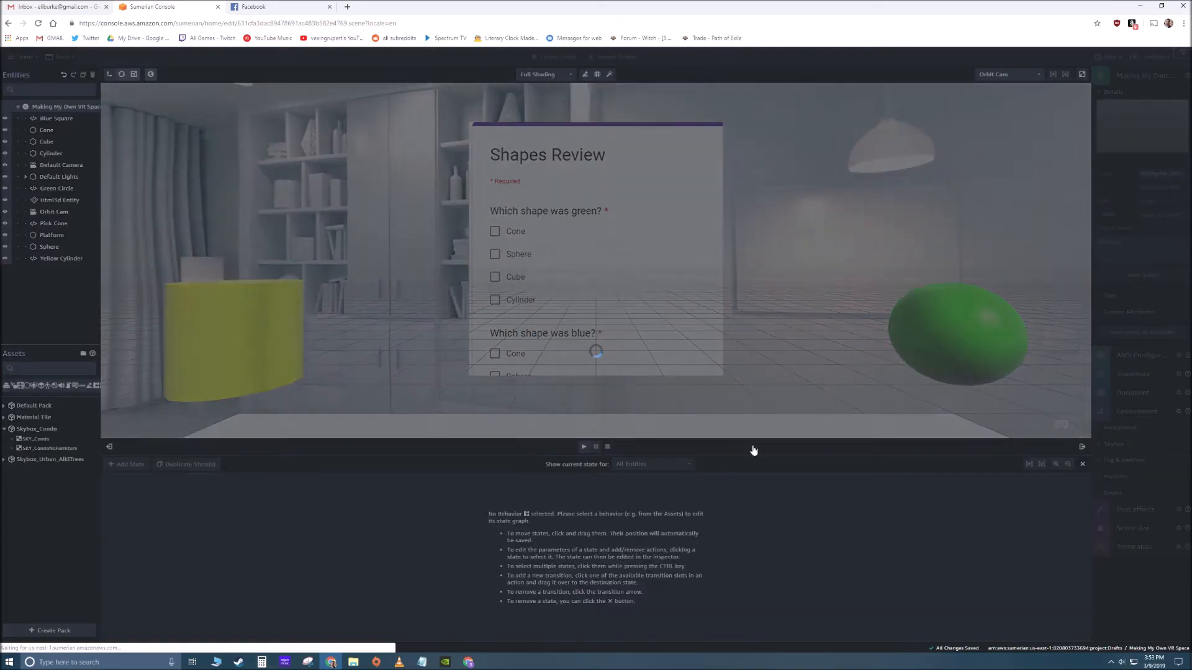
- Set the HTML3D entity's width to 750
{"action": "left_click", "coordinate": [677, 241]}
{"action": "left_click", "coordinate": [1167, 434]}
{"action": "type", "text": "750"}
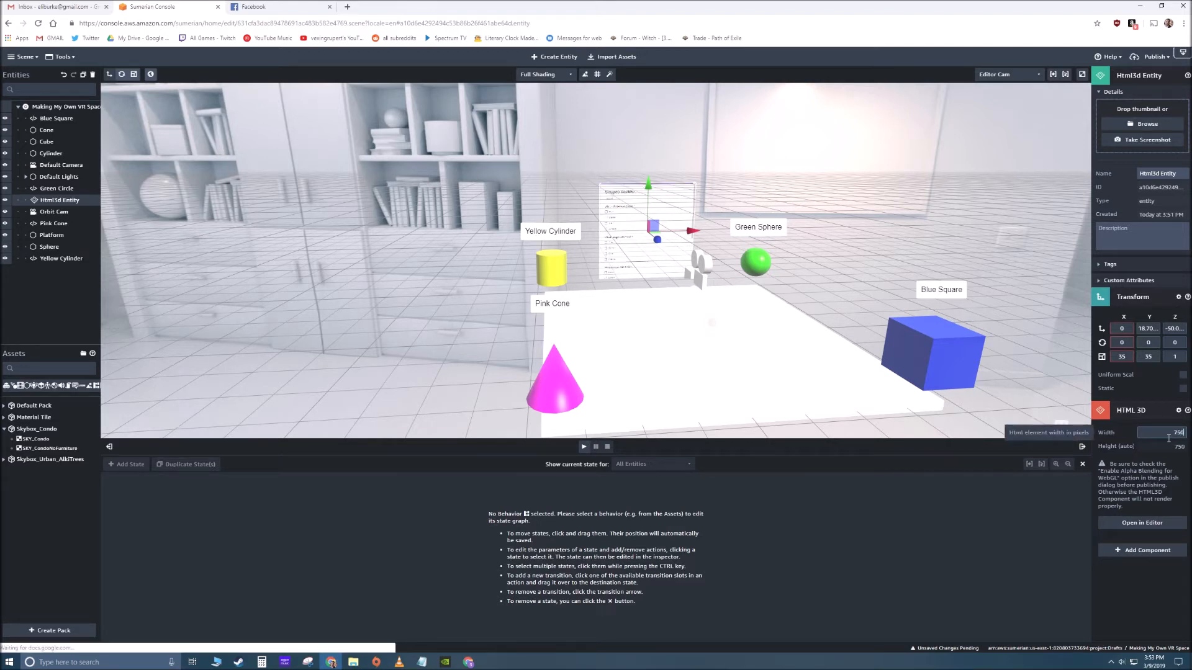
{"action": "left_click", "coordinate": [780, 269]}
{"action": "left_click", "coordinate": [639, 234]}
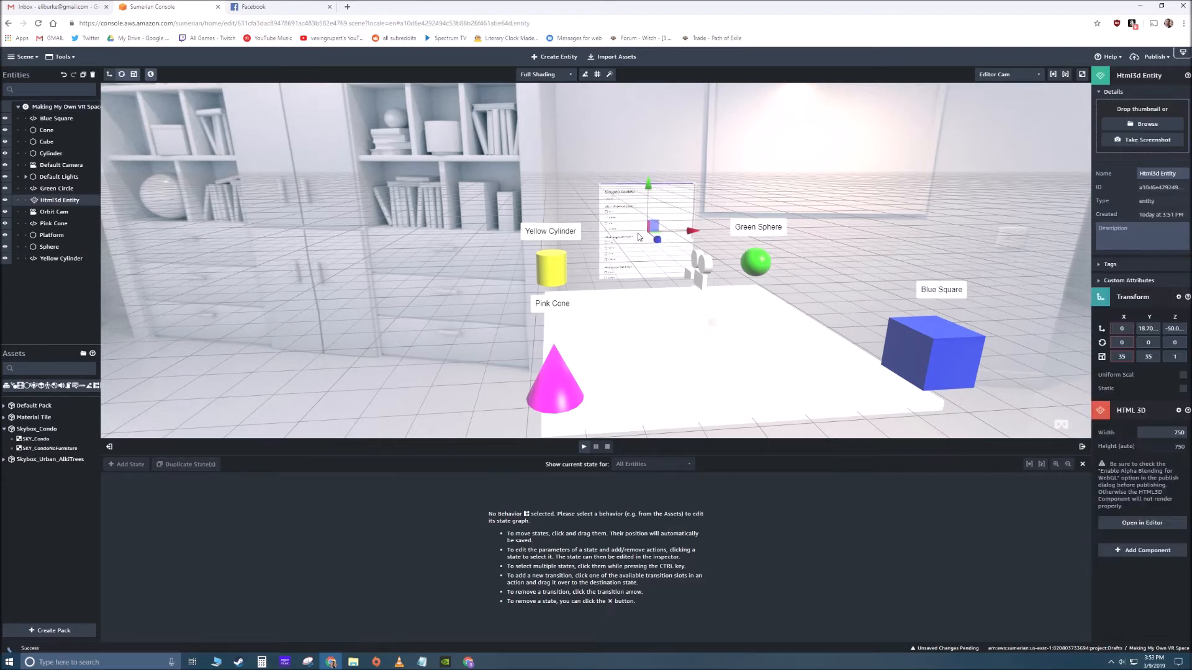
- Run the scene and choose Sphere as the green shape in the embedded form
{"action": "left_click", "coordinate": [735, 407]}
{"action": "left_click", "coordinate": [584, 447]}
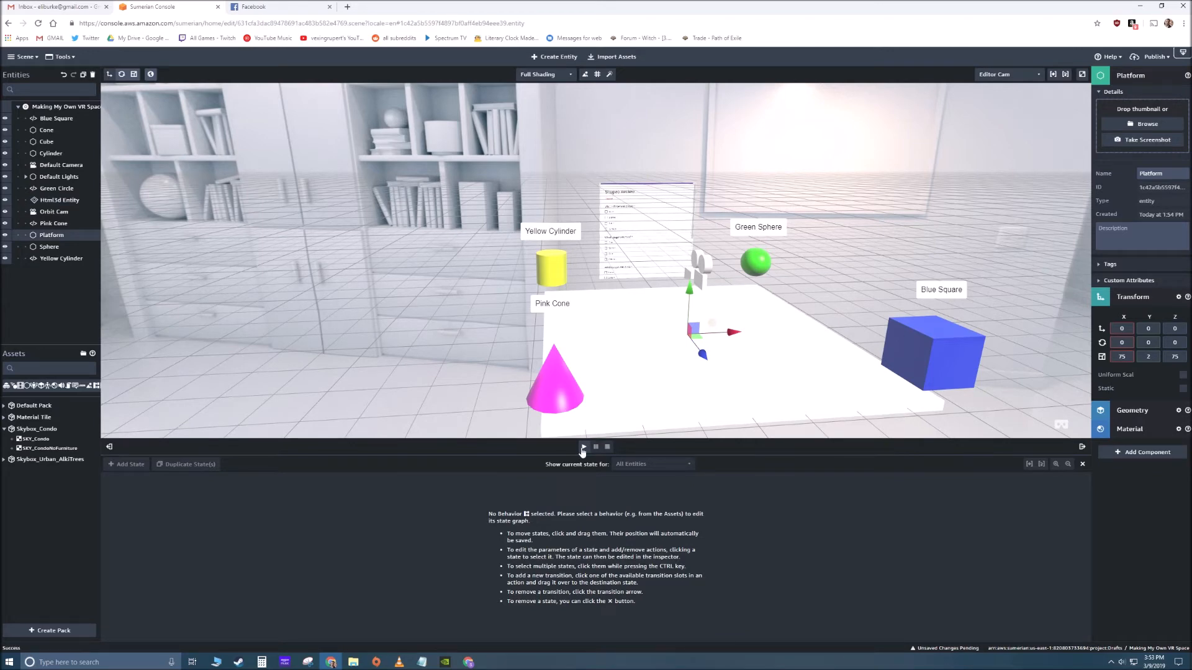
{"action": "scroll", "coordinate": [592, 246], "scroll_direction": "down", "scroll_amount": 5}
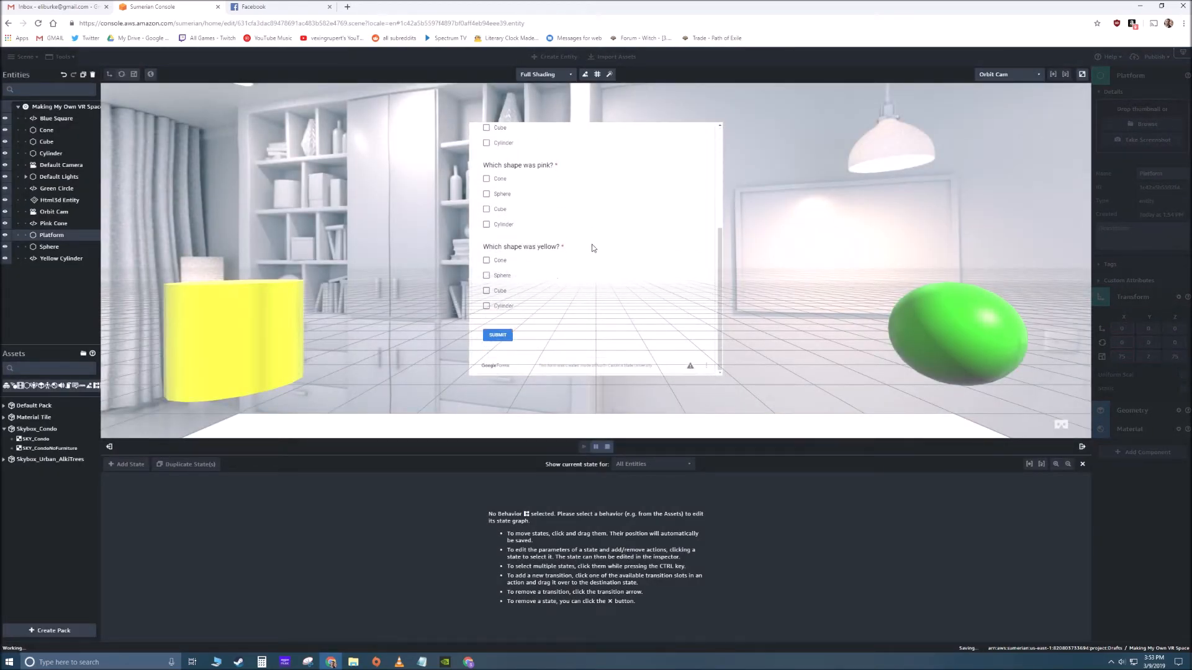
{"action": "scroll", "coordinate": [577, 260], "scroll_direction": "up", "scroll_amount": 1}
{"action": "scroll", "coordinate": [564, 271], "scroll_direction": "up", "scroll_amount": 3}
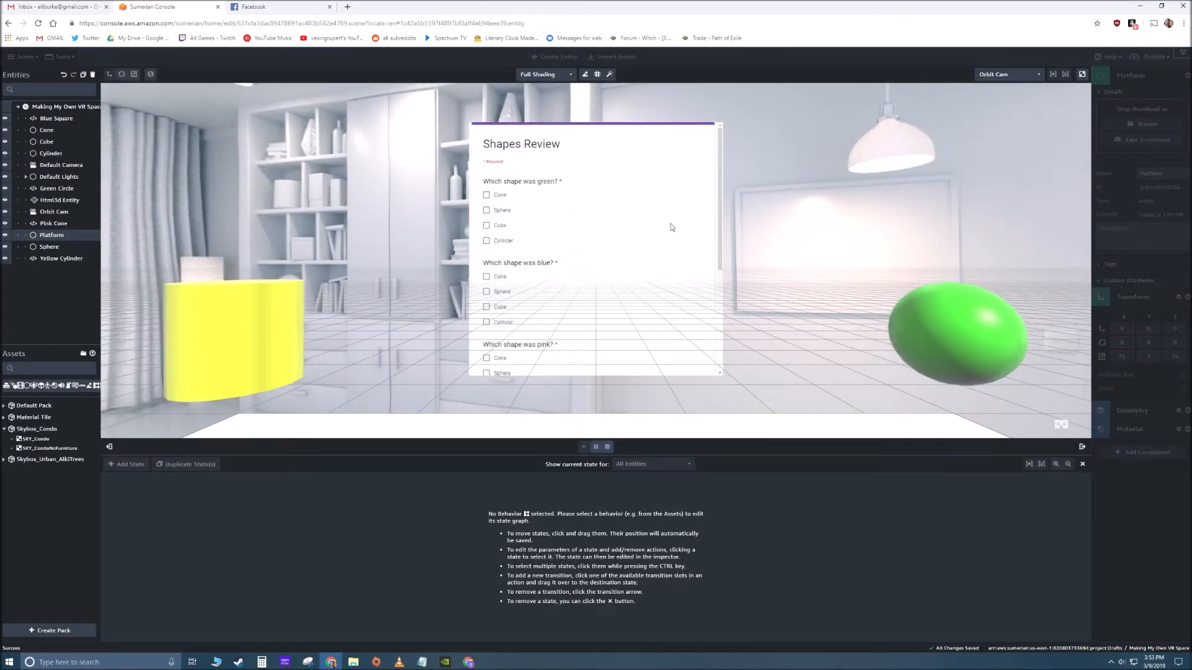
{"action": "left_click", "coordinate": [487, 210]}
- Look around the running scene and reveal the labels of the pink cone, yellow cylinder and green sphere
{"action": "left_click_drag", "start_coordinate": [898, 278], "coordinate": [699, 258]}
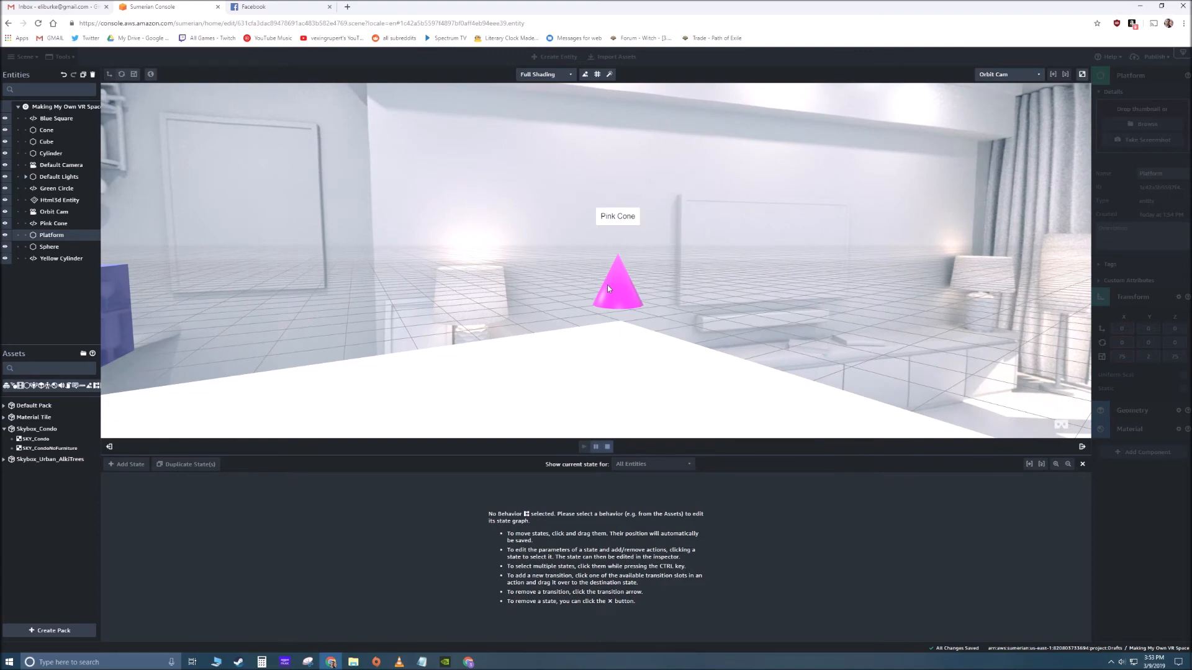
{"action": "left_click_drag", "start_coordinate": [607, 285], "coordinate": [435, 285]}
{"action": "left_click", "coordinate": [479, 255]}
{"action": "left_click", "coordinate": [484, 284]}
{"action": "left_click_drag", "start_coordinate": [566, 303], "coordinate": [416, 299]}
{"action": "left_click", "coordinate": [506, 269]}
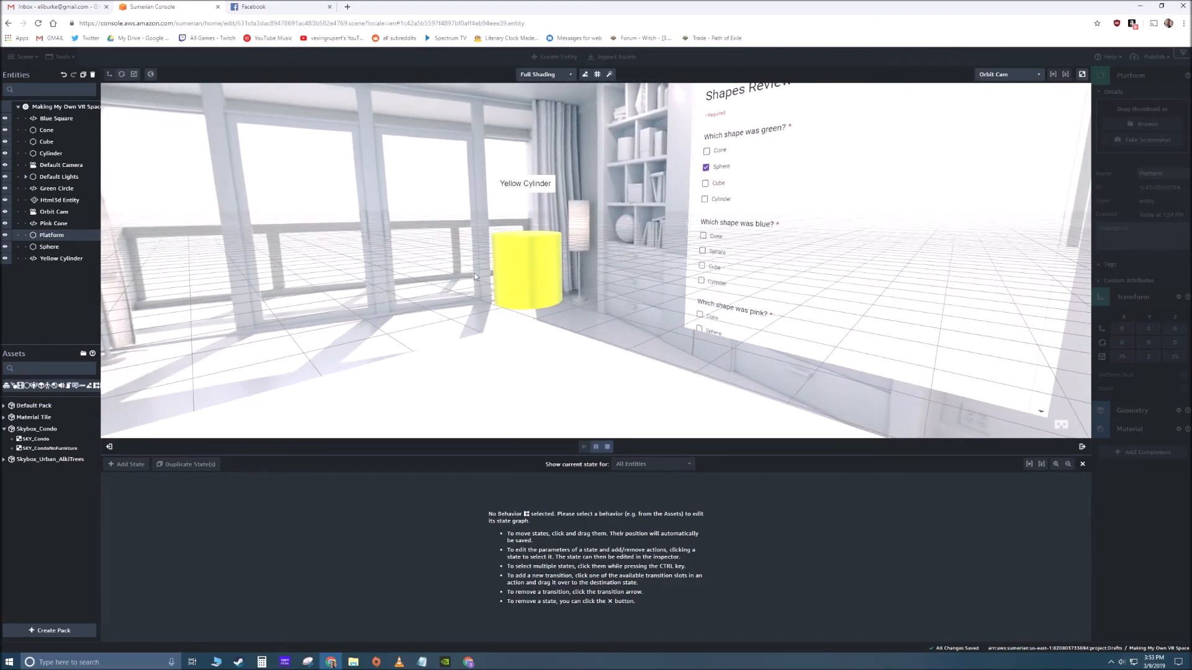
{"action": "left_click_drag", "start_coordinate": [504, 267], "coordinate": [555, 262]}
{"action": "right_click_drag", "start_coordinate": [554, 261], "coordinate": [525, 261]}
{"action": "left_click", "coordinate": [476, 254]}
- Answer Cube for blue, Cone for pink and Cylinder for yellow in the embedded form, and submit it
{"action": "scroll", "coordinate": [476, 254], "scroll_direction": "down", "scroll_amount": 2}
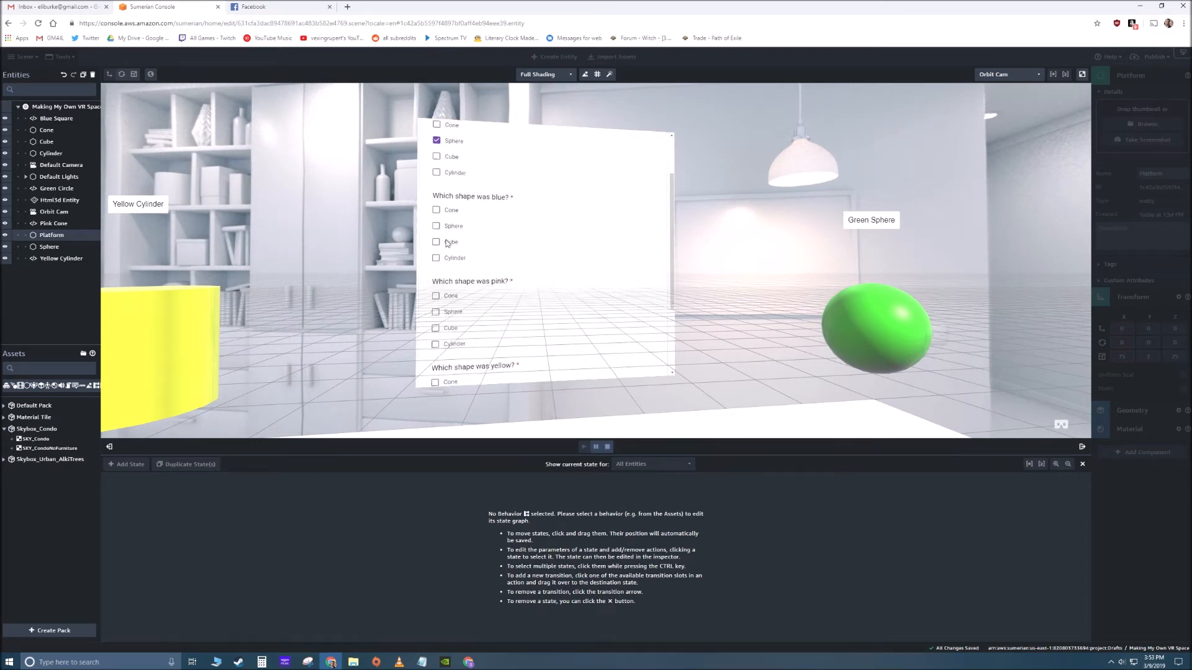
{"action": "left_click", "coordinate": [437, 243]}
{"action": "left_click", "coordinate": [435, 296]}
{"action": "scroll", "coordinate": [441, 335], "scroll_direction": "down", "scroll_amount": 2}
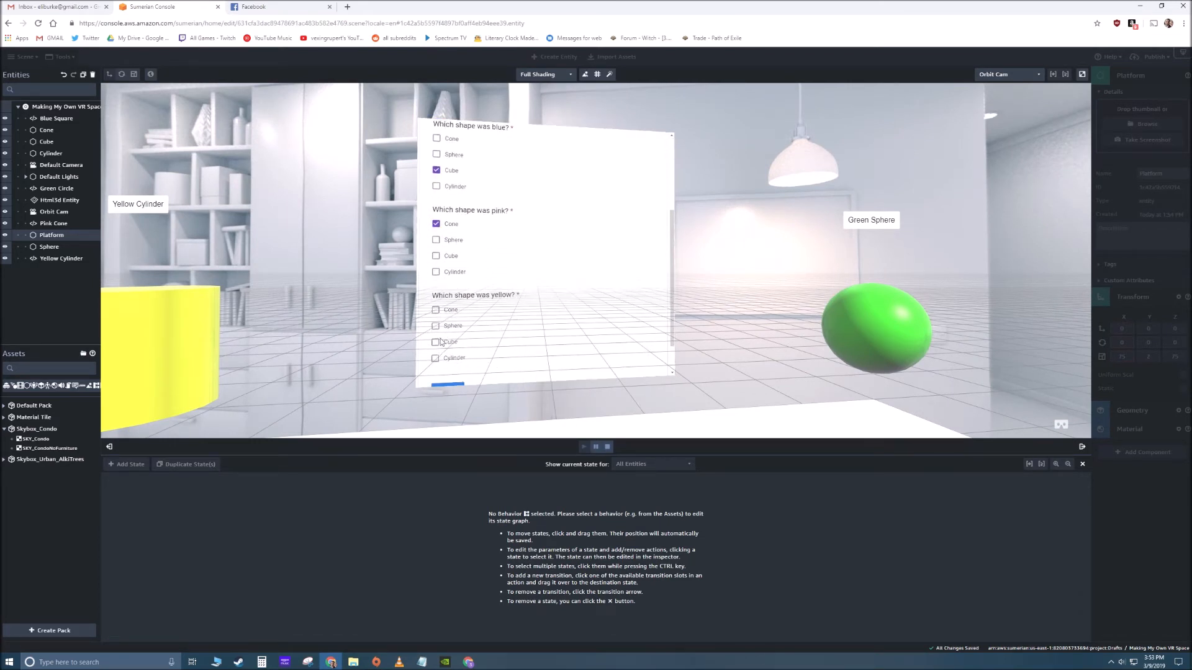
{"action": "left_click", "coordinate": [434, 360]}
{"action": "scroll", "coordinate": [486, 343], "scroll_direction": "down", "scroll_amount": 1}
{"action": "left_click", "coordinate": [456, 343]}
- View the submitted form and its surroundings in the running scene, and stop playback
{"action": "right_click_drag", "start_coordinate": [750, 286], "coordinate": [719, 293]}
{"action": "left_click", "coordinate": [523, 333]}
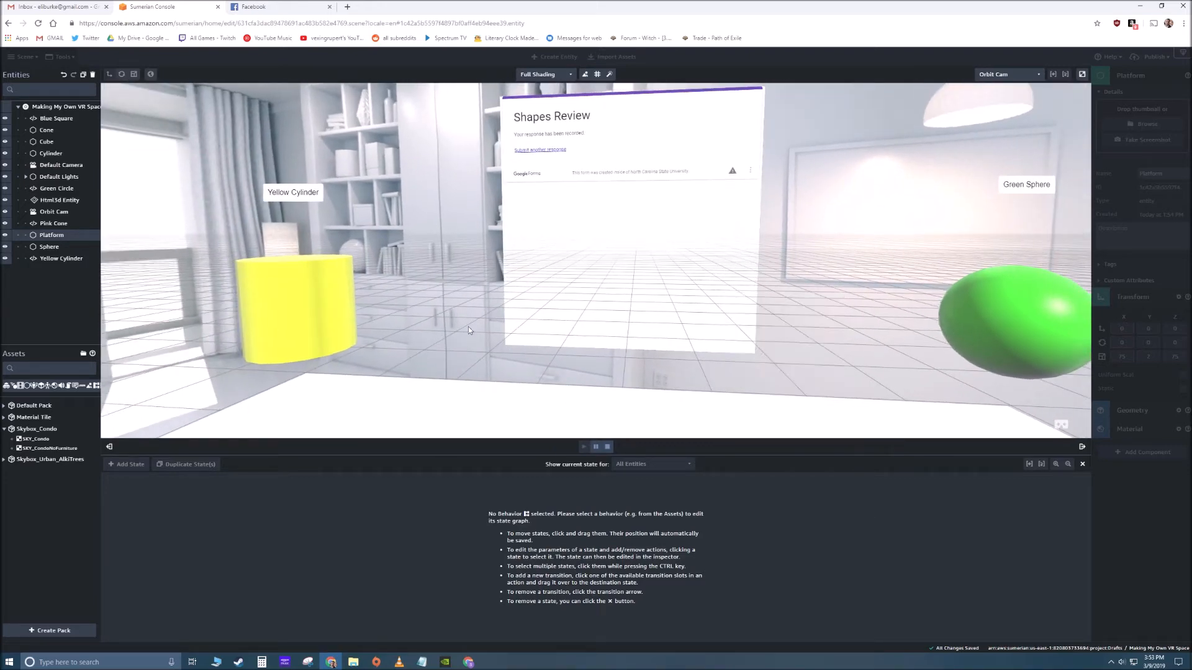
{"action": "left_click_drag", "start_coordinate": [366, 298], "coordinate": [521, 450]}
{"action": "left_click", "coordinate": [607, 447]}
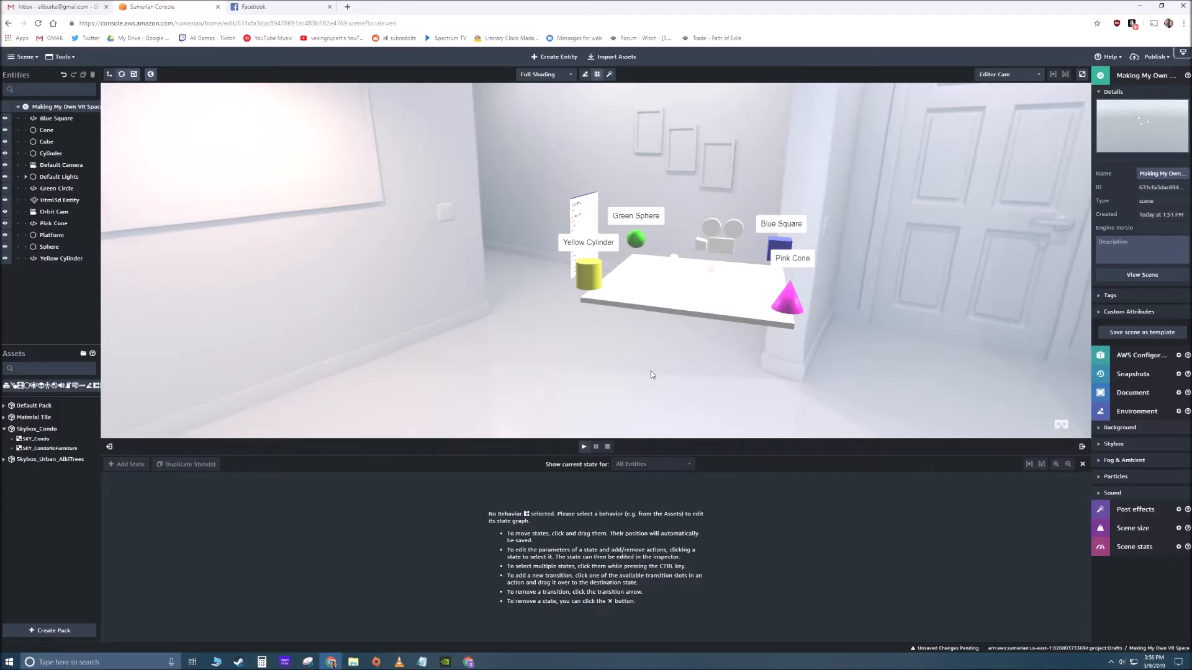
- Publish the scene with a public link
{"action": "left_click_drag", "start_coordinate": [651, 375], "coordinate": [504, 333]}
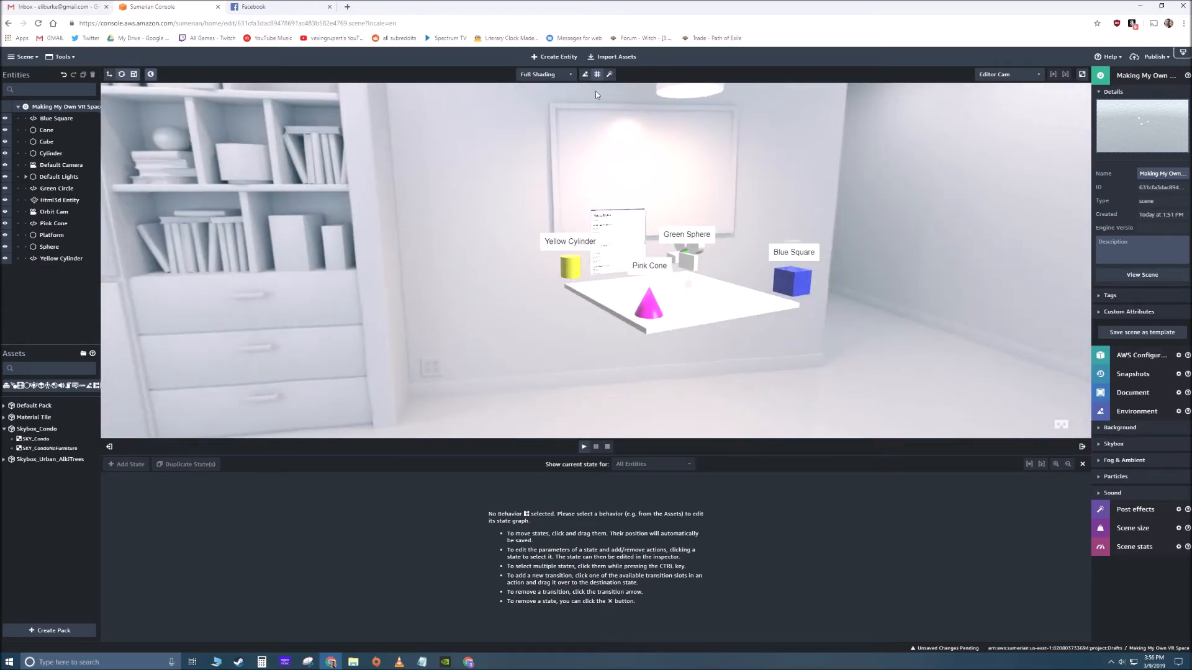
{"action": "left_click_drag", "start_coordinate": [595, 96], "coordinate": [722, 183]}
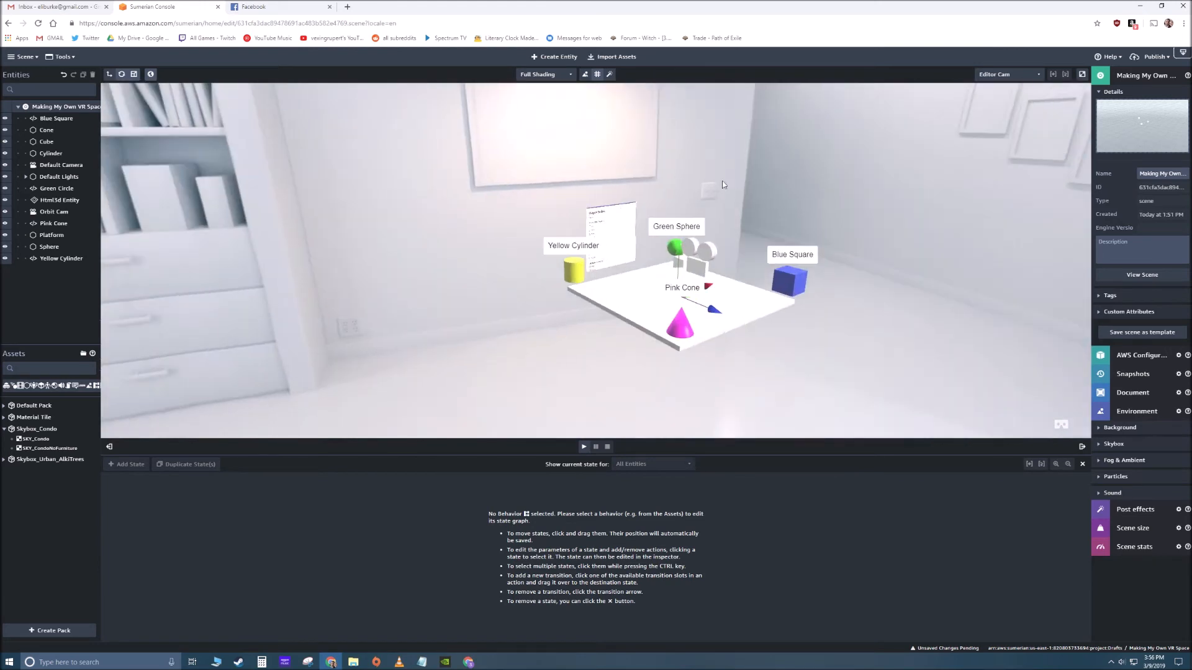
{"action": "left_click", "coordinate": [1150, 64]}
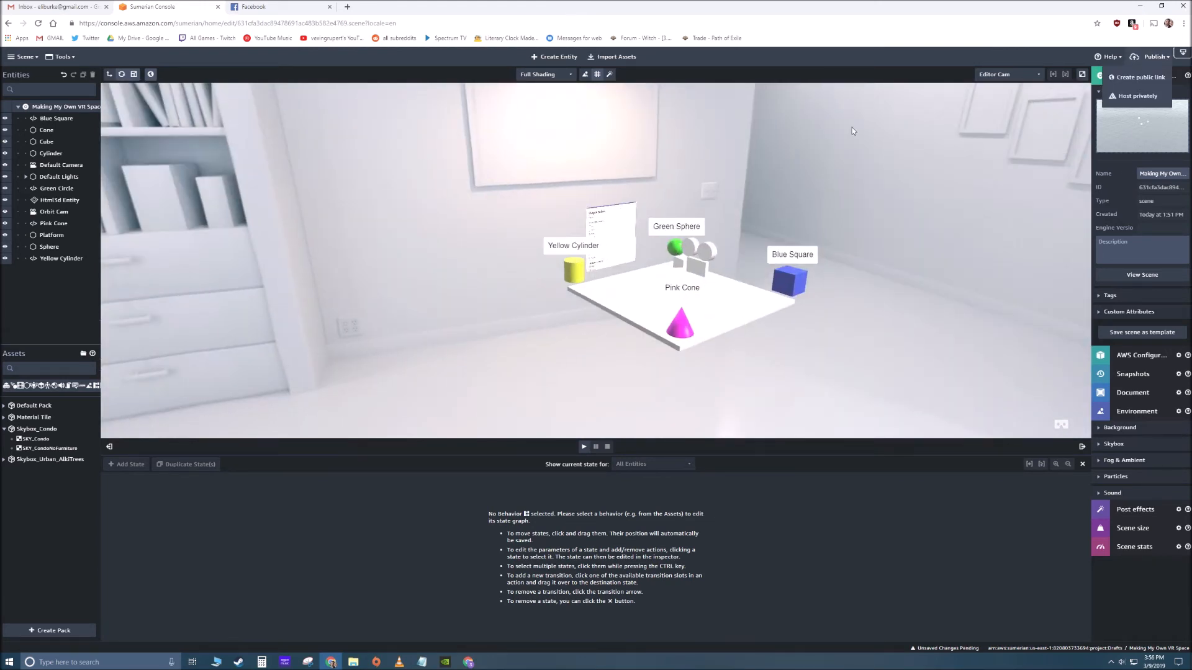
{"action": "left_click", "coordinate": [1145, 79]}
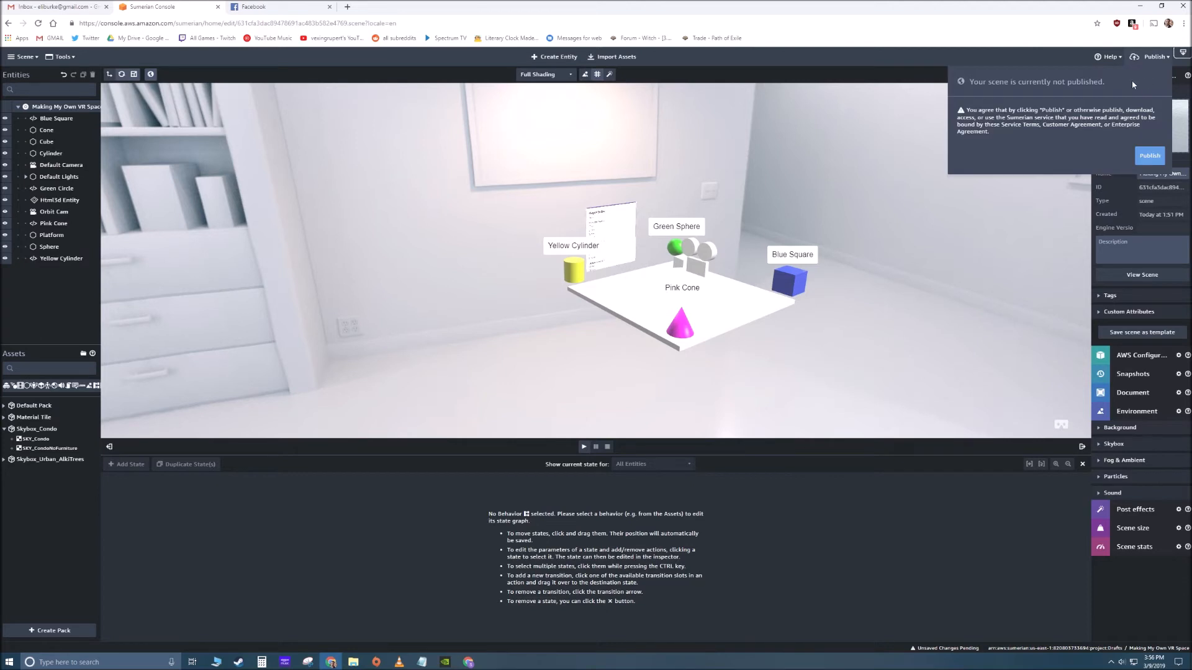
{"action": "left_click", "coordinate": [1147, 156]}
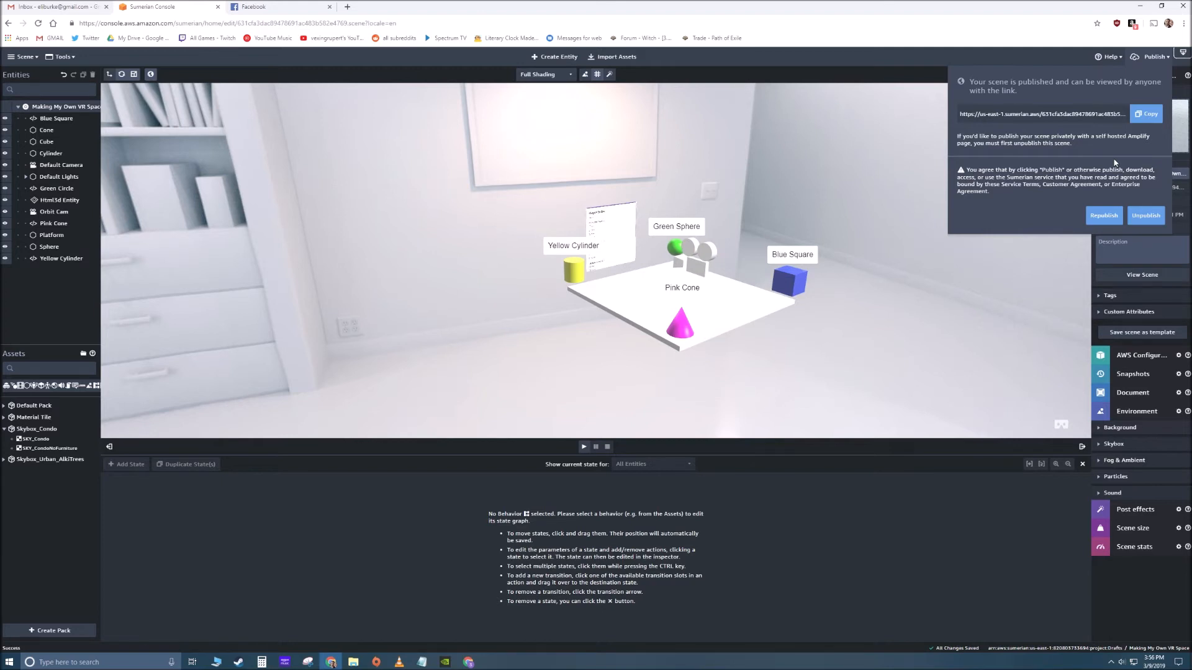
- Copy the scene's public link and open it in a new browser tab
{"action": "left_click", "coordinate": [1133, 117]}
{"action": "left_click", "coordinate": [349, 8]}
{"action": "right_click", "coordinate": [356, 23]}
{"action": "left_click", "coordinate": [406, 95]}
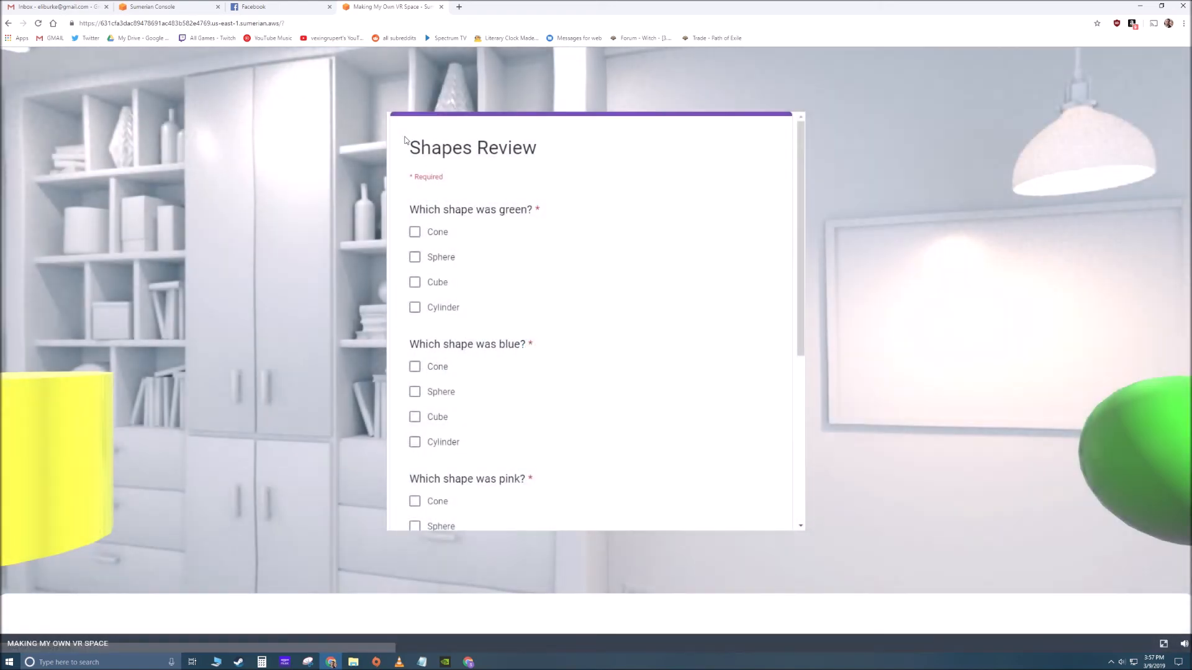
- Look around the published scene, examining the embedded form and the shapes around the platform
{"action": "scroll", "coordinate": [412, 253], "scroll_direction": "down", "scroll_amount": 4}
{"action": "scroll", "coordinate": [413, 253], "scroll_direction": "up", "scroll_amount": 4}
{"action": "left_click_drag", "start_coordinate": [312, 259], "coordinate": [619, 285]}
{"action": "left_click", "coordinate": [508, 286]}
{"action": "left_click_drag", "start_coordinate": [906, 301], "coordinate": [622, 303]}
{"action": "left_click", "coordinate": [800, 317]}
{"action": "left_click_drag", "start_coordinate": [799, 317], "coordinate": [534, 307]}
{"action": "left_click", "coordinate": [835, 314]}
{"action": "left_click_drag", "start_coordinate": [836, 314], "coordinate": [596, 313]}
{"action": "left_click", "coordinate": [734, 297]}
{"action": "right_click_drag", "start_coordinate": [549, 301], "coordinate": [700, 306]}
{"action": "left_click", "coordinate": [527, 282]}
{"action": "left_click_drag", "start_coordinate": [531, 281], "coordinate": [525, 269]}
- Try to submit the embedded form in the published scene without answering its questions
{"action": "scroll", "coordinate": [564, 276], "scroll_direction": "down", "scroll_amount": 5}
{"action": "left_click", "coordinate": [478, 479]}
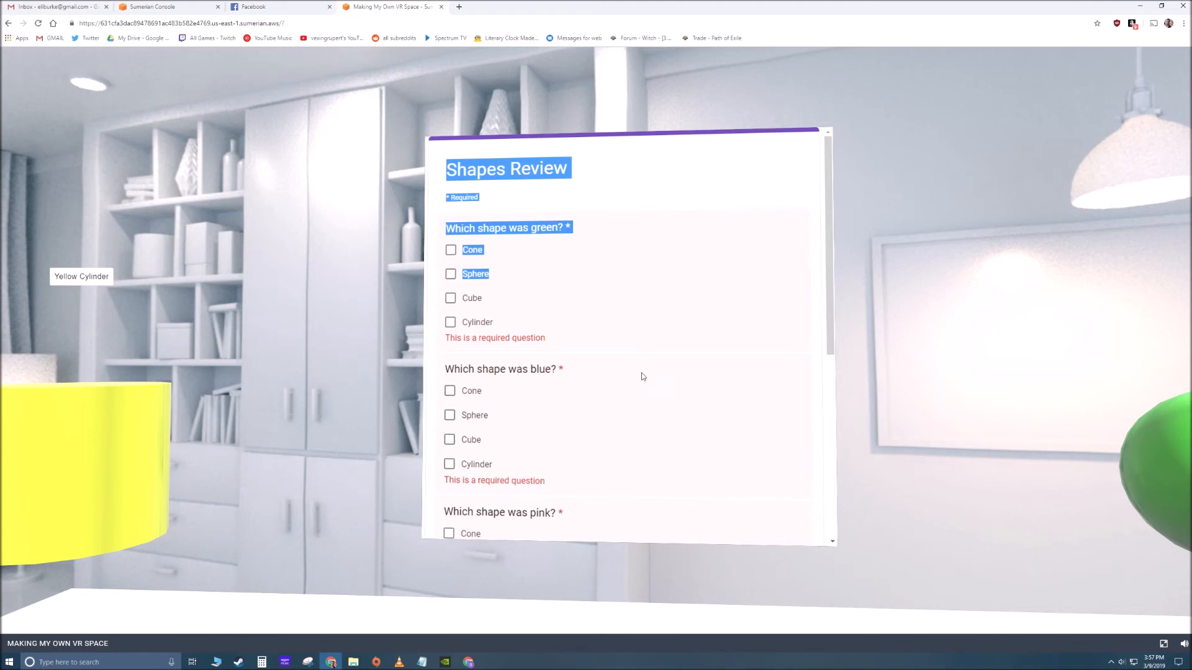
{"action": "left_click", "coordinate": [912, 313]}
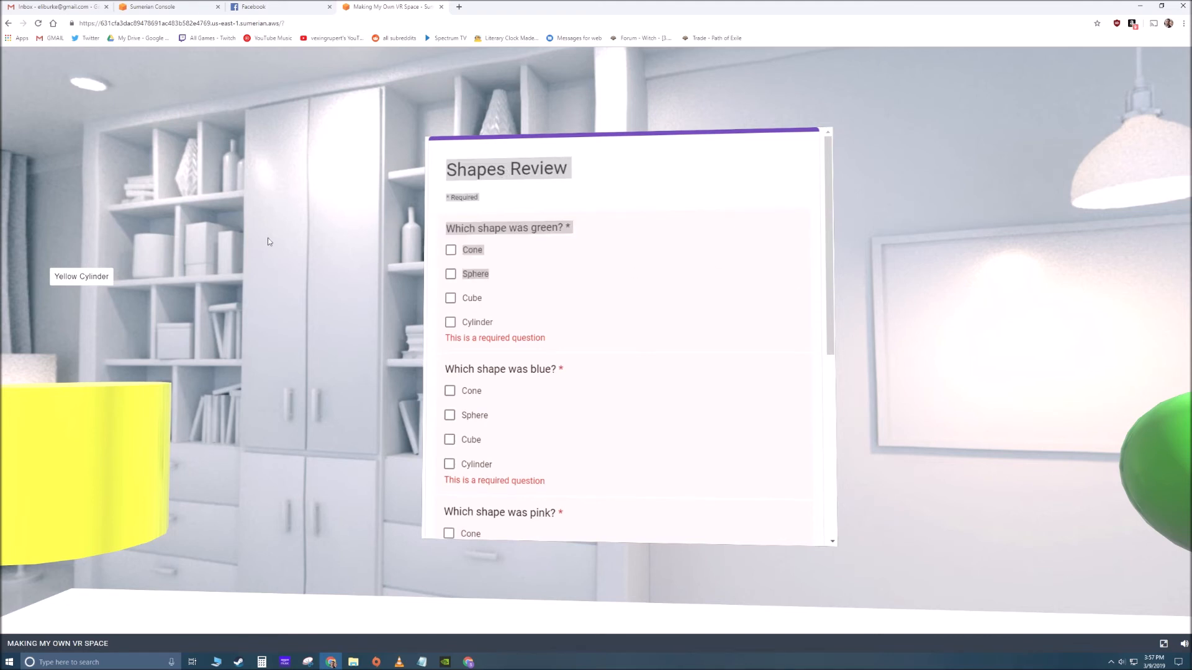
{"action": "left_click_drag", "start_coordinate": [288, 273], "coordinate": [380, 268]}
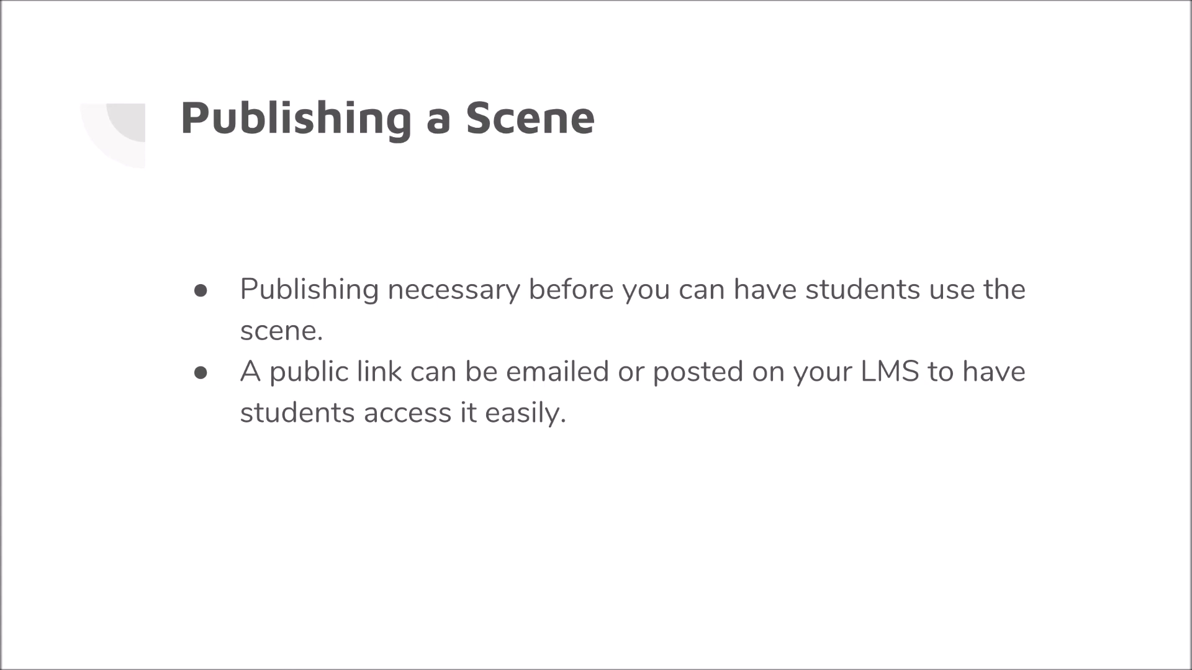
{"action": "key", "text": "Right"}
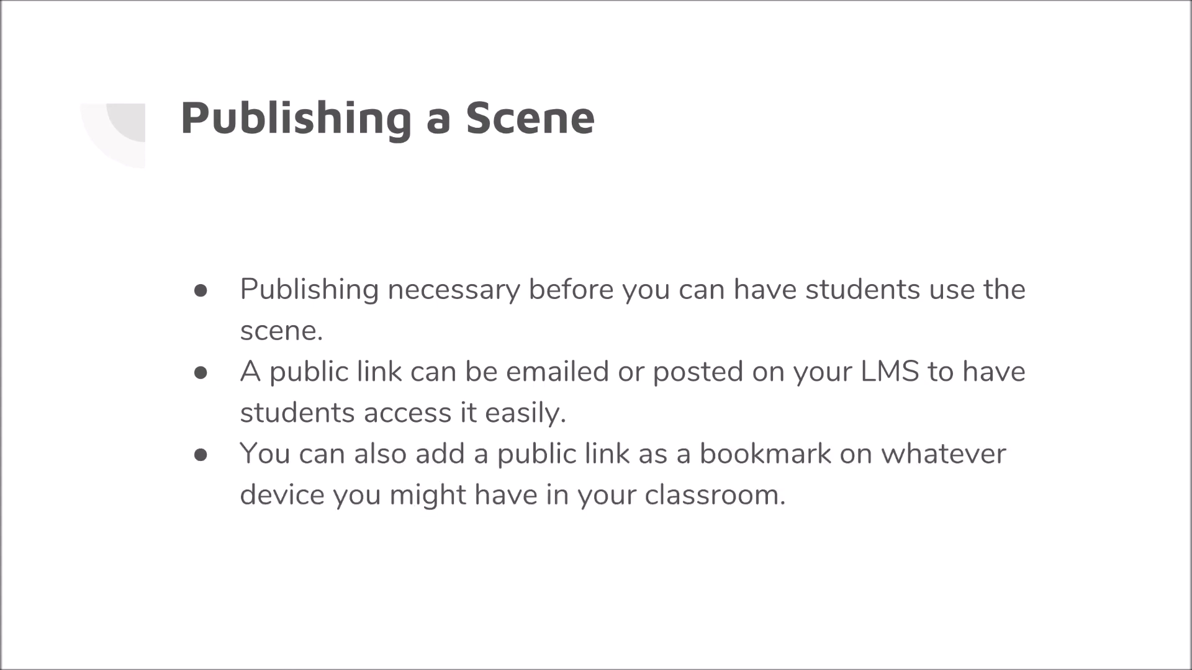